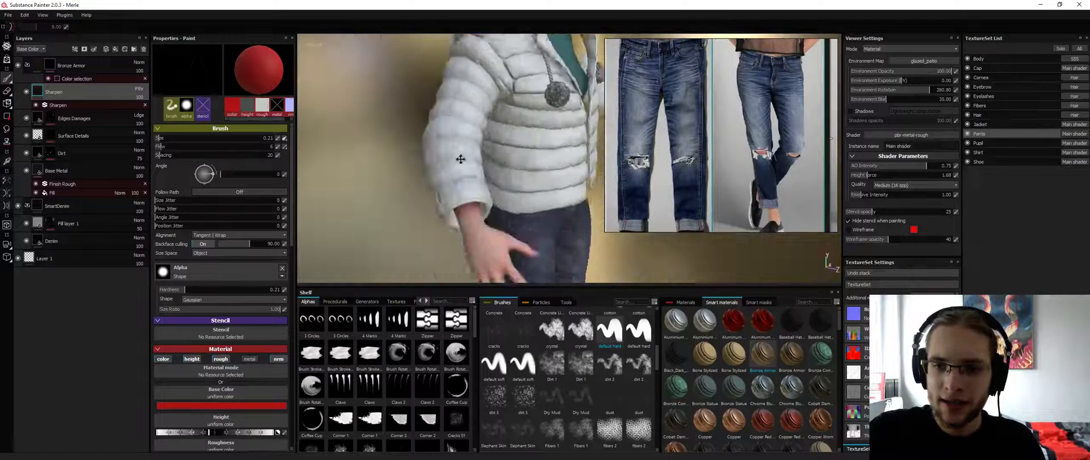
Examine the character's jacket, hand and upper trousers from several angles against the jeans reference
{"action": "left_click_drag", "start_coordinate": [423, 114], "coordinate": [455, 165], "text": "alt"}
{"action": "right_click_drag", "start_coordinate": [455, 166], "coordinate": [489, 188], "text": "alt"}
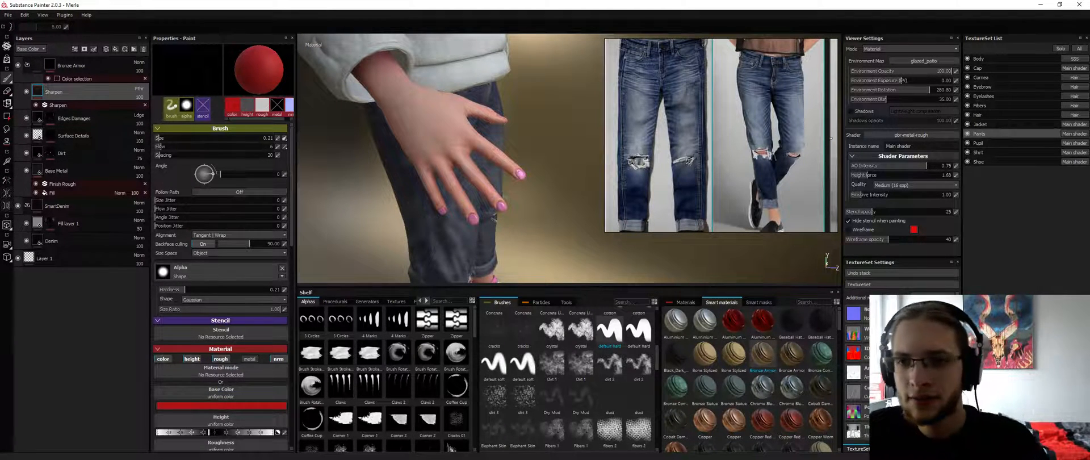
{"action": "left_click_drag", "start_coordinate": [469, 162], "coordinate": [505, 133], "text": "alt"}
{"action": "right_click_drag", "start_coordinate": [504, 134], "coordinate": [496, 125], "text": "alt"}
{"action": "left_click_drag", "start_coordinate": [496, 124], "coordinate": [324, 135], "text": "alt"}
{"action": "left_click_drag", "start_coordinate": [392, 130], "coordinate": [425, 132], "text": "alt"}
{"action": "right_click_drag", "start_coordinate": [412, 129], "coordinate": [430, 139], "text": "alt"}
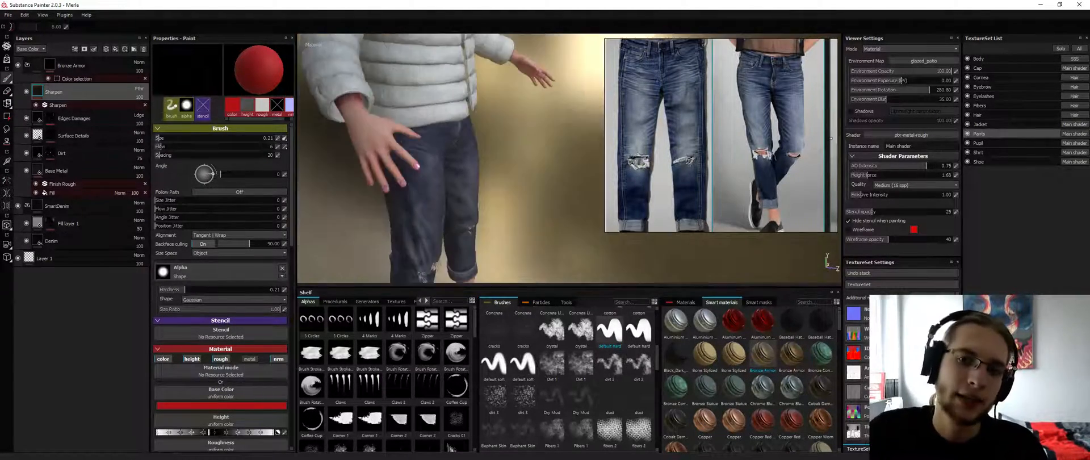
{"action": "mouse_move", "coordinate": [430, 138]}
{"action": "left_mouse_down", "text": "alt"}
{"action": "mouse_move", "coordinate": [439, 135]}
{"action": "mouse_move", "coordinate": [418, 130]}
{"action": "left_mouse_up", "text": "alt"}
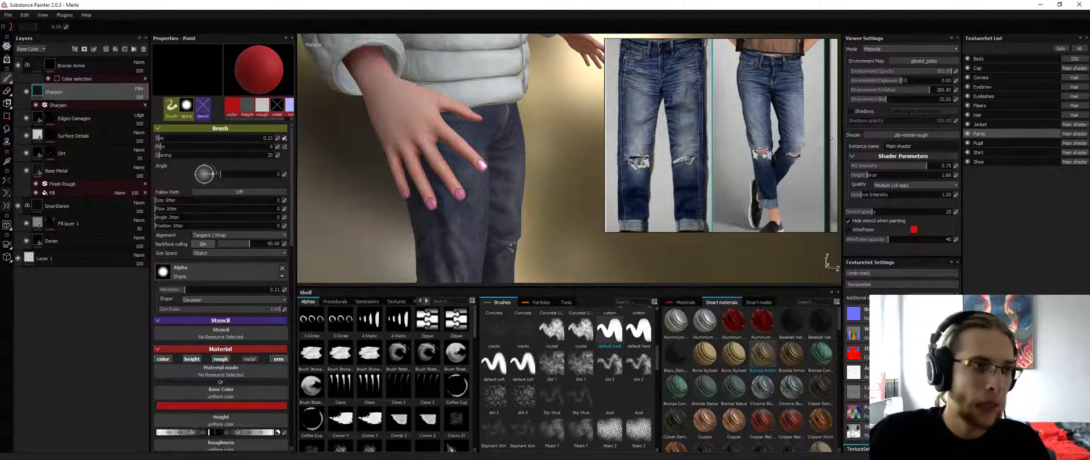
{"action": "mouse_move", "coordinate": [518, 159]}
{"action": "left_mouse_down", "text": "alt"}
{"action": "mouse_move", "coordinate": [443, 158]}
{"action": "mouse_move", "coordinate": [504, 159]}
{"action": "left_mouse_up", "text": "alt"}
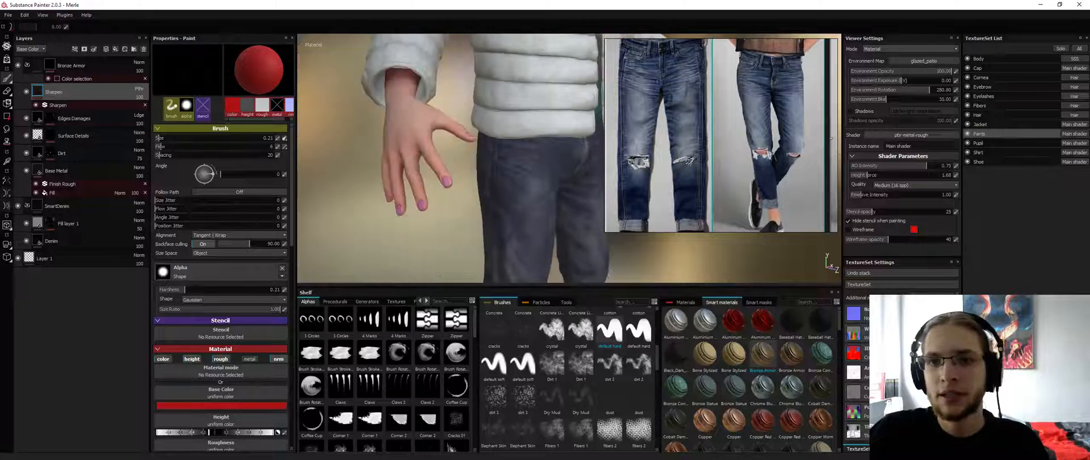
{"action": "right_click_drag", "start_coordinate": [504, 159], "coordinate": [493, 149], "text": "alt"}
{"action": "mouse_move", "coordinate": [493, 149]}
{"action": "left_mouse_down", "text": "alt"}
{"action": "mouse_move", "coordinate": [515, 152]}
{"action": "mouse_move", "coordinate": [481, 152]}
{"action": "left_mouse_up", "text": "alt"}
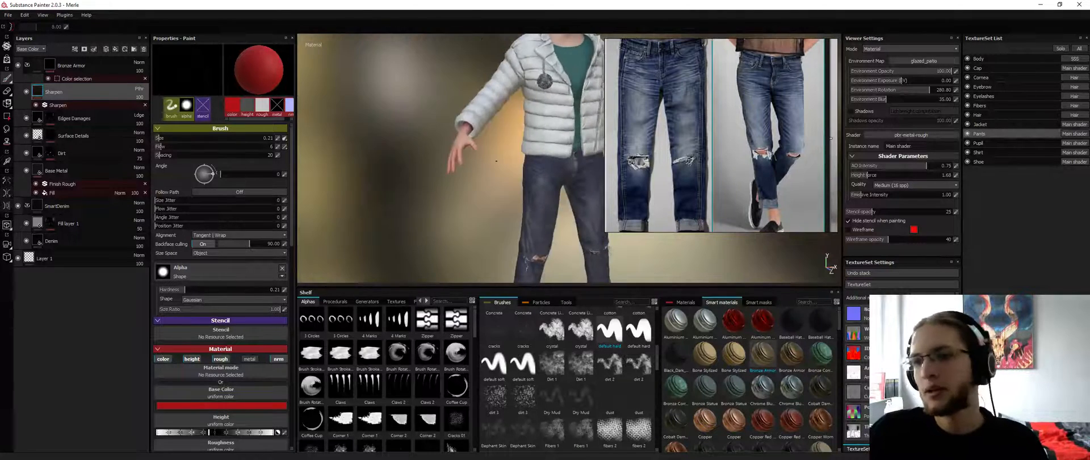
Examine the ripped knees, frayed threads and rolled cuffs of the jeans up close from several angles
{"action": "middle_click_drag", "start_coordinate": [481, 152], "coordinate": [454, 80], "text": "alt"}
{"action": "right_click_drag", "start_coordinate": [455, 80], "coordinate": [480, 102], "text": "alt"}
{"action": "right_click_drag", "start_coordinate": [494, 213], "coordinate": [511, 223], "text": "alt"}
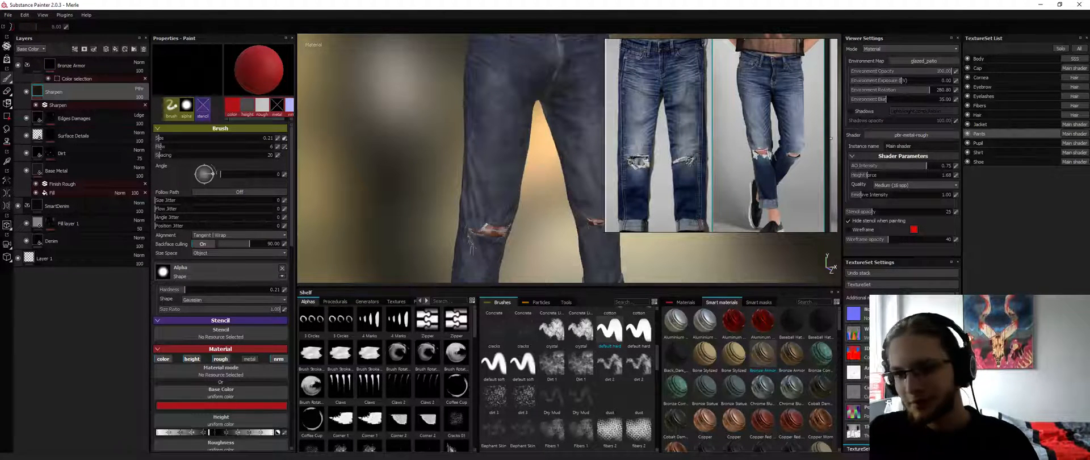
{"action": "left_click_drag", "start_coordinate": [511, 221], "coordinate": [455, 218], "text": "alt"}
{"action": "middle_click_drag", "start_coordinate": [455, 218], "coordinate": [427, 170], "text": "alt"}
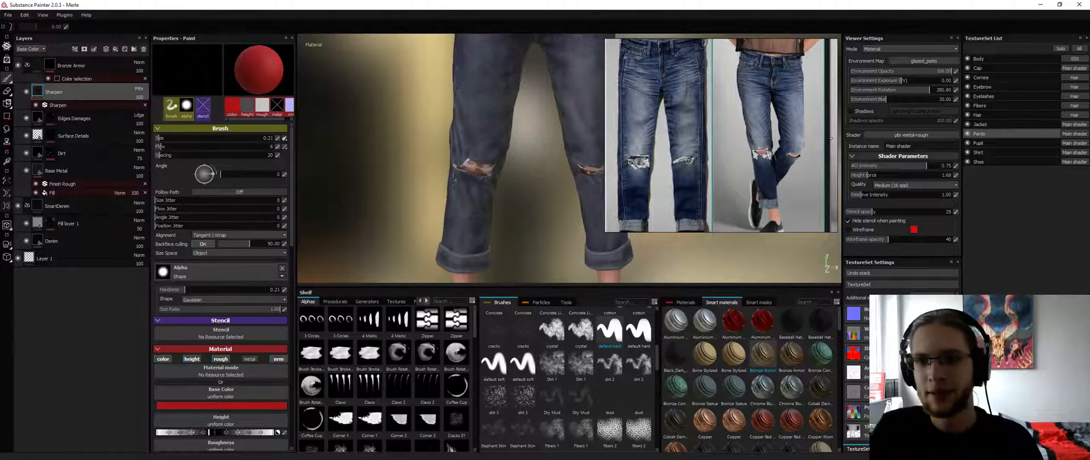
{"action": "middle_click_drag", "start_coordinate": [623, 213], "coordinate": [604, 184], "text": "alt"}
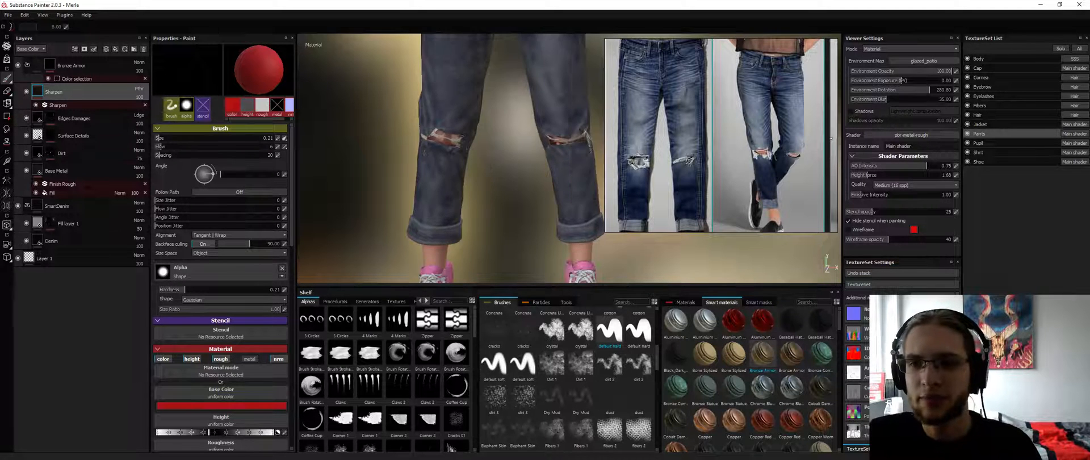
{"action": "right_click_drag", "start_coordinate": [603, 185], "coordinate": [639, 187], "text": "alt"}
{"action": "left_click_drag", "start_coordinate": [638, 187], "coordinate": [696, 188], "text": "alt"}
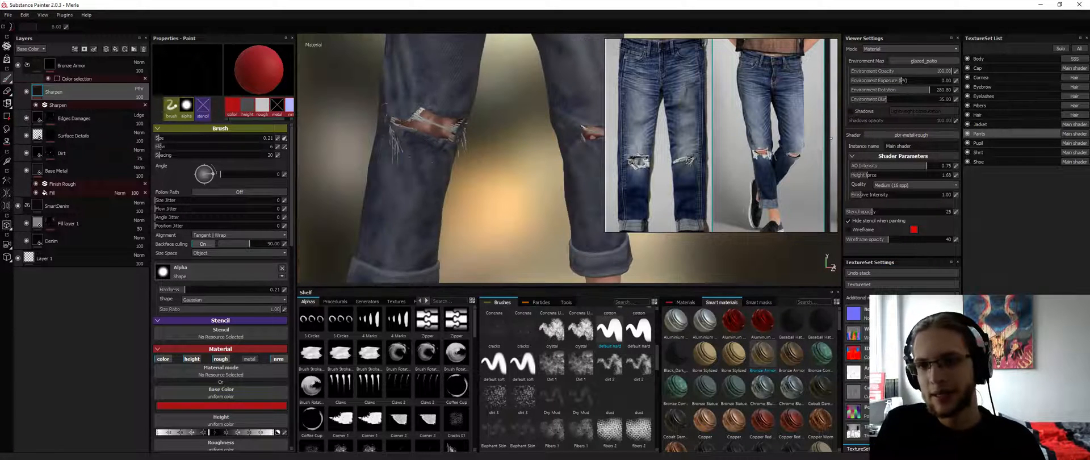
{"action": "left_click_drag", "start_coordinate": [363, 148], "coordinate": [499, 134], "text": "alt"}
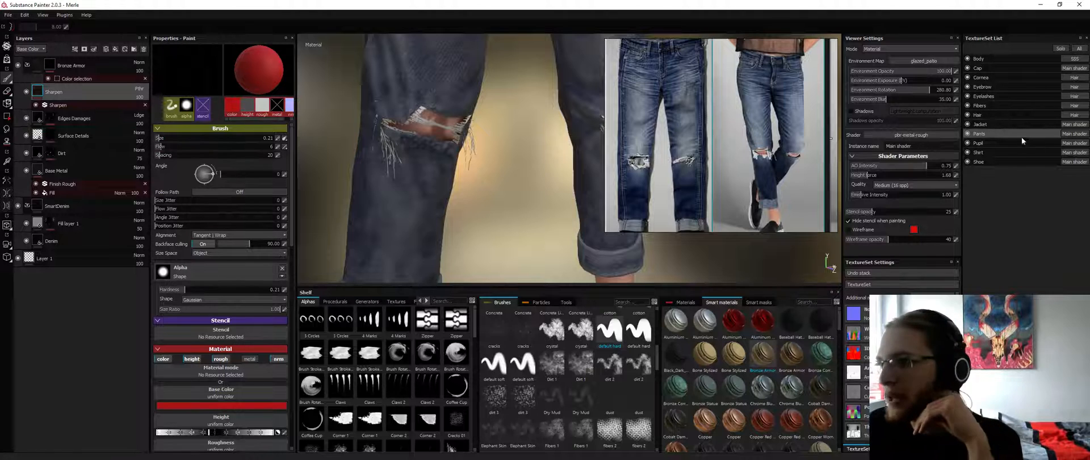
Switch to the Body texture set, collapse the Painting folder and isolate the body to show the bare legs
{"action": "left_click", "coordinate": [989, 59]}
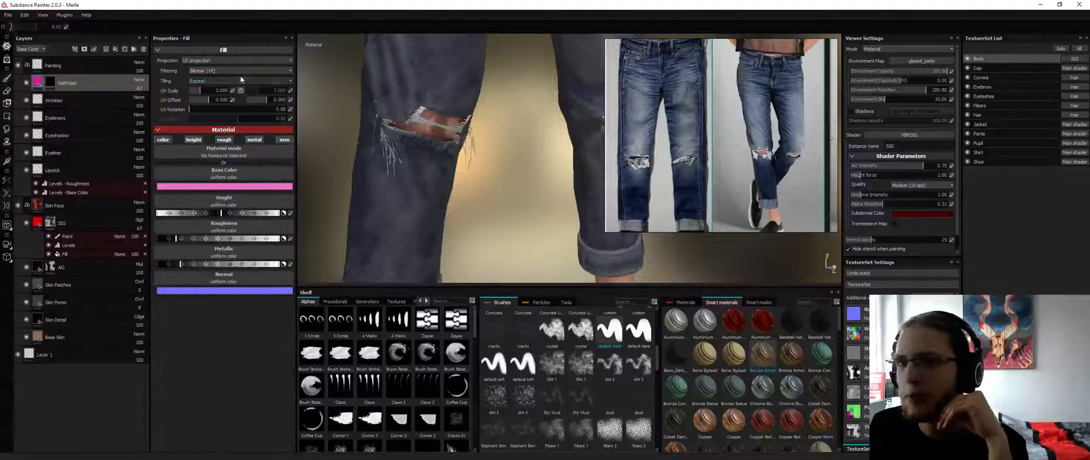
{"action": "left_click", "coordinate": [28, 65]}
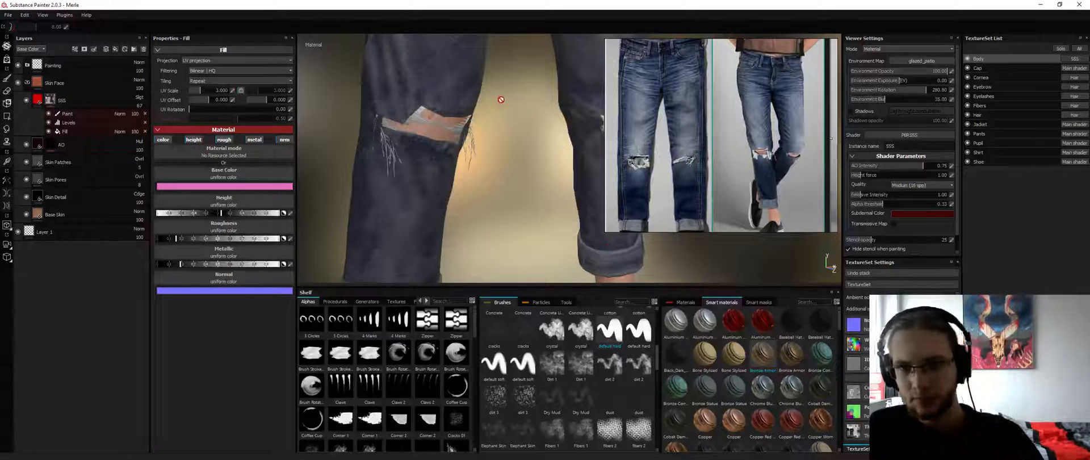
{"action": "left_click_drag", "start_coordinate": [475, 109], "coordinate": [417, 121], "text": "alt"}
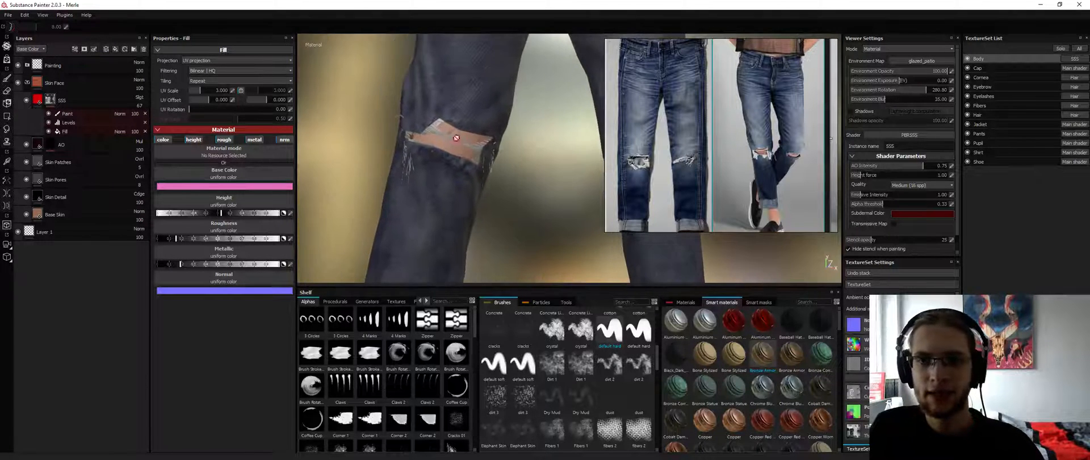
{"action": "left_click", "coordinate": [1062, 48]}
{"action": "right_click_drag", "start_coordinate": [414, 103], "coordinate": [416, 44], "text": "alt"}
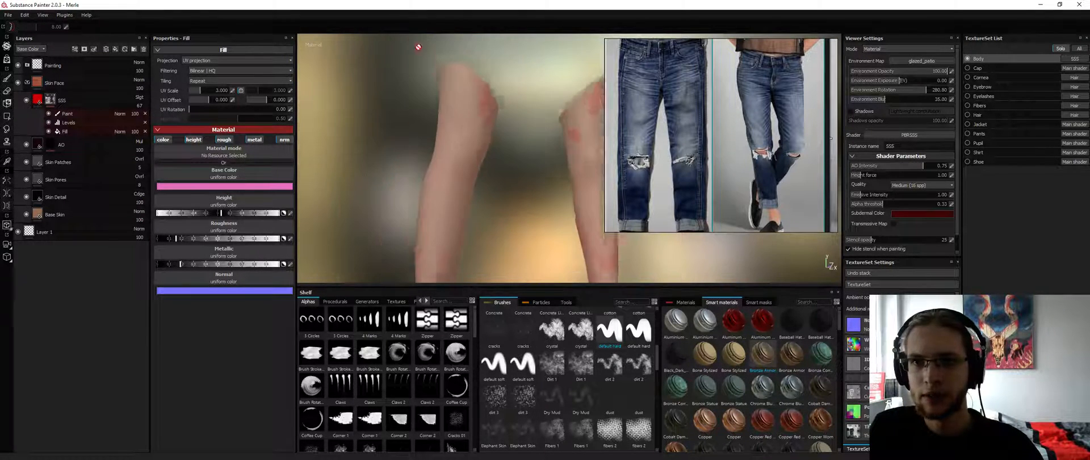
{"action": "right_click_drag", "start_coordinate": [467, 199], "coordinate": [468, 165], "text": "alt"}
{"action": "middle_click_drag", "start_coordinate": [482, 179], "coordinate": [477, 139], "text": "alt"}
{"action": "mouse_move", "coordinate": [477, 139]}
{"action": "left_mouse_down", "text": "alt"}
{"action": "mouse_move", "coordinate": [366, 159]}
{"action": "mouse_move", "coordinate": [538, 160]}
{"action": "mouse_move", "coordinate": [476, 140]}
{"action": "left_mouse_up", "text": "alt"}
{"action": "right_click_drag", "start_coordinate": [476, 139], "coordinate": [475, 184], "text": "alt"}
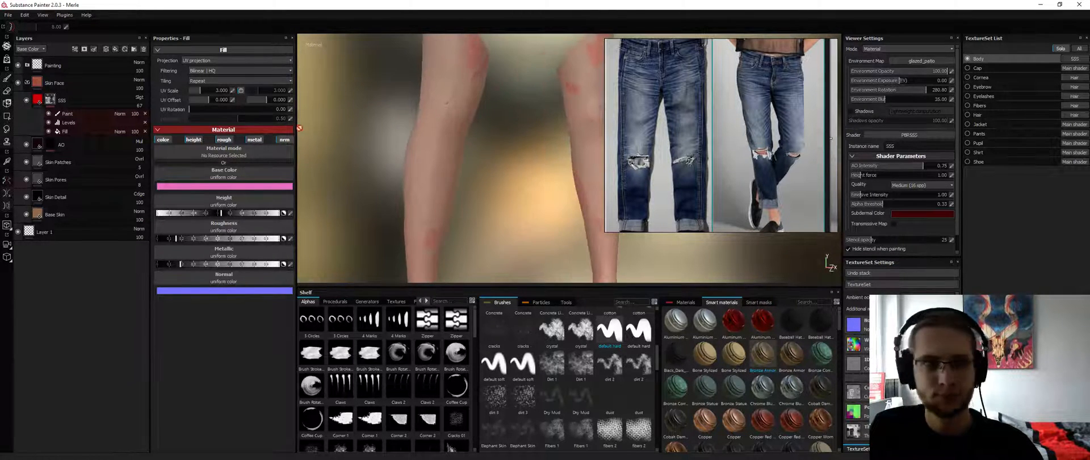
Try to import a resource into the project
{"action": "left_click", "coordinate": [8, 14]}
{"action": "left_click", "coordinate": [25, 121]}
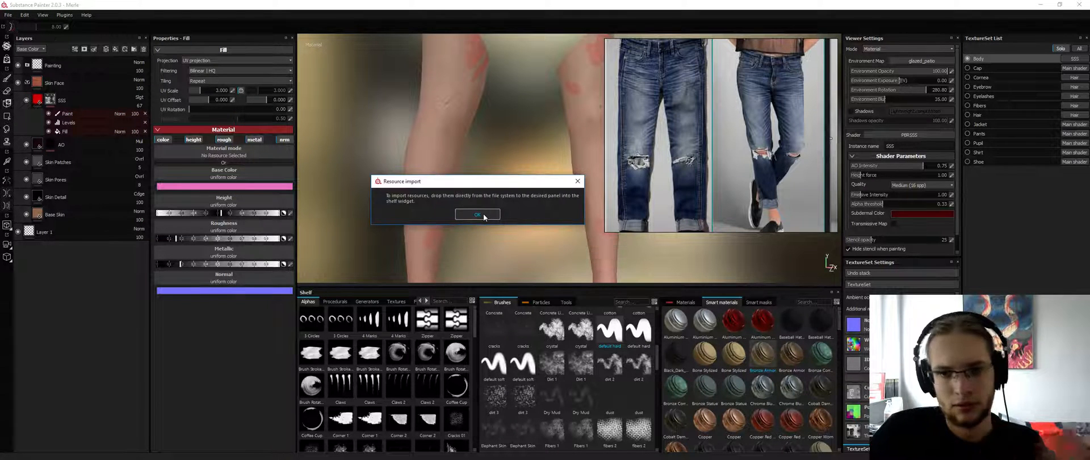
{"action": "left_click", "coordinate": [477, 215]}
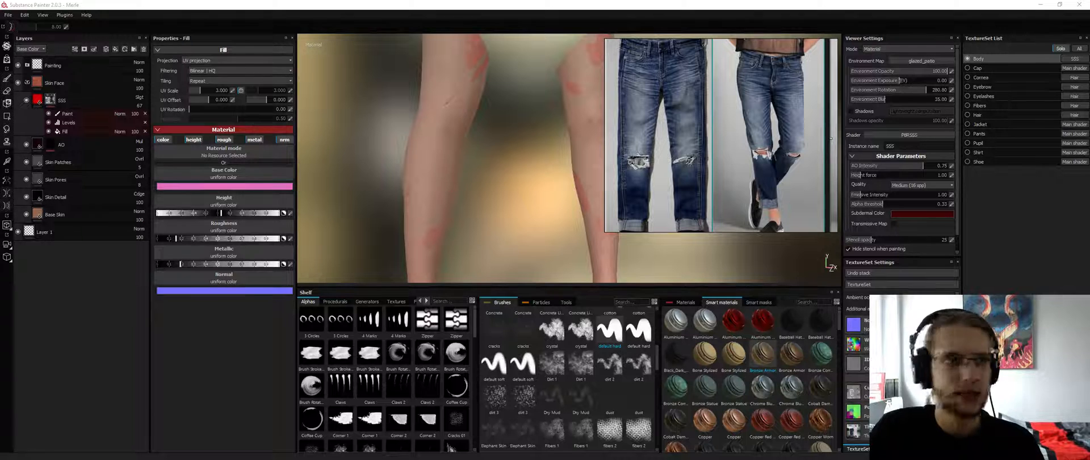
{"action": "left_click_drag", "start_coordinate": [137, 86], "coordinate": [0, 28]}
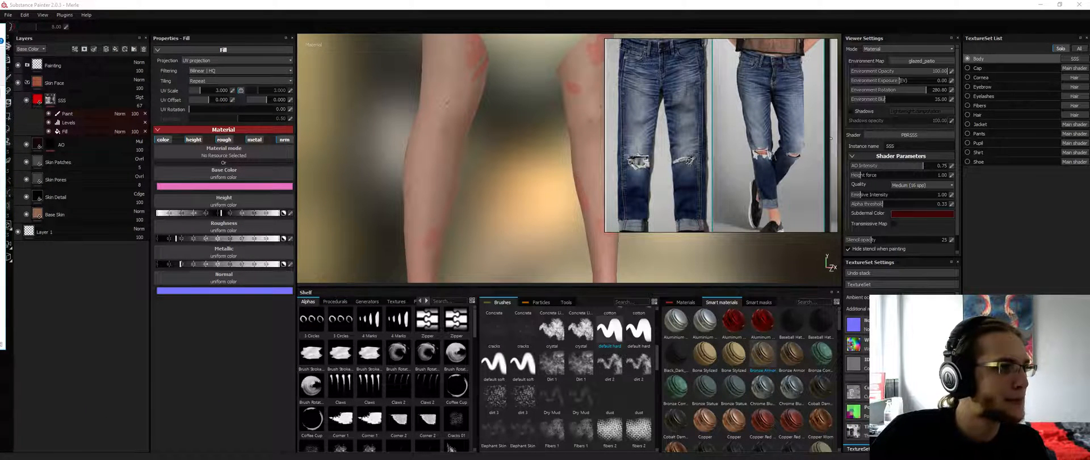
{"action": "left_click_drag", "start_coordinate": [1, 335], "coordinate": [159, 373]}
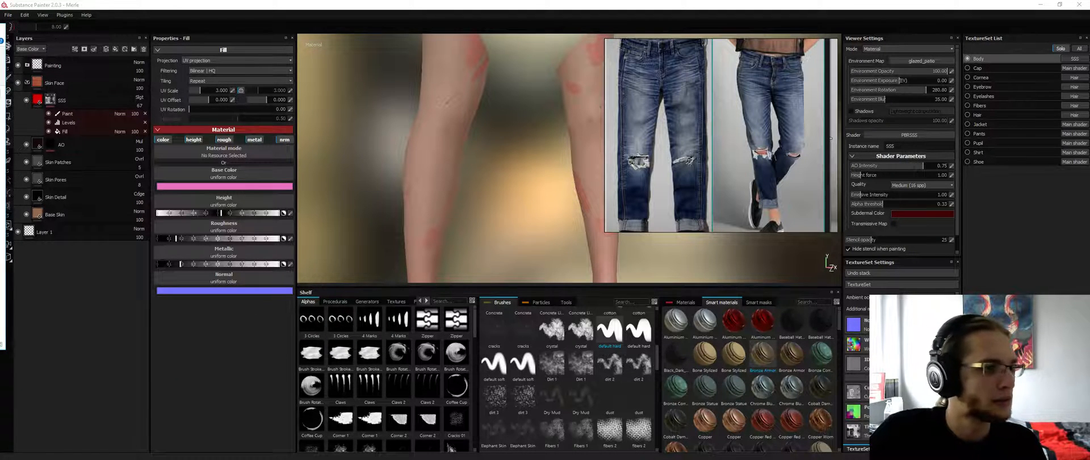
Select the Ambient Occlusion Map from Mesh Body among the shelf's textures
{"action": "left_click", "coordinate": [396, 302]}
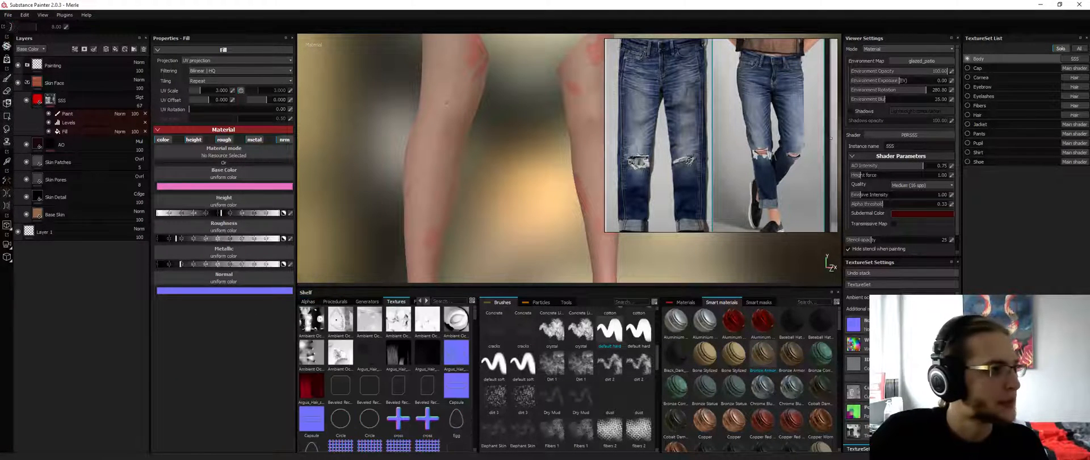
{"action": "left_click", "coordinate": [321, 324]}
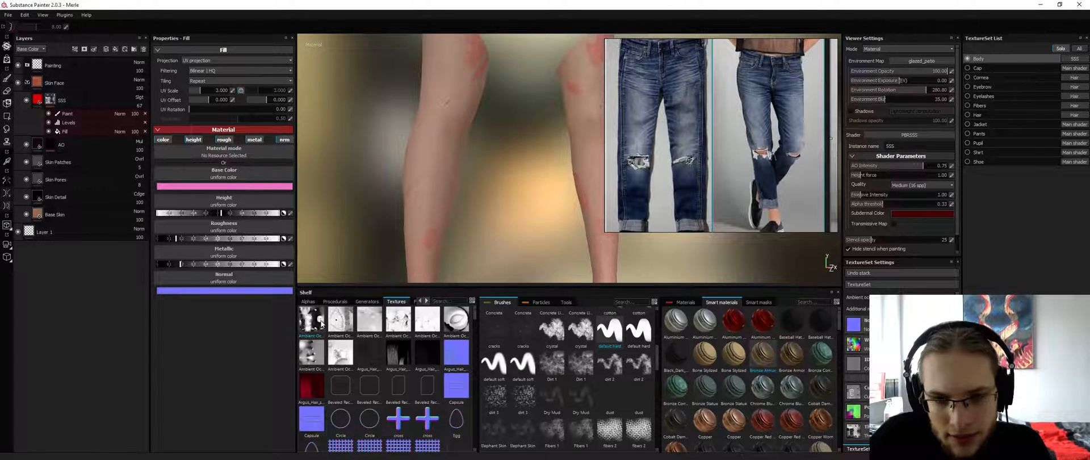
{"action": "mouse_move", "coordinate": [318, 326]}
{"action": "left_mouse_down"}
{"action": "mouse_move", "coordinate": [92, 266]}
{"action": "mouse_move", "coordinate": [65, 68]}
{"action": "mouse_move", "coordinate": [304, 347]}
{"action": "mouse_move", "coordinate": [319, 327]}
{"action": "left_mouse_up"}
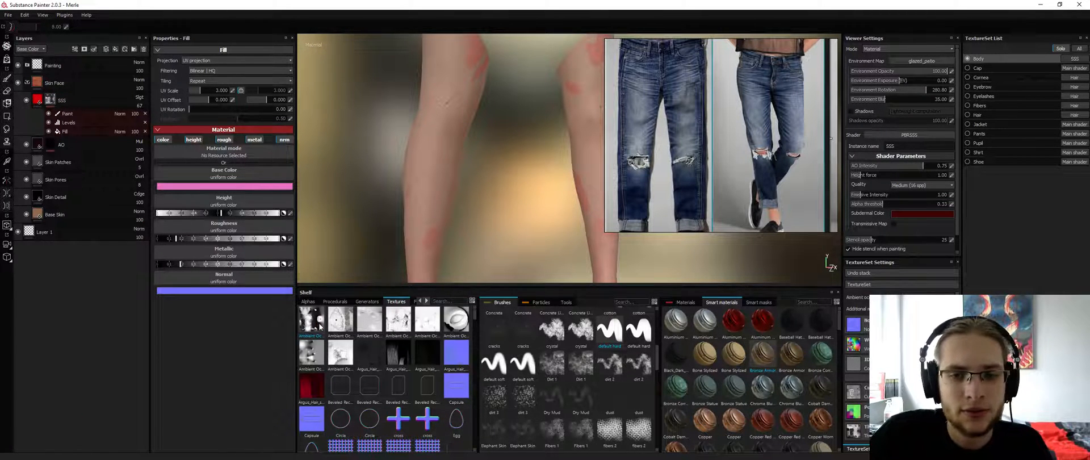
Add a fill layer above the Painting folder and give it a near-black base color
{"action": "left_click", "coordinate": [115, 51]}
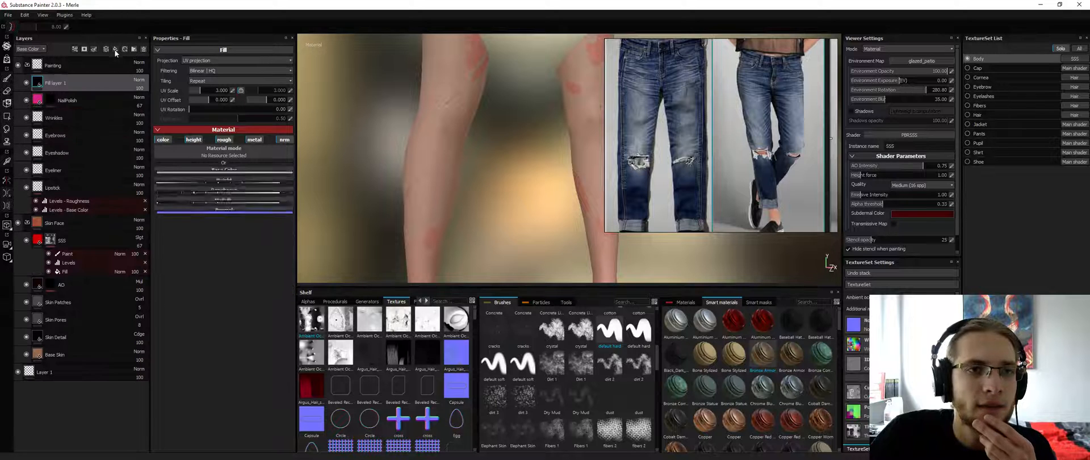
{"action": "left_click_drag", "start_coordinate": [91, 85], "coordinate": [90, 56]}
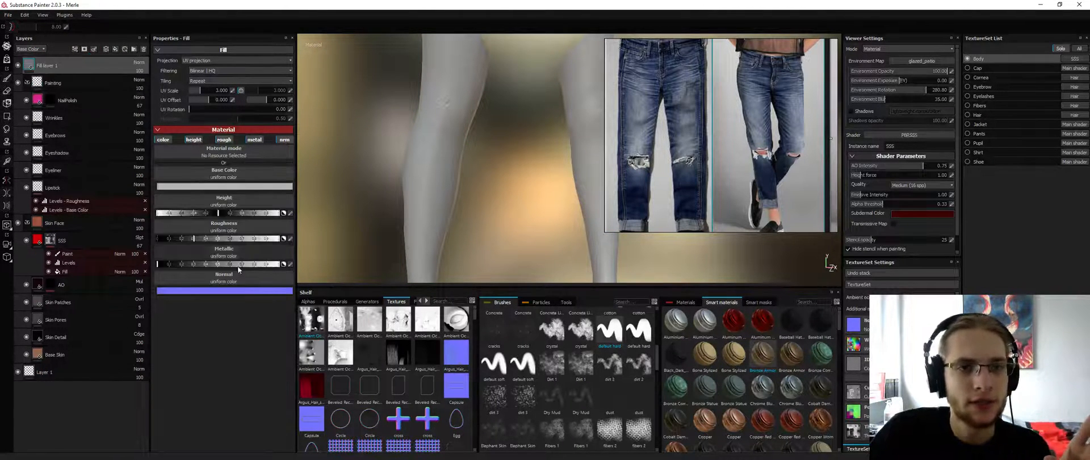
{"action": "left_click", "coordinate": [170, 187]}
{"action": "left_click_drag", "start_coordinate": [146, 201], "coordinate": [136, 213]}
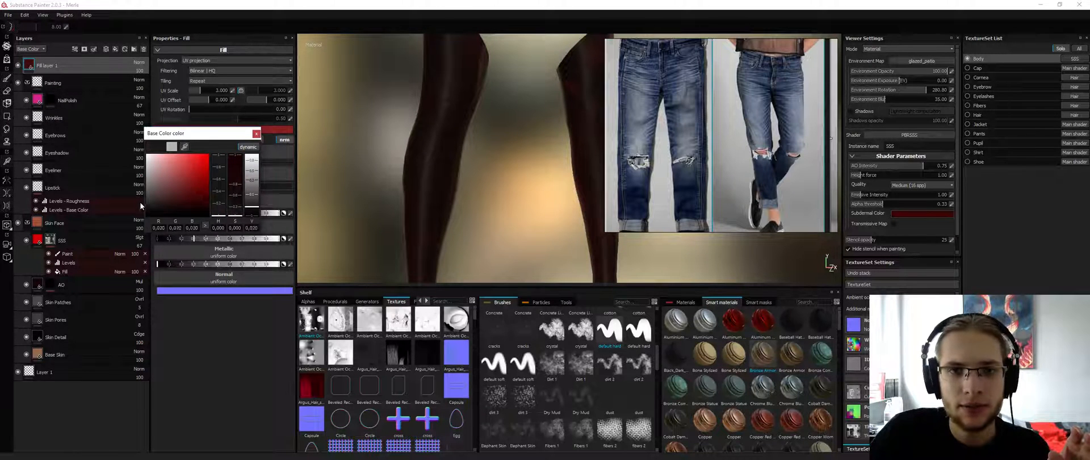
{"action": "left_click", "coordinate": [256, 134]}
Set the new fill layer's blending mode to Multiply and its base color to a dark grey of about 0.24
{"action": "left_click", "coordinate": [140, 62]}
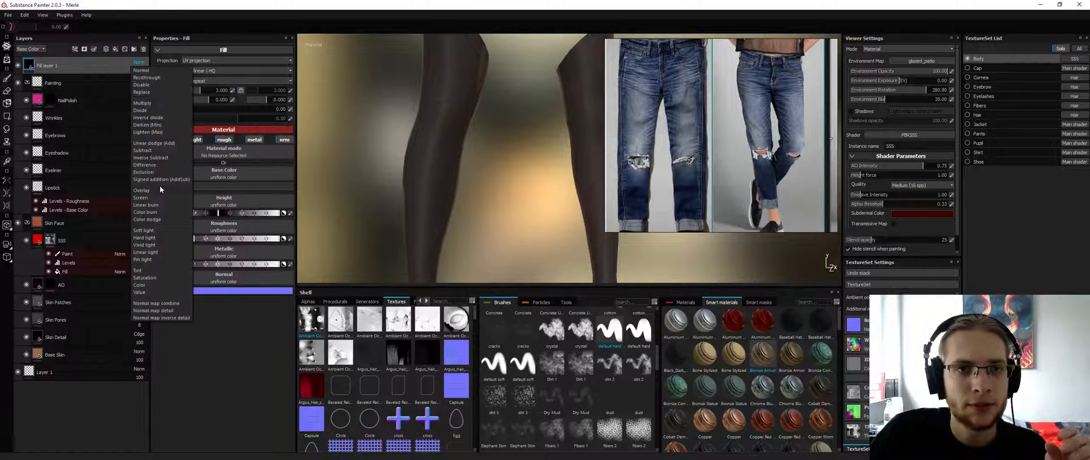
{"action": "left_click", "coordinate": [153, 104]}
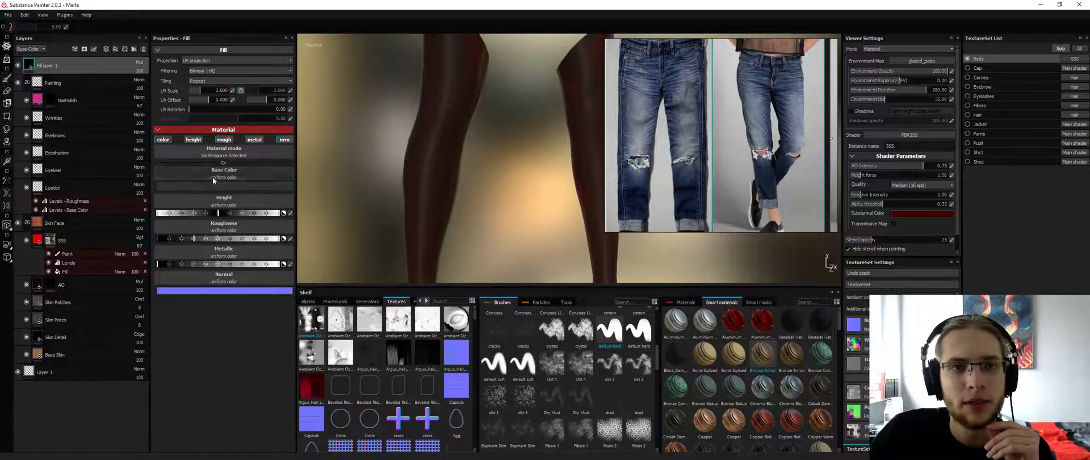
{"action": "left_click", "coordinate": [162, 177]}
{"action": "left_click_drag", "start_coordinate": [162, 180], "coordinate": [147, 183]}
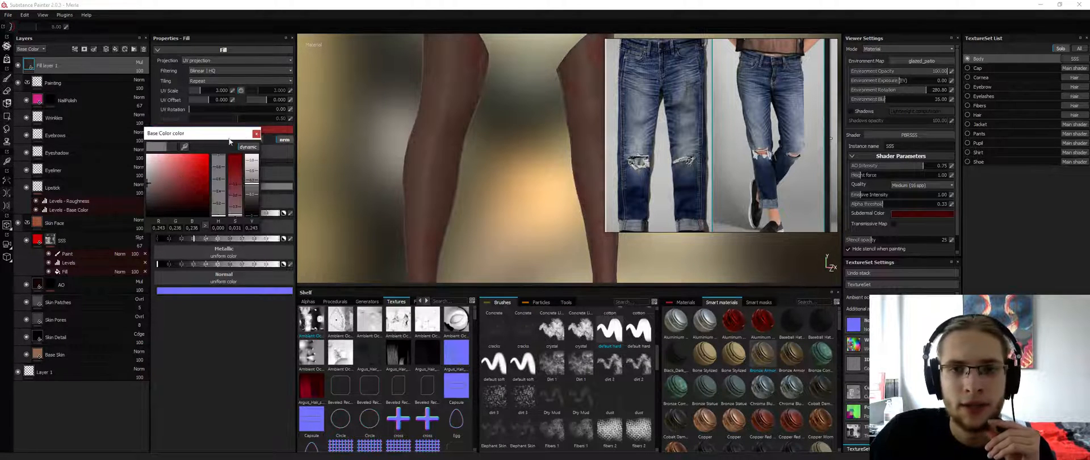
{"action": "left_click", "coordinate": [256, 134]}
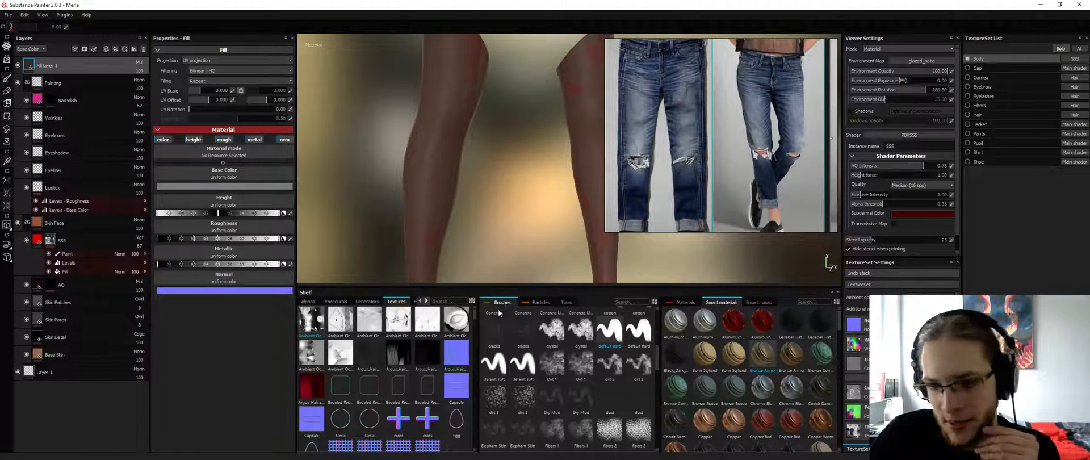
Add a black mask with a fill effect to the new fill layer, using the body's ambient occlusion map as its grayscale
{"action": "right_click", "coordinate": [122, 70]}
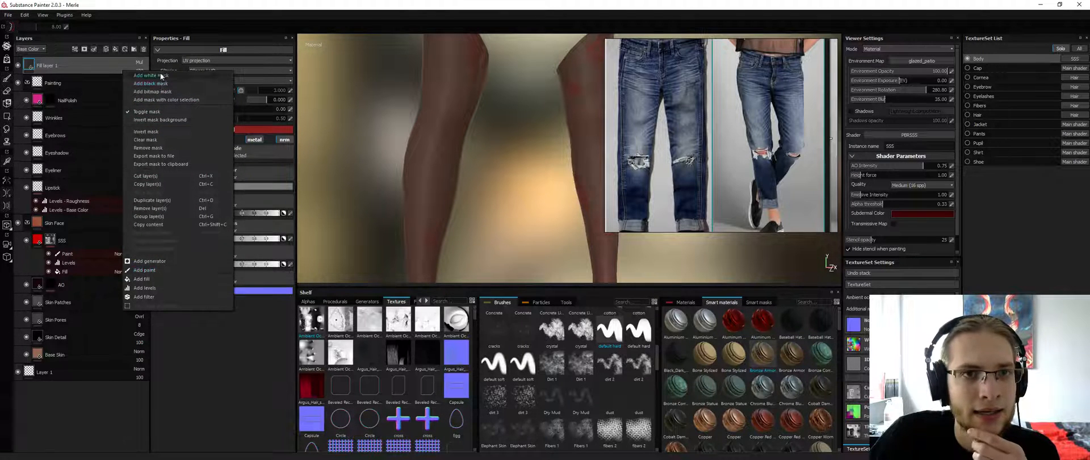
{"action": "left_click", "coordinate": [162, 84]}
{"action": "right_click", "coordinate": [44, 65]}
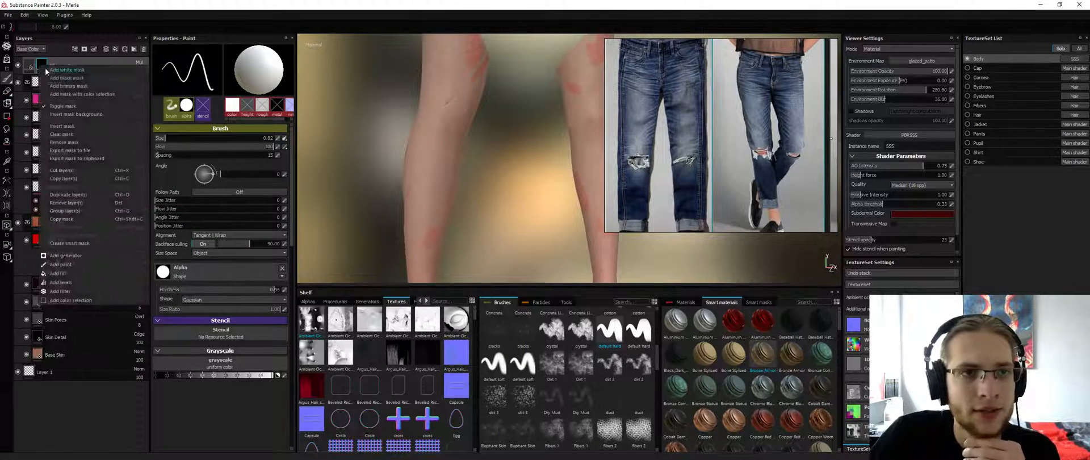
{"action": "left_click", "coordinate": [88, 274]}
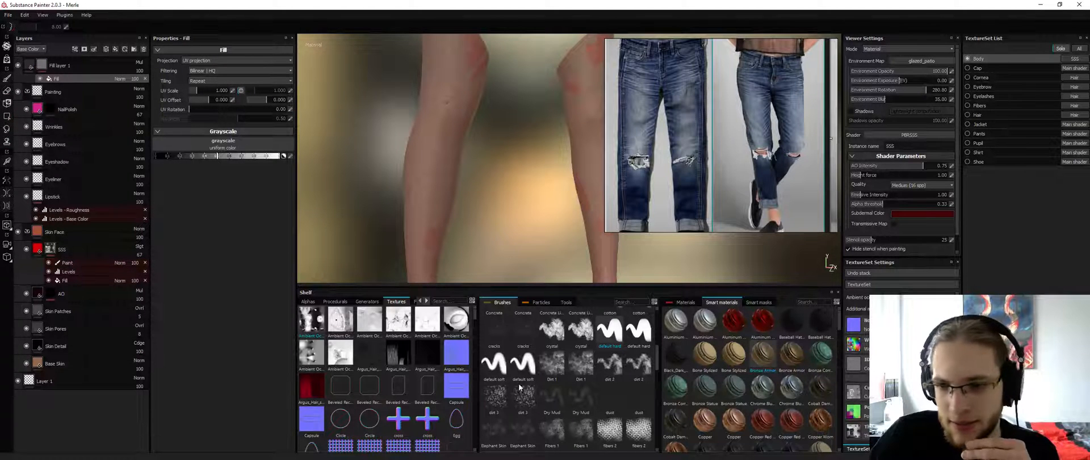
{"action": "left_click_drag", "start_coordinate": [318, 333], "coordinate": [216, 143]}
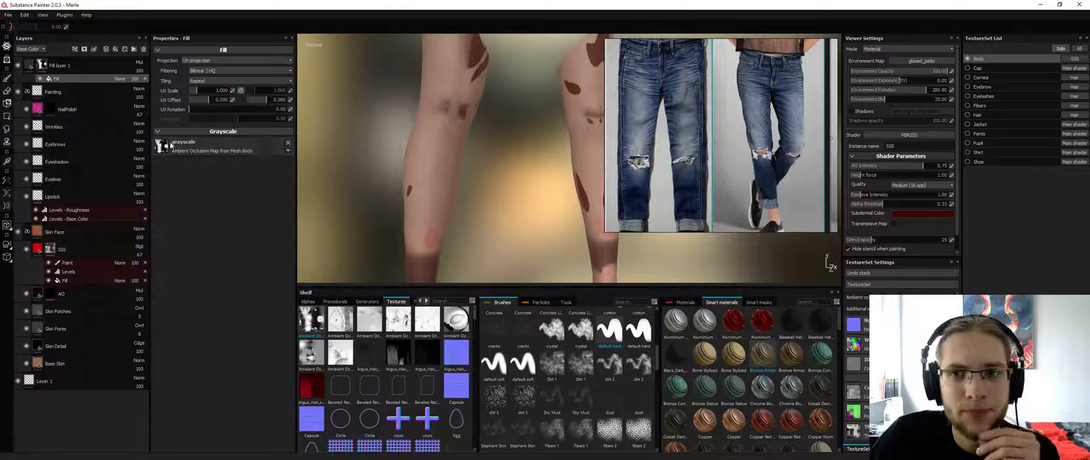
{"action": "scroll", "coordinate": [524, 142], "scroll_direction": "down", "scroll_amount": 3}
{"action": "left_click_drag", "start_coordinate": [485, 127], "coordinate": [467, 113], "text": "alt"}
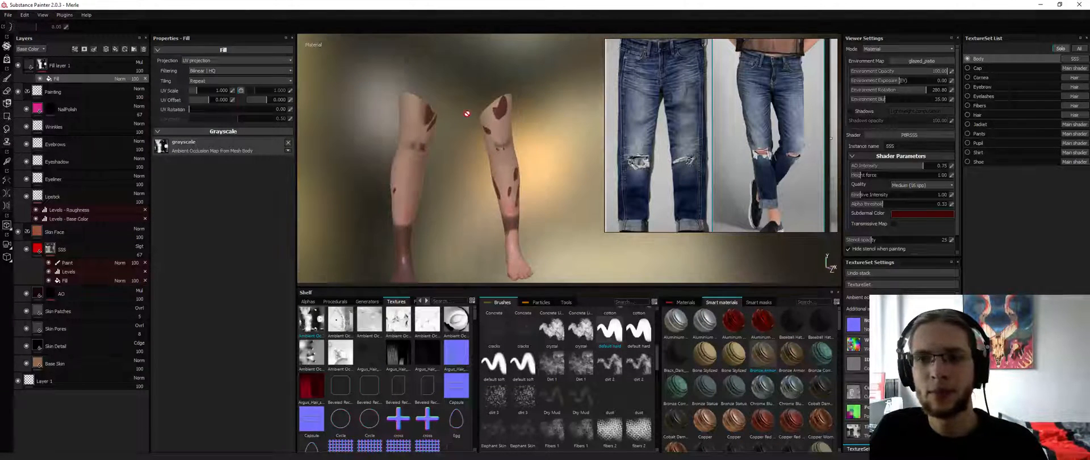
{"action": "right_click", "coordinate": [70, 80]}
{"action": "left_click", "coordinate": [87, 94]}
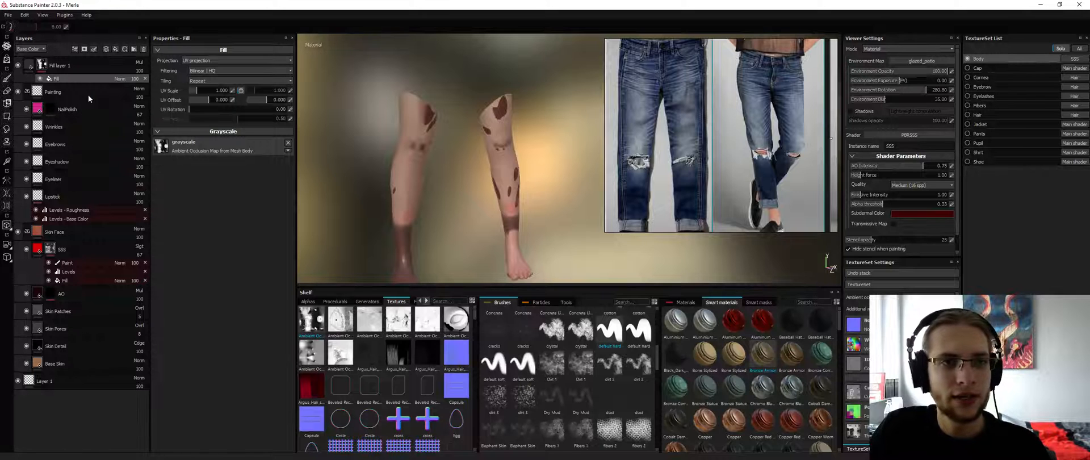
Add a paint effect to the fill layer's mask and erase the dark knee spots with a black brush of size 2.14
{"action": "scroll", "coordinate": [423, 139], "scroll_direction": "up", "scroll_amount": 5}
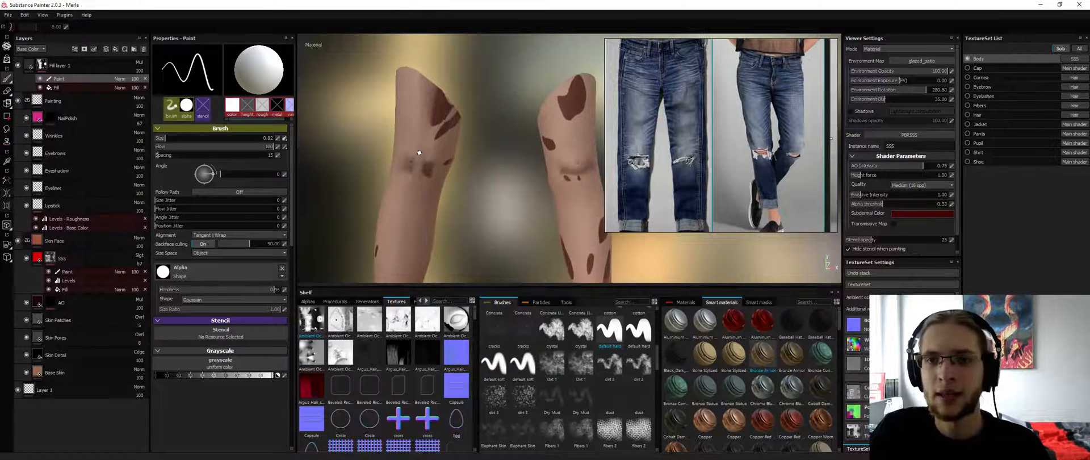
{"action": "scroll", "coordinate": [473, 196], "scroll_direction": "up", "scroll_amount": 5}
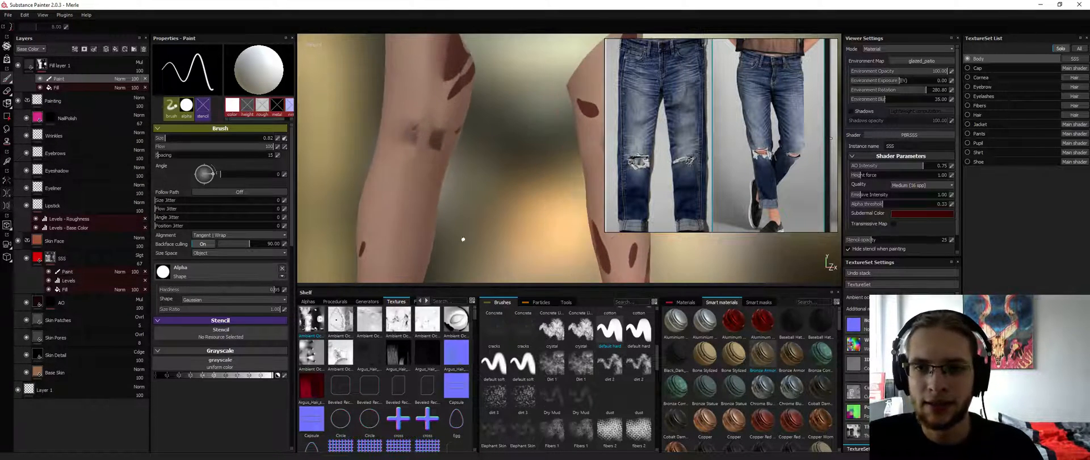
{"action": "key", "text": "x"}
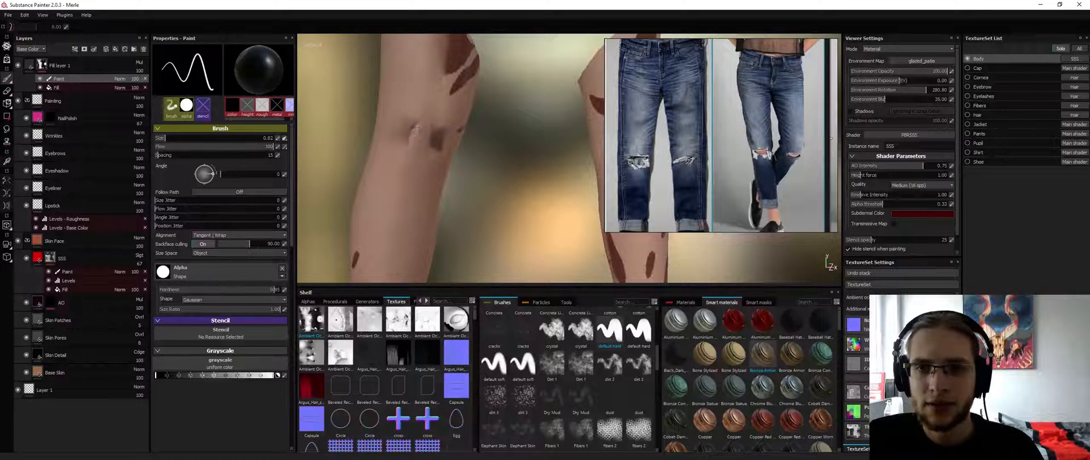
{"action": "right_click_drag", "start_coordinate": [406, 131], "coordinate": [411, 136], "text": "ctrl"}
{"action": "mouse_move", "coordinate": [421, 122]}
{"action": "left_mouse_down"}
{"action": "mouse_move", "coordinate": [407, 136]}
{"action": "mouse_move", "coordinate": [402, 128]}
{"action": "mouse_move", "coordinate": [440, 122]}
{"action": "left_mouse_up"}
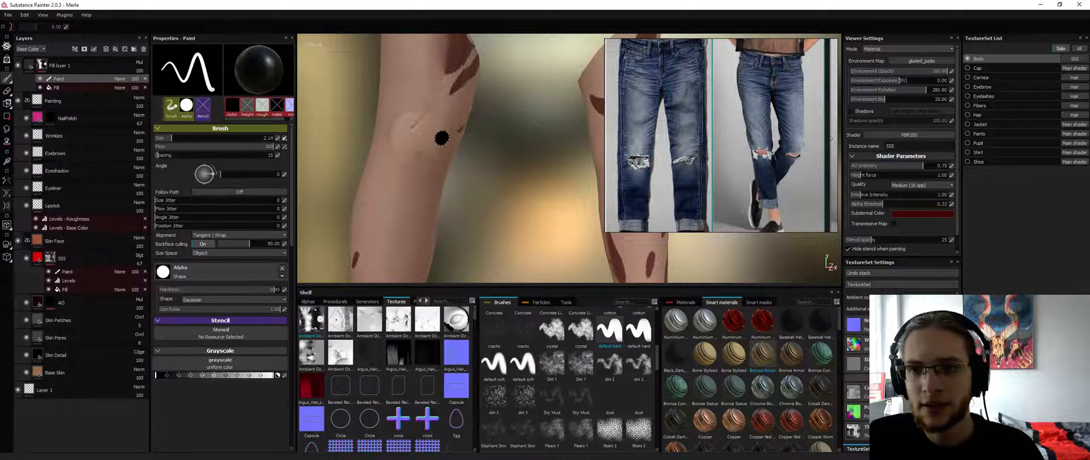
{"action": "left_click", "coordinate": [1061, 48]}
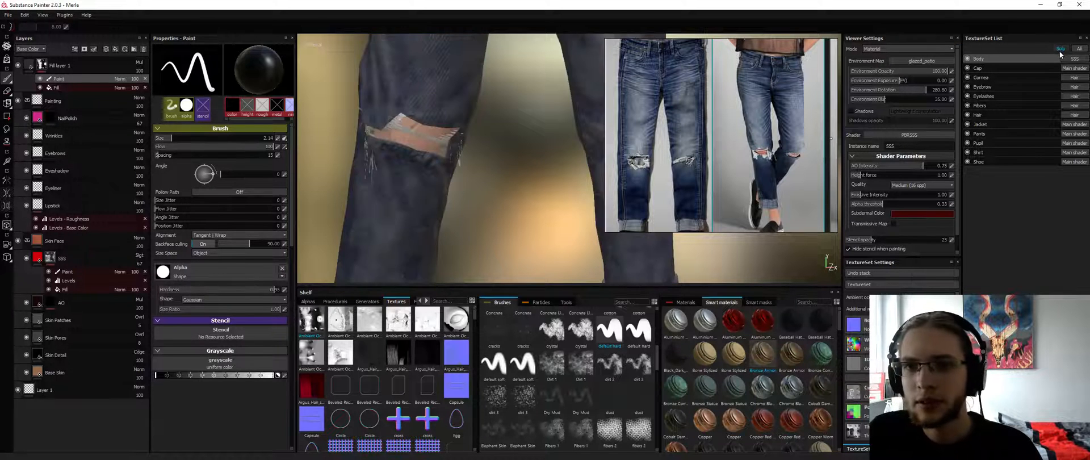
{"action": "left_click", "coordinate": [1061, 49]}
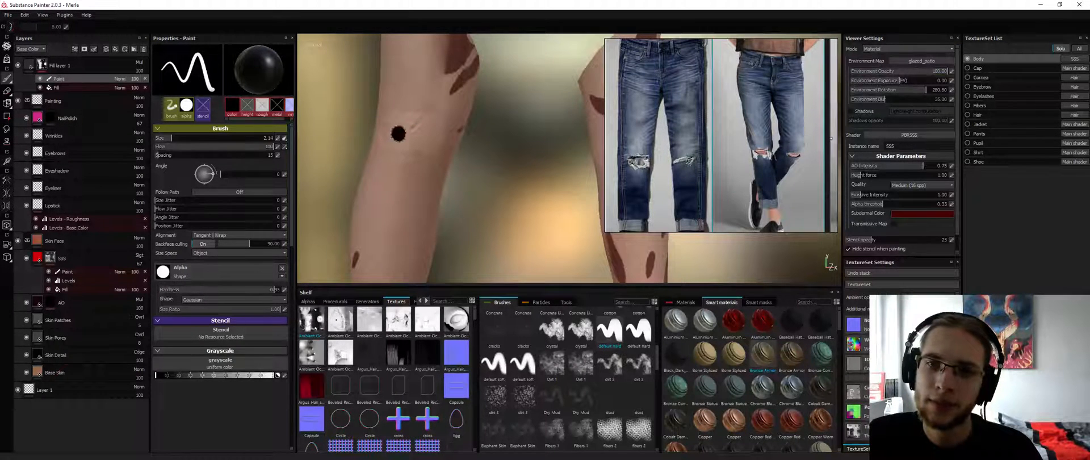
Erase the dark patches above the knee on the same leg in the fill layer's mask
{"action": "left_click_drag", "start_coordinate": [398, 134], "coordinate": [456, 90], "text": "alt"}
{"action": "middle_click_drag", "start_coordinate": [456, 91], "coordinate": [449, 139], "text": "alt"}
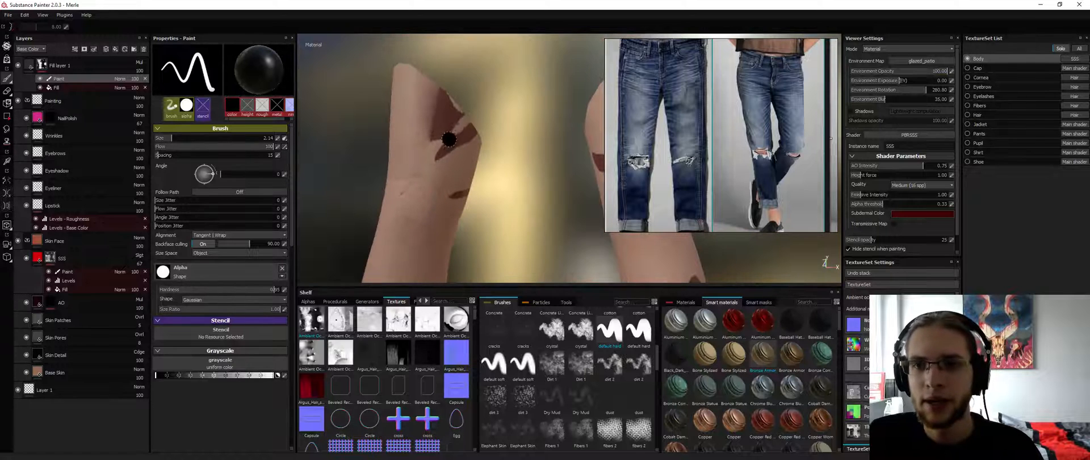
{"action": "left_click_drag", "start_coordinate": [474, 135], "coordinate": [431, 126]}
{"action": "left_click_drag", "start_coordinate": [453, 90], "coordinate": [433, 117], "text": "alt"}
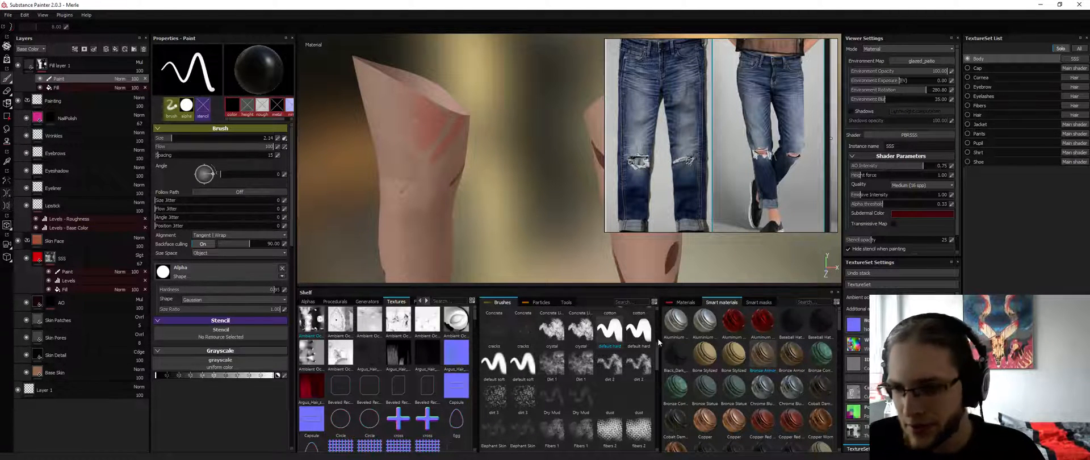
Choose the first artistic brush, which uses a dirt alpha, for painting the mask
{"action": "scroll", "coordinate": [658, 352], "scroll_direction": "down", "scroll_amount": 1}
{"action": "left_click_drag", "start_coordinate": [658, 352], "coordinate": [654, 320]}
{"action": "left_click", "coordinate": [553, 334]}
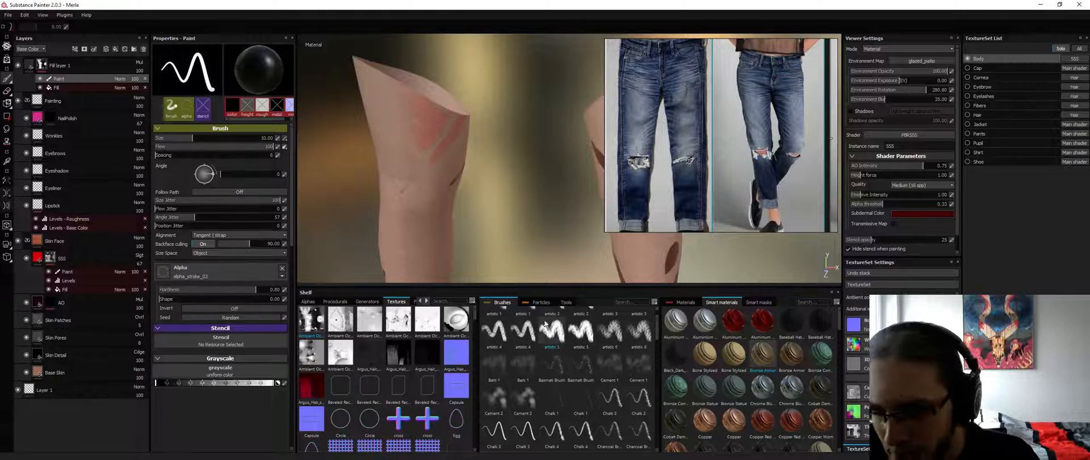
{"action": "left_click_drag", "start_coordinate": [412, 171], "coordinate": [435, 143], "text": "alt"}
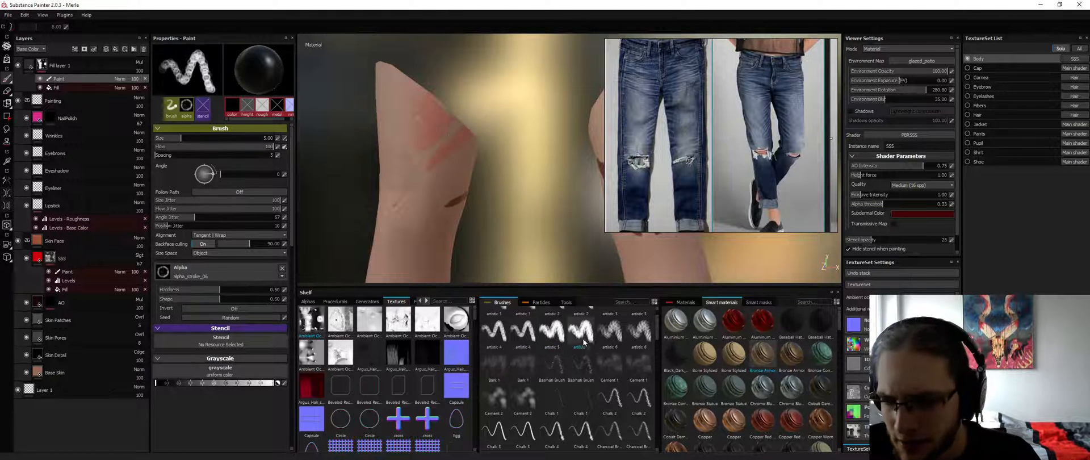
{"action": "scroll", "coordinate": [532, 331], "scroll_direction": "up", "scroll_amount": 1}
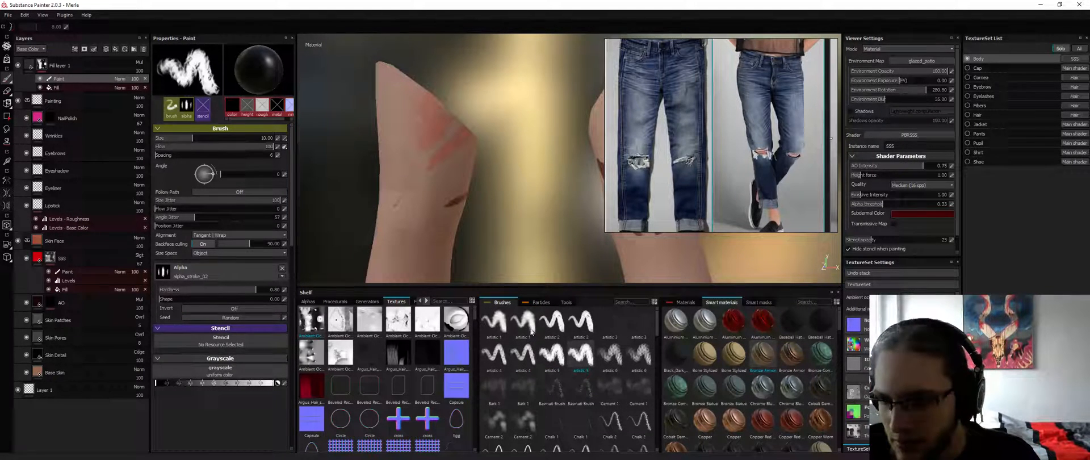
{"action": "left_click", "coordinate": [500, 324]}
Fade the dark patch beside the knee with the brush at size 2.06, and switch the paint color to white
{"action": "left_click_drag", "start_coordinate": [451, 169], "coordinate": [436, 169], "text": "alt"}
{"action": "right_click_drag", "start_coordinate": [455, 170], "coordinate": [435, 172], "text": "ctrl"}
{"action": "middle_click_drag", "start_coordinate": [443, 186], "coordinate": [441, 150], "text": "alt"}
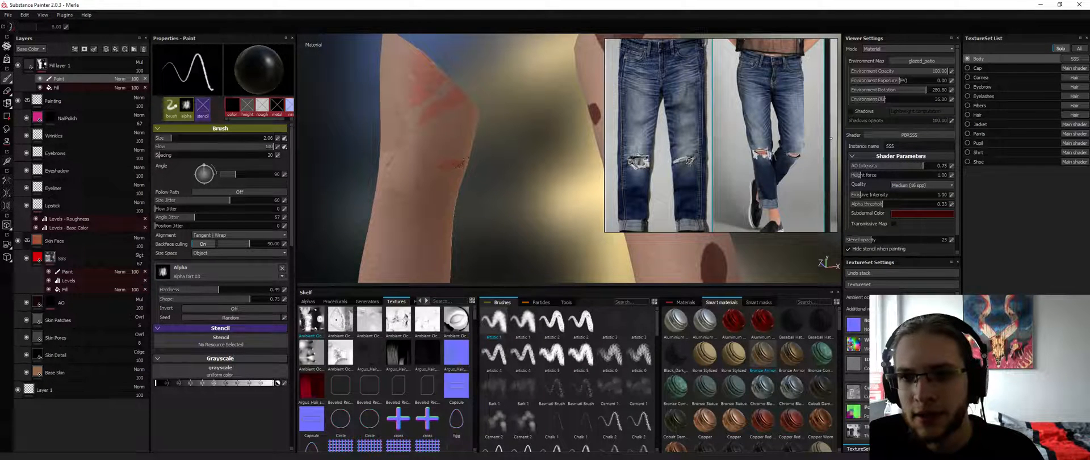
{"action": "mouse_move", "coordinate": [445, 166]}
{"action": "left_mouse_down", "text": "alt"}
{"action": "mouse_move", "coordinate": [421, 140]}
{"action": "mouse_move", "coordinate": [384, 143]}
{"action": "left_mouse_up", "text": "alt"}
{"action": "right_click_drag", "start_coordinate": [388, 131], "coordinate": [401, 121], "text": "ctrl"}
{"action": "mouse_move", "coordinate": [403, 99]}
{"action": "left_mouse_down", "text": "alt"}
{"action": "mouse_move", "coordinate": [450, 118]}
{"action": "mouse_move", "coordinate": [415, 105]}
{"action": "left_mouse_up", "text": "alt"}
{"action": "key", "text": "x"}
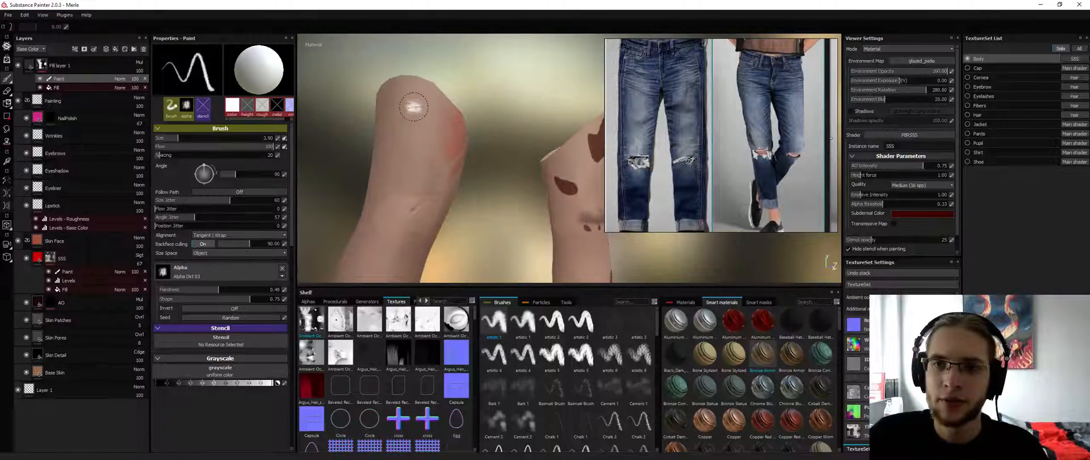
{"action": "right_click_drag", "start_coordinate": [415, 106], "coordinate": [419, 112], "text": "ctrl"}
{"action": "left_click_drag", "start_coordinate": [431, 99], "coordinate": [397, 92]}
{"action": "key", "text": "ctrl+z"}
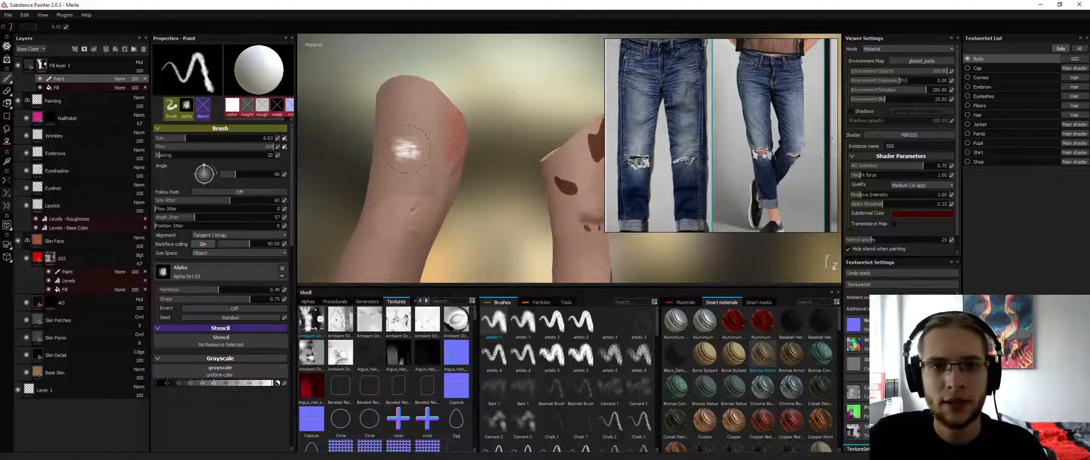
Paint soft shading around the knee with the white brush at flow 29, reducing its size from 12.92 to 7.14
{"action": "left_click_drag", "start_coordinate": [438, 138], "coordinate": [419, 139], "text": "ctrl"}
{"action": "right_click_drag", "start_coordinate": [401, 118], "coordinate": [415, 114], "text": "ctrl"}
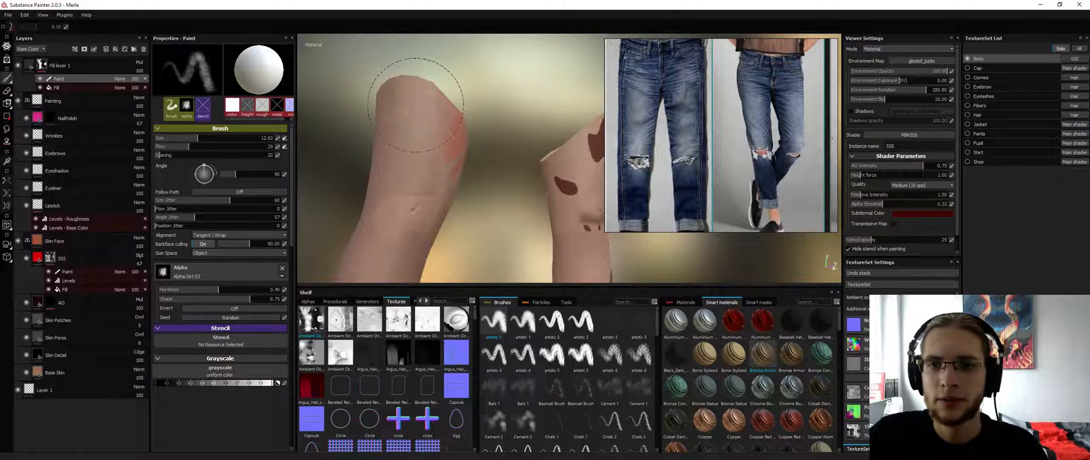
{"action": "mouse_move", "coordinate": [419, 101]}
{"action": "left_mouse_down"}
{"action": "mouse_move", "coordinate": [400, 94]}
{"action": "mouse_move", "coordinate": [461, 103]}
{"action": "mouse_move", "coordinate": [419, 118]}
{"action": "mouse_move", "coordinate": [433, 102]}
{"action": "mouse_move", "coordinate": [482, 149]}
{"action": "mouse_move", "coordinate": [476, 139]}
{"action": "mouse_move", "coordinate": [475, 155]}
{"action": "mouse_move", "coordinate": [422, 184]}
{"action": "mouse_move", "coordinate": [463, 122]}
{"action": "left_mouse_up"}
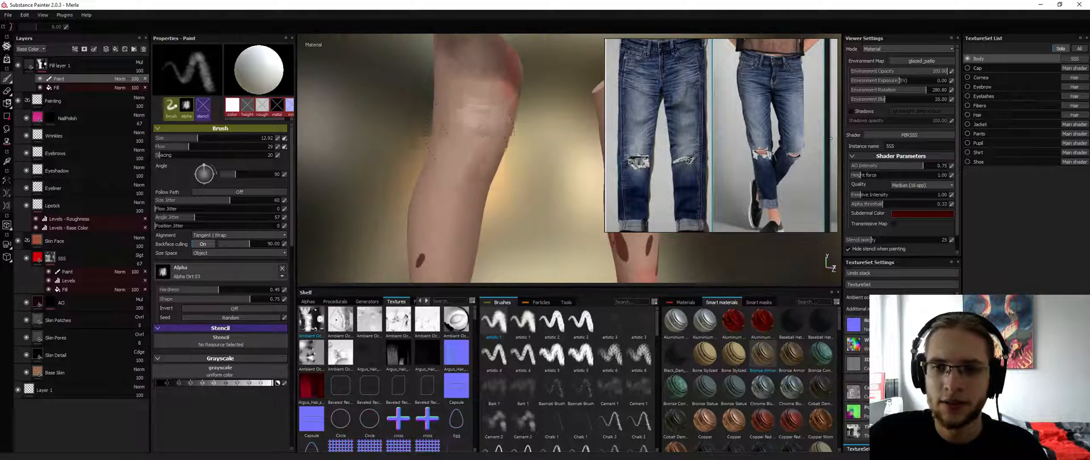
{"action": "right_click_drag", "start_coordinate": [462, 125], "coordinate": [449, 126], "text": "ctrl"}
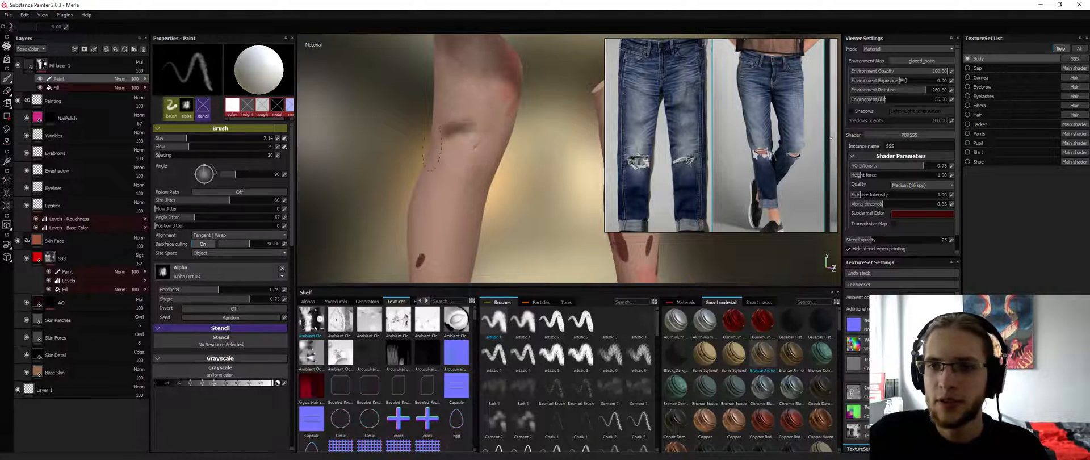
{"action": "left_click", "coordinate": [1061, 48]}
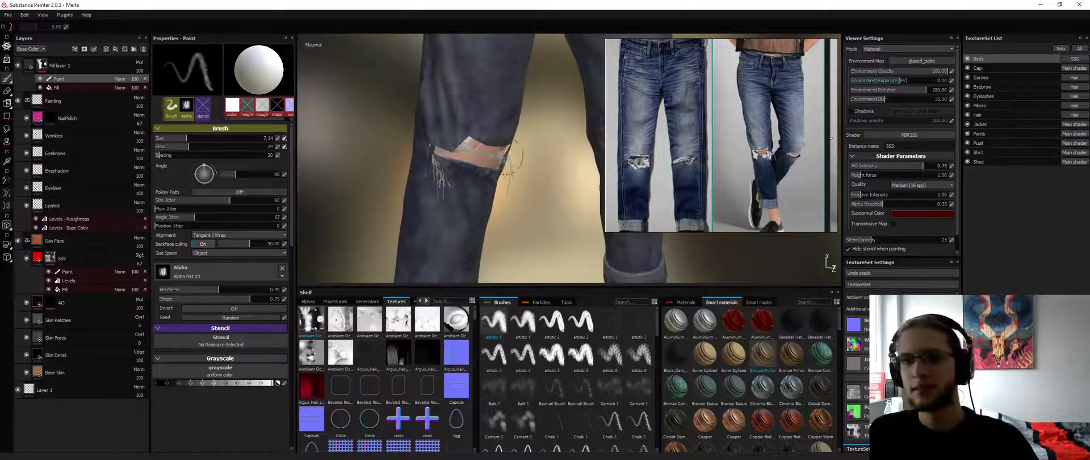
Switch the brush to black and lighten the ankle skin between the jeans cuff and the pink shoe
{"action": "mouse_move", "coordinate": [499, 139]}
{"action": "left_mouse_down", "text": "alt"}
{"action": "mouse_move", "coordinate": [470, 128]}
{"action": "mouse_move", "coordinate": [500, 137]}
{"action": "mouse_move", "coordinate": [492, 144]}
{"action": "mouse_move", "coordinate": [505, 169]}
{"action": "mouse_move", "coordinate": [483, 187]}
{"action": "mouse_move", "coordinate": [459, 176]}
{"action": "mouse_move", "coordinate": [456, 154]}
{"action": "mouse_move", "coordinate": [438, 142]}
{"action": "mouse_move", "coordinate": [355, 142]}
{"action": "mouse_move", "coordinate": [474, 196]}
{"action": "left_mouse_up", "text": "alt"}
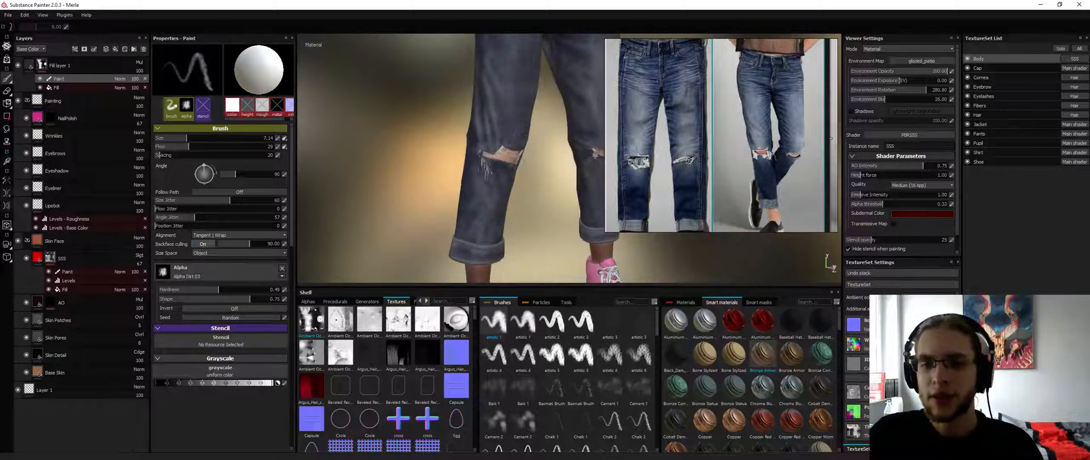
{"action": "middle_click_drag", "start_coordinate": [486, 219], "coordinate": [486, 124], "text": "alt"}
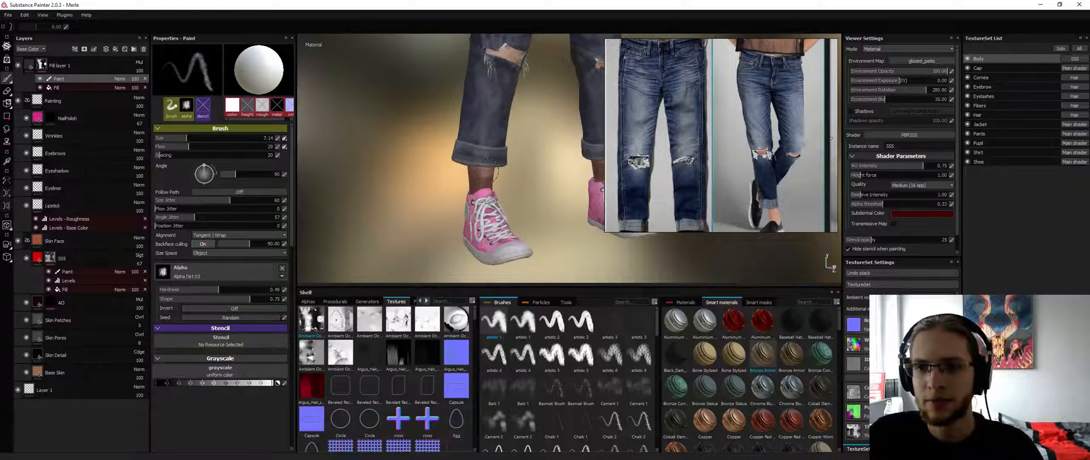
{"action": "key", "text": "x"}
{"action": "mouse_move", "coordinate": [487, 176]}
{"action": "left_mouse_down"}
{"action": "mouse_move", "coordinate": [475, 176]}
{"action": "mouse_move", "coordinate": [500, 183]}
{"action": "left_mouse_up"}
{"action": "left_click_drag", "start_coordinate": [500, 183], "coordinate": [565, 170], "text": "alt"}
{"action": "middle_click_drag", "start_coordinate": [523, 175], "coordinate": [433, 184], "text": "alt"}
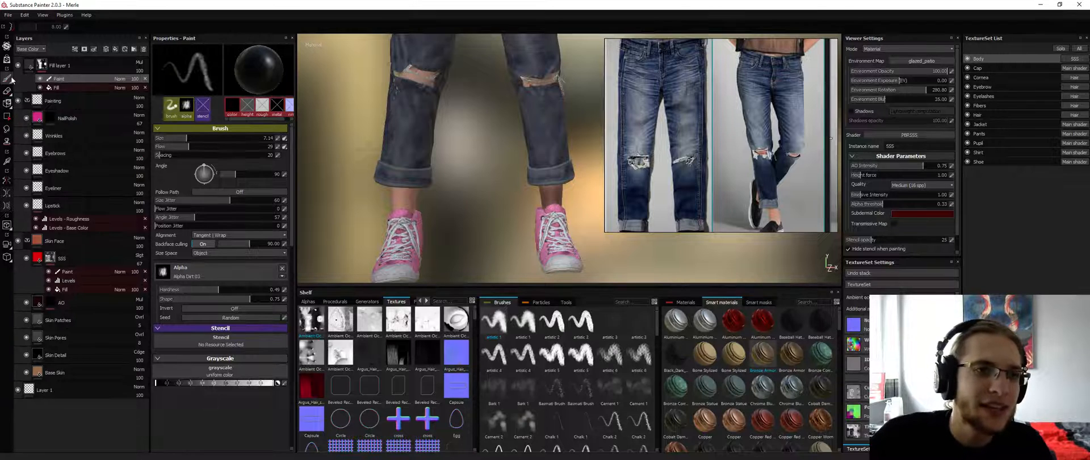
Turn on symmetry painting across both legs and compare the isolated body with the full outfit
{"action": "left_click", "coordinate": [8, 182]}
{"action": "middle_click_drag", "start_coordinate": [446, 194], "coordinate": [461, 151], "text": "alt"}
{"action": "key", "text": "alt+q"}
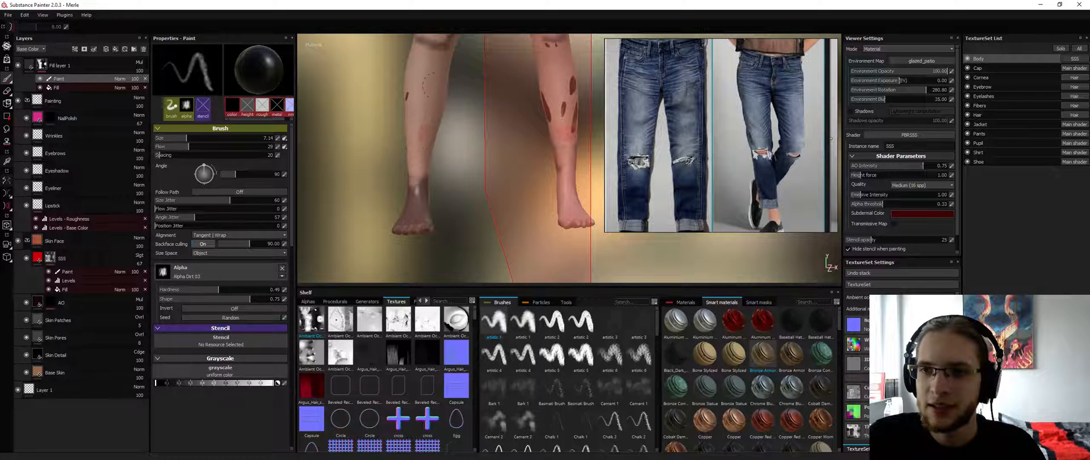
{"action": "key", "text": "alt+q"}
{"action": "middle_click_drag", "start_coordinate": [423, 68], "coordinate": [423, 123], "text": "alt"}
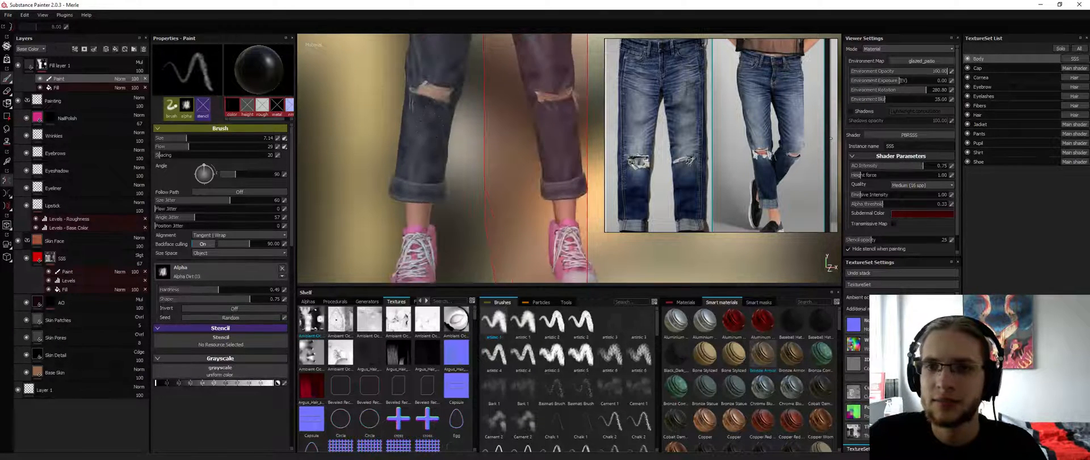
Switch the brush to white and paint mirrored shading on the legs around the ripped knees, checking it under the jeans
{"action": "key", "text": "x"}
{"action": "key", "text": "alt+q"}
{"action": "left_click_drag", "start_coordinate": [420, 118], "coordinate": [421, 138]}
{"action": "mouse_move", "coordinate": [415, 105]}
{"action": "left_mouse_down"}
{"action": "mouse_move", "coordinate": [419, 144]}
{"action": "mouse_move", "coordinate": [430, 133]}
{"action": "mouse_move", "coordinate": [454, 138]}
{"action": "left_mouse_up"}
{"action": "key", "text": "alt+q"}
{"action": "key", "text": "alt+q"}
{"action": "key", "text": "alt+q"}
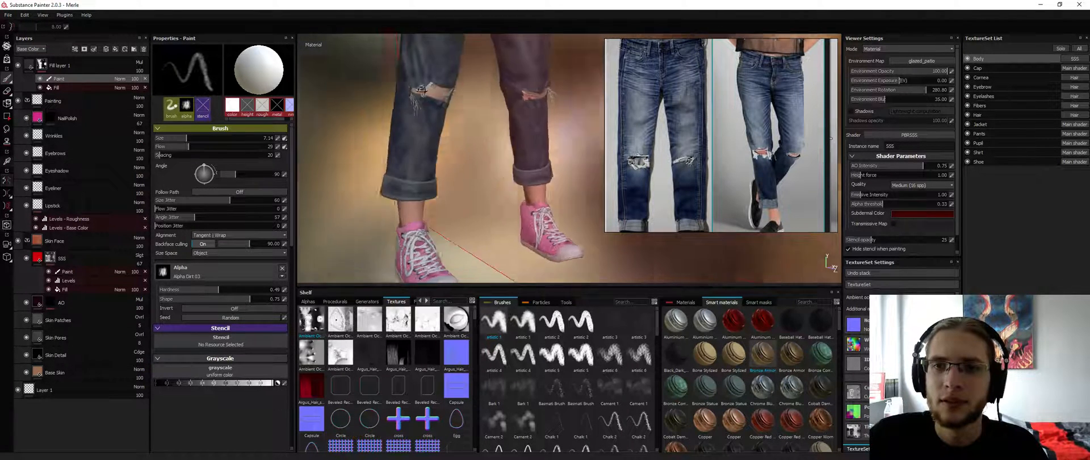
Extend the white mask shading down the side of the calves and check it against the jeans and shoes
{"action": "left_click_drag", "start_coordinate": [402, 105], "coordinate": [429, 96], "text": "alt"}
{"action": "key", "text": "alt+q"}
{"action": "key", "text": "alt+q"}
{"action": "key", "text": "alt+q"}
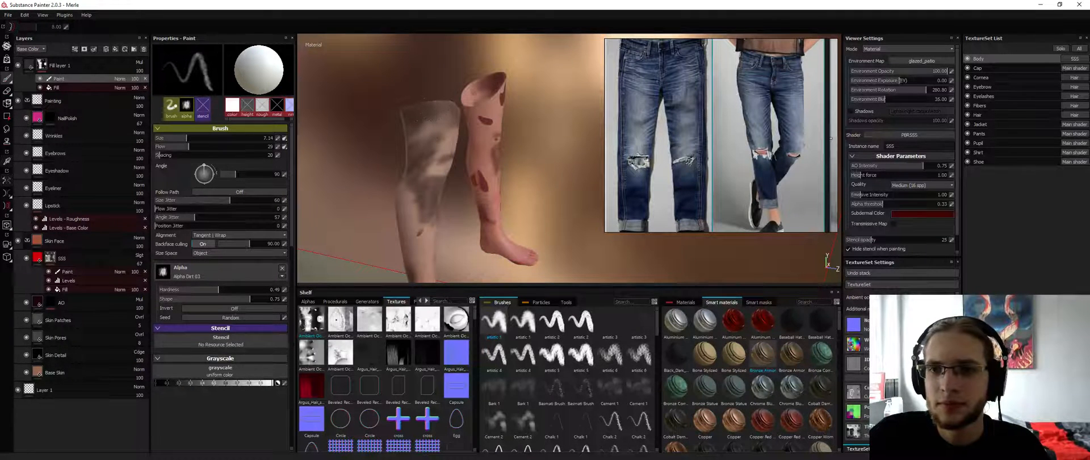
{"action": "middle_click_drag", "start_coordinate": [450, 144], "coordinate": [483, 64], "text": "alt"}
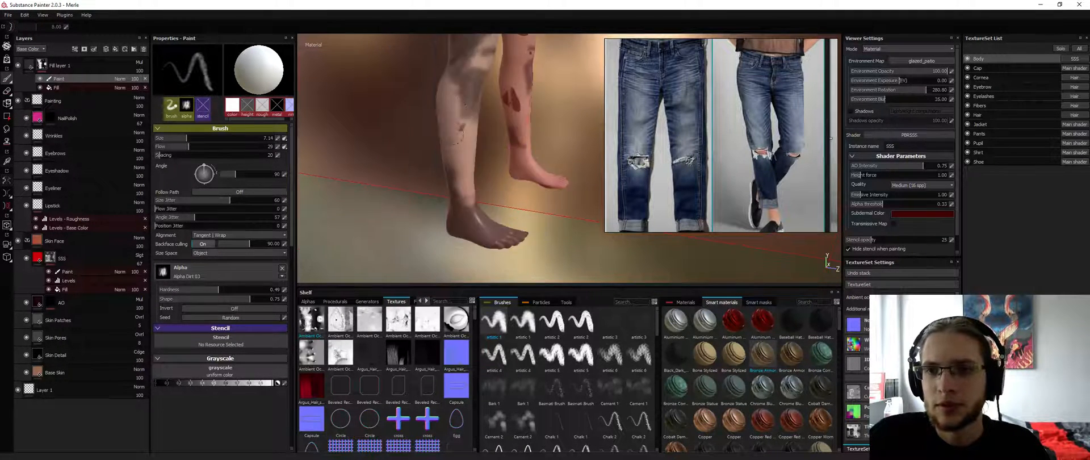
{"action": "left_click_drag", "start_coordinate": [458, 103], "coordinate": [448, 92]}
{"action": "middle_click_drag", "start_coordinate": [460, 185], "coordinate": [463, 148], "text": "alt"}
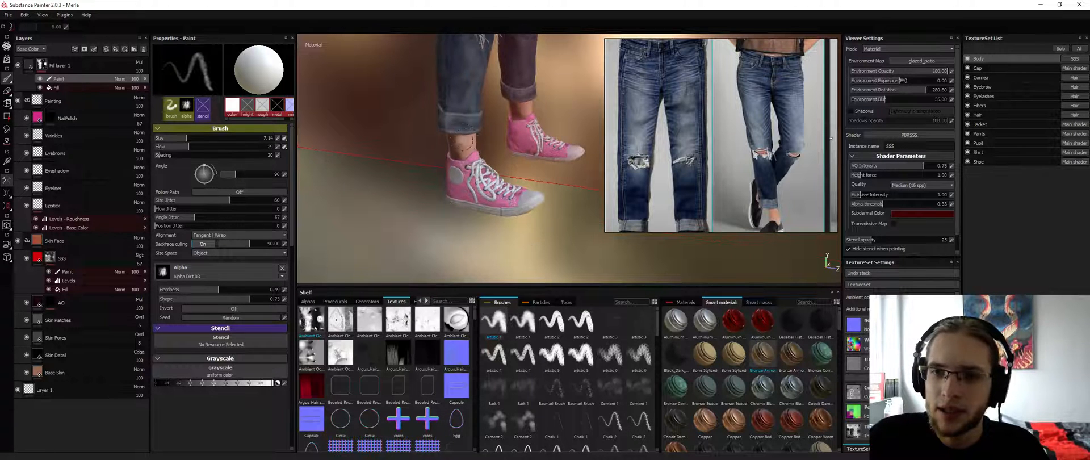
Switch the brush to black and clean up the shading on the skin above the ankle
{"action": "key", "text": "x"}
{"action": "mouse_move", "coordinate": [452, 125]}
{"action": "left_mouse_down", "text": "alt"}
{"action": "mouse_move", "coordinate": [506, 124]}
{"action": "mouse_move", "coordinate": [509, 142]}
{"action": "mouse_move", "coordinate": [579, 162]}
{"action": "left_mouse_up", "text": "alt"}
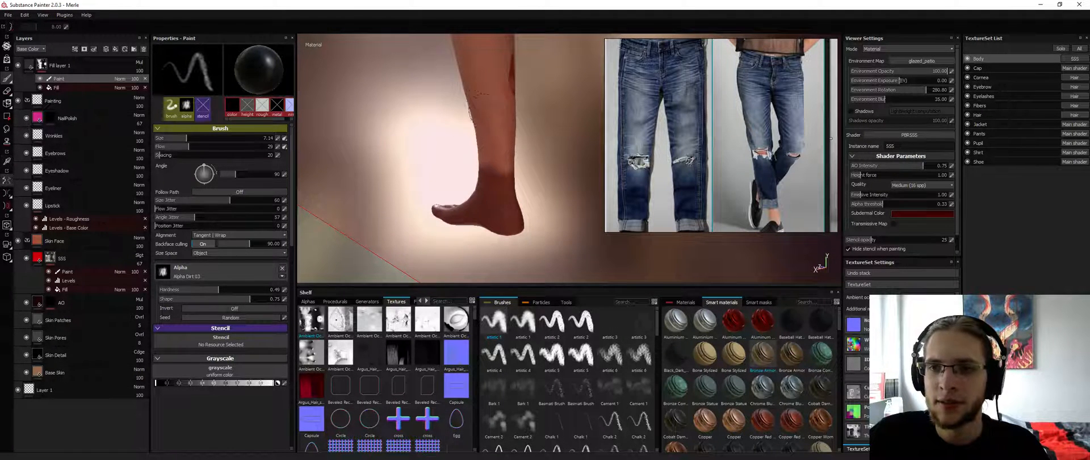
{"action": "left_click_drag", "start_coordinate": [477, 100], "coordinate": [437, 136], "text": "alt"}
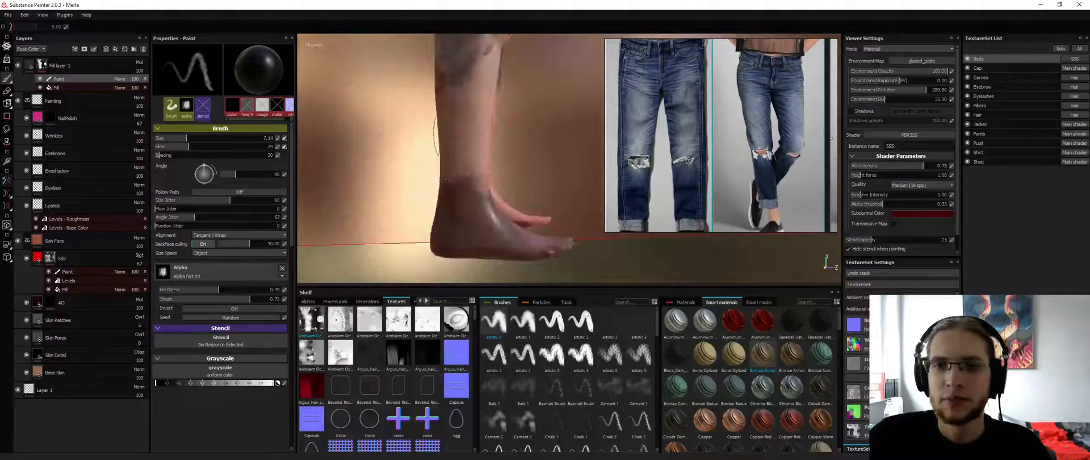
Switch the brush back to white and shade the back of the calf down to the jeans cuff line
{"action": "key", "text": "x"}
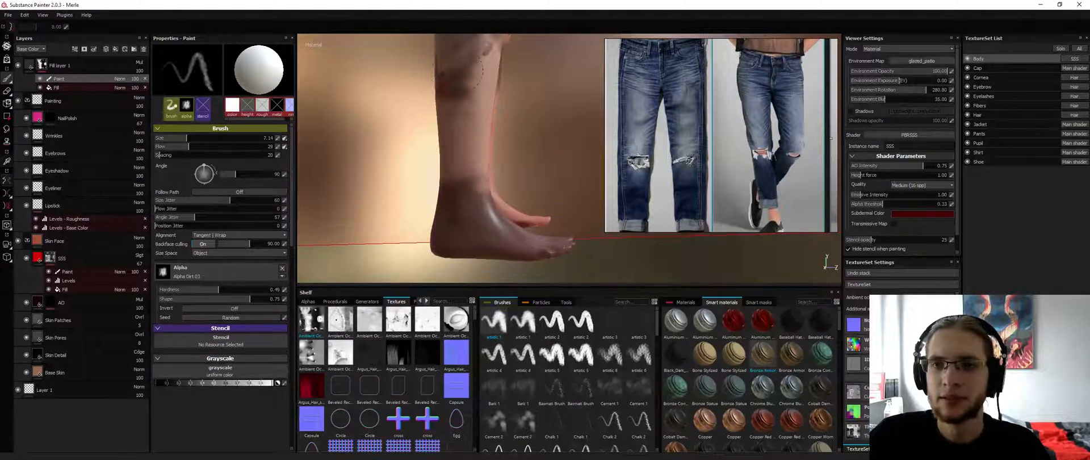
{"action": "middle_click_drag", "start_coordinate": [457, 71], "coordinate": [448, 138], "text": "alt"}
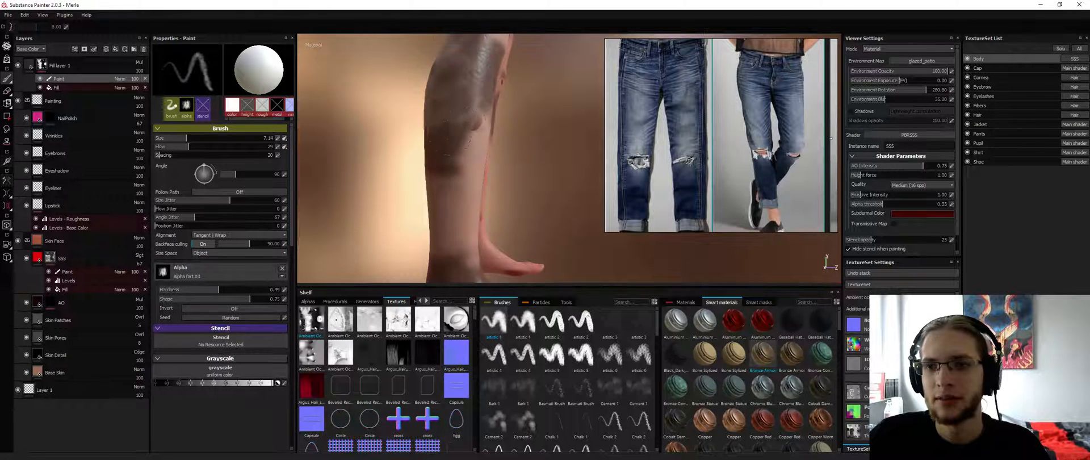
{"action": "left_click_drag", "start_coordinate": [467, 175], "coordinate": [494, 176], "text": "alt"}
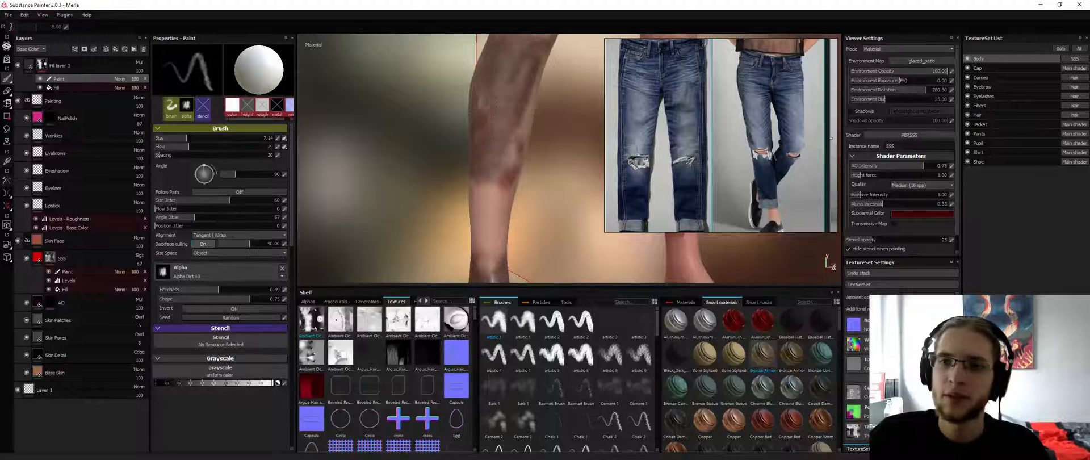
{"action": "left_click_drag", "start_coordinate": [486, 95], "coordinate": [509, 122], "text": "alt"}
{"action": "middle_click_drag", "start_coordinate": [508, 122], "coordinate": [534, 154], "text": "alt"}
{"action": "mouse_move", "coordinate": [534, 154]}
{"action": "left_mouse_down", "text": "alt"}
{"action": "mouse_move", "coordinate": [546, 180]}
{"action": "mouse_move", "coordinate": [534, 154]}
{"action": "left_mouse_up", "text": "alt"}
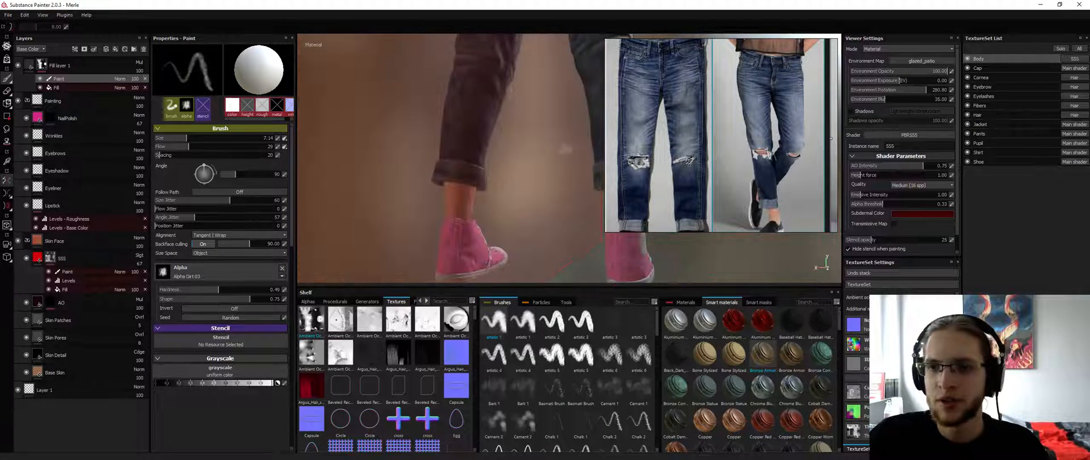
Shade the remaining light areas on the back and inner side of the legs below the knee
{"action": "mouse_move", "coordinate": [547, 123]}
{"action": "left_mouse_down", "text": "alt"}
{"action": "mouse_move", "coordinate": [481, 136]}
{"action": "mouse_move", "coordinate": [469, 167]}
{"action": "mouse_move", "coordinate": [454, 98]}
{"action": "mouse_move", "coordinate": [430, 122]}
{"action": "mouse_move", "coordinate": [431, 94]}
{"action": "mouse_move", "coordinate": [422, 96]}
{"action": "mouse_move", "coordinate": [455, 184]}
{"action": "left_mouse_up", "text": "alt"}
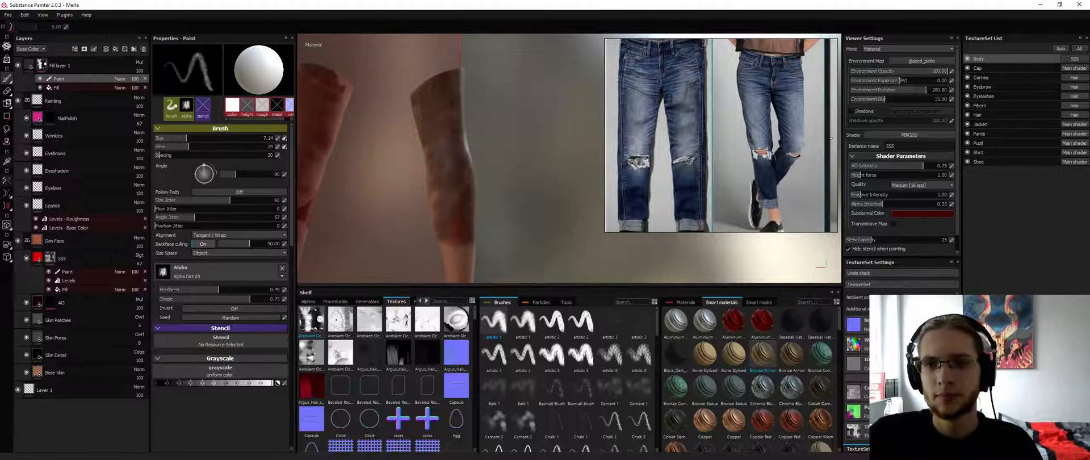
{"action": "left_click_drag", "start_coordinate": [418, 120], "coordinate": [421, 126]}
{"action": "middle_click_drag", "start_coordinate": [452, 230], "coordinate": [454, 164], "text": "alt"}
{"action": "mouse_move", "coordinate": [452, 163]}
{"action": "left_mouse_down", "text": "alt"}
{"action": "mouse_move", "coordinate": [381, 136]}
{"action": "mouse_move", "coordinate": [445, 176]}
{"action": "mouse_move", "coordinate": [508, 172]}
{"action": "left_mouse_up", "text": "alt"}
{"action": "left_click_drag", "start_coordinate": [410, 171], "coordinate": [401, 173]}
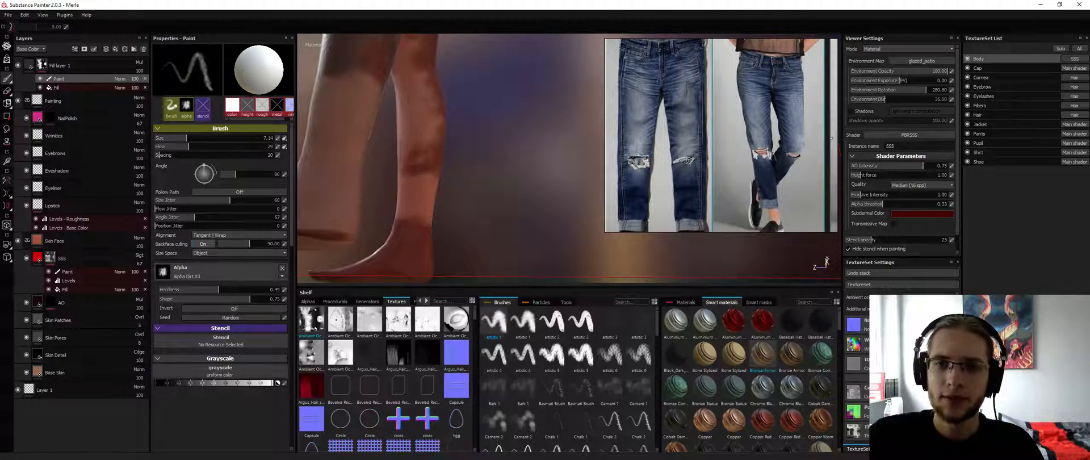
Shade the remaining light areas on the side and back of the leg in white and toggle symmetry
{"action": "left_click_drag", "start_coordinate": [423, 142], "coordinate": [397, 57]}
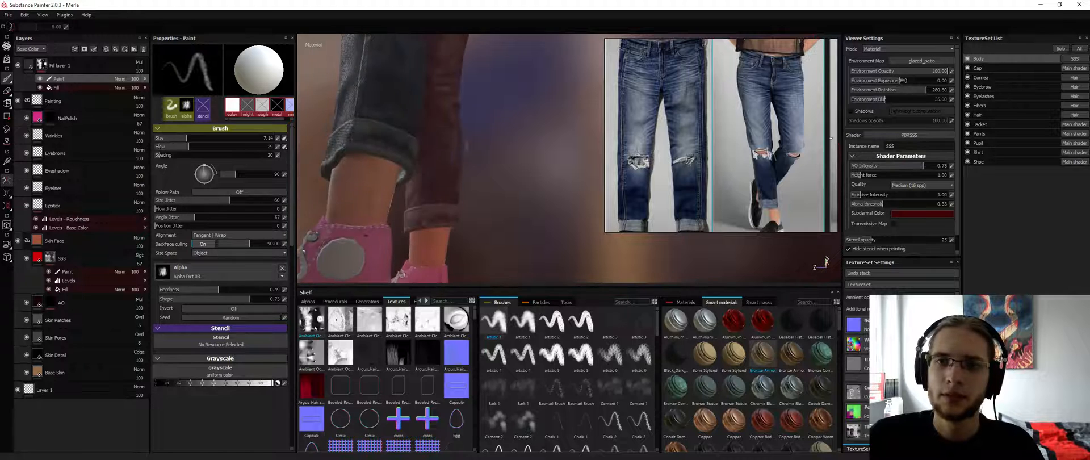
{"action": "mouse_move", "coordinate": [454, 86]}
{"action": "left_mouse_down", "text": "alt"}
{"action": "mouse_move", "coordinate": [397, 84]}
{"action": "mouse_move", "coordinate": [414, 84]}
{"action": "left_mouse_up", "text": "alt"}
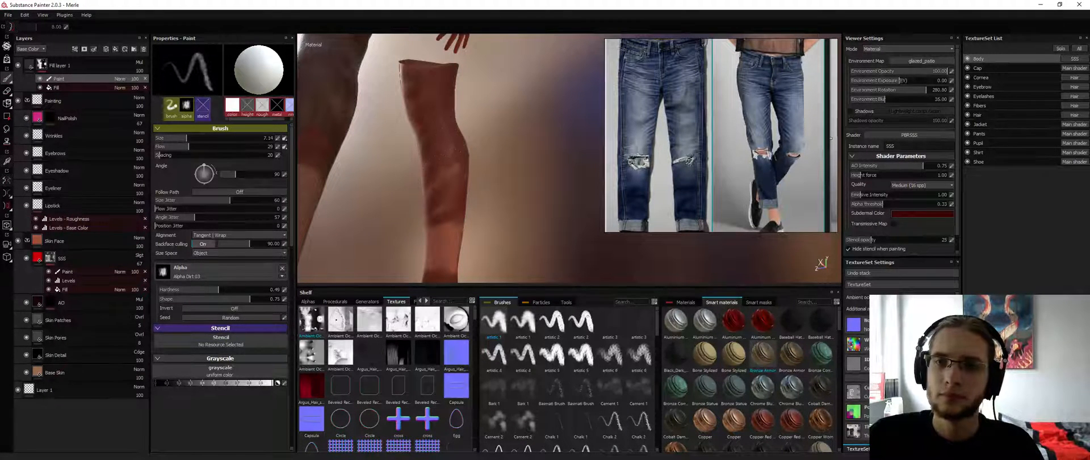
{"action": "mouse_move", "coordinate": [427, 211]}
{"action": "left_mouse_down"}
{"action": "mouse_move", "coordinate": [455, 197]}
{"action": "mouse_move", "coordinate": [495, 199]}
{"action": "left_mouse_up"}
{"action": "key", "text": "l"}
Paint white mask shading above and below the torn knees, keeping the skin exposed by the rips light
{"action": "middle_click_drag", "start_coordinate": [443, 210], "coordinate": [462, 160], "text": "alt"}
{"action": "mouse_move", "coordinate": [431, 175]}
{"action": "left_mouse_down", "text": "alt"}
{"action": "mouse_move", "coordinate": [494, 169]}
{"action": "mouse_move", "coordinate": [434, 166]}
{"action": "mouse_move", "coordinate": [465, 75]}
{"action": "mouse_move", "coordinate": [453, 62]}
{"action": "left_mouse_up", "text": "alt"}
{"action": "middle_click_drag", "start_coordinate": [481, 83], "coordinate": [463, 181], "text": "alt"}
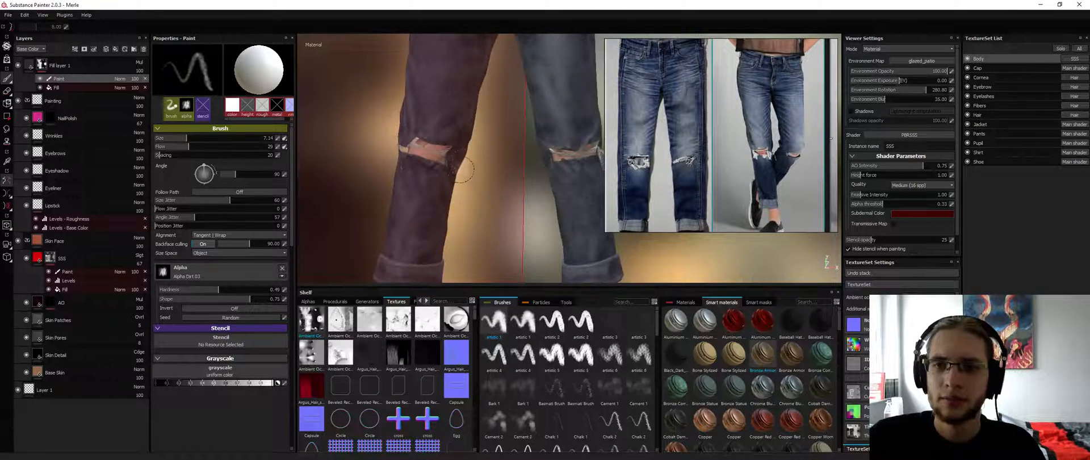
{"action": "left_click_drag", "start_coordinate": [461, 175], "coordinate": [464, 147]}
{"action": "mouse_move", "coordinate": [443, 118]}
{"action": "left_mouse_down"}
{"action": "mouse_move", "coordinate": [436, 112]}
{"action": "mouse_move", "coordinate": [462, 138]}
{"action": "mouse_move", "coordinate": [483, 136]}
{"action": "left_mouse_up"}
{"action": "left_click_drag", "start_coordinate": [406, 126], "coordinate": [404, 130]}
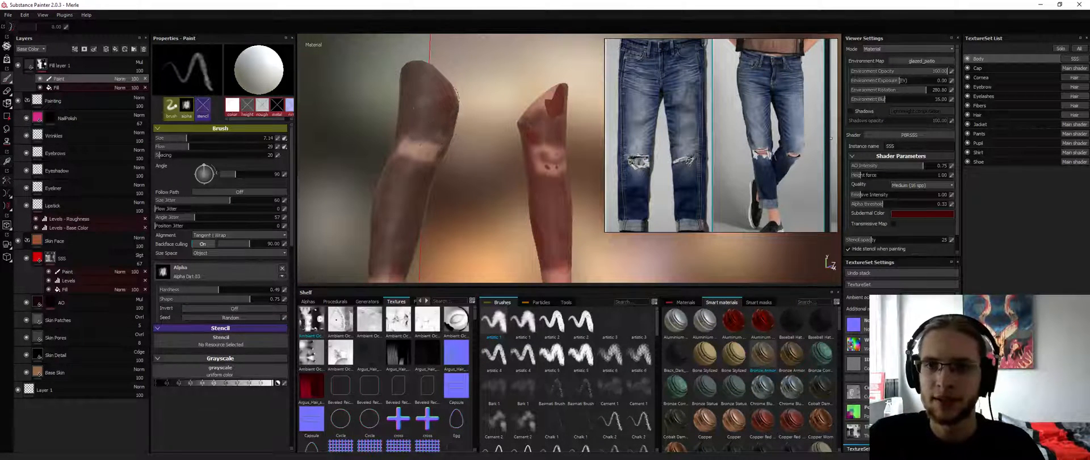
{"action": "left_click_drag", "start_coordinate": [426, 77], "coordinate": [426, 81]}
{"action": "left_click_drag", "start_coordinate": [426, 85], "coordinate": [467, 104], "text": "alt"}
{"action": "left_click_drag", "start_coordinate": [454, 113], "coordinate": [496, 132]}
Refine the shading edges around the exposed knee band from other angles, matching it to the rips in the jeans
{"action": "left_click_drag", "start_coordinate": [496, 132], "coordinate": [372, 156], "text": "alt"}
{"action": "right_click_drag", "start_coordinate": [372, 157], "coordinate": [347, 163], "text": "alt"}
{"action": "left_click_drag", "start_coordinate": [347, 163], "coordinate": [382, 149], "text": "alt"}
{"action": "left_click_drag", "start_coordinate": [452, 123], "coordinate": [453, 102]}
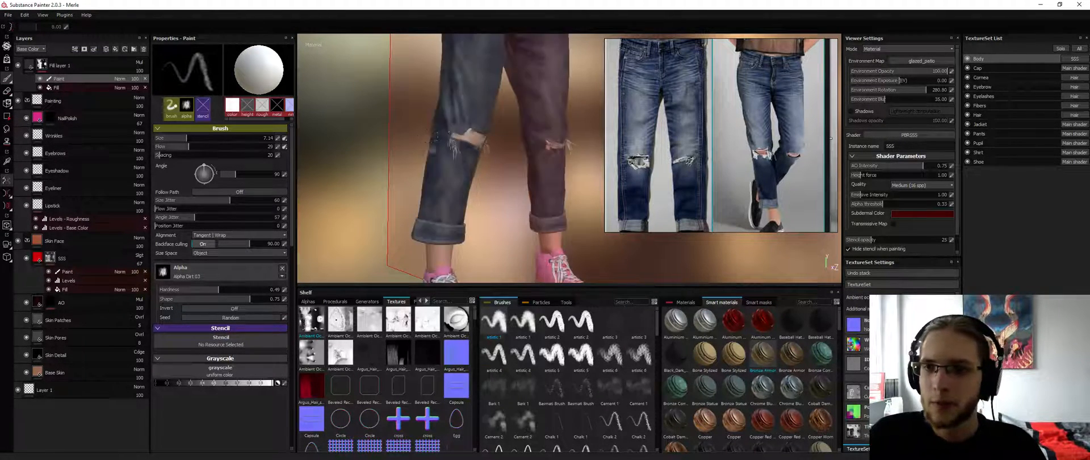
{"action": "left_click_drag", "start_coordinate": [447, 137], "coordinate": [446, 155]}
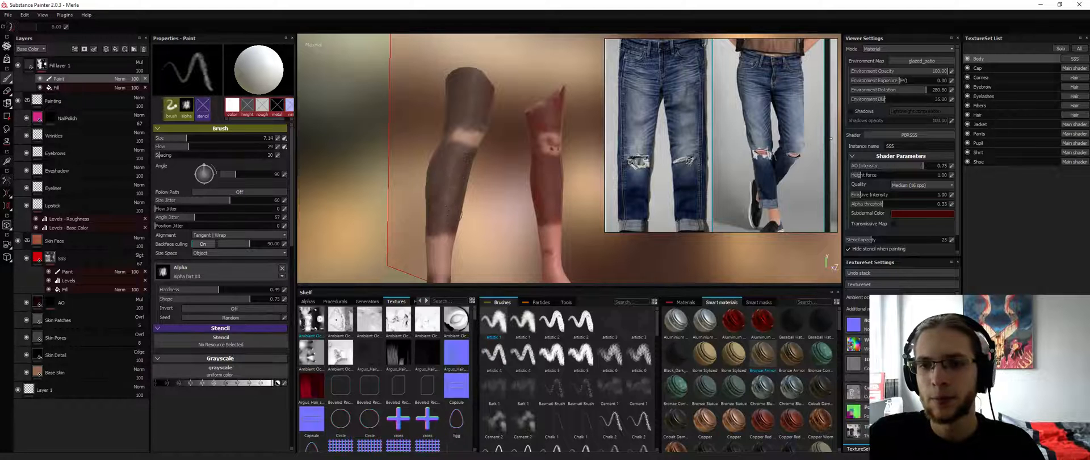
{"action": "left_click_drag", "start_coordinate": [450, 187], "coordinate": [449, 192]}
{"action": "left_click_drag", "start_coordinate": [441, 181], "coordinate": [500, 175], "text": "alt"}
{"action": "left_click_drag", "start_coordinate": [444, 134], "coordinate": [409, 152]}
Isolate the Body texture set and examine how the mask's ambient occlusion fill affects the head, hands and legs
{"action": "scroll", "coordinate": [537, 121], "scroll_direction": "down", "scroll_amount": 5}
{"action": "mouse_move", "coordinate": [455, 108]}
{"action": "left_mouse_down", "text": "alt"}
{"action": "mouse_move", "coordinate": [537, 121]}
{"action": "mouse_move", "coordinate": [437, 142]}
{"action": "mouse_move", "coordinate": [423, 184]}
{"action": "mouse_move", "coordinate": [435, 196]}
{"action": "mouse_move", "coordinate": [415, 190]}
{"action": "left_mouse_up", "text": "alt"}
{"action": "left_click", "coordinate": [1061, 49]}
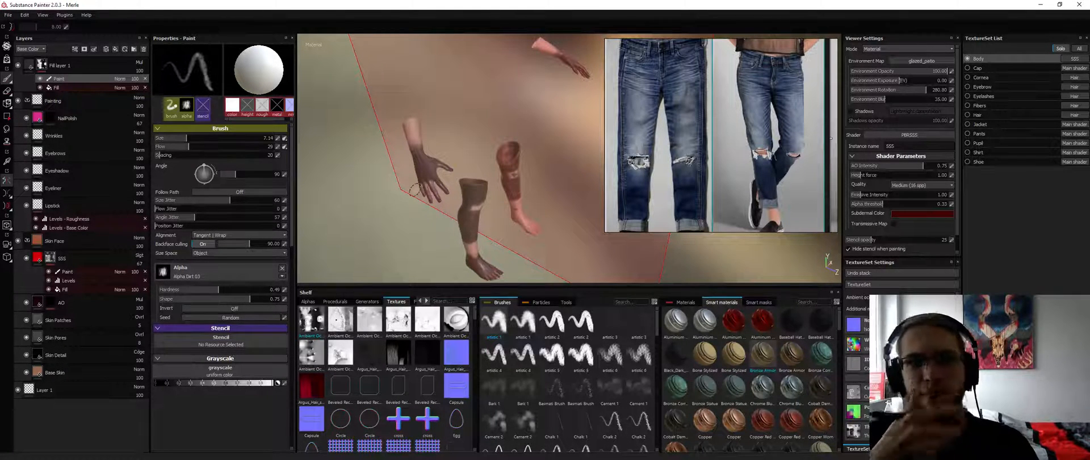
{"action": "left_click", "coordinate": [102, 87]}
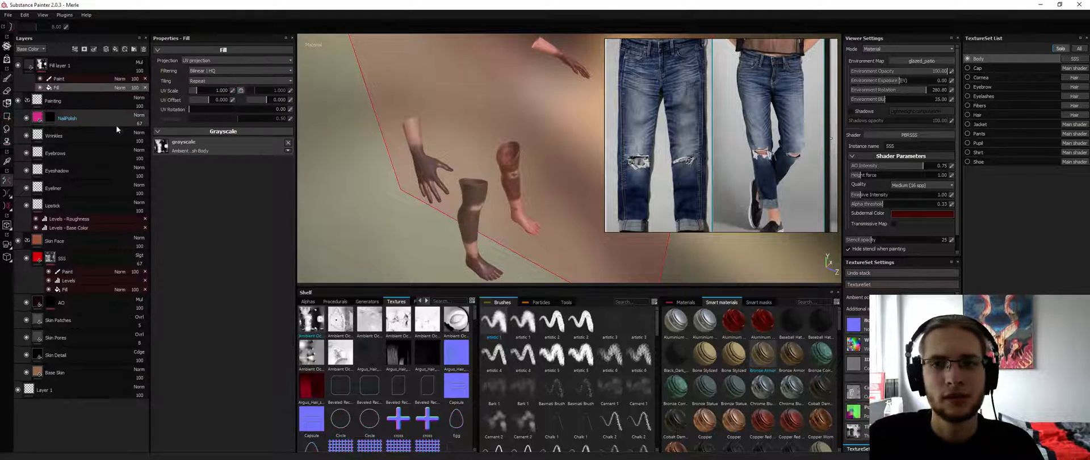
{"action": "left_click_drag", "start_coordinate": [410, 128], "coordinate": [373, 125], "text": "alt"}
{"action": "middle_click_drag", "start_coordinate": [483, 159], "coordinate": [458, 215], "text": "alt"}
{"action": "right_click_drag", "start_coordinate": [538, 151], "coordinate": [309, 161], "text": "alt"}
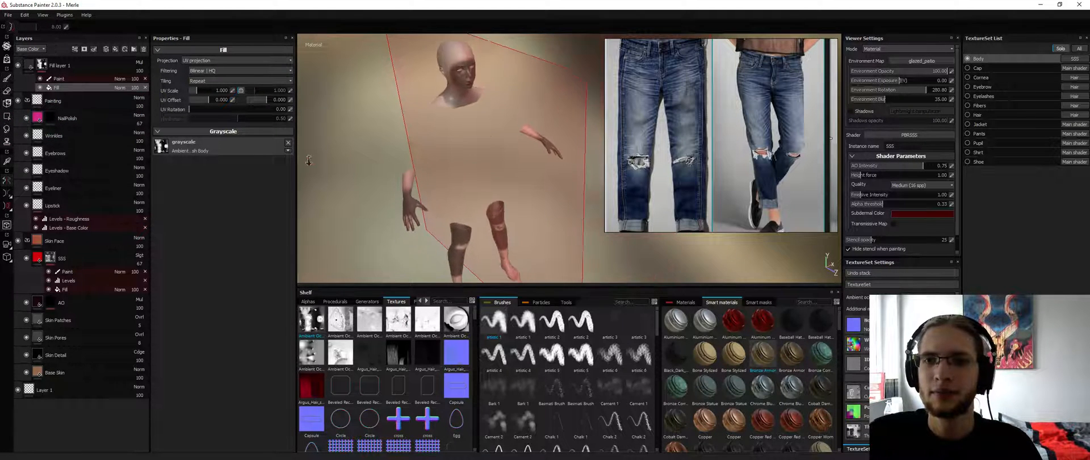
{"action": "left_click_drag", "start_coordinate": [448, 149], "coordinate": [486, 153], "text": "alt"}
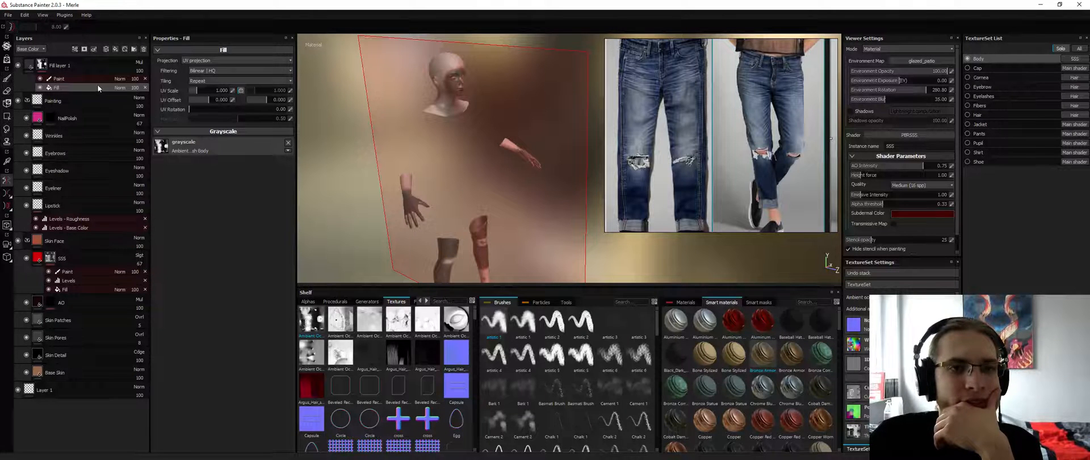
Add a Levels effect to the fill layer's mask, move it below the Paint effect and toggle its inversion
{"action": "right_click", "coordinate": [39, 70]}
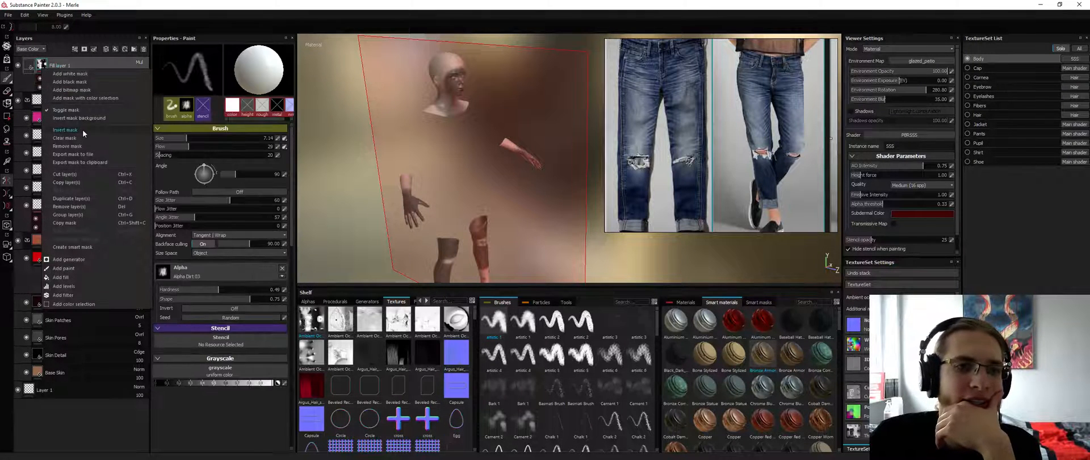
{"action": "left_click", "coordinate": [64, 287]}
{"action": "left_click", "coordinate": [83, 80]}
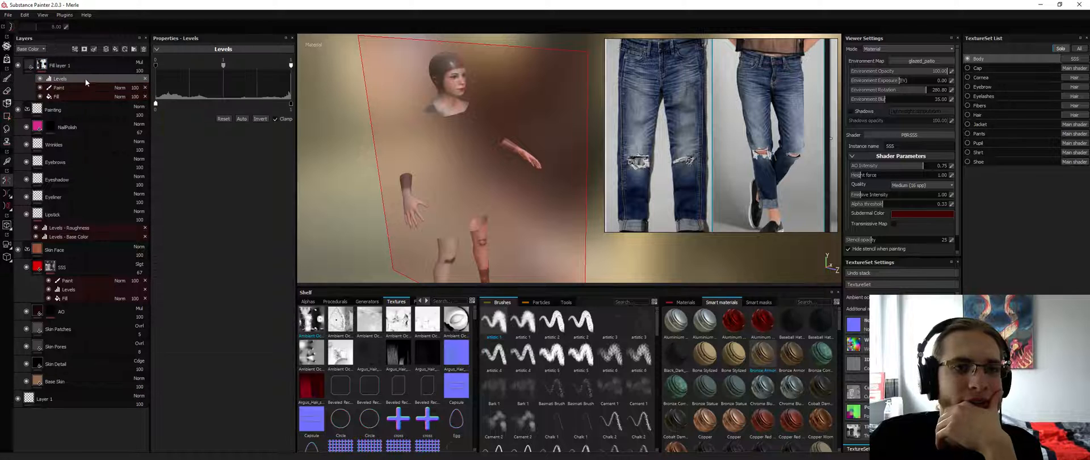
{"action": "right_click", "coordinate": [120, 87]}
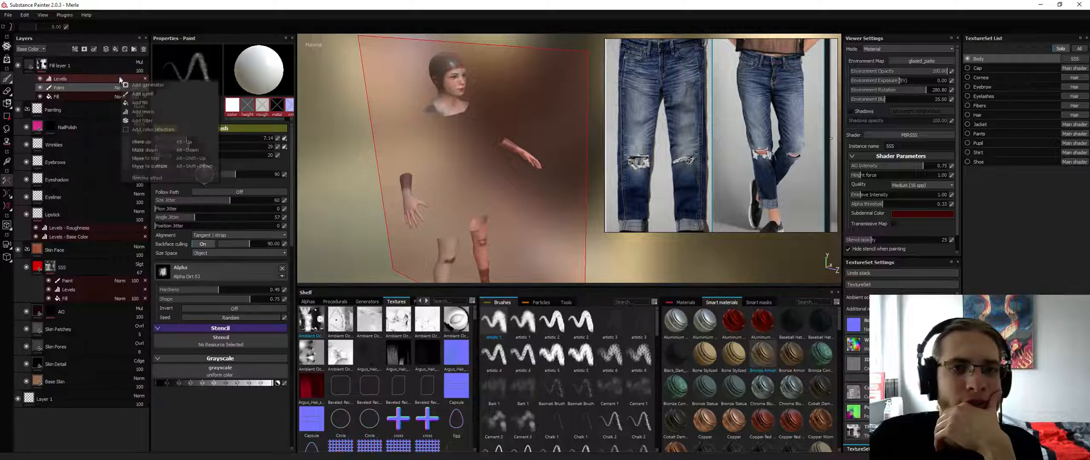
{"action": "right_click", "coordinate": [120, 79]}
{"action": "left_click", "coordinate": [143, 149]}
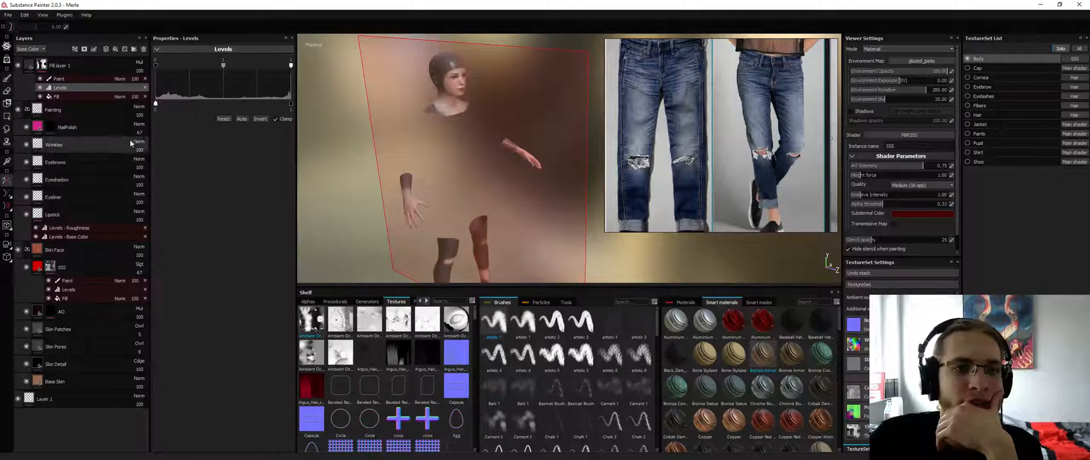
{"action": "left_click", "coordinate": [260, 119]}
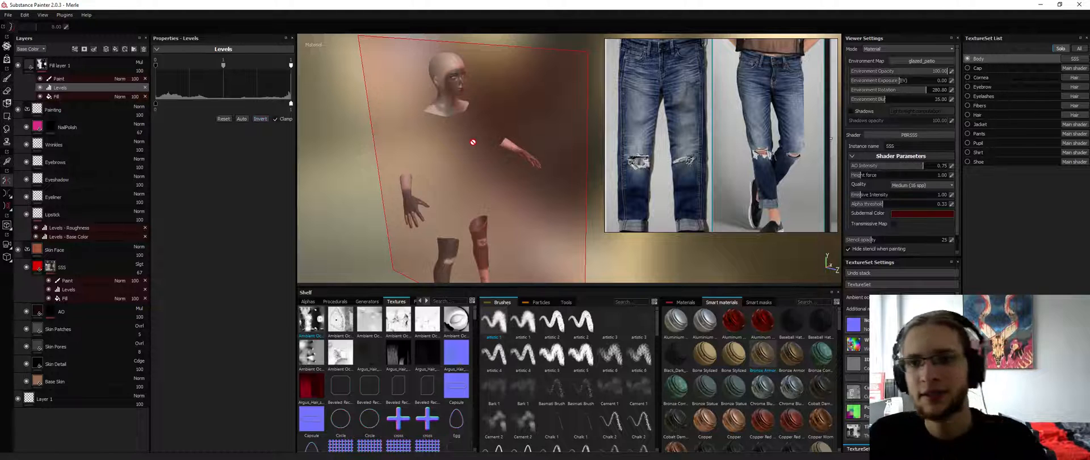
Reselect the mask's Paint effect and examine the shading on the legs, ankles and feet from several sides
{"action": "middle_click_drag", "start_coordinate": [450, 206], "coordinate": [477, 121], "text": "alt"}
{"action": "left_click_drag", "start_coordinate": [477, 122], "coordinate": [424, 185], "text": "alt"}
{"action": "middle_click_drag", "start_coordinate": [424, 185], "coordinate": [437, 162], "text": "alt"}
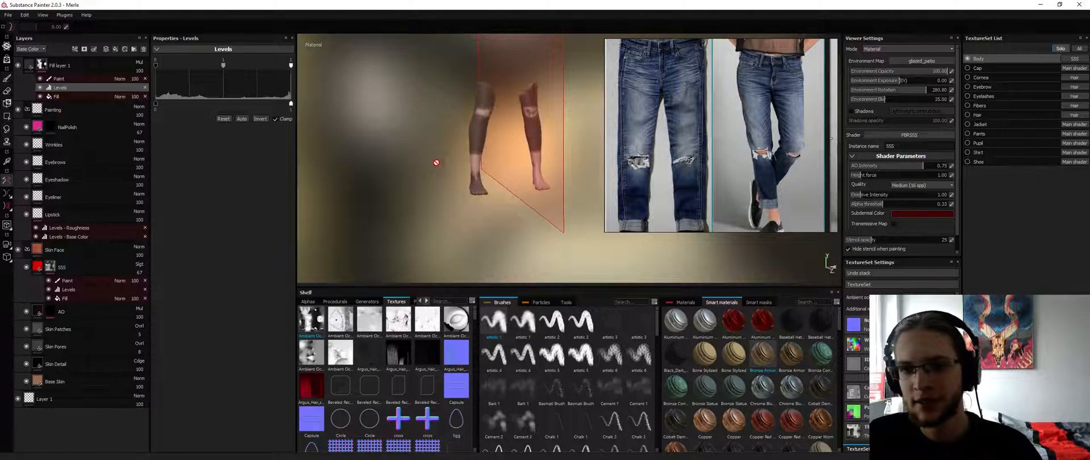
{"action": "left_click_drag", "start_coordinate": [437, 162], "coordinate": [493, 150], "text": "alt"}
{"action": "right_click_drag", "start_coordinate": [493, 149], "coordinate": [503, 170], "text": "alt"}
{"action": "middle_click_drag", "start_coordinate": [503, 170], "coordinate": [512, 243], "text": "alt"}
{"action": "left_click", "coordinate": [67, 80]}
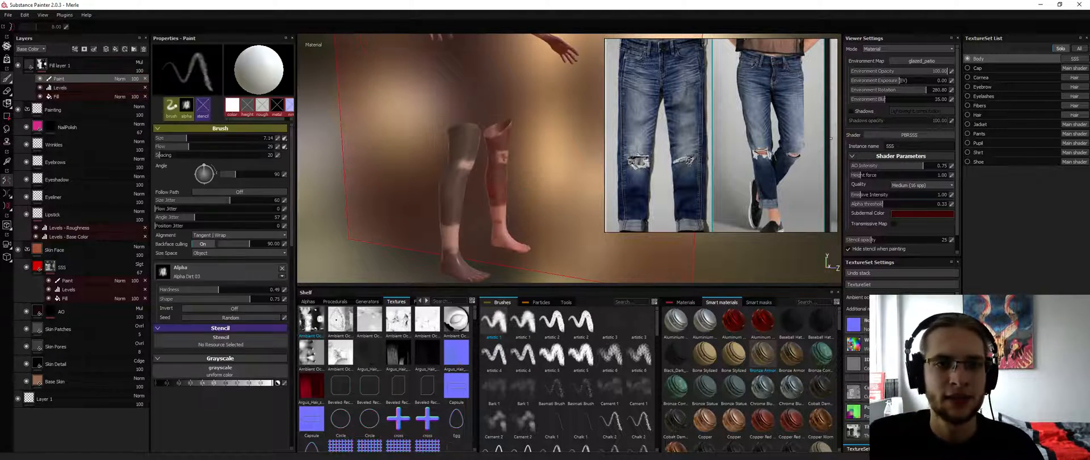
{"action": "left_click_drag", "start_coordinate": [423, 174], "coordinate": [457, 180], "text": "alt"}
{"action": "right_click_drag", "start_coordinate": [458, 181], "coordinate": [483, 218], "text": "alt"}
{"action": "middle_click_drag", "start_coordinate": [483, 219], "coordinate": [464, 134], "text": "alt"}
{"action": "right_click_drag", "start_coordinate": [464, 133], "coordinate": [476, 152], "text": "alt"}
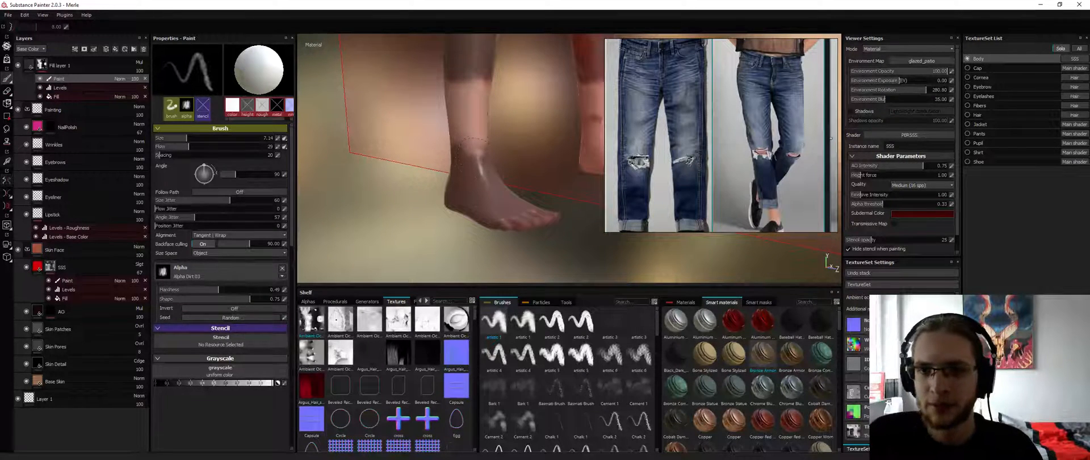
{"action": "middle_click_drag", "start_coordinate": [504, 118], "coordinate": [499, 176], "text": "alt"}
{"action": "right_click_drag", "start_coordinate": [499, 176], "coordinate": [483, 129], "text": "alt"}
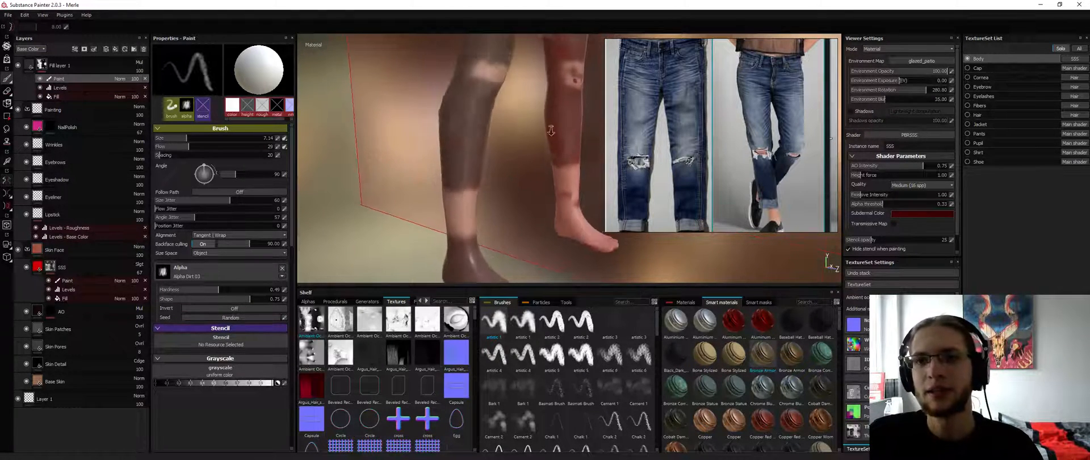
Switch the brush to black and clean up the dark spots on the exposed knee skin
{"action": "mouse_move", "coordinate": [483, 130]}
{"action": "left_mouse_down", "text": "alt"}
{"action": "mouse_move", "coordinate": [505, 135]}
{"action": "mouse_move", "coordinate": [428, 138]}
{"action": "left_mouse_up", "text": "alt"}
{"action": "right_click_drag", "start_coordinate": [427, 138], "coordinate": [444, 189], "text": "alt"}
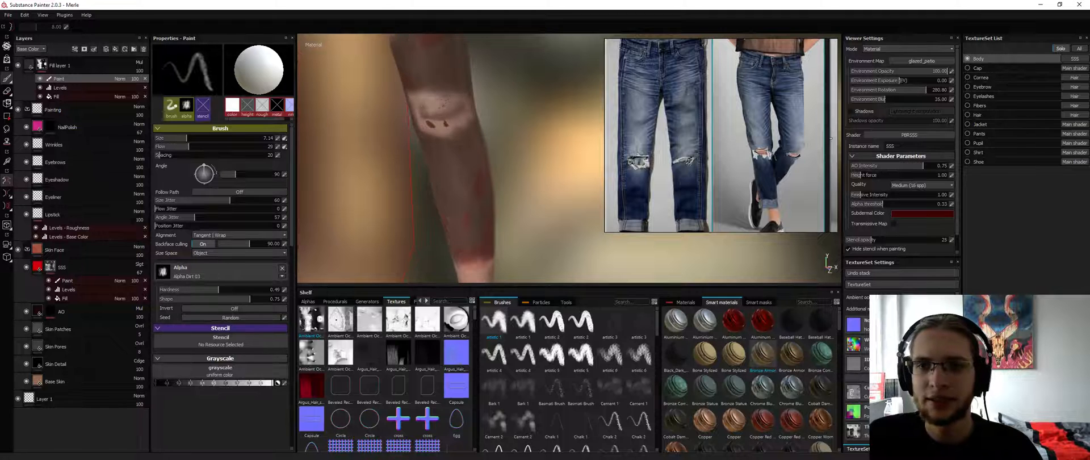
{"action": "key", "text": "x"}
{"action": "mouse_move", "coordinate": [426, 106]}
{"action": "left_mouse_down"}
{"action": "mouse_move", "coordinate": [453, 110]}
{"action": "mouse_move", "coordinate": [436, 112]}
{"action": "left_mouse_up"}
{"action": "right_click_drag", "start_coordinate": [486, 131], "coordinate": [469, 90], "text": "alt"}
{"action": "left_click_drag", "start_coordinate": [469, 90], "coordinate": [486, 91], "text": "alt"}
Toggle the mask's Paint effect off and on to compare the leg shading with and without it
{"action": "left_click", "coordinate": [39, 82]}
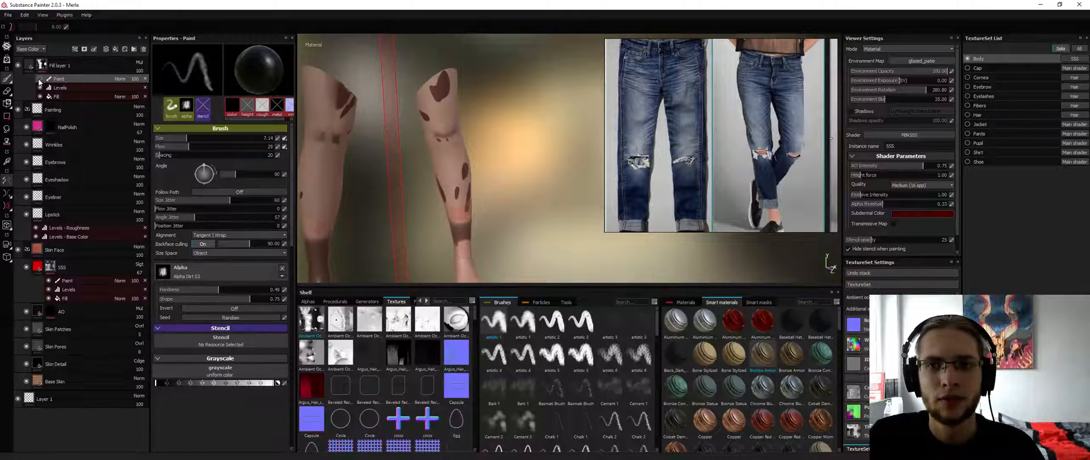
{"action": "left_click", "coordinate": [40, 82]}
{"action": "left_click", "coordinate": [40, 82]}
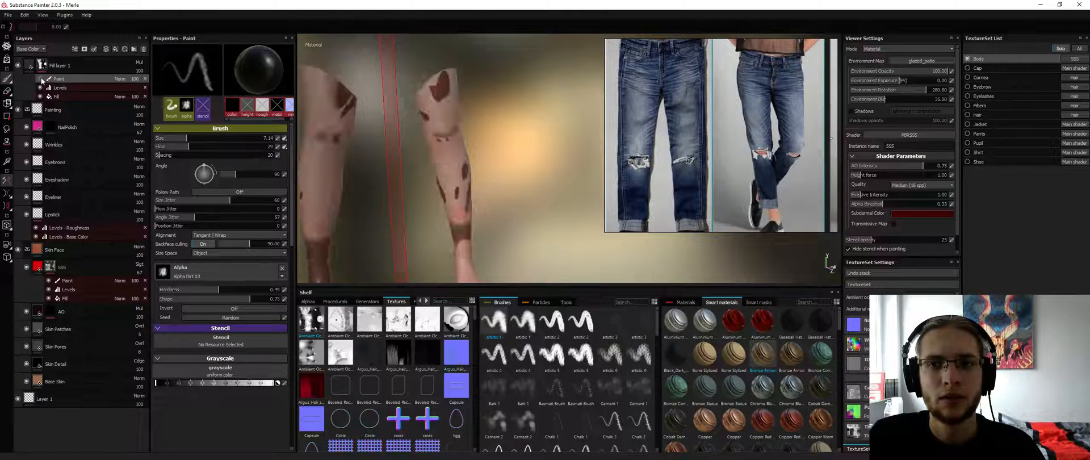
{"action": "left_click", "coordinate": [41, 81]}
{"action": "left_click", "coordinate": [41, 82]}
{"action": "left_click", "coordinate": [40, 82]}
{"action": "left_click", "coordinate": [41, 82]}
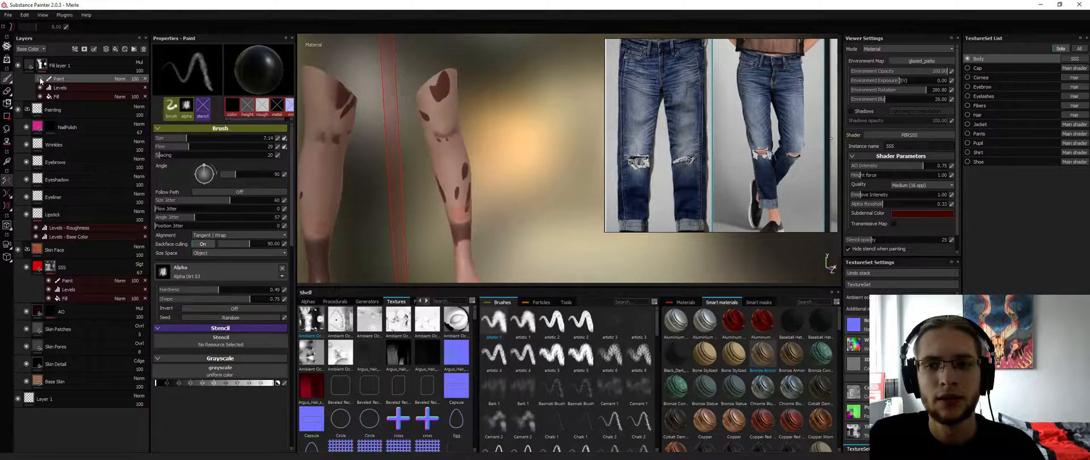
{"action": "left_click", "coordinate": [41, 82]}
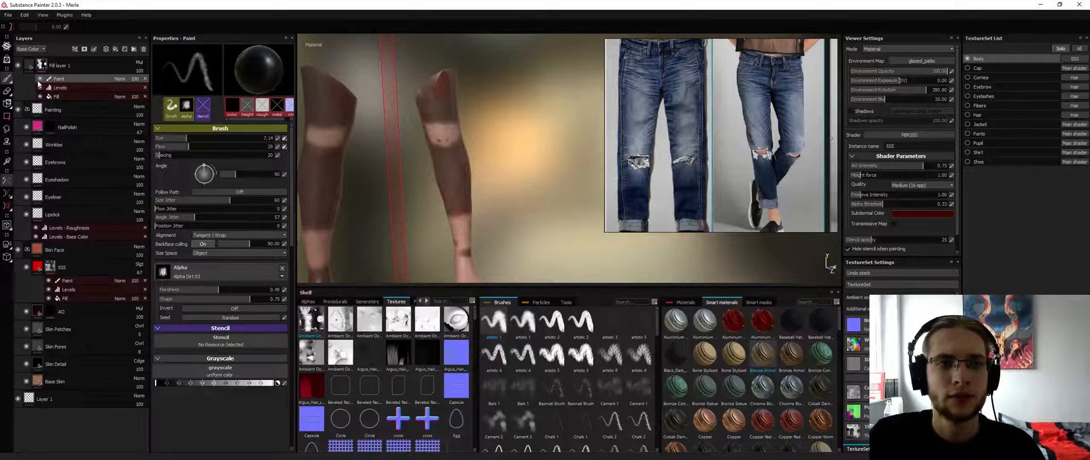
Invert the Levels effect below the mask paint, comparing both states with the Paint effect hidden, and show the paint again
{"action": "left_click", "coordinate": [70, 88]}
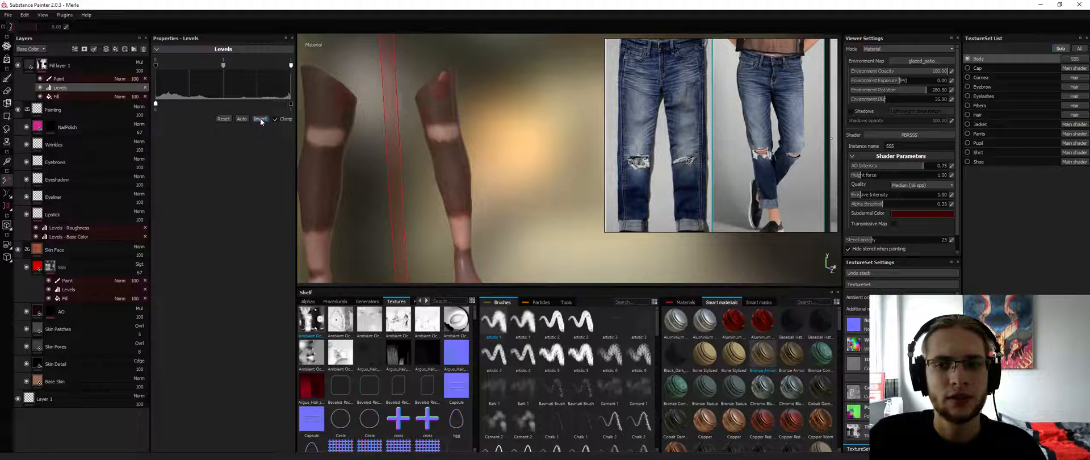
{"action": "left_click", "coordinate": [262, 121]}
{"action": "left_click", "coordinate": [39, 79]}
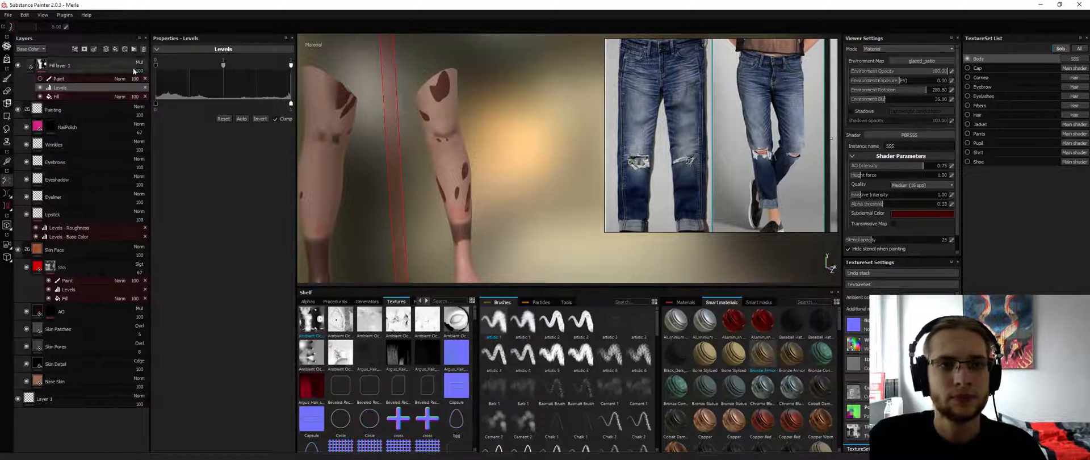
{"action": "left_click", "coordinate": [260, 119]}
{"action": "left_click", "coordinate": [262, 120]}
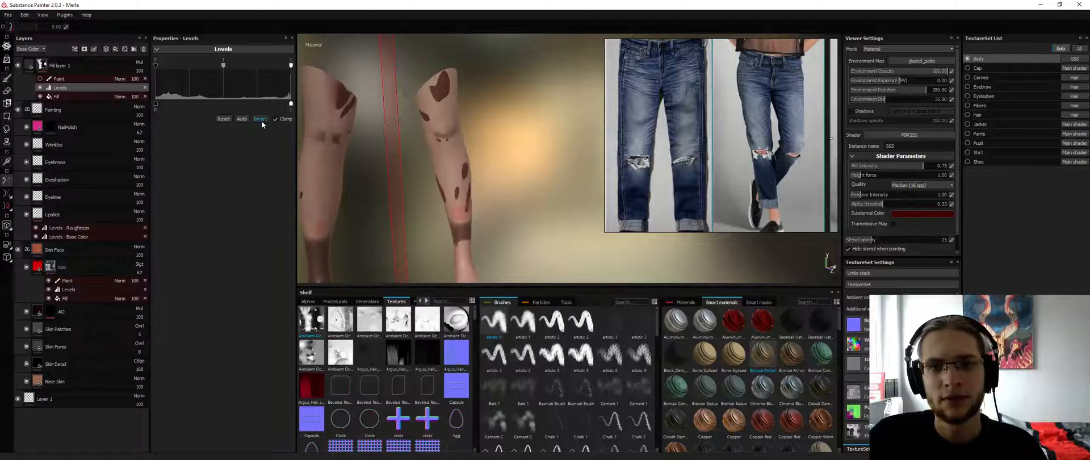
{"action": "left_click", "coordinate": [261, 121]}
{"action": "mouse_move", "coordinate": [422, 149]}
{"action": "left_mouse_down", "text": "alt"}
{"action": "mouse_move", "coordinate": [440, 150]}
{"action": "mouse_move", "coordinate": [392, 137]}
{"action": "mouse_move", "coordinate": [401, 123]}
{"action": "left_mouse_up", "text": "alt"}
{"action": "left_click", "coordinate": [84, 79]}
{"action": "left_click", "coordinate": [41, 79]}
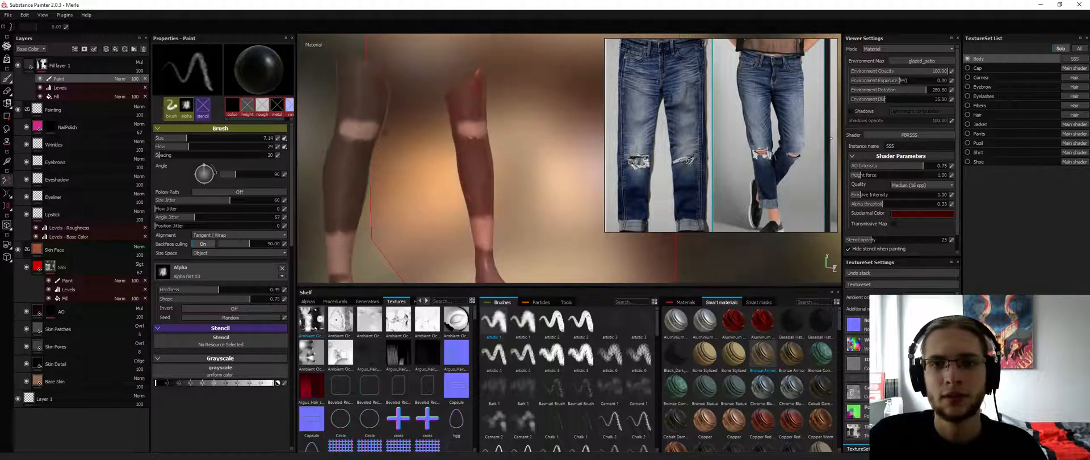
Switch the brush back to white and check the mask shading on the feet and ankles from all sides
{"action": "middle_click_drag", "start_coordinate": [400, 124], "coordinate": [416, 136], "text": "alt"}
{"action": "right_click_drag", "start_coordinate": [417, 135], "coordinate": [396, 129], "text": "alt"}
{"action": "middle_click_drag", "start_coordinate": [396, 129], "coordinate": [449, 79], "text": "alt"}
{"action": "mouse_move", "coordinate": [449, 80]}
{"action": "left_mouse_down", "text": "alt"}
{"action": "mouse_move", "coordinate": [460, 160]}
{"action": "mouse_move", "coordinate": [454, 128]}
{"action": "mouse_move", "coordinate": [443, 127]}
{"action": "mouse_move", "coordinate": [454, 131]}
{"action": "mouse_move", "coordinate": [445, 157]}
{"action": "mouse_move", "coordinate": [495, 166]}
{"action": "left_mouse_up", "text": "alt"}
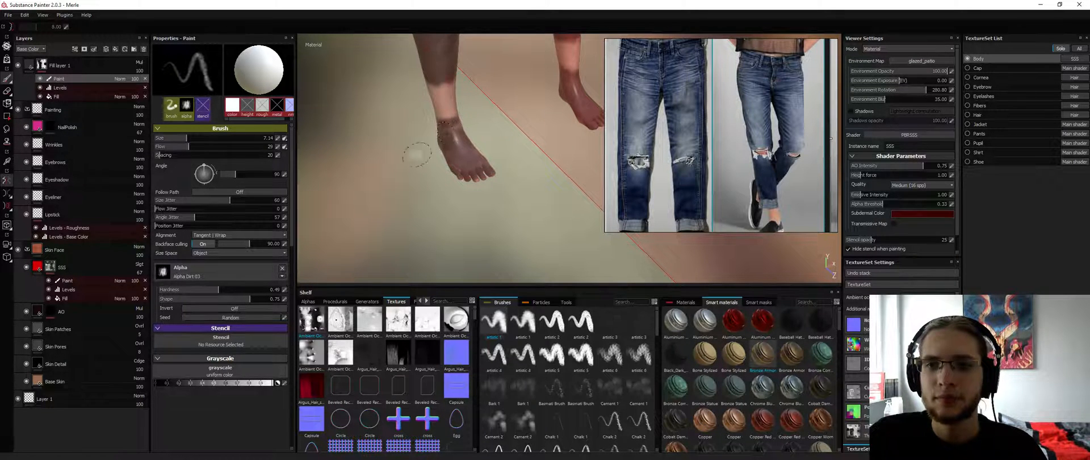
{"action": "left_click_drag", "start_coordinate": [415, 155], "coordinate": [476, 132], "text": "alt"}
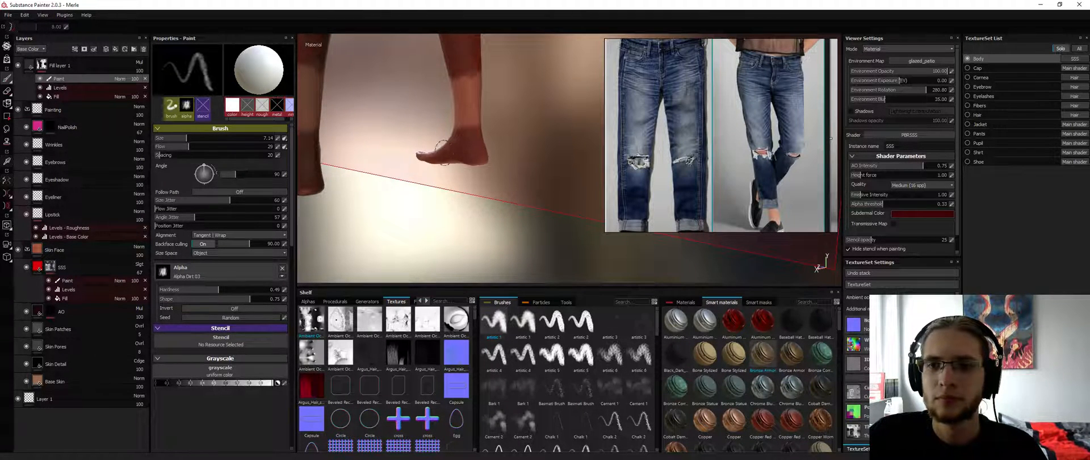
{"action": "left_click_drag", "start_coordinate": [409, 146], "coordinate": [455, 130], "text": "alt"}
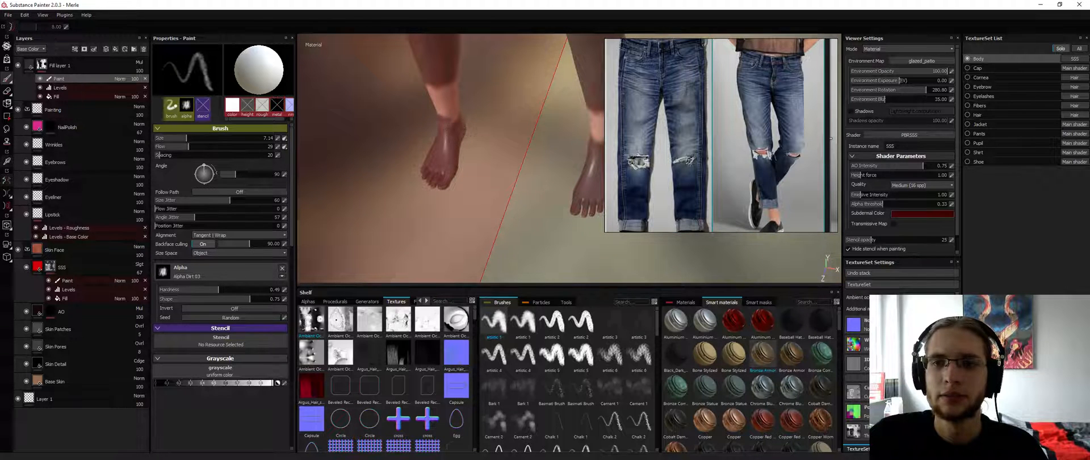
{"action": "left_click_drag", "start_coordinate": [462, 284], "coordinate": [504, 116], "text": "alt"}
{"action": "right_click_drag", "start_coordinate": [504, 115], "coordinate": [526, 114], "text": "alt"}
{"action": "left_click_drag", "start_coordinate": [525, 114], "coordinate": [574, 188], "text": "alt"}
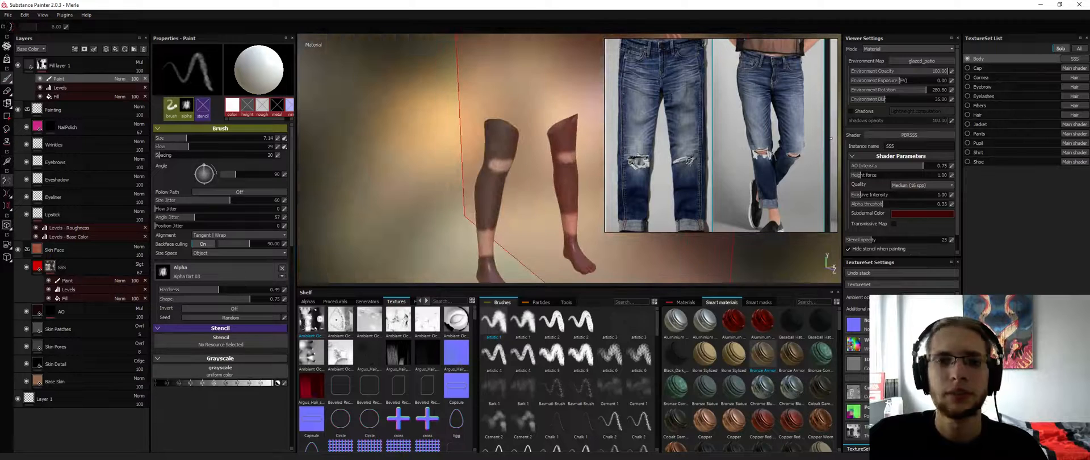
Try Multiply as the mask Paint effect's blend mode and set it to Hard light
{"action": "left_click", "coordinate": [118, 79]}
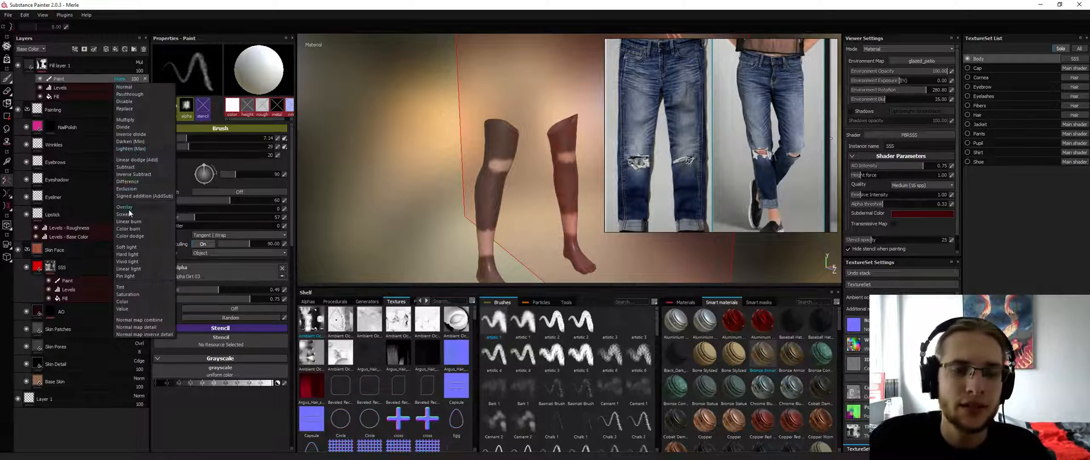
{"action": "left_click", "coordinate": [141, 121]}
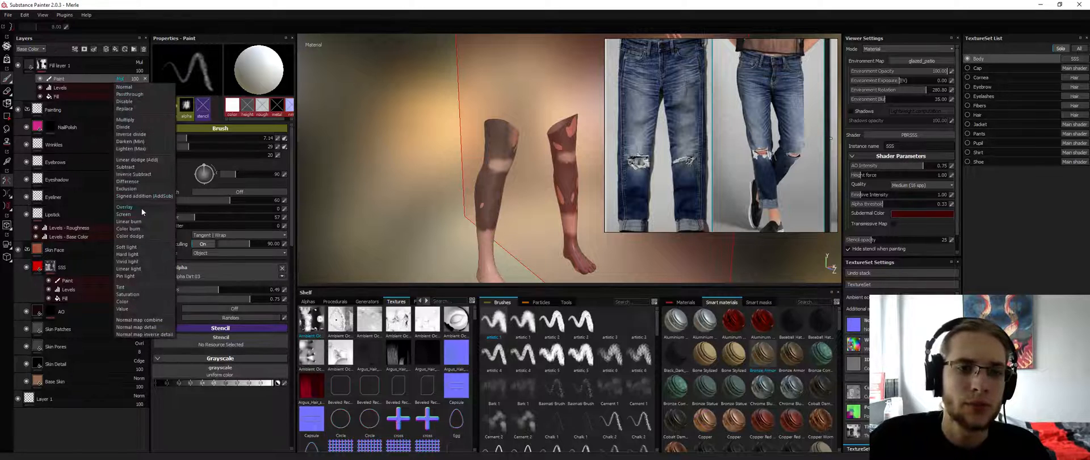
{"action": "left_click", "coordinate": [138, 256]}
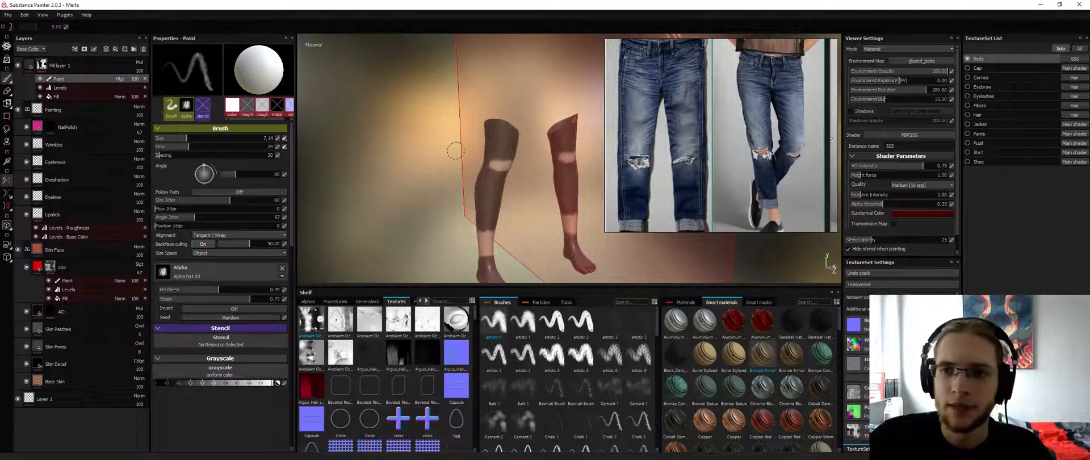
Examine the mask shading from the legs up to the head, viewing the scalp, ear and face up close from the side
{"action": "left_click_drag", "start_coordinate": [449, 157], "coordinate": [471, 154], "text": "alt"}
{"action": "middle_click_drag", "start_coordinate": [474, 75], "coordinate": [480, 227], "text": "alt"}
{"action": "left_click_drag", "start_coordinate": [480, 171], "coordinate": [455, 85], "text": "alt"}
{"action": "left_click_drag", "start_coordinate": [495, 148], "coordinate": [471, 134], "text": "alt"}
{"action": "middle_click_drag", "start_coordinate": [475, 134], "coordinate": [492, 69], "text": "alt"}
{"action": "left_click_drag", "start_coordinate": [492, 69], "coordinate": [519, 94], "text": "alt"}
{"action": "middle_click_drag", "start_coordinate": [511, 63], "coordinate": [500, 151], "text": "alt"}
{"action": "left_click_drag", "start_coordinate": [551, 115], "coordinate": [591, 116], "text": "alt"}
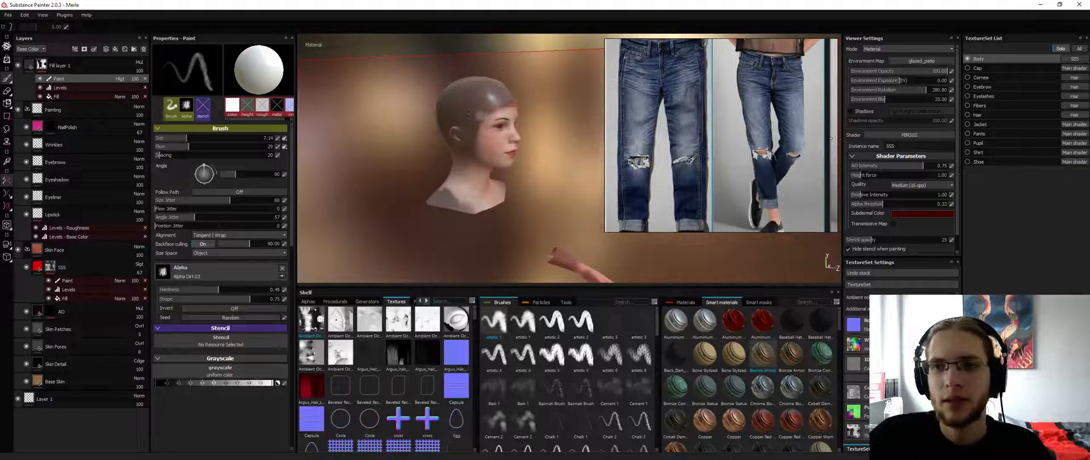
{"action": "mouse_move", "coordinate": [480, 115]}
{"action": "middle_mouse_down", "text": "alt"}
{"action": "mouse_move", "coordinate": [486, 148]}
{"action": "mouse_move", "coordinate": [491, 86]}
{"action": "middle_mouse_up", "text": "alt"}
{"action": "scroll", "coordinate": [490, 149], "scroll_direction": "up", "scroll_amount": 5}
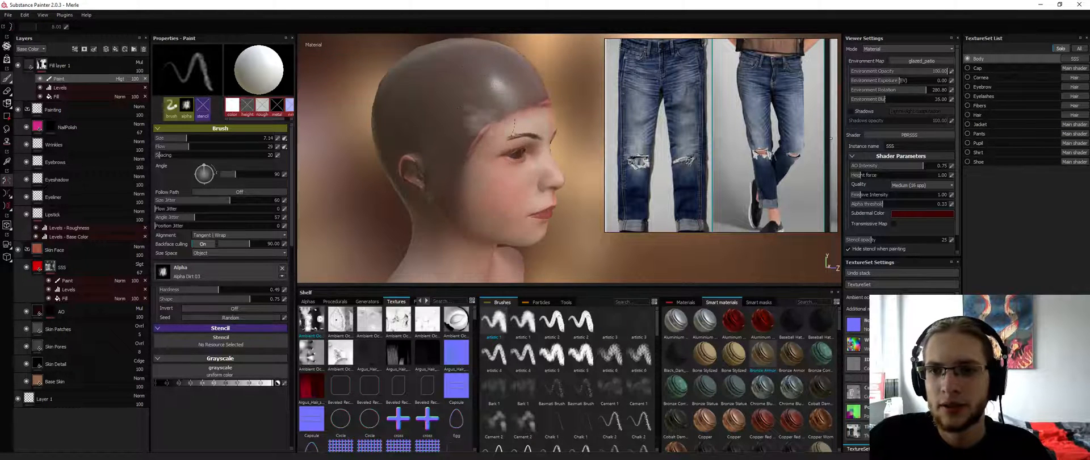
{"action": "scroll", "coordinate": [489, 91], "scroll_direction": "up", "scroll_amount": 2}
{"action": "left_click_drag", "start_coordinate": [398, 149], "coordinate": [421, 153], "text": "alt"}
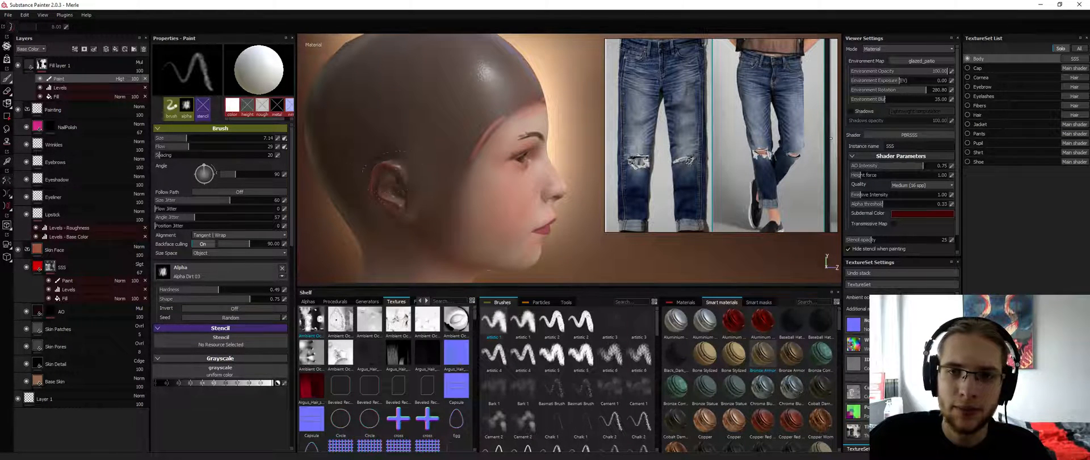
{"action": "left_click_drag", "start_coordinate": [491, 109], "coordinate": [475, 116], "text": "alt"}
Reduce the brush size to 1.98 and examine the hairline at the temple and forehead from several angles
{"action": "right_click_drag", "start_coordinate": [498, 114], "coordinate": [475, 113], "text": "ctrl"}
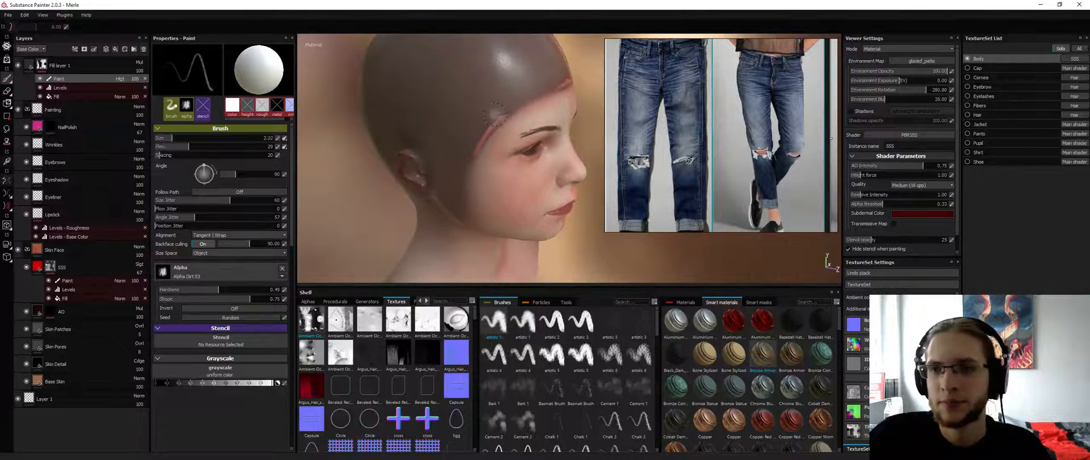
{"action": "scroll", "coordinate": [501, 112], "scroll_direction": "up", "scroll_amount": 3}
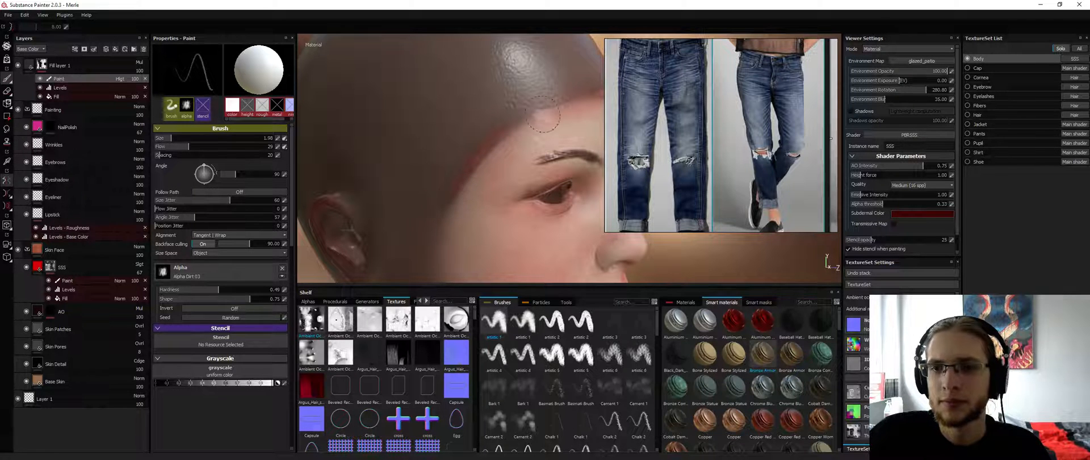
{"action": "mouse_move", "coordinate": [541, 115]}
{"action": "left_mouse_down", "text": "alt"}
{"action": "mouse_move", "coordinate": [523, 95]}
{"action": "mouse_move", "coordinate": [435, 130]}
{"action": "left_mouse_up", "text": "alt"}
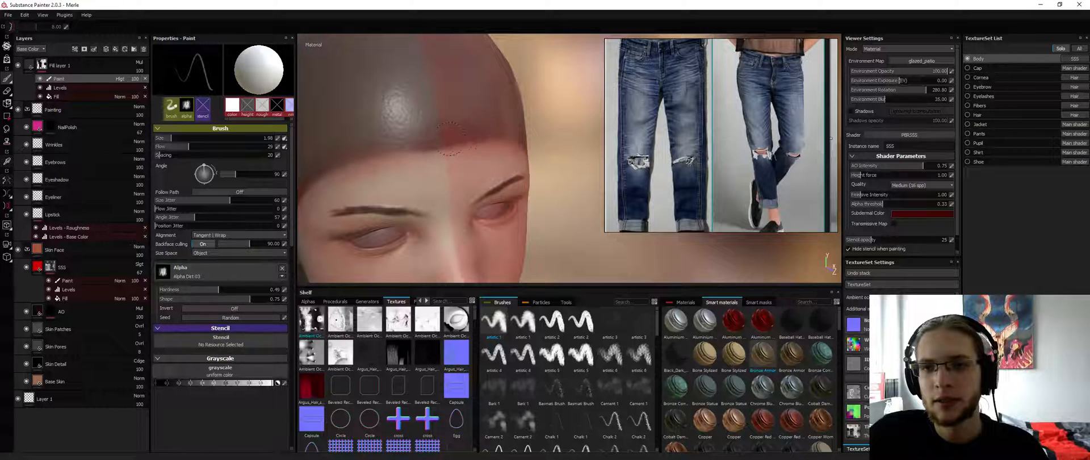
{"action": "right_click_drag", "start_coordinate": [384, 149], "coordinate": [356, 132], "text": "alt"}
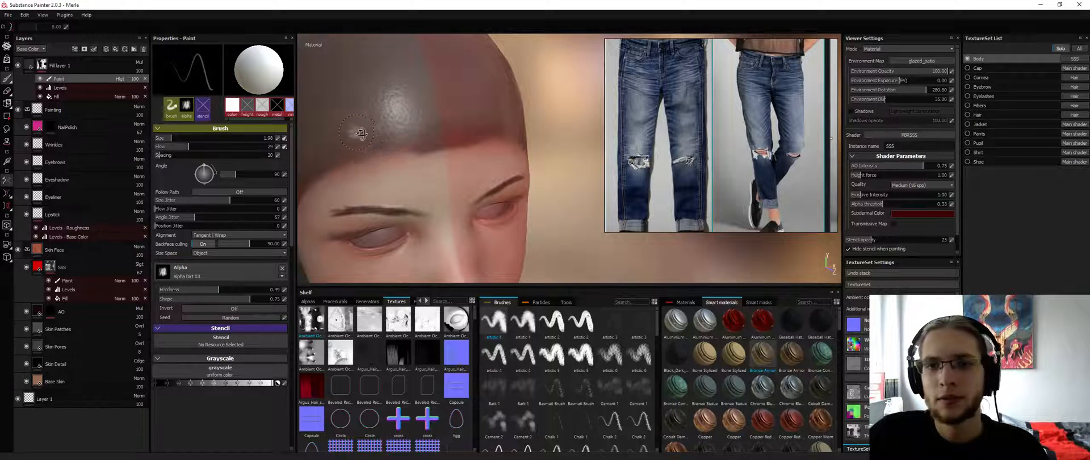
{"action": "left_click_drag", "start_coordinate": [357, 132], "coordinate": [448, 145], "text": "alt"}
{"action": "right_click_drag", "start_coordinate": [449, 145], "coordinate": [387, 156], "text": "alt"}
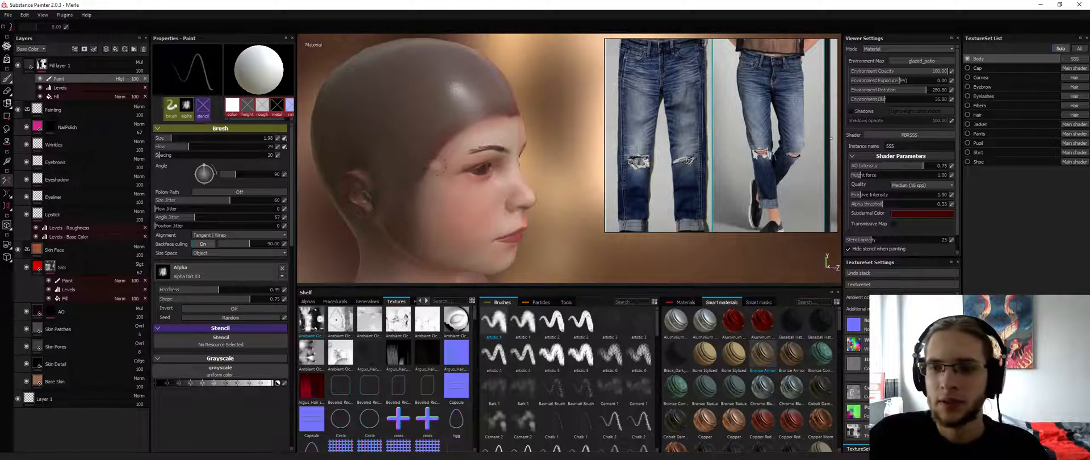
{"action": "mouse_move", "coordinate": [511, 164]}
{"action": "left_mouse_down", "text": "alt"}
{"action": "mouse_move", "coordinate": [471, 132]}
{"action": "mouse_move", "coordinate": [472, 164]}
{"action": "left_mouse_up", "text": "alt"}
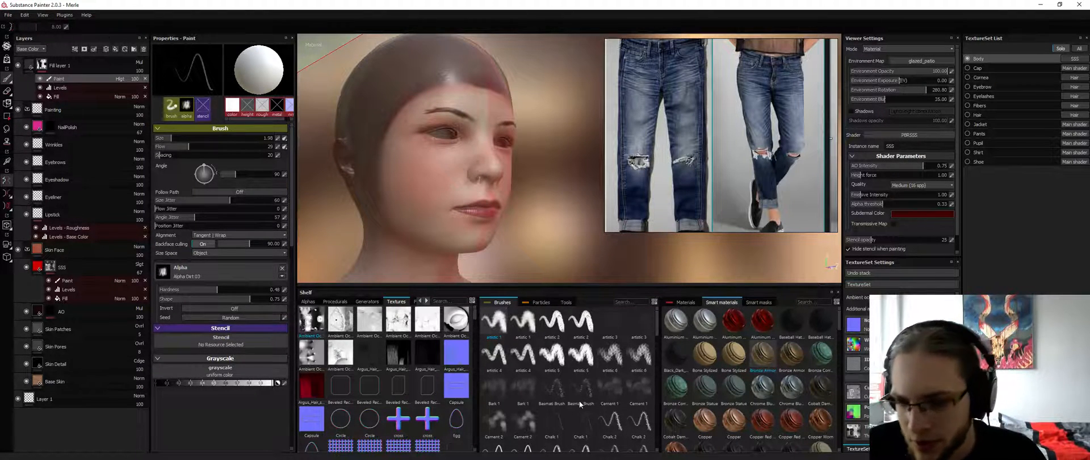
Try a dirt brush with the Alpha Dirt 04 alpha on the cheek at a size of 4.16
{"action": "scroll", "coordinate": [568, 397], "scroll_direction": "down", "scroll_amount": 5}
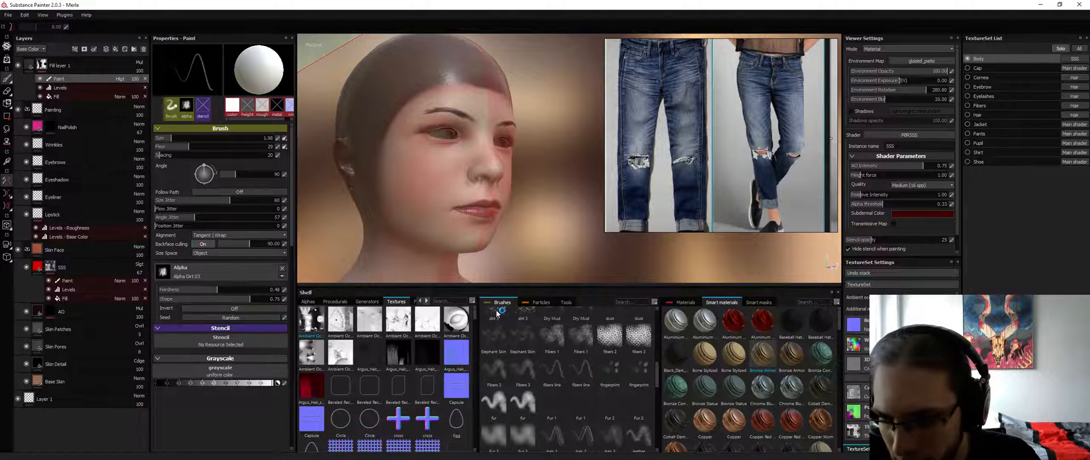
{"action": "left_click", "coordinate": [497, 313]}
{"action": "left_click_drag", "start_coordinate": [489, 190], "coordinate": [479, 186], "text": "alt"}
{"action": "right_click_drag", "start_coordinate": [480, 187], "coordinate": [442, 212], "text": "ctrl"}
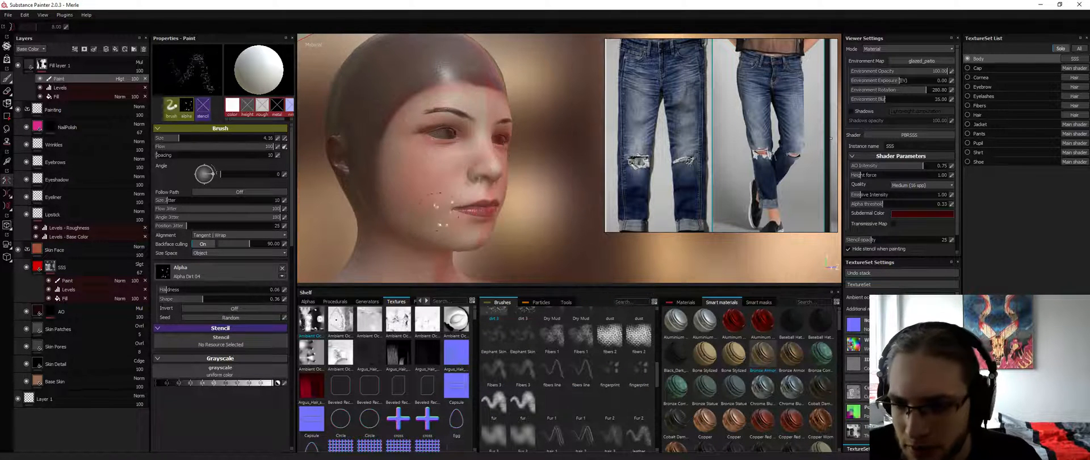
Switch to the paint spray brush and set its size to 3.02 and its flow to 12
{"action": "left_click_drag", "start_coordinate": [656, 365], "coordinate": [657, 394]}
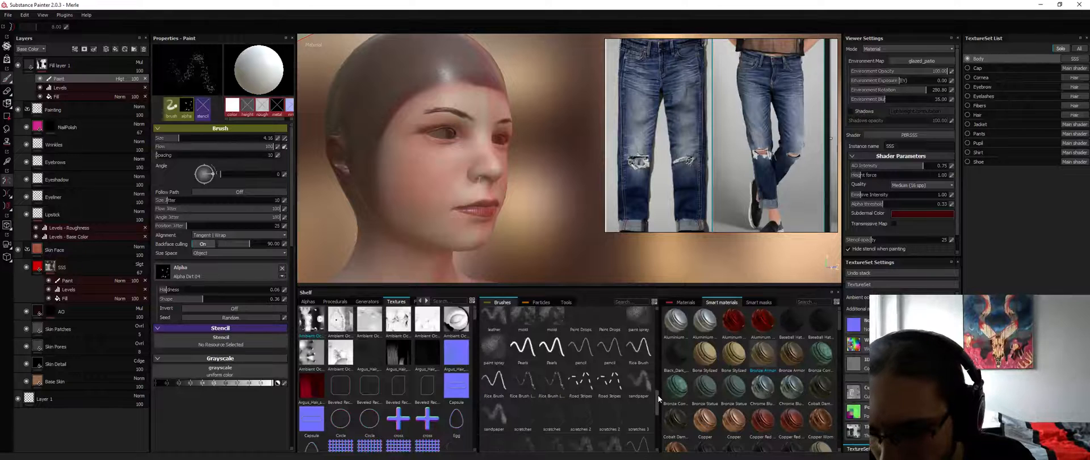
{"action": "left_click", "coordinate": [494, 355]}
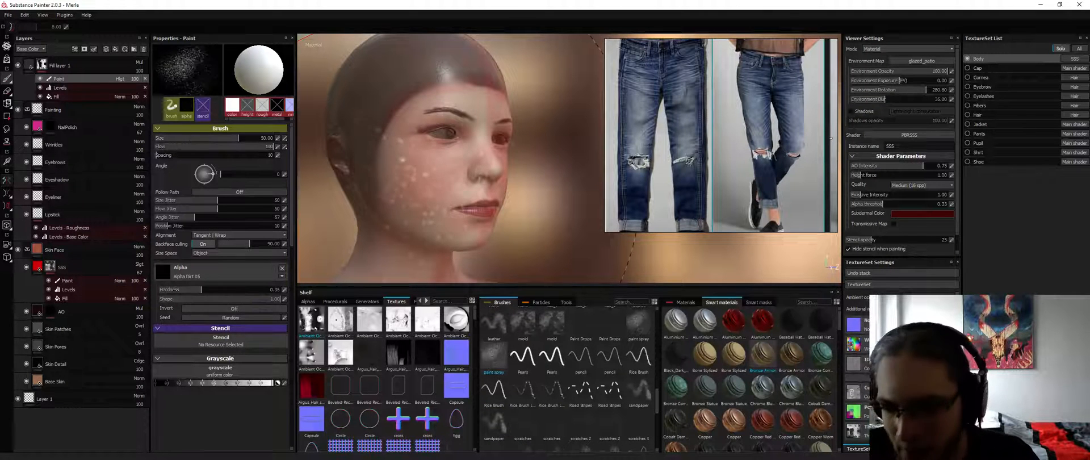
{"action": "right_click_drag", "start_coordinate": [448, 176], "coordinate": [434, 177], "text": "ctrl"}
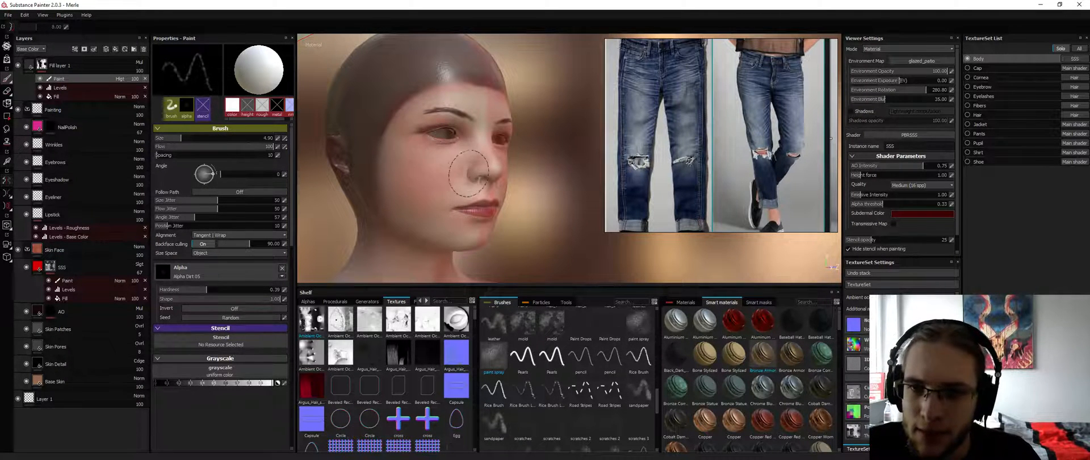
{"action": "left_click", "coordinate": [168, 147]}
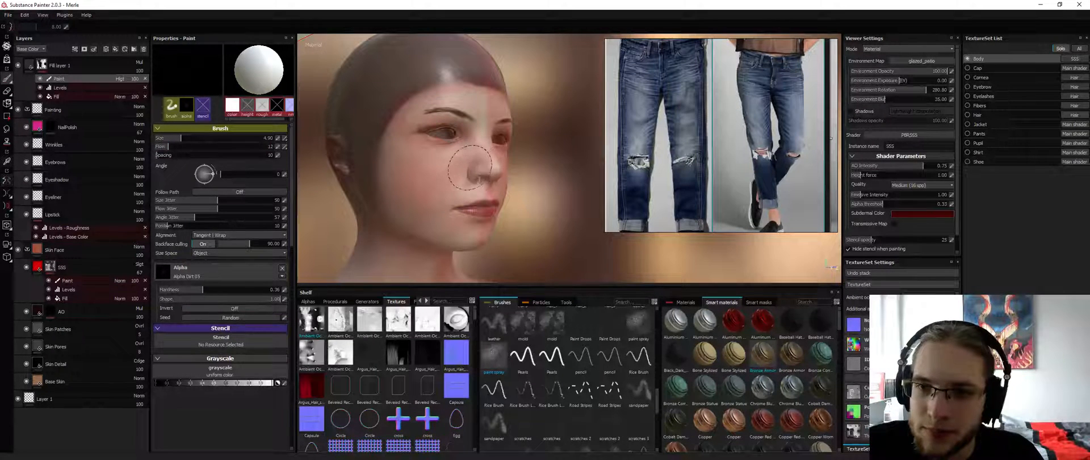
{"action": "right_click_drag", "start_coordinate": [472, 165], "coordinate": [459, 165], "text": "ctrl"}
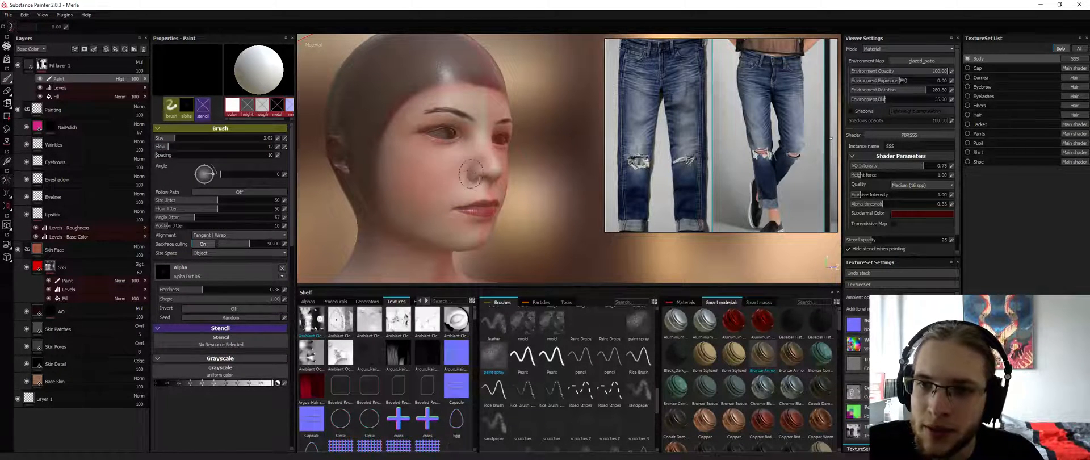
Inspect the shading on the neck and shoulders from all sides, rotating the environment lighting to about 41
{"action": "left_click_drag", "start_coordinate": [471, 174], "coordinate": [467, 149], "text": "alt"}
{"action": "left_click_drag", "start_coordinate": [473, 187], "coordinate": [532, 156], "text": "alt"}
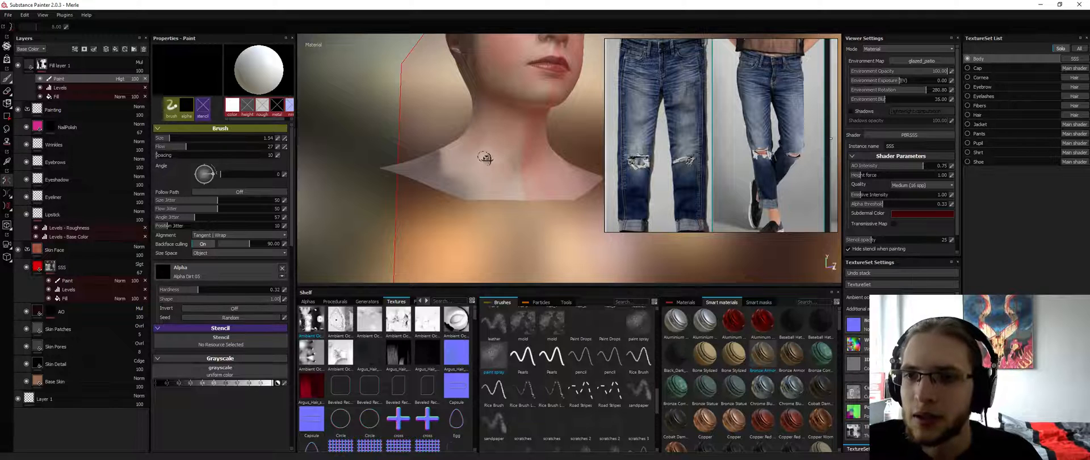
{"action": "left_click_drag", "start_coordinate": [485, 158], "coordinate": [516, 148], "text": "alt"}
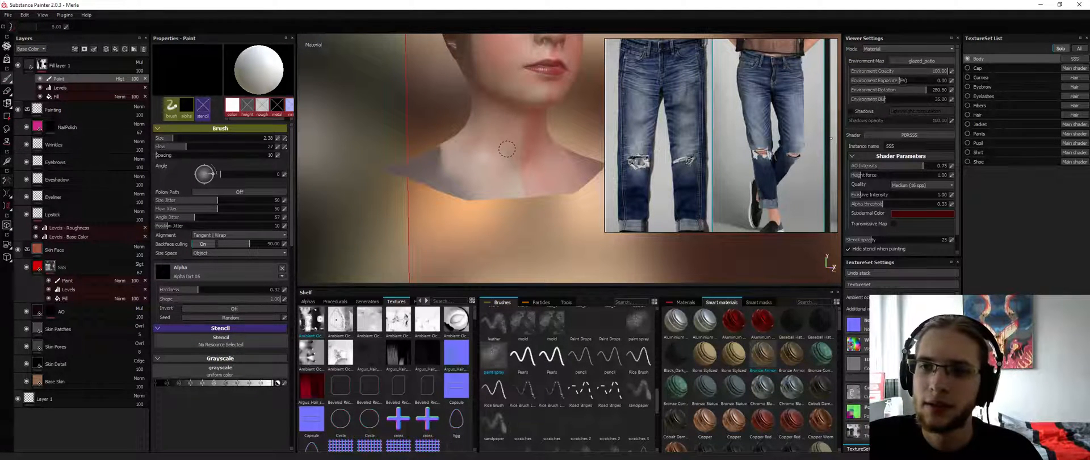
{"action": "left_click_drag", "start_coordinate": [507, 149], "coordinate": [557, 136], "text": "alt"}
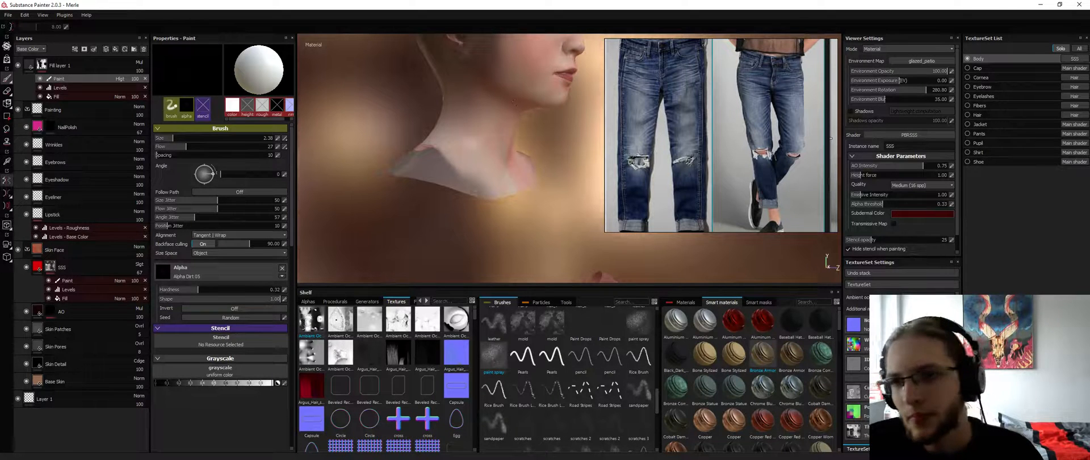
{"action": "left_click_drag", "start_coordinate": [495, 173], "coordinate": [511, 98], "text": "alt"}
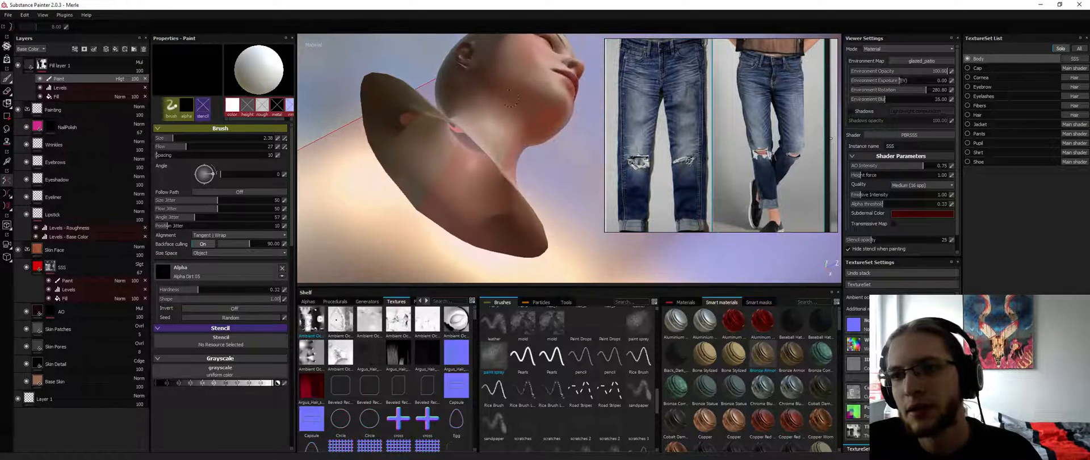
{"action": "right_click_drag", "start_coordinate": [507, 108], "coordinate": [550, 94], "text": "shift"}
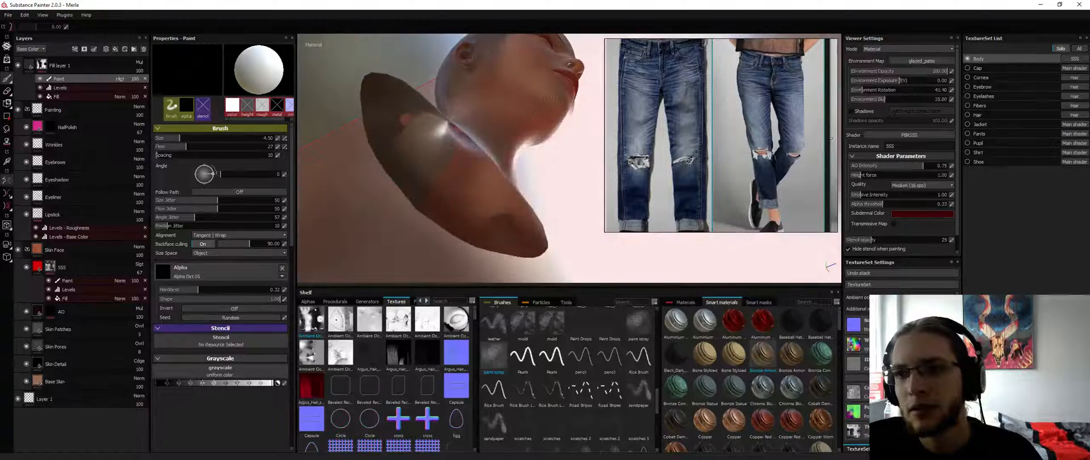
{"action": "left_click_drag", "start_coordinate": [540, 96], "coordinate": [528, 171], "text": "alt"}
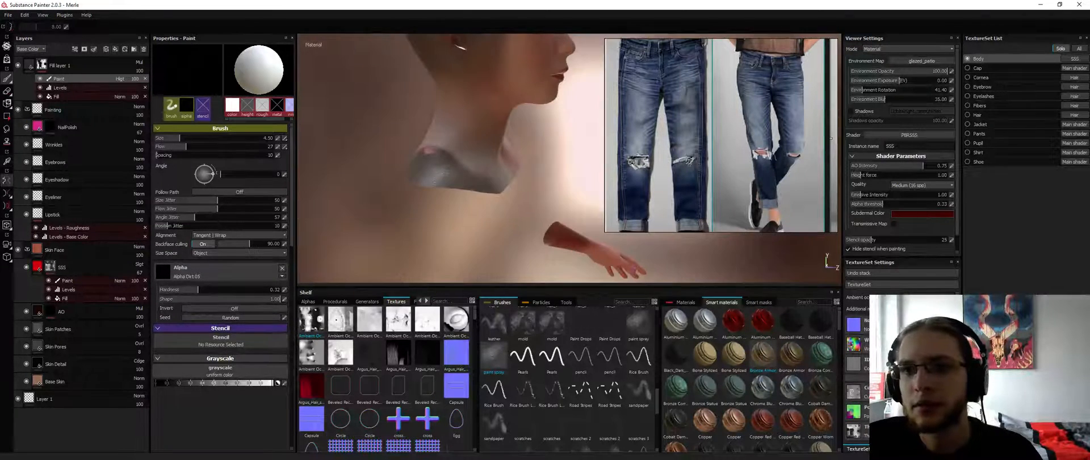
{"action": "left_click_drag", "start_coordinate": [461, 72], "coordinate": [489, 246], "text": "alt"}
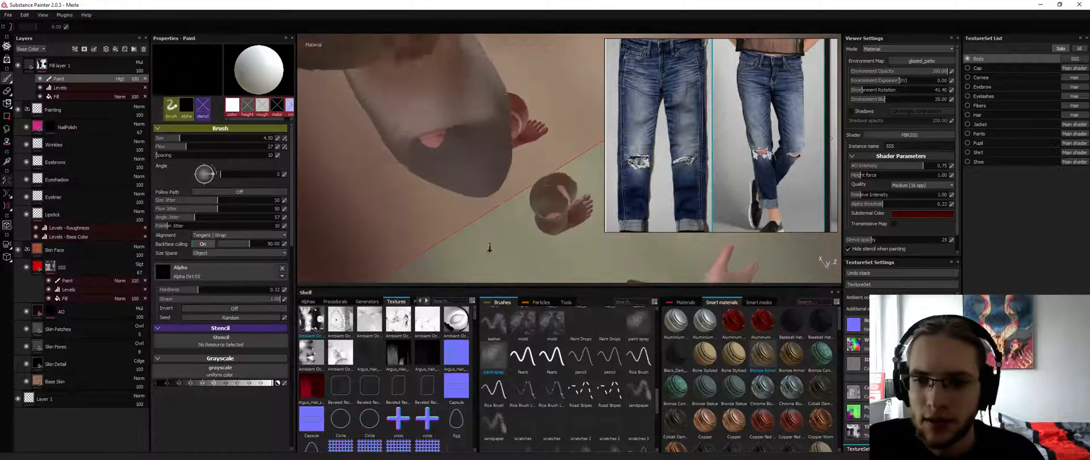
Try the artistic 1 brush at size 2.80 on the pink patch on the shoulder
{"action": "scroll", "coordinate": [657, 318], "scroll_direction": "up", "scroll_amount": 6}
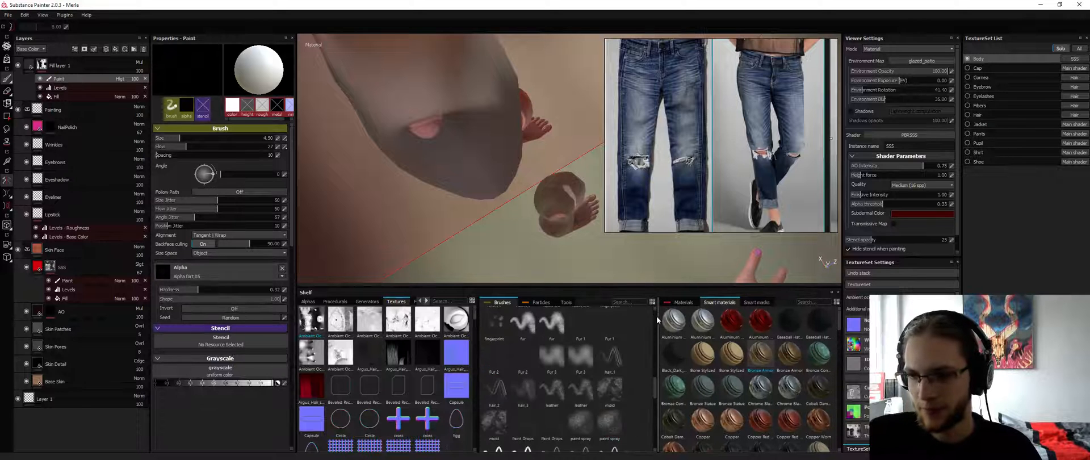
{"action": "left_click", "coordinate": [498, 317]}
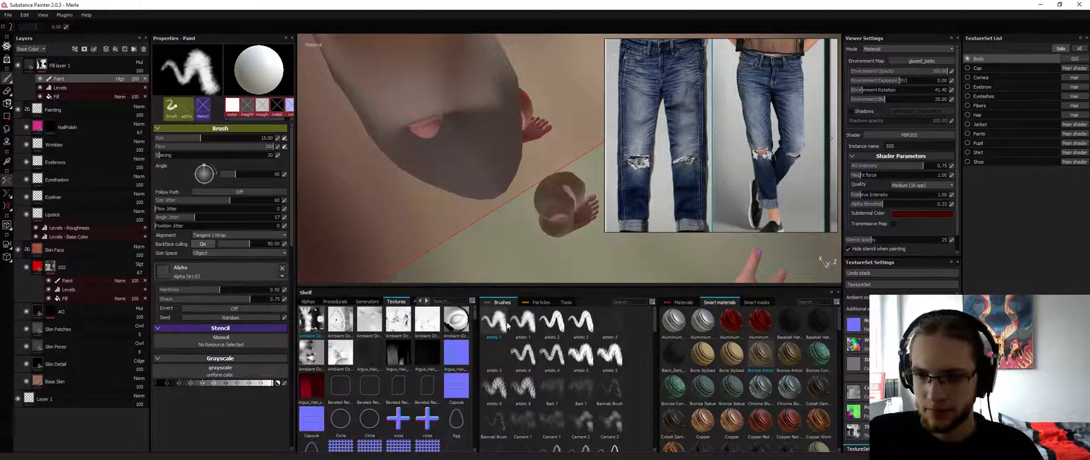
{"action": "left_click_drag", "start_coordinate": [486, 147], "coordinate": [466, 144], "text": "alt"}
{"action": "mouse_move", "coordinate": [466, 145]}
{"action": "right_mouse_down", "text": "ctrl"}
{"action": "mouse_move", "coordinate": [436, 145]}
{"action": "mouse_move", "coordinate": [475, 144]}
{"action": "right_mouse_up", "text": "ctrl"}
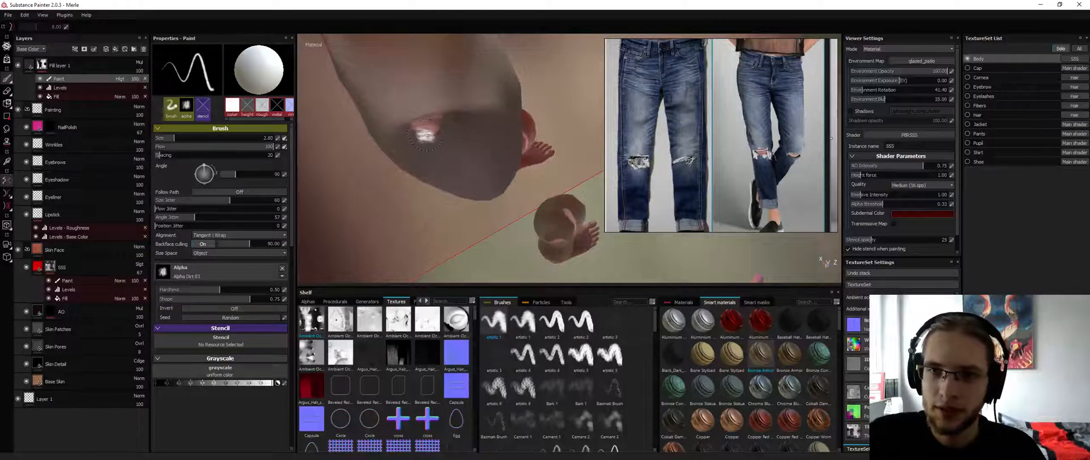
{"action": "mouse_move", "coordinate": [425, 134]}
{"action": "left_mouse_down"}
{"action": "mouse_move", "coordinate": [426, 121]}
{"action": "mouse_move", "coordinate": [477, 168]}
{"action": "left_mouse_up"}
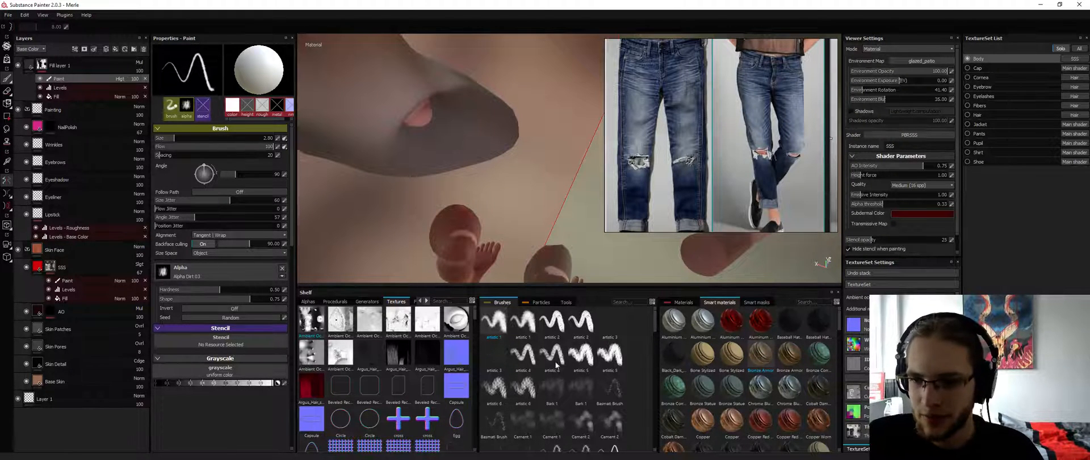
Choose the default soft brush and paint over the unshaded patch on the shoulder at sizes 3.52 and 4.64
{"action": "left_click_drag", "start_coordinate": [657, 329], "coordinate": [651, 331]}
{"action": "scroll", "coordinate": [649, 352], "scroll_direction": "down", "scroll_amount": 5}
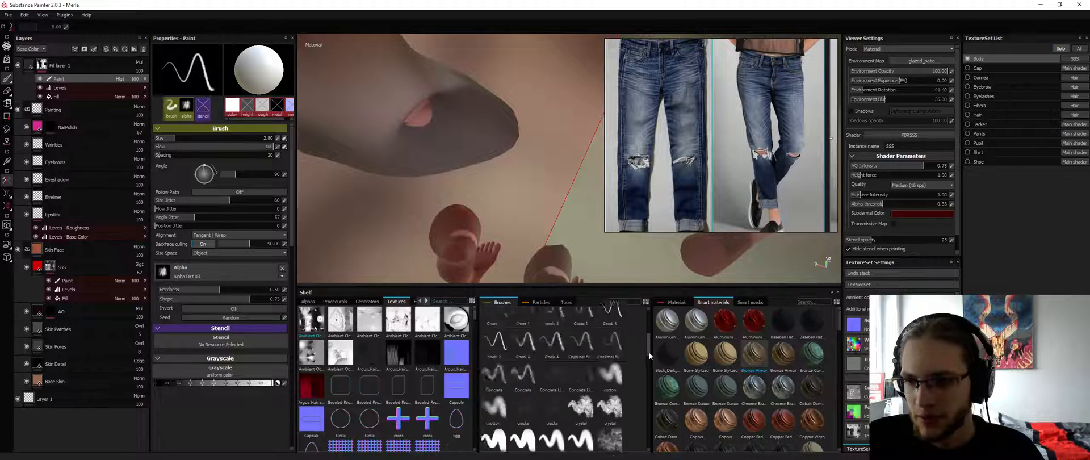
{"action": "left_click", "coordinate": [581, 414]}
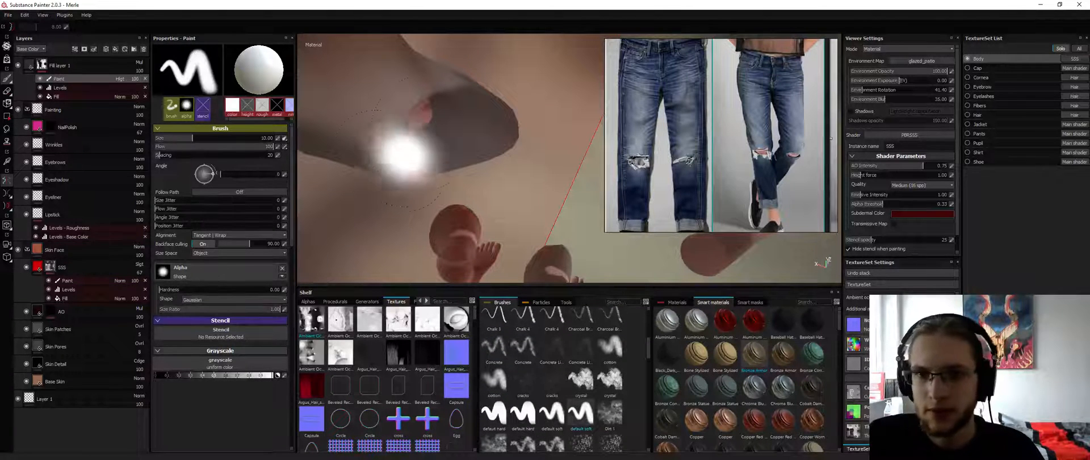
{"action": "right_click_drag", "start_coordinate": [443, 129], "coordinate": [417, 126], "text": "ctrl"}
{"action": "mouse_move", "coordinate": [419, 126]}
{"action": "left_mouse_down", "text": "alt"}
{"action": "mouse_move", "coordinate": [433, 135]}
{"action": "mouse_move", "coordinate": [432, 111]}
{"action": "left_mouse_up", "text": "alt"}
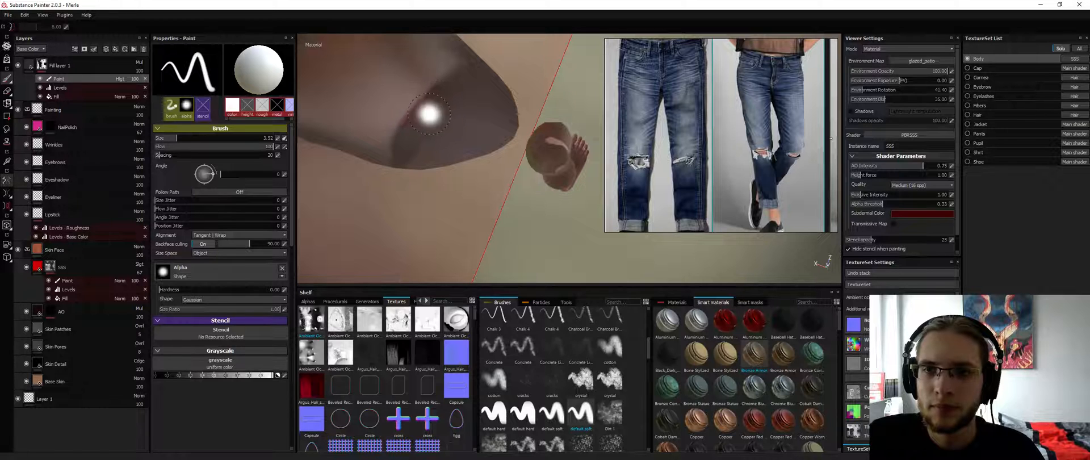
{"action": "mouse_move", "coordinate": [429, 114]}
{"action": "left_mouse_down"}
{"action": "mouse_move", "coordinate": [428, 161]}
{"action": "mouse_move", "coordinate": [416, 136]}
{"action": "left_mouse_up"}
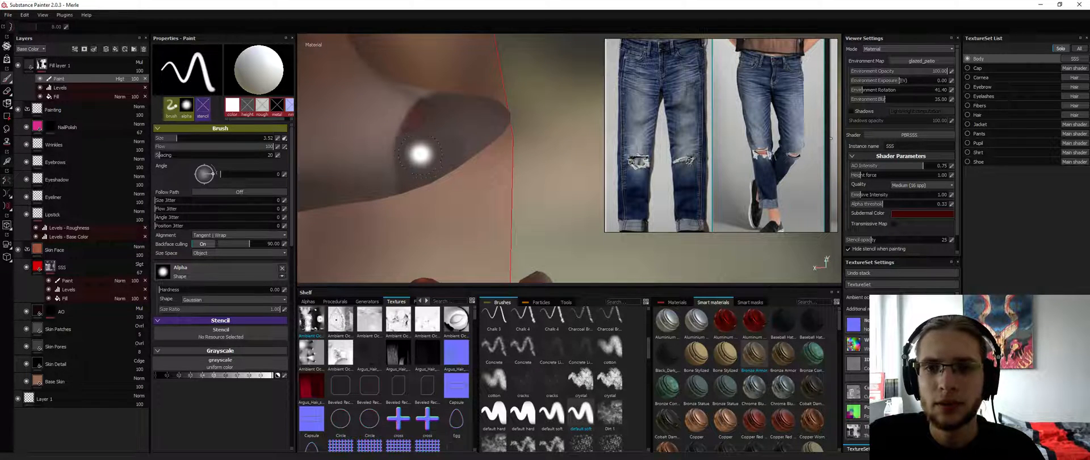
{"action": "right_click_drag", "start_coordinate": [420, 154], "coordinate": [427, 152], "text": "ctrl"}
{"action": "left_click_drag", "start_coordinate": [414, 161], "coordinate": [279, 209]}
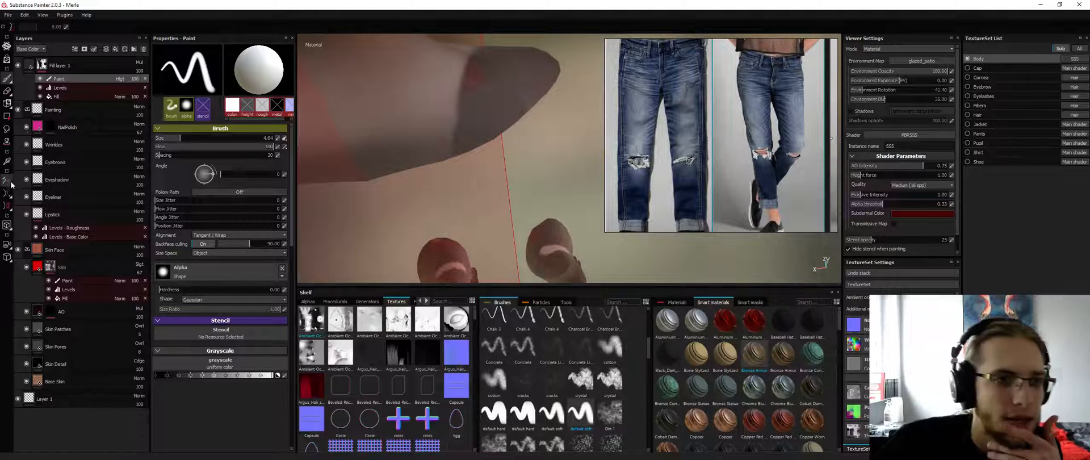
Switch to the Smudge tool at size 10 and soften the mask around the pink patch on the shoulder
{"action": "left_click", "coordinate": [7, 131]}
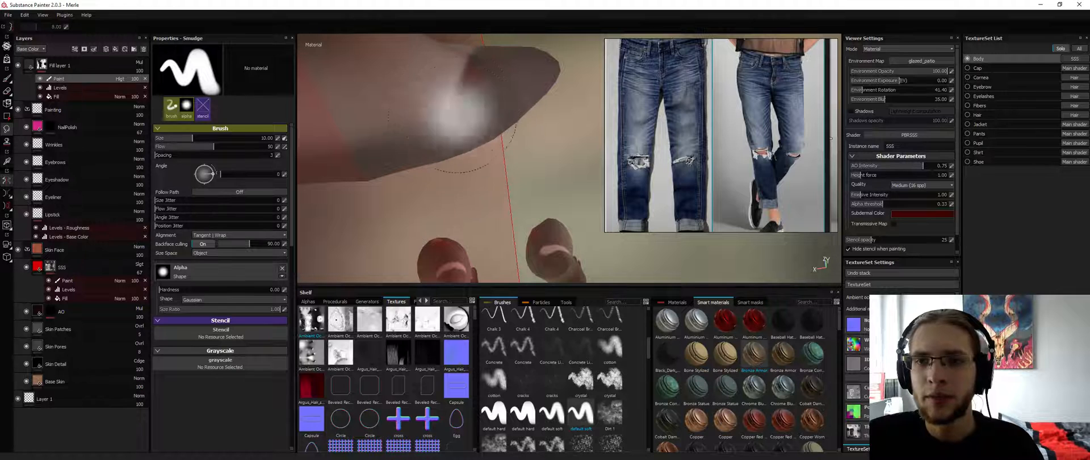
{"action": "mouse_move", "coordinate": [458, 105]}
{"action": "left_mouse_down", "text": "alt"}
{"action": "mouse_move", "coordinate": [506, 91]}
{"action": "mouse_move", "coordinate": [354, 127]}
{"action": "left_mouse_up", "text": "alt"}
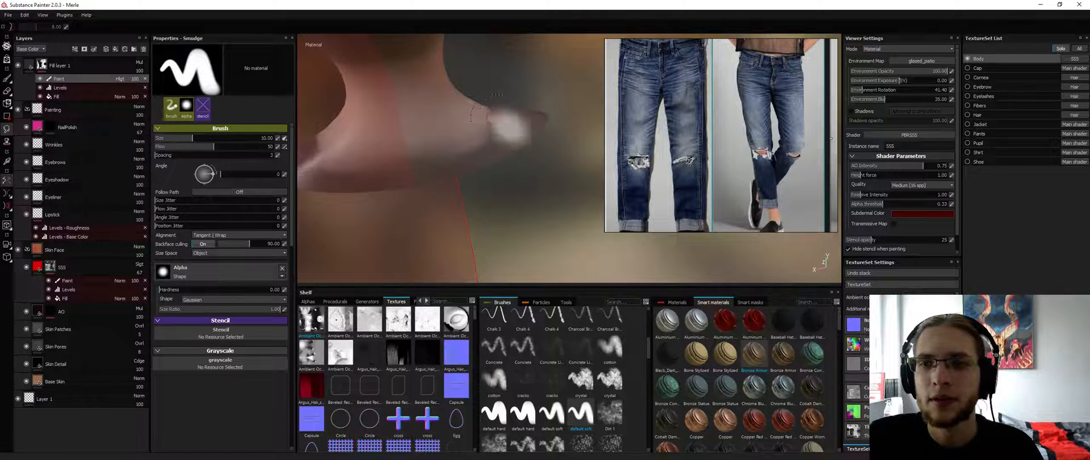
{"action": "left_click_drag", "start_coordinate": [517, 78], "coordinate": [471, 135], "text": "alt"}
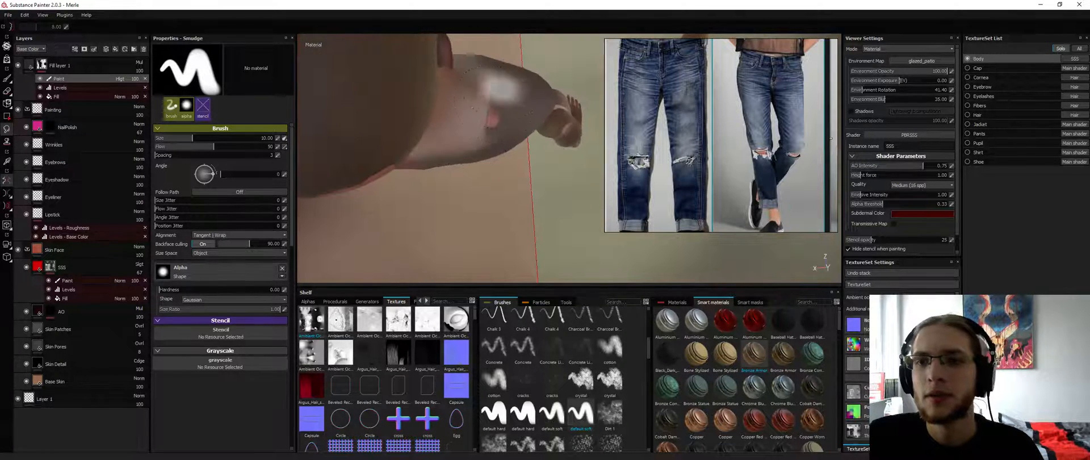
{"action": "mouse_move", "coordinate": [539, 95]}
{"action": "left_mouse_down", "text": "alt"}
{"action": "mouse_move", "coordinate": [414, 80]}
{"action": "mouse_move", "coordinate": [506, 132]}
{"action": "left_mouse_up", "text": "alt"}
Switch back to the paint brush and inspect the head, hands and legs, rotating the environment lighting to about 113
{"action": "mouse_move", "coordinate": [506, 131]}
{"action": "right_mouse_down", "text": "alt"}
{"action": "mouse_move", "coordinate": [324, 130]}
{"action": "mouse_move", "coordinate": [421, 127]}
{"action": "right_mouse_up", "text": "alt"}
{"action": "mouse_move", "coordinate": [420, 128]}
{"action": "left_mouse_down", "text": "alt"}
{"action": "mouse_move", "coordinate": [448, 114]}
{"action": "mouse_move", "coordinate": [477, 147]}
{"action": "left_mouse_up", "text": "alt"}
{"action": "right_click_drag", "start_coordinate": [477, 147], "coordinate": [484, 163], "text": "alt"}
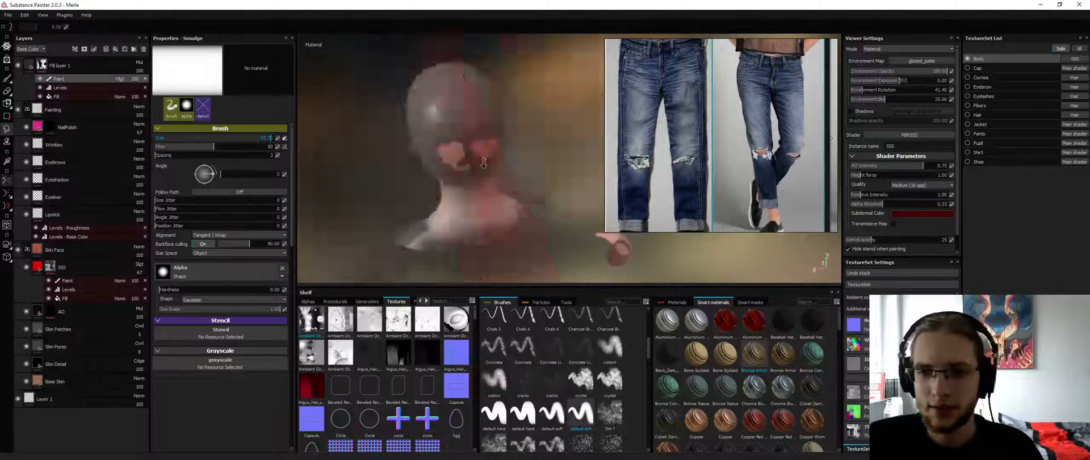
{"action": "key", "text": "1"}
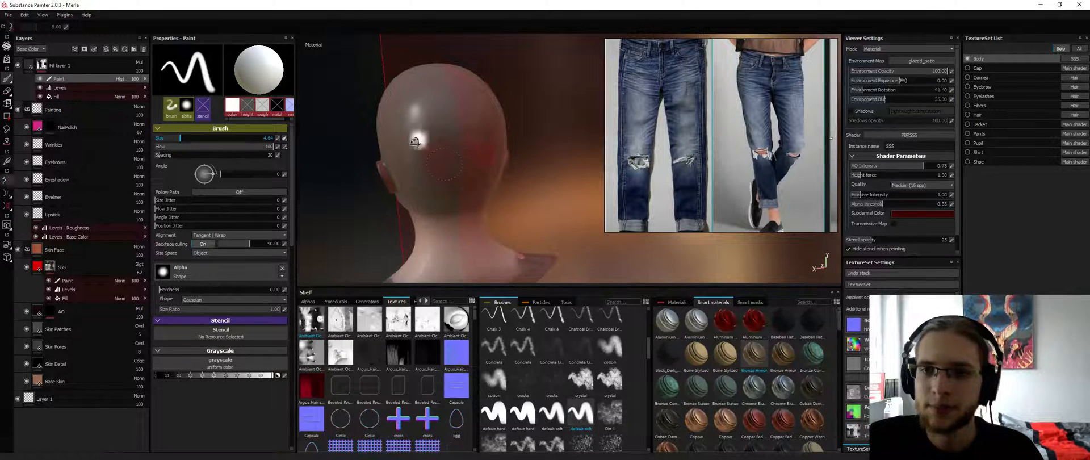
{"action": "left_click_drag", "start_coordinate": [415, 142], "coordinate": [581, 132], "text": "alt"}
{"action": "right_click_drag", "start_coordinate": [582, 131], "coordinate": [401, 216], "text": "alt"}
{"action": "middle_click_drag", "start_coordinate": [401, 216], "coordinate": [380, 125], "text": "alt"}
{"action": "left_click_drag", "start_coordinate": [380, 124], "coordinate": [509, 127], "text": "alt"}
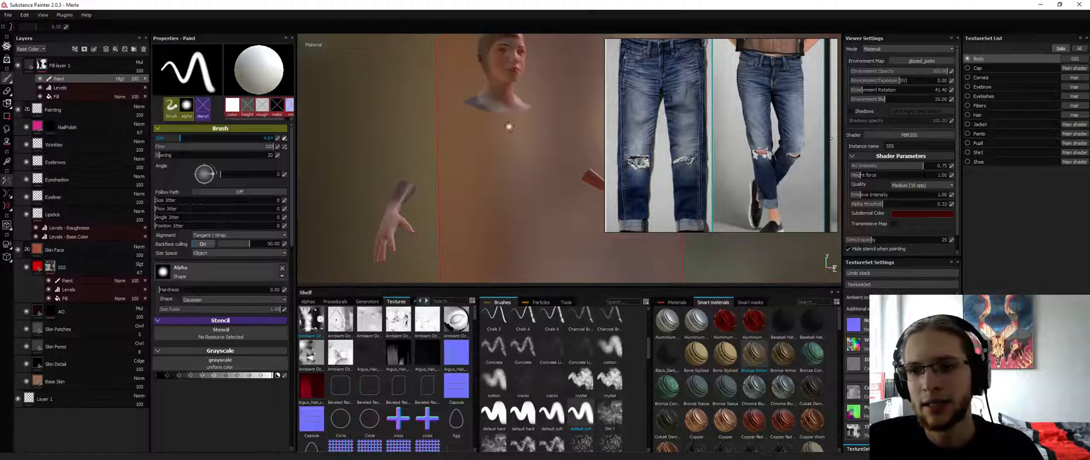
{"action": "middle_click_drag", "start_coordinate": [504, 175], "coordinate": [499, 80], "text": "alt"}
{"action": "left_click_drag", "start_coordinate": [495, 158], "coordinate": [509, 163], "text": "alt"}
{"action": "right_click_drag", "start_coordinate": [509, 163], "coordinate": [503, 145], "text": "shift"}
{"action": "middle_click_drag", "start_coordinate": [502, 145], "coordinate": [508, 91], "text": "alt"}
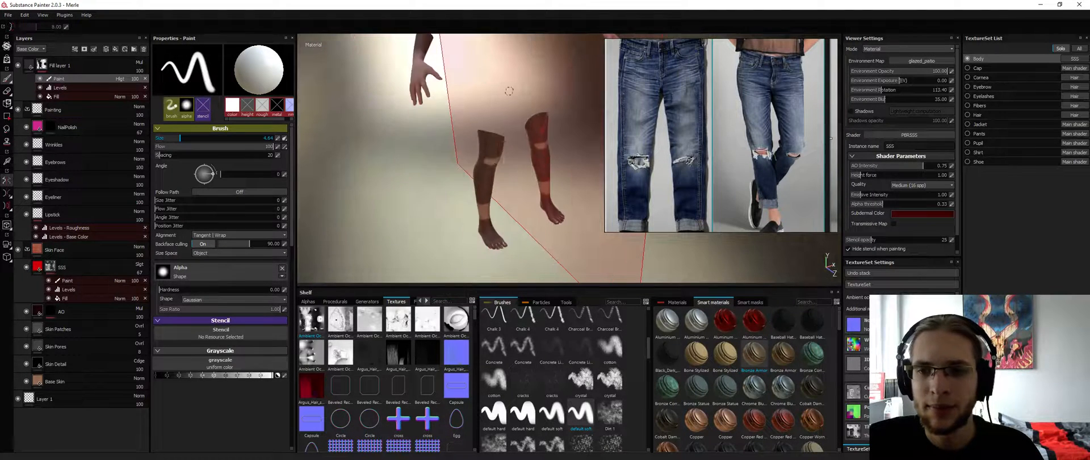
{"action": "left_click_drag", "start_coordinate": [510, 91], "coordinate": [507, 168], "text": "alt"}
Show all texture sets together to check the skin shading through the torn knee of the jeans
{"action": "left_click", "coordinate": [1059, 51]}
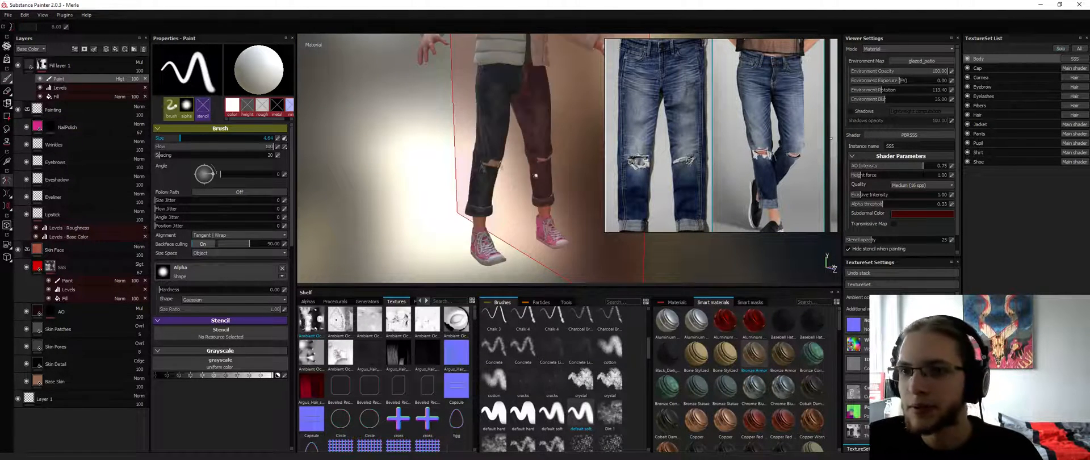
{"action": "left_click_drag", "start_coordinate": [574, 139], "coordinate": [470, 134], "text": "alt"}
{"action": "right_click_drag", "start_coordinate": [470, 153], "coordinate": [499, 273], "text": "alt"}
{"action": "right_click_drag", "start_coordinate": [464, 177], "coordinate": [490, 234], "text": "alt"}
{"action": "left_click_drag", "start_coordinate": [490, 234], "coordinate": [507, 232], "text": "alt"}
{"action": "middle_click_drag", "start_coordinate": [506, 231], "coordinate": [554, 244], "text": "alt"}
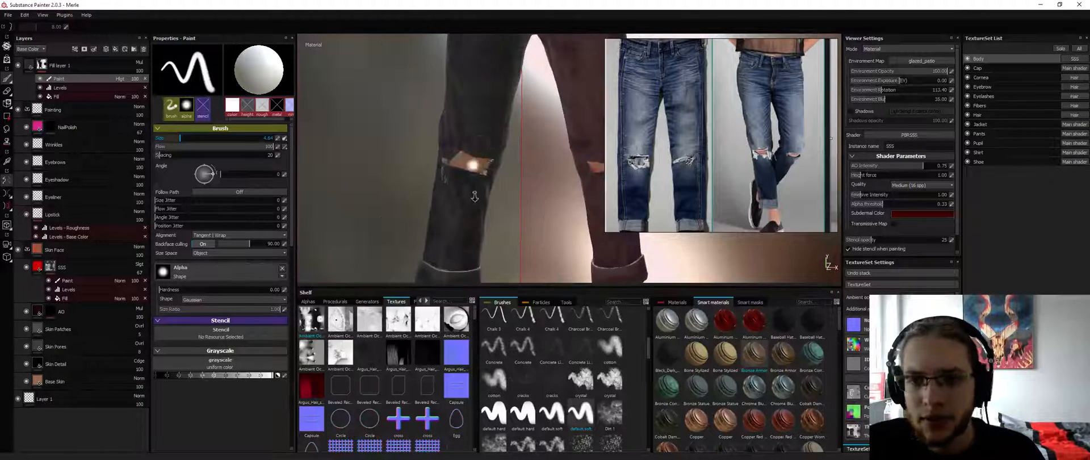
{"action": "right_click_drag", "start_coordinate": [554, 245], "coordinate": [571, 270], "text": "alt"}
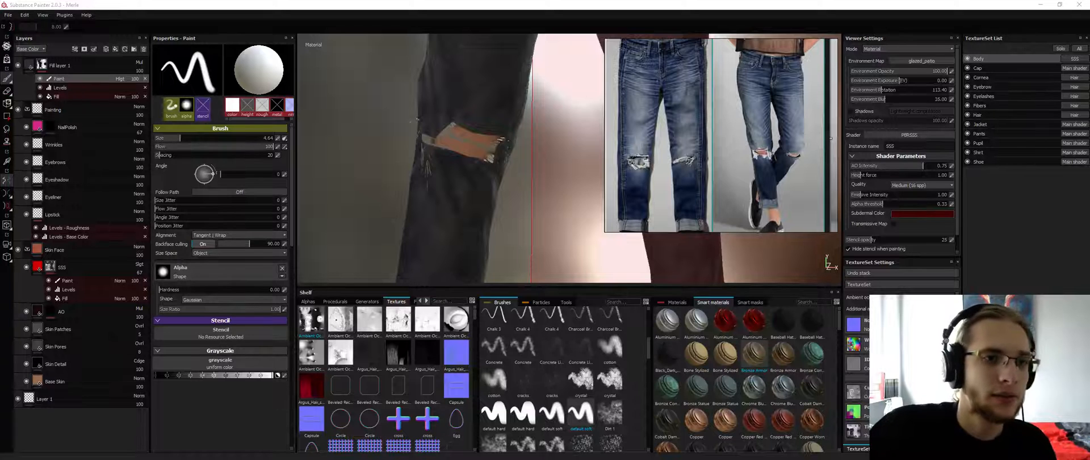
Smudge the mask edges around the bare knee at size about 11, blending the shading into the jeans opening
{"action": "left_click", "coordinate": [6, 128]}
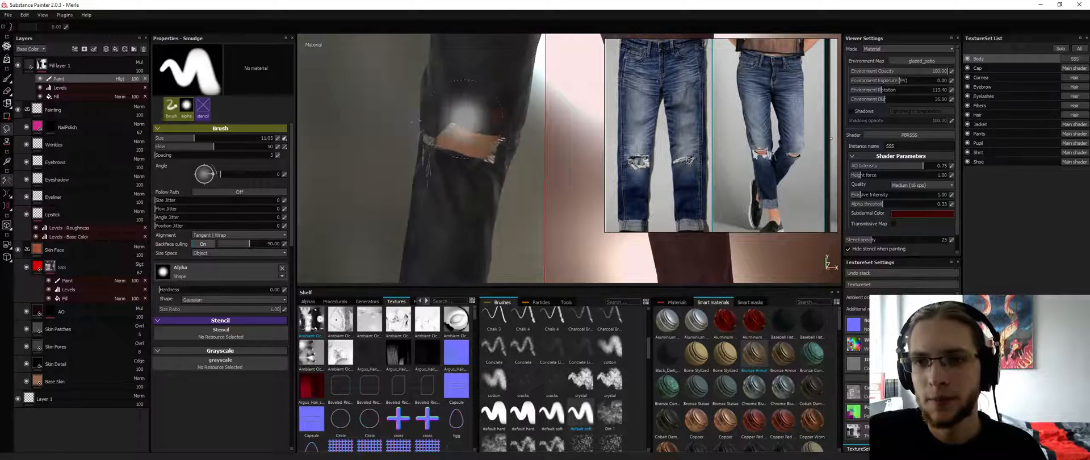
{"action": "mouse_move", "coordinate": [467, 116]}
{"action": "left_mouse_down"}
{"action": "mouse_move", "coordinate": [447, 118]}
{"action": "mouse_move", "coordinate": [471, 131]}
{"action": "left_mouse_up"}
{"action": "mouse_move", "coordinate": [463, 126]}
{"action": "left_mouse_down"}
{"action": "mouse_move", "coordinate": [504, 134]}
{"action": "mouse_move", "coordinate": [431, 154]}
{"action": "mouse_move", "coordinate": [439, 140]}
{"action": "left_mouse_up"}
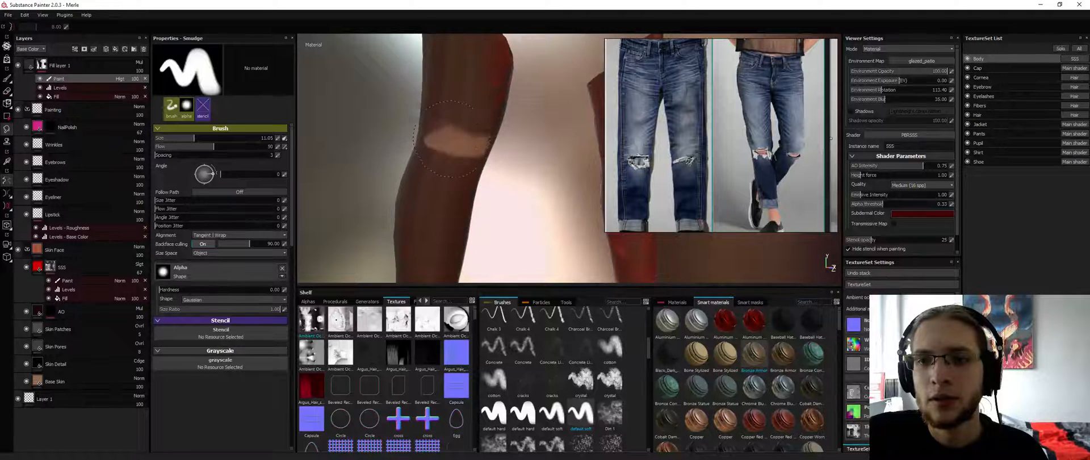
{"action": "left_click_drag", "start_coordinate": [513, 151], "coordinate": [462, 136], "text": "alt"}
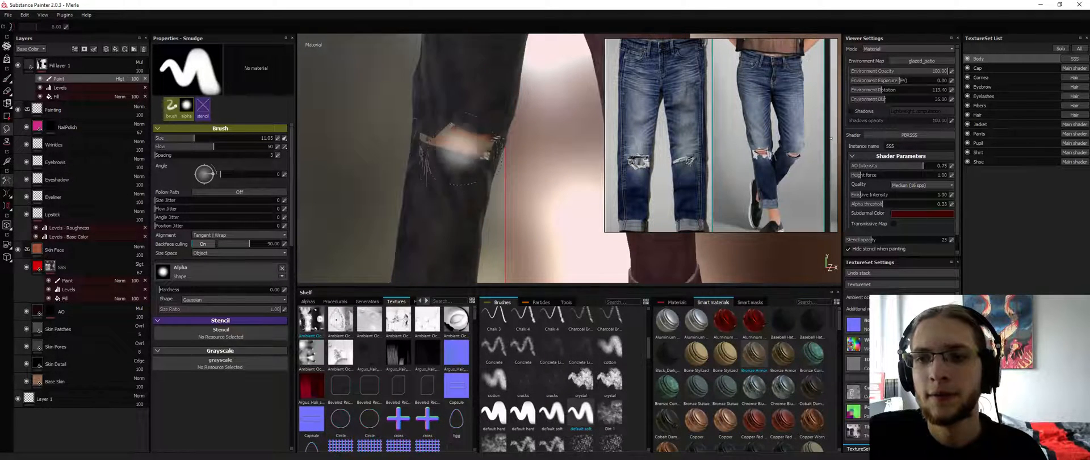
{"action": "left_click_drag", "start_coordinate": [461, 151], "coordinate": [443, 167], "text": "alt"}
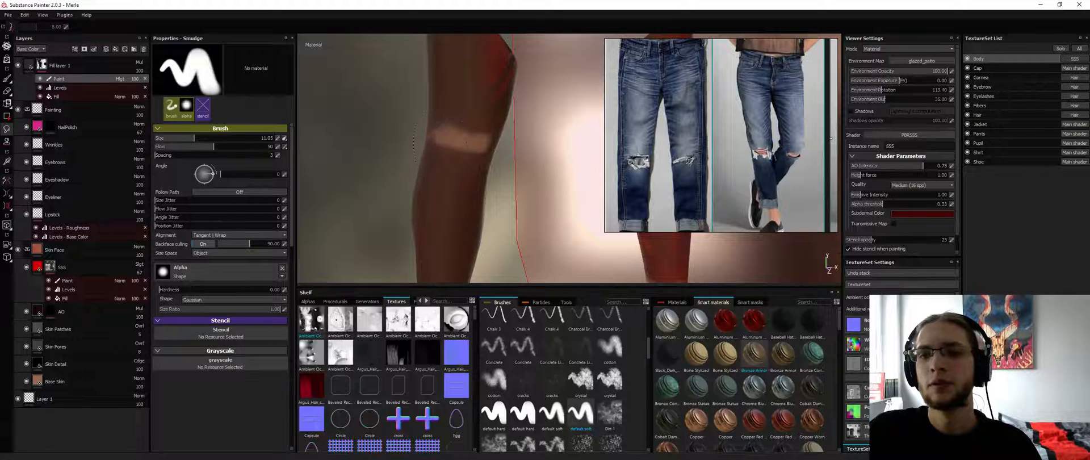
{"action": "mouse_move", "coordinate": [487, 151]}
{"action": "left_mouse_down"}
{"action": "mouse_move", "coordinate": [468, 147]}
{"action": "mouse_move", "coordinate": [498, 148]}
{"action": "mouse_move", "coordinate": [480, 146]}
{"action": "mouse_move", "coordinate": [502, 128]}
{"action": "mouse_move", "coordinate": [520, 134]}
{"action": "left_mouse_up"}
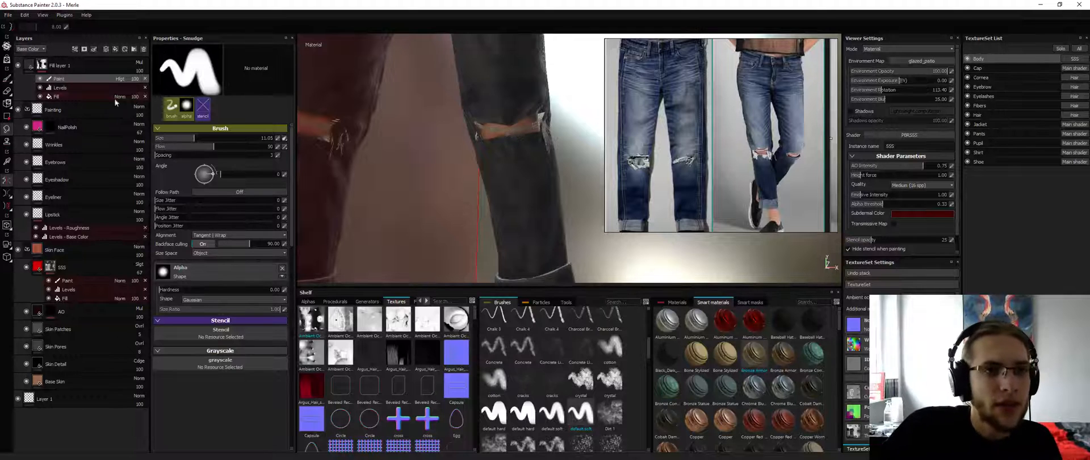
Export the mask of Fill layer 1 to the Maps bake folder as Merle_Body_AmbientOcclusion_fixed.png
{"action": "right_click", "coordinate": [43, 66]}
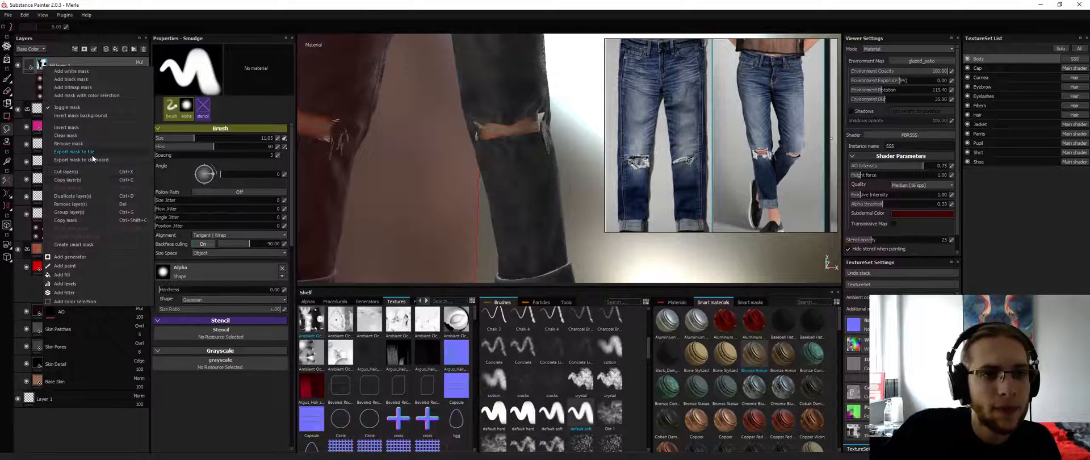
{"action": "left_click", "coordinate": [91, 153]}
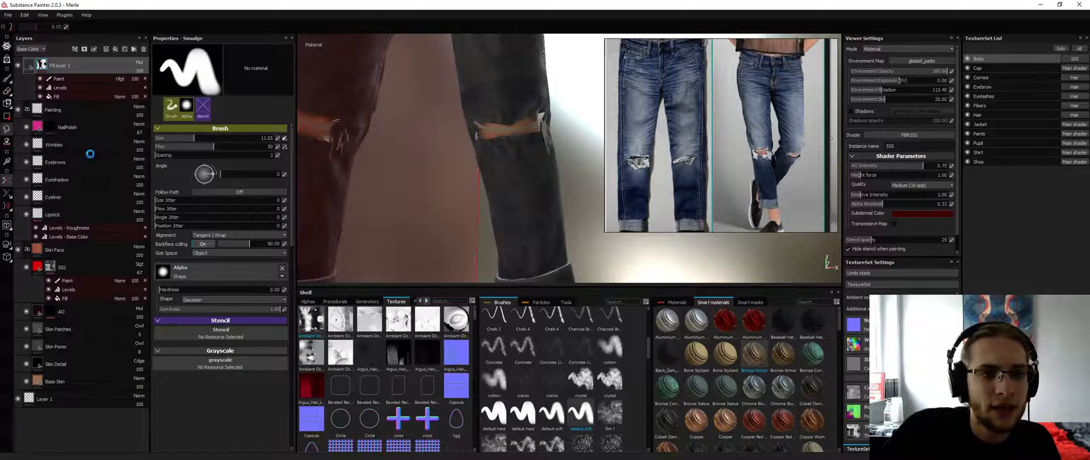
{"action": "left_click", "coordinate": [31, 139]}
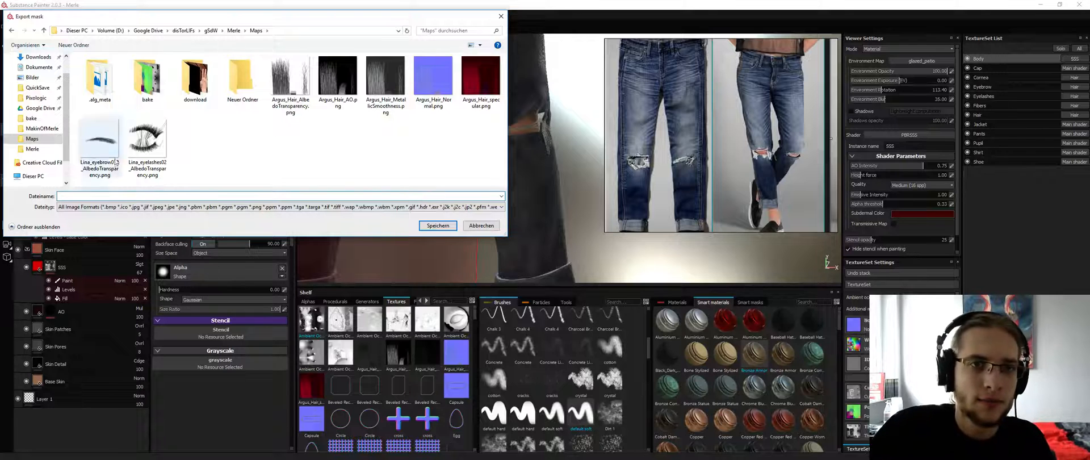
{"action": "double_click", "coordinate": [147, 82]}
{"action": "left_click", "coordinate": [100, 82]}
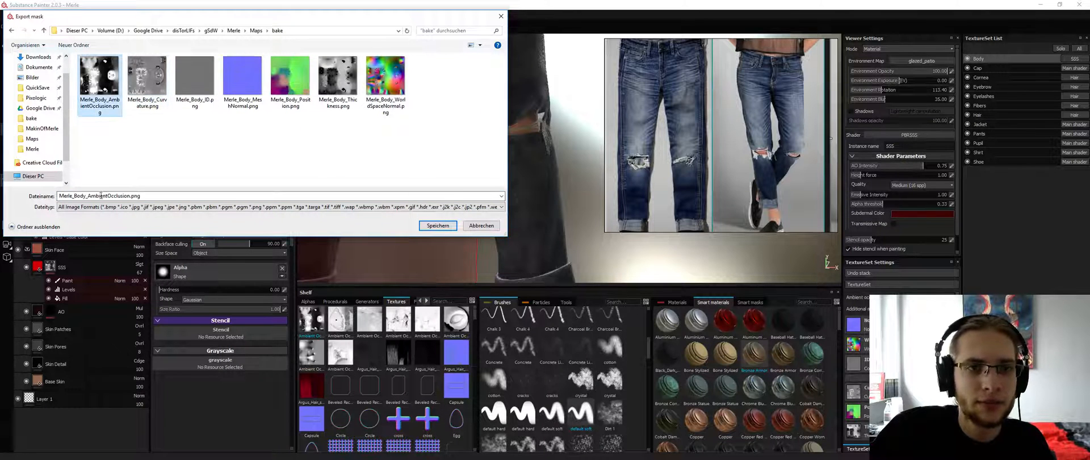
{"action": "left_click", "coordinate": [131, 195]}
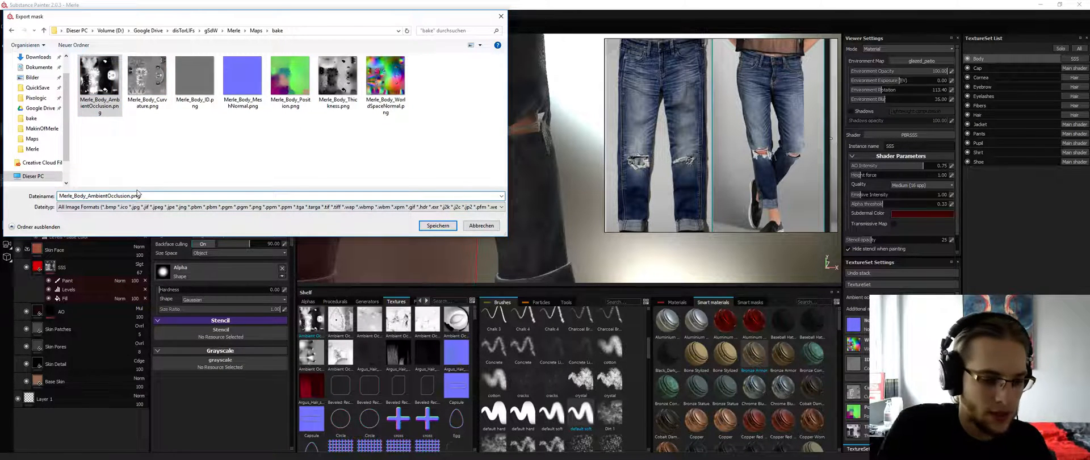
{"action": "type", "text": "_fixed"}
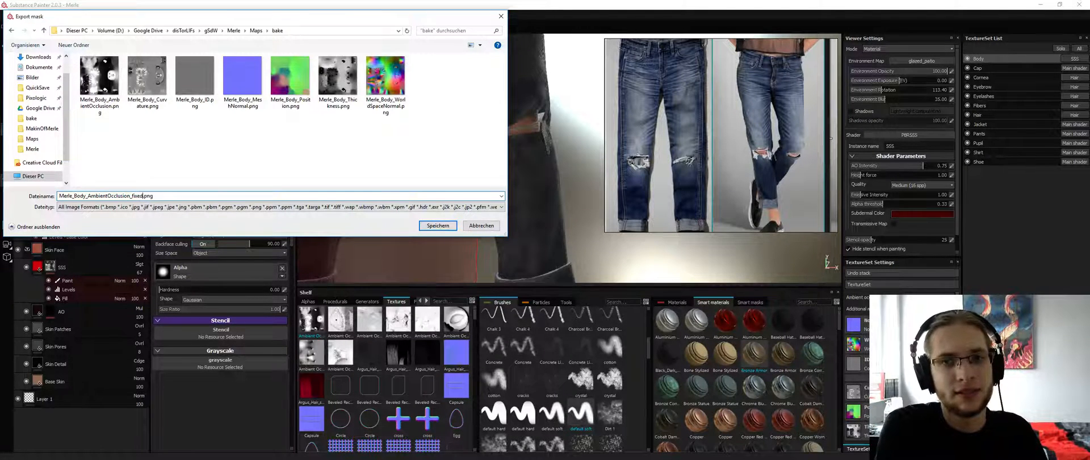
{"action": "key", "text": "Return"}
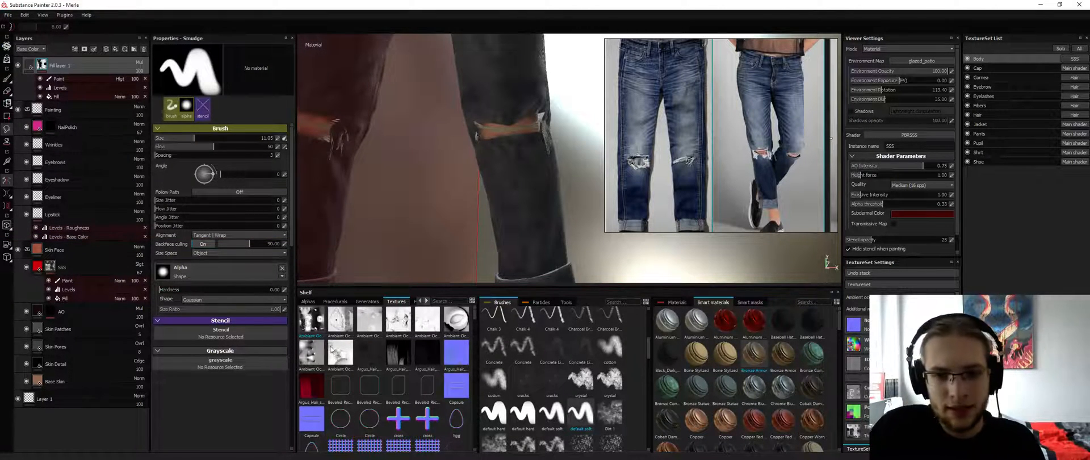
Import the exported ambient occlusion mask into the shelf's textures for the project Merle
{"action": "left_click", "coordinate": [10, 16]}
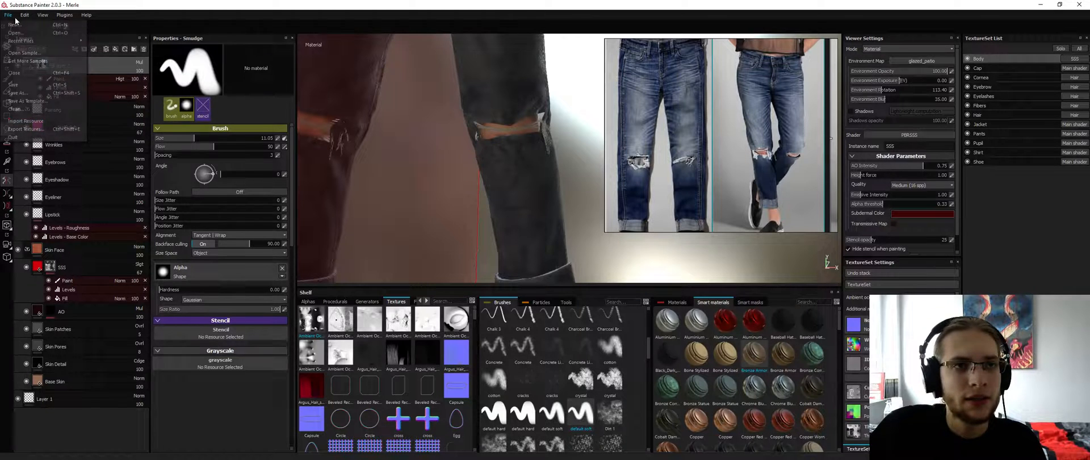
{"action": "left_click", "coordinate": [33, 122]}
{"action": "left_click", "coordinate": [530, 246]}
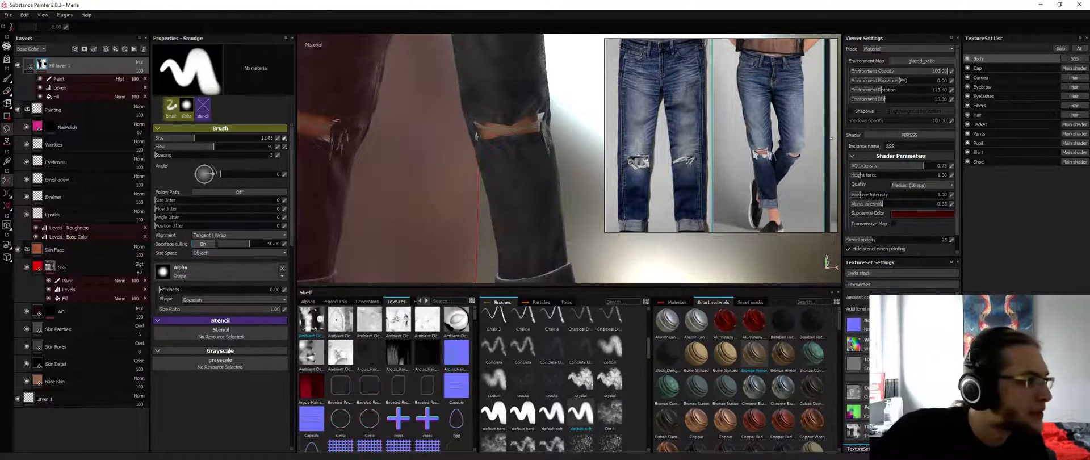
{"action": "left_click_drag", "start_coordinate": [0, 374], "coordinate": [359, 355]}
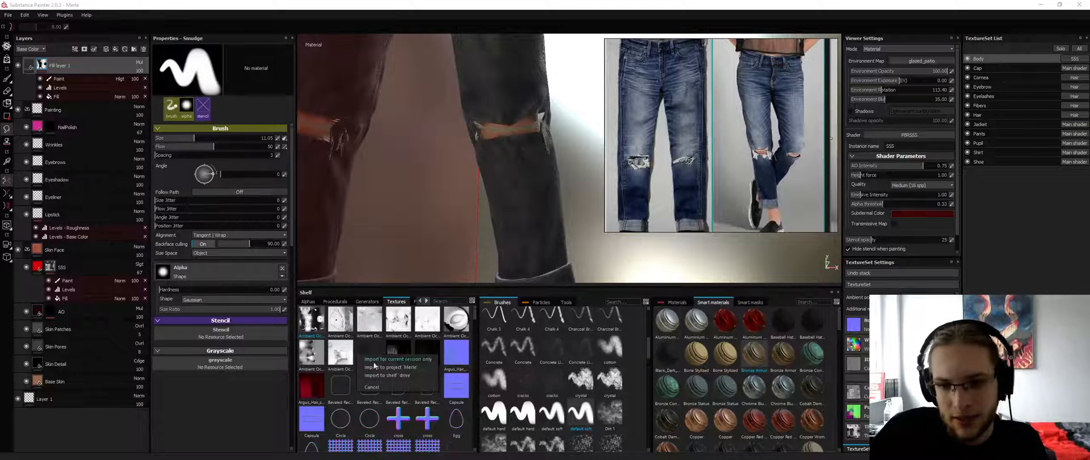
{"action": "left_click", "coordinate": [386, 367]}
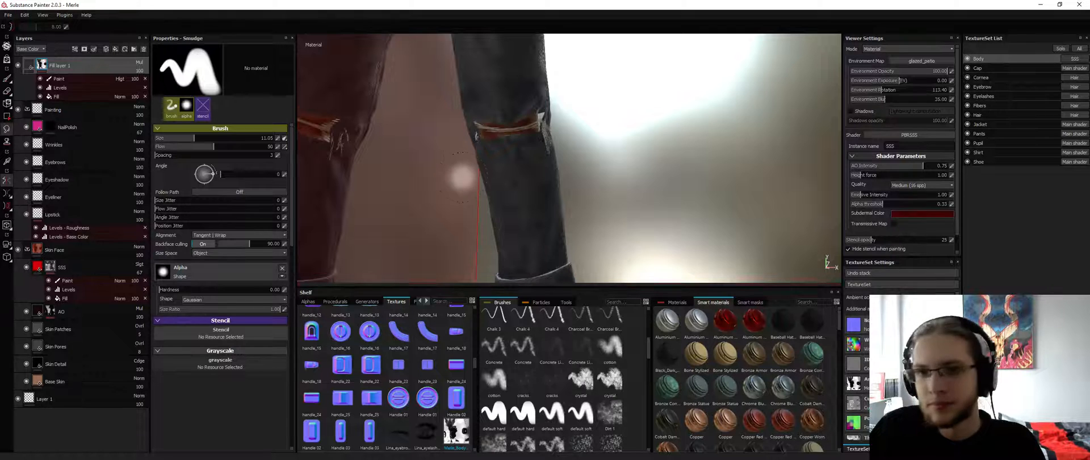
Hide Fill layer 1 and examine the shading on the knees and ankles from several angles
{"action": "left_click_drag", "start_coordinate": [388, 140], "coordinate": [414, 134], "text": "alt"}
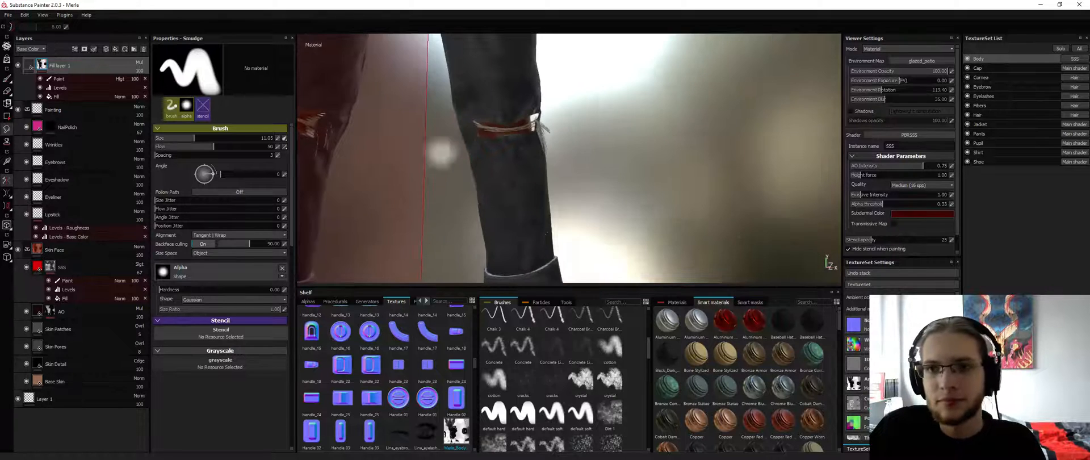
{"action": "scroll", "coordinate": [413, 134], "scroll_direction": "down", "scroll_amount": 4}
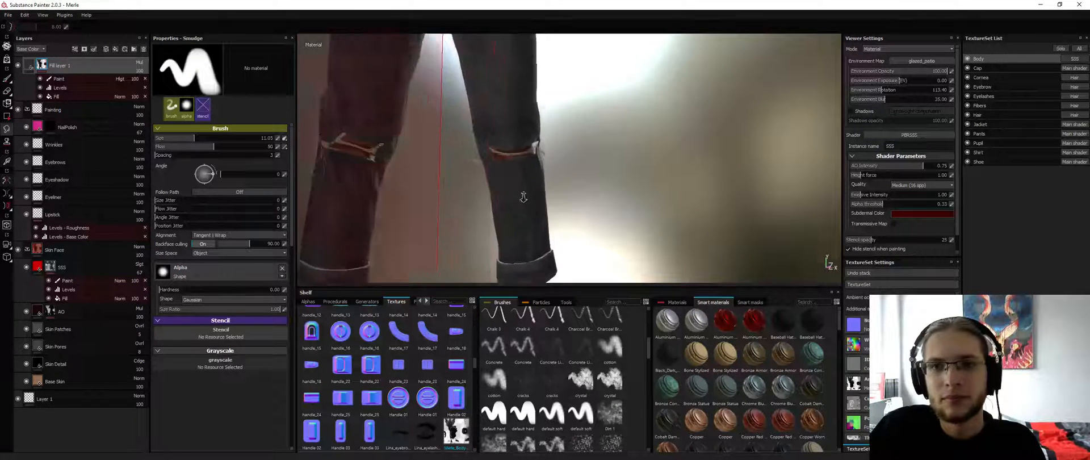
{"action": "left_click", "coordinate": [18, 66]}
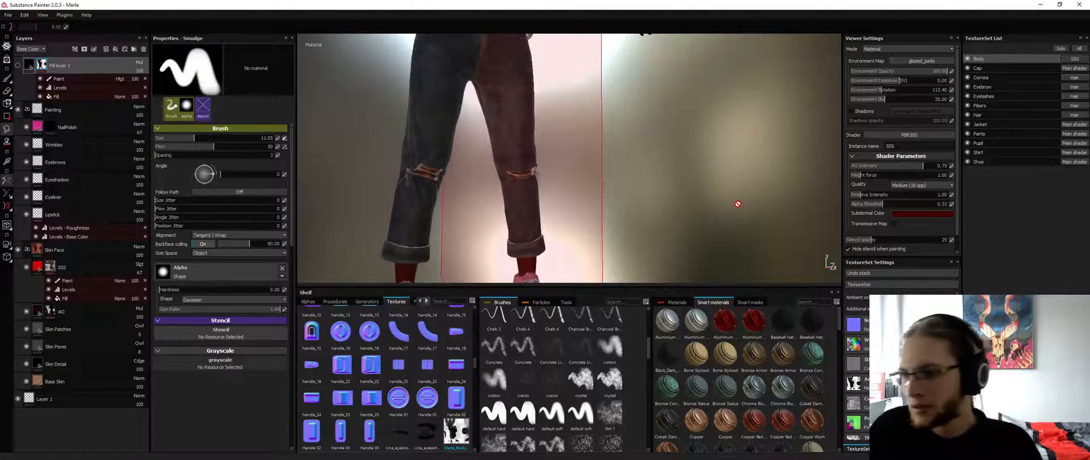
{"action": "left_click_drag", "start_coordinate": [449, 161], "coordinate": [500, 171], "text": "alt"}
{"action": "right_click_drag", "start_coordinate": [500, 171], "coordinate": [460, 216], "text": "alt"}
{"action": "middle_click_drag", "start_coordinate": [460, 216], "coordinate": [455, 111], "text": "alt"}
{"action": "left_click_drag", "start_coordinate": [454, 111], "coordinate": [484, 126], "text": "alt"}
{"action": "middle_click_drag", "start_coordinate": [484, 126], "coordinate": [479, 187], "text": "alt"}
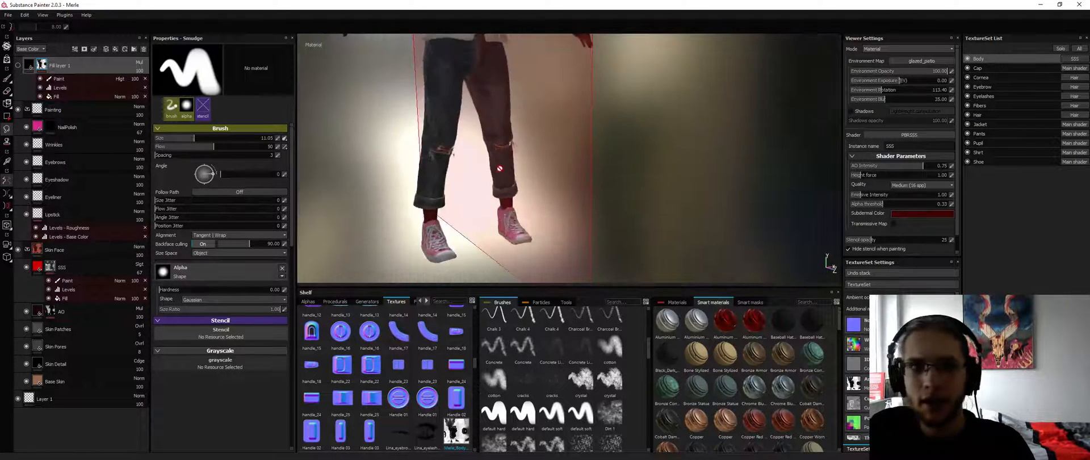
{"action": "right_click_drag", "start_coordinate": [480, 187], "coordinate": [474, 126], "text": "alt"}
Add a Levels effect above the Paint effect in the mask of Fill layer 1
{"action": "left_click", "coordinate": [61, 88]}
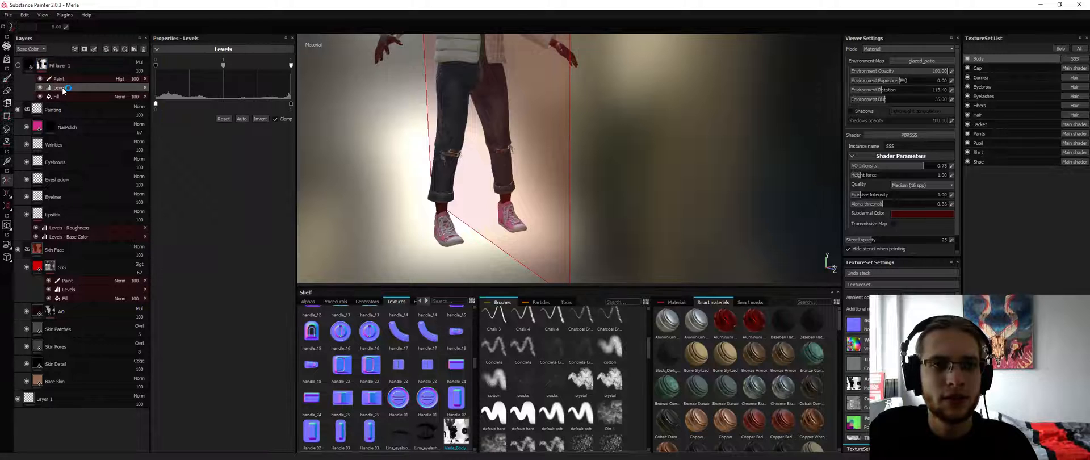
{"action": "left_click", "coordinate": [60, 79]}
{"action": "left_click_drag", "start_coordinate": [580, 165], "coordinate": [458, 120], "text": "alt"}
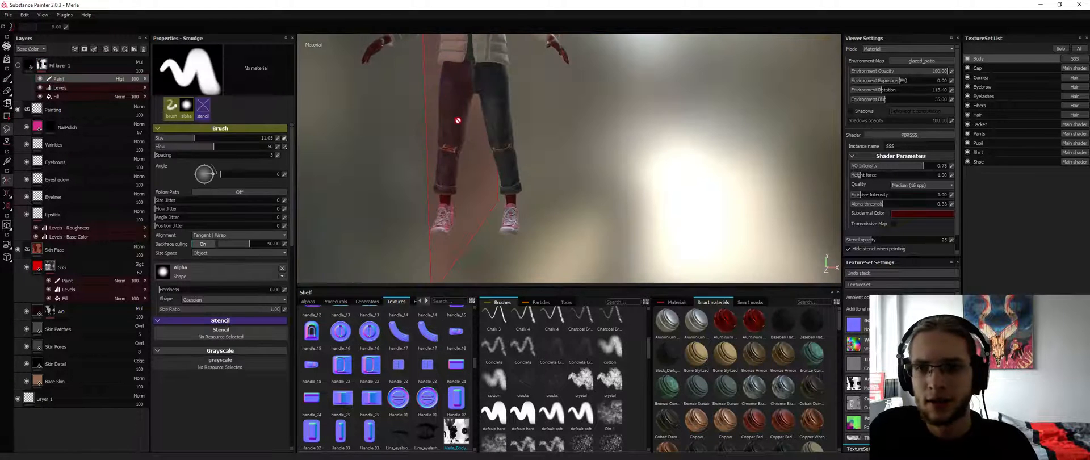
{"action": "right_click_drag", "start_coordinate": [457, 120], "coordinate": [368, 145], "text": "alt"}
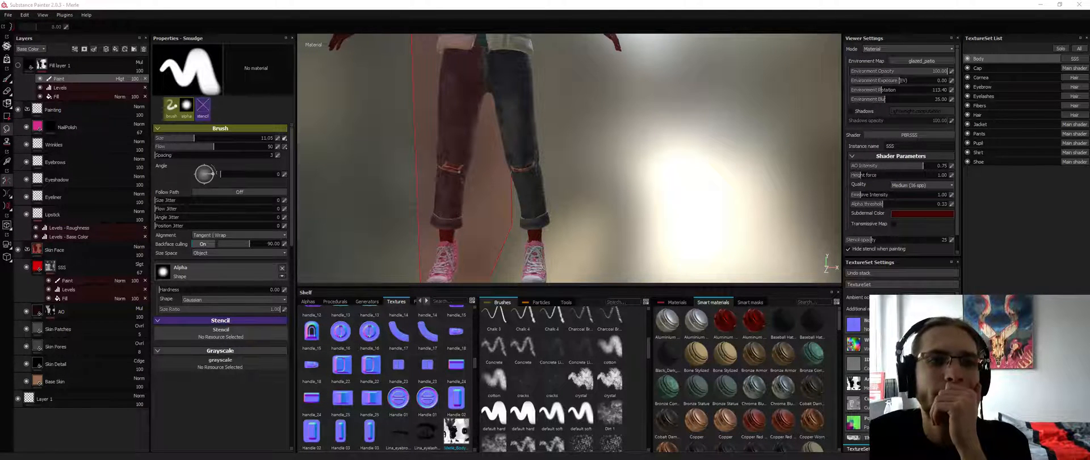
{"action": "right_click", "coordinate": [83, 81]}
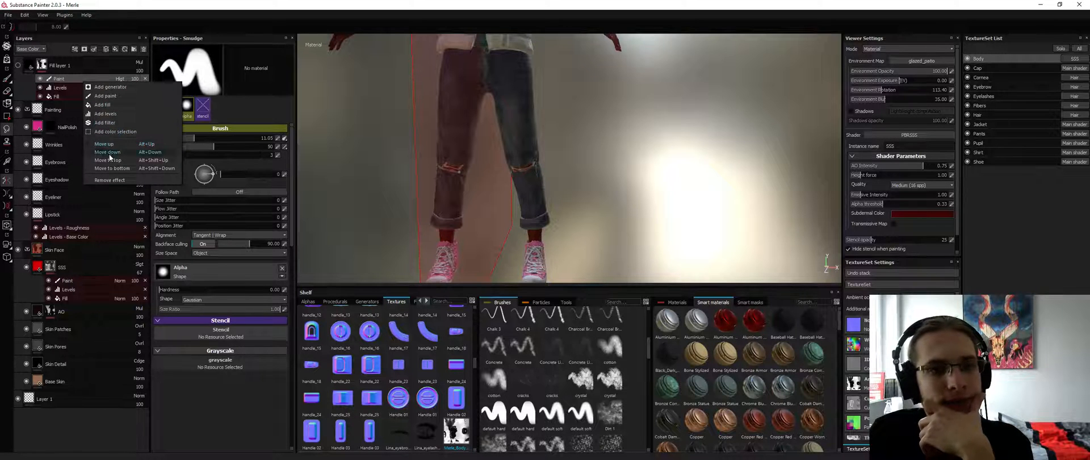
{"action": "left_click", "coordinate": [114, 114]}
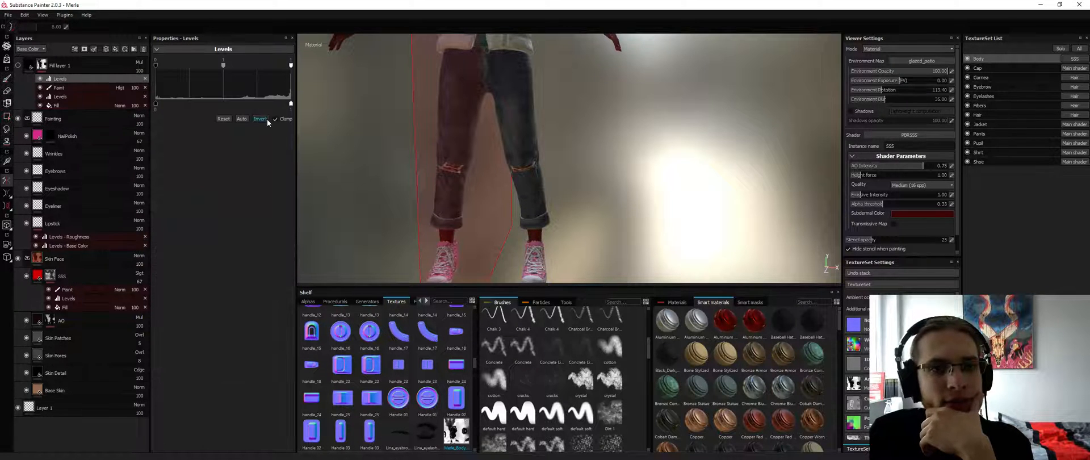
Export the mask of Fill layer 1 over Merle_Body_AmbientOcclusion_fixed.png and reload that texture in the shelf
{"action": "right_click", "coordinate": [43, 64]}
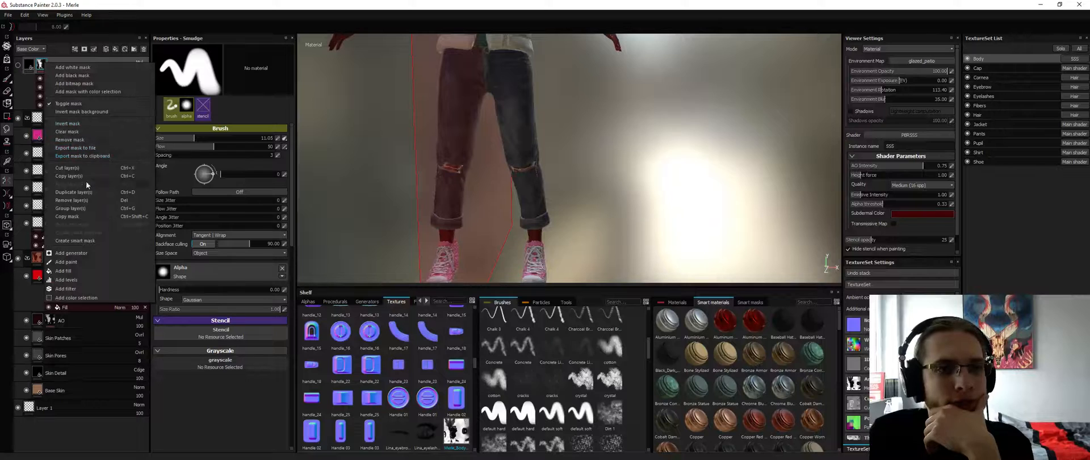
{"action": "left_click", "coordinate": [88, 147]}
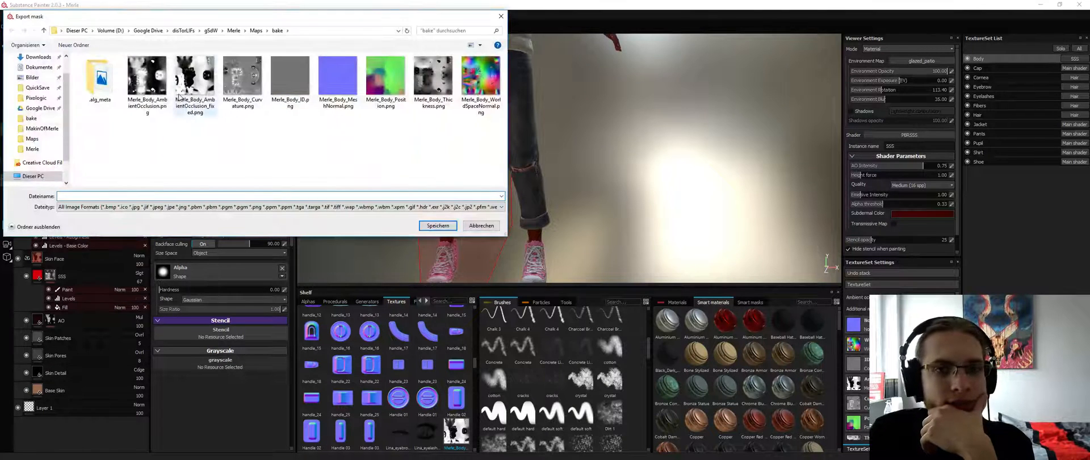
{"action": "double_click", "coordinate": [195, 87]}
{"action": "left_click", "coordinate": [575, 234]}
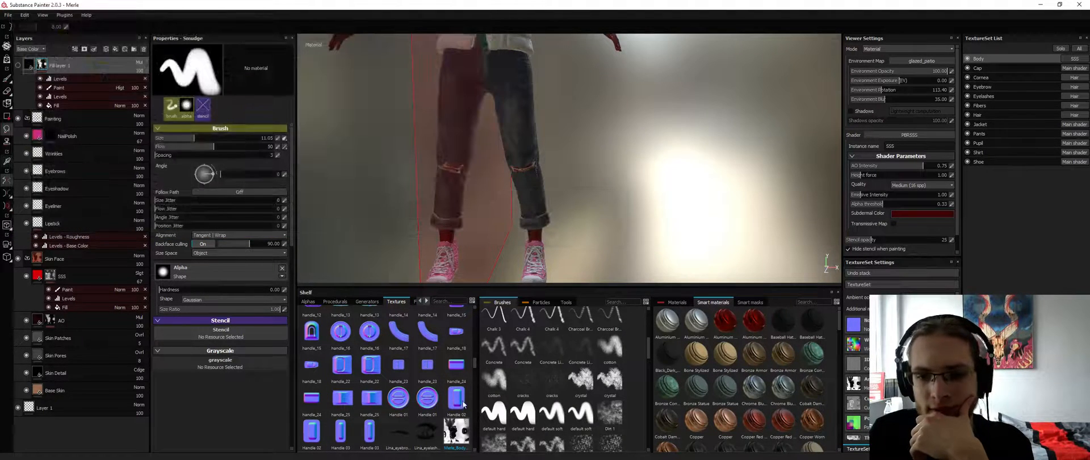
{"action": "right_click", "coordinate": [457, 430]}
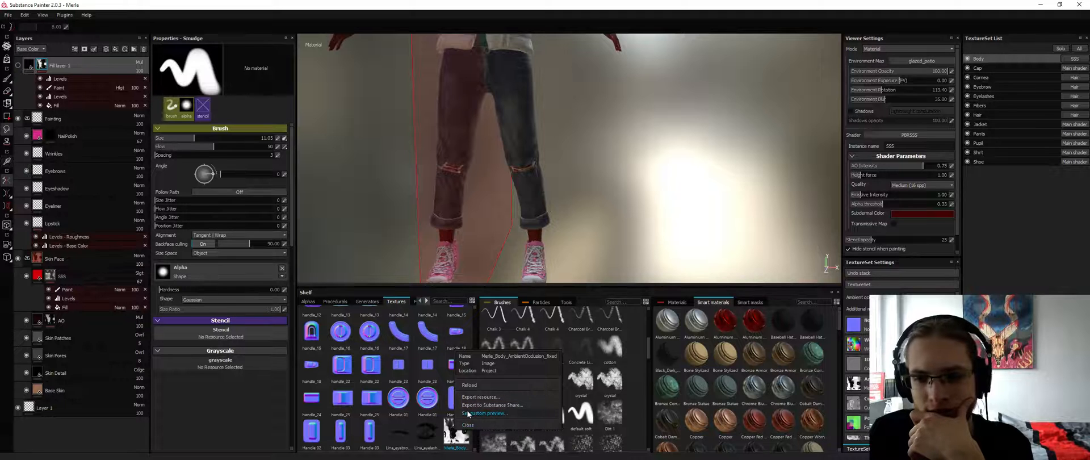
{"action": "left_click", "coordinate": [470, 385]}
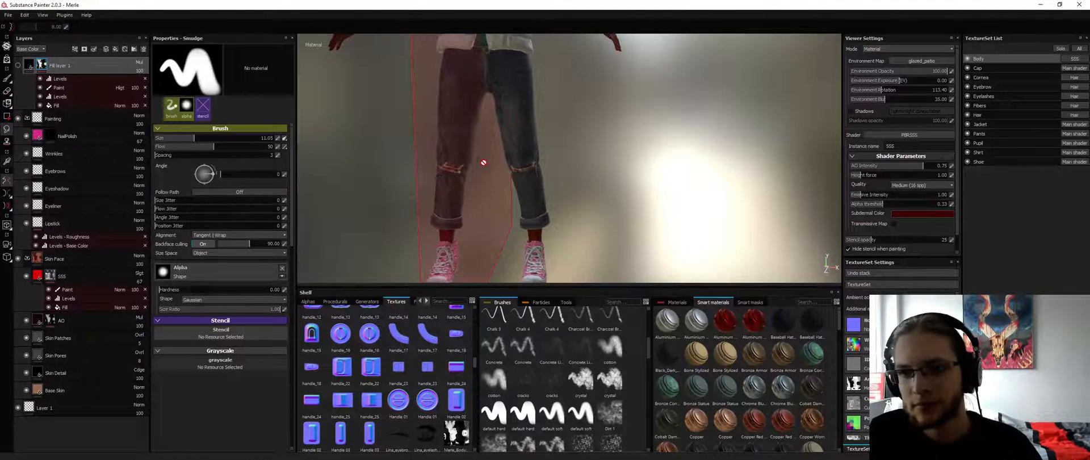
Replace the Body texture set's ambient occlusion map with the reloaded Merle_Body_AmbientOcclusion_fixed texture
{"action": "left_click_drag", "start_coordinate": [483, 163], "coordinate": [426, 168], "text": "alt"}
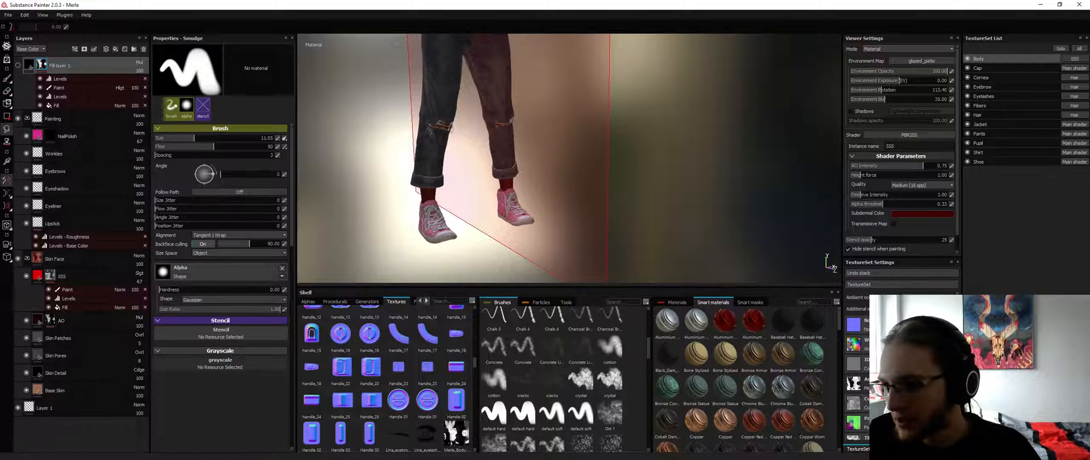
{"action": "left_click", "coordinate": [950, 380]}
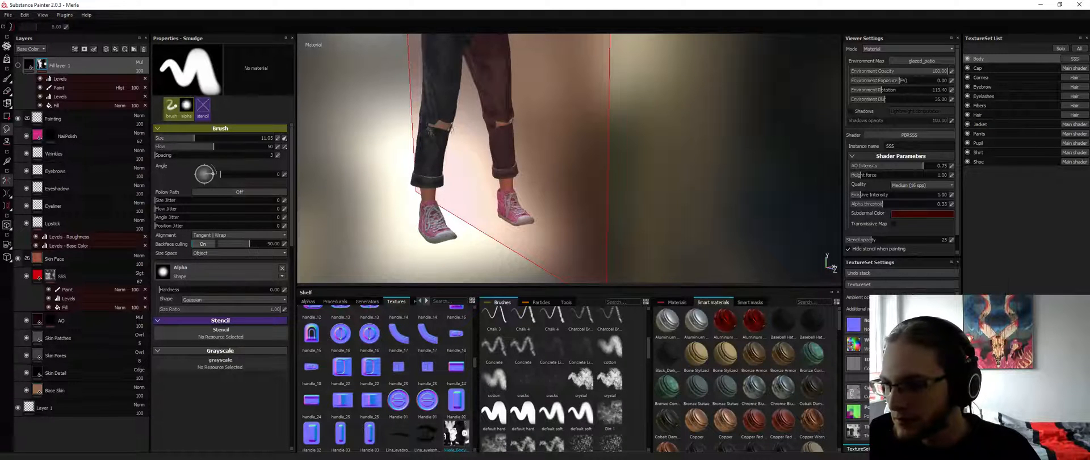
{"action": "left_click_drag", "start_coordinate": [578, 223], "coordinate": [538, 202], "text": "alt"}
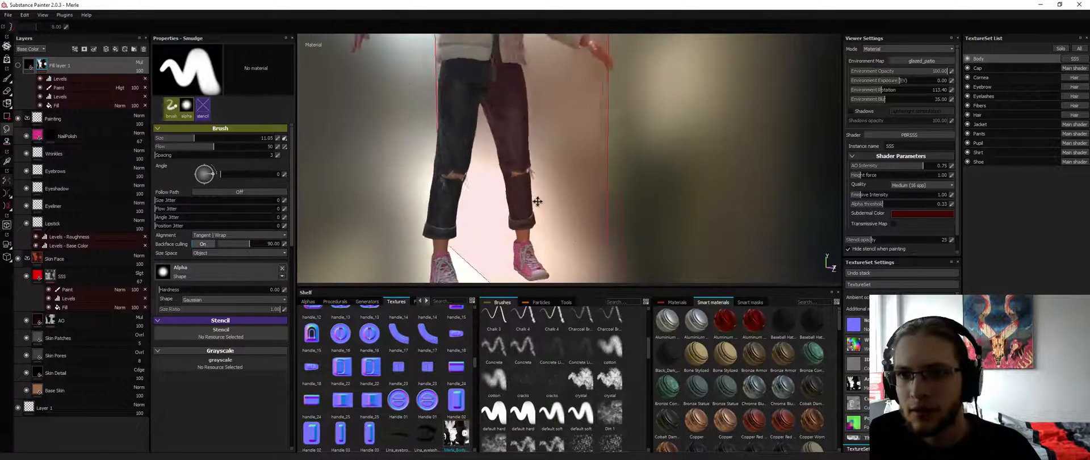
Examine the corrected skin shading on the dressed character from several angles, with the Body texture set isolated for a closer look
{"action": "right_click_drag", "start_coordinate": [538, 203], "coordinate": [511, 193], "text": "alt"}
{"action": "middle_click_drag", "start_coordinate": [511, 193], "coordinate": [512, 227], "text": "alt"}
{"action": "left_click_drag", "start_coordinate": [512, 227], "coordinate": [568, 230], "text": "alt"}
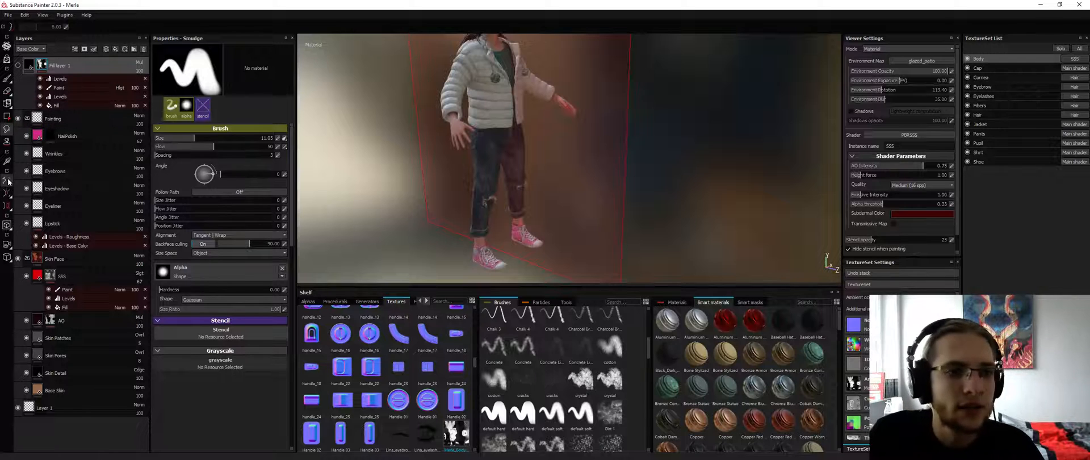
{"action": "left_click_drag", "start_coordinate": [571, 171], "coordinate": [514, 165], "text": "alt"}
{"action": "middle_click_drag", "start_coordinate": [514, 166], "coordinate": [522, 221], "text": "alt"}
{"action": "right_click_drag", "start_coordinate": [522, 221], "coordinate": [562, 105], "text": "alt"}
{"action": "left_click_drag", "start_coordinate": [562, 105], "coordinate": [460, 122], "text": "alt"}
{"action": "left_click", "coordinate": [1058, 50]}
{"action": "left_click_drag", "start_coordinate": [701, 100], "coordinate": [518, 123], "text": "alt"}
{"action": "right_click_drag", "start_coordinate": [518, 123], "coordinate": [535, 125], "text": "alt"}
{"action": "left_click_drag", "start_coordinate": [535, 126], "coordinate": [568, 139], "text": "alt"}
{"action": "middle_click_drag", "start_coordinate": [568, 140], "coordinate": [568, 94], "text": "alt"}
{"action": "right_click_drag", "start_coordinate": [569, 95], "coordinate": [539, 111], "text": "alt"}
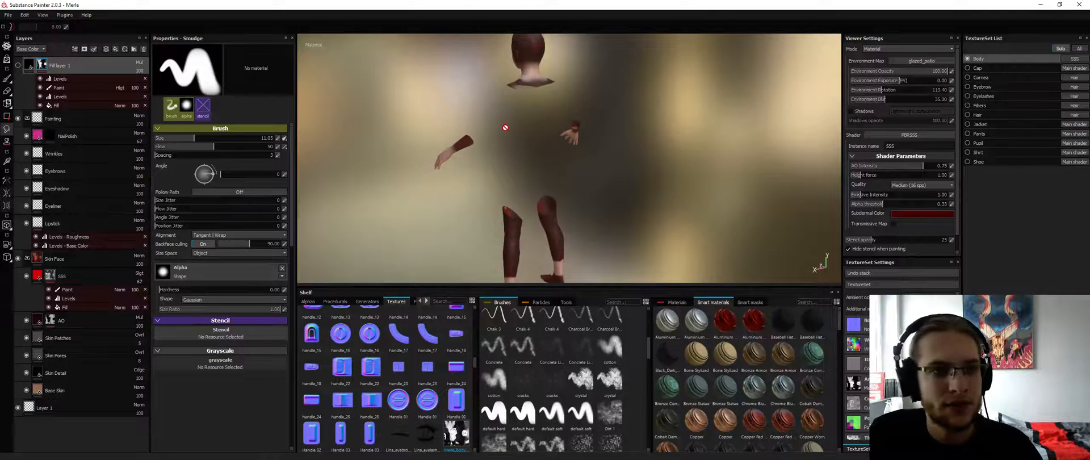
Expand the AO layer's mask effects and set its Fill effect's grayscale to Merle_Body_AmbientOcclusion_fixed
{"action": "left_click", "coordinate": [71, 279]}
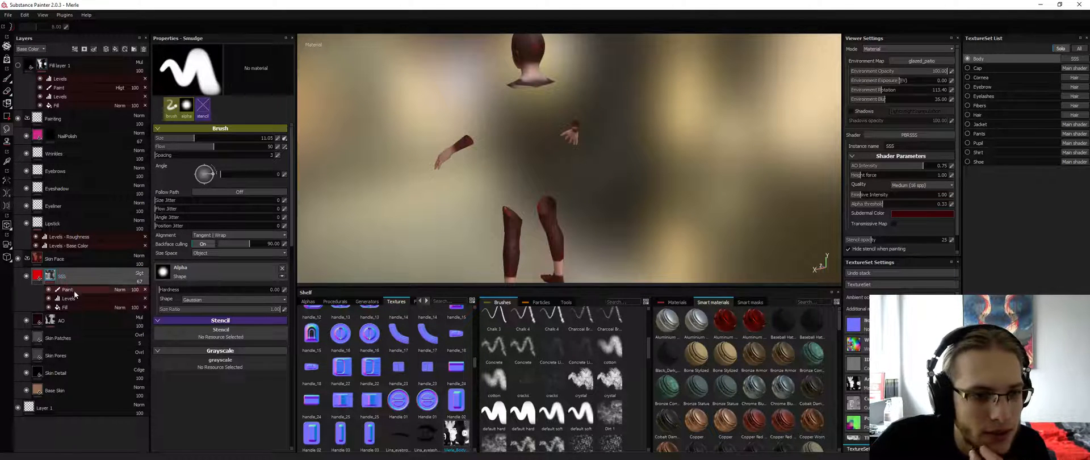
{"action": "left_click", "coordinate": [54, 321]}
{"action": "left_click", "coordinate": [62, 334]}
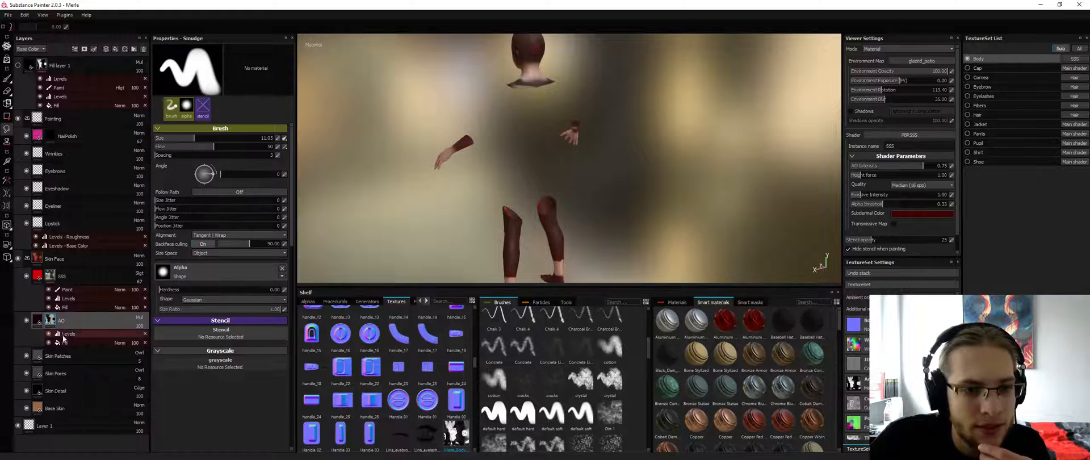
{"action": "left_click", "coordinate": [74, 342]}
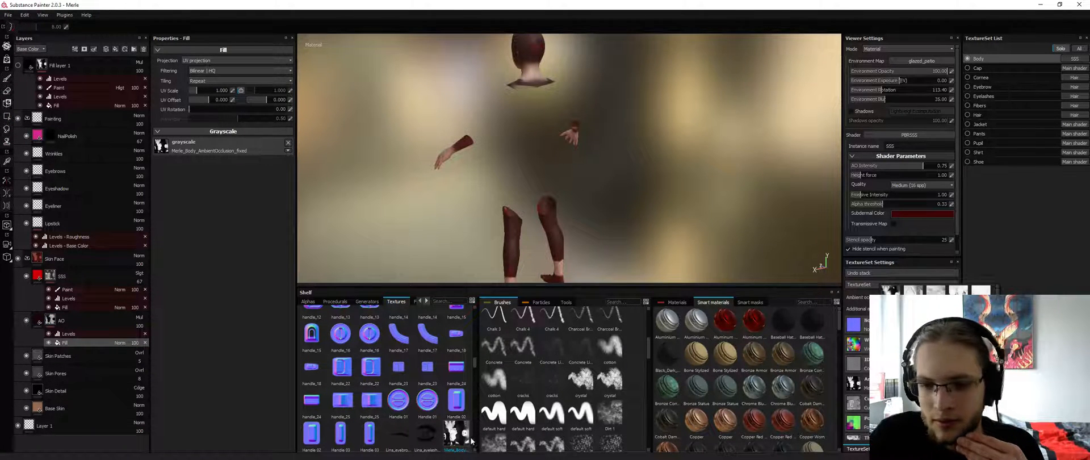
{"action": "left_click_drag", "start_coordinate": [471, 440], "coordinate": [219, 146]}
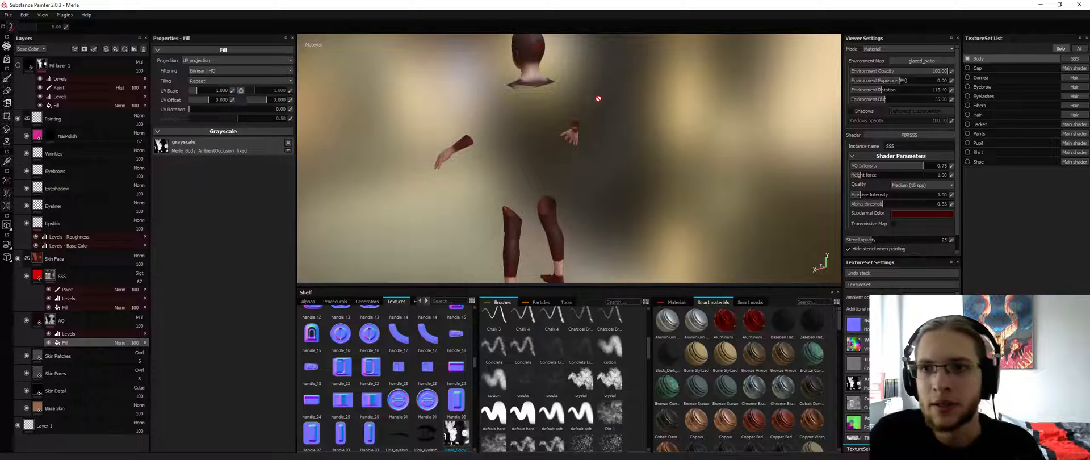
Inspect the Fill effect in the SSS layer's mask and examine the isolated body's head, neck and limbs from several angles
{"action": "left_click_drag", "start_coordinate": [506, 99], "coordinate": [552, 103], "text": "alt"}
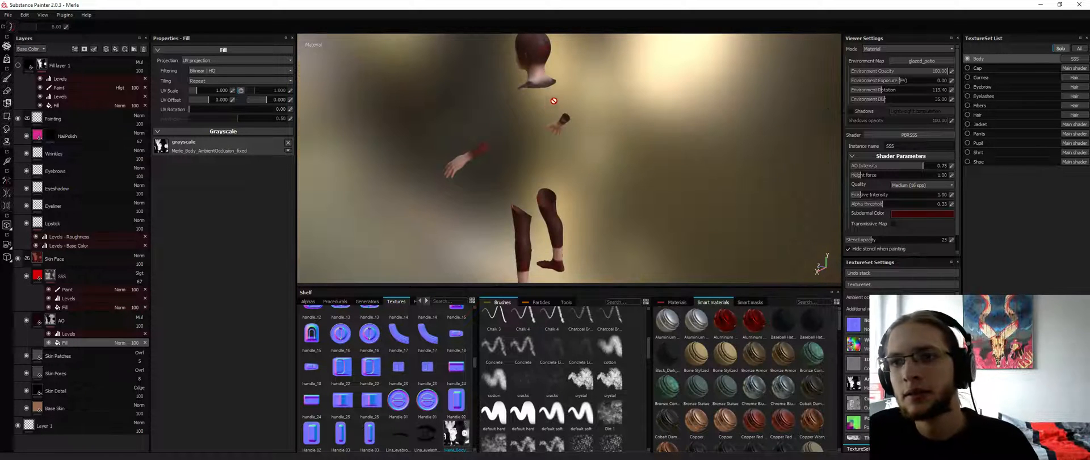
{"action": "left_click", "coordinate": [70, 307]}
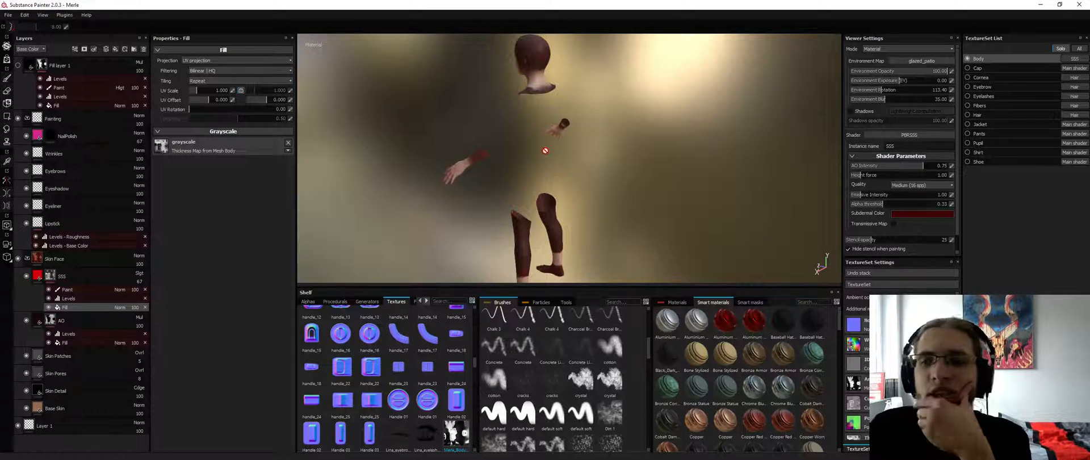
{"action": "left_click_drag", "start_coordinate": [459, 229], "coordinate": [575, 107], "text": "alt"}
{"action": "middle_click_drag", "start_coordinate": [525, 79], "coordinate": [536, 150], "text": "alt"}
{"action": "left_click_drag", "start_coordinate": [537, 150], "coordinate": [561, 196], "text": "alt"}
{"action": "right_click_drag", "start_coordinate": [561, 196], "coordinate": [572, 263], "text": "alt"}
{"action": "left_click_drag", "start_coordinate": [572, 228], "coordinate": [487, 195], "text": "alt"}
{"action": "middle_click_drag", "start_coordinate": [486, 195], "coordinate": [501, 173], "text": "alt"}
{"action": "right_click_drag", "start_coordinate": [501, 173], "coordinate": [506, 269], "text": "alt"}
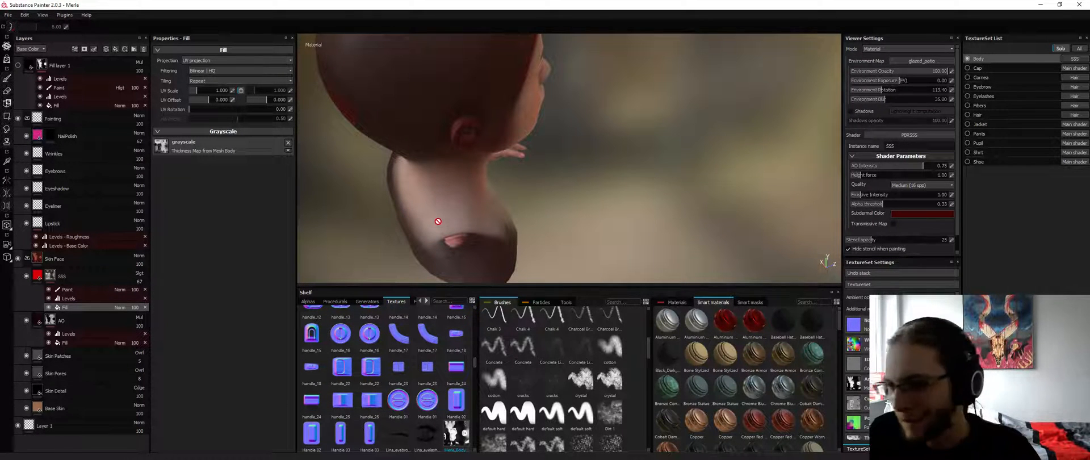
{"action": "left_click_drag", "start_coordinate": [437, 217], "coordinate": [469, 210], "text": "alt"}
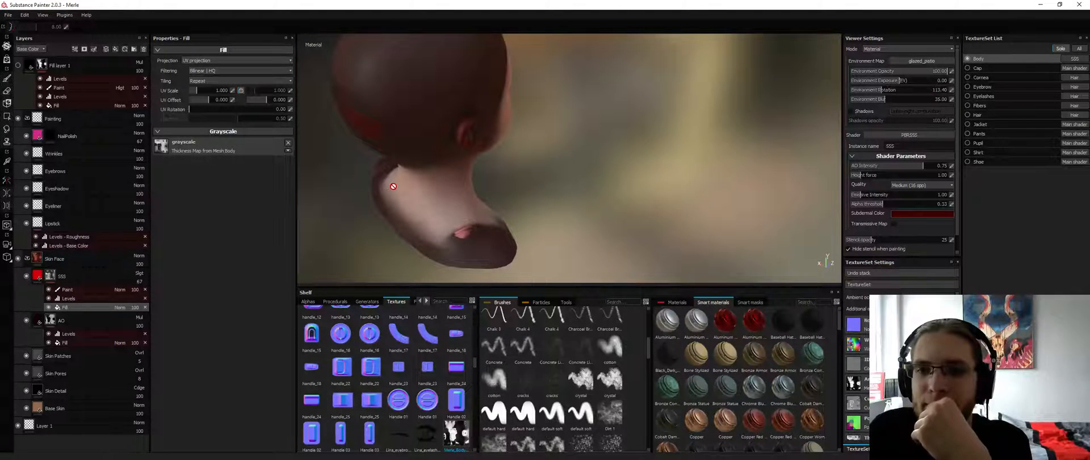
Display all texture sets again and examine the face, neck and collar from the front
{"action": "left_click", "coordinate": [1063, 50]}
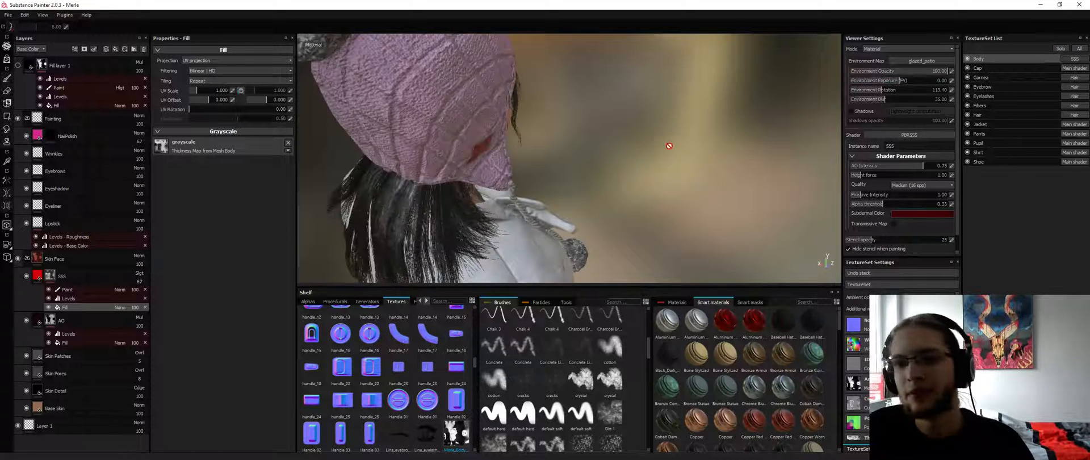
{"action": "left_click_drag", "start_coordinate": [337, 143], "coordinate": [608, 199], "text": "alt"}
{"action": "right_click_drag", "start_coordinate": [608, 199], "coordinate": [548, 128], "text": "alt"}
{"action": "left_click_drag", "start_coordinate": [548, 128], "coordinate": [455, 121], "text": "alt"}
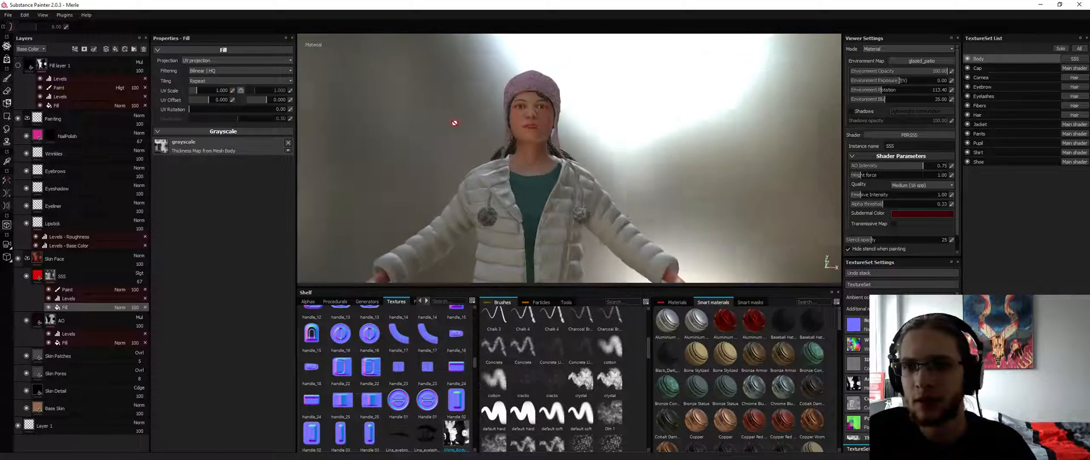
{"action": "right_click_drag", "start_coordinate": [528, 124], "coordinate": [532, 293], "text": "alt"}
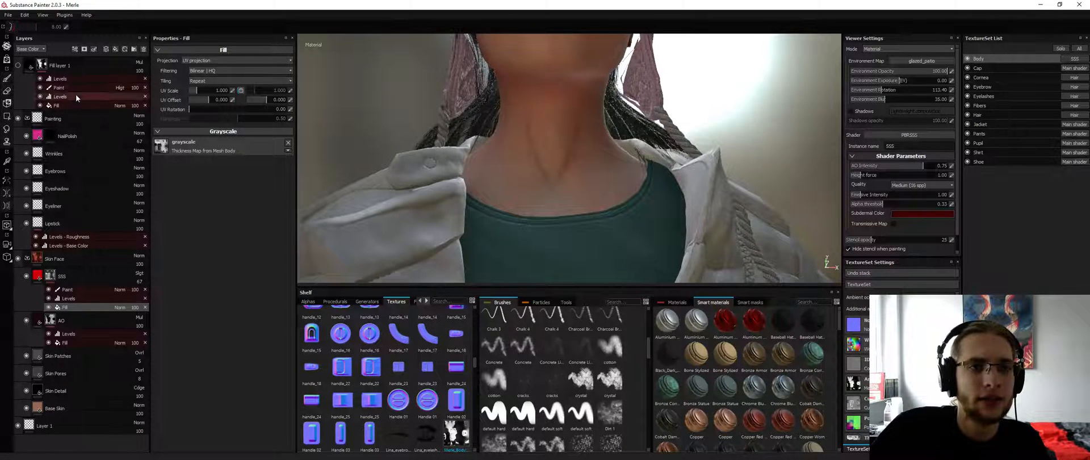
Select the Paint effect in Fill layer 1's mask, show the layer and hide the Levels effect above the Paint effect
{"action": "left_click", "coordinate": [59, 88]}
{"action": "left_click", "coordinate": [18, 65]}
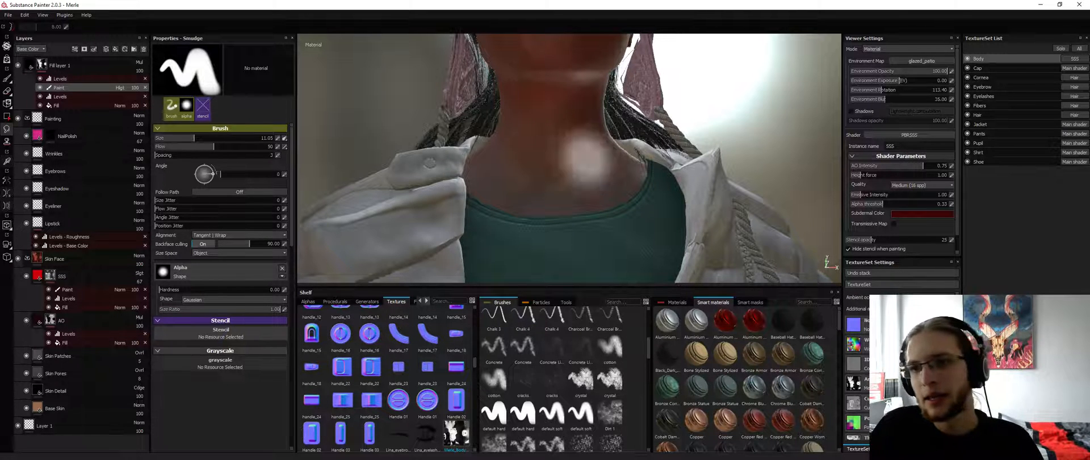
{"action": "mouse_move", "coordinate": [578, 148]}
{"action": "left_mouse_down", "text": "alt"}
{"action": "mouse_move", "coordinate": [590, 142]}
{"action": "mouse_move", "coordinate": [557, 144]}
{"action": "left_mouse_up", "text": "alt"}
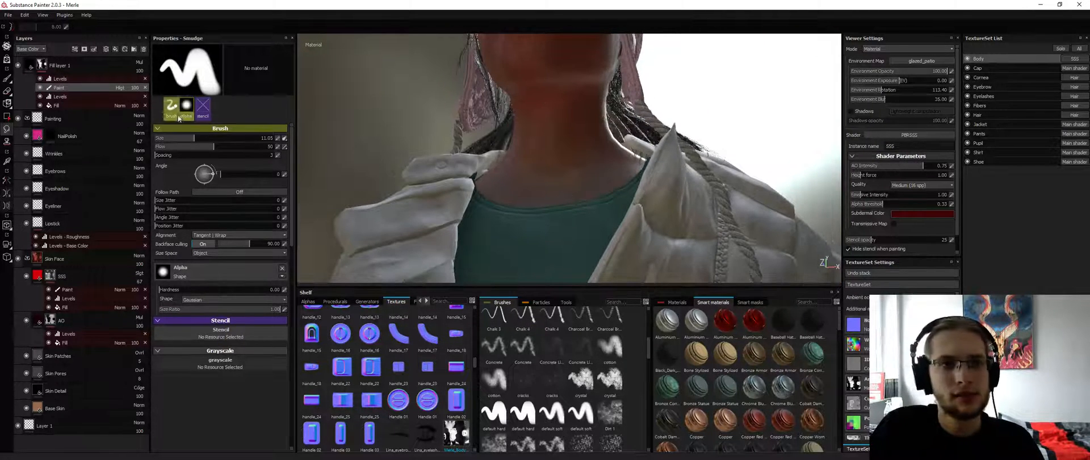
{"action": "left_click", "coordinate": [40, 79]}
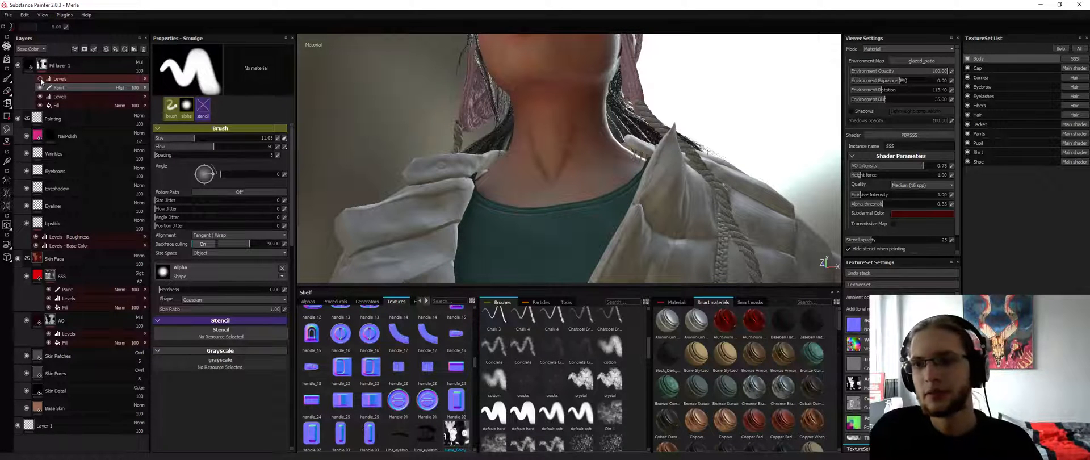
{"action": "left_click_drag", "start_coordinate": [537, 136], "coordinate": [528, 164], "text": "alt"}
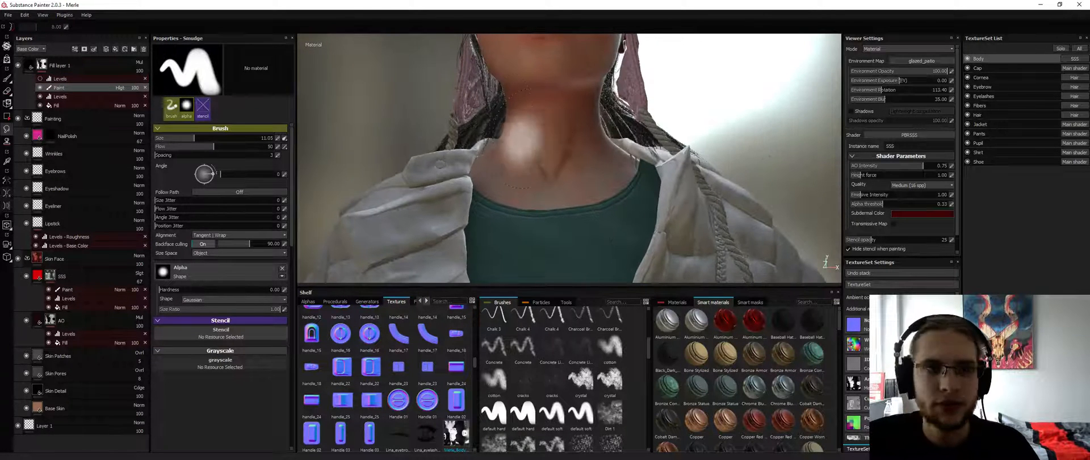
Prepare a black Paint brush with size 3.51 and hardness 0.02, comparing the neck with and without the clothing
{"action": "key", "text": "alt+q"}
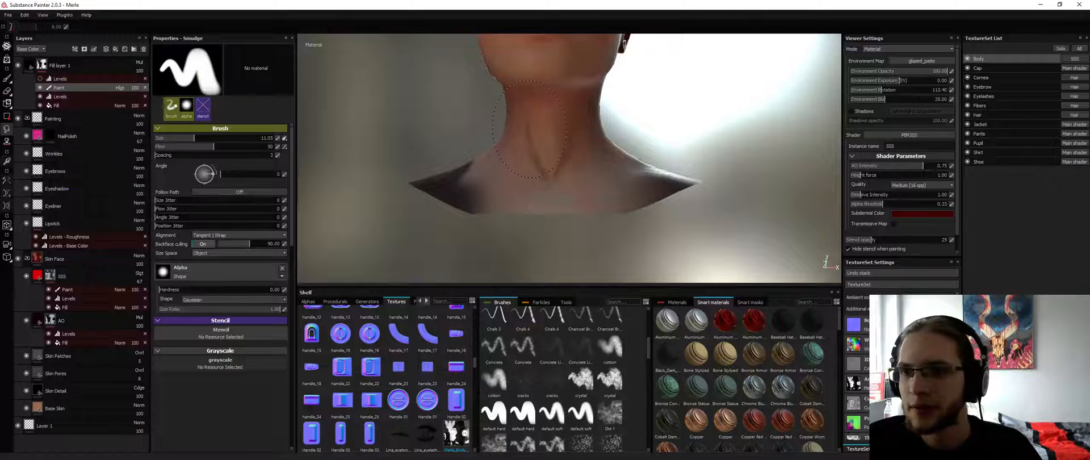
{"action": "key", "text": "alt+q"}
{"action": "key", "text": "1"}
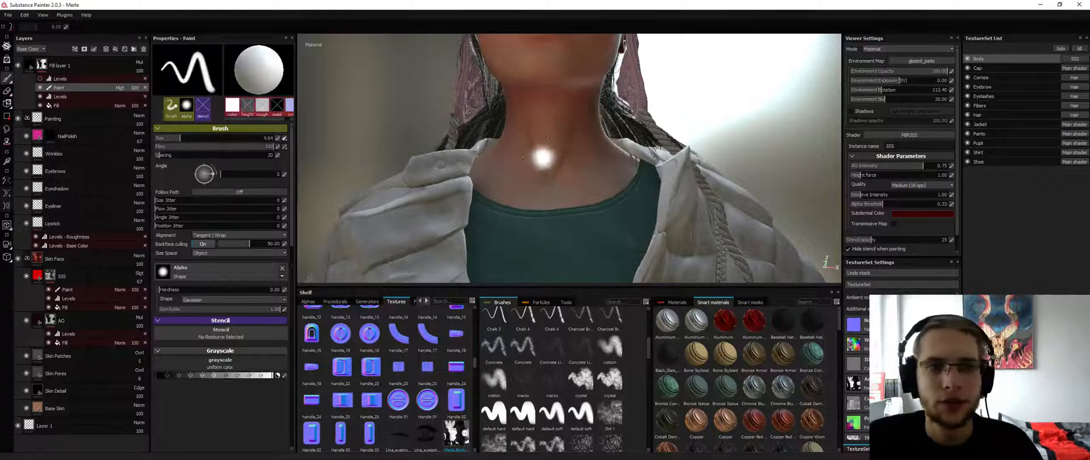
{"action": "key", "text": "alt+q"}
{"action": "key", "text": "alt+q"}
{"action": "key", "text": "alt+q"}
{"action": "key", "text": "x"}
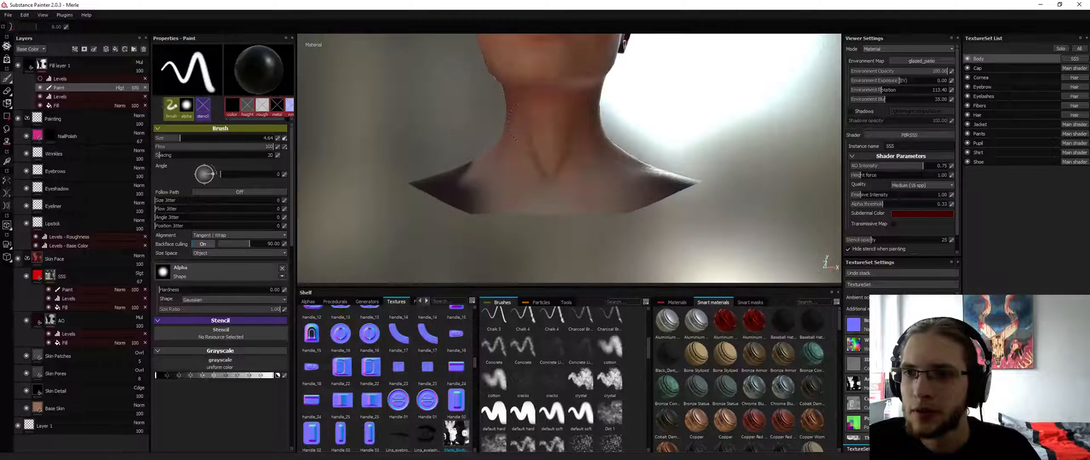
{"action": "key", "text": "alt+q"}
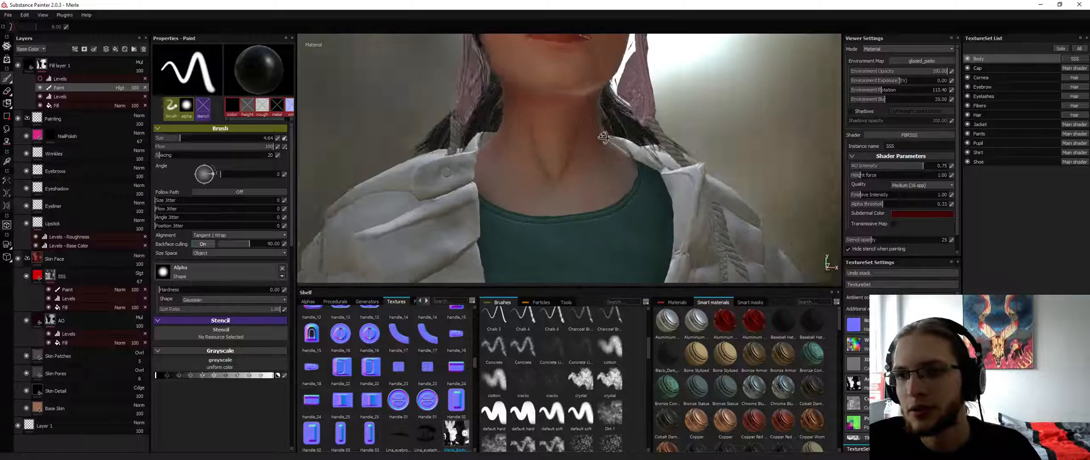
{"action": "left_click_drag", "start_coordinate": [558, 134], "coordinate": [560, 143], "text": "alt"}
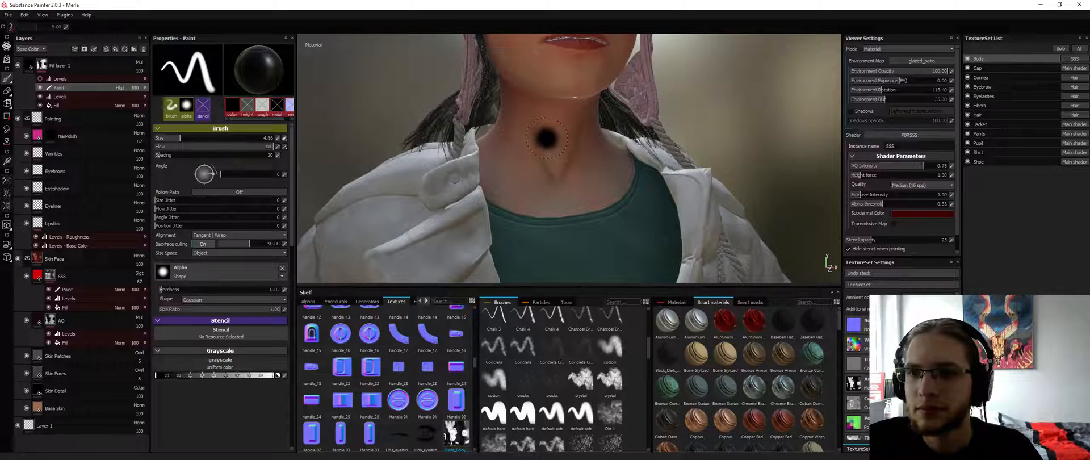
{"action": "right_click_drag", "start_coordinate": [547, 138], "coordinate": [540, 138], "text": "ctrl"}
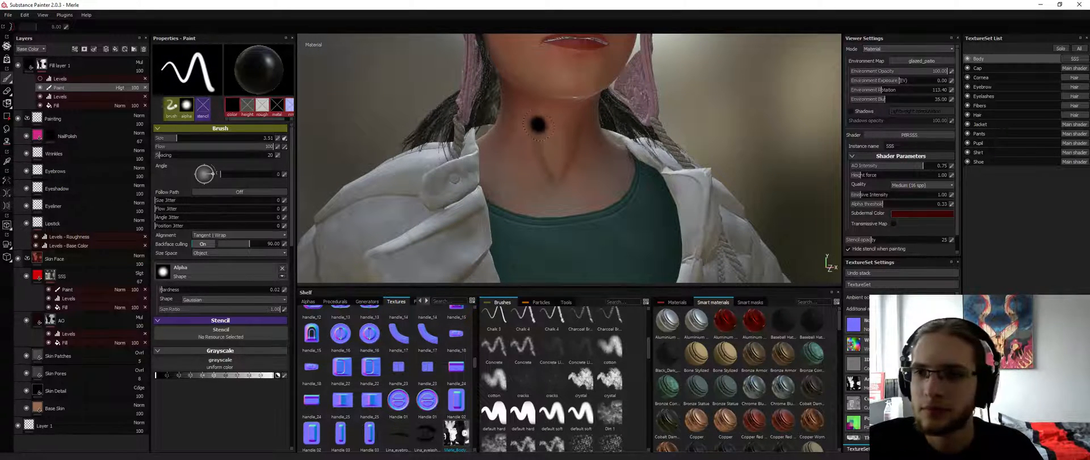
{"action": "key", "text": "alt+q"}
{"action": "key", "text": "alt+q"}
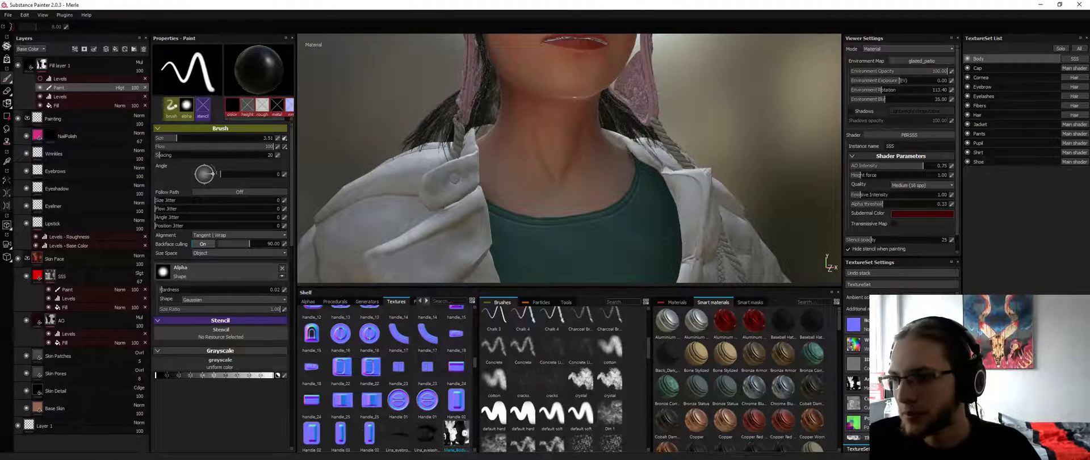
Remove the Body texture set's ambient occlusion map, undoing and redoing the removal to compare the neck shading
{"action": "left_click", "coordinate": [952, 380]}
{"action": "left_click_drag", "start_coordinate": [539, 136], "coordinate": [535, 120], "text": "alt"}
{"action": "key", "text": "ctrl+z"}
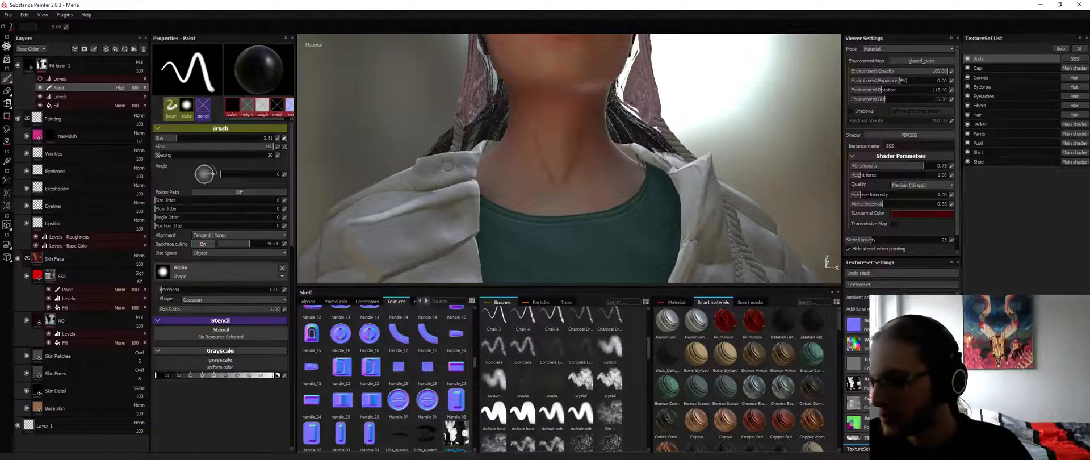
{"action": "key", "text": "ctrl+y"}
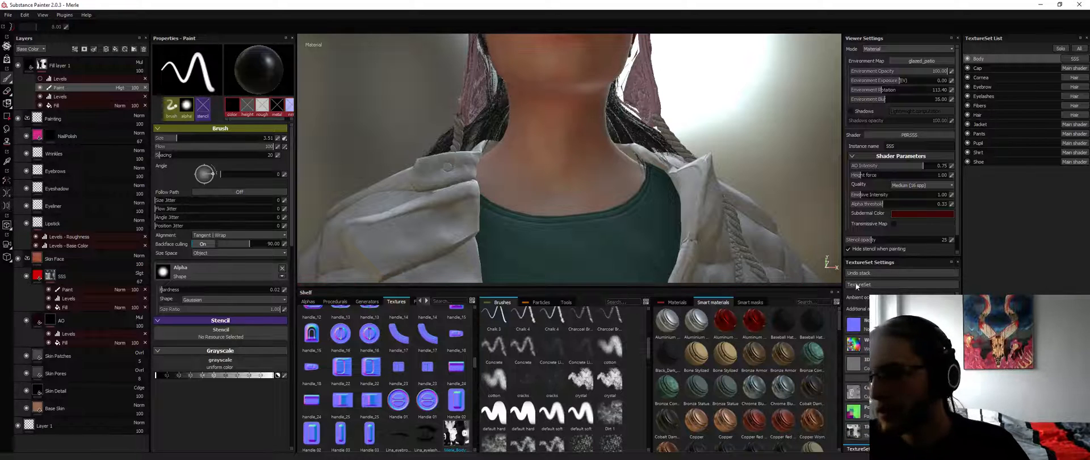
{"action": "left_click_drag", "start_coordinate": [511, 142], "coordinate": [536, 147], "text": "alt"}
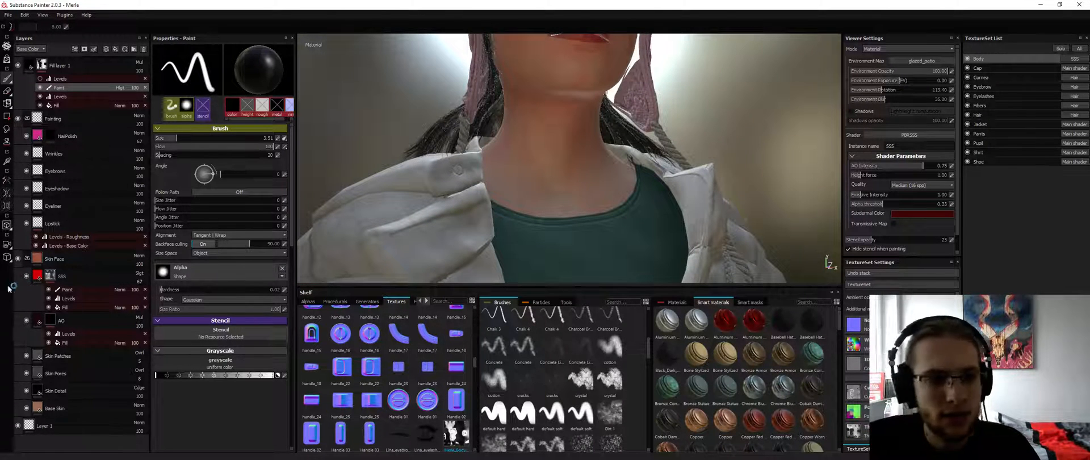
Switch to the Smudge tool and compare the character's skin shading with and without the clothing
{"action": "left_click", "coordinate": [7, 142]}
{"action": "key", "text": "alt+q"}
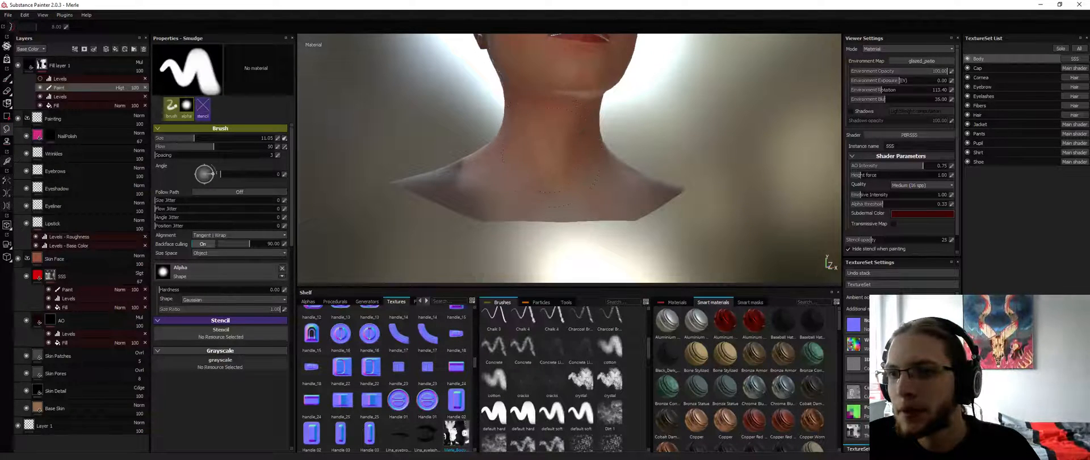
{"action": "key", "text": "alt+q"}
{"action": "left_click_drag", "start_coordinate": [563, 154], "coordinate": [392, 122], "text": "alt"}
{"action": "left_click_drag", "start_coordinate": [413, 81], "coordinate": [404, 93], "text": "alt"}
{"action": "right_click_drag", "start_coordinate": [405, 93], "coordinate": [372, 65], "text": "alt"}
{"action": "left_click_drag", "start_coordinate": [371, 65], "coordinate": [384, 48], "text": "alt"}
{"action": "middle_click_drag", "start_coordinate": [381, 84], "coordinate": [403, 115], "text": "alt"}
{"action": "key", "text": "alt+q"}
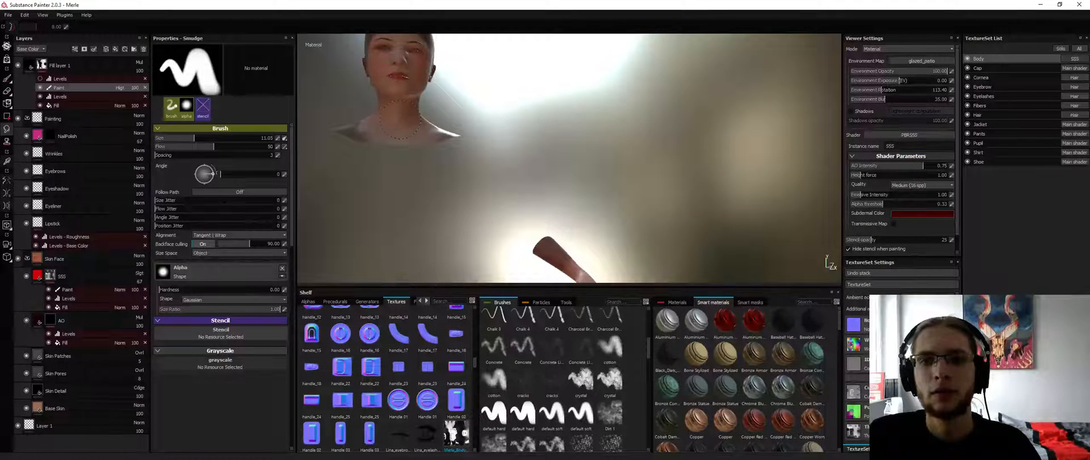
{"action": "key", "text": "alt+q"}
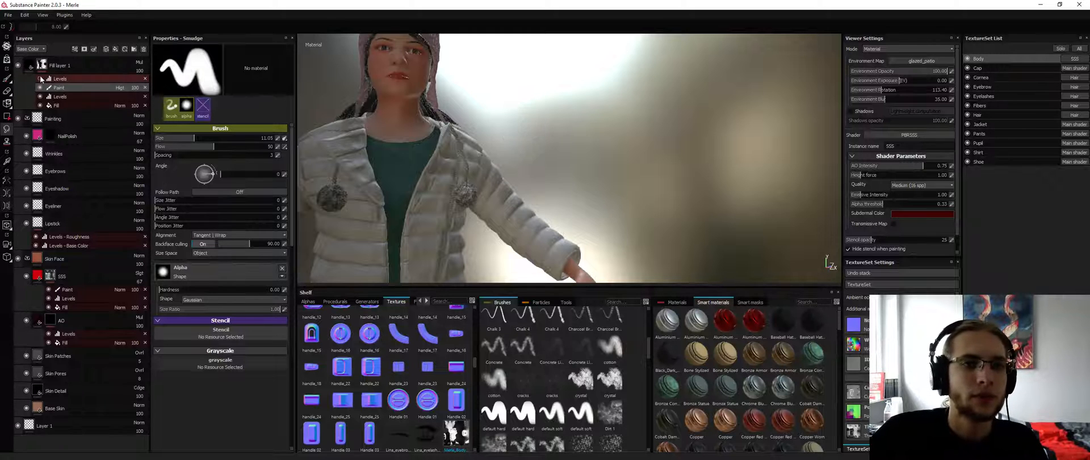
Export Fill layer 1's mask over Merle_Body_AmbientOcclusion_fixed.png and assign that texture as the Body texture set's ambient occlusion map
{"action": "right_click", "coordinate": [39, 66]}
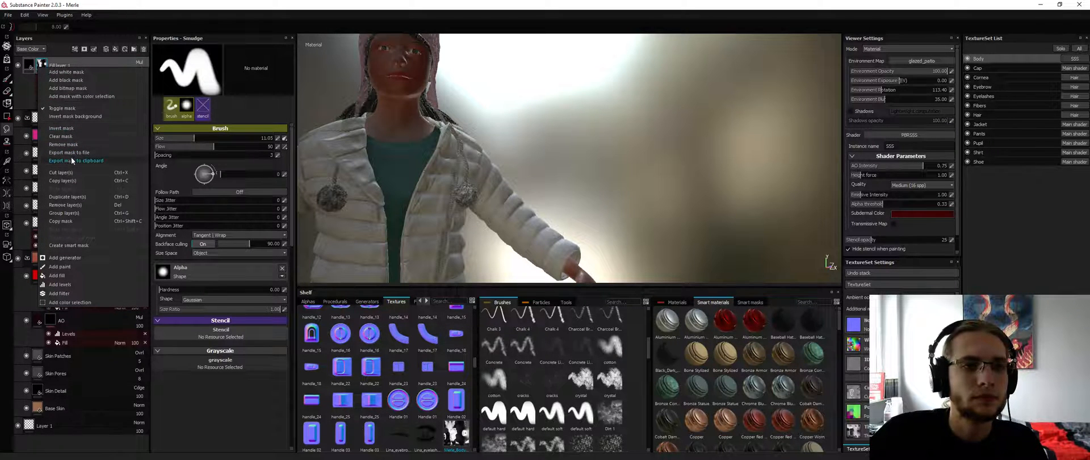
{"action": "left_click", "coordinate": [69, 153]}
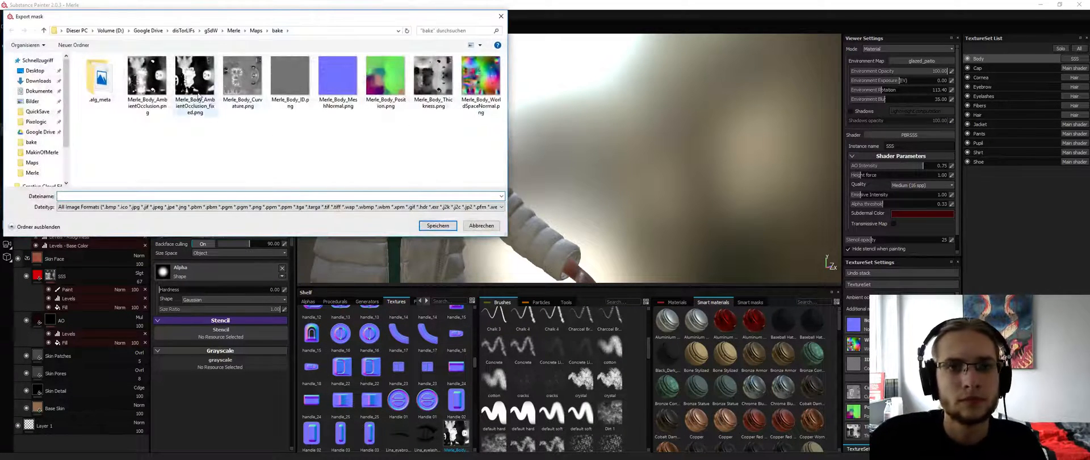
{"action": "double_click", "coordinate": [199, 97]}
{"action": "left_click", "coordinate": [576, 235]}
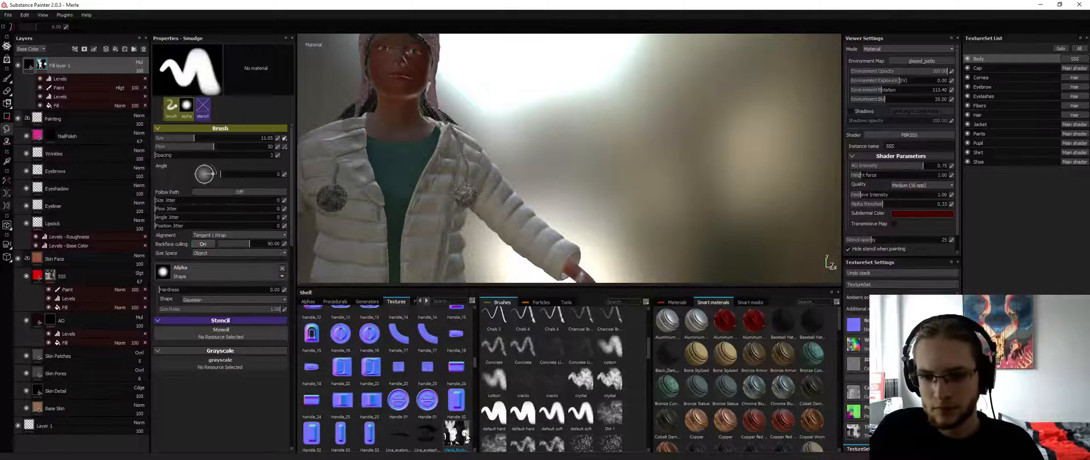
{"action": "left_click_drag", "start_coordinate": [456, 434], "coordinate": [870, 378]}
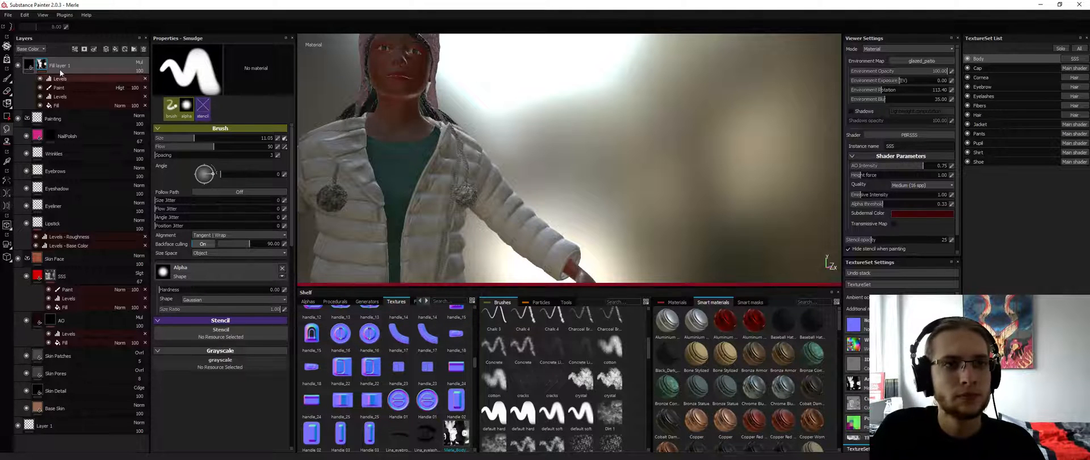
Hide Fill layer 1 and examine the clothed character's skin shading, from the face and hands down to the ripped knees
{"action": "left_click", "coordinate": [18, 67]}
{"action": "left_click_drag", "start_coordinate": [462, 108], "coordinate": [540, 131], "text": "alt"}
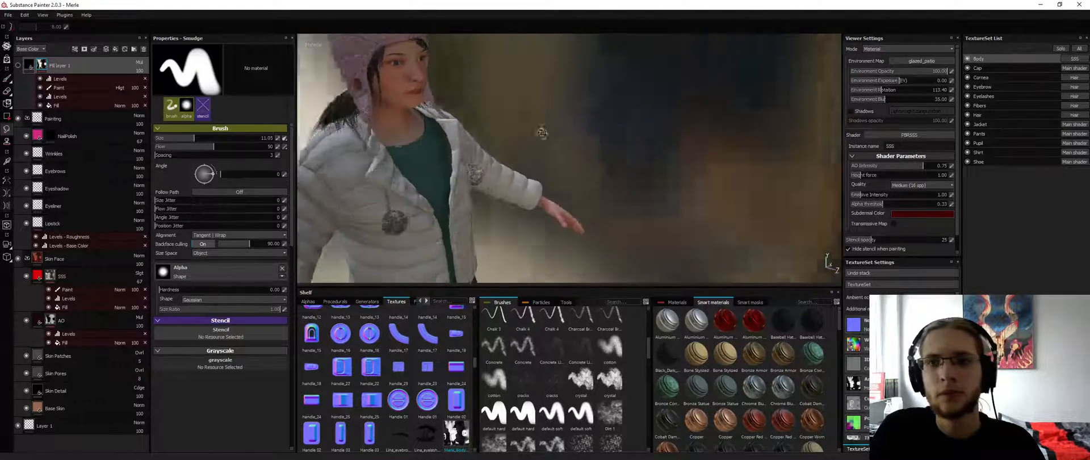
{"action": "right_click_drag", "start_coordinate": [540, 131], "coordinate": [486, 143], "text": "alt"}
{"action": "left_click_drag", "start_coordinate": [487, 143], "coordinate": [412, 125], "text": "alt"}
{"action": "middle_click_drag", "start_coordinate": [412, 125], "coordinate": [524, 119], "text": "alt"}
{"action": "right_click_drag", "start_coordinate": [524, 119], "coordinate": [468, 116], "text": "shift"}
{"action": "left_click_drag", "start_coordinate": [468, 115], "coordinate": [523, 127], "text": "alt"}
{"action": "middle_click_drag", "start_coordinate": [534, 218], "coordinate": [523, 103], "text": "alt"}
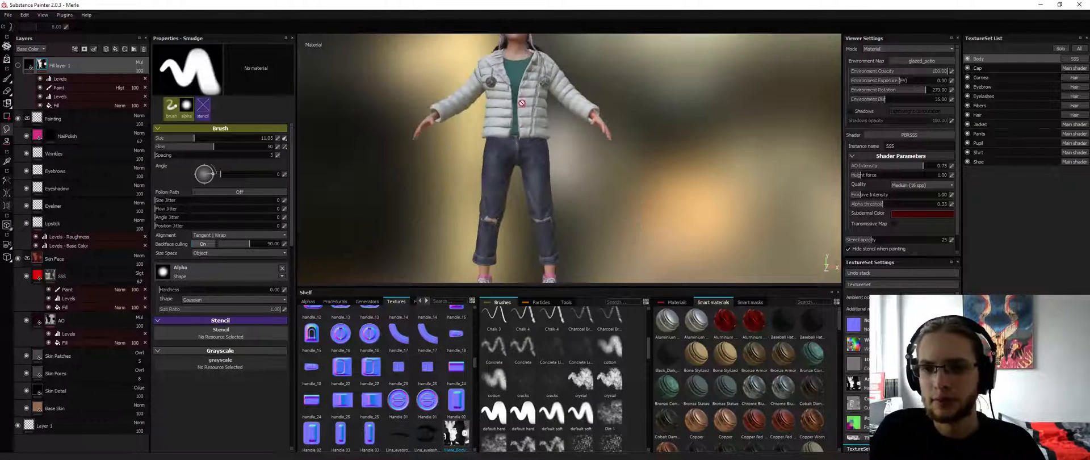
{"action": "middle_click_drag", "start_coordinate": [523, 143], "coordinate": [520, 85], "text": "alt"}
{"action": "right_click_drag", "start_coordinate": [514, 79], "coordinate": [507, 250], "text": "alt"}
{"action": "left_click_drag", "start_coordinate": [507, 250], "coordinate": [533, 148], "text": "alt"}
{"action": "right_click_drag", "start_coordinate": [533, 147], "coordinate": [514, 227], "text": "alt"}
{"action": "left_click_drag", "start_coordinate": [514, 227], "coordinate": [520, 178], "text": "alt"}
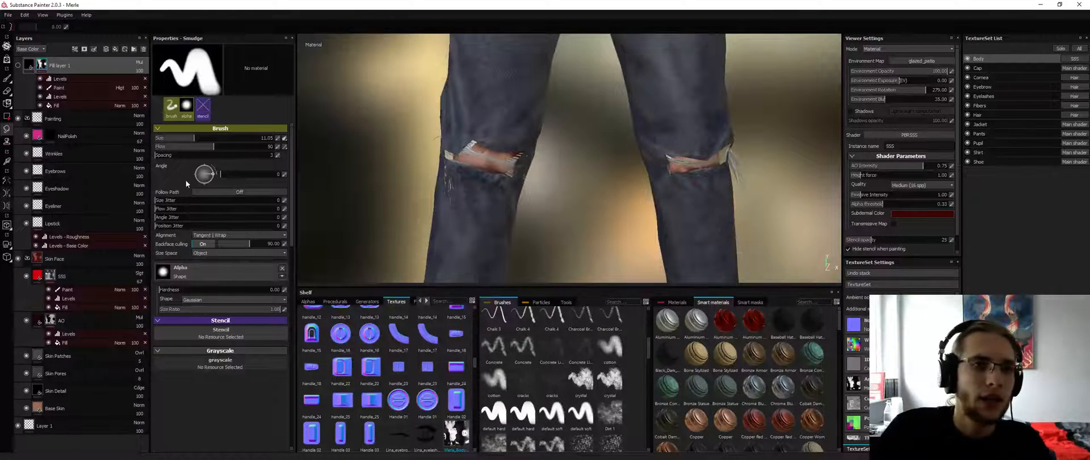
Search the textures for "thick", use the Body thickness map as the Fill source in Fill layer 1's mask, and show the layer
{"action": "left_click", "coordinate": [108, 104]}
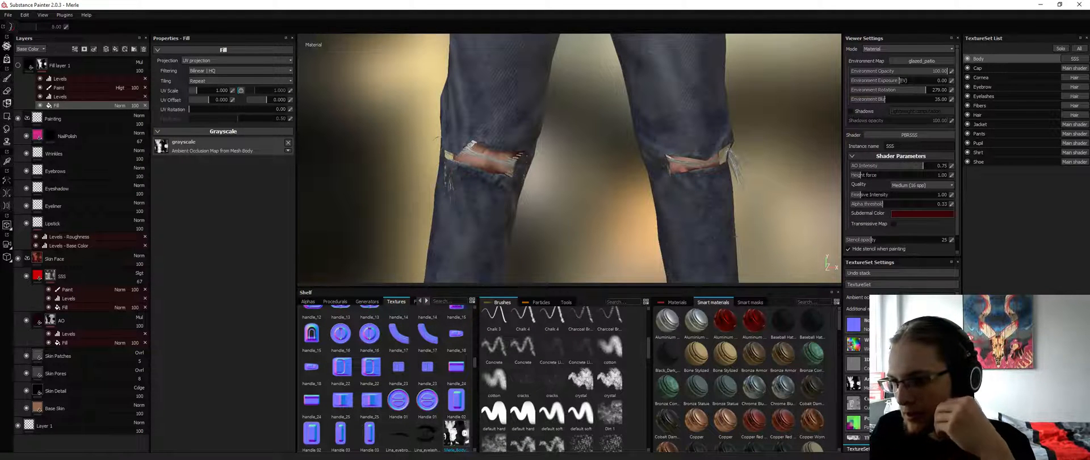
{"action": "scroll", "coordinate": [454, 431], "scroll_direction": "down", "scroll_amount": 3}
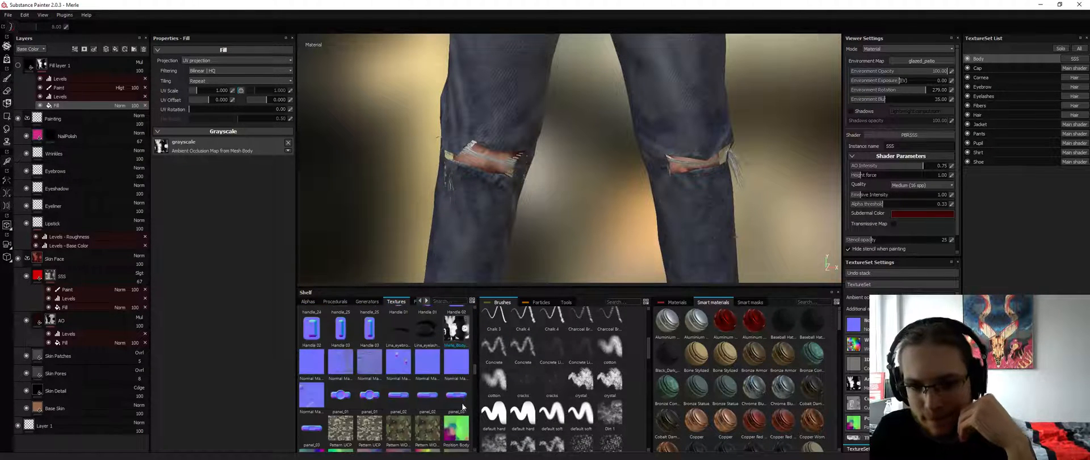
{"action": "left_click_drag", "start_coordinate": [475, 372], "coordinate": [473, 311]}
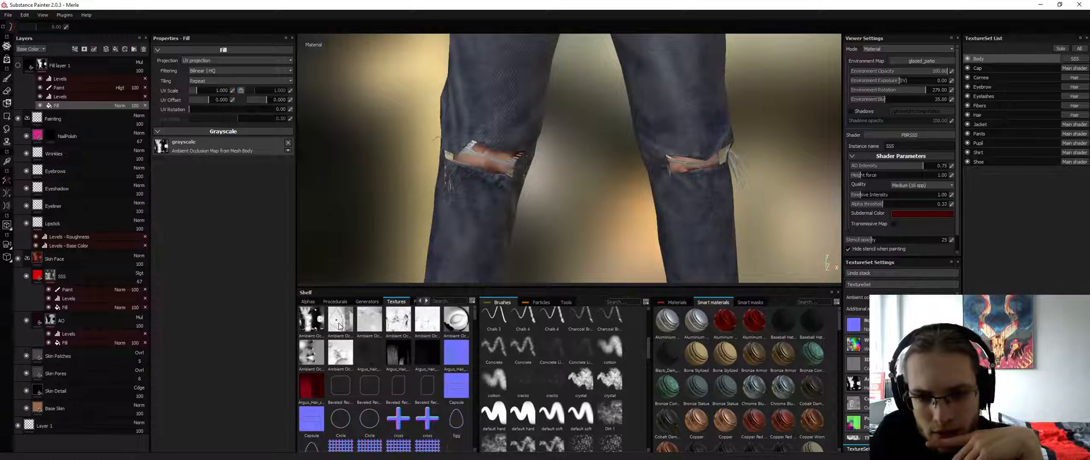
{"action": "type", "text": "thick"}
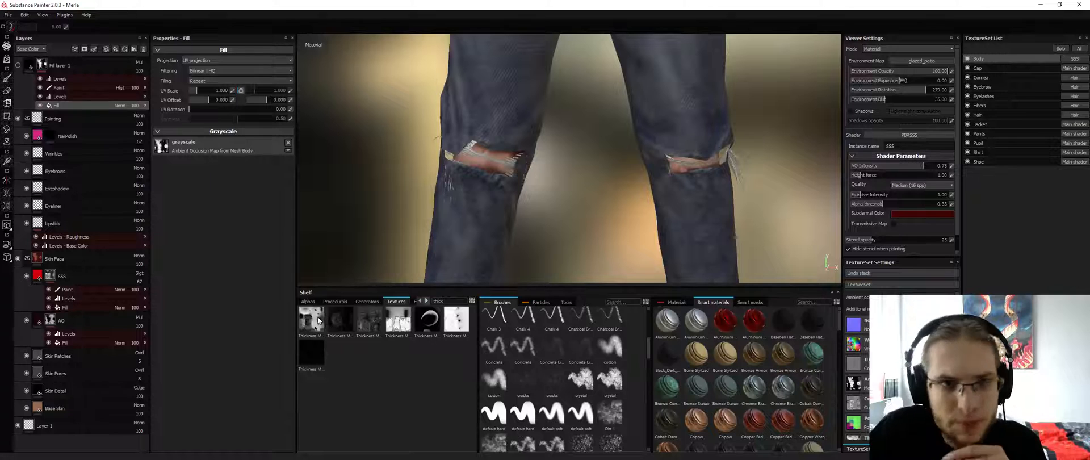
{"action": "left_click_drag", "start_coordinate": [318, 321], "coordinate": [195, 142]}
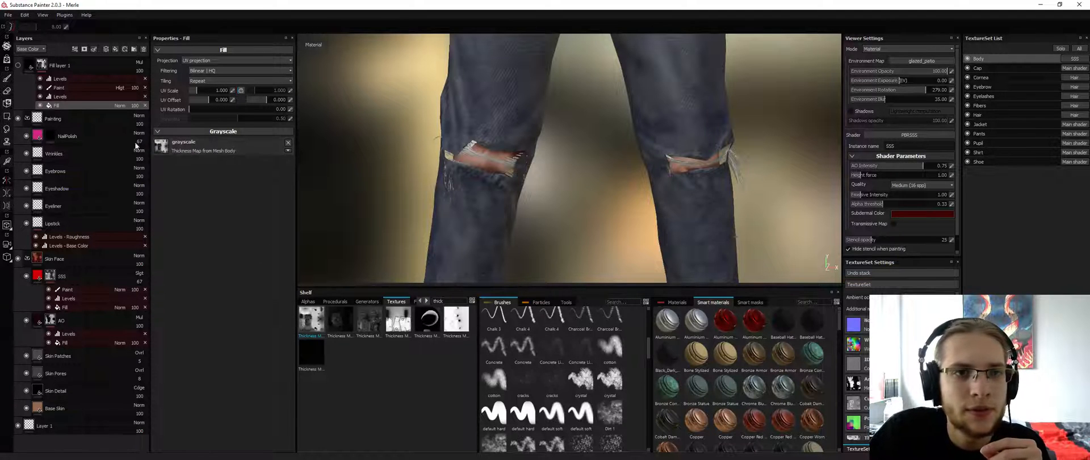
{"action": "left_click", "coordinate": [20, 65]}
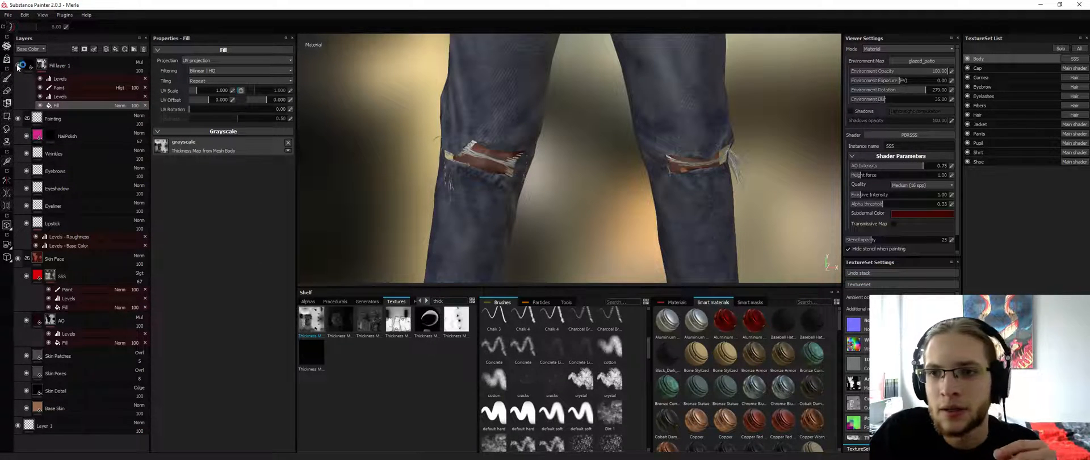
Isolate the Body texture set and examine the mask's effect on the thighs, knees, shins and feet
{"action": "left_click", "coordinate": [1061, 49]}
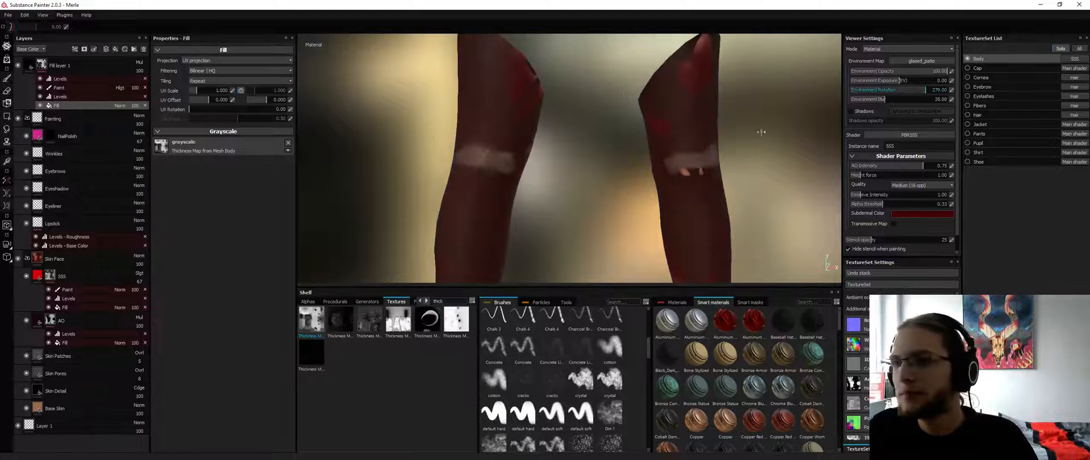
{"action": "right_click_drag", "start_coordinate": [653, 183], "coordinate": [596, 70], "text": "alt"}
{"action": "middle_click_drag", "start_coordinate": [668, 199], "coordinate": [640, 128], "text": "alt"}
{"action": "left_click_drag", "start_coordinate": [634, 150], "coordinate": [582, 154], "text": "alt"}
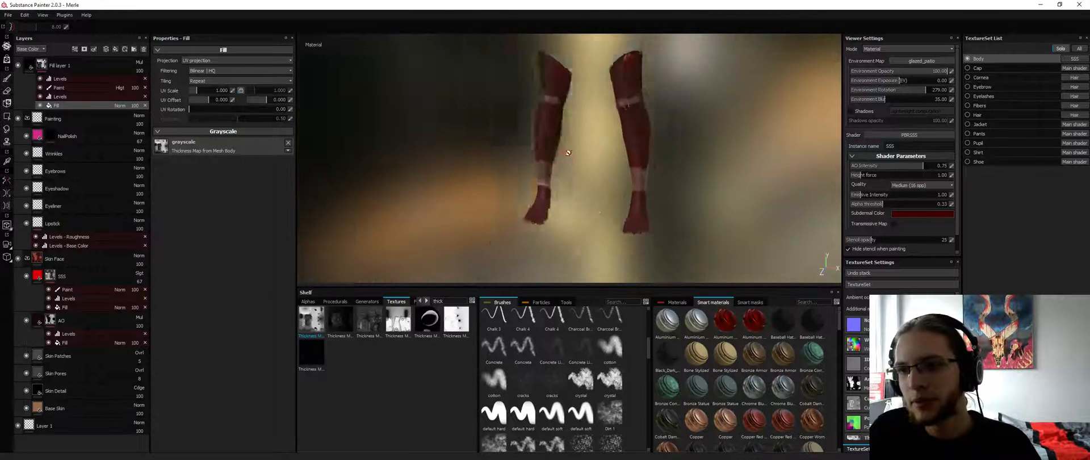
{"action": "right_click_drag", "start_coordinate": [568, 111], "coordinate": [563, 151], "text": "alt"}
{"action": "left_click_drag", "start_coordinate": [562, 151], "coordinate": [583, 135], "text": "alt"}
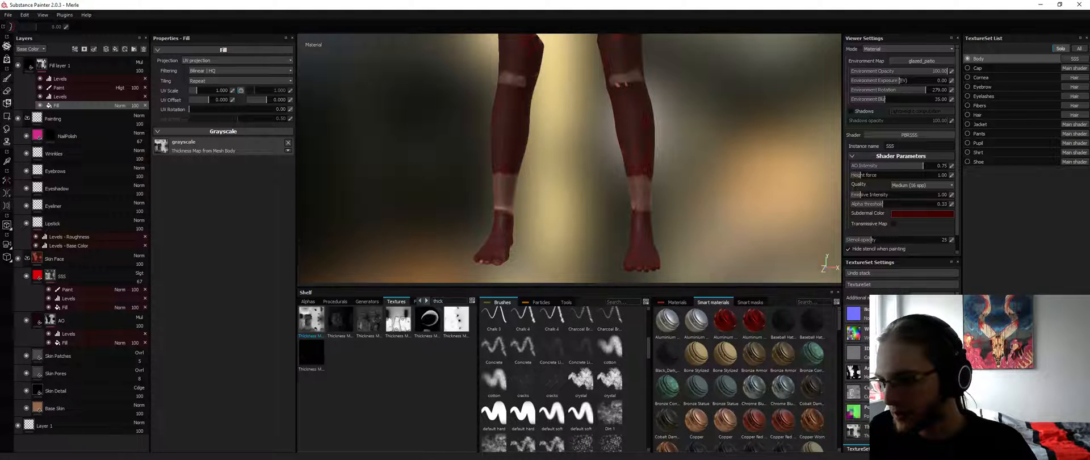
{"action": "left_click_drag", "start_coordinate": [547, 128], "coordinate": [533, 77], "text": "alt"}
{"action": "middle_click_drag", "start_coordinate": [534, 77], "coordinate": [541, 118], "text": "alt"}
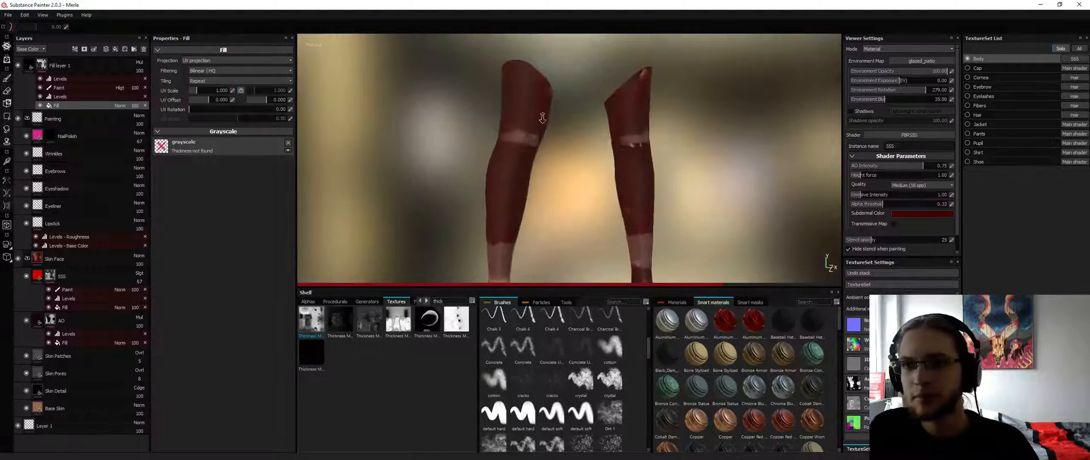
{"action": "right_click_drag", "start_coordinate": [541, 118], "coordinate": [537, 102], "text": "alt"}
{"action": "left_click_drag", "start_coordinate": [537, 103], "coordinate": [639, 159], "text": "alt"}
{"action": "right_click_drag", "start_coordinate": [638, 159], "coordinate": [668, 223], "text": "alt"}
{"action": "scroll", "coordinate": [658, 193], "scroll_direction": "down", "scroll_amount": 1}
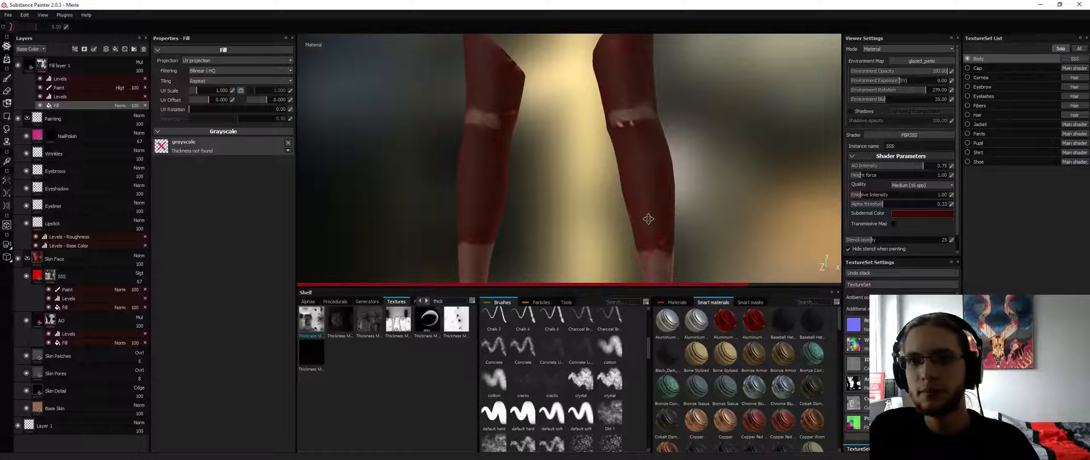
{"action": "middle_click_drag", "start_coordinate": [648, 221], "coordinate": [655, 318], "text": "alt"}
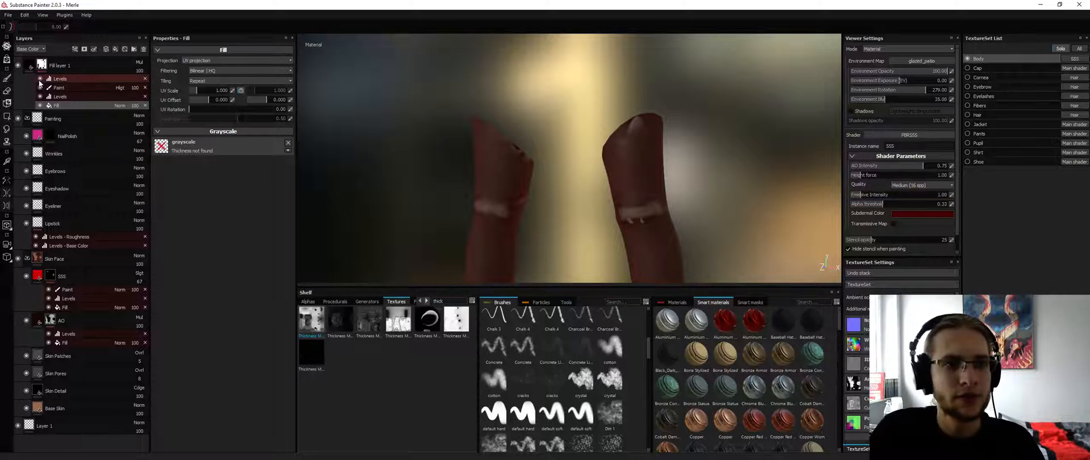
Select the Paint effect in Fill layer 1's mask and load the default soft brush for smudging at size 6.56
{"action": "left_click", "coordinate": [63, 89]}
{"action": "left_click_drag", "start_coordinate": [647, 113], "coordinate": [626, 110], "text": "alt"}
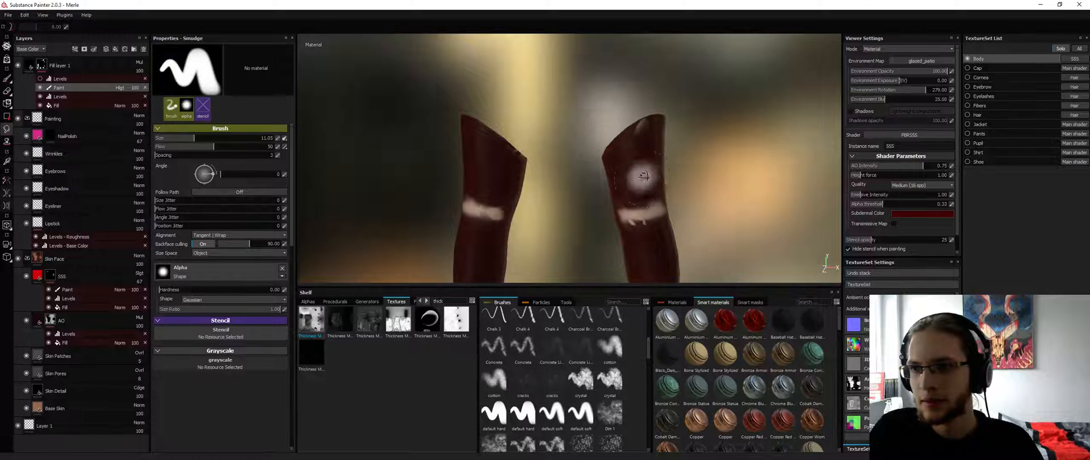
{"action": "left_click_drag", "start_coordinate": [645, 175], "coordinate": [654, 138], "text": "alt"}
{"action": "middle_click_drag", "start_coordinate": [654, 138], "coordinate": [636, 97], "text": "alt"}
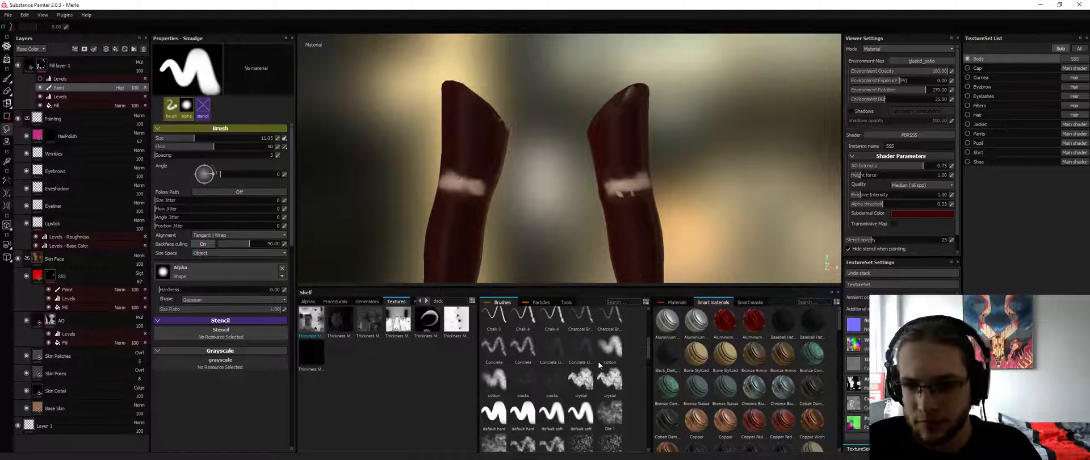
{"action": "left_click", "coordinate": [552, 412]}
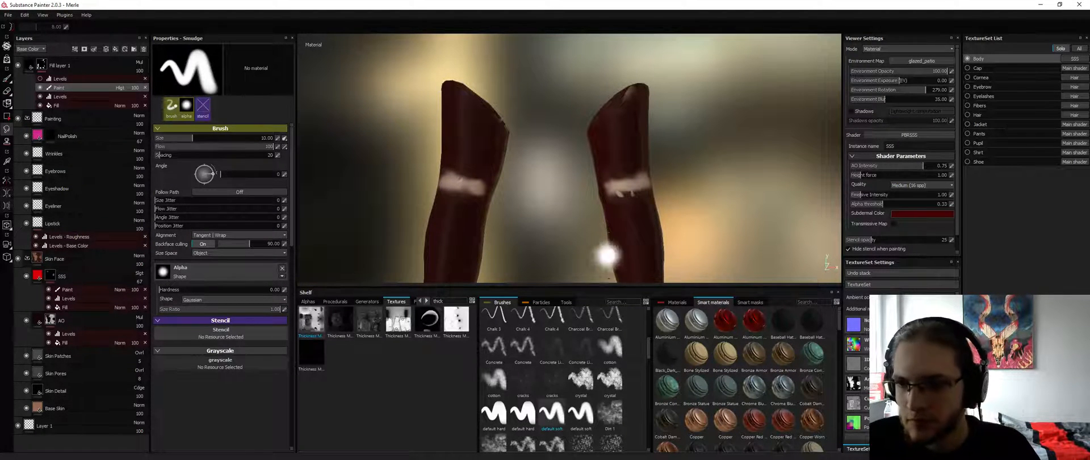
{"action": "left_click_drag", "start_coordinate": [640, 199], "coordinate": [626, 193]}
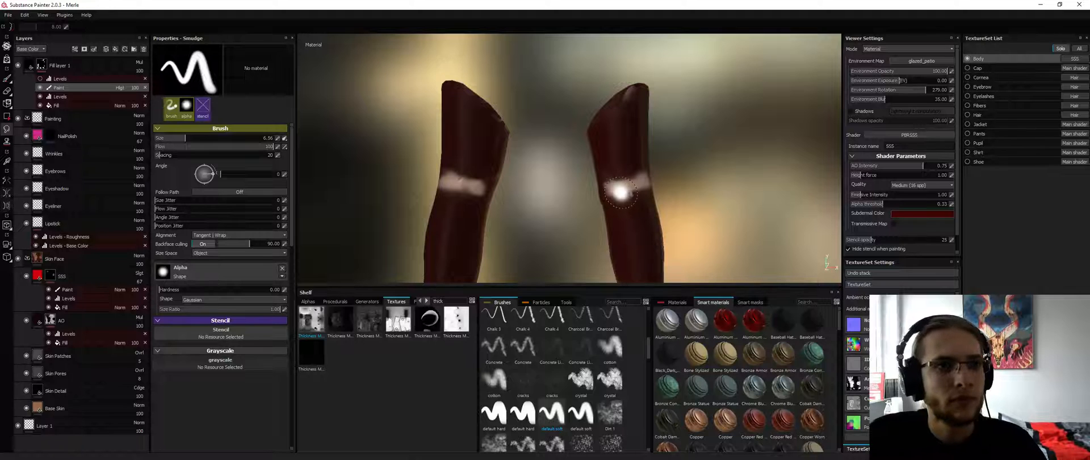
Switch to the Paint tool with white as the grayscale value and inspect the knees from several angles
{"action": "key", "text": "1"}
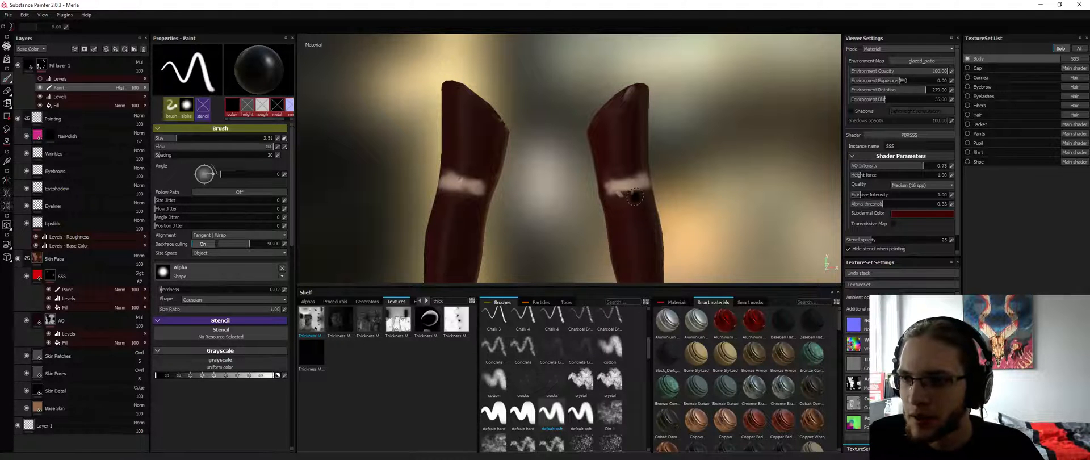
{"action": "key", "text": "x"}
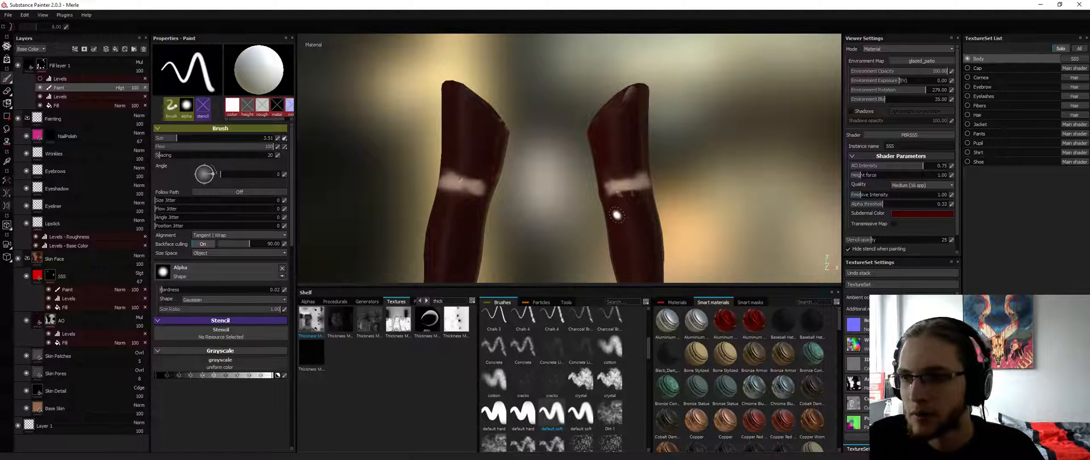
{"action": "mouse_move", "coordinate": [619, 218]}
{"action": "left_mouse_down", "text": "alt"}
{"action": "mouse_move", "coordinate": [625, 206]}
{"action": "mouse_move", "coordinate": [670, 210]}
{"action": "left_mouse_up", "text": "alt"}
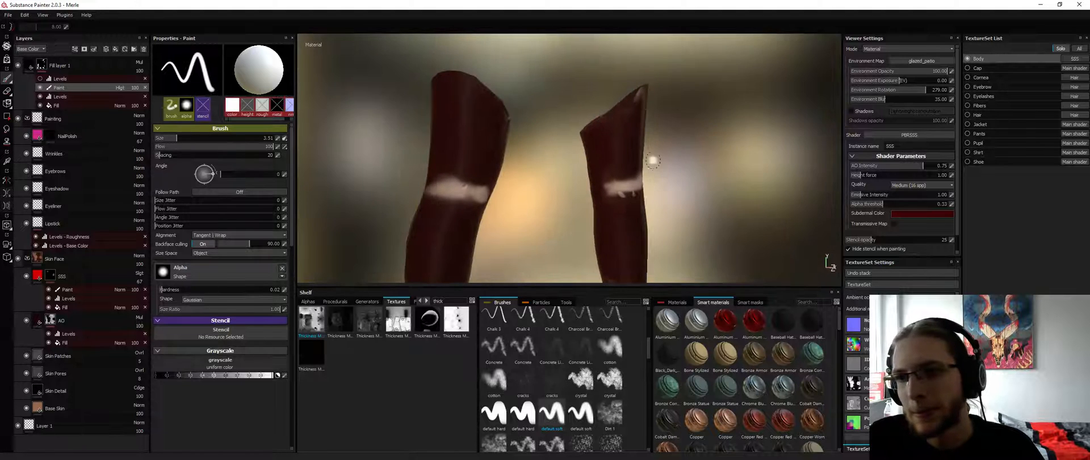
{"action": "mouse_move", "coordinate": [647, 104]}
{"action": "left_mouse_down", "text": "alt"}
{"action": "mouse_move", "coordinate": [559, 105]}
{"action": "mouse_move", "coordinate": [620, 105]}
{"action": "left_mouse_up", "text": "alt"}
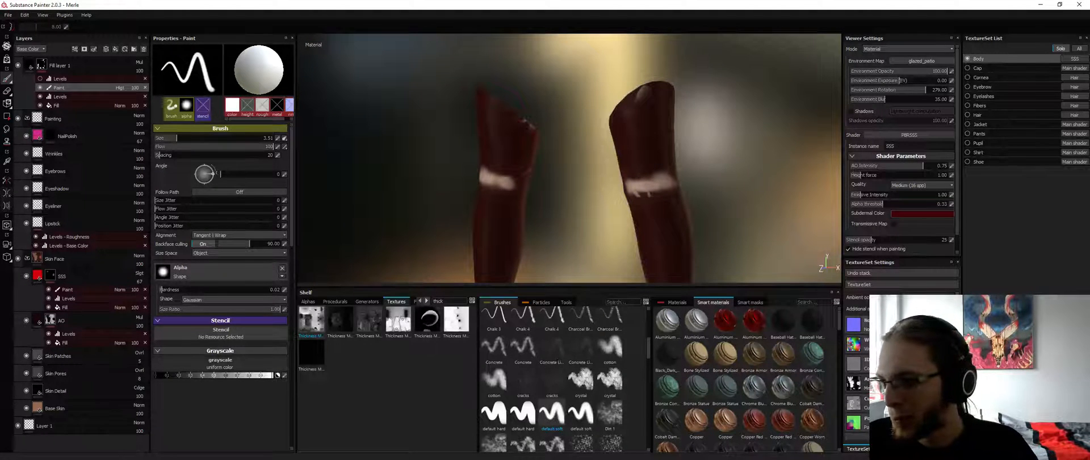
{"action": "mouse_move", "coordinate": [641, 146]}
{"action": "left_mouse_down", "text": "alt"}
{"action": "mouse_move", "coordinate": [653, 141]}
{"action": "mouse_move", "coordinate": [634, 120]}
{"action": "mouse_move", "coordinate": [645, 105]}
{"action": "left_mouse_up", "text": "alt"}
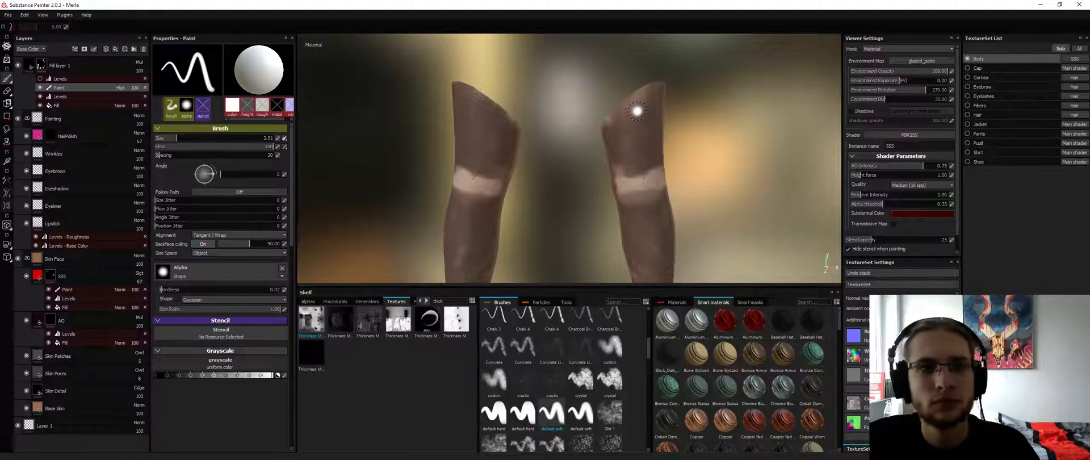
Reassign the Body thickness map to the Fill in Fill layer 1's mask, reselect the Paint effect and inspect the knees
{"action": "left_click", "coordinate": [72, 104]}
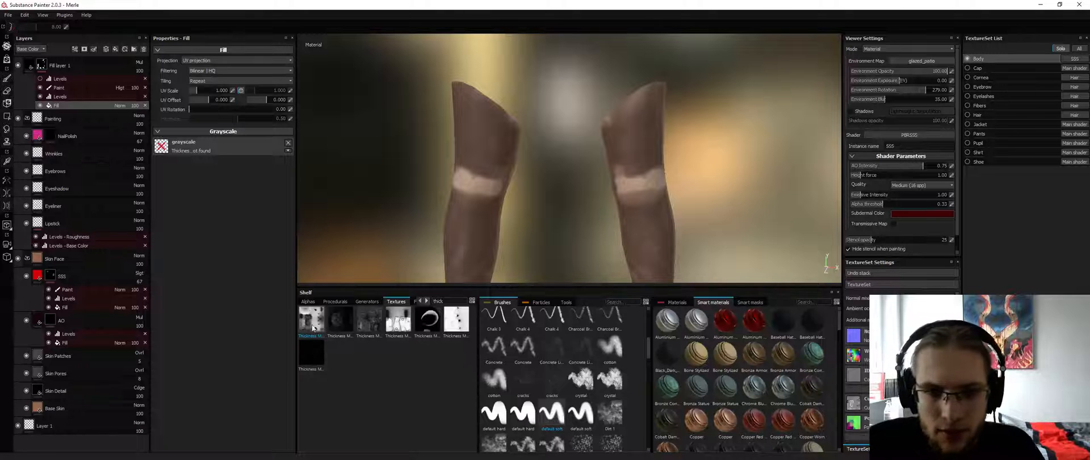
{"action": "left_click_drag", "start_coordinate": [312, 321], "coordinate": [188, 148]}
{"action": "left_click_drag", "start_coordinate": [488, 162], "coordinate": [346, 143], "text": "alt"}
{"action": "left_click", "coordinate": [120, 91]}
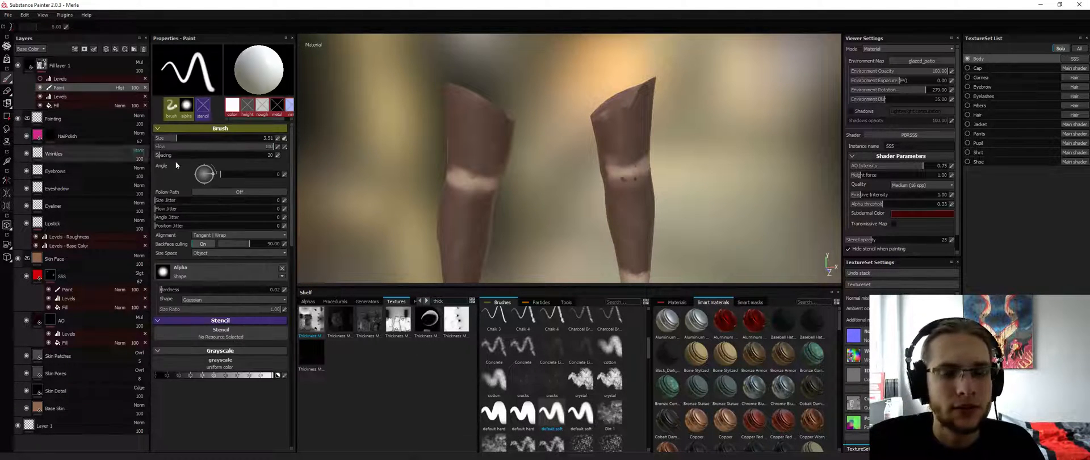
{"action": "mouse_move", "coordinate": [640, 117]}
{"action": "left_mouse_down", "text": "alt"}
{"action": "mouse_move", "coordinate": [613, 112]}
{"action": "mouse_move", "coordinate": [662, 93]}
{"action": "mouse_move", "coordinate": [617, 146]}
{"action": "left_mouse_up", "text": "alt"}
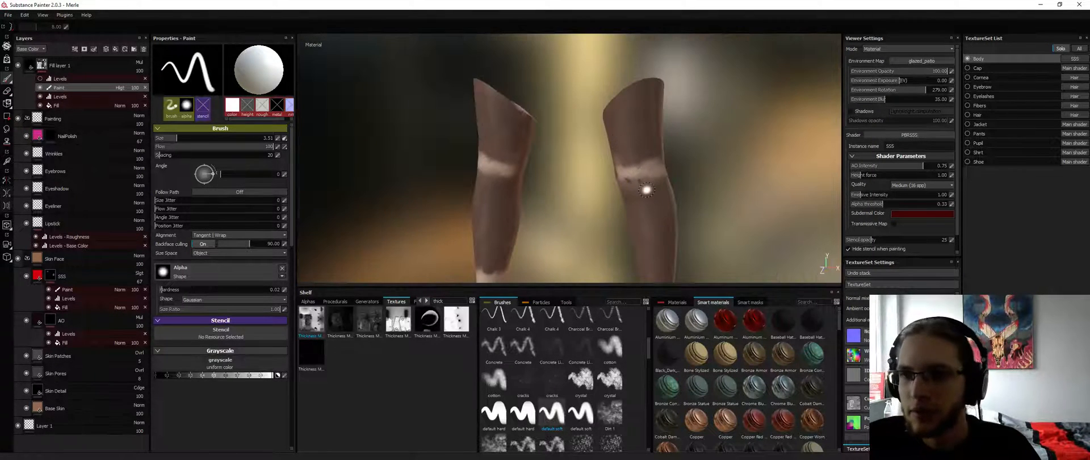
{"action": "left_click_drag", "start_coordinate": [646, 190], "coordinate": [602, 187], "text": "alt"}
{"action": "right_click_drag", "start_coordinate": [602, 187], "coordinate": [374, 179], "text": "alt"}
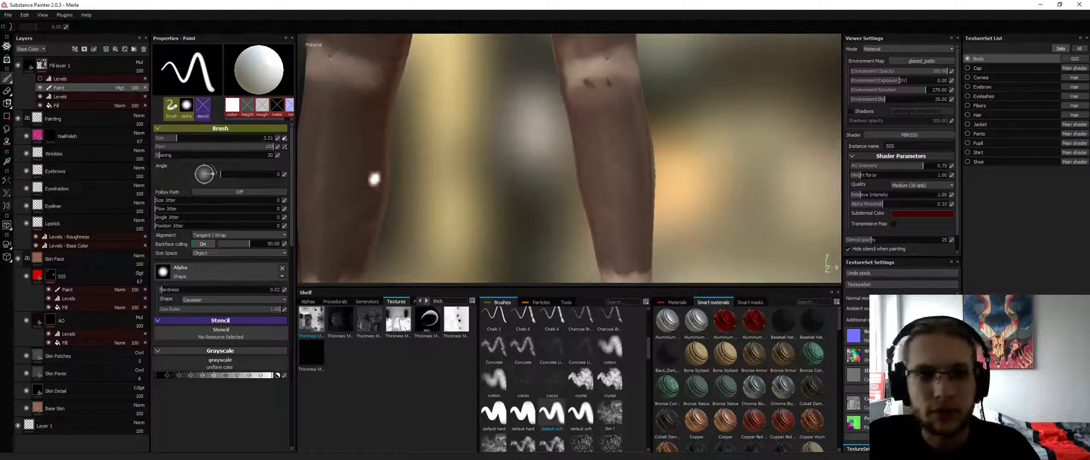
Smudge the dark spots on the knee at size 3.03, and paint over them in black at size 3.51
{"action": "left_click", "coordinate": [7, 129]}
{"action": "right_click_drag", "start_coordinate": [583, 85], "coordinate": [566, 85], "text": "ctrl"}
{"action": "mouse_move", "coordinate": [581, 77]}
{"action": "left_mouse_down"}
{"action": "mouse_move", "coordinate": [602, 76]}
{"action": "mouse_move", "coordinate": [580, 84]}
{"action": "left_mouse_up"}
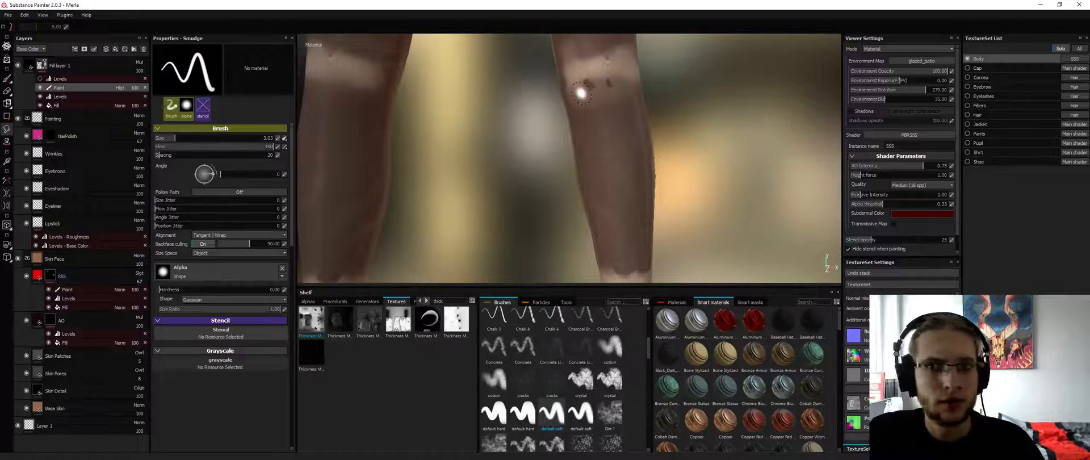
{"action": "key", "text": "1"}
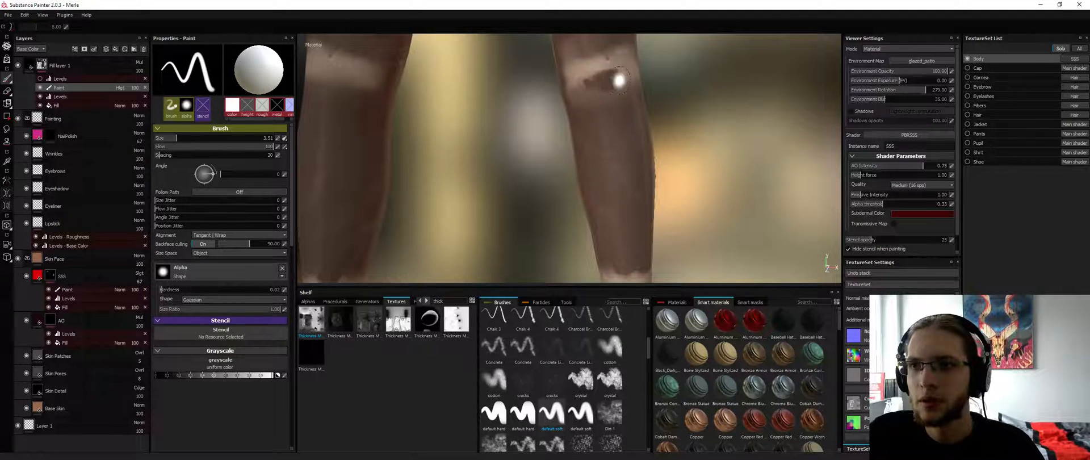
{"action": "key", "text": "x"}
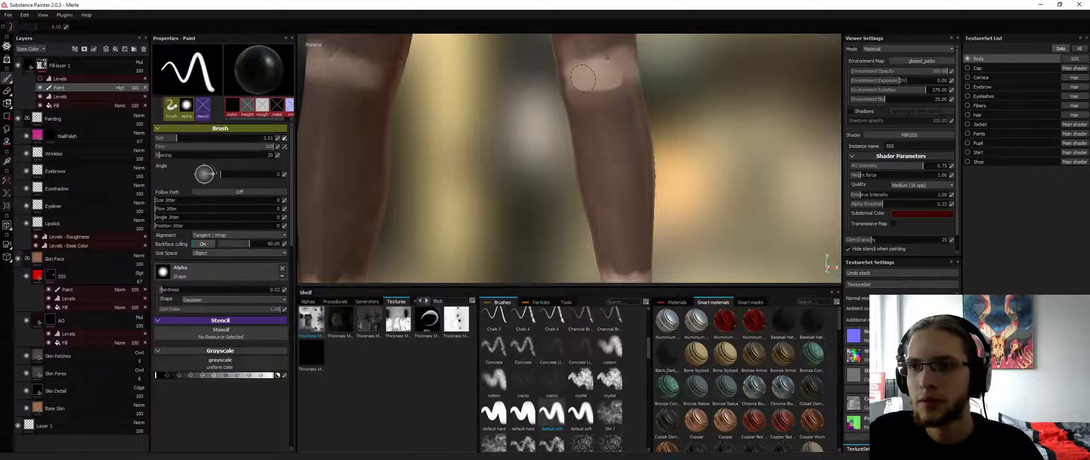
{"action": "mouse_move", "coordinate": [621, 74]}
{"action": "left_mouse_down"}
{"action": "mouse_move", "coordinate": [670, 75]}
{"action": "mouse_move", "coordinate": [586, 79]}
{"action": "mouse_move", "coordinate": [621, 129]}
{"action": "left_mouse_up"}
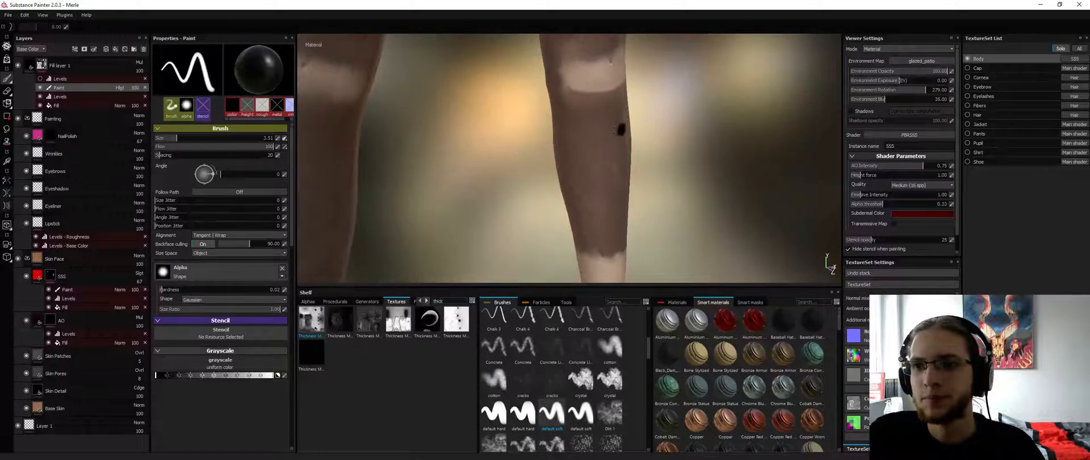
Examine the mask's effect on the shins, feet, legs and head from several angles
{"action": "right_click_drag", "start_coordinate": [621, 129], "coordinate": [478, 183], "text": "alt"}
{"action": "middle_click_drag", "start_coordinate": [479, 183], "coordinate": [488, 148], "text": "alt"}
{"action": "left_click_drag", "start_coordinate": [487, 148], "coordinate": [686, 153], "text": "alt"}
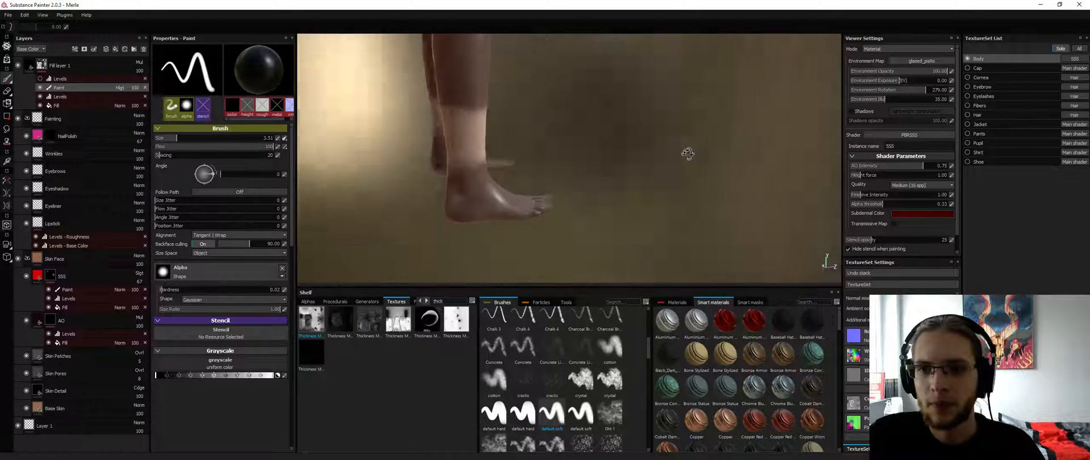
{"action": "left_click_drag", "start_coordinate": [522, 144], "coordinate": [664, 136], "text": "alt"}
{"action": "middle_click_drag", "start_coordinate": [545, 52], "coordinate": [523, 227], "text": "alt"}
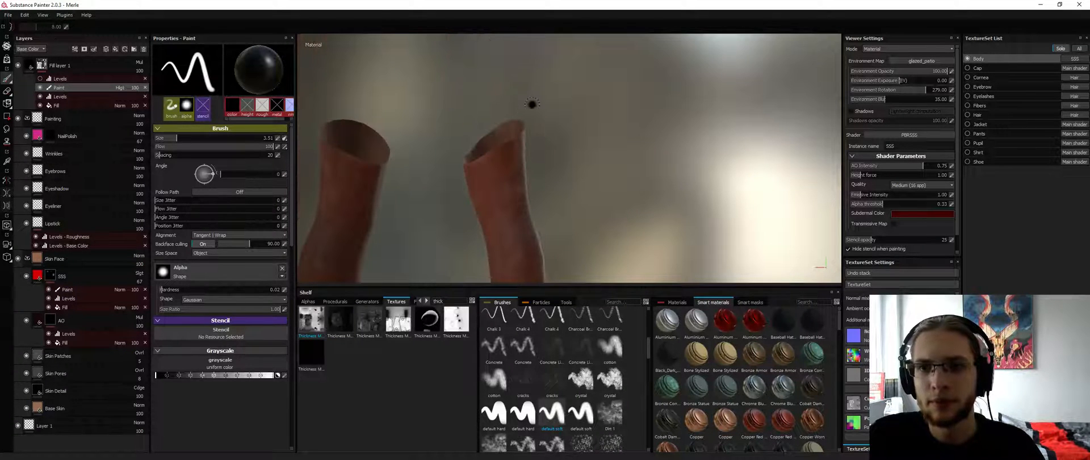
{"action": "middle_click_drag", "start_coordinate": [532, 104], "coordinate": [539, 149], "text": "alt"}
{"action": "right_click_drag", "start_coordinate": [608, 121], "coordinate": [556, 102], "text": "alt"}
{"action": "middle_click_drag", "start_coordinate": [548, 42], "coordinate": [533, 87], "text": "alt"}
{"action": "left_click_drag", "start_coordinate": [533, 88], "coordinate": [482, 62], "text": "alt"}
{"action": "middle_click_drag", "start_coordinate": [435, 48], "coordinate": [450, 140], "text": "alt"}
{"action": "mouse_move", "coordinate": [450, 140]}
{"action": "left_mouse_down", "text": "alt"}
{"action": "mouse_move", "coordinate": [584, 136]}
{"action": "mouse_move", "coordinate": [365, 150]}
{"action": "mouse_move", "coordinate": [392, 146]}
{"action": "left_mouse_up", "text": "alt"}
Enlarge the brush to size 5.63 and paint black over the dark patch on the back of the head
{"action": "key", "text": "x"}
{"action": "right_click_drag", "start_coordinate": [422, 142], "coordinate": [436, 142], "text": "ctrl"}
{"action": "key", "text": "x"}
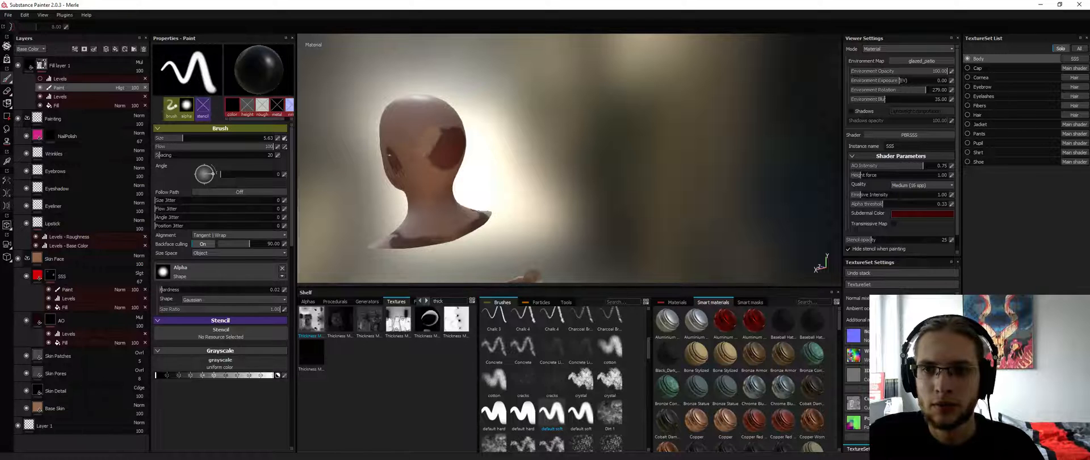
{"action": "left_click", "coordinate": [458, 135]}
{"action": "left_click_drag", "start_coordinate": [459, 134], "coordinate": [403, 137], "text": "alt"}
{"action": "mouse_move", "coordinate": [326, 145]}
{"action": "left_mouse_down", "text": "alt"}
{"action": "mouse_move", "coordinate": [399, 159]}
{"action": "mouse_move", "coordinate": [511, 136]}
{"action": "left_mouse_up", "text": "alt"}
Paint black over the dark bands on the left temple and forehead, undoing unwanted strokes along the way
{"action": "left_click", "coordinate": [396, 131]}
{"action": "left_click", "coordinate": [365, 143]}
{"action": "left_click_drag", "start_coordinate": [365, 143], "coordinate": [396, 138], "text": "alt"}
{"action": "key", "text": "ctrl+z"}
{"action": "middle_click_drag", "start_coordinate": [396, 138], "coordinate": [453, 139], "text": "alt"}
{"action": "scroll", "coordinate": [432, 138], "scroll_direction": "up", "scroll_amount": 2}
{"action": "left_click", "coordinate": [408, 129]}
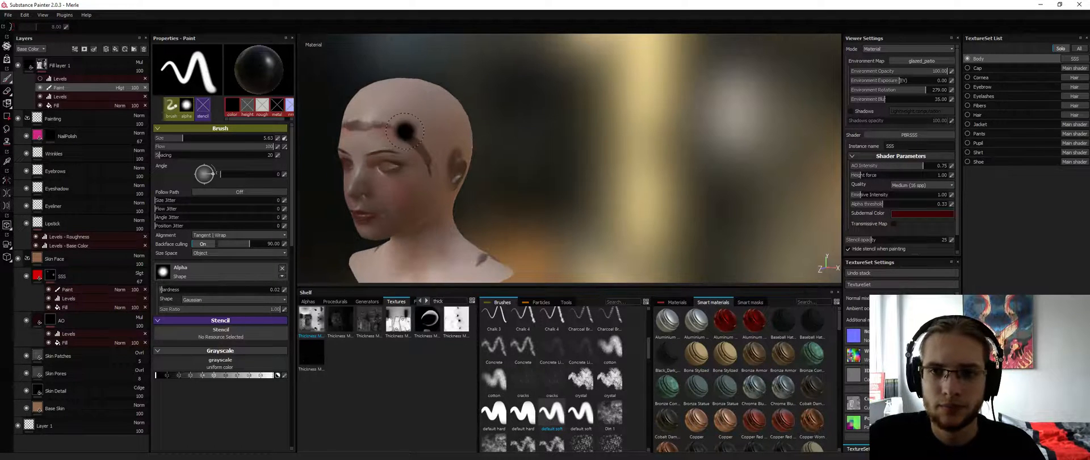
{"action": "key", "text": "ctrl+z"}
{"action": "mouse_move", "coordinate": [398, 132]}
{"action": "left_mouse_down"}
{"action": "mouse_move", "coordinate": [373, 126]}
{"action": "mouse_move", "coordinate": [423, 120]}
{"action": "left_mouse_up"}
{"action": "left_click_drag", "start_coordinate": [353, 130], "coordinate": [328, 126]}
Paint black over the dark marks on the right temple and the shoulder
{"action": "mouse_move", "coordinate": [341, 123]}
{"action": "left_mouse_down", "text": "alt"}
{"action": "mouse_move", "coordinate": [439, 120]}
{"action": "mouse_move", "coordinate": [479, 98]}
{"action": "left_mouse_up", "text": "alt"}
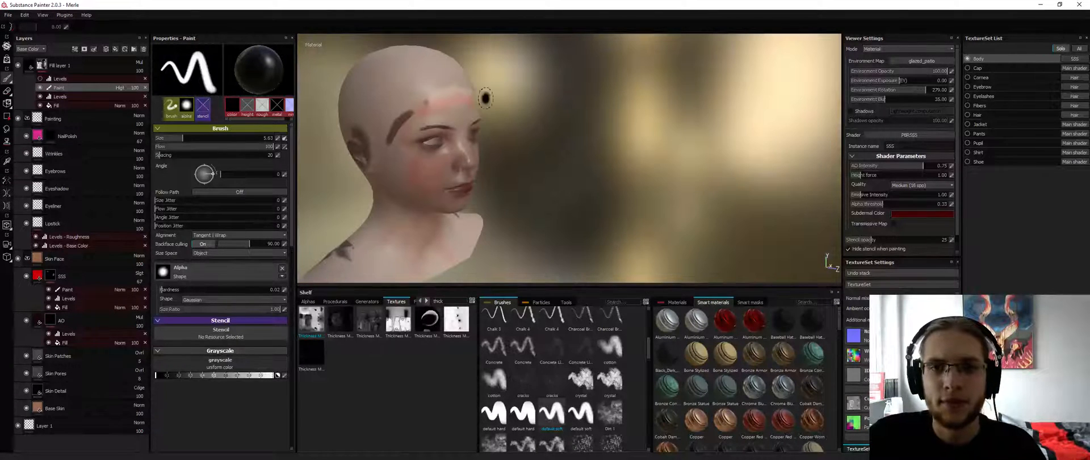
{"action": "left_click_drag", "start_coordinate": [395, 129], "coordinate": [540, 121], "text": "alt"}
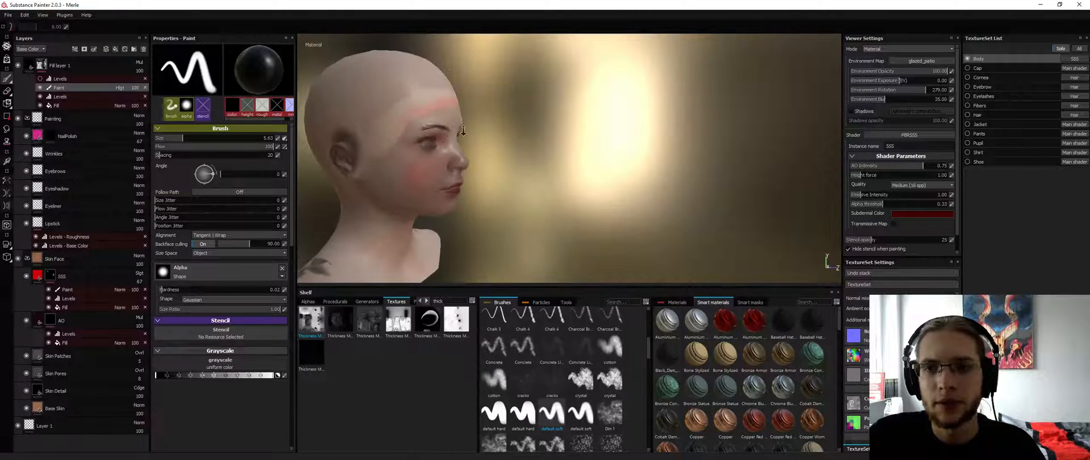
{"action": "middle_click_drag", "start_coordinate": [562, 118], "coordinate": [679, 113], "text": "alt"}
{"action": "scroll", "coordinate": [572, 134], "scroll_direction": "down", "scroll_amount": 3}
{"action": "left_click_drag", "start_coordinate": [536, 166], "coordinate": [608, 208], "text": "alt"}
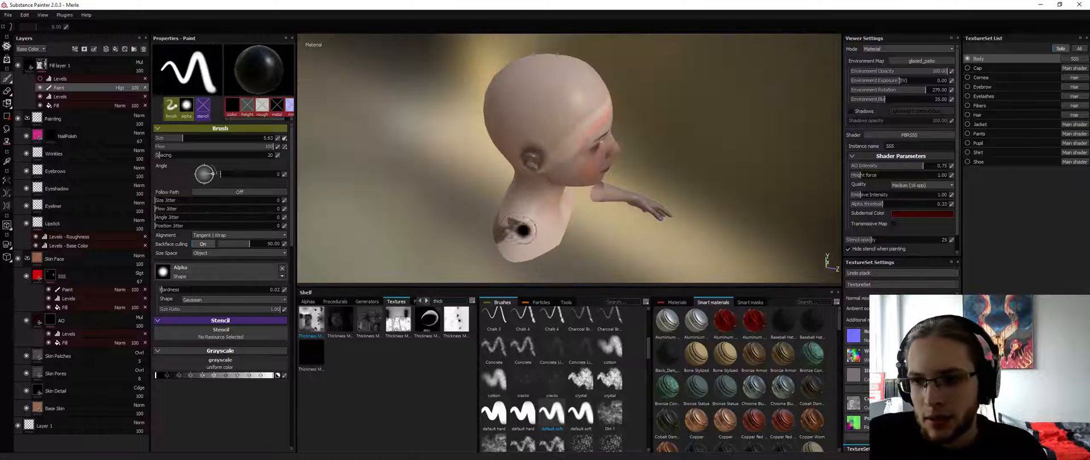
{"action": "mouse_move", "coordinate": [516, 229]}
{"action": "left_mouse_down"}
{"action": "mouse_move", "coordinate": [442, 232]}
{"action": "mouse_move", "coordinate": [511, 224]}
{"action": "left_mouse_up"}
{"action": "mouse_move", "coordinate": [454, 207]}
{"action": "left_mouse_down", "text": "alt"}
{"action": "mouse_move", "coordinate": [471, 210]}
{"action": "mouse_move", "coordinate": [431, 216]}
{"action": "mouse_move", "coordinate": [399, 203]}
{"action": "left_mouse_up", "text": "alt"}
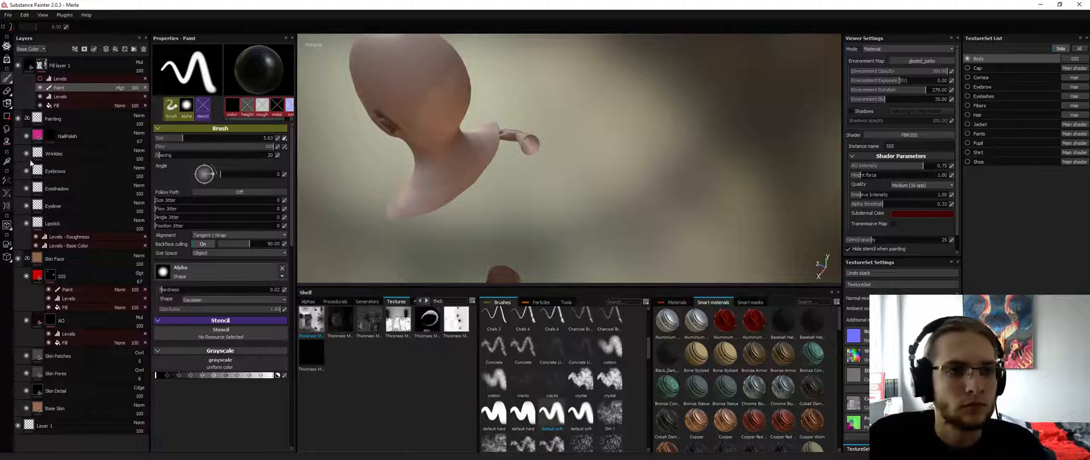
Smudge the mask along the base of the neck and on the back of the head at size 3.03
{"action": "left_click", "coordinate": [7, 129]}
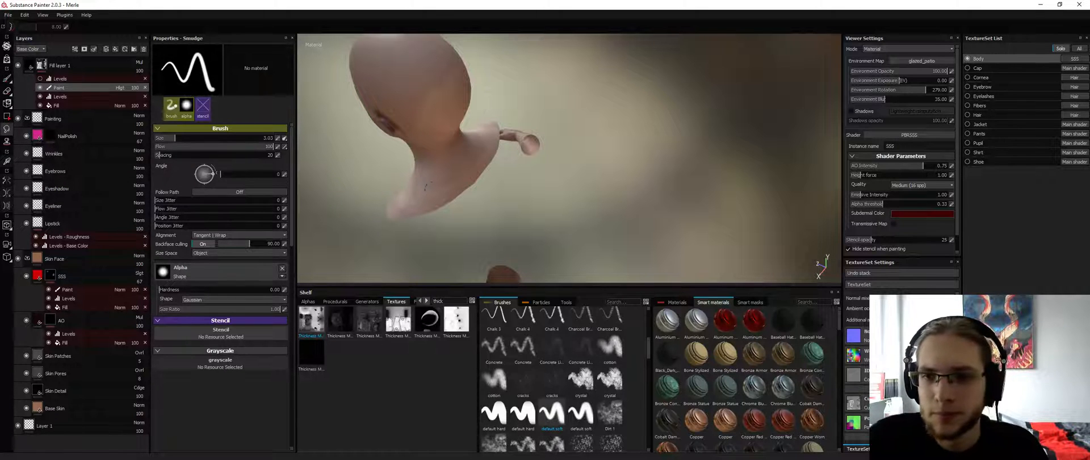
{"action": "mouse_move", "coordinate": [441, 187]}
{"action": "left_mouse_down", "text": "alt"}
{"action": "mouse_move", "coordinate": [500, 178]}
{"action": "mouse_move", "coordinate": [392, 202]}
{"action": "mouse_move", "coordinate": [416, 187]}
{"action": "left_mouse_up", "text": "alt"}
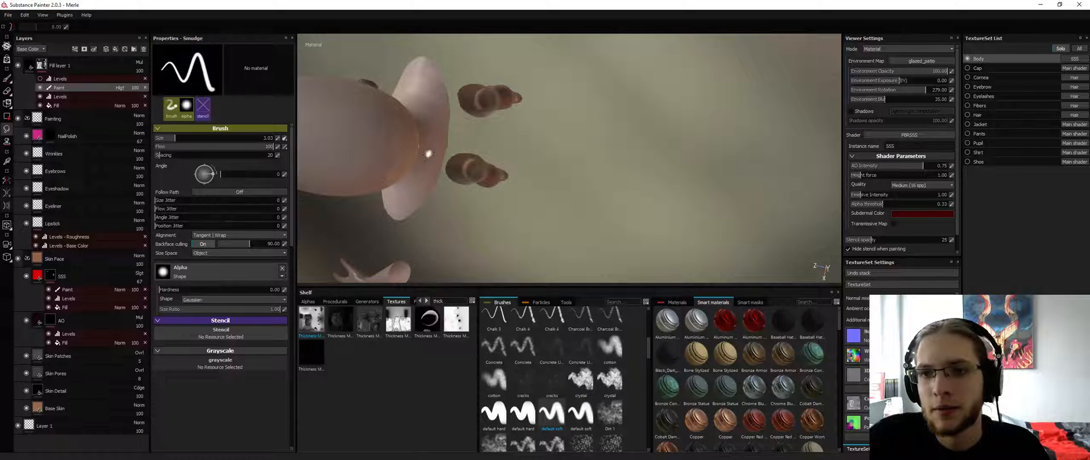
{"action": "left_click_drag", "start_coordinate": [416, 189], "coordinate": [340, 117], "text": "alt"}
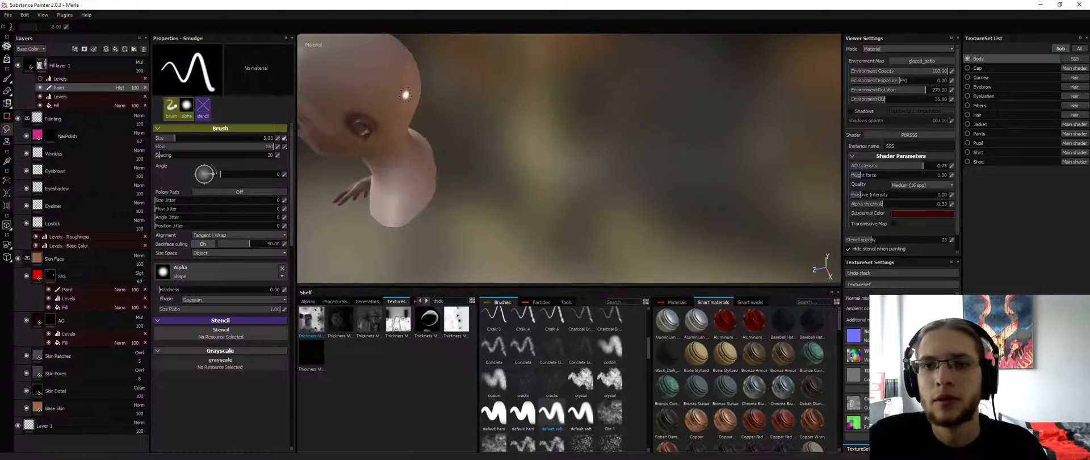
{"action": "mouse_move", "coordinate": [405, 95]}
{"action": "left_mouse_down", "text": "alt"}
{"action": "mouse_move", "coordinate": [358, 82]}
{"action": "mouse_move", "coordinate": [422, 108]}
{"action": "left_mouse_up", "text": "alt"}
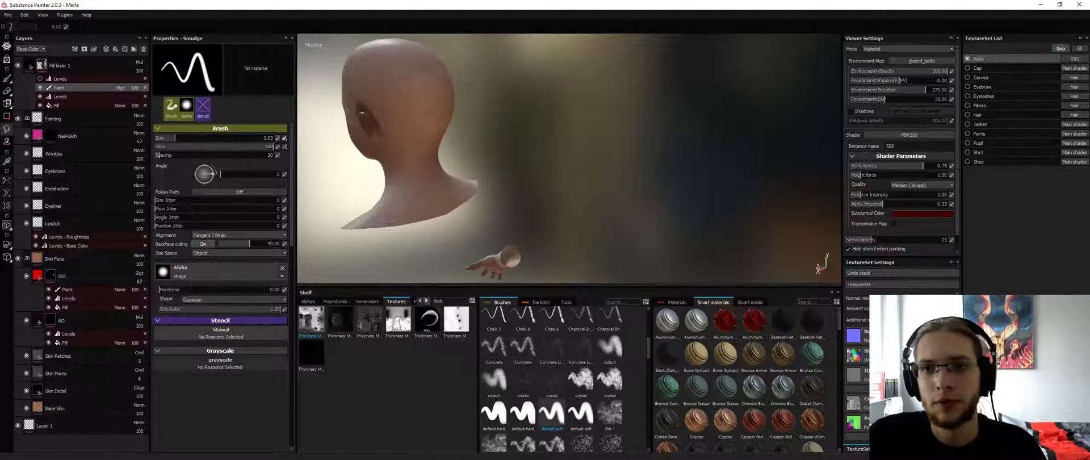
{"action": "left_click_drag", "start_coordinate": [433, 86], "coordinate": [413, 77], "text": "alt"}
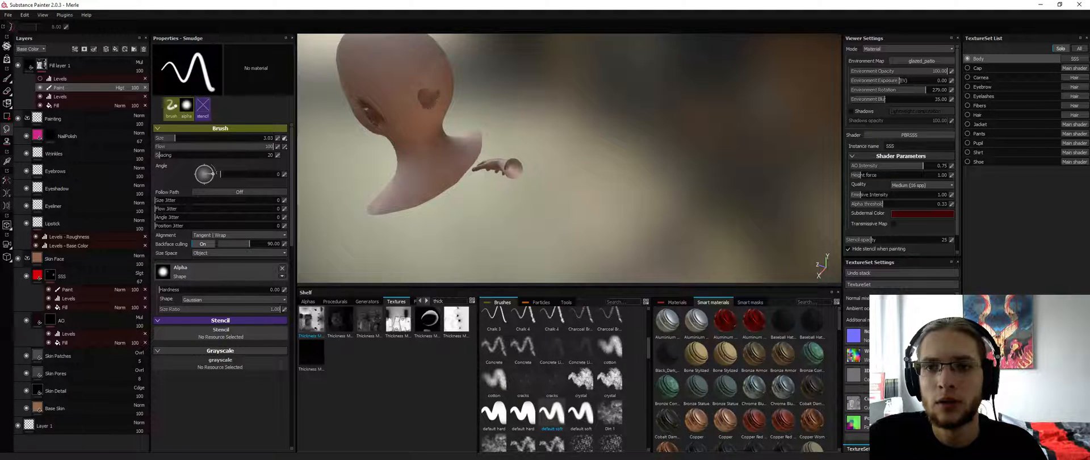
{"action": "left_click_drag", "start_coordinate": [511, 170], "coordinate": [450, 97], "text": "alt"}
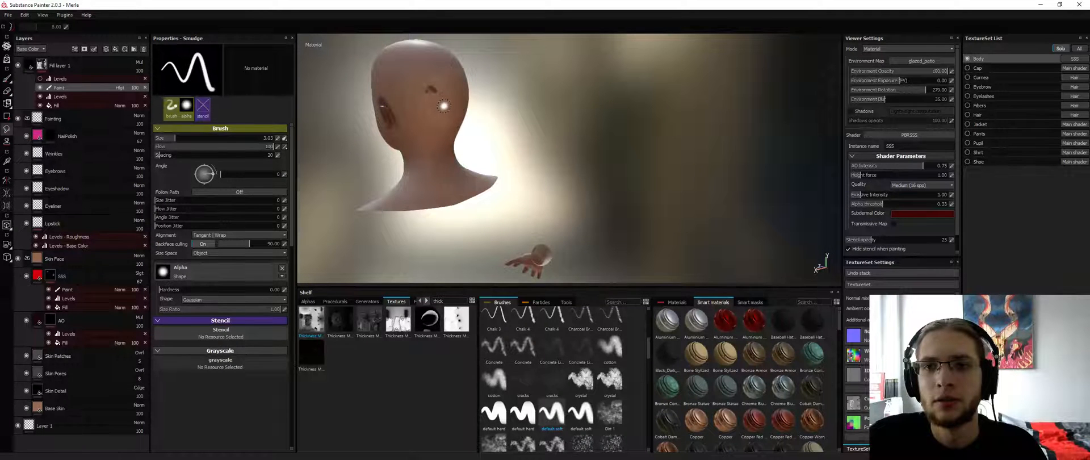
{"action": "left_click_drag", "start_coordinate": [439, 100], "coordinate": [436, 126], "text": "alt"}
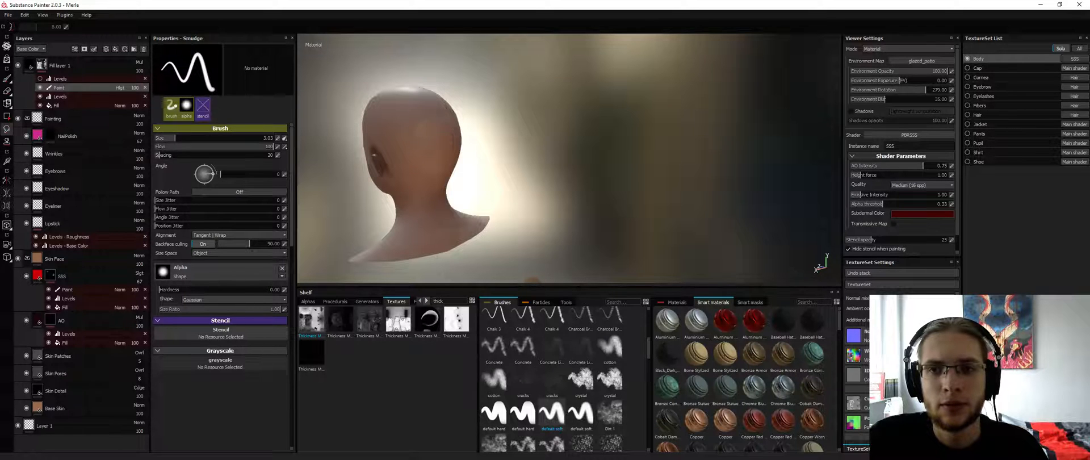
{"action": "left_click_drag", "start_coordinate": [437, 107], "coordinate": [419, 117], "text": "alt"}
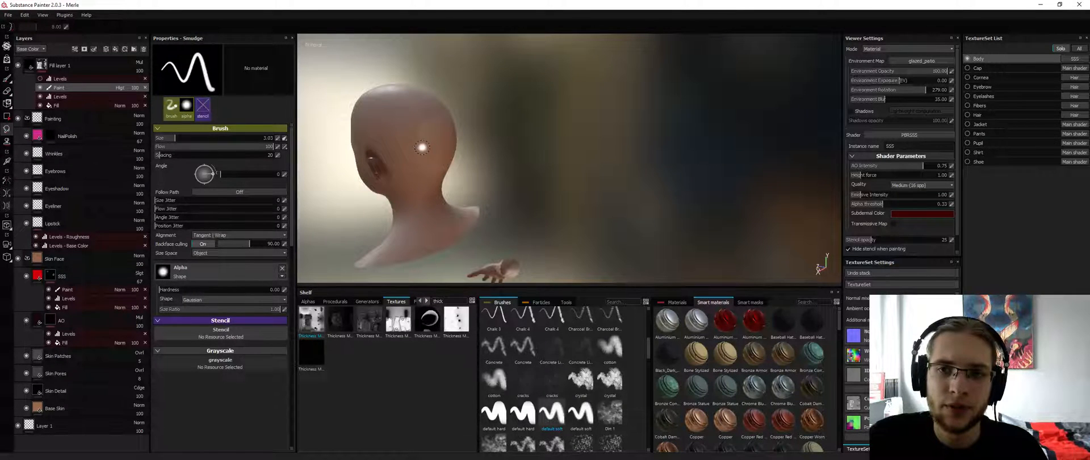
{"action": "left_click_drag", "start_coordinate": [442, 166], "coordinate": [434, 156], "text": "alt"}
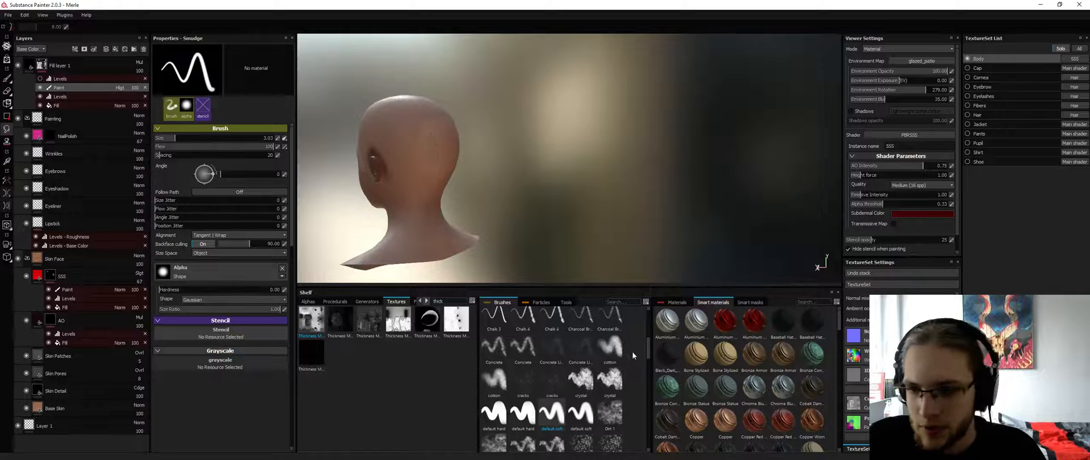
Load the cotton brush for the Paint tool with size 9.56, flow 8 and black as the grayscale value
{"action": "left_click", "coordinate": [610, 346]}
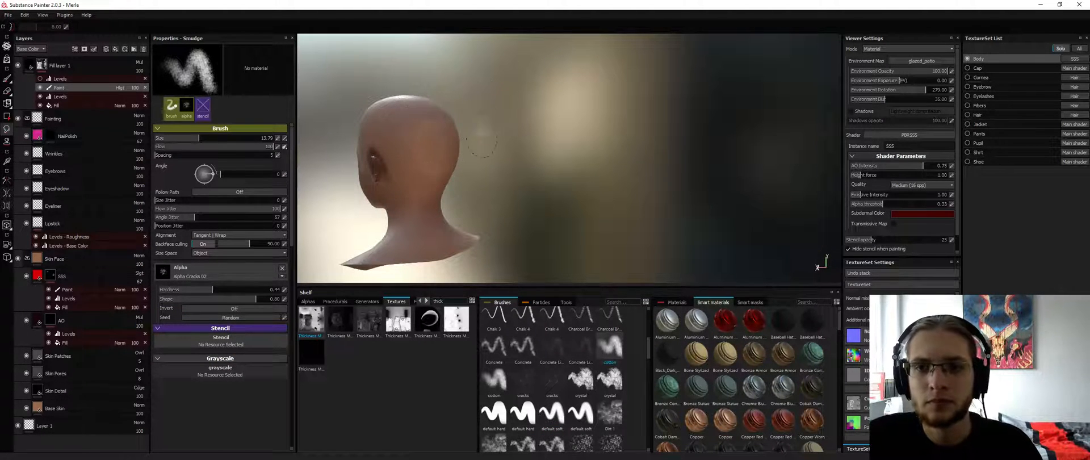
{"action": "key", "text": "1"}
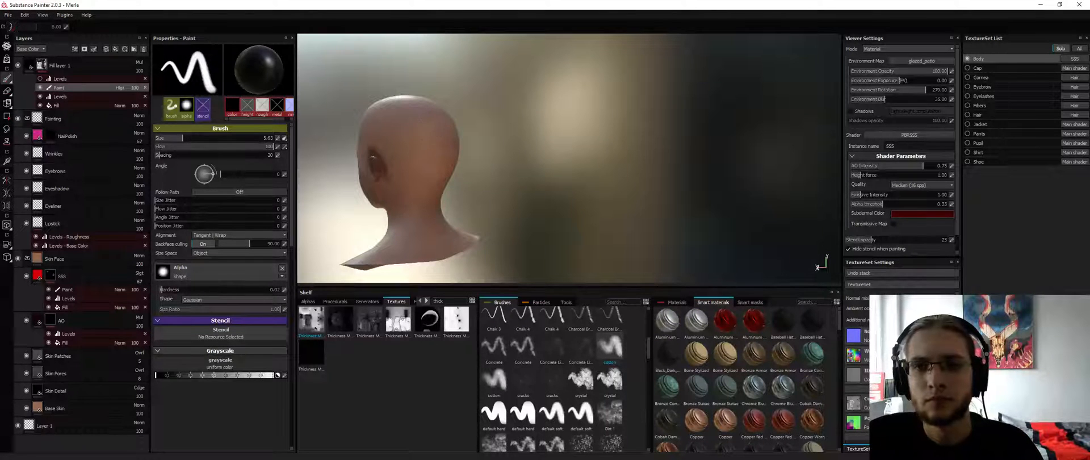
{"action": "left_click_drag", "start_coordinate": [436, 136], "coordinate": [469, 172], "text": "alt"}
{"action": "left_click", "coordinate": [614, 344]}
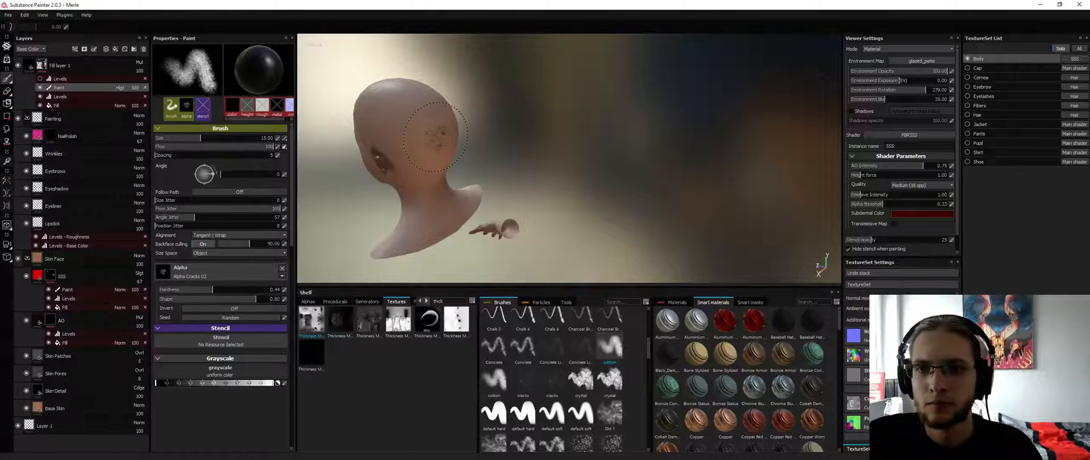
{"action": "right_click_drag", "start_coordinate": [435, 137], "coordinate": [424, 134], "text": "ctrl"}
{"action": "left_click_drag", "start_coordinate": [436, 128], "coordinate": [423, 125], "text": "ctrl"}
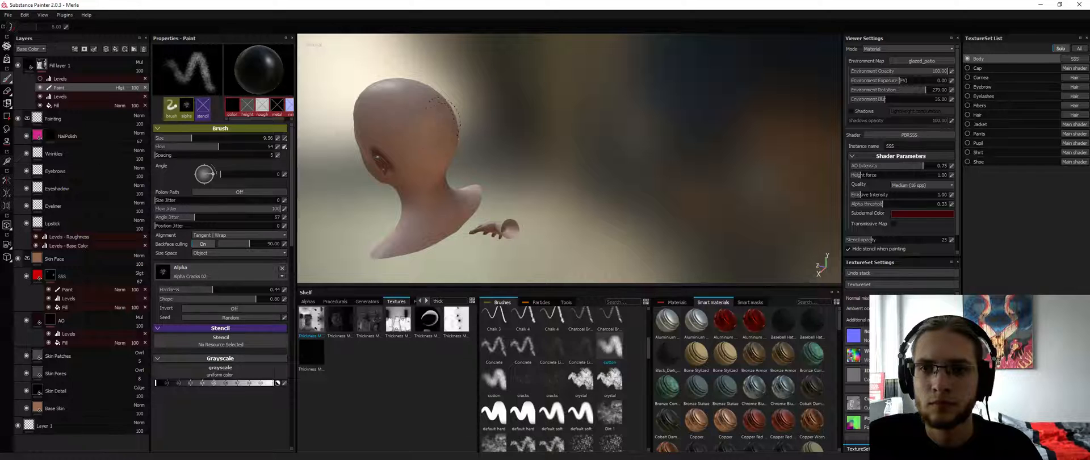
{"action": "key", "text": "x"}
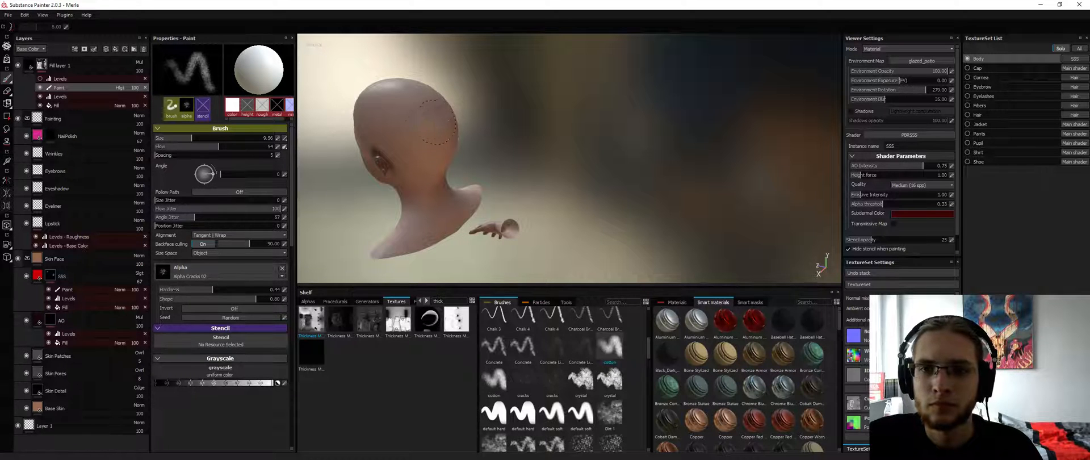
{"action": "left_click_drag", "start_coordinate": [207, 148], "coordinate": [164, 148]}
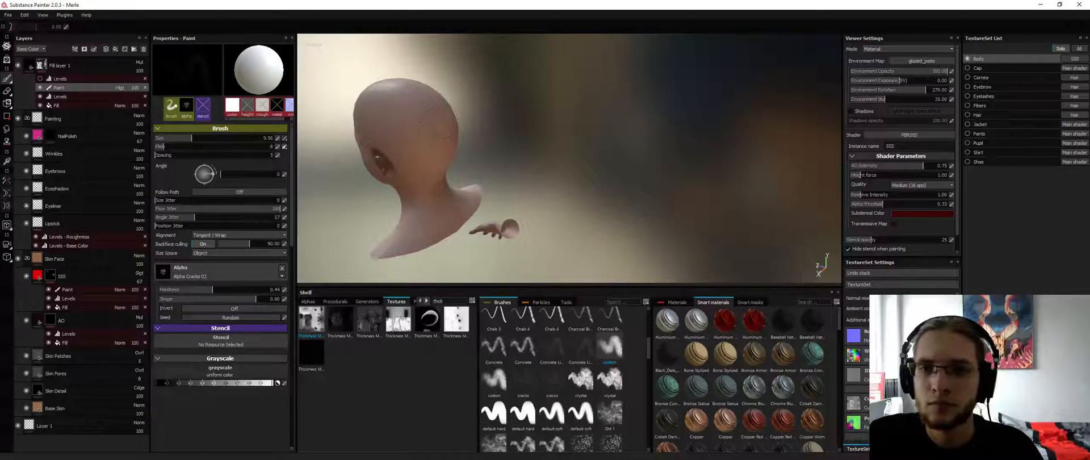
{"action": "key", "text": "x"}
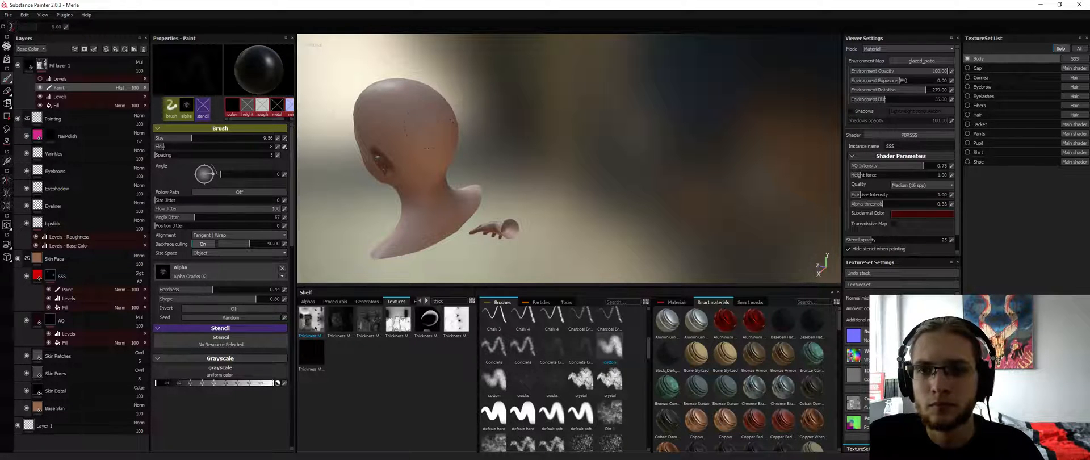
Set the Paint brush size to 5.71 with black as the grayscale value for work on the face
{"action": "left_click_drag", "start_coordinate": [429, 128], "coordinate": [443, 151], "text": "alt"}
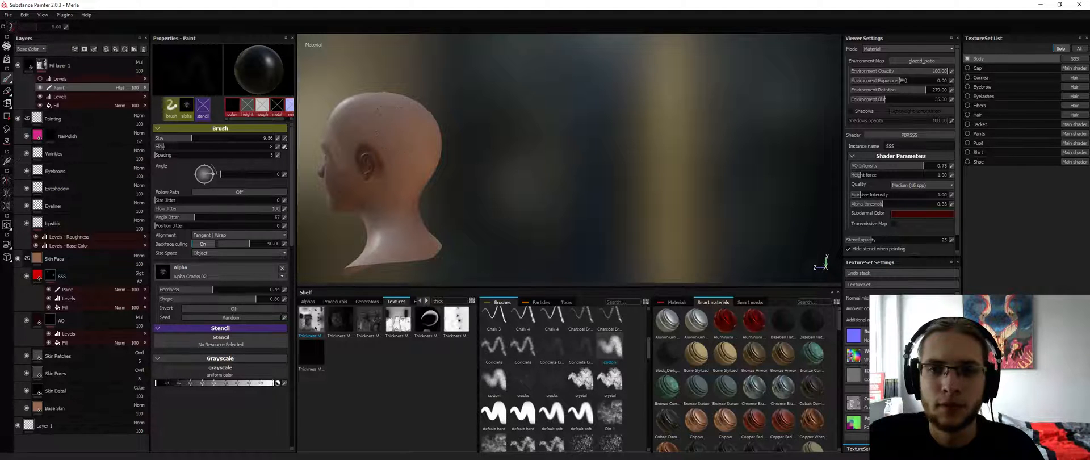
{"action": "mouse_move", "coordinate": [384, 108]}
{"action": "left_mouse_down", "text": "alt"}
{"action": "mouse_move", "coordinate": [457, 130]}
{"action": "mouse_move", "coordinate": [457, 115]}
{"action": "left_mouse_up", "text": "alt"}
{"action": "key", "text": "x"}
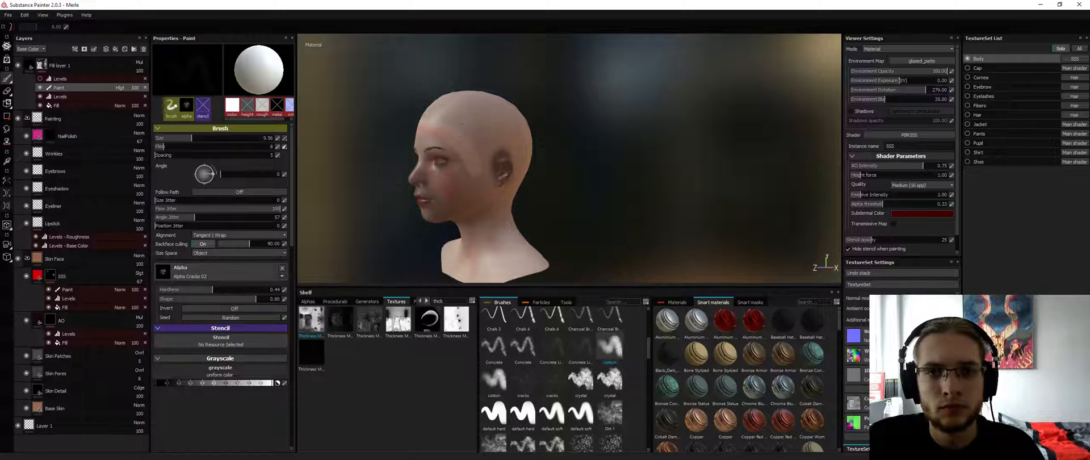
{"action": "right_click_drag", "start_coordinate": [464, 146], "coordinate": [442, 145], "text": "ctrl"}
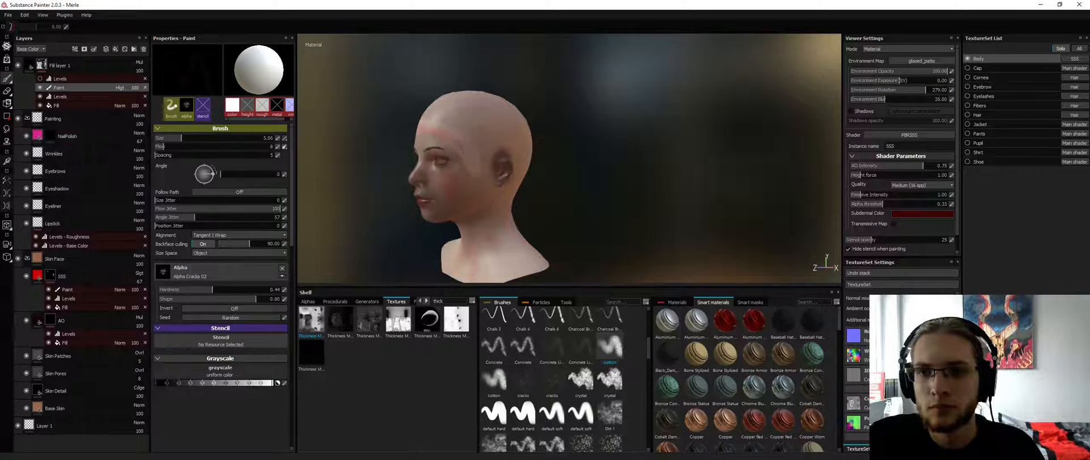
{"action": "left_click_drag", "start_coordinate": [438, 136], "coordinate": [475, 130], "text": "alt"}
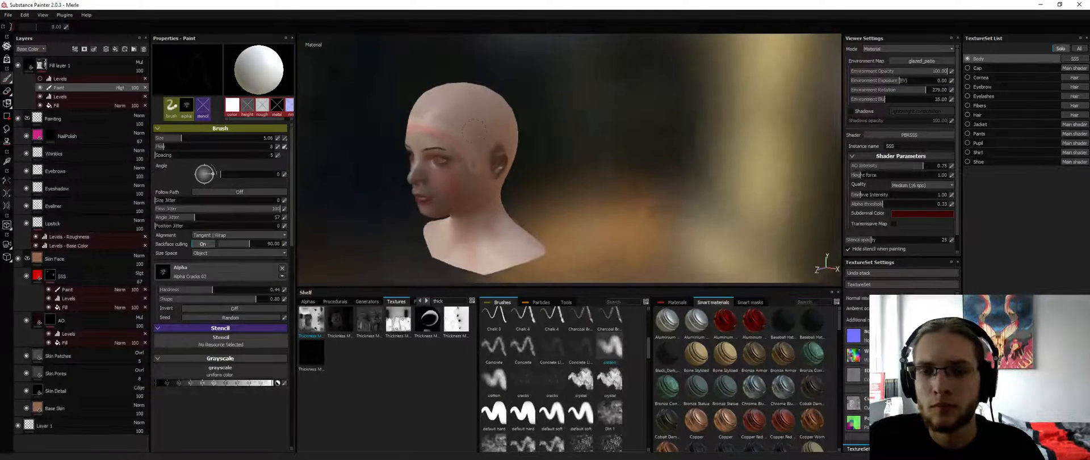
{"action": "key", "text": "x"}
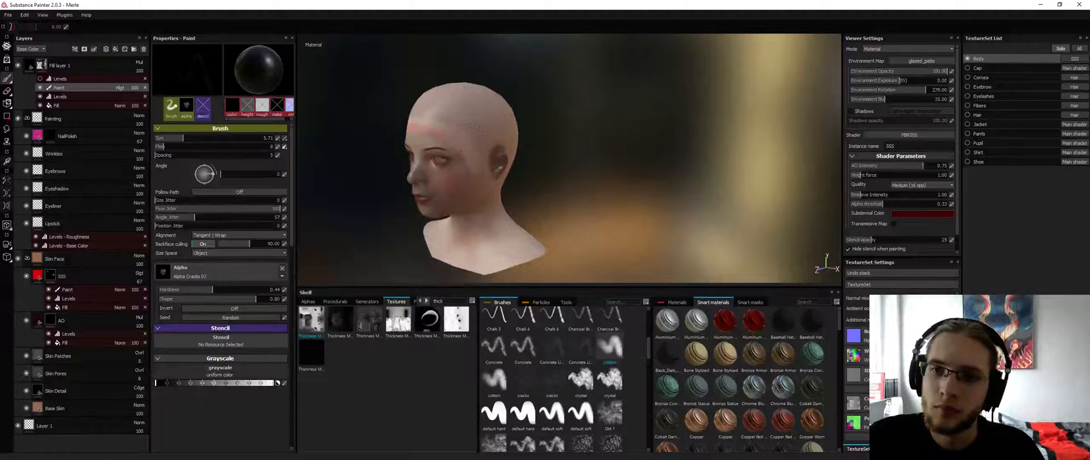
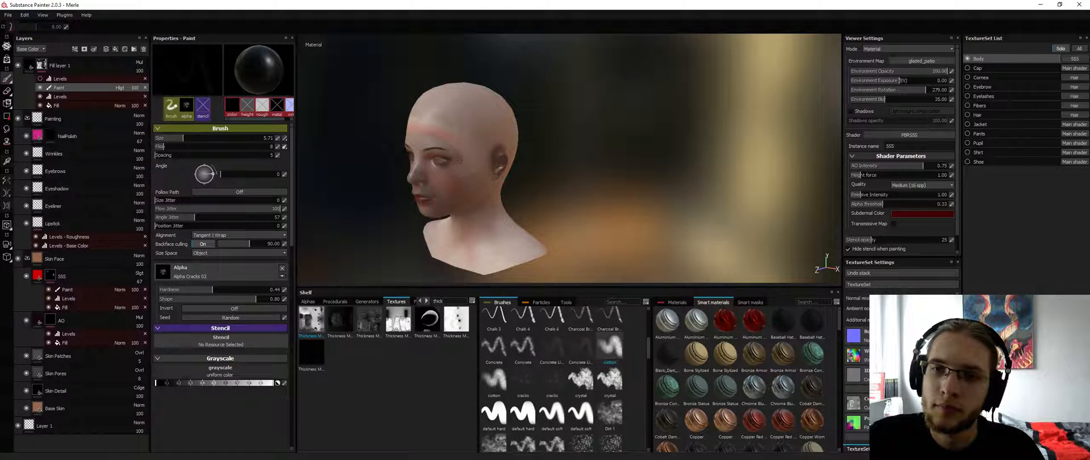
Turn on the Levels effect above the mask paint and smudge the right temple and forehead at size 4.30
{"action": "left_click_drag", "start_coordinate": [431, 121], "coordinate": [417, 123], "text": "alt"}
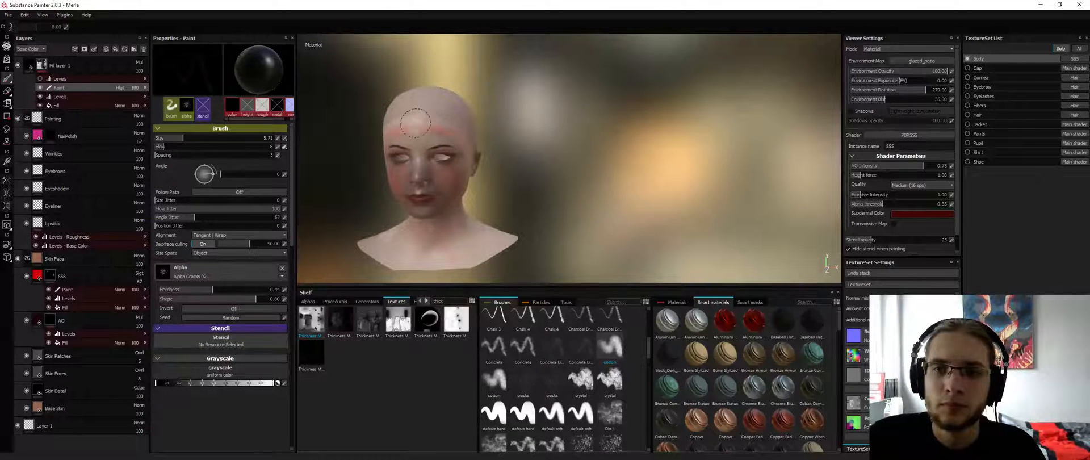
{"action": "left_click_drag", "start_coordinate": [396, 130], "coordinate": [540, 122], "text": "alt"}
{"action": "middle_click_drag", "start_coordinate": [413, 128], "coordinate": [436, 126], "text": "alt"}
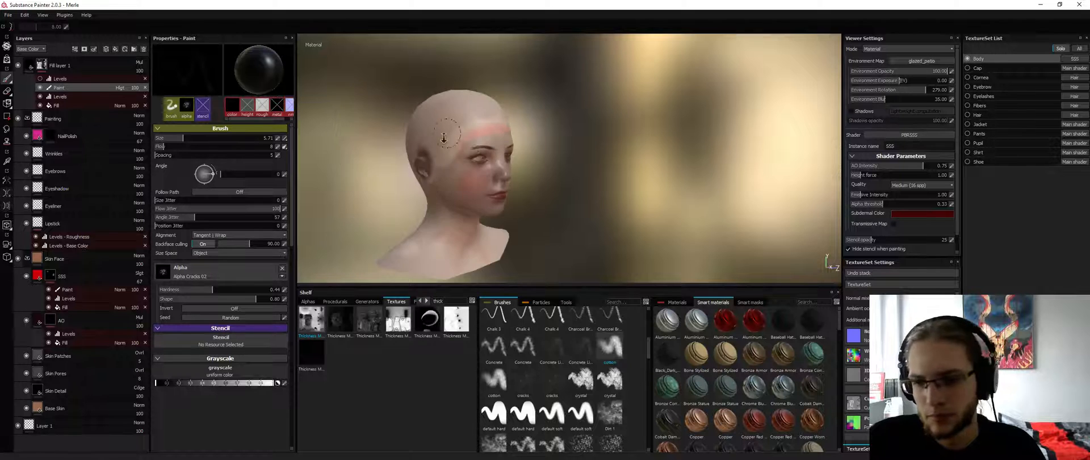
{"action": "mouse_move", "coordinate": [436, 126]}
{"action": "right_mouse_down", "text": "alt"}
{"action": "mouse_move", "coordinate": [457, 130]}
{"action": "mouse_move", "coordinate": [443, 131]}
{"action": "right_mouse_up", "text": "alt"}
{"action": "left_click", "coordinate": [7, 129]}
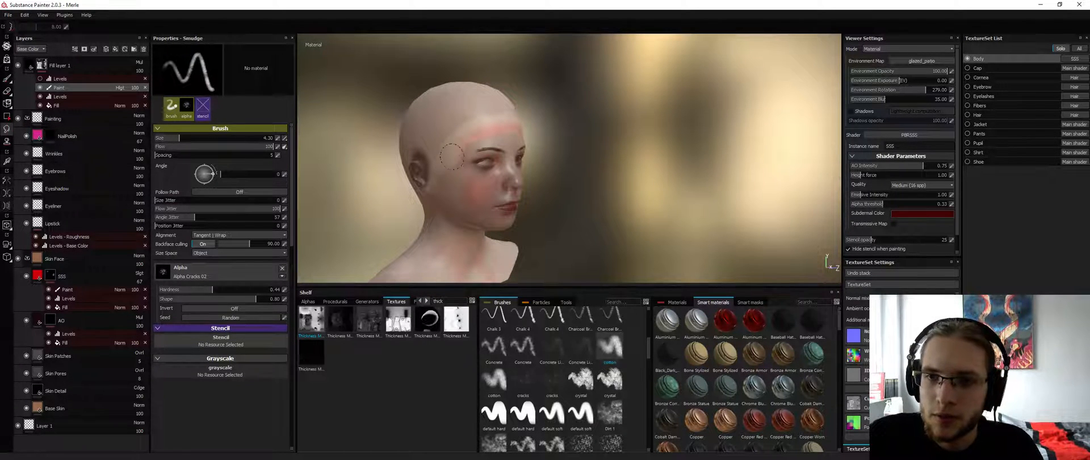
{"action": "mouse_move", "coordinate": [438, 170]}
{"action": "left_mouse_down", "text": "alt"}
{"action": "mouse_move", "coordinate": [449, 162]}
{"action": "mouse_move", "coordinate": [440, 152]}
{"action": "left_mouse_up", "text": "alt"}
{"action": "left_click_drag", "start_coordinate": [467, 124], "coordinate": [503, 116], "text": "alt"}
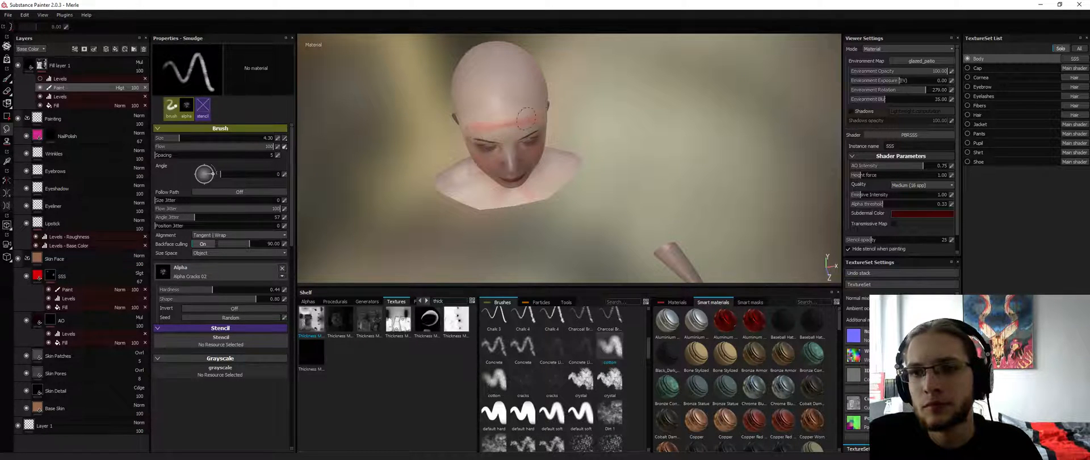
{"action": "left_click_drag", "start_coordinate": [527, 117], "coordinate": [736, 116], "text": "alt"}
{"action": "left_click", "coordinate": [40, 80]}
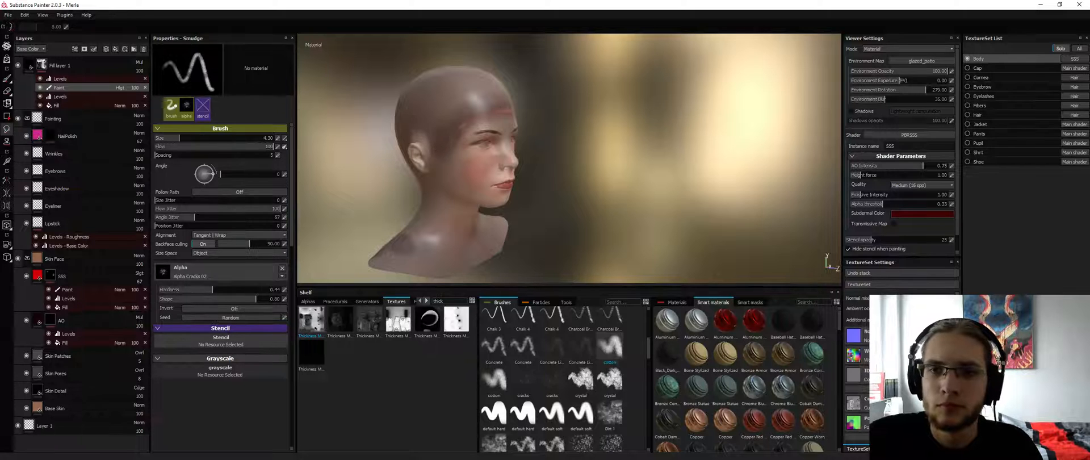
{"action": "left_click_drag", "start_coordinate": [447, 144], "coordinate": [437, 137]}
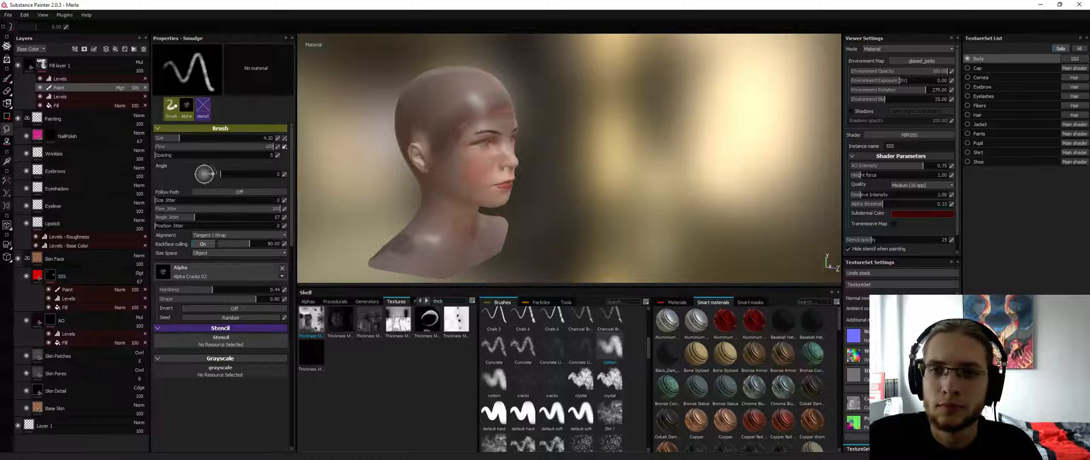
{"action": "mouse_move", "coordinate": [464, 134]}
{"action": "left_mouse_down"}
{"action": "mouse_move", "coordinate": [482, 115]}
{"action": "mouse_move", "coordinate": [461, 120]}
{"action": "left_mouse_up"}
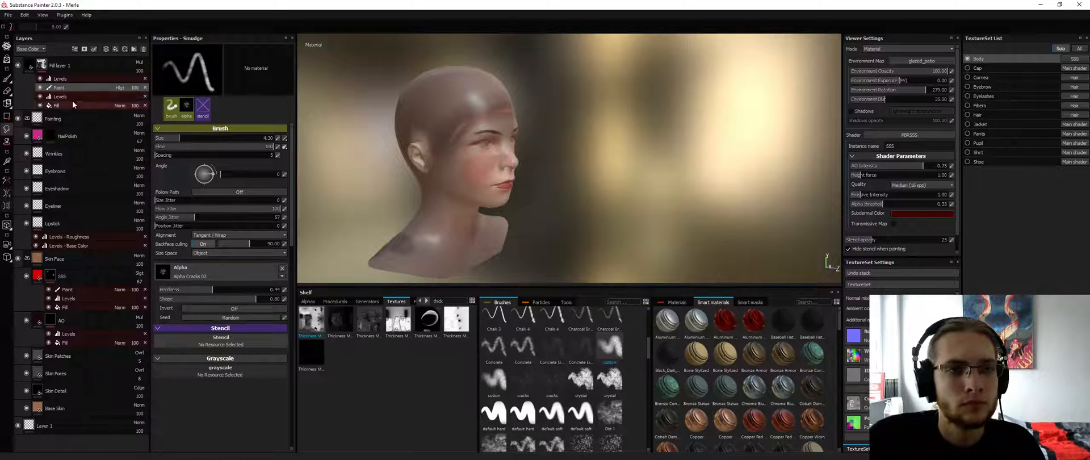
Load the default soft brush for Smudge, and return to the Paint tool with its flow set to 21
{"action": "left_click", "coordinate": [557, 420]}
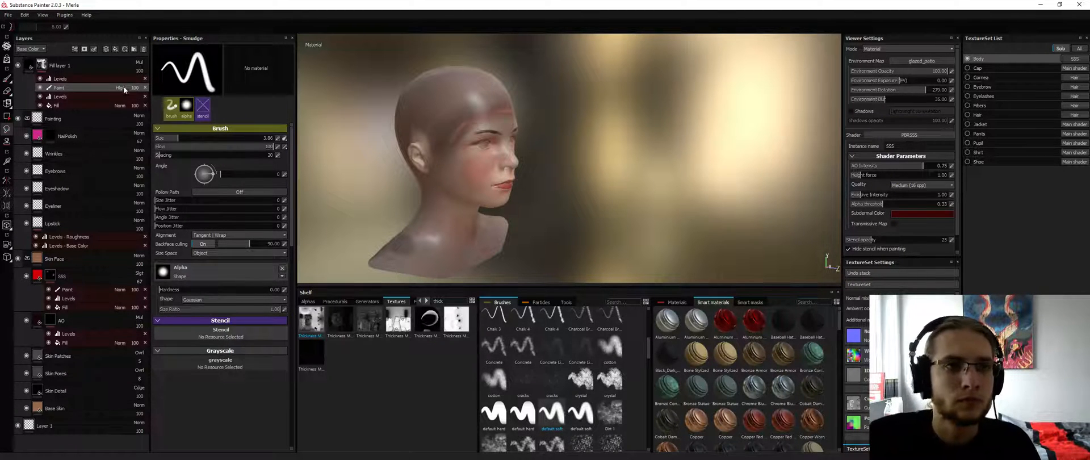
{"action": "left_click", "coordinate": [7, 79]}
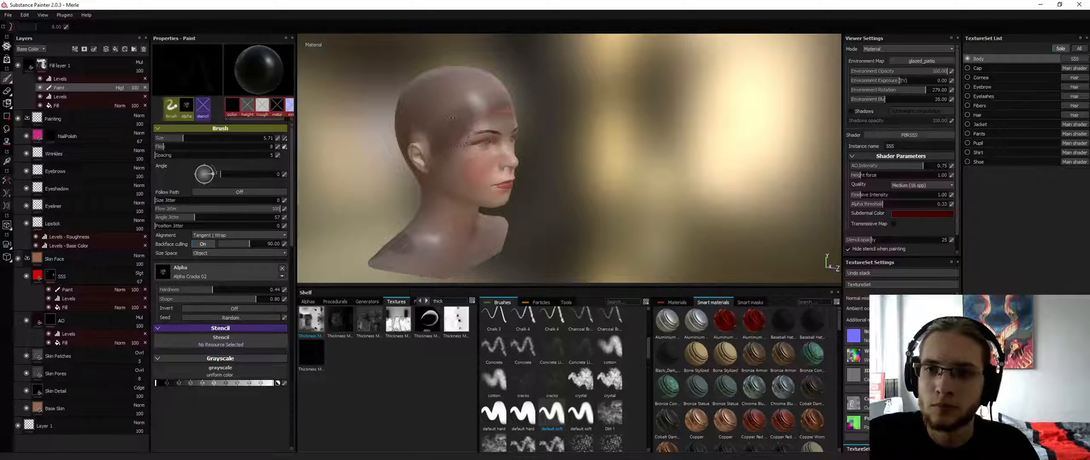
{"action": "left_click_drag", "start_coordinate": [472, 126], "coordinate": [514, 89], "text": "alt"}
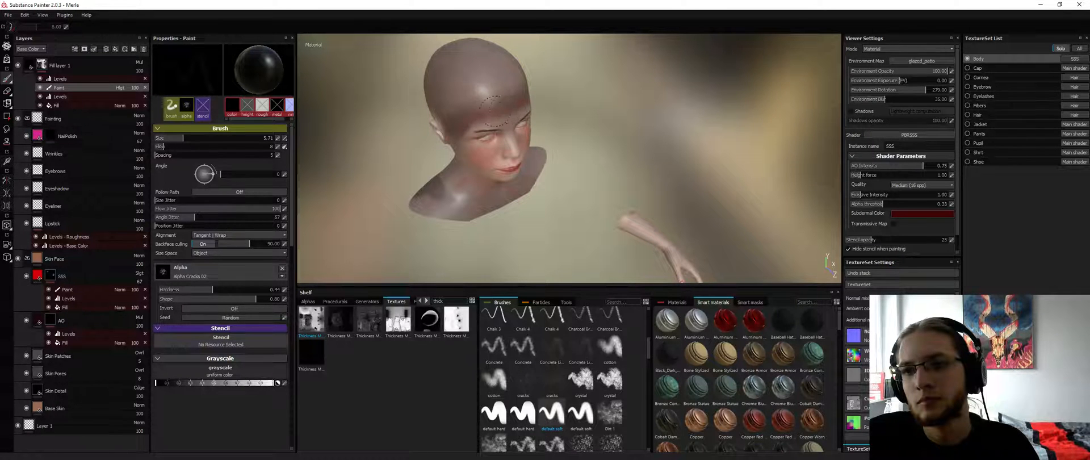
{"action": "left_click_drag", "start_coordinate": [512, 99], "coordinate": [489, 96], "text": "alt"}
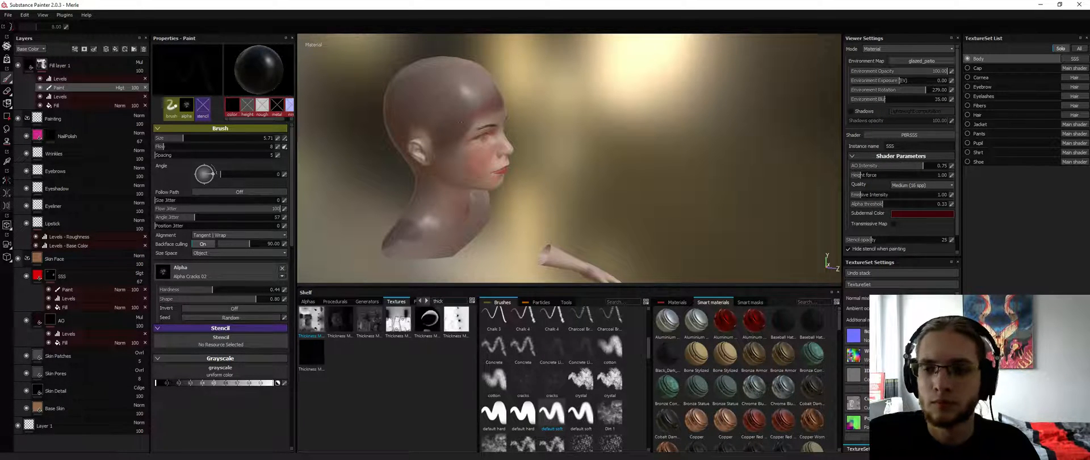
{"action": "left_click_drag", "start_coordinate": [163, 147], "coordinate": [178, 146]}
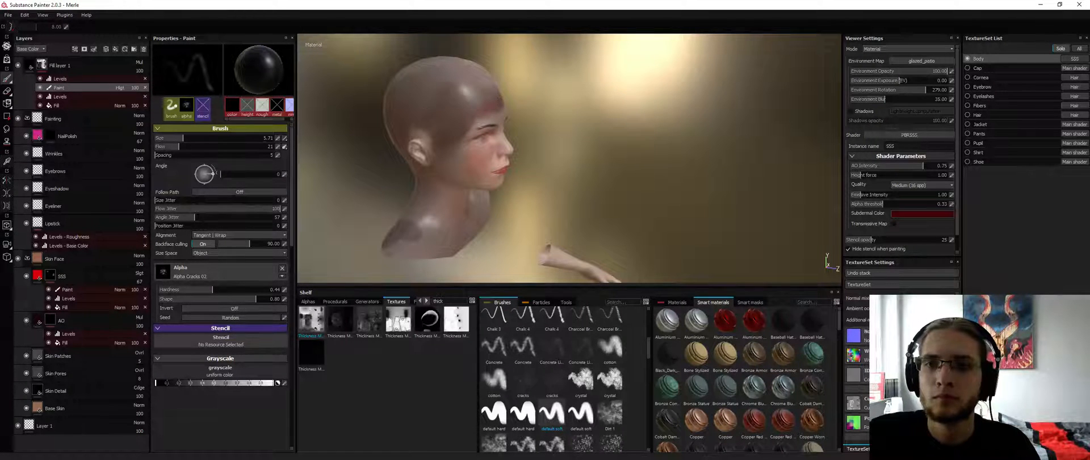
Examine the dark mask areas on the sides, back and crown of the head, the neck and the shoulders
{"action": "left_click_drag", "start_coordinate": [423, 122], "coordinate": [403, 133], "text": "alt"}
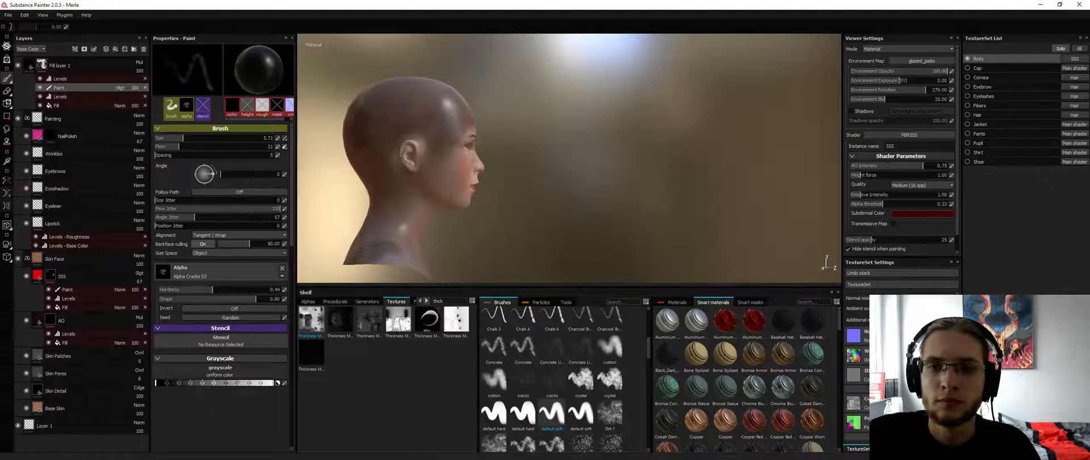
{"action": "left_click_drag", "start_coordinate": [408, 158], "coordinate": [431, 130], "text": "alt"}
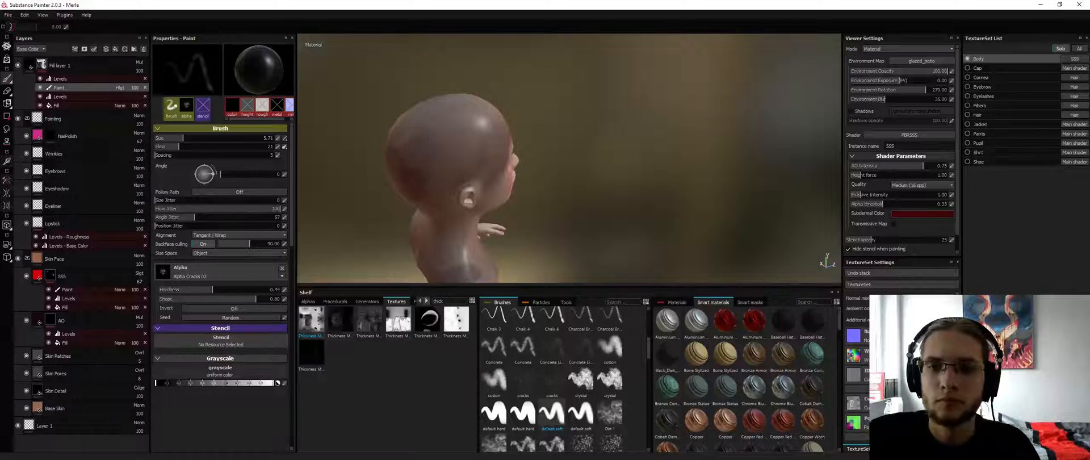
{"action": "left_click_drag", "start_coordinate": [382, 138], "coordinate": [423, 136], "text": "alt"}
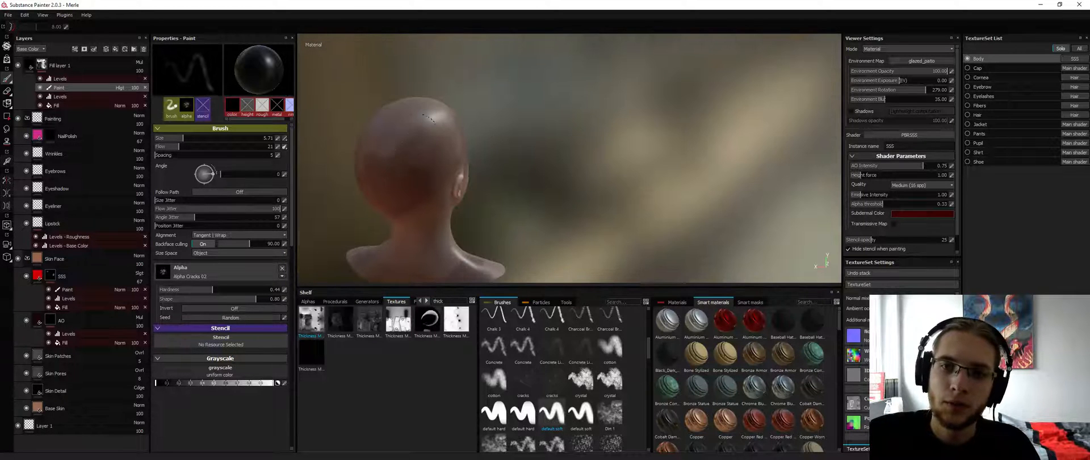
{"action": "left_click_drag", "start_coordinate": [531, 129], "coordinate": [545, 142], "text": "alt"}
{"action": "middle_click_drag", "start_coordinate": [422, 177], "coordinate": [667, 86], "text": "alt"}
{"action": "left_click_drag", "start_coordinate": [667, 87], "coordinate": [671, 97], "text": "alt"}
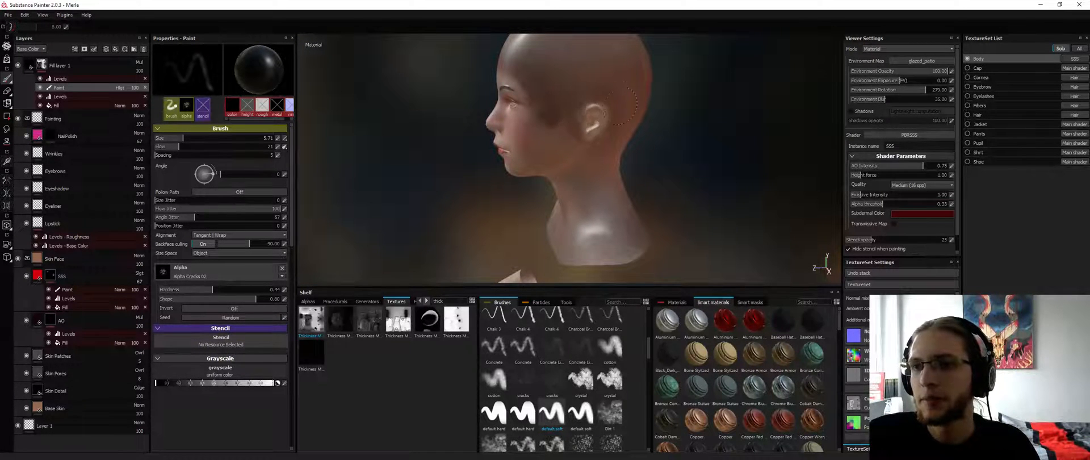
{"action": "mouse_move", "coordinate": [604, 86]}
{"action": "left_mouse_down", "text": "alt"}
{"action": "mouse_move", "coordinate": [574, 116]}
{"action": "mouse_move", "coordinate": [555, 107]}
{"action": "mouse_move", "coordinate": [556, 122]}
{"action": "mouse_move", "coordinate": [494, 91]}
{"action": "left_mouse_up", "text": "alt"}
{"action": "right_click_drag", "start_coordinate": [494, 91], "coordinate": [423, 153], "text": "alt"}
{"action": "left_click_drag", "start_coordinate": [449, 139], "coordinate": [488, 122], "text": "alt"}
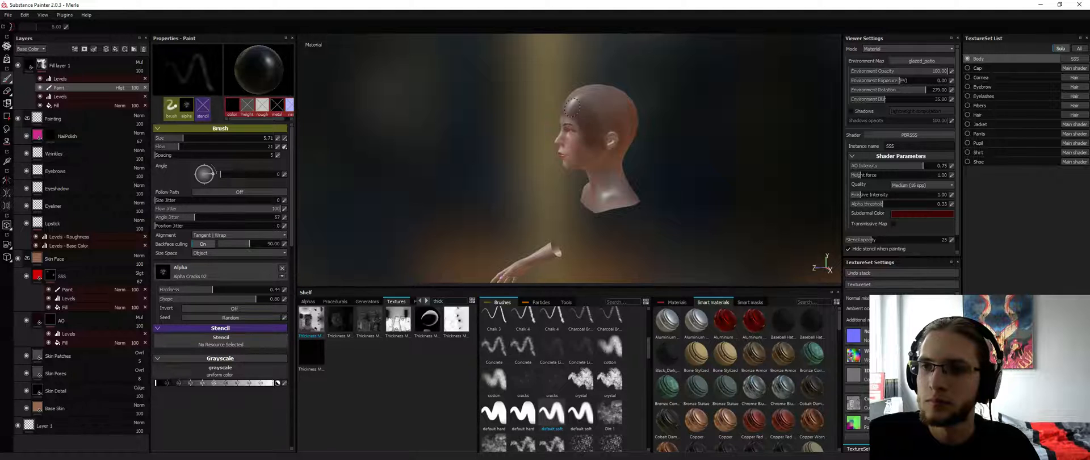
{"action": "left_click_drag", "start_coordinate": [488, 122], "coordinate": [540, 100], "text": "alt"}
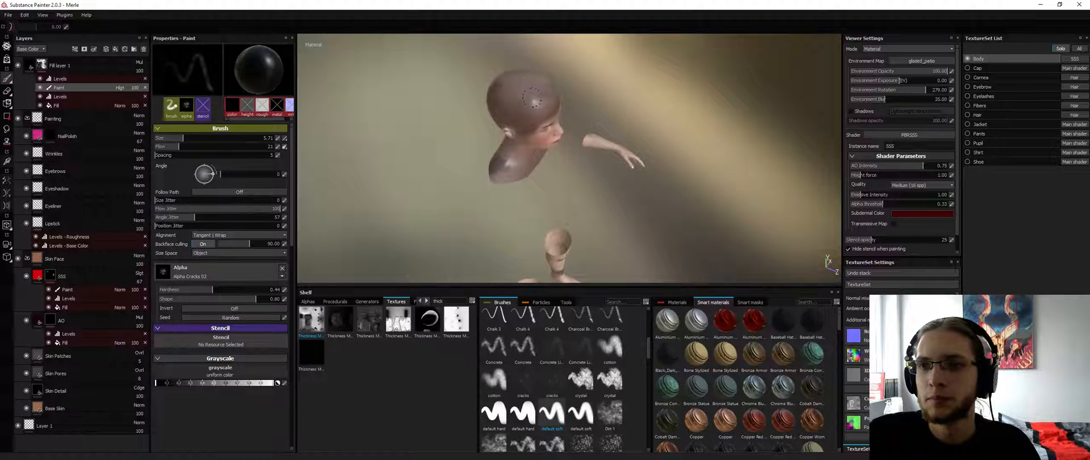
{"action": "left_click_drag", "start_coordinate": [524, 94], "coordinate": [528, 131], "text": "alt"}
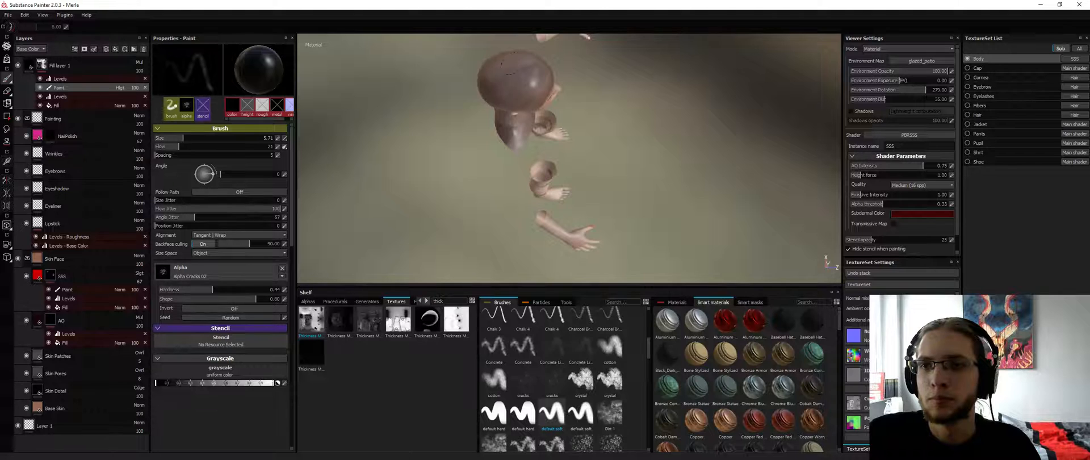
{"action": "left_click_drag", "start_coordinate": [508, 67], "coordinate": [636, 123], "text": "alt"}
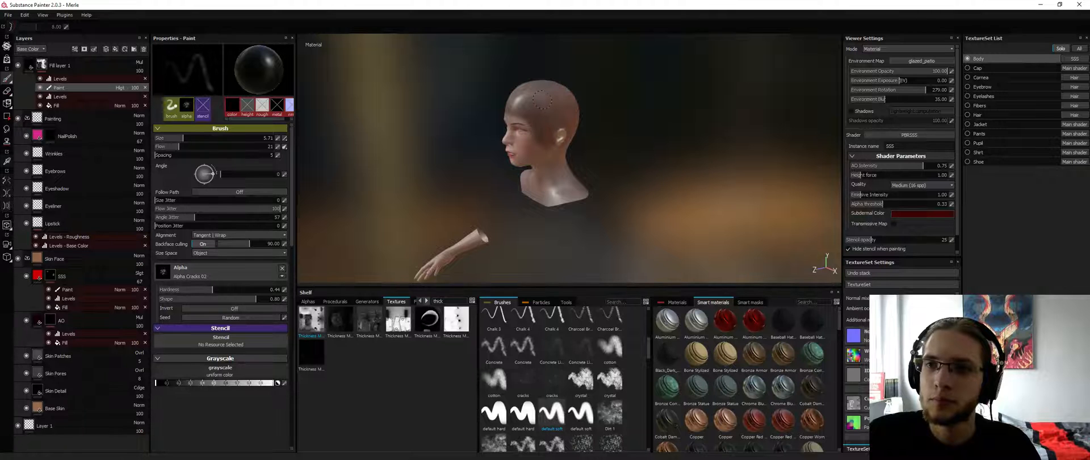
Examine the body's skin shading on the head, legs and hands from several angles
{"action": "left_click_drag", "start_coordinate": [529, 99], "coordinate": [560, 122], "text": "alt"}
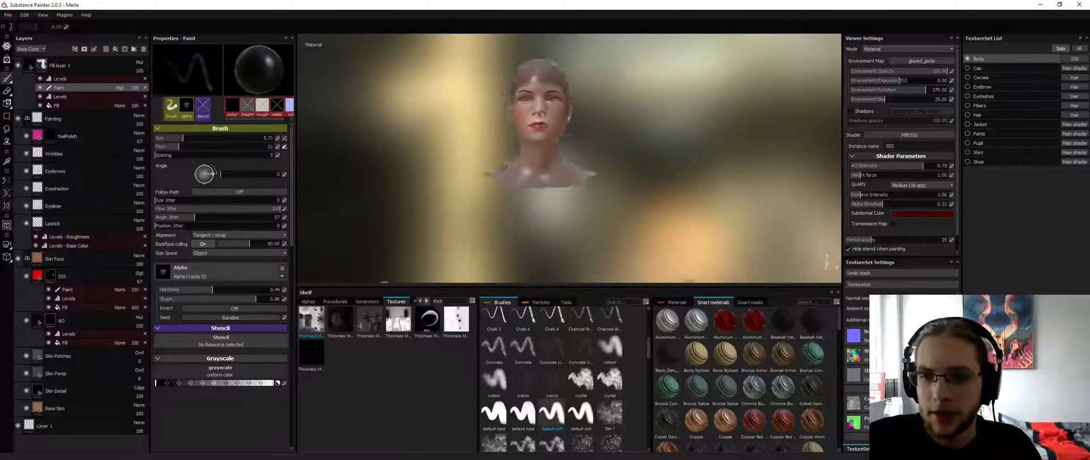
{"action": "middle_click_drag", "start_coordinate": [544, 207], "coordinate": [552, 54], "text": "alt"}
{"action": "left_click_drag", "start_coordinate": [544, 177], "coordinate": [562, 198], "text": "alt"}
{"action": "middle_click_drag", "start_coordinate": [559, 199], "coordinate": [564, 122], "text": "alt"}
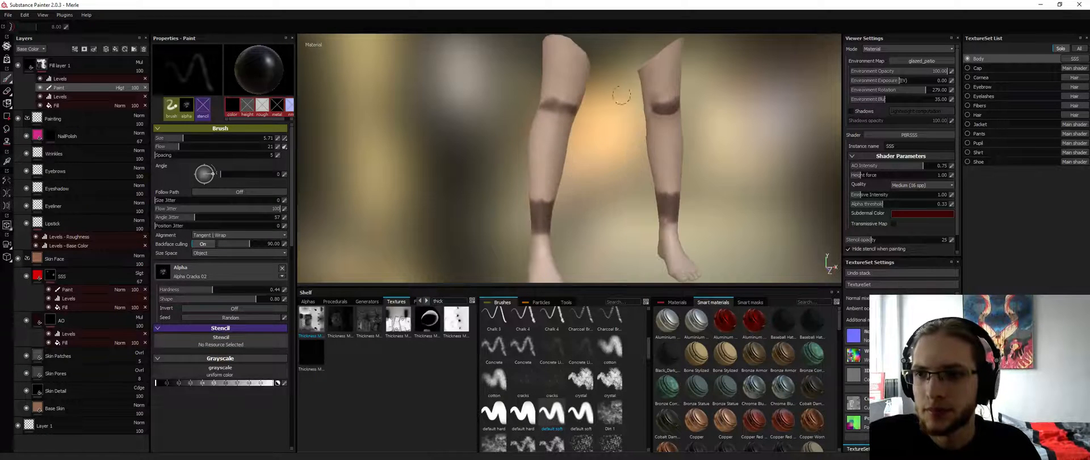
{"action": "right_click_drag", "start_coordinate": [564, 122], "coordinate": [545, 130], "text": "alt"}
{"action": "left_click_drag", "start_coordinate": [580, 142], "coordinate": [551, 139], "text": "alt"}
{"action": "middle_click_drag", "start_coordinate": [551, 139], "coordinate": [547, 219], "text": "alt"}
{"action": "right_click_drag", "start_coordinate": [594, 170], "coordinate": [567, 168], "text": "alt"}
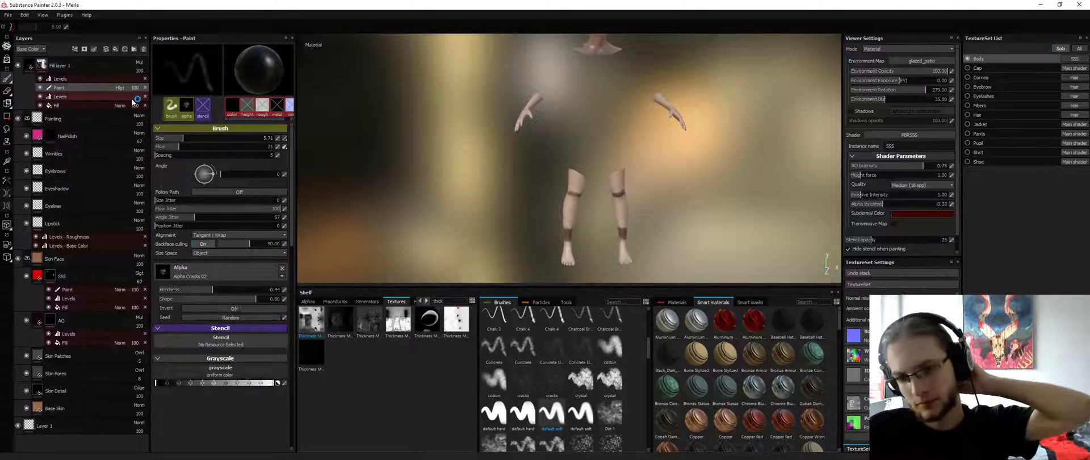
Export the mask of Fill layer 1 to the bake folder as Merle_Body_Thickness_fixed.png
{"action": "right_click", "coordinate": [41, 66]}
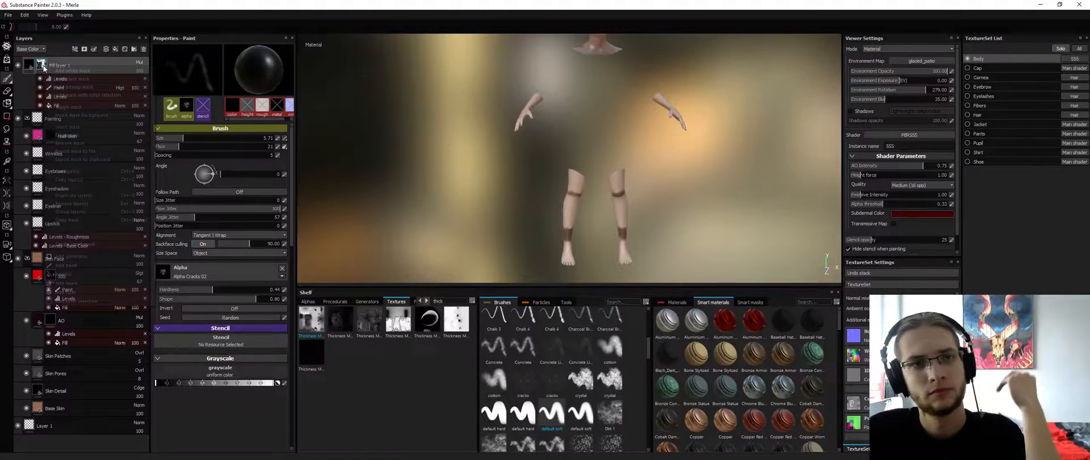
{"action": "left_click", "coordinate": [99, 151]}
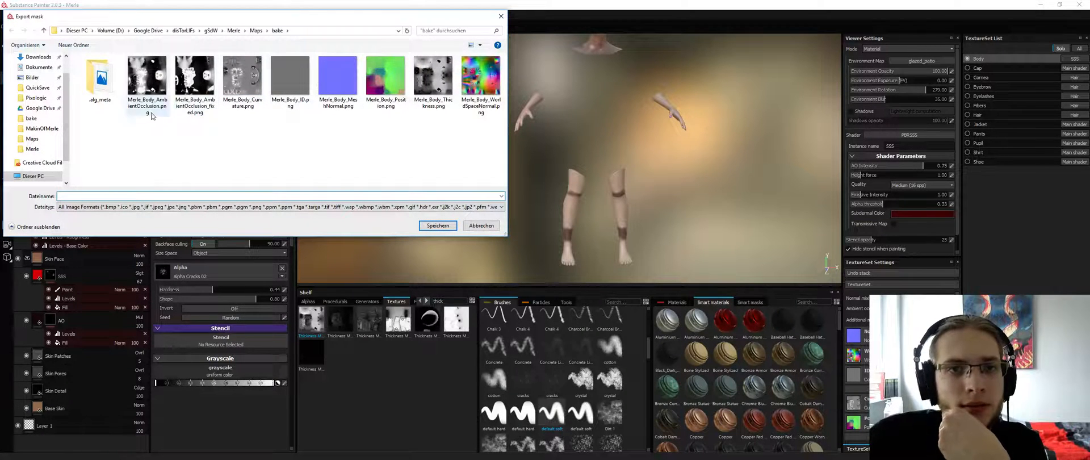
{"action": "left_click", "coordinate": [426, 89]}
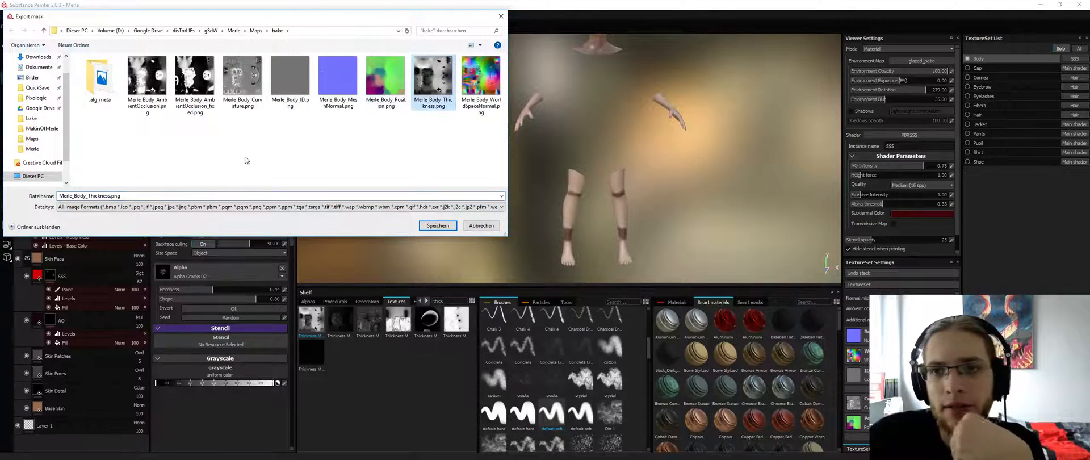
{"action": "double_click", "coordinate": [109, 196]}
{"action": "left_click", "coordinate": [109, 195]}
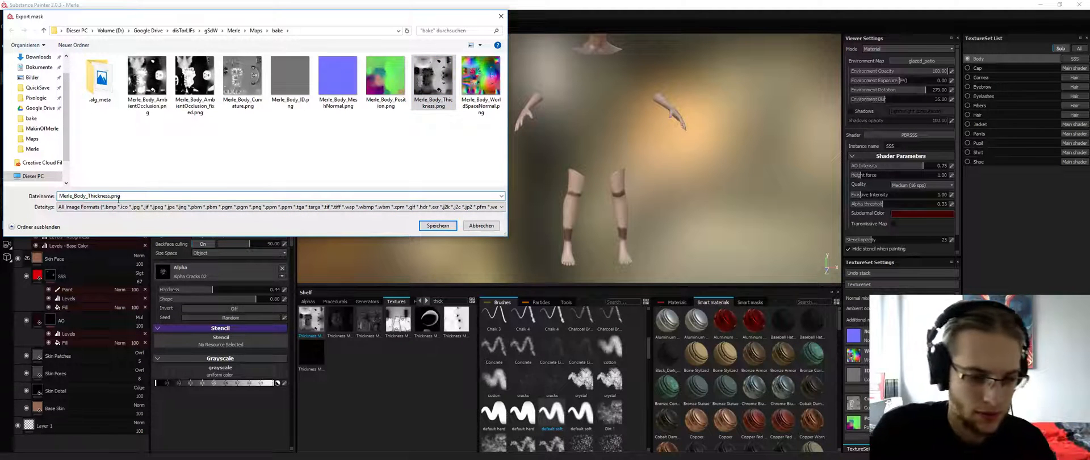
{"action": "type", "text": "_fixe"}
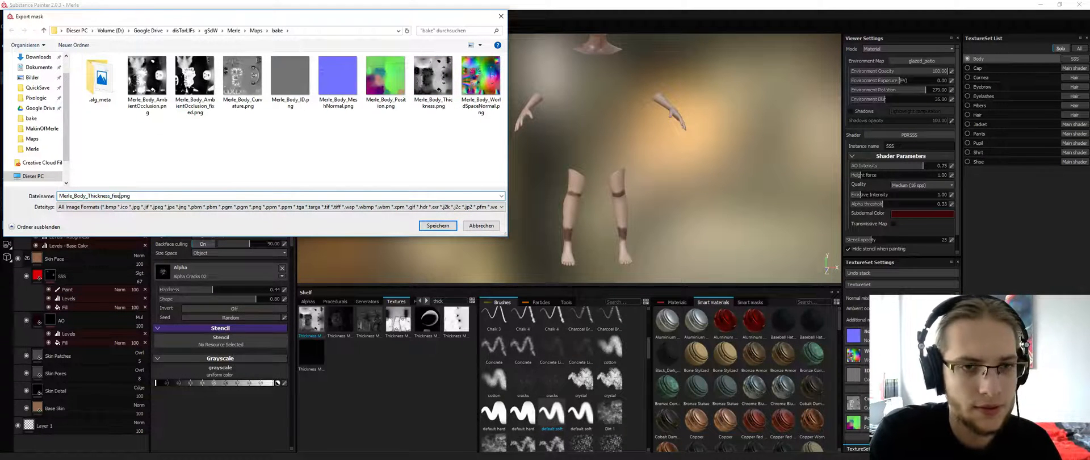
{"action": "key", "text": "Return"}
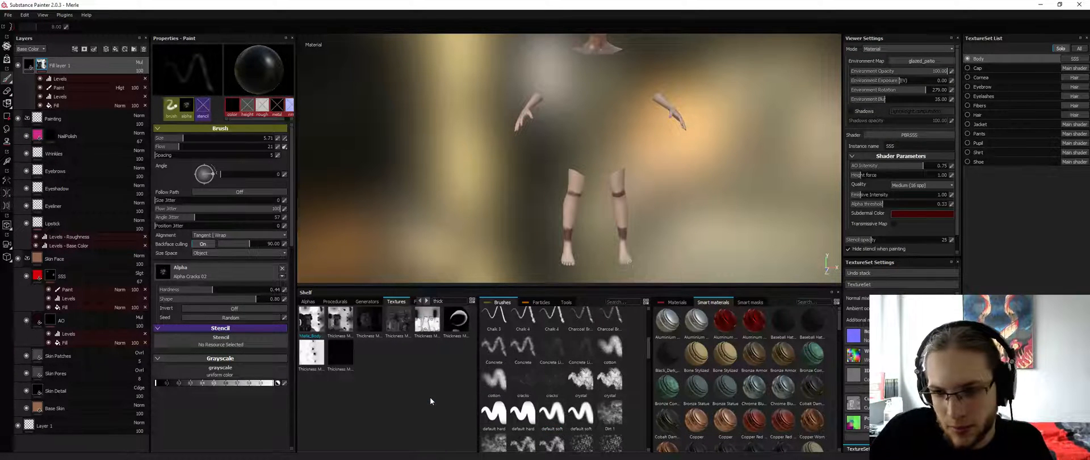
Assign the exported thickness texture as the Body's thickness map and hide Fill layer 1
{"action": "left_click", "coordinate": [338, 322]}
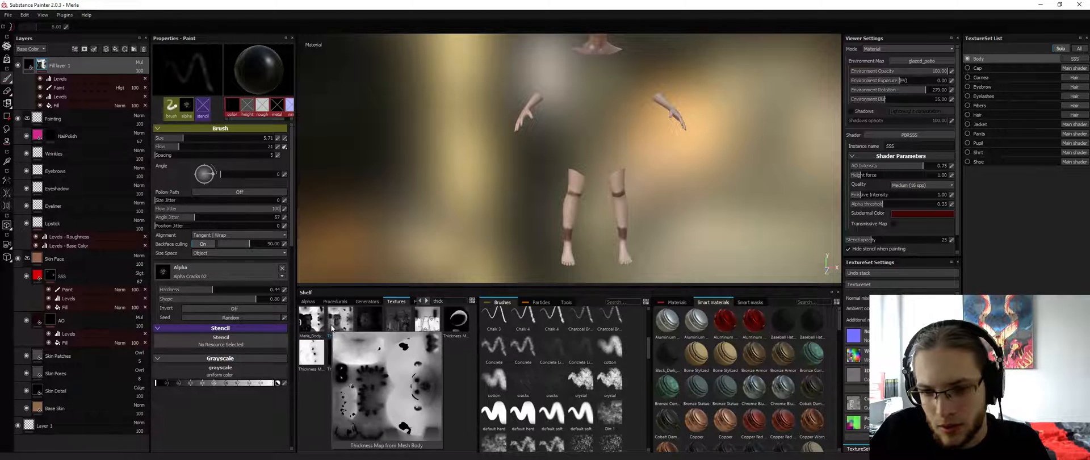
{"action": "left_click", "coordinate": [317, 325]}
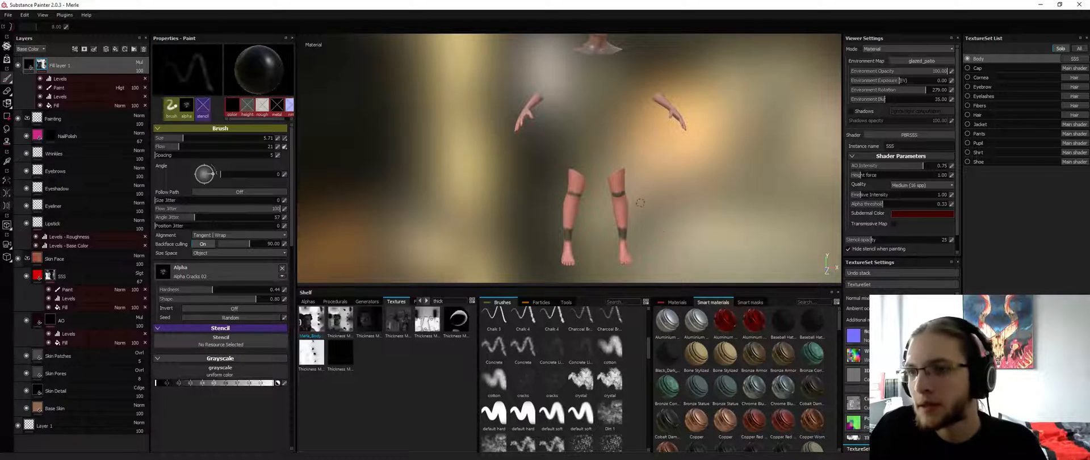
{"action": "left_click_drag", "start_coordinate": [641, 202], "coordinate": [668, 208], "text": "alt"}
{"action": "left_click", "coordinate": [17, 66]}
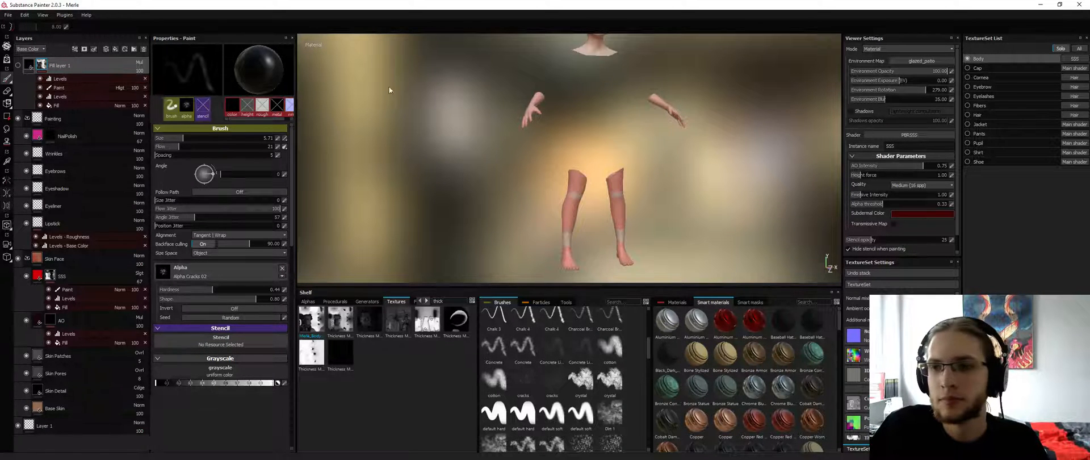
Examine the red subsurface tint on the limbs and around the head and face
{"action": "left_click_drag", "start_coordinate": [623, 147], "coordinate": [647, 157], "text": "alt"}
{"action": "middle_click_drag", "start_coordinate": [592, 115], "coordinate": [585, 149], "text": "alt"}
{"action": "left_click_drag", "start_coordinate": [568, 143], "coordinate": [813, 113], "text": "alt"}
{"action": "right_click_drag", "start_coordinate": [643, 113], "coordinate": [645, 153], "text": "alt"}
{"action": "middle_click_drag", "start_coordinate": [627, 111], "coordinate": [599, 140], "text": "alt"}
{"action": "right_click_drag", "start_coordinate": [600, 140], "coordinate": [616, 295], "text": "alt"}
{"action": "left_click_drag", "start_coordinate": [624, 170], "coordinate": [537, 162], "text": "alt"}
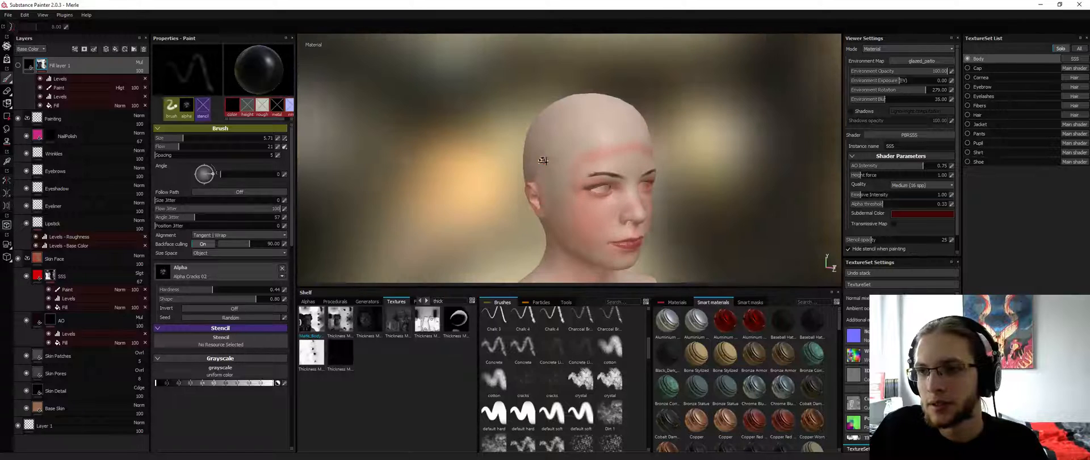
{"action": "left_click_drag", "start_coordinate": [639, 151], "coordinate": [612, 172], "text": "alt"}
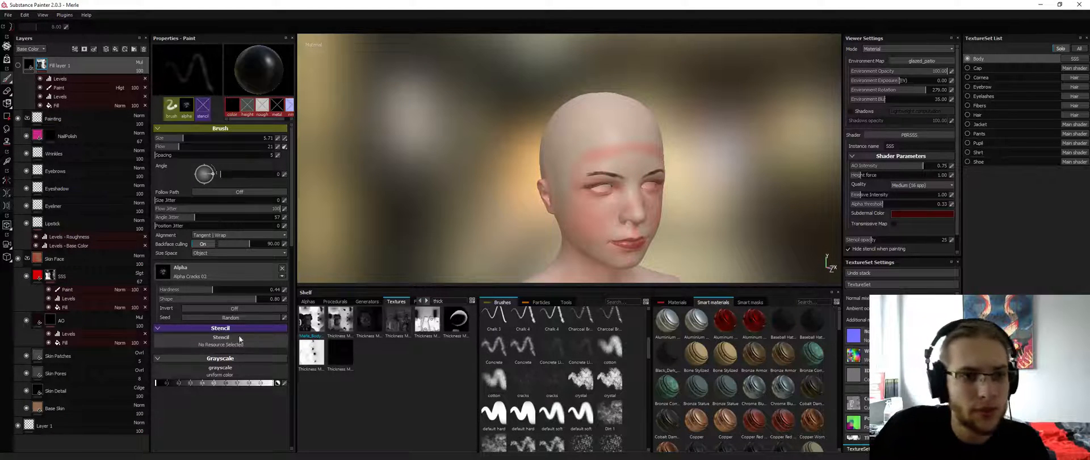
Using the Paint effect in the SSS layer's mask, paint away the red band across the forehead
{"action": "left_click", "coordinate": [77, 289]}
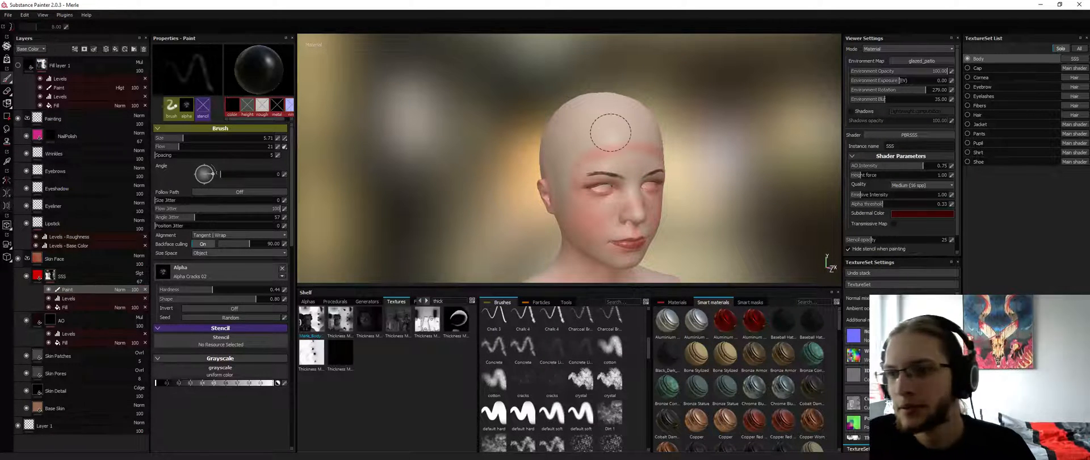
{"action": "left_click_drag", "start_coordinate": [611, 133], "coordinate": [616, 146], "text": "alt"}
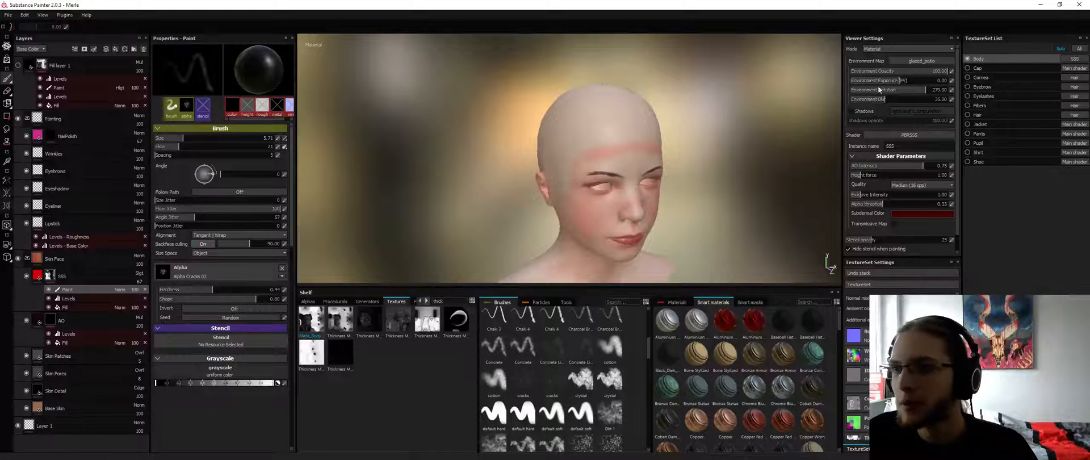
{"action": "key", "text": "alt+q"}
{"action": "left_click_drag", "start_coordinate": [648, 162], "coordinate": [699, 141], "text": "alt"}
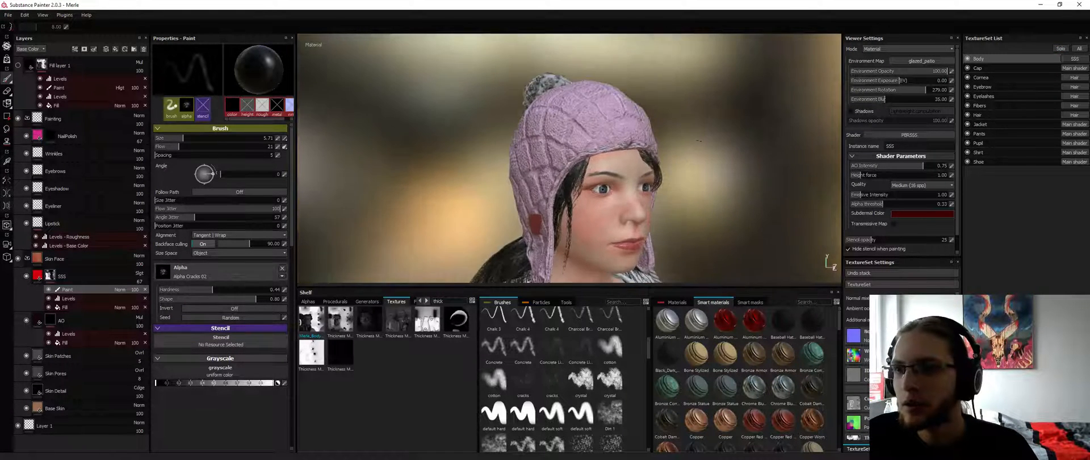
{"action": "left_click", "coordinate": [1058, 49]}
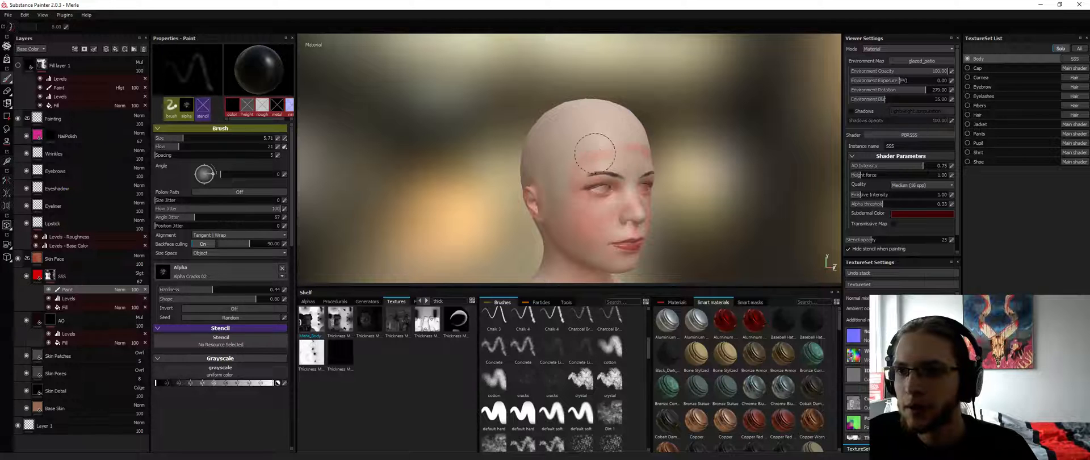
{"action": "left_click_drag", "start_coordinate": [598, 153], "coordinate": [735, 163], "text": "alt"}
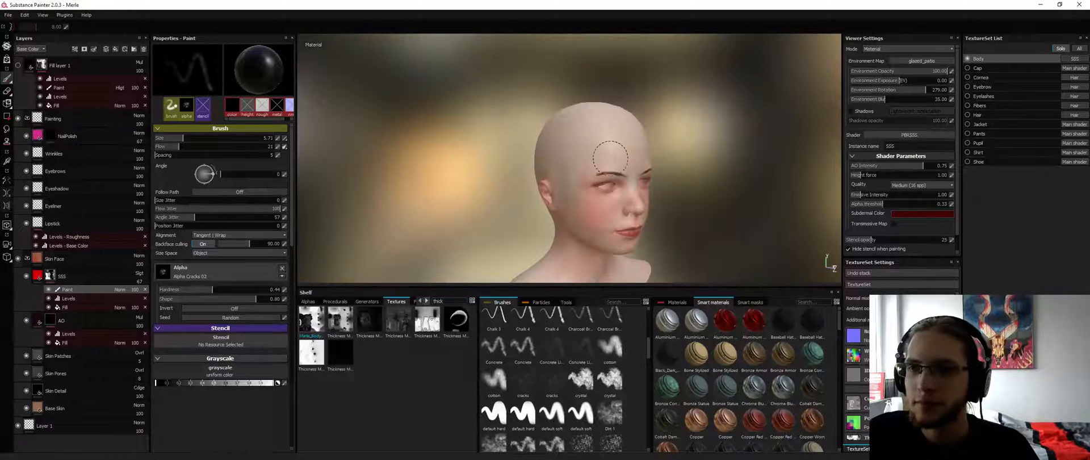
{"action": "left_click_drag", "start_coordinate": [585, 165], "coordinate": [643, 165], "text": "alt"}
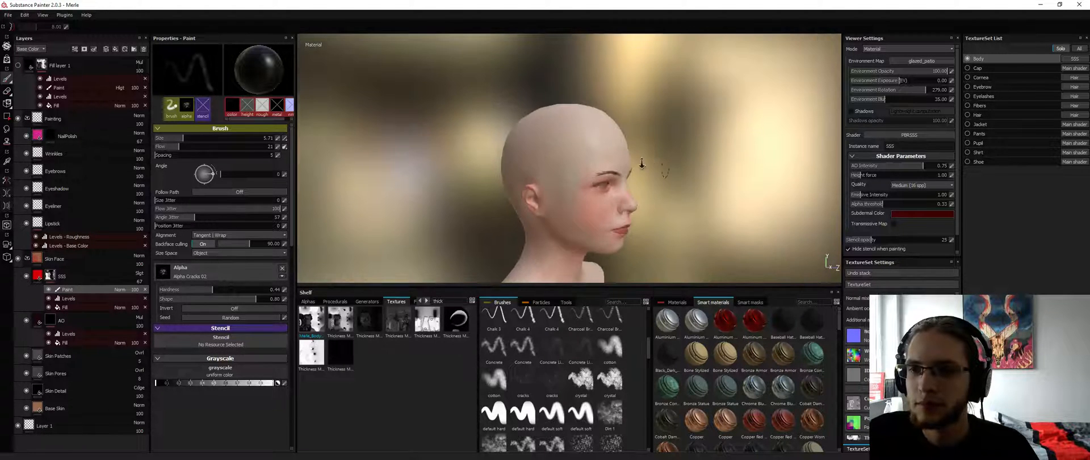
Bring the legs into view, enlarge the brush to 13.19 and turn on symmetry
{"action": "right_click_drag", "start_coordinate": [642, 166], "coordinate": [599, 284], "text": "alt"}
{"action": "middle_click_drag", "start_coordinate": [599, 284], "coordinate": [604, 43], "text": "alt"}
{"action": "mouse_move", "coordinate": [612, 136]}
{"action": "left_mouse_down", "text": "alt"}
{"action": "mouse_move", "coordinate": [567, 124]}
{"action": "mouse_move", "coordinate": [635, 139]}
{"action": "left_mouse_up", "text": "alt"}
{"action": "right_click_drag", "start_coordinate": [570, 147], "coordinate": [591, 147], "text": "ctrl"}
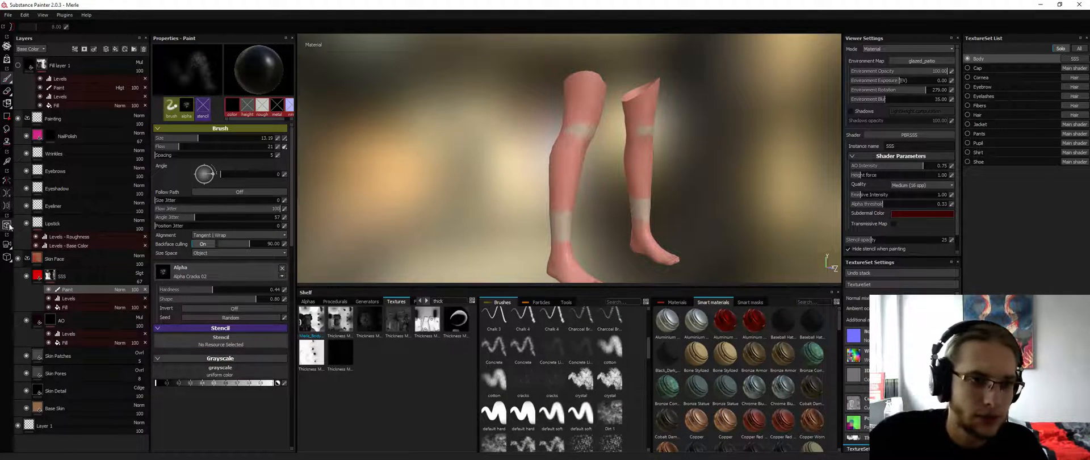
{"action": "left_click", "coordinate": [6, 180]}
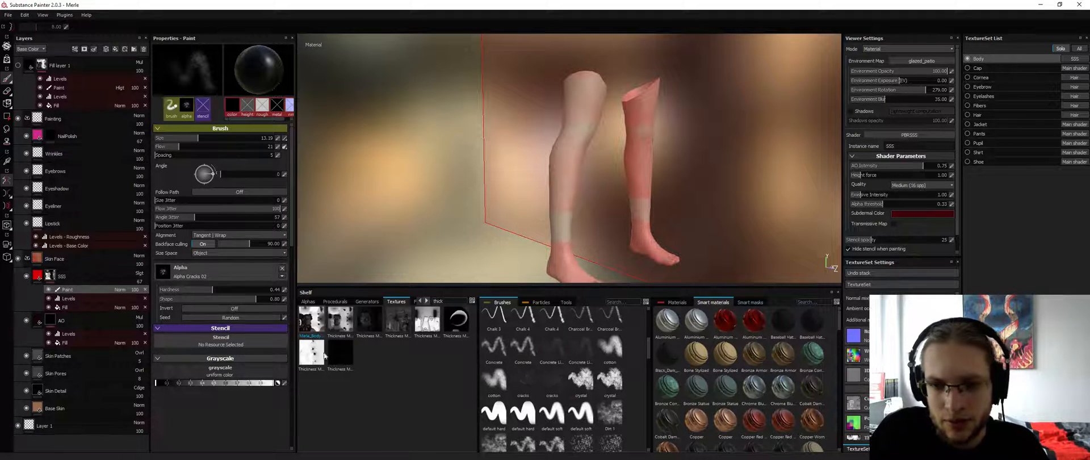
Search the textures for "amb" and assign the Merle_Body ambient occlusion texture as the Body's ambient occlusion map
{"action": "double_click", "coordinate": [439, 301]}
{"action": "type", "text": "amb"}
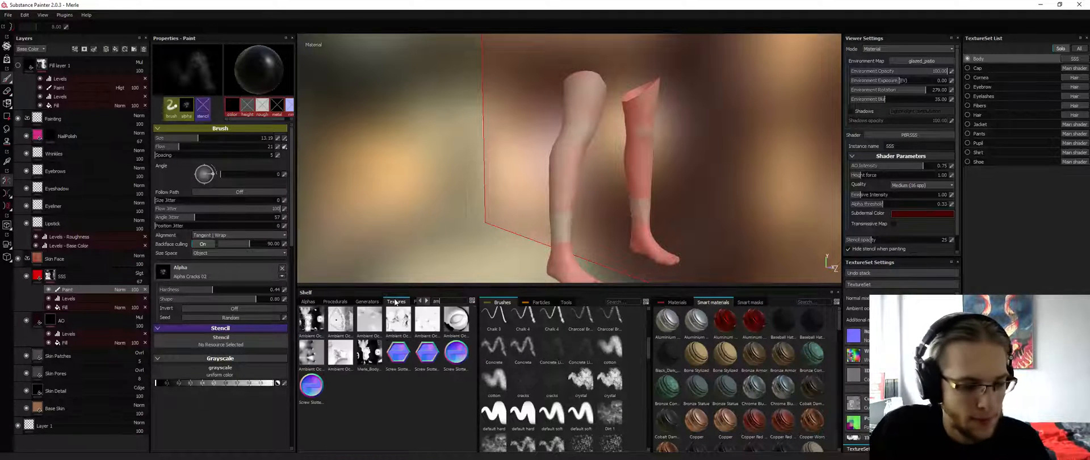
{"action": "left_click", "coordinate": [316, 328]}
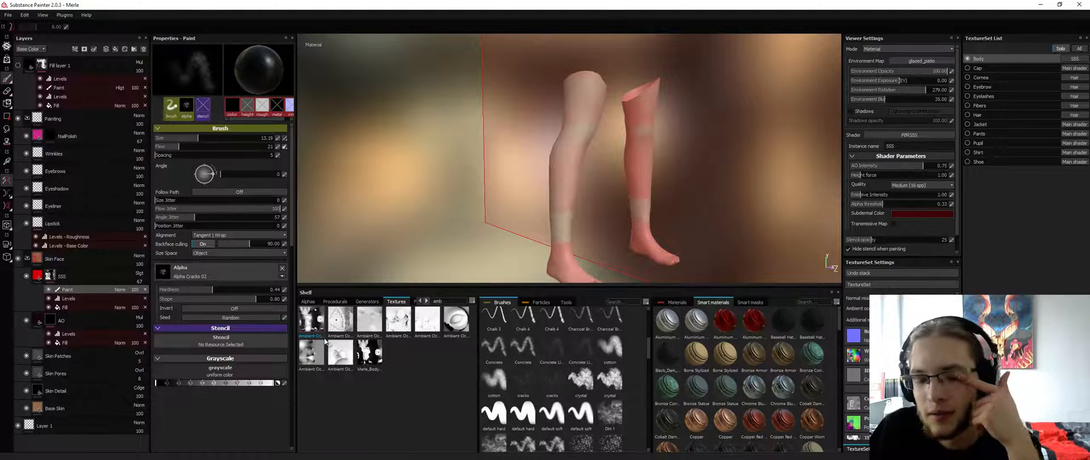
{"action": "left_click", "coordinate": [369, 355]}
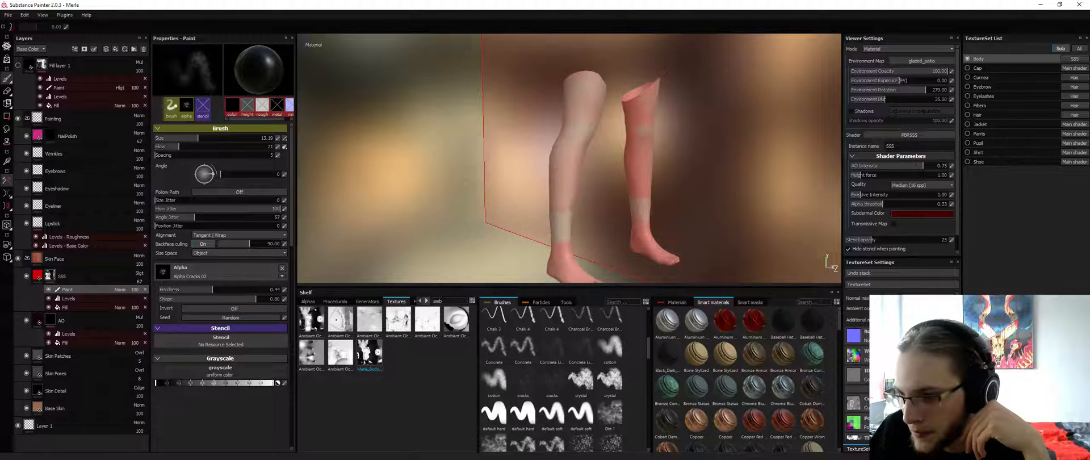
{"action": "left_click_drag", "start_coordinate": [369, 355], "coordinate": [900, 389]}
Check the whole body with its replaced ambient occlusion map and display all texture sets again
{"action": "left_click_drag", "start_coordinate": [676, 185], "coordinate": [519, 188], "text": "alt"}
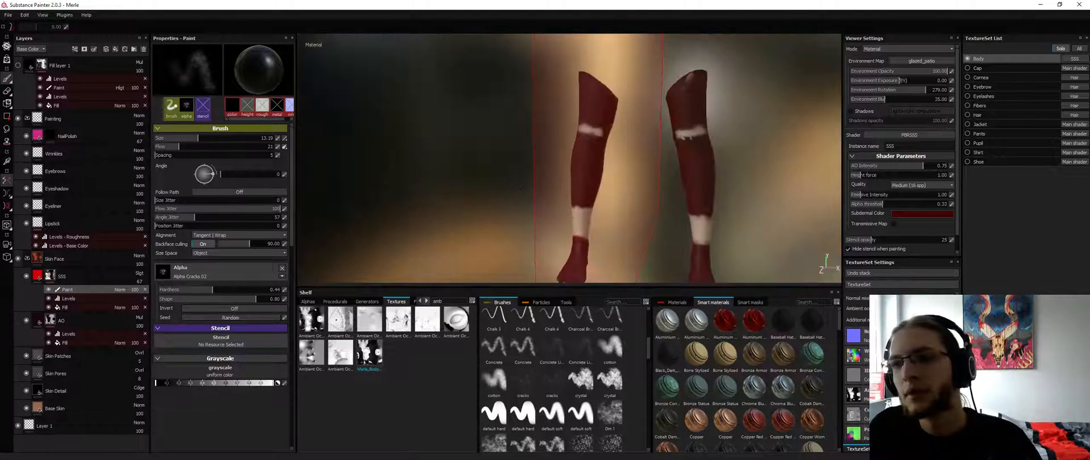
{"action": "right_click_drag", "start_coordinate": [520, 187], "coordinate": [540, 79], "text": "alt"}
{"action": "left_click_drag", "start_coordinate": [647, 94], "coordinate": [621, 82], "text": "alt"}
{"action": "middle_click_drag", "start_coordinate": [622, 82], "coordinate": [619, 220], "text": "alt"}
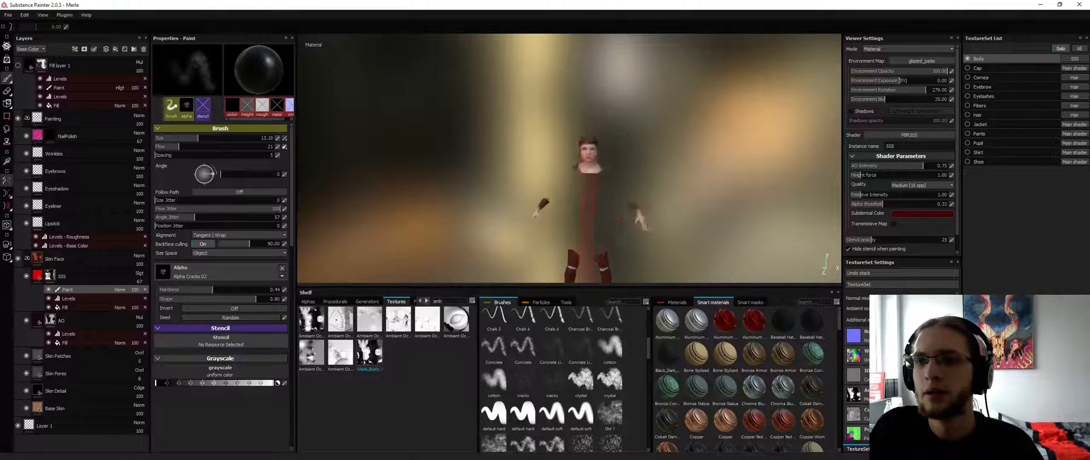
{"action": "left_click_drag", "start_coordinate": [619, 219], "coordinate": [631, 186], "text": "alt"}
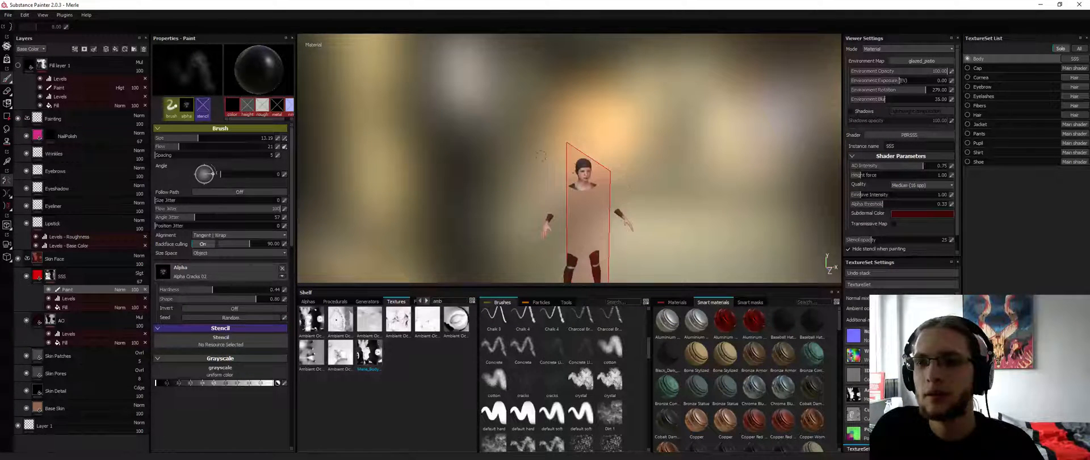
{"action": "left_click", "coordinate": [1057, 49]}
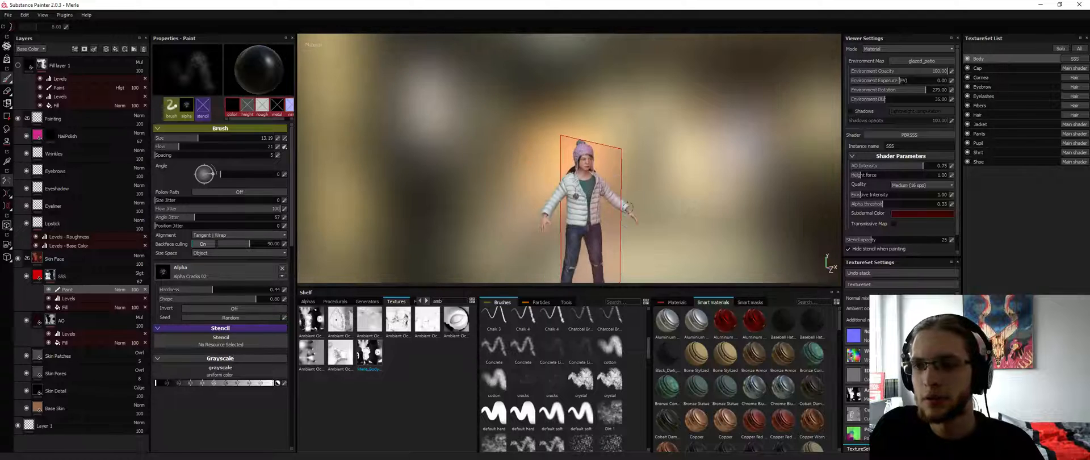
Look over the clothed character's hands, jacket and face, and turn off symmetry
{"action": "right_click_drag", "start_coordinate": [617, 188], "coordinate": [559, 247], "text": "alt"}
{"action": "left_click_drag", "start_coordinate": [500, 230], "coordinate": [474, 216], "text": "alt"}
{"action": "middle_click_drag", "start_coordinate": [669, 92], "coordinate": [608, 214], "text": "alt"}
{"action": "right_click_drag", "start_coordinate": [609, 214], "coordinate": [596, 227], "text": "alt"}
{"action": "left_click_drag", "start_coordinate": [596, 182], "coordinate": [622, 166], "text": "alt"}
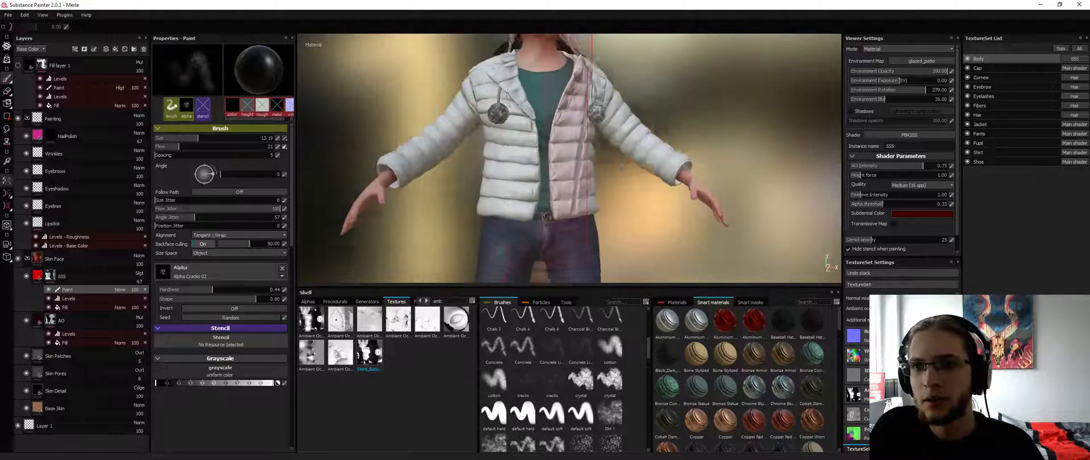
{"action": "middle_click_drag", "start_coordinate": [622, 166], "coordinate": [607, 278], "text": "alt"}
{"action": "left_click_drag", "start_coordinate": [608, 279], "coordinate": [653, 273], "text": "alt"}
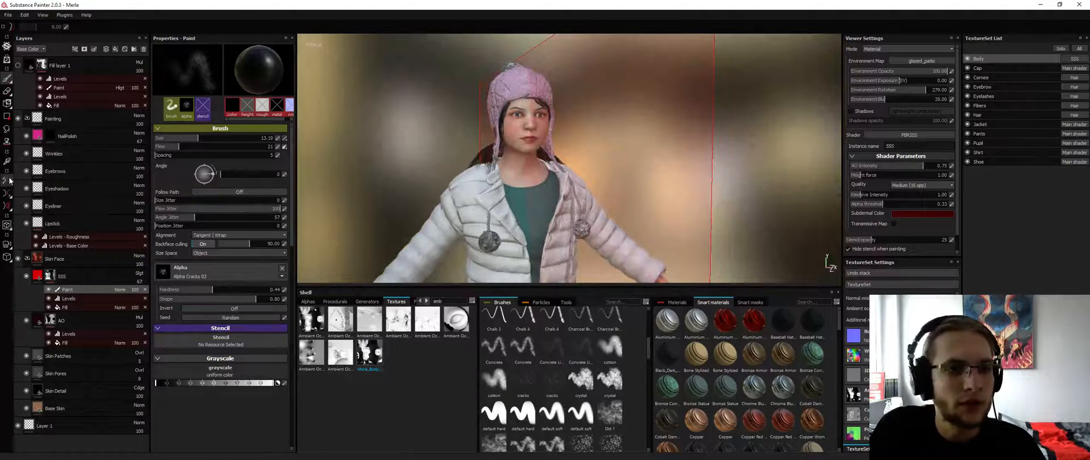
{"action": "left_click", "coordinate": [7, 205]}
Examine the skin showing through the ripped knees of the jeans from several angles
{"action": "left_click_drag", "start_coordinate": [375, 142], "coordinate": [210, 138], "text": "alt"}
{"action": "middle_click_drag", "start_coordinate": [563, 255], "coordinate": [562, 54], "text": "alt"}
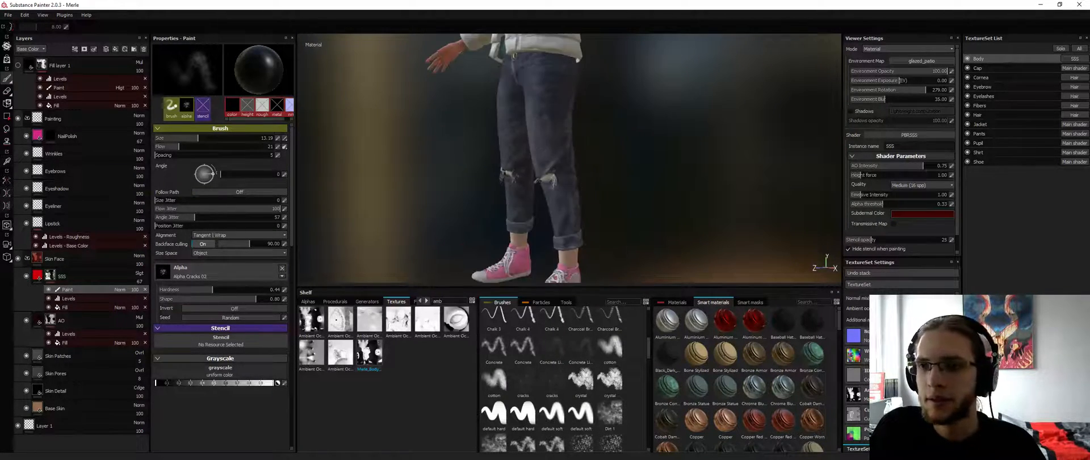
{"action": "left_click_drag", "start_coordinate": [492, 157], "coordinate": [690, 159], "text": "alt"}
{"action": "middle_click_drag", "start_coordinate": [426, 256], "coordinate": [476, 226], "text": "alt"}
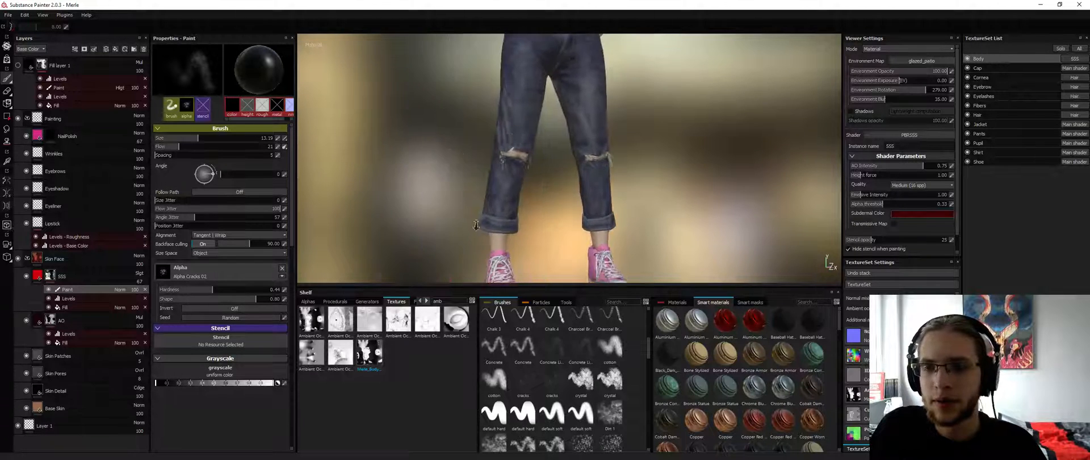
{"action": "right_click_drag", "start_coordinate": [476, 226], "coordinate": [428, 233], "text": "alt"}
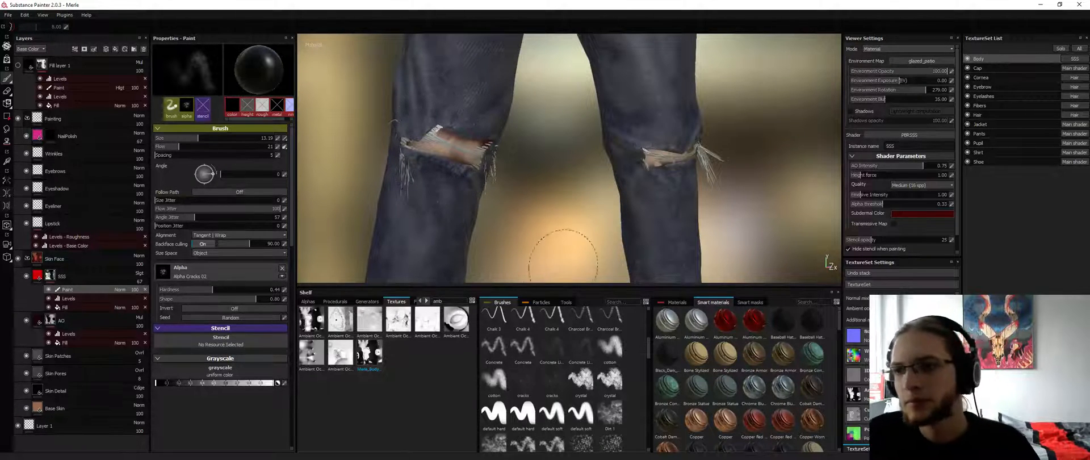
{"action": "left_click_drag", "start_coordinate": [563, 253], "coordinate": [621, 156], "text": "alt"}
{"action": "left_click_drag", "start_coordinate": [563, 154], "coordinate": [636, 171], "text": "alt"}
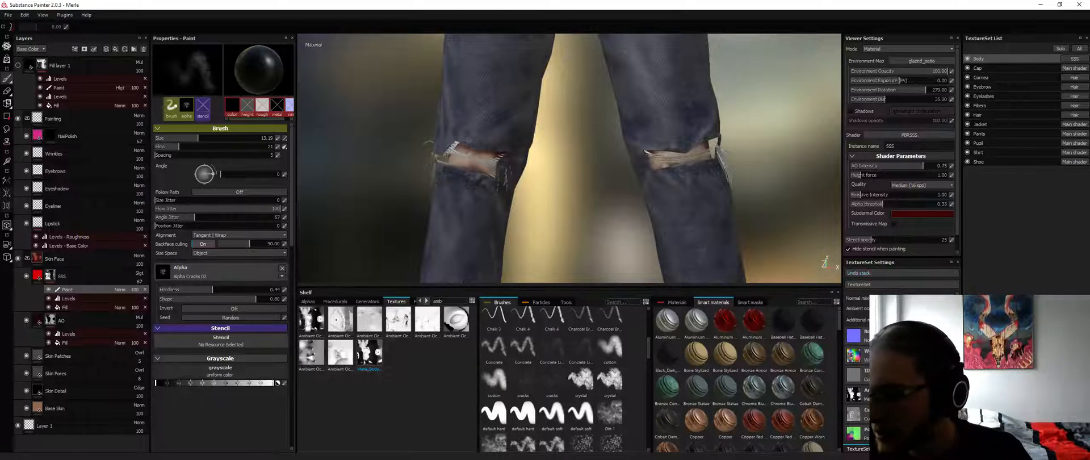
Assign Merle_Body_AmbientOcclusion_fixed to the fill in Fill layer 1's mask and make the layer visible
{"action": "left_click", "coordinate": [952, 390]}
{"action": "left_click_drag", "start_coordinate": [694, 176], "coordinate": [702, 211], "text": "alt"}
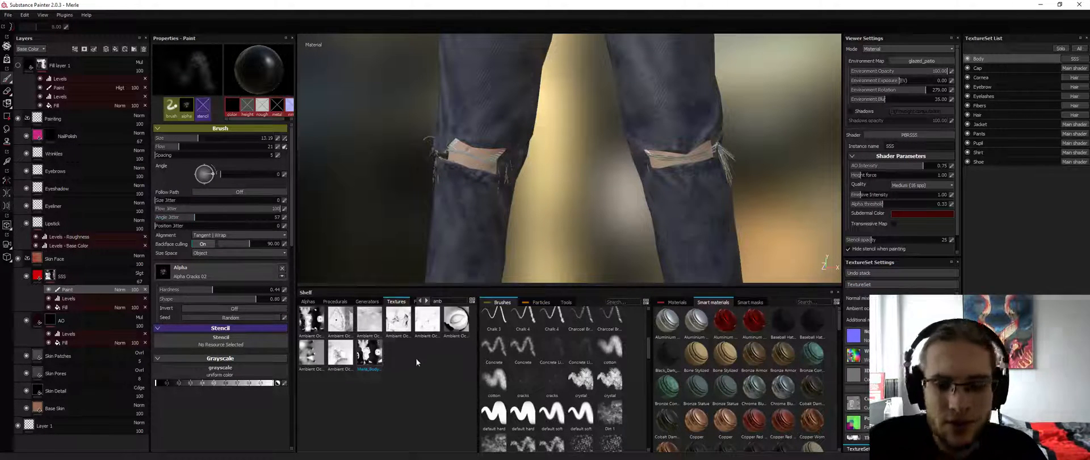
{"action": "left_click", "coordinate": [57, 105]}
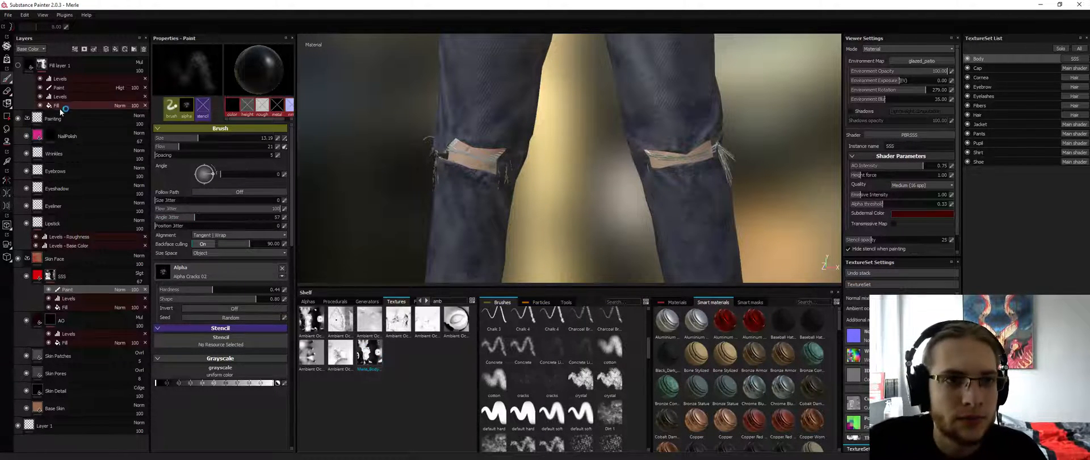
{"action": "left_click_drag", "start_coordinate": [382, 355], "coordinate": [171, 146]}
{"action": "left_click", "coordinate": [17, 65]}
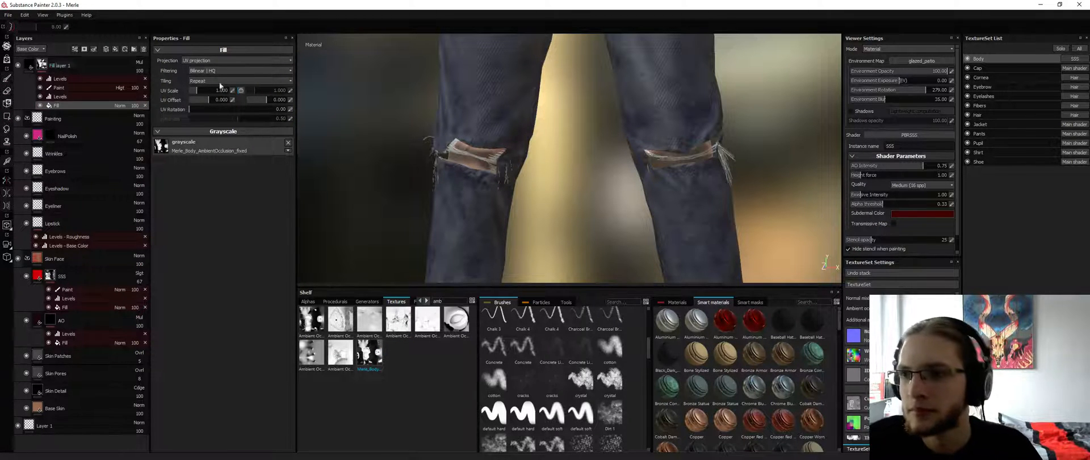
Compare the skin in the ripped knees with and without the upper Levels effect of Fill layer 1's mask
{"action": "left_click_drag", "start_coordinate": [596, 169], "coordinate": [619, 178], "text": "alt"}
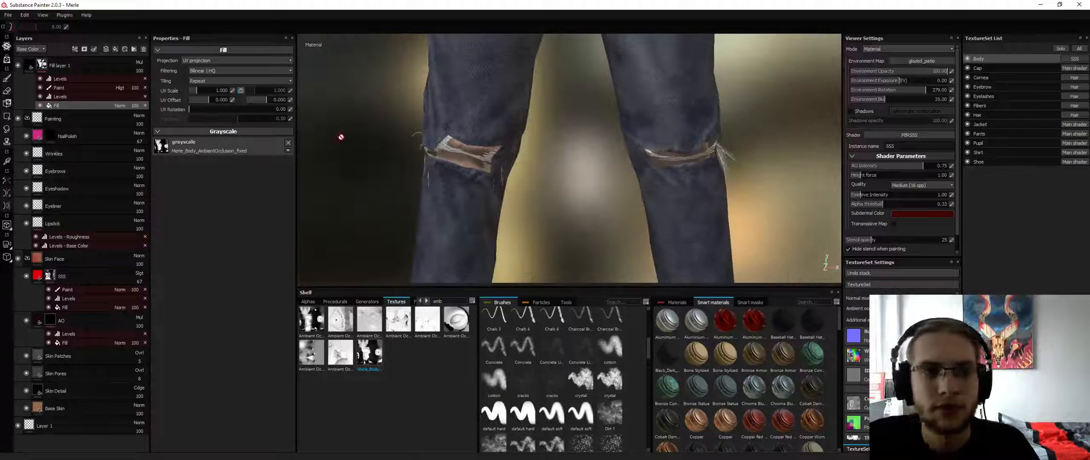
{"action": "left_click", "coordinate": [40, 80]}
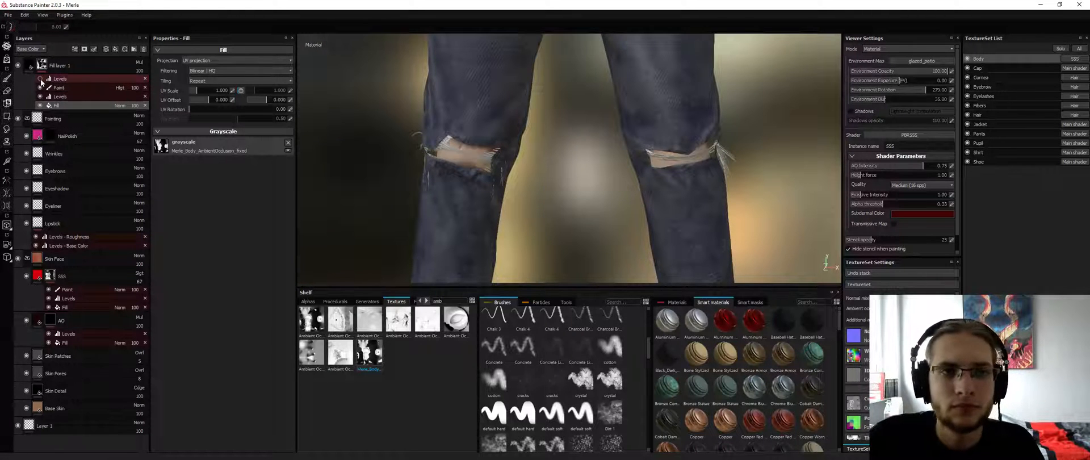
{"action": "left_click", "coordinate": [40, 80]}
{"action": "left_click", "coordinate": [40, 80]}
{"action": "left_click", "coordinate": [41, 80]}
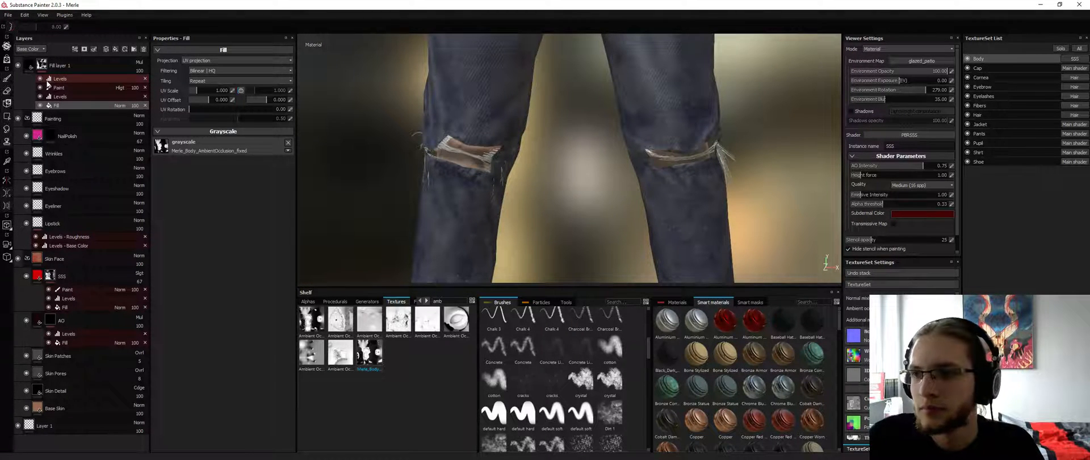
Show only the Body texture set and compare the bare knees with Fill layer 1 hidden and shown
{"action": "left_click", "coordinate": [1061, 48]}
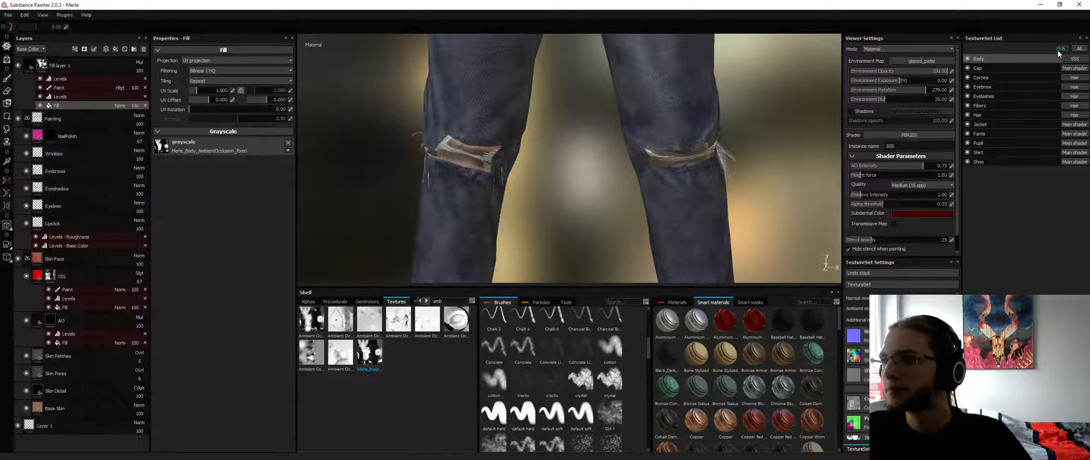
{"action": "left_click", "coordinate": [17, 66]}
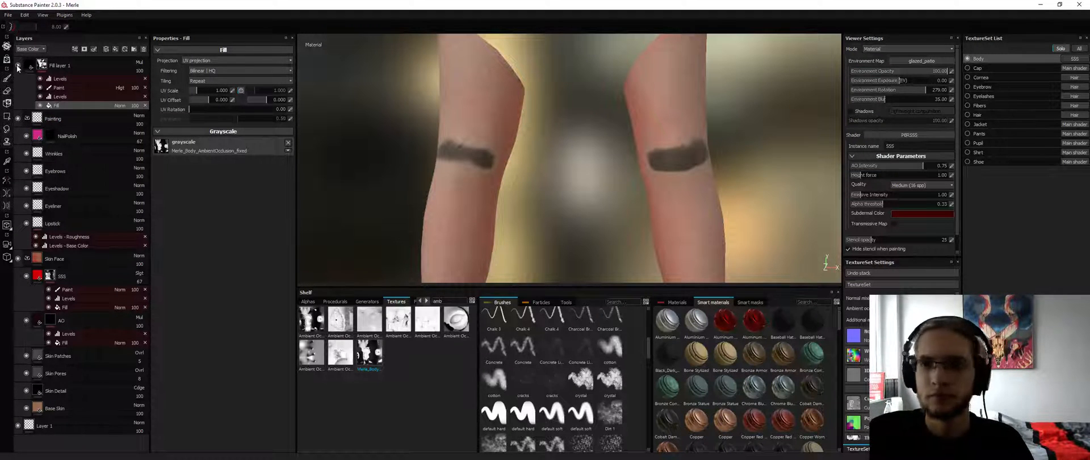
{"action": "left_click", "coordinate": [17, 66]}
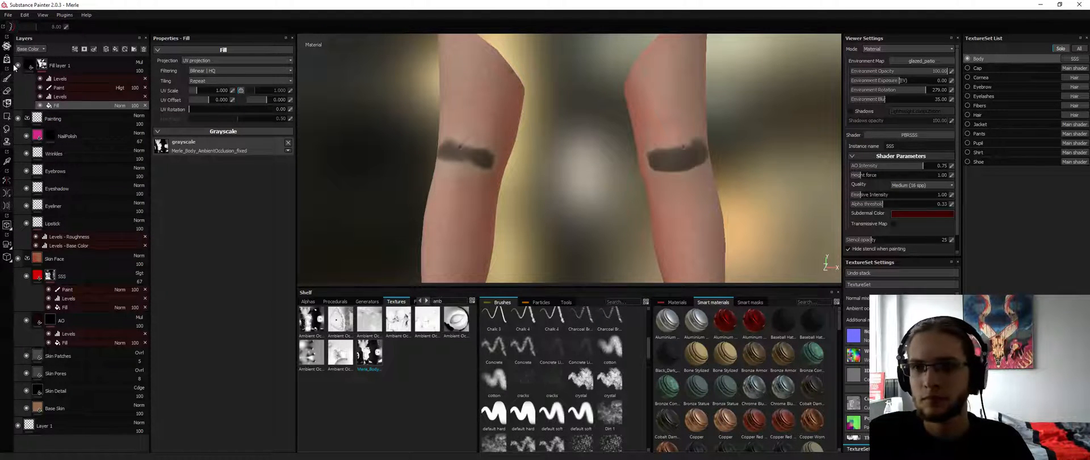
Export Fill layer 1's mask to the bake folder, overwriting Merle_Body_AmbientOcclusion_fixed.png
{"action": "double_click", "coordinate": [59, 65]}
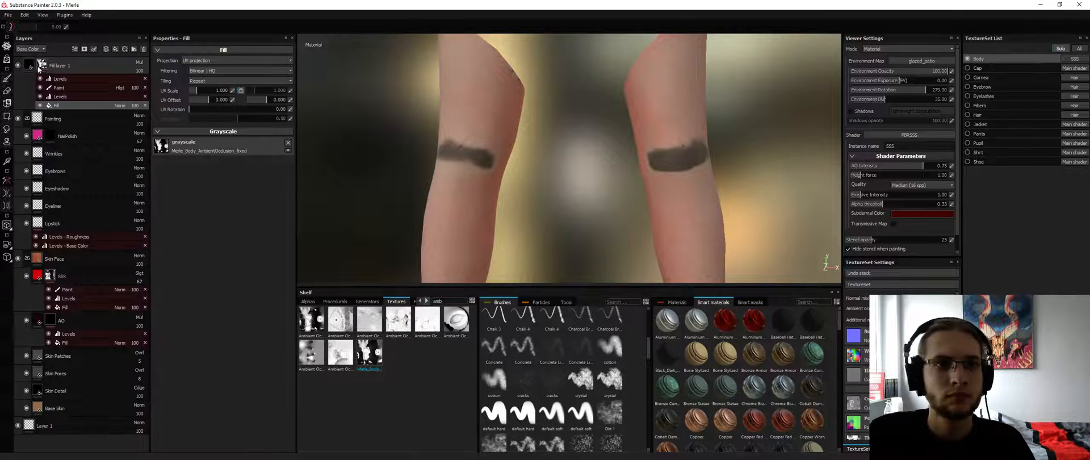
{"action": "right_click", "coordinate": [39, 64]}
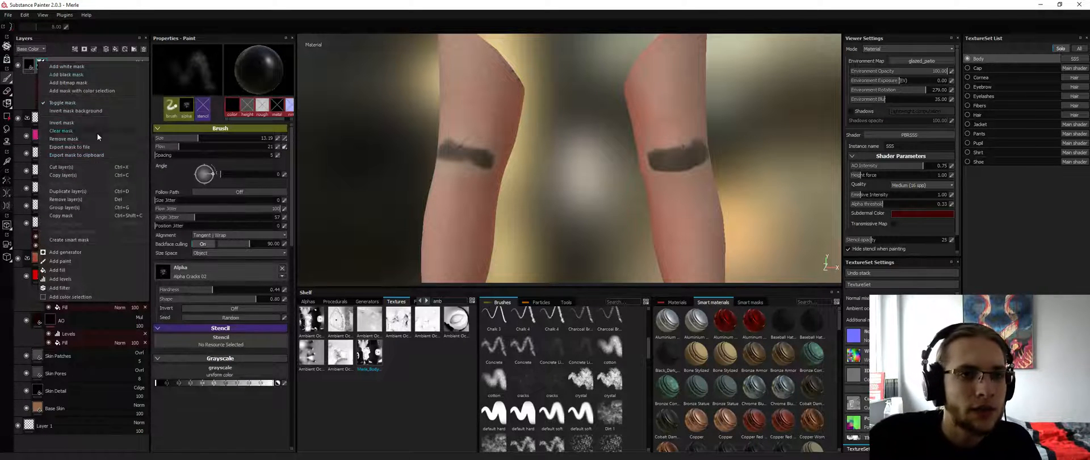
{"action": "left_click", "coordinate": [109, 152]}
{"action": "right_click", "coordinate": [42, 65]}
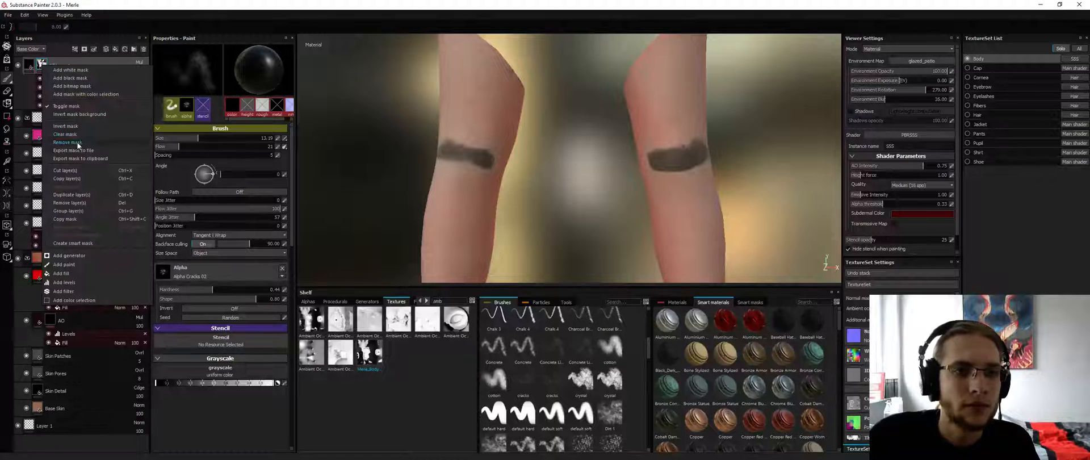
{"action": "left_click", "coordinate": [73, 149]}
{"action": "left_click", "coordinate": [190, 85]}
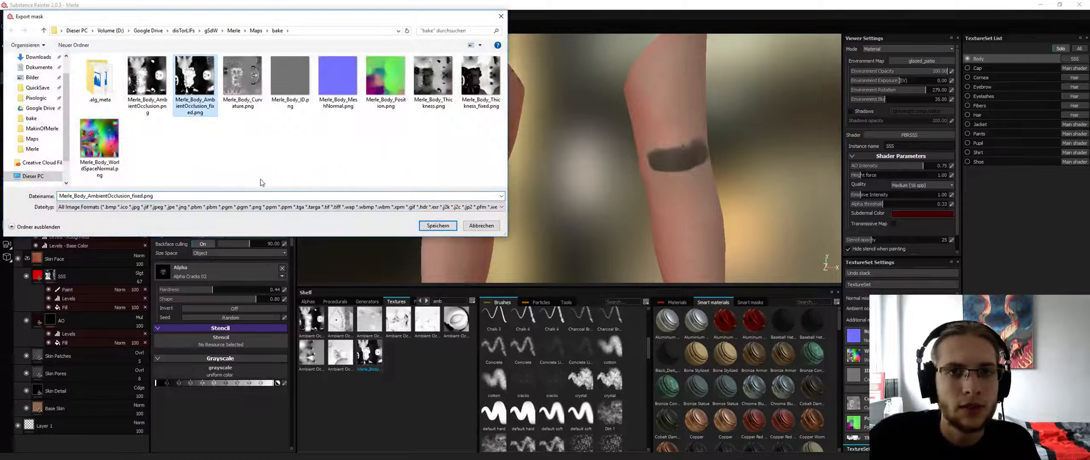
{"action": "left_click", "coordinate": [444, 227]}
{"action": "left_click", "coordinate": [577, 234]}
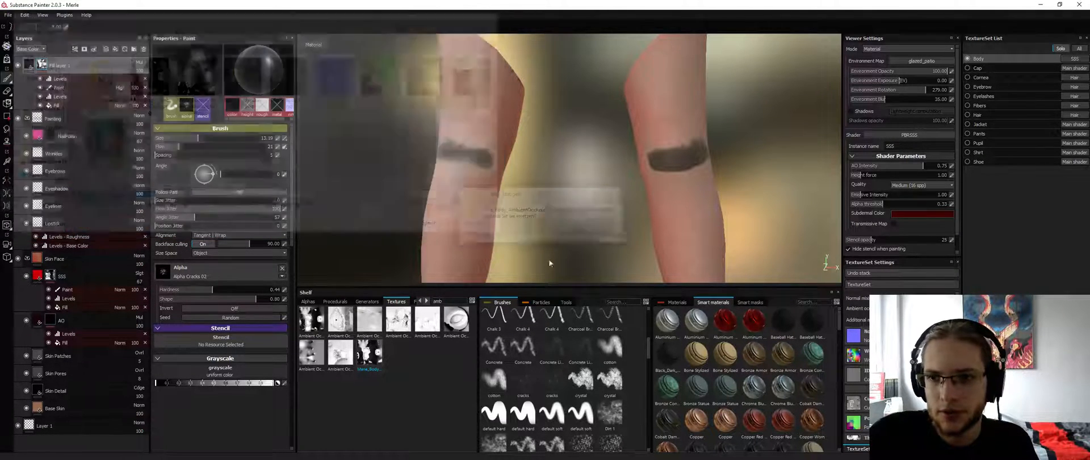
Reload the Merle_Body_AmbientOcclusion_fixed texture in the project and hide Fill layer 1
{"action": "right_click", "coordinate": [374, 356]}
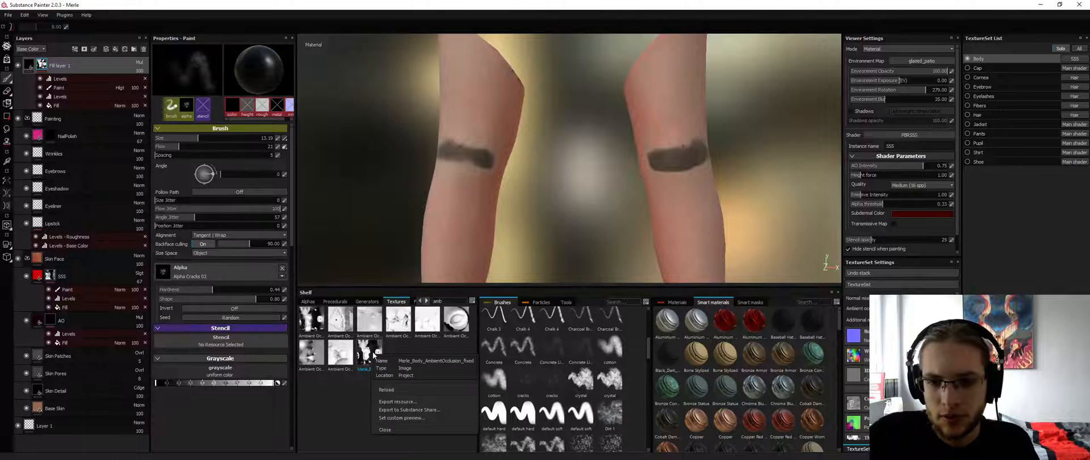
{"action": "left_click", "coordinate": [387, 389]}
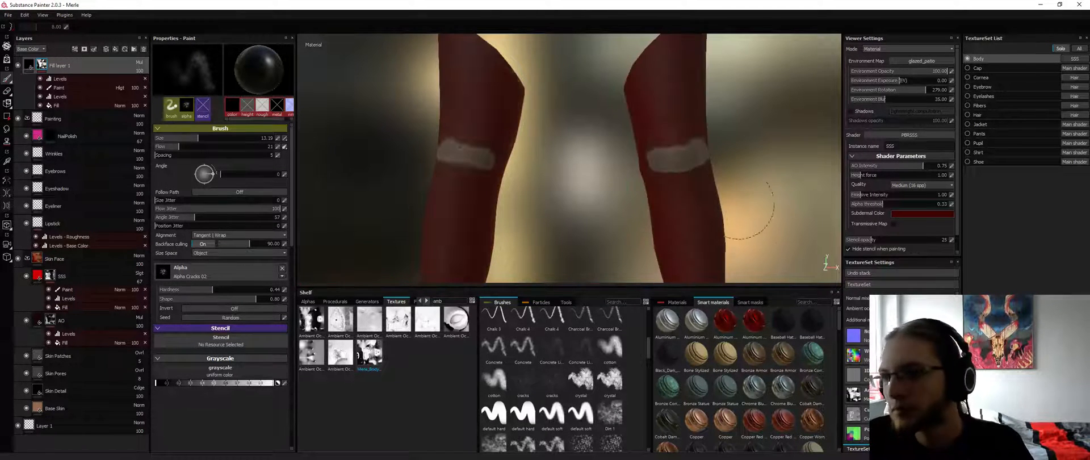
{"action": "scroll", "coordinate": [739, 207], "scroll_direction": "down", "scroll_amount": 5}
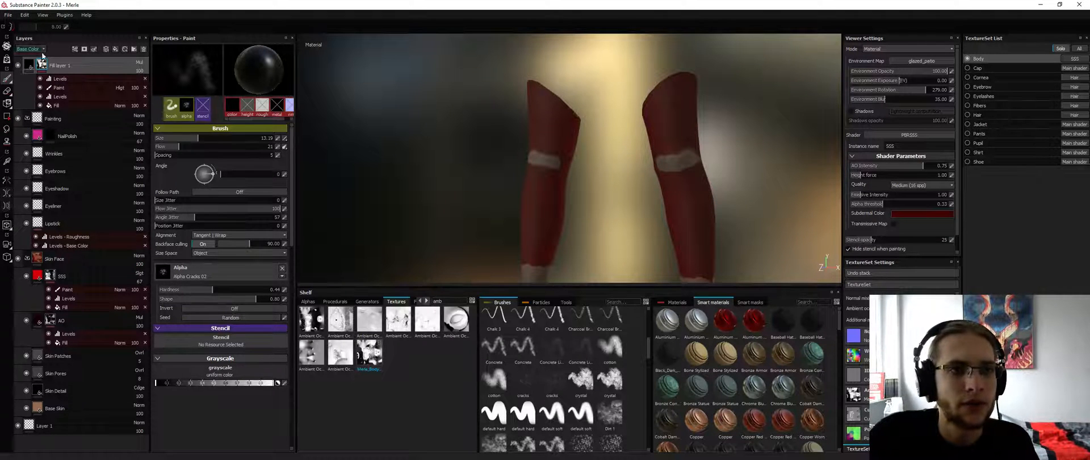
{"action": "left_click", "coordinate": [18, 65]}
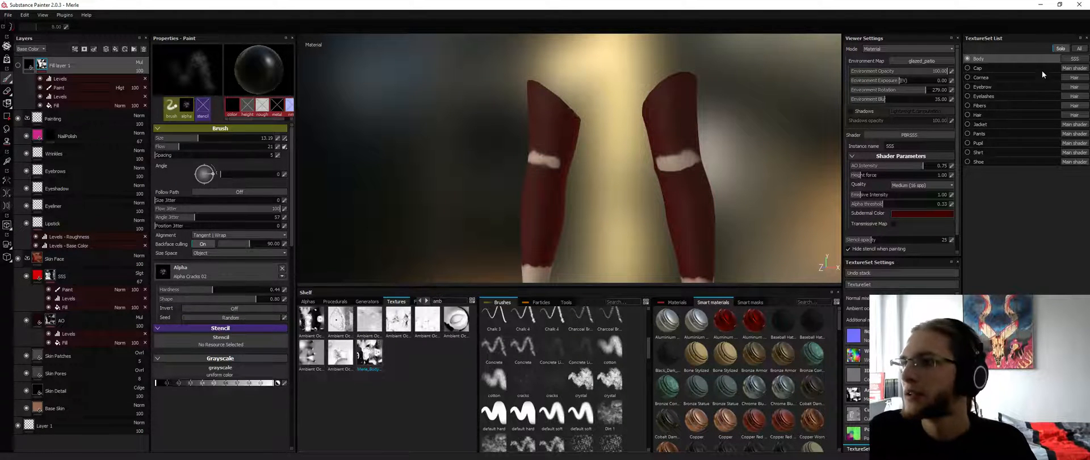
Display all texture sets again and lower the skin shader's AO intensity to 0.36 while judging the ripped knees
{"action": "left_click", "coordinate": [1061, 48]}
{"action": "left_click_drag", "start_coordinate": [682, 156], "coordinate": [653, 165], "text": "alt"}
{"action": "scroll", "coordinate": [638, 171], "scroll_direction": "down", "scroll_amount": 1}
{"action": "scroll", "coordinate": [625, 176], "scroll_direction": "up", "scroll_amount": 4}
{"action": "left_click_drag", "start_coordinate": [574, 207], "coordinate": [561, 162], "text": "alt"}
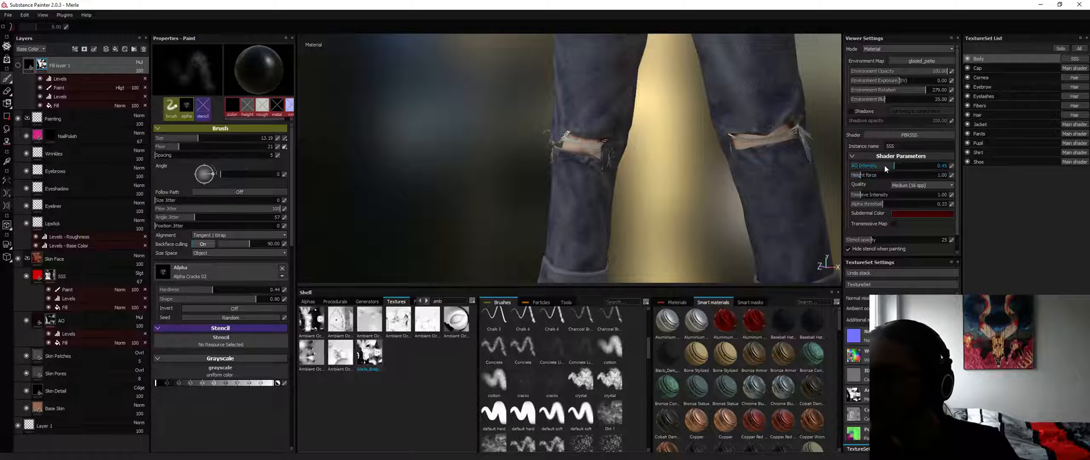
{"action": "left_click_drag", "start_coordinate": [885, 169], "coordinate": [880, 169]}
{"action": "scroll", "coordinate": [646, 114], "scroll_direction": "down", "scroll_amount": 6}
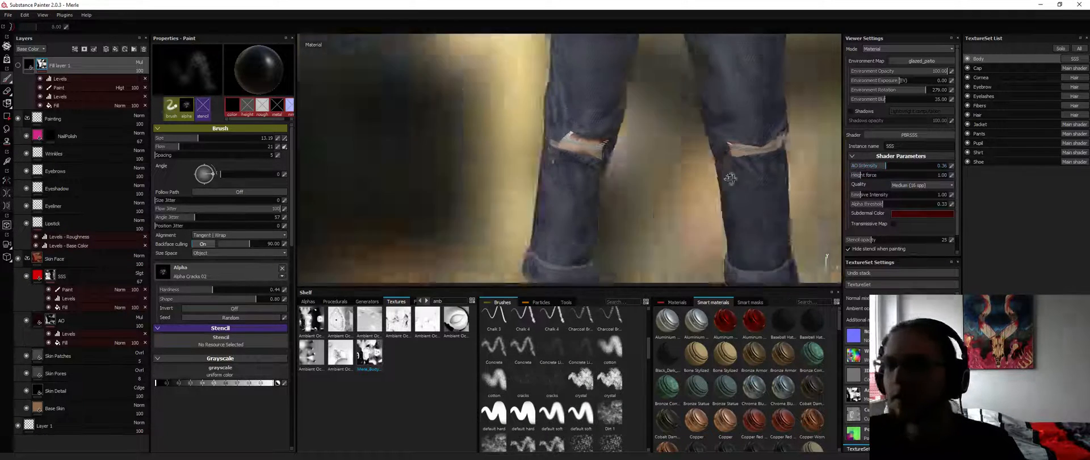
Select the Paint effect in the SSS layer's mask, switch the paint to white, and check the ankles with the Body isolated
{"action": "middle_click_drag", "start_coordinate": [646, 159], "coordinate": [602, 160], "text": "alt"}
{"action": "left_click_drag", "start_coordinate": [602, 160], "coordinate": [499, 223], "text": "alt"}
{"action": "left_click", "coordinate": [87, 300]}
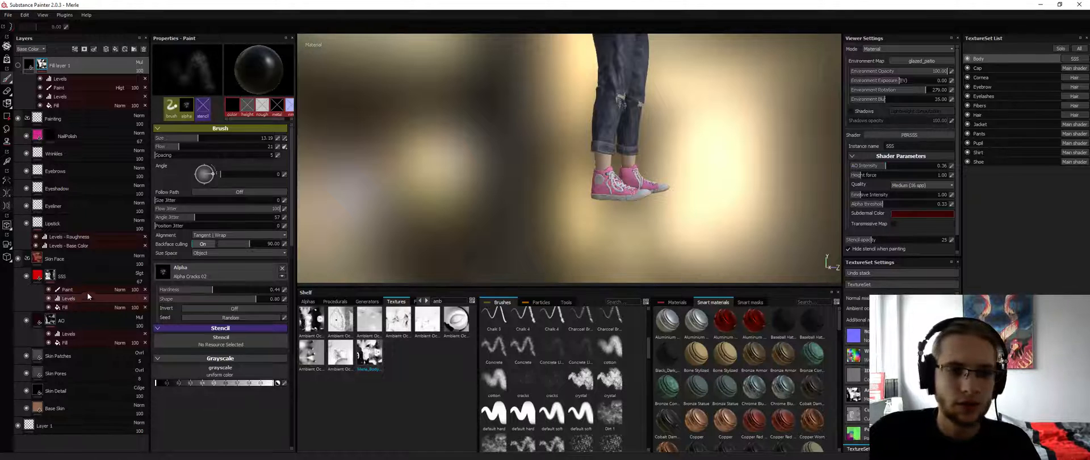
{"action": "left_click", "coordinate": [87, 291]}
{"action": "right_click_drag", "start_coordinate": [622, 62], "coordinate": [575, 179], "text": "alt"}
{"action": "key", "text": "alt+q"}
{"action": "key", "text": "alt+q"}
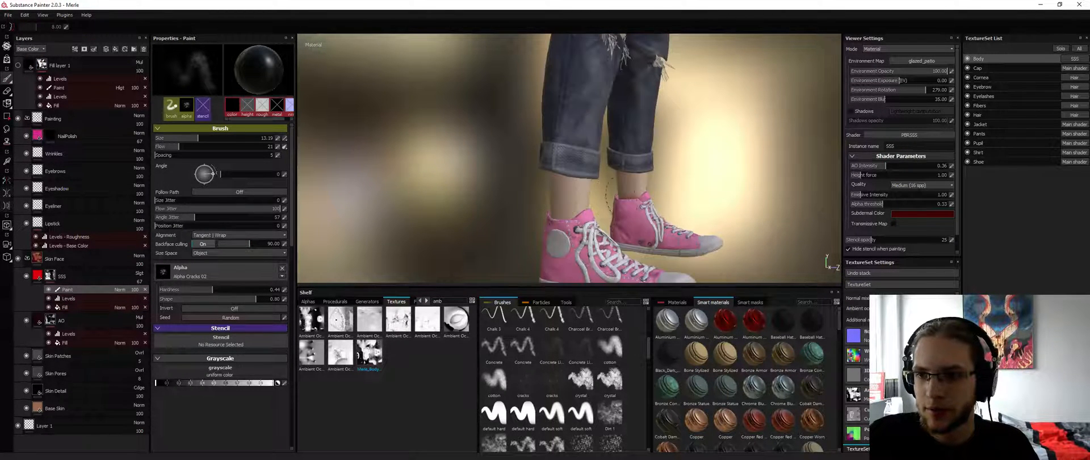
{"action": "key", "text": "x"}
{"action": "key", "text": "alt+q"}
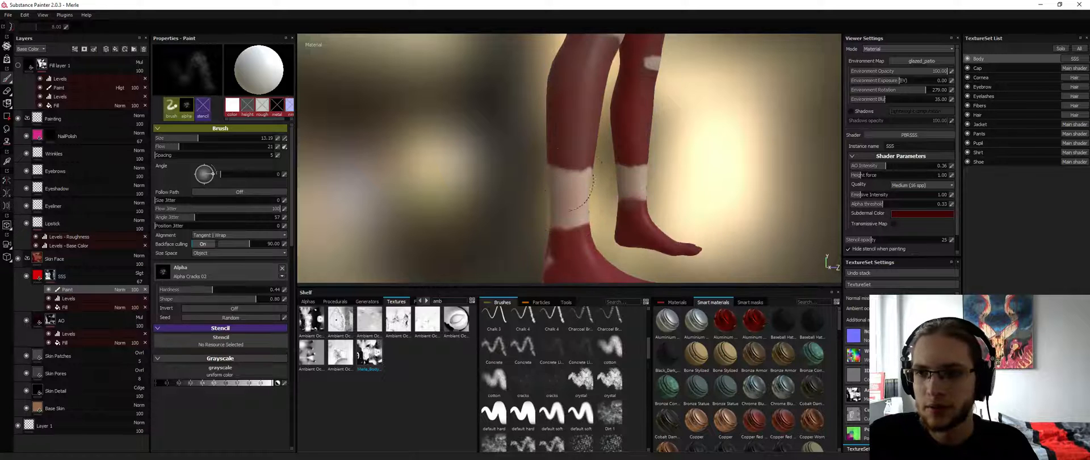
{"action": "key", "text": "alt+q"}
Turn on symmetry and inspect both ankles from the side and back
{"action": "left_click_drag", "start_coordinate": [559, 211], "coordinate": [812, 216], "text": "alt"}
{"action": "key", "text": "alt+q"}
{"action": "key", "text": "alt+q"}
{"action": "left_click_drag", "start_coordinate": [546, 166], "coordinate": [662, 165], "text": "alt"}
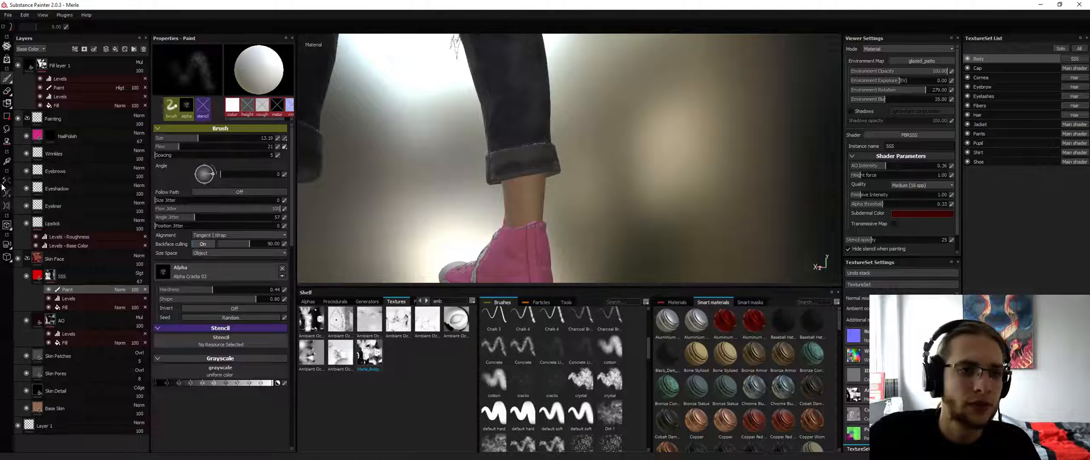
{"action": "left_click_drag", "start_coordinate": [559, 173], "coordinate": [531, 173], "text": "alt"}
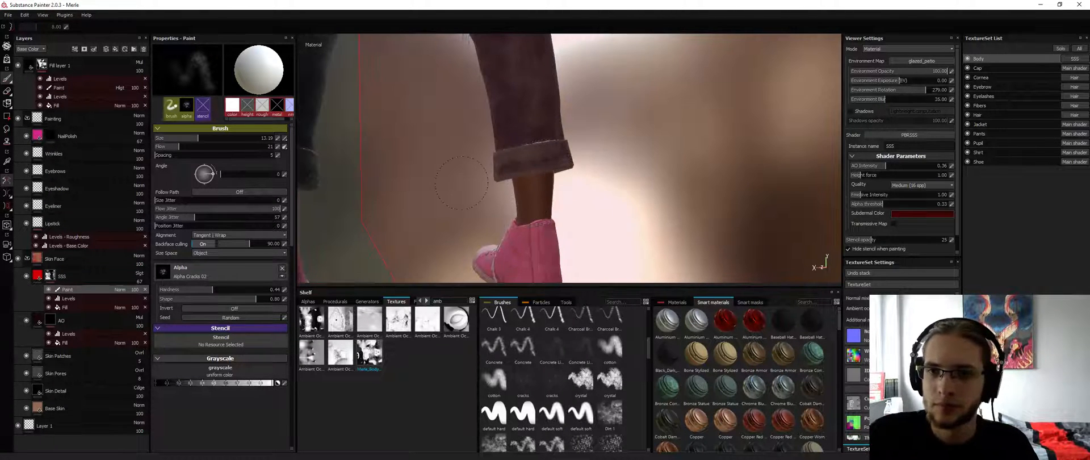
{"action": "left_click_drag", "start_coordinate": [462, 183], "coordinate": [563, 182], "text": "alt"}
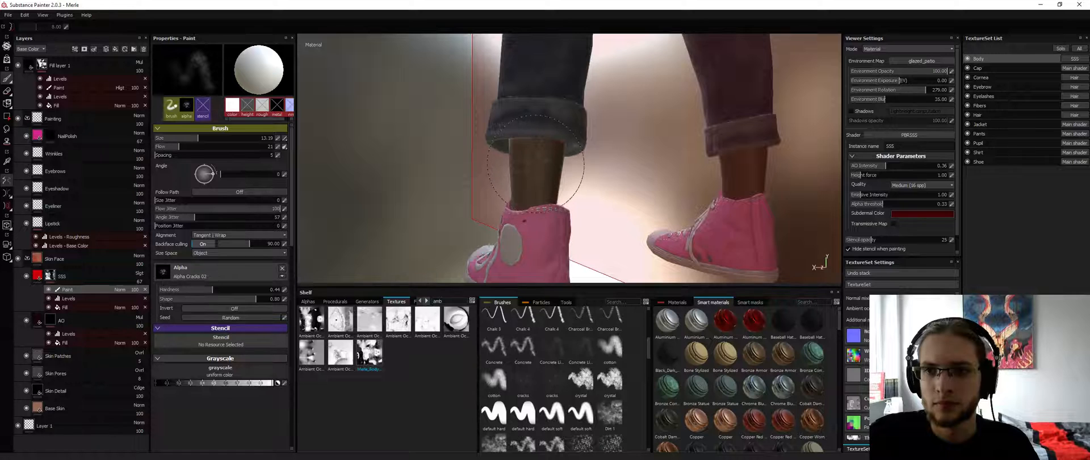
Undo the last changes that darkened the skin at the ankles
{"action": "key", "text": "ctrl+z"}
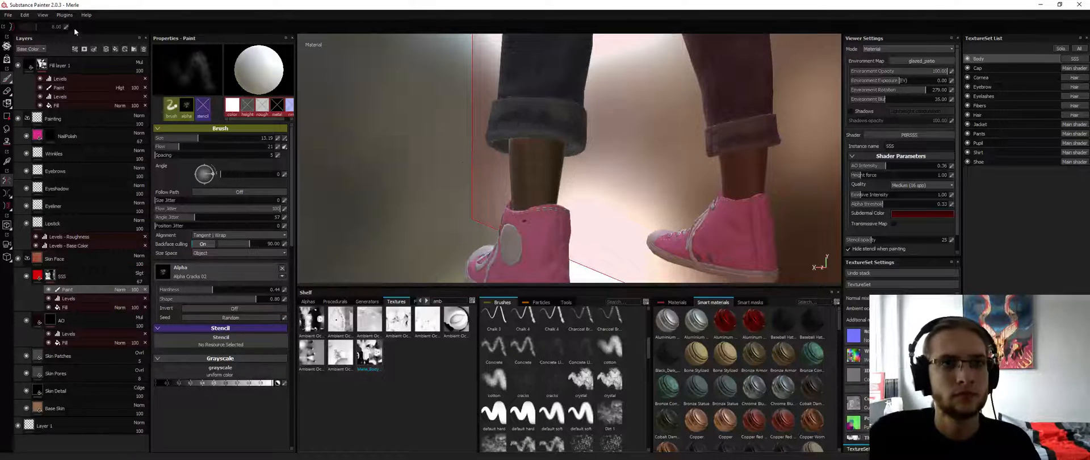
{"action": "left_click", "coordinate": [8, 15]}
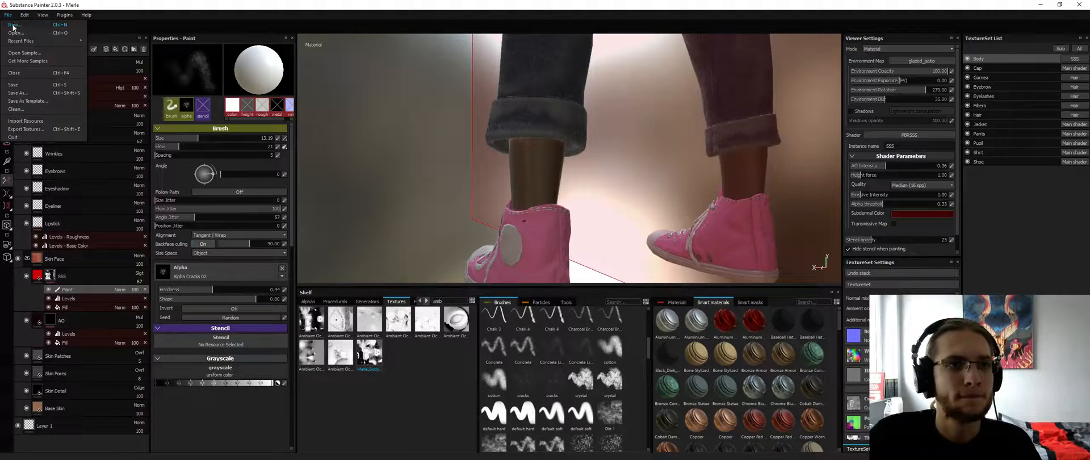
{"action": "mouse_move", "coordinate": [22, 17]}
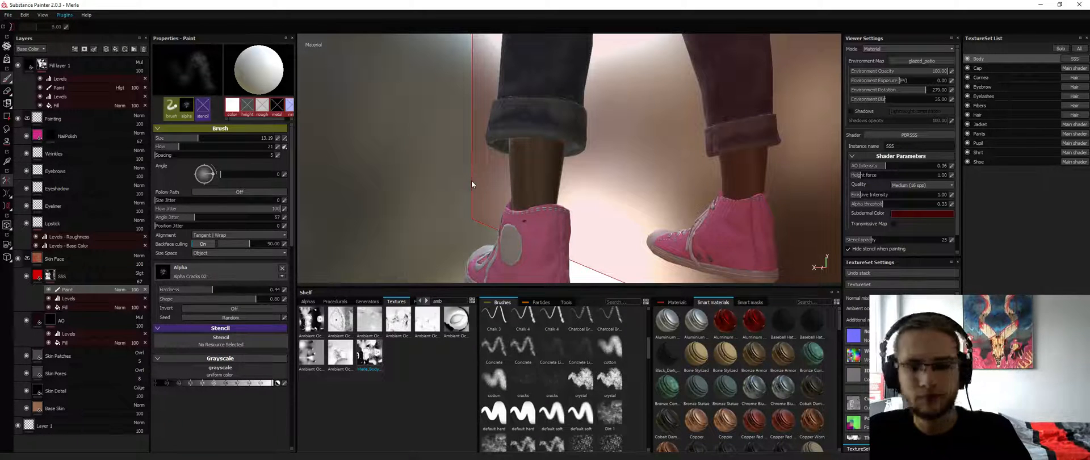
{"action": "key", "text": "ctrl+z"}
{"action": "key", "text": "ctrl+z"}
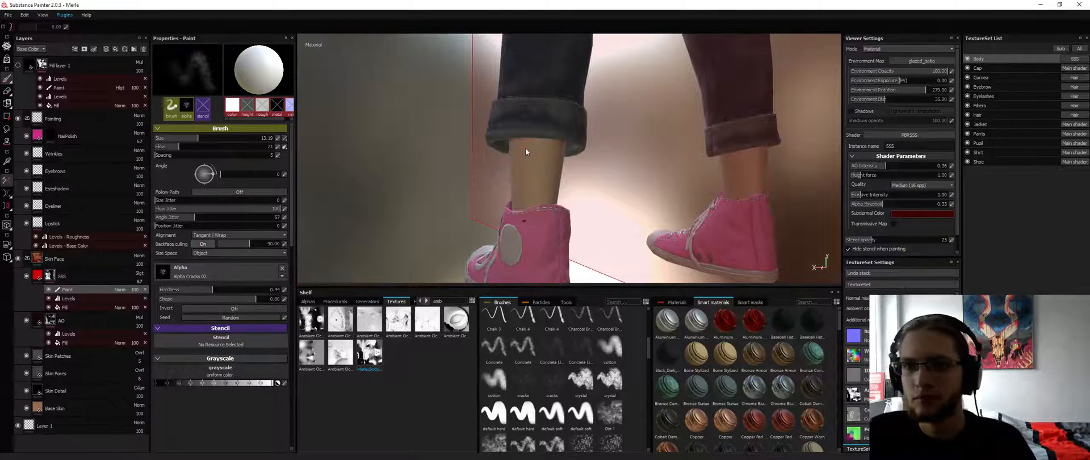
Check the ankles with the Body isolated and reduce the brush size to about 9
{"action": "mouse_move", "coordinate": [526, 148]}
{"action": "left_mouse_down", "text": "alt"}
{"action": "mouse_move", "coordinate": [559, 164]}
{"action": "mouse_move", "coordinate": [533, 150]}
{"action": "left_mouse_up", "text": "alt"}
{"action": "key", "text": "alt+q"}
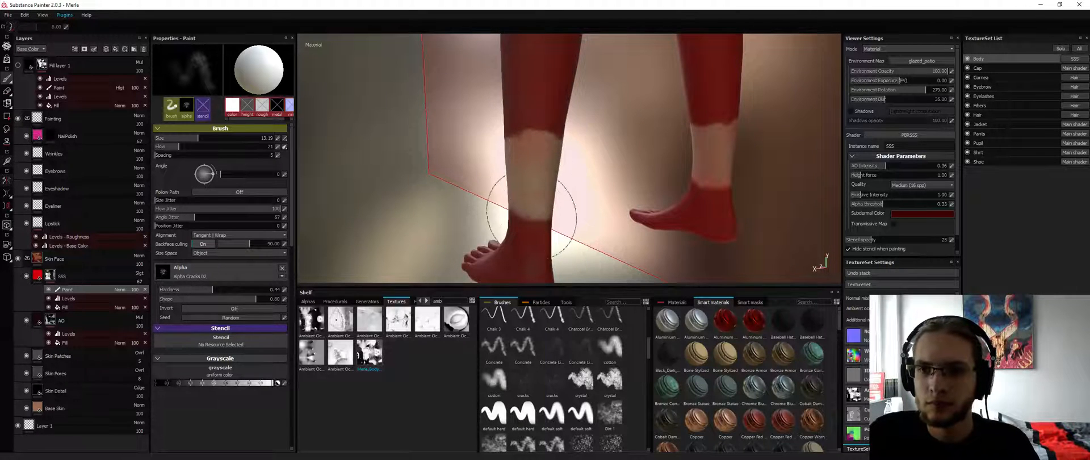
{"action": "key", "text": "alt+q"}
{"action": "left_click_drag", "start_coordinate": [533, 199], "coordinate": [511, 193], "text": "alt+shift"}
{"action": "right_click_drag", "start_coordinate": [522, 183], "coordinate": [511, 182], "text": "ctrl"}
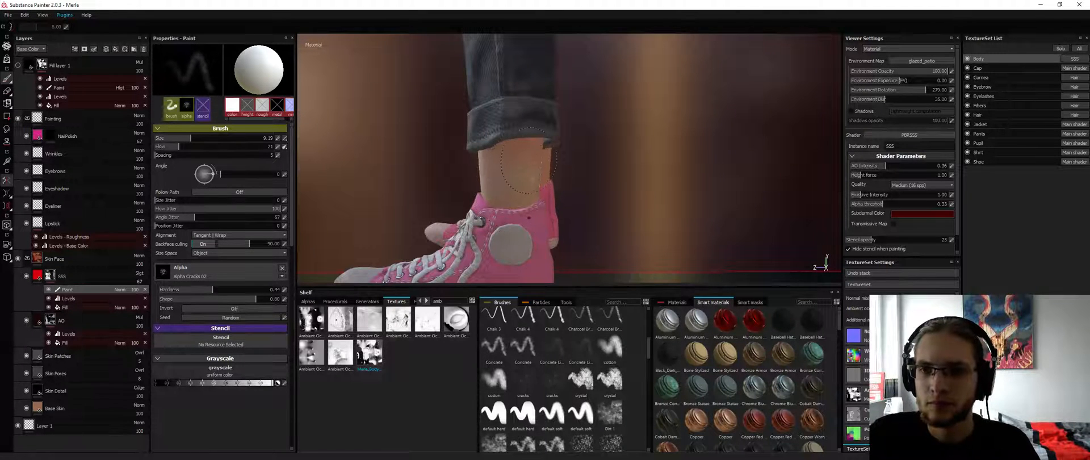
Compare the skin at the ankles and lower legs with and without clothing from several angles
{"action": "key", "text": "alt+q"}
{"action": "key", "text": "alt+q"}
{"action": "mouse_move", "coordinate": [486, 175]}
{"action": "left_mouse_down", "text": "alt"}
{"action": "mouse_move", "coordinate": [550, 177]}
{"action": "mouse_move", "coordinate": [466, 168]}
{"action": "mouse_move", "coordinate": [430, 199]}
{"action": "left_mouse_up", "text": "alt"}
{"action": "key", "text": "alt+q"}
{"action": "key", "text": "alt+q"}
{"action": "key", "text": "alt+q"}
{"action": "key", "text": "alt+q"}
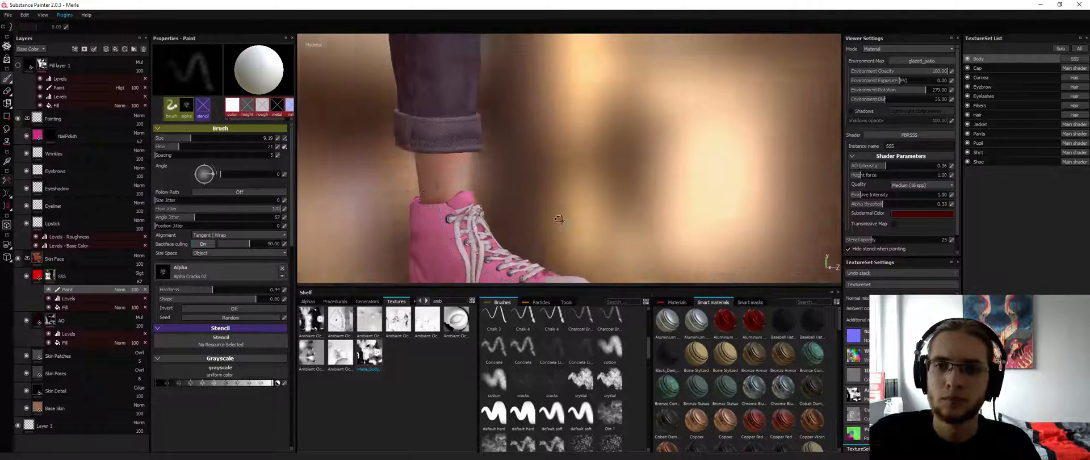
{"action": "key", "text": "alt+q"}
{"action": "key", "text": "alt+q"}
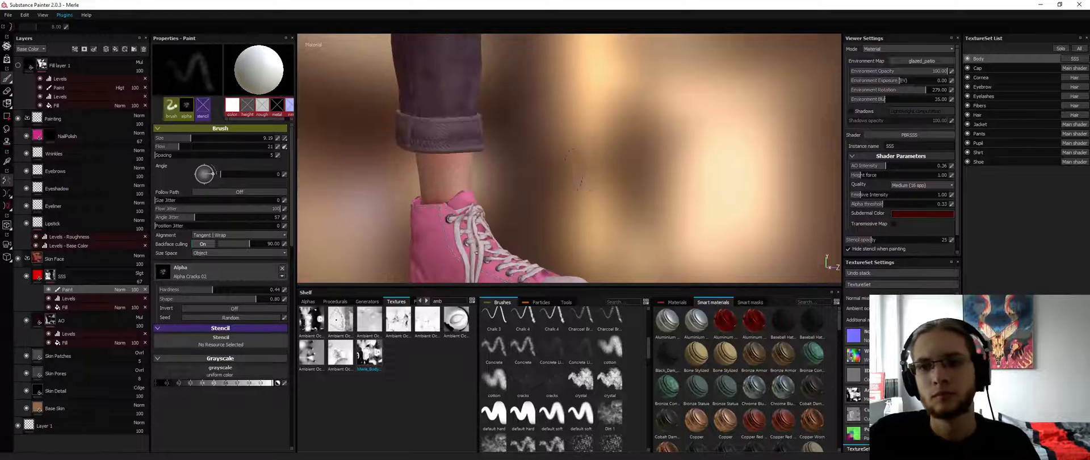
{"action": "left_click_drag", "start_coordinate": [579, 171], "coordinate": [490, 178], "text": "alt"}
{"action": "right_click_drag", "start_coordinate": [490, 177], "coordinate": [406, 198], "text": "alt"}
{"action": "left_click_drag", "start_coordinate": [406, 198], "coordinate": [335, 204], "text": "alt"}
{"action": "key", "text": "alt+q"}
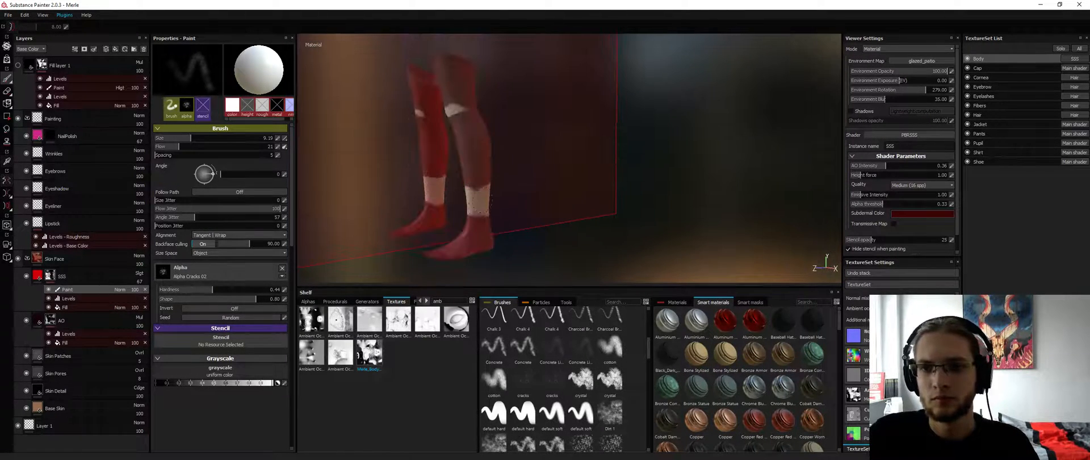
Check the lower legs with the Body isolated, bring the clothing back and turn off symmetry
{"action": "key", "text": "alt+q"}
{"action": "left_click", "coordinate": [1059, 51]}
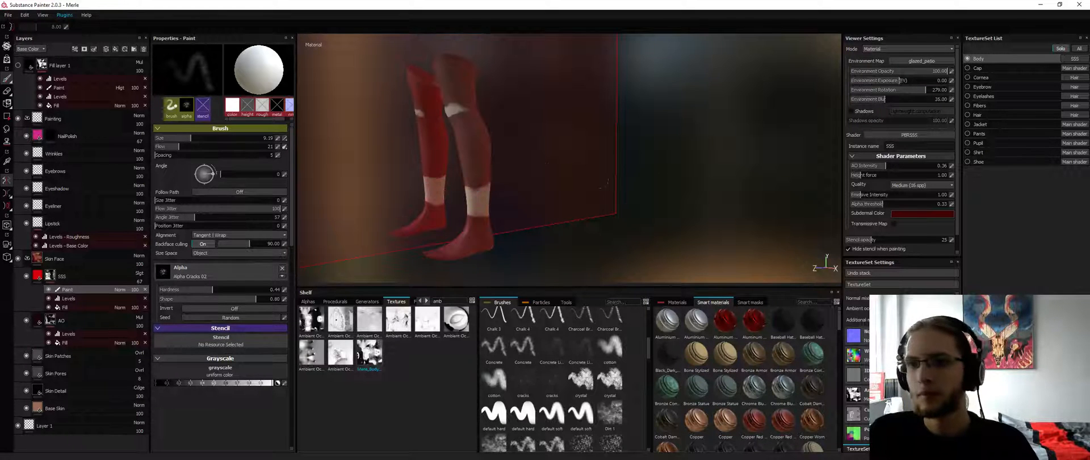
{"action": "left_click_drag", "start_coordinate": [545, 172], "coordinate": [603, 175], "text": "alt"}
{"action": "left_click", "coordinate": [1062, 51]}
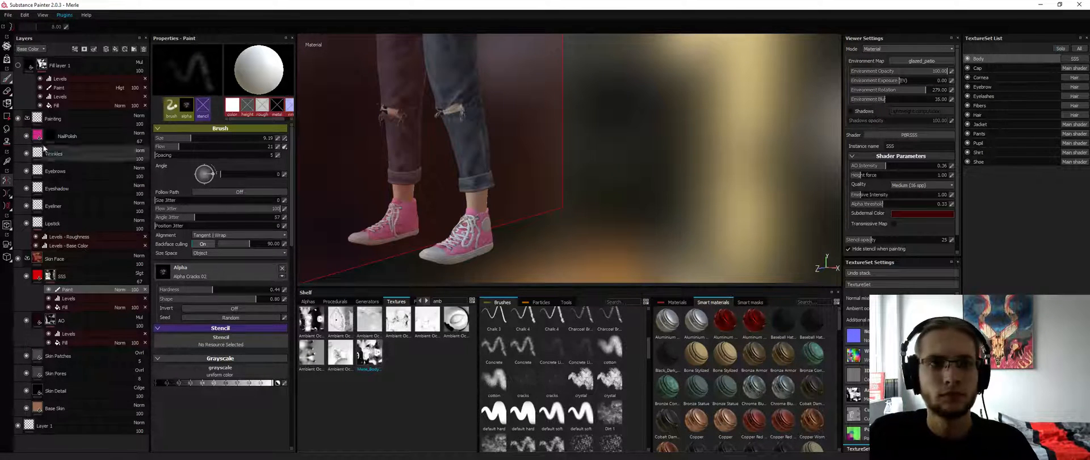
{"action": "left_click", "coordinate": [8, 180]}
Compare the skin at the ripped knees with and without the clothing from several angles
{"action": "left_click_drag", "start_coordinate": [489, 154], "coordinate": [584, 134], "text": "alt"}
{"action": "middle_click_drag", "start_coordinate": [584, 133], "coordinate": [681, 212], "text": "alt"}
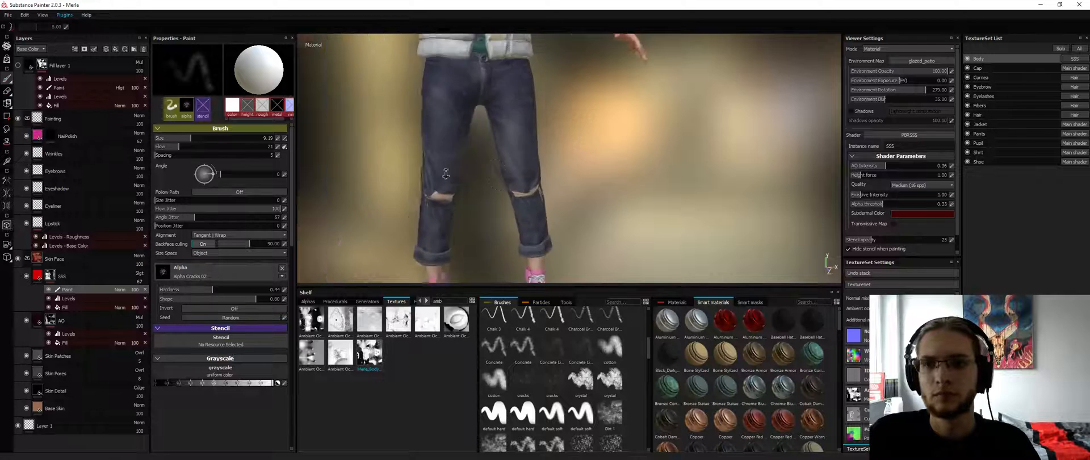
{"action": "left_click_drag", "start_coordinate": [682, 211], "coordinate": [673, 176], "text": "alt"}
{"action": "middle_click_drag", "start_coordinate": [673, 176], "coordinate": [692, 153], "text": "alt"}
{"action": "right_click_drag", "start_coordinate": [693, 153], "coordinate": [738, 142], "text": "alt"}
{"action": "left_click_drag", "start_coordinate": [693, 142], "coordinate": [705, 174], "text": "alt"}
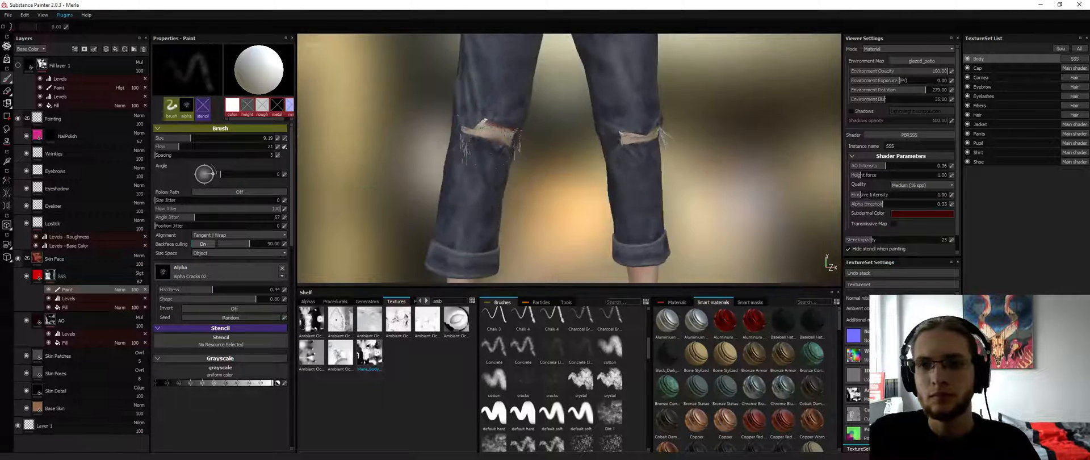
{"action": "right_click_drag", "start_coordinate": [704, 173], "coordinate": [738, 168], "text": "alt"}
{"action": "left_click", "coordinate": [1060, 49]}
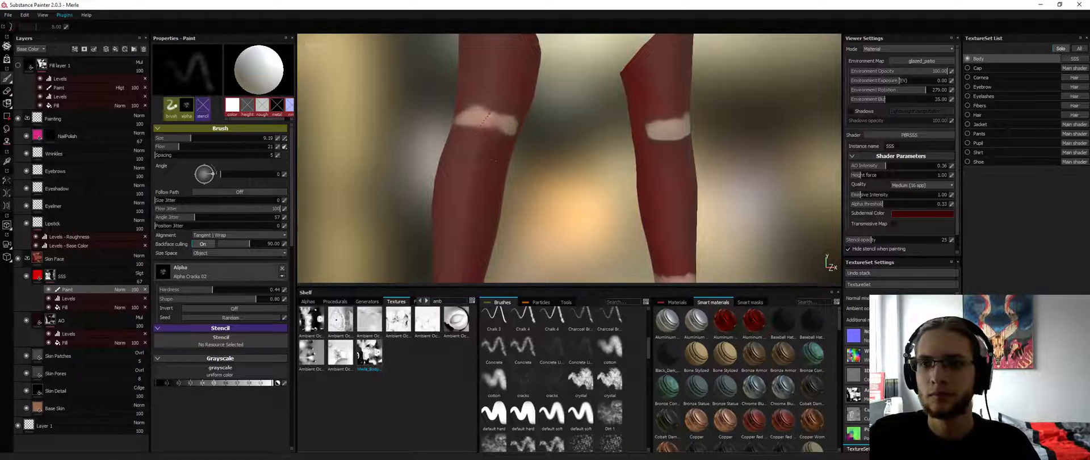
{"action": "mouse_move", "coordinate": [494, 137]}
{"action": "left_mouse_down", "text": "alt"}
{"action": "mouse_move", "coordinate": [683, 134]}
{"action": "mouse_move", "coordinate": [713, 145]}
{"action": "left_mouse_up", "text": "alt"}
{"action": "left_click", "coordinate": [1062, 49]}
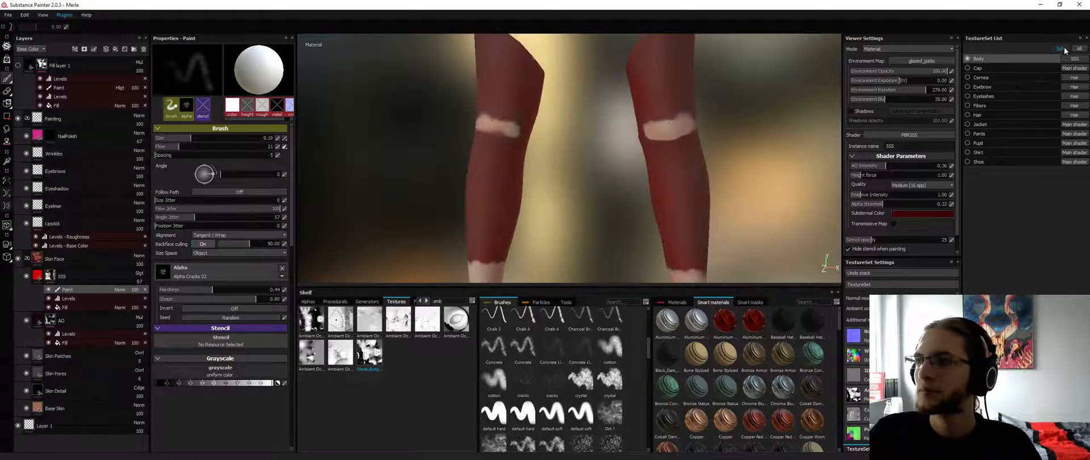
{"action": "scroll", "coordinate": [624, 144], "scroll_direction": "down", "scroll_amount": 5}
{"action": "left_click_drag", "start_coordinate": [624, 144], "coordinate": [473, 133], "text": "alt"}
{"action": "scroll", "coordinate": [473, 133], "scroll_direction": "down", "scroll_amount": 3}
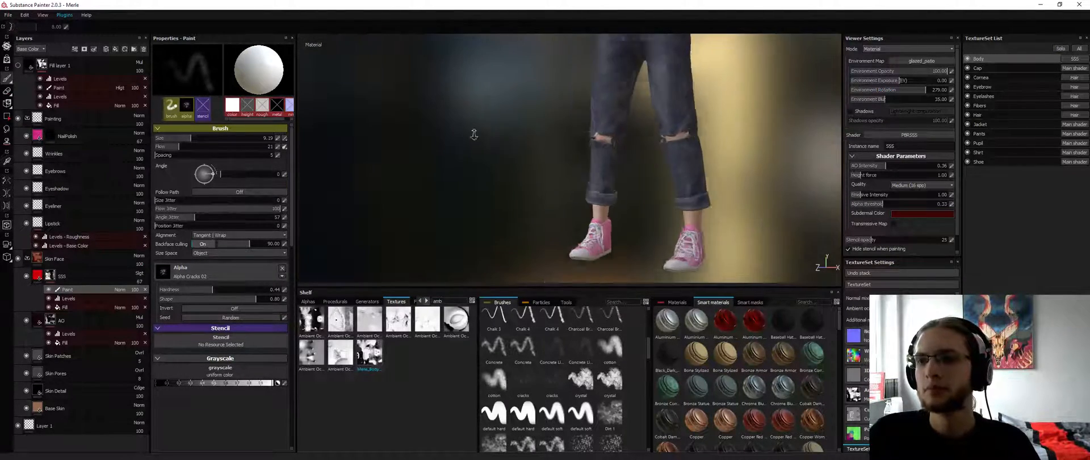
{"action": "mouse_move", "coordinate": [717, 141]}
{"action": "left_mouse_down", "text": "alt"}
{"action": "mouse_move", "coordinate": [594, 146]}
{"action": "mouse_move", "coordinate": [806, 158]}
{"action": "mouse_move", "coordinate": [733, 148]}
{"action": "left_mouse_up", "text": "alt"}
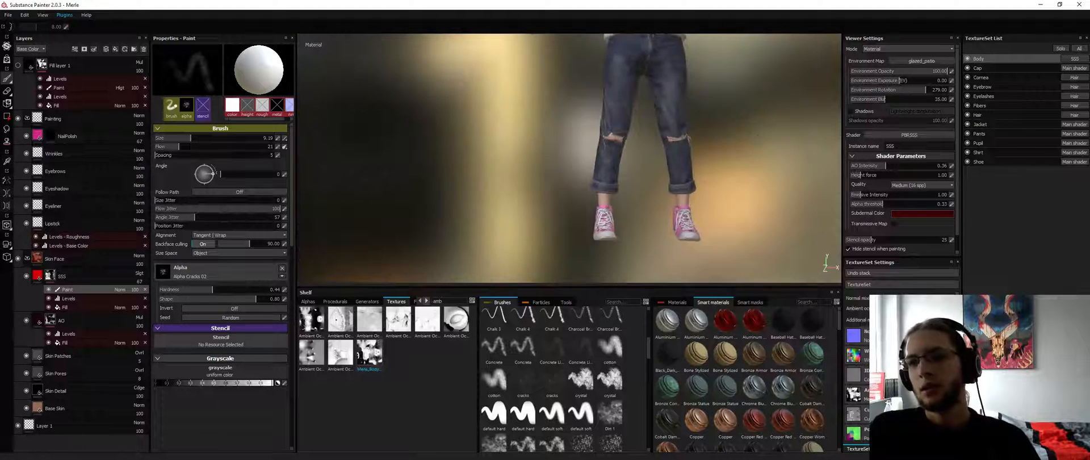
Select the Paint effect in Fill layer 1's mask, show the layer and hide its upper Levels effect
{"action": "scroll", "coordinate": [732, 148], "scroll_direction": "up", "scroll_amount": 3}
{"action": "left_click", "coordinate": [58, 87]}
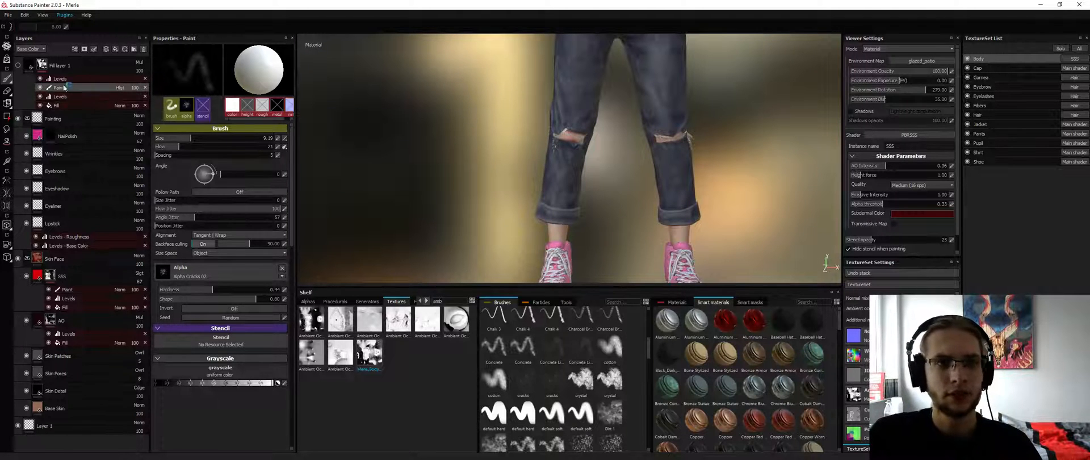
{"action": "left_click", "coordinate": [20, 65]}
{"action": "mouse_move", "coordinate": [587, 135]}
{"action": "left_mouse_down", "text": "alt"}
{"action": "mouse_move", "coordinate": [616, 135]}
{"action": "mouse_move", "coordinate": [589, 132]}
{"action": "left_mouse_up", "text": "alt"}
{"action": "left_click", "coordinate": [41, 79]}
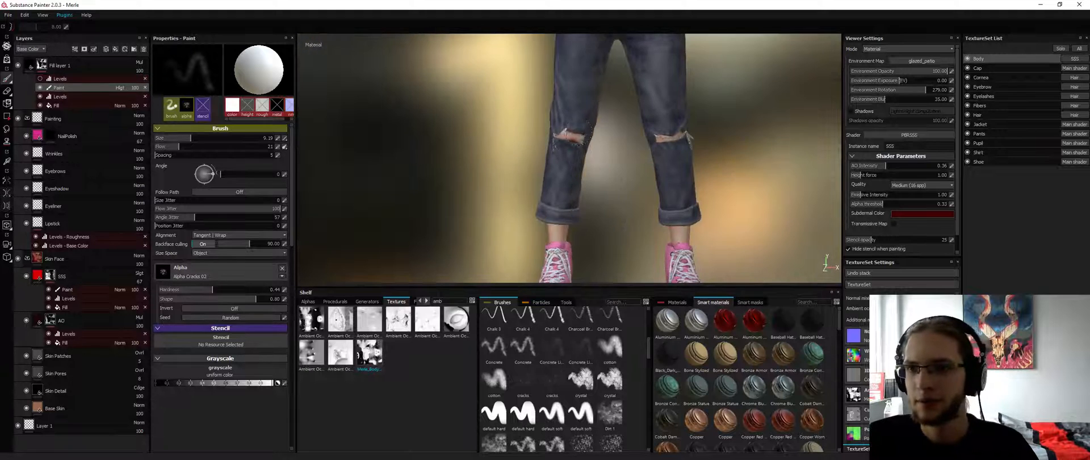
Switch the brush to black and paint out the dark shading on the knee skin in Fill layer 1's mask
{"action": "right_click_drag", "start_coordinate": [589, 134], "coordinate": [613, 148], "text": "alt"}
{"action": "middle_click_drag", "start_coordinate": [511, 136], "coordinate": [614, 139], "text": "alt"}
{"action": "right_click_drag", "start_coordinate": [613, 139], "coordinate": [638, 163], "text": "alt"}
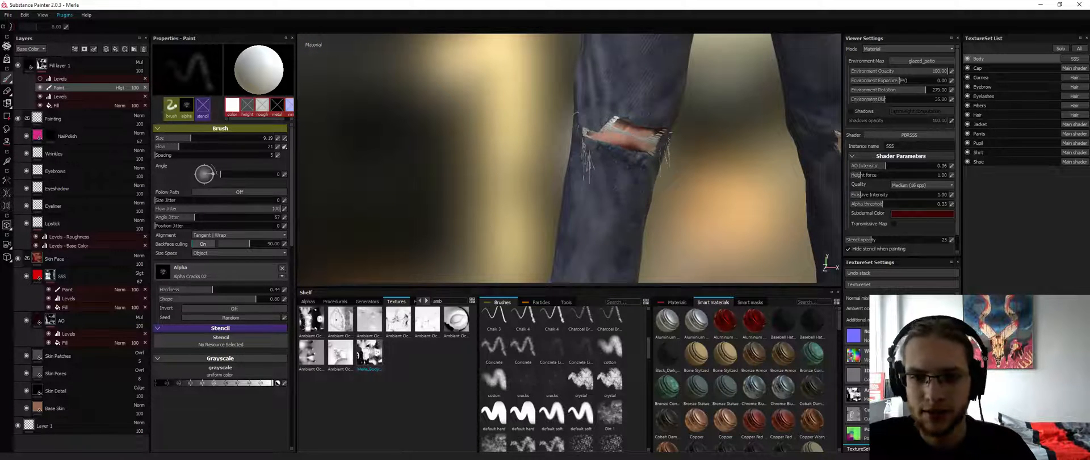
{"action": "left_click_drag", "start_coordinate": [625, 135], "coordinate": [637, 141]}
{"action": "key", "text": "x"}
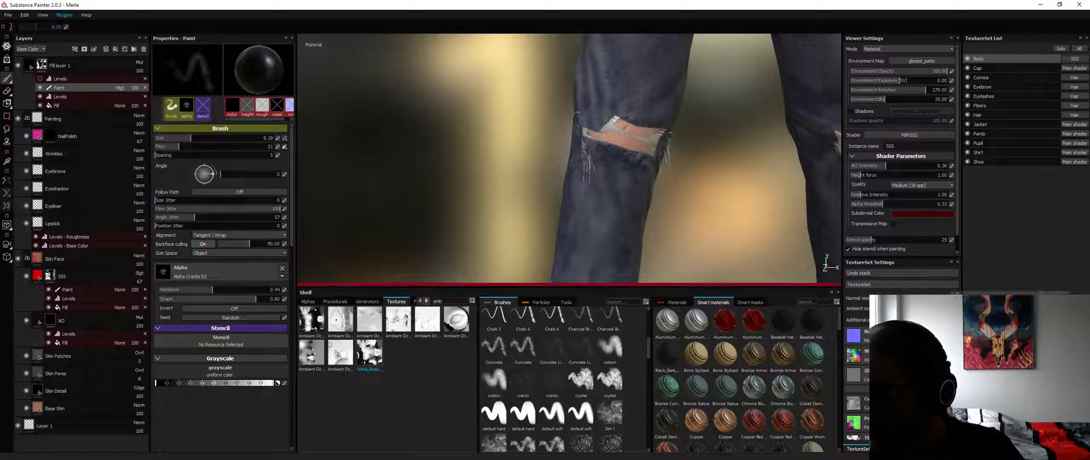
{"action": "mouse_move", "coordinate": [608, 107]}
{"action": "left_mouse_down", "text": "alt"}
{"action": "mouse_move", "coordinate": [639, 117]}
{"action": "mouse_move", "coordinate": [589, 131]}
{"action": "mouse_move", "coordinate": [597, 139]}
{"action": "mouse_move", "coordinate": [680, 137]}
{"action": "left_mouse_up", "text": "alt"}
{"action": "right_click_drag", "start_coordinate": [680, 137], "coordinate": [650, 138], "text": "alt"}
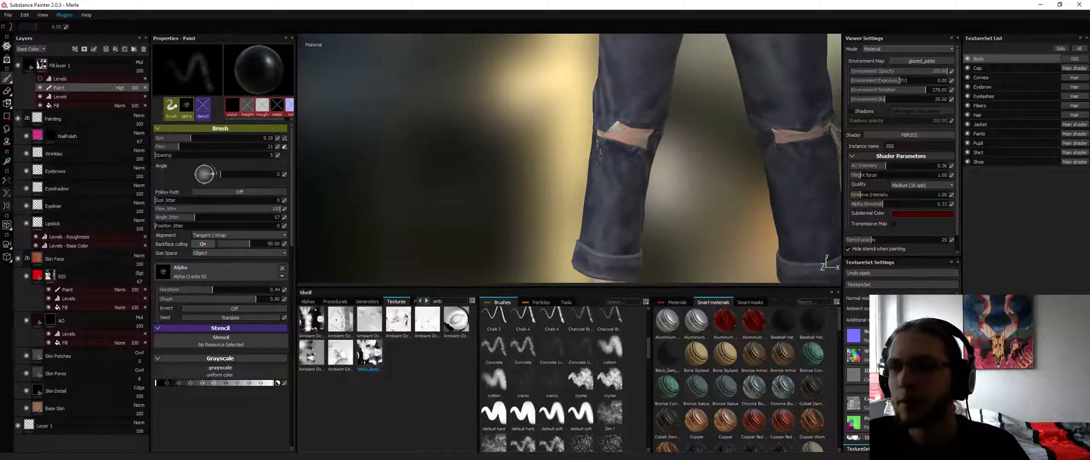
{"action": "middle_click_drag", "start_coordinate": [732, 121], "coordinate": [559, 160], "text": "alt"}
{"action": "left_click_drag", "start_coordinate": [559, 160], "coordinate": [676, 171], "text": "alt"}
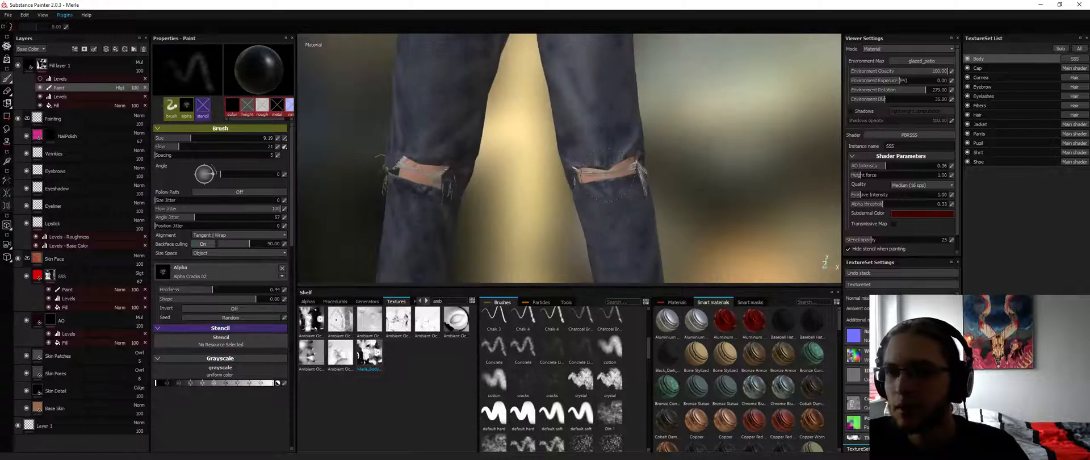
{"action": "mouse_move", "coordinate": [606, 172]}
{"action": "left_mouse_down"}
{"action": "mouse_move", "coordinate": [596, 166]}
{"action": "mouse_move", "coordinate": [647, 168]}
{"action": "mouse_move", "coordinate": [602, 170]}
{"action": "left_mouse_up"}
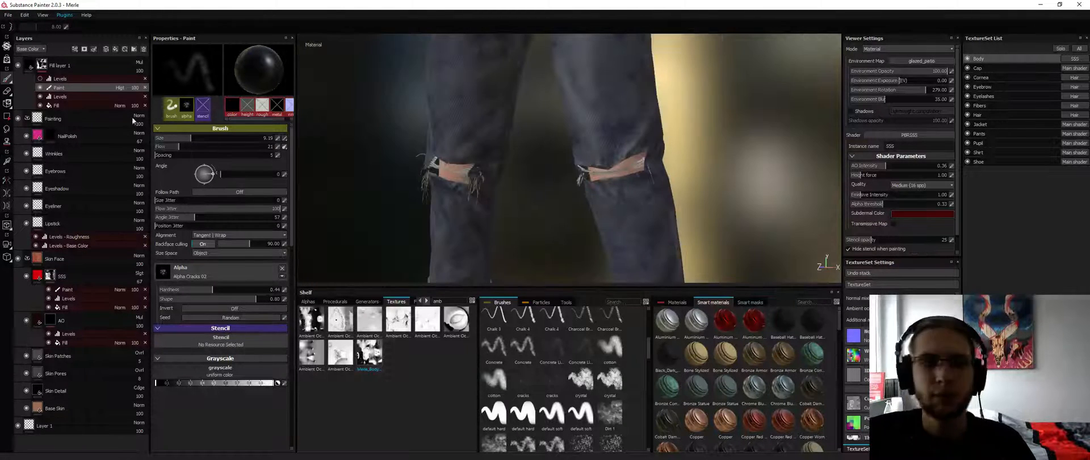
Export Fill layer 1's mask to a file, overwriting Merle_Body_AmbientOcclusion_fixed.png
{"action": "right_click", "coordinate": [42, 65]}
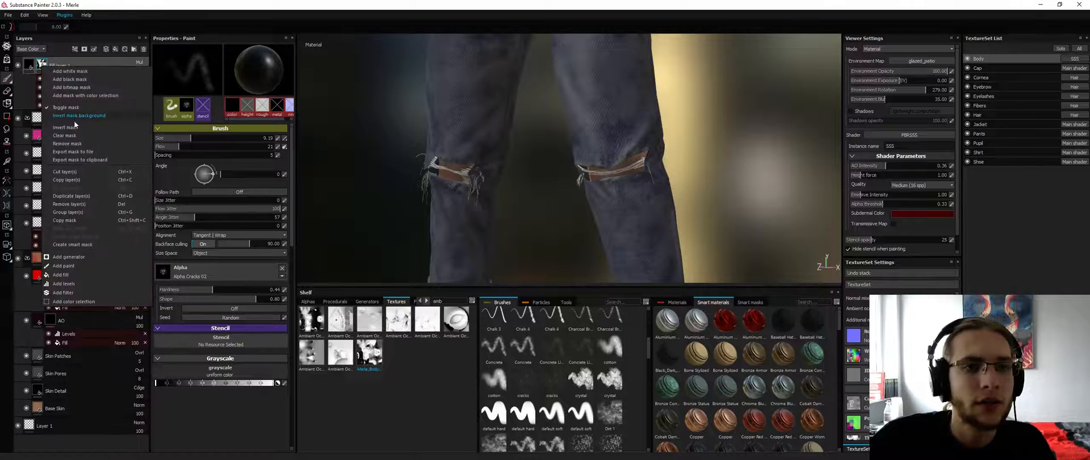
{"action": "left_click", "coordinate": [73, 151]}
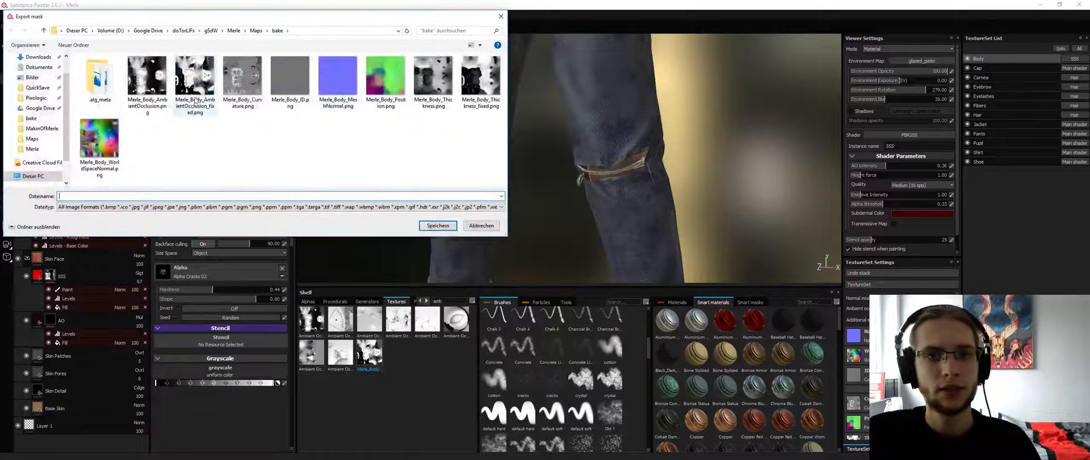
{"action": "left_click", "coordinate": [213, 83]}
{"action": "left_click", "coordinate": [453, 226]}
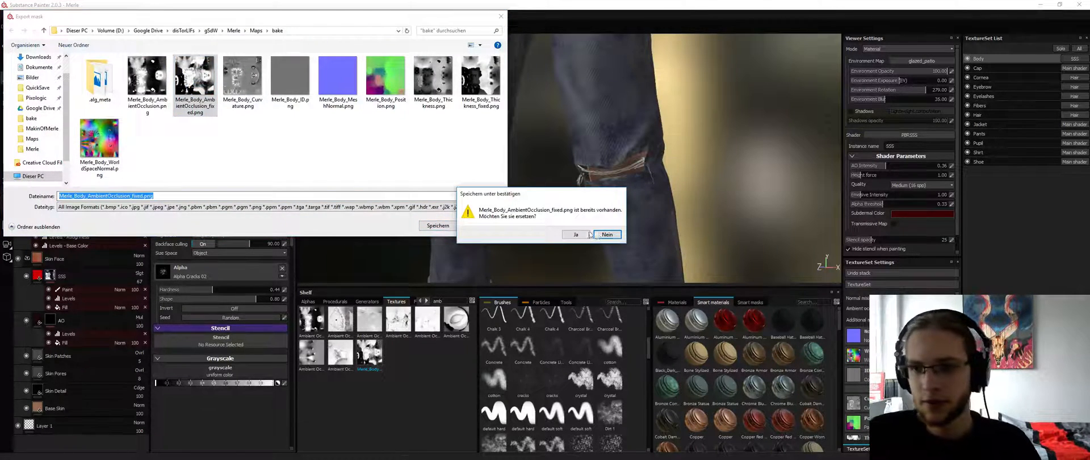
{"action": "left_click", "coordinate": [562, 241]}
Reload the Merle_Body_AmbientOcclusion_fixed texture and hide Fill layer 1
{"action": "right_click", "coordinate": [373, 351]}
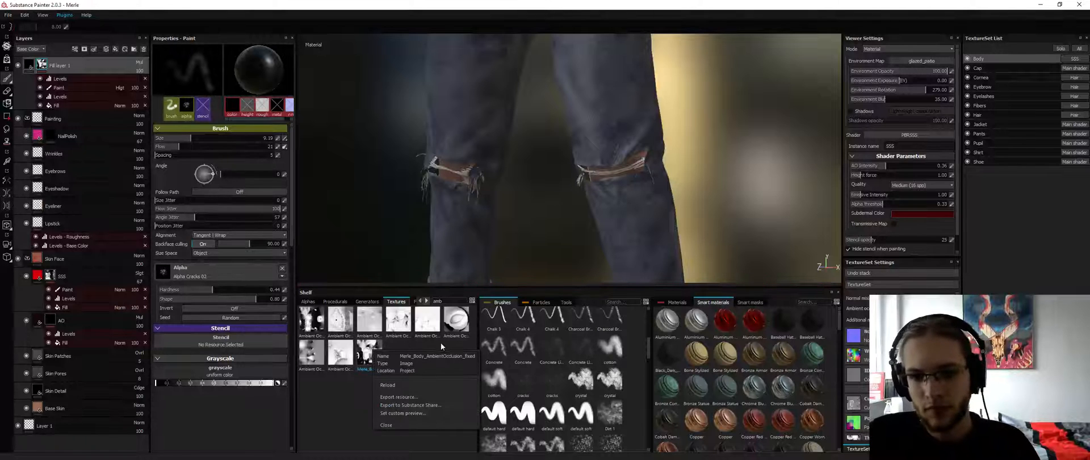
{"action": "left_click", "coordinate": [405, 386]}
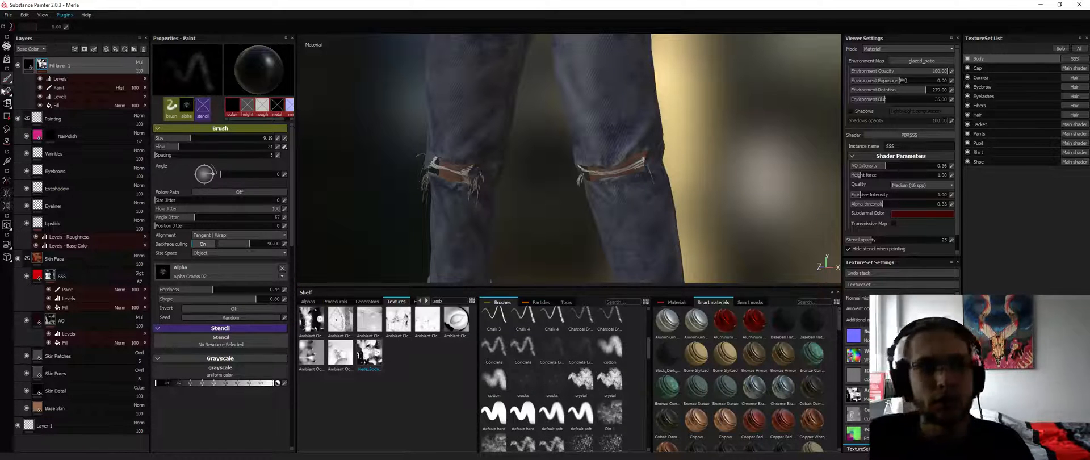
{"action": "left_click", "coordinate": [18, 65]}
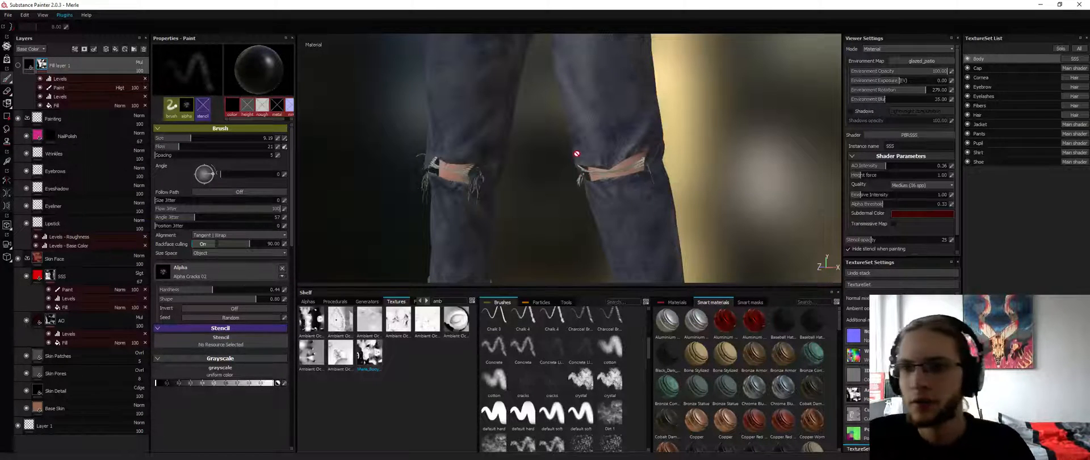
Examine the knee skin and the legs from several angles and up close with the reloaded occlusion map
{"action": "left_click_drag", "start_coordinate": [577, 154], "coordinate": [639, 162], "text": "alt"}
{"action": "right_click_drag", "start_coordinate": [639, 162], "coordinate": [374, 188], "text": "alt"}
{"action": "left_click_drag", "start_coordinate": [573, 145], "coordinate": [659, 148], "text": "alt"}
{"action": "middle_click_drag", "start_coordinate": [659, 147], "coordinate": [655, 182], "text": "alt"}
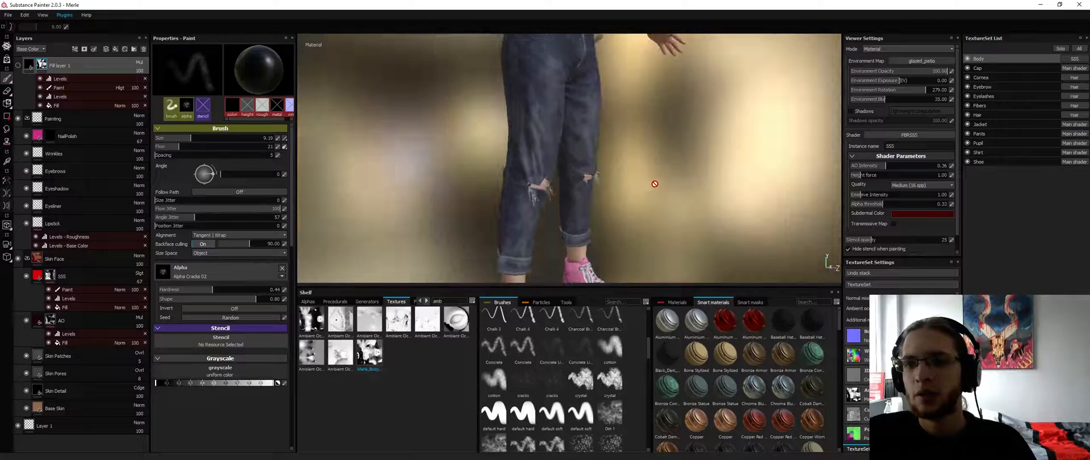
{"action": "right_click_drag", "start_coordinate": [655, 182], "coordinate": [579, 165], "text": "alt"}
{"action": "left_click_drag", "start_coordinate": [579, 165], "coordinate": [486, 170], "text": "alt"}
{"action": "middle_click_drag", "start_coordinate": [486, 170], "coordinate": [495, 227], "text": "alt"}
{"action": "left_click_drag", "start_coordinate": [495, 227], "coordinate": [530, 194], "text": "alt"}
{"action": "middle_click_drag", "start_coordinate": [530, 193], "coordinate": [545, 81], "text": "alt"}
{"action": "right_click_drag", "start_coordinate": [545, 81], "coordinate": [574, 318], "text": "alt"}
{"action": "middle_click_drag", "start_coordinate": [574, 318], "coordinate": [558, 189], "text": "alt"}
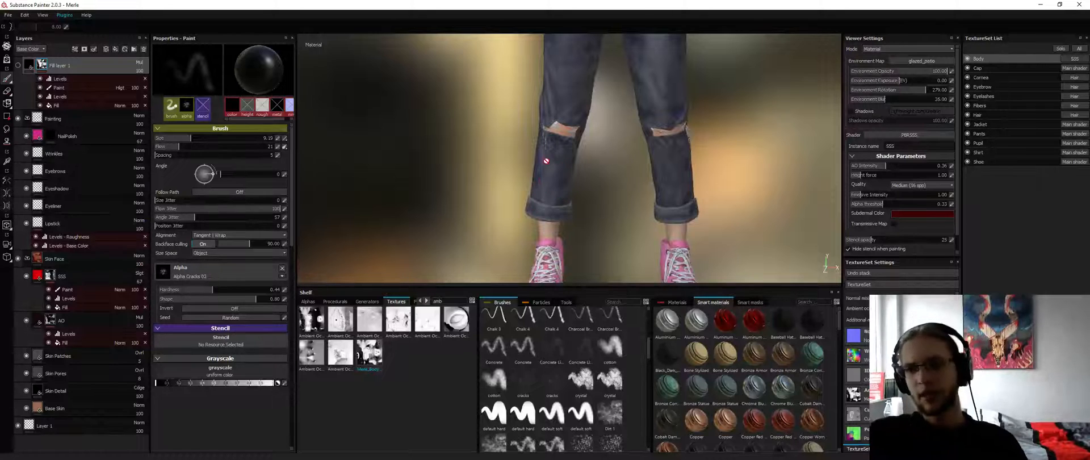
{"action": "mouse_move", "coordinate": [546, 162]}
{"action": "left_mouse_down", "text": "alt"}
{"action": "mouse_move", "coordinate": [771, 155]}
{"action": "mouse_move", "coordinate": [554, 149]}
{"action": "left_mouse_up", "text": "alt"}
{"action": "right_click_drag", "start_coordinate": [553, 149], "coordinate": [580, 170], "text": "alt"}
{"action": "middle_click_drag", "start_coordinate": [579, 170], "coordinate": [561, 271], "text": "alt"}
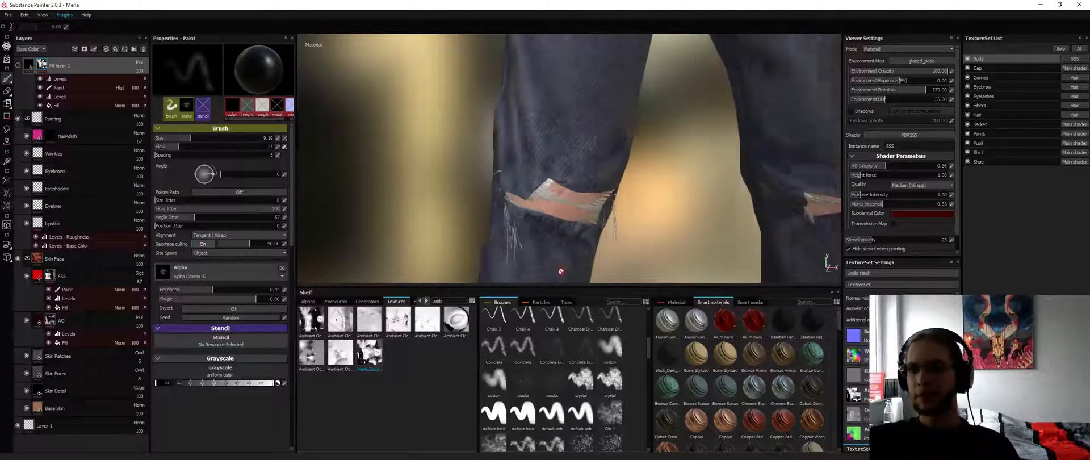
{"action": "left_click_drag", "start_coordinate": [561, 212], "coordinate": [562, 152], "text": "alt"}
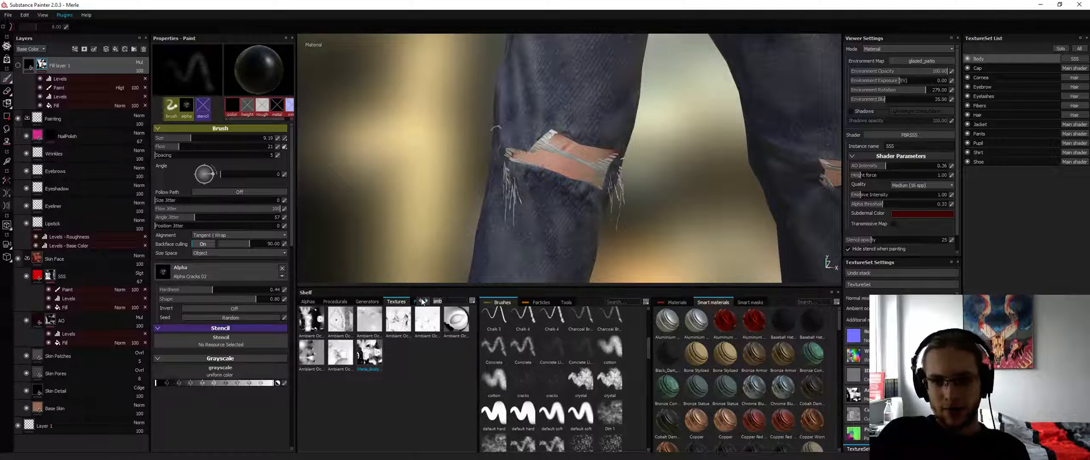
Clear the texture search filter and browse the texture library for the ripped-jeans images
{"action": "left_click", "coordinate": [422, 301]}
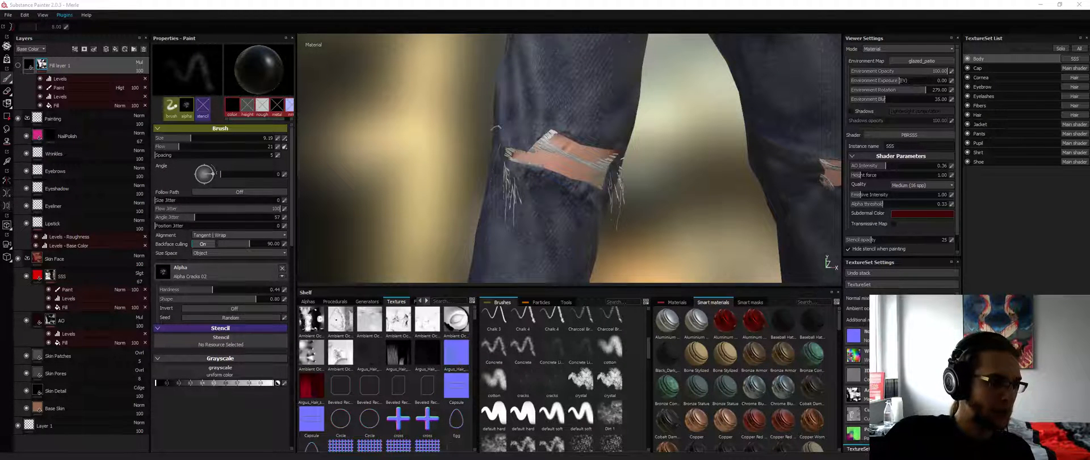
{"action": "left_click_drag", "start_coordinate": [398, 353], "coordinate": [389, 392]}
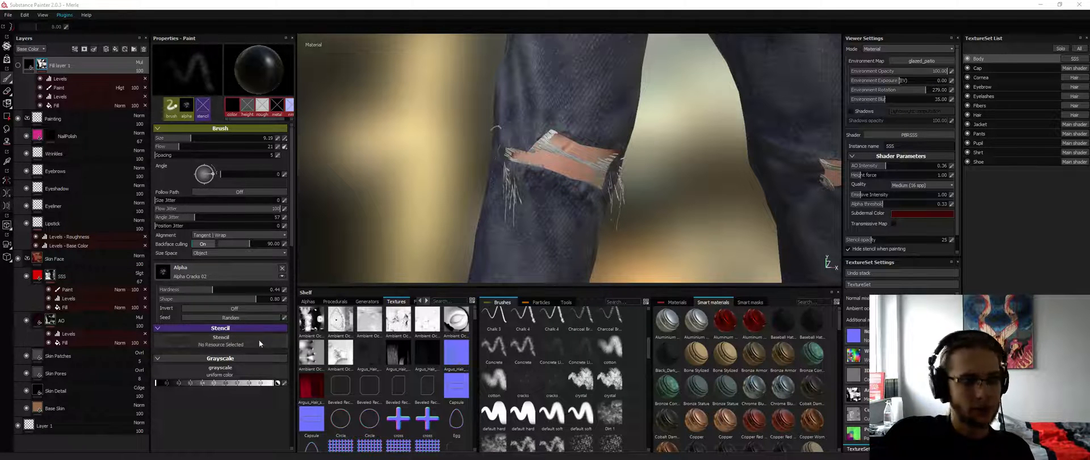
{"action": "left_click", "coordinate": [308, 301]}
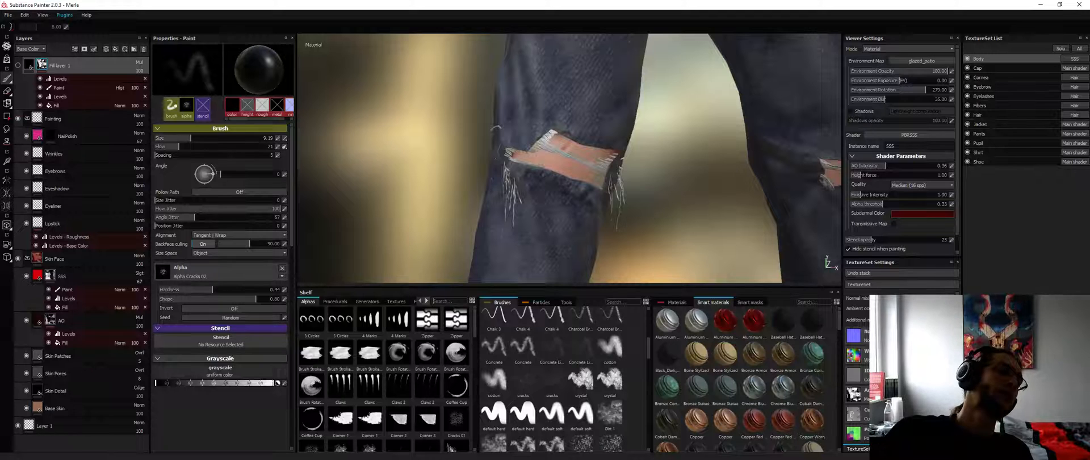
{"action": "left_click", "coordinate": [396, 302]}
{"action": "left_click_drag", "start_coordinate": [295, 414], "coordinate": [414, 373]}
{"action": "left_click", "coordinate": [432, 388]}
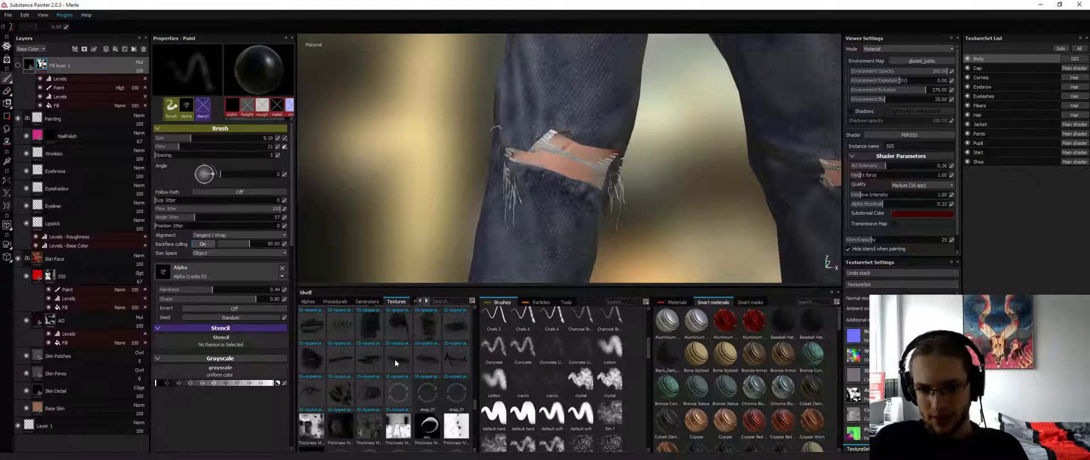
{"action": "left_click_drag", "start_coordinate": [410, 362], "coordinate": [467, 255]}
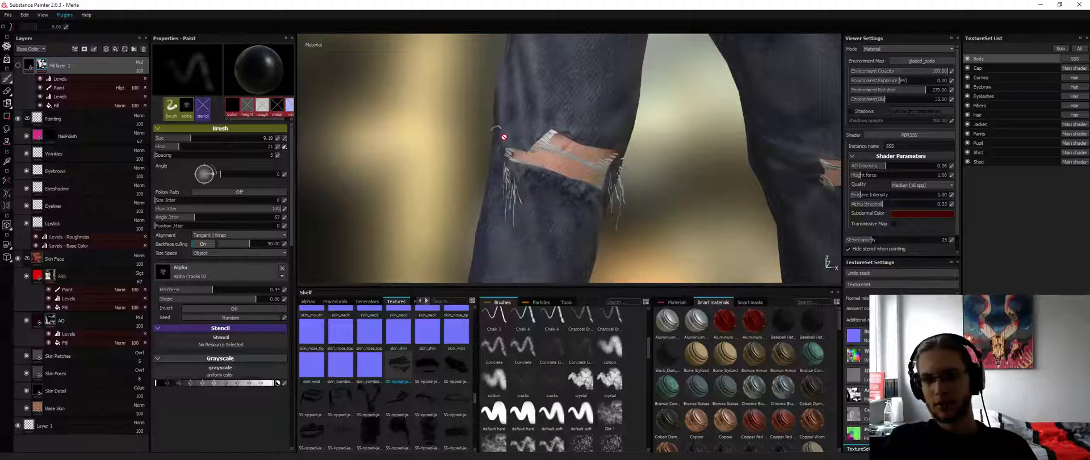
Check both ripped knees from the front and make Pants the active texture set
{"action": "left_click_drag", "start_coordinate": [505, 138], "coordinate": [545, 150], "text": "alt"}
{"action": "scroll", "coordinate": [545, 151], "scroll_direction": "down", "scroll_amount": 3}
{"action": "middle_click_drag", "start_coordinate": [564, 168], "coordinate": [542, 183], "text": "alt"}
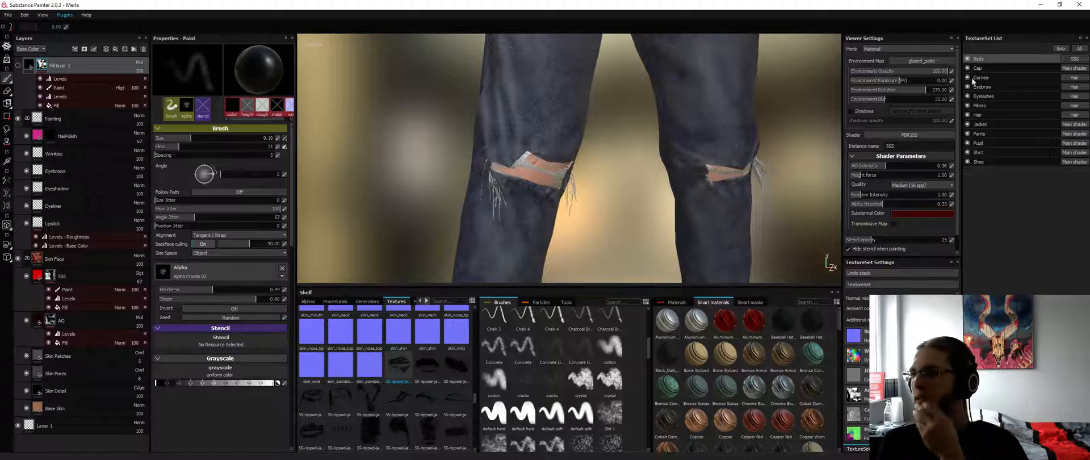
{"action": "left_click", "coordinate": [986, 135]}
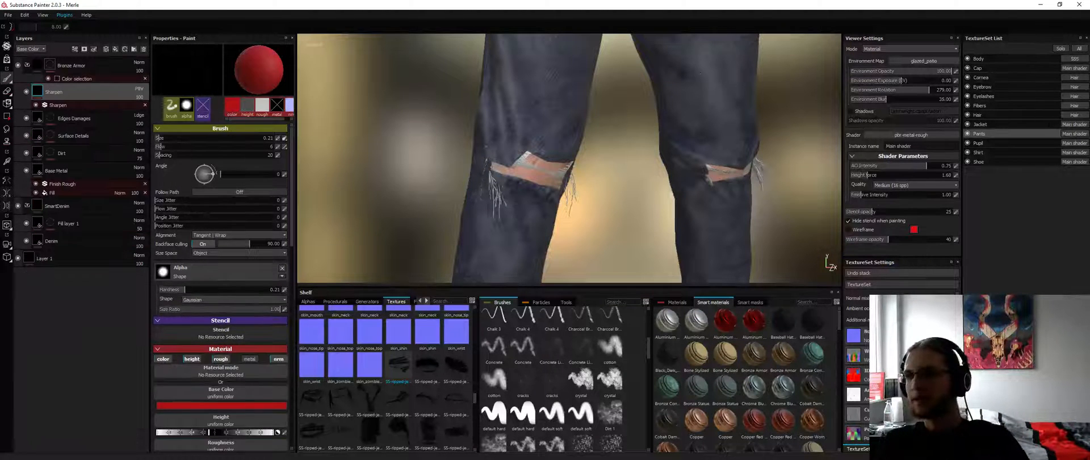
{"action": "left_click_drag", "start_coordinate": [528, 211], "coordinate": [335, 145], "text": "alt"}
Add a fill layer directly above Fill layer 1 in the denim group, raise its roughness and slightly lower its height
{"action": "left_click", "coordinate": [100, 228]}
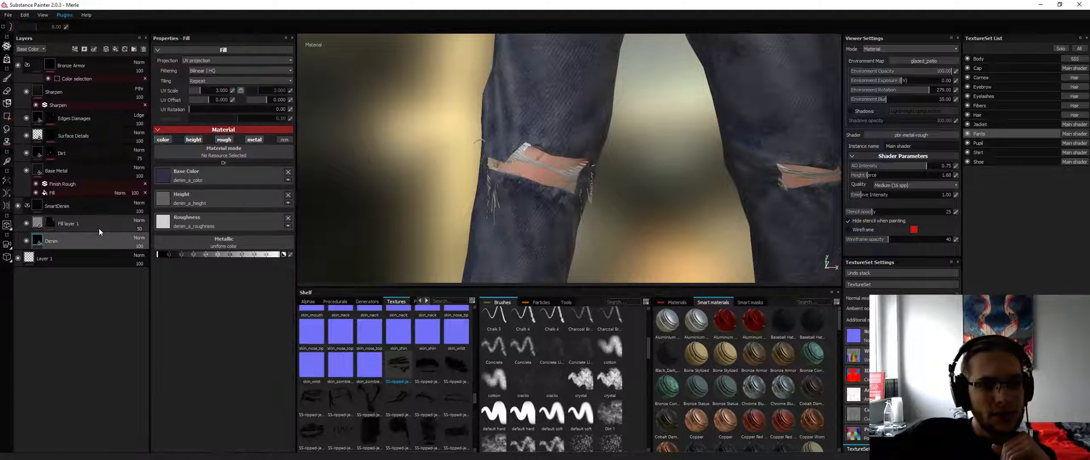
{"action": "left_click", "coordinate": [116, 50]}
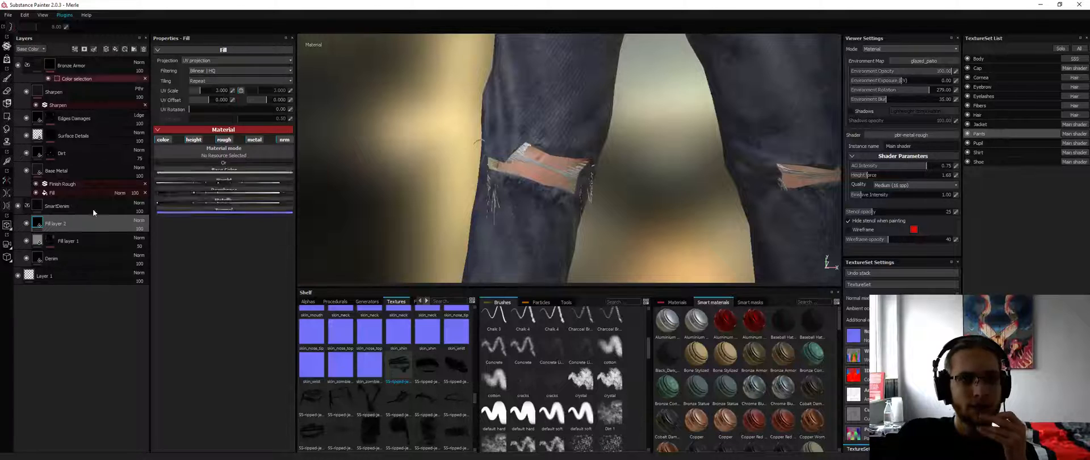
{"action": "right_click", "coordinate": [75, 222]}
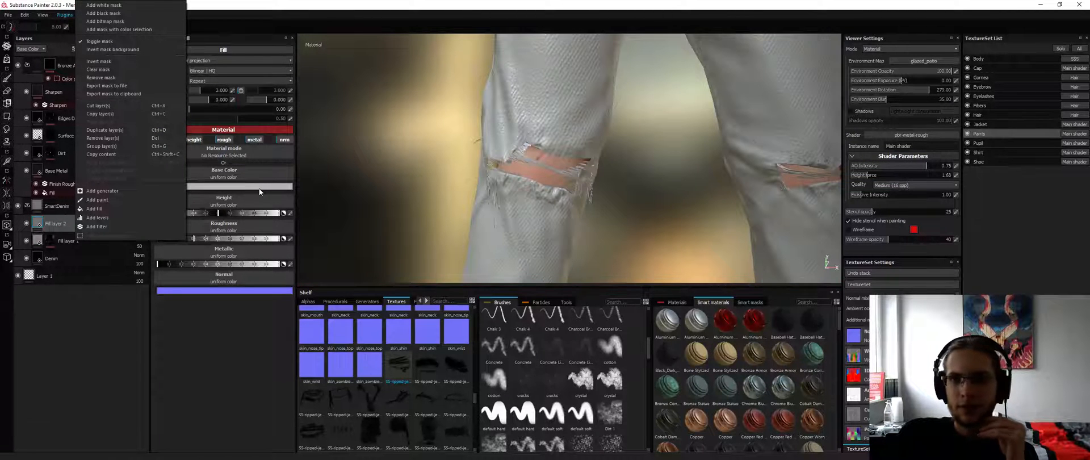
{"action": "left_click_drag", "start_coordinate": [216, 239], "coordinate": [237, 238]}
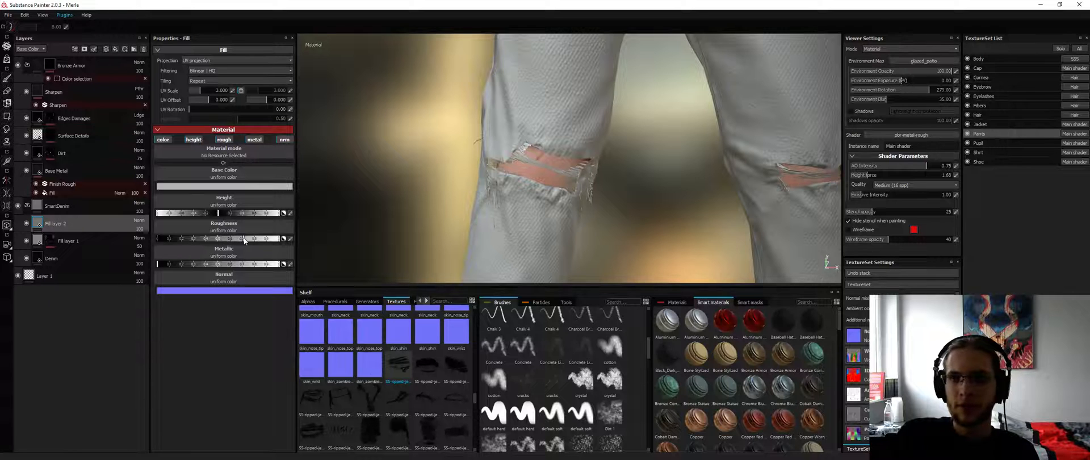
{"action": "left_click", "coordinate": [239, 239]}
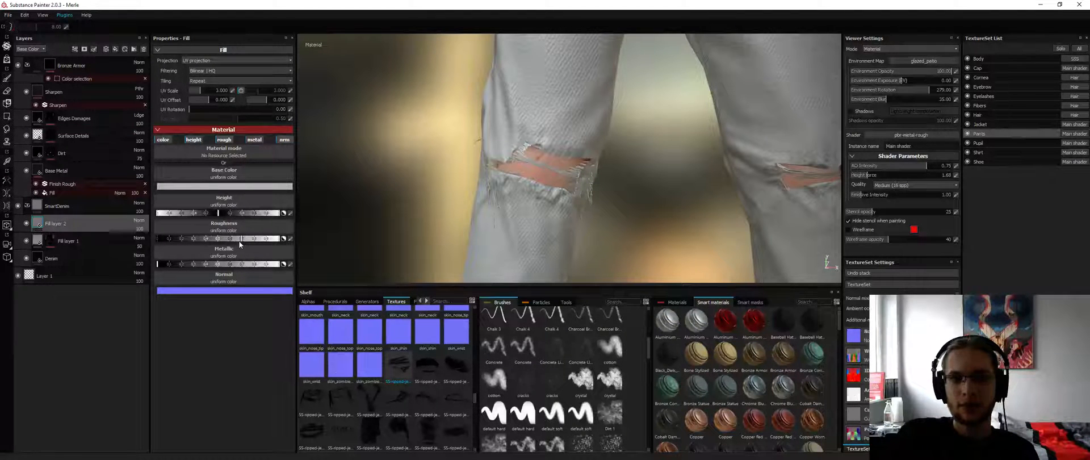
{"action": "left_click_drag", "start_coordinate": [539, 142], "coordinate": [553, 148], "text": "alt"}
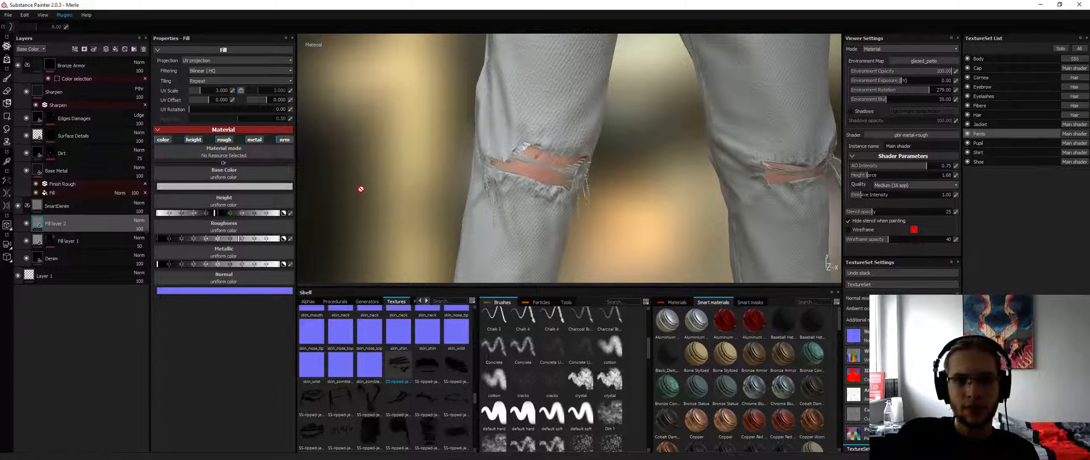
{"action": "left_click_drag", "start_coordinate": [483, 146], "coordinate": [468, 148], "text": "alt"}
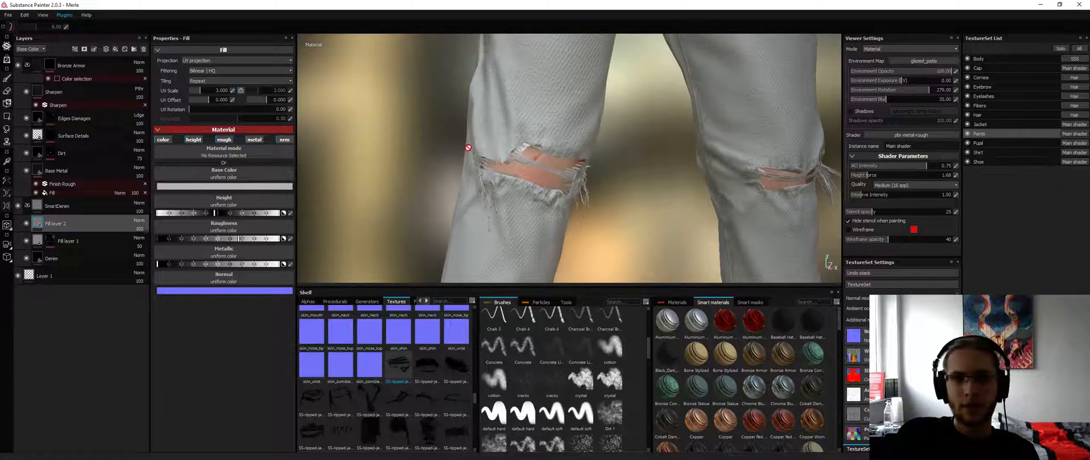
Set the new fill layer's base color to a light grey with RGB values of 0.668
{"action": "right_click", "coordinate": [49, 224]}
{"action": "left_click", "coordinate": [72, 28]}
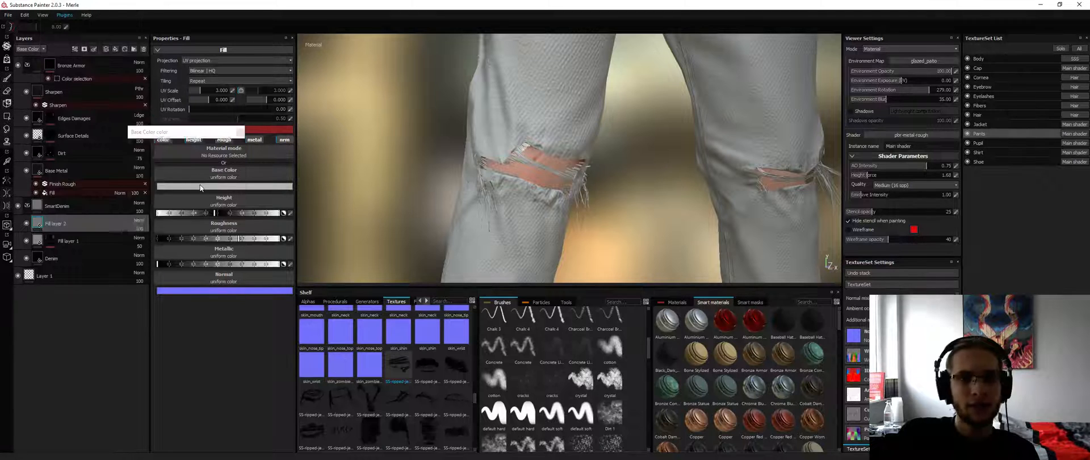
{"action": "left_click", "coordinate": [132, 166]}
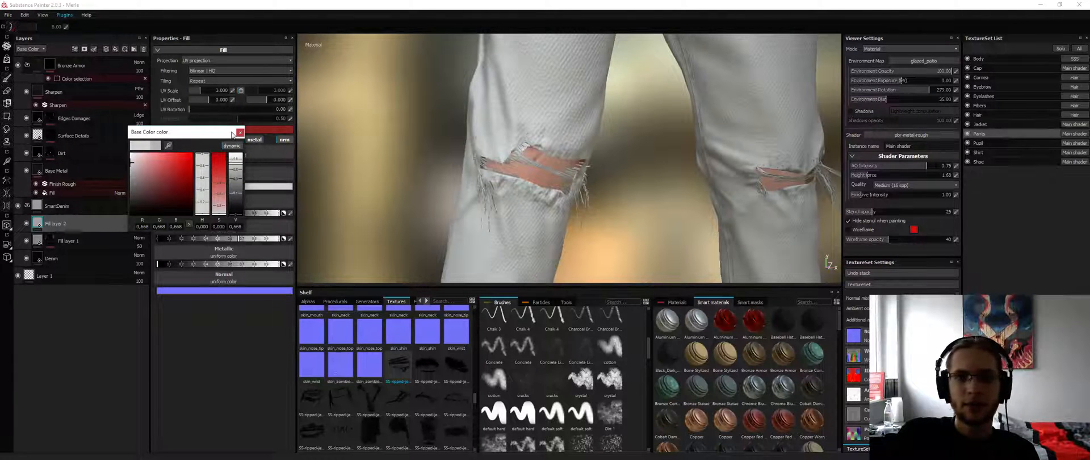
{"action": "left_click", "coordinate": [240, 132]}
Add a black mask to Fill layer 2 and put a Paint effect on that mask
{"action": "right_click", "coordinate": [53, 227]}
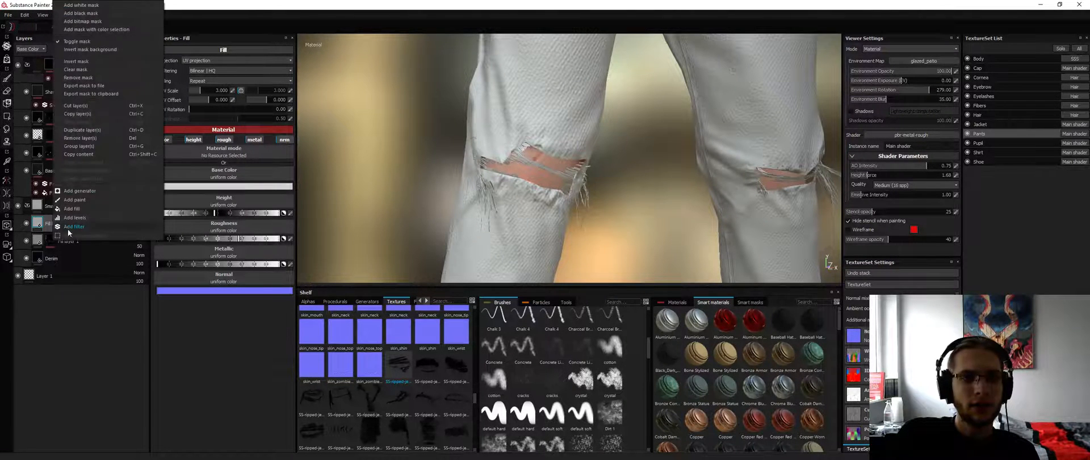
{"action": "left_click", "coordinate": [99, 14]}
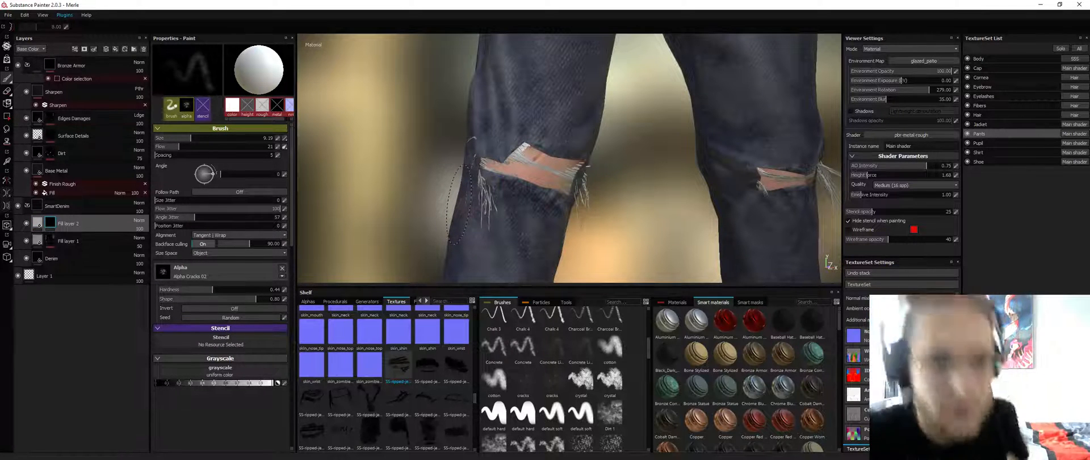
{"action": "right_click", "coordinate": [56, 227]}
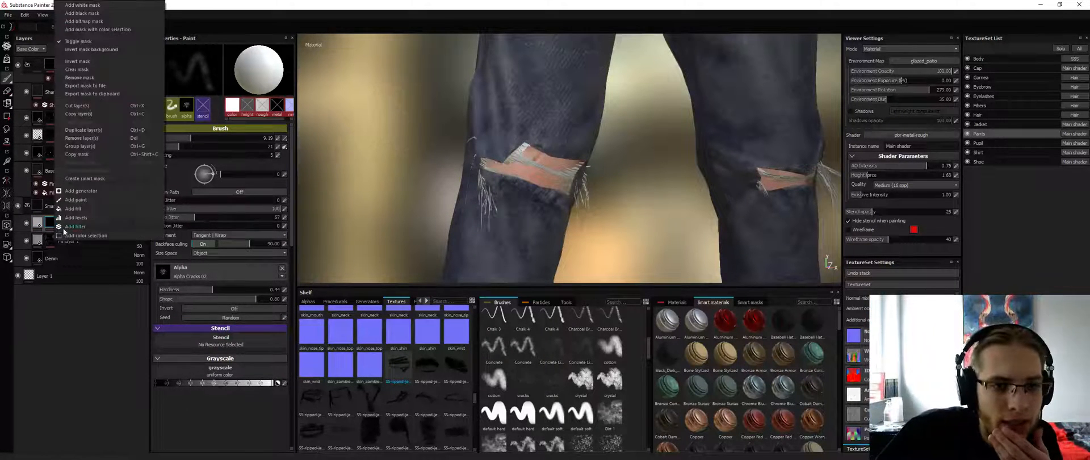
{"action": "left_click", "coordinate": [100, 202]}
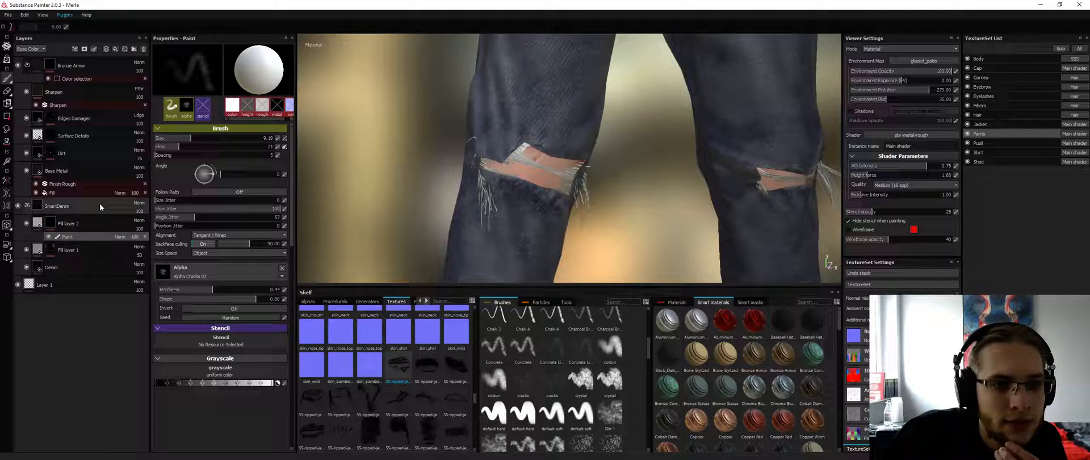
Add a Levels effect to Fill layer 2's mask and invert it
{"action": "right_click", "coordinate": [77, 230]}
{"action": "right_click", "coordinate": [80, 226]}
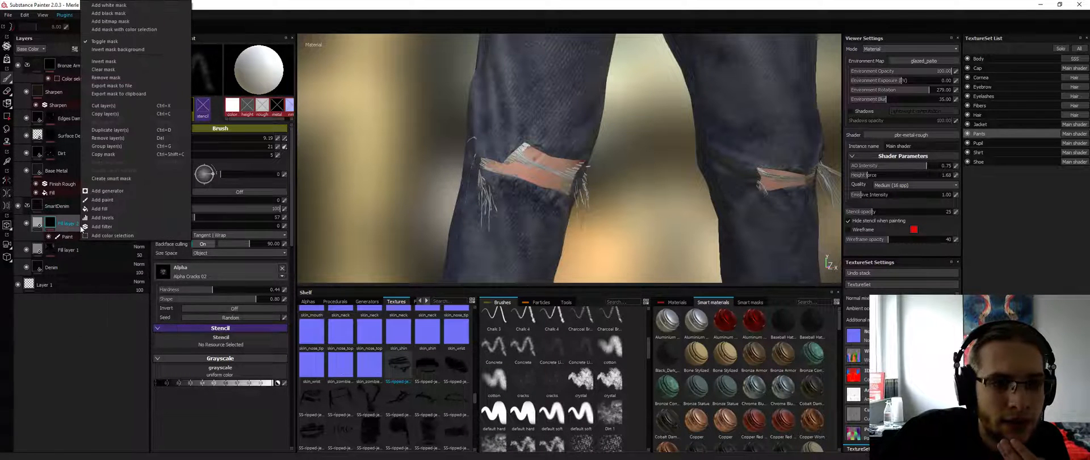
{"action": "left_click", "coordinate": [102, 218]}
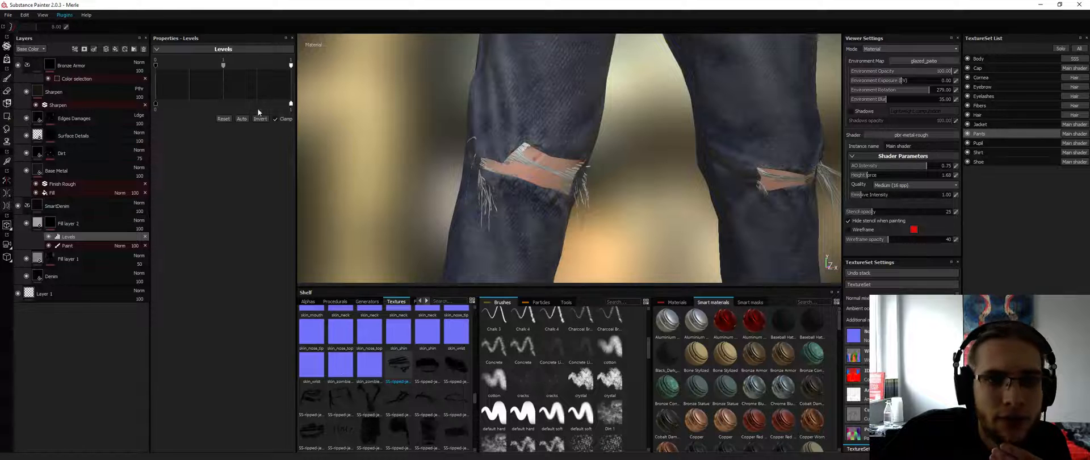
{"action": "left_click", "coordinate": [261, 119]}
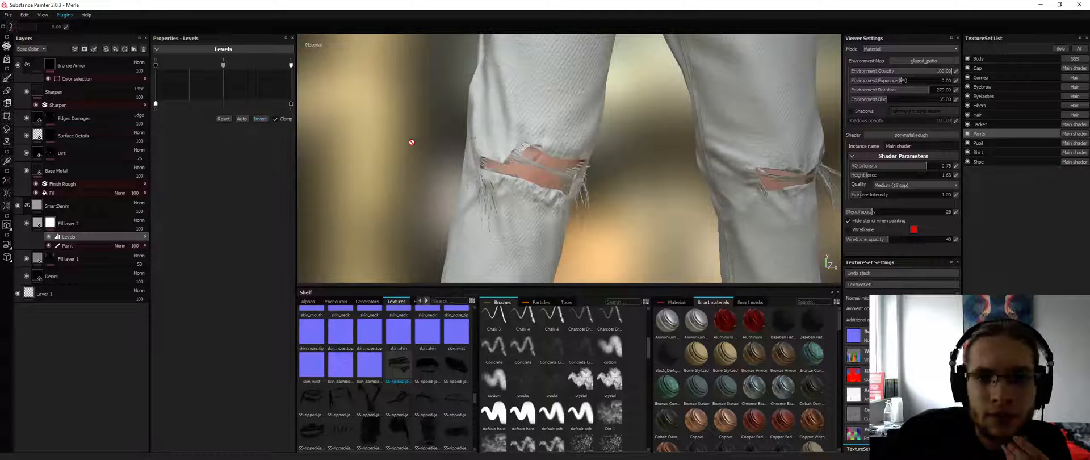
Add a Fill effect to the mask, place it beneath the Paint effect and set its grayscale to white
{"action": "left_click", "coordinate": [71, 247]}
{"action": "right_click", "coordinate": [68, 237]}
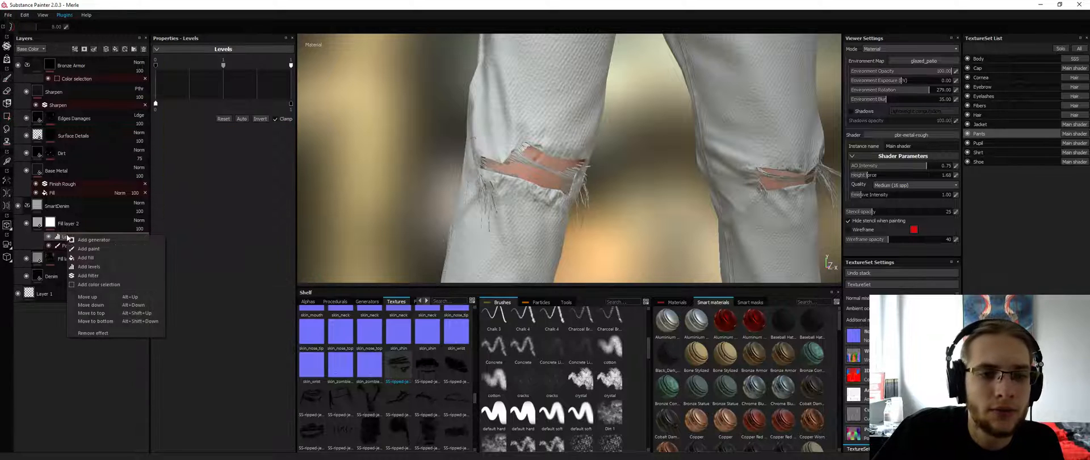
{"action": "left_click", "coordinate": [88, 257]}
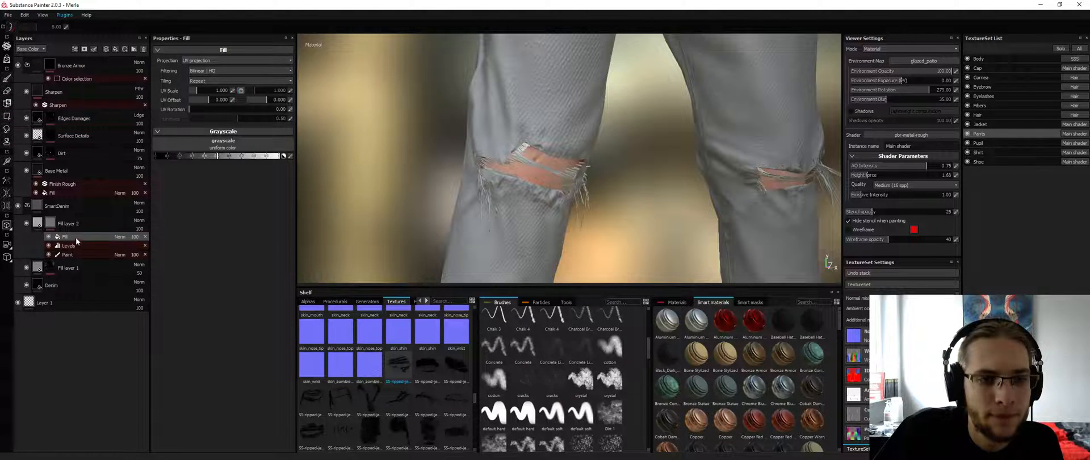
{"action": "left_click_drag", "start_coordinate": [75, 237], "coordinate": [75, 256]}
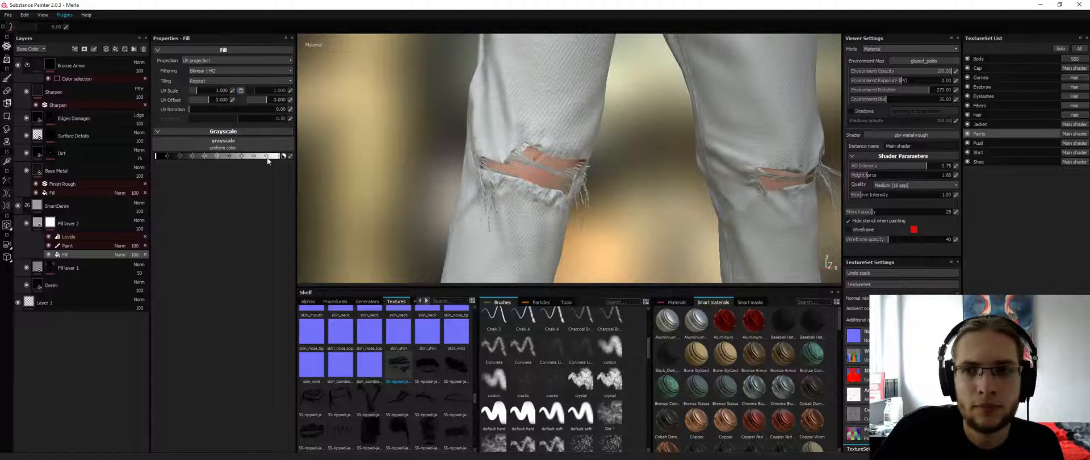
Select the mask's Paint effect with the Projection tool and assign the SS-ripped-jeans_10 texture as its grayscale image
{"action": "left_click", "coordinate": [76, 245]}
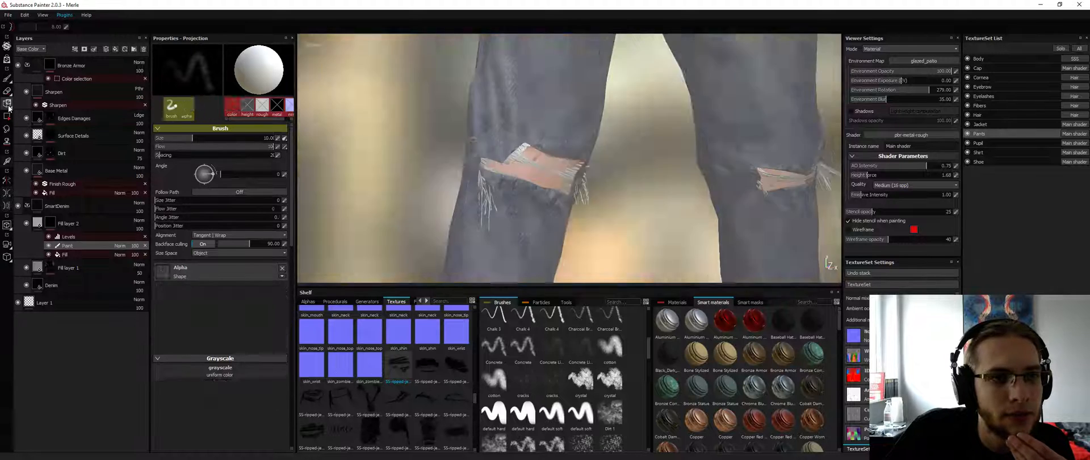
{"action": "left_click", "coordinate": [8, 104]}
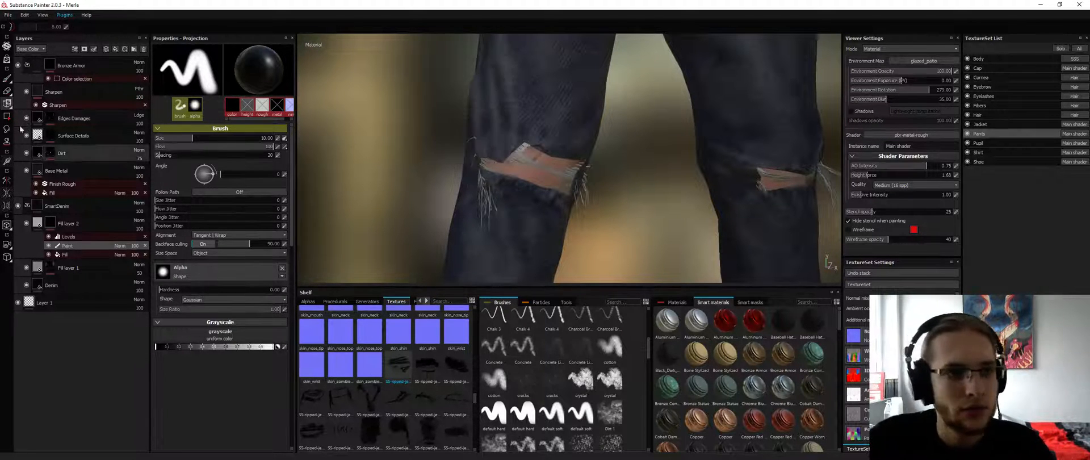
{"action": "scroll", "coordinate": [467, 149], "scroll_direction": "up", "scroll_amount": 3}
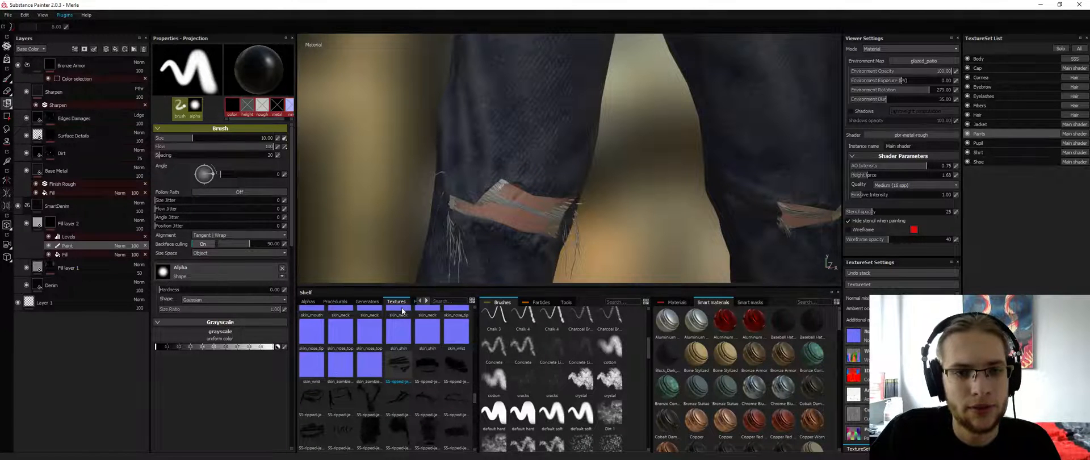
{"action": "left_click", "coordinate": [7, 105]}
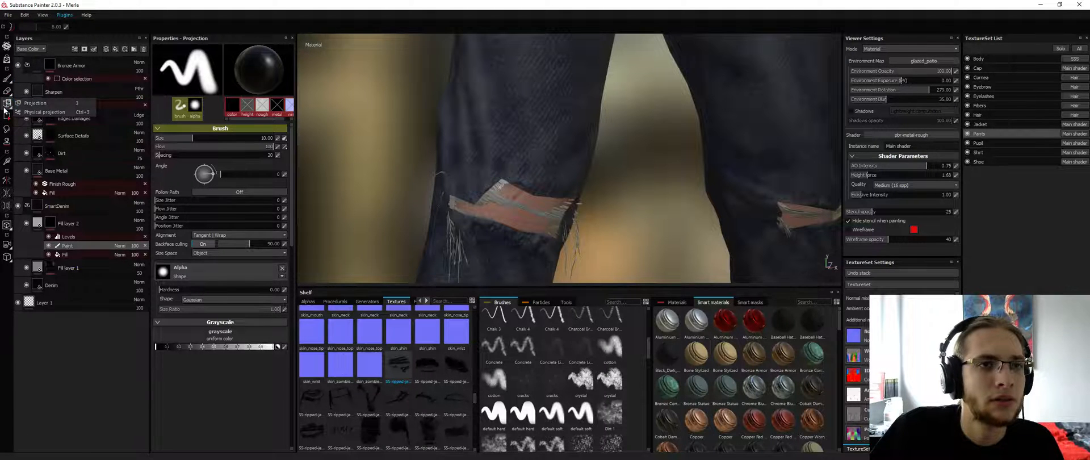
{"action": "left_click", "coordinate": [6, 110]}
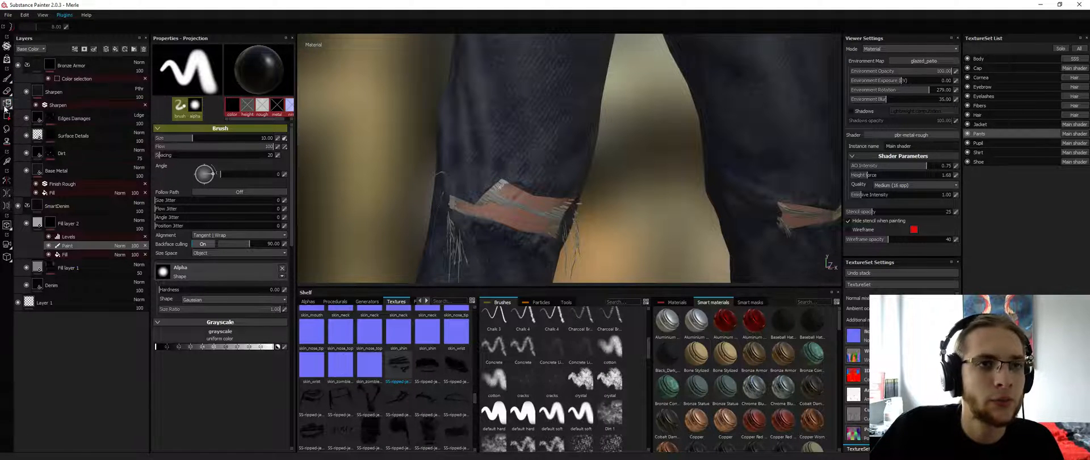
{"action": "right_click", "coordinate": [393, 367]}
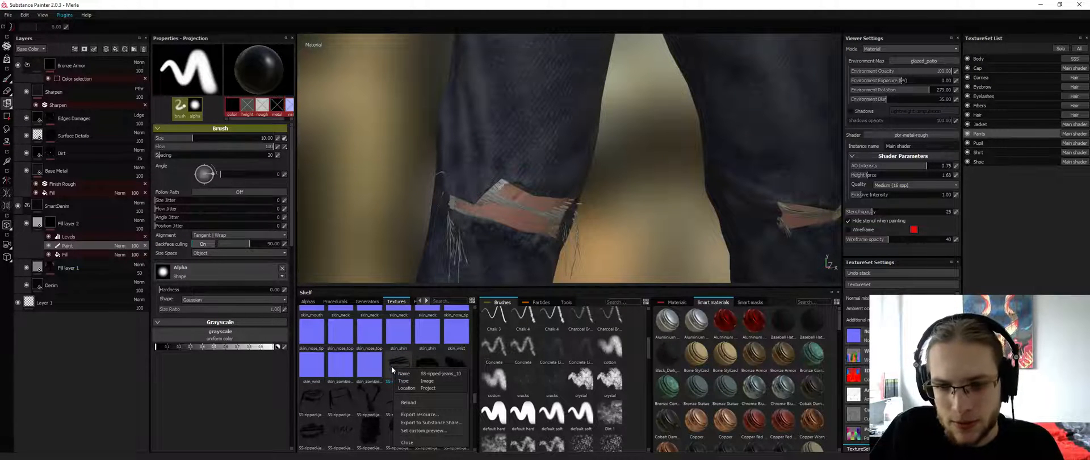
{"action": "left_click", "coordinate": [390, 366]}
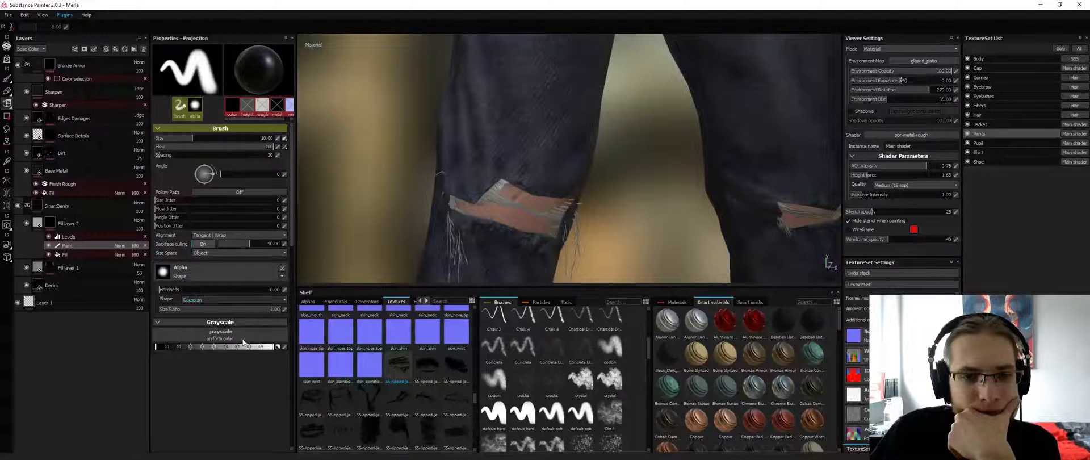
{"action": "left_click_drag", "start_coordinate": [399, 375], "coordinate": [223, 335]}
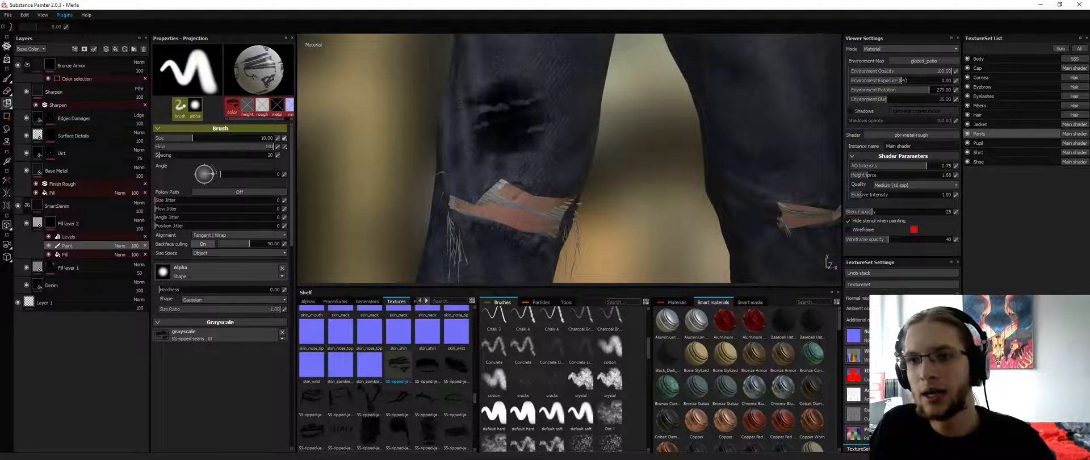
Try projecting the rip pattern onto the denim just above the ripped knee
{"action": "left_click_drag", "start_coordinate": [502, 118], "coordinate": [474, 117], "text": "alt"}
{"action": "right_click_drag", "start_coordinate": [474, 117], "coordinate": [507, 125], "text": "alt"}
{"action": "right_click", "coordinate": [502, 123]}
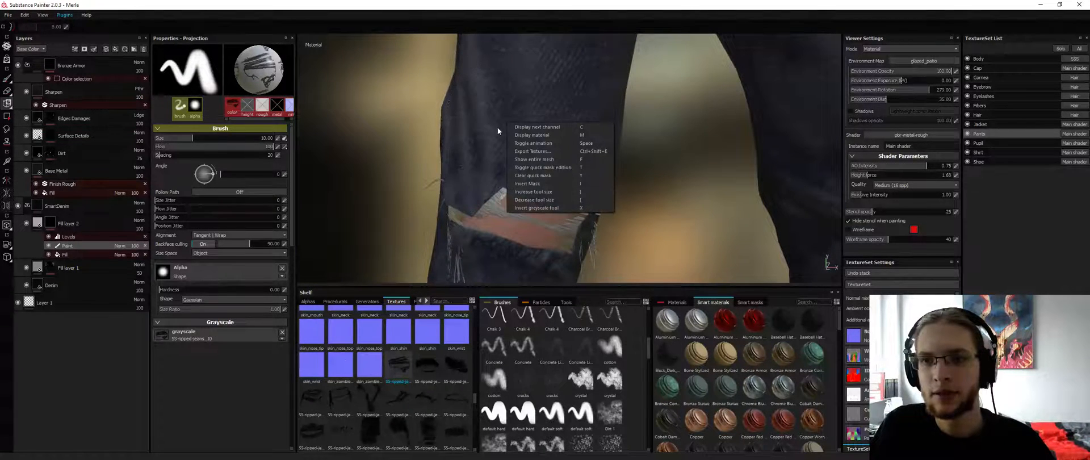
{"action": "left_click", "coordinate": [492, 122]}
{"action": "left_click", "coordinate": [493, 120]}
{"action": "key", "text": "s"}
{"action": "left_click_drag", "start_coordinate": [496, 120], "coordinate": [499, 120]}
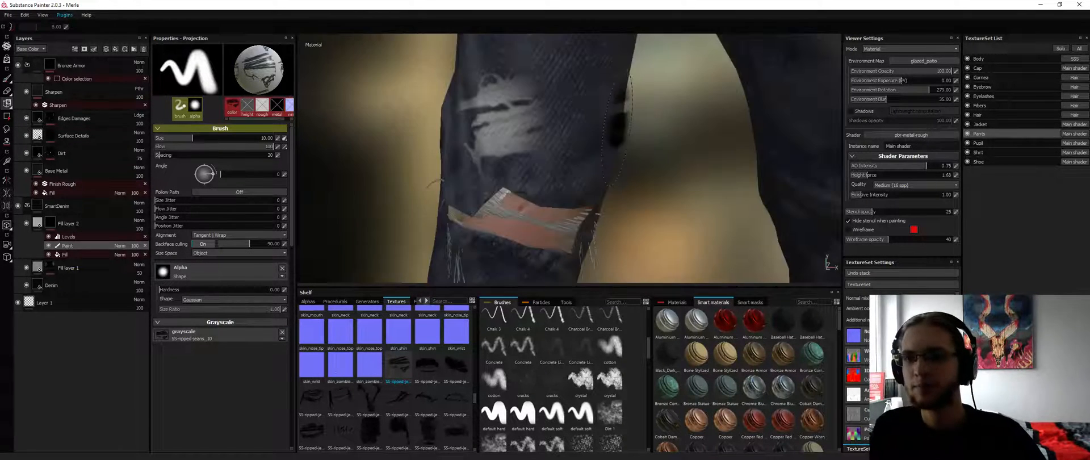
Rotate and shrink the projected rip image over the leg above the knee
{"action": "key", "text": "s"}
{"action": "key", "text": "s"}
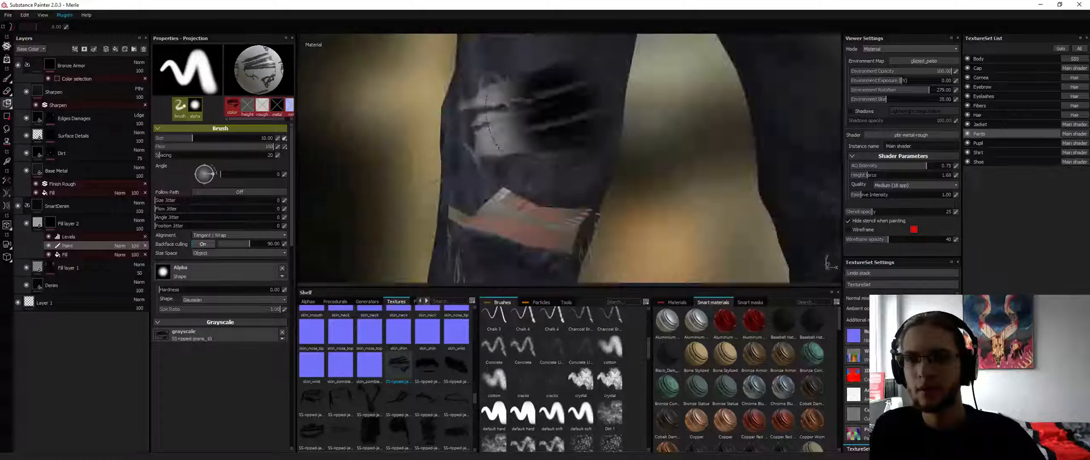
{"action": "key", "text": "s"}
{"action": "right_click_drag", "start_coordinate": [558, 107], "coordinate": [547, 80]}
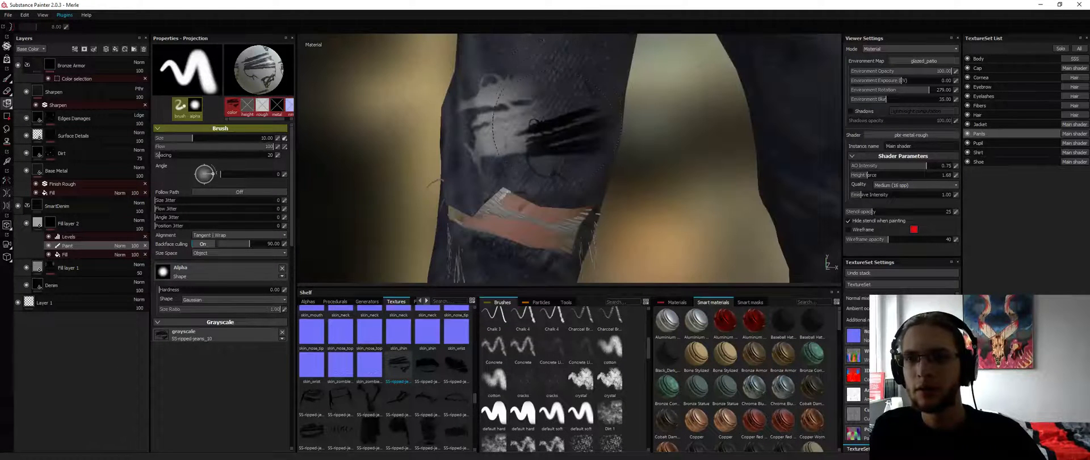
Undo the test projection strokes above the knee
{"action": "mouse_move", "coordinate": [555, 148]}
{"action": "left_mouse_down", "text": "alt"}
{"action": "mouse_move", "coordinate": [597, 147]}
{"action": "mouse_move", "coordinate": [584, 152]}
{"action": "mouse_move", "coordinate": [588, 164]}
{"action": "mouse_move", "coordinate": [687, 182]}
{"action": "left_mouse_up", "text": "alt"}
{"action": "right_click_drag", "start_coordinate": [687, 183], "coordinate": [597, 122], "text": "alt"}
{"action": "left_click_drag", "start_coordinate": [599, 122], "coordinate": [560, 124], "text": "alt"}
{"action": "key", "text": "ctrl+z"}
{"action": "key", "text": "ctrl+z"}
Shrink the projected rip image and position it on the denim just above the torn knee
{"action": "right_click_drag", "start_coordinate": [560, 124], "coordinate": [575, 113], "text": "alt"}
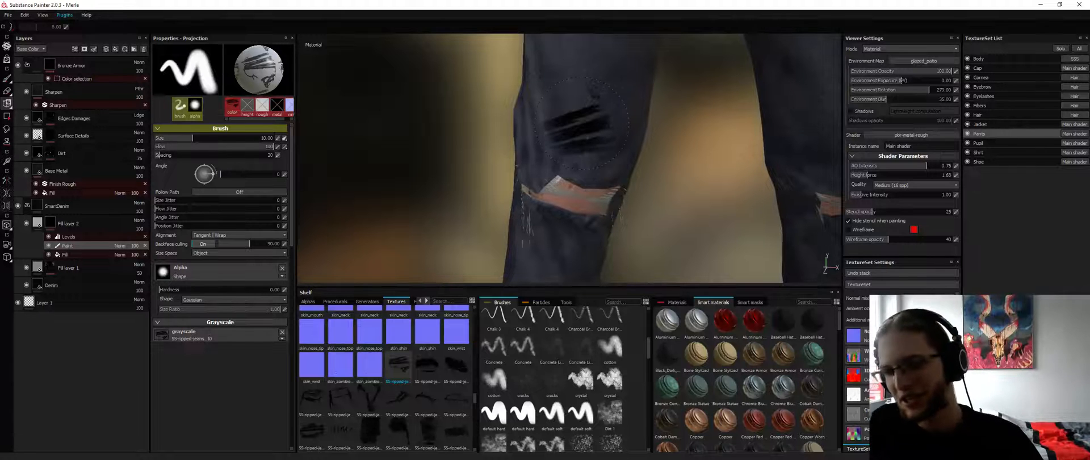
{"action": "right_click", "coordinate": [584, 139]}
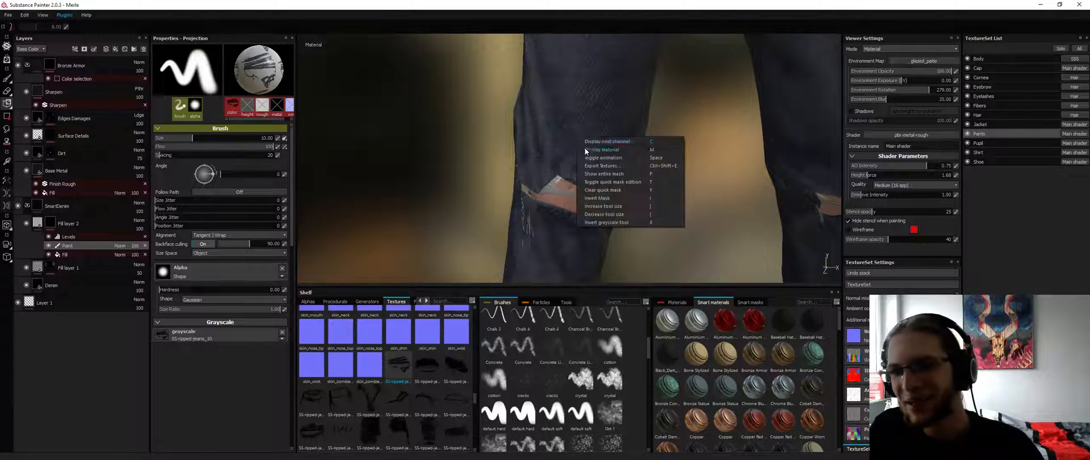
{"action": "left_click", "coordinate": [562, 134]}
{"action": "key", "text": "s"}
{"action": "right_click_drag", "start_coordinate": [575, 134], "coordinate": [566, 115]}
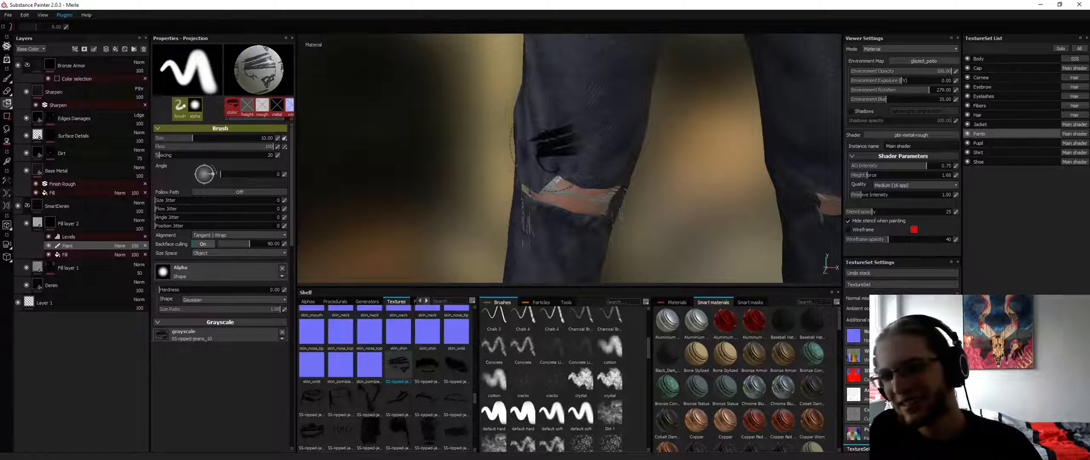
{"action": "left_click_drag", "start_coordinate": [566, 138], "coordinate": [578, 140], "text": "alt"}
{"action": "middle_click_drag", "start_coordinate": [578, 139], "coordinate": [600, 99], "text": "alt"}
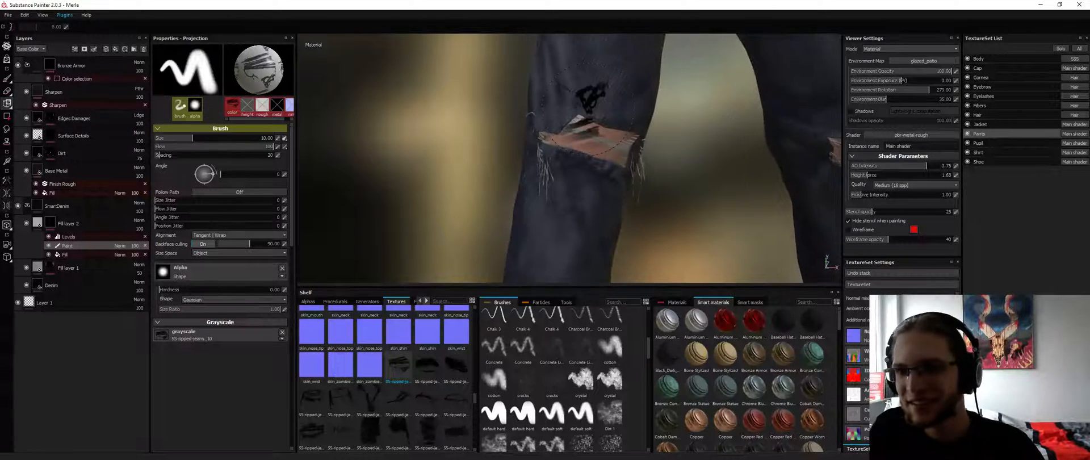
{"action": "right_click_drag", "start_coordinate": [583, 134], "coordinate": [580, 141], "text": "alt"}
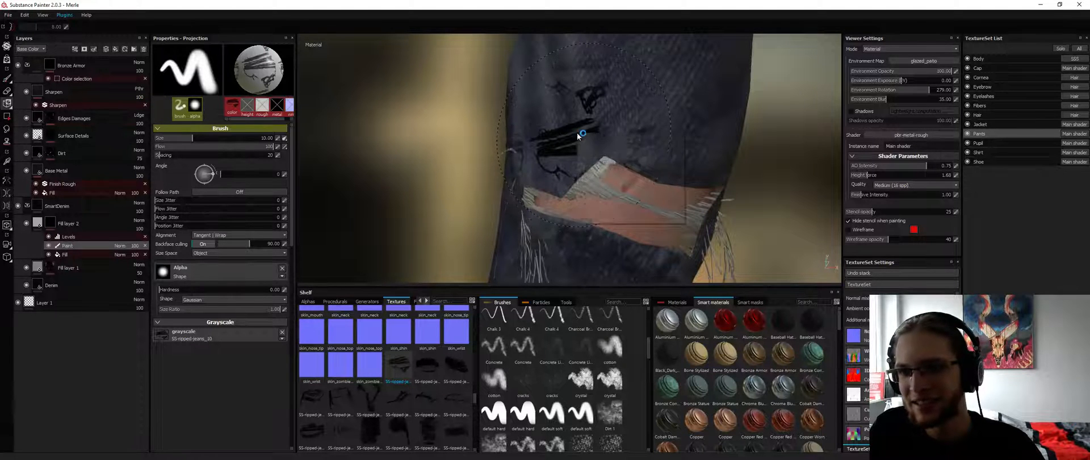
Rotate and enlarge the projected rip image and place it over the outer part of the knee tear's upper edge
{"action": "key", "text": "s"}
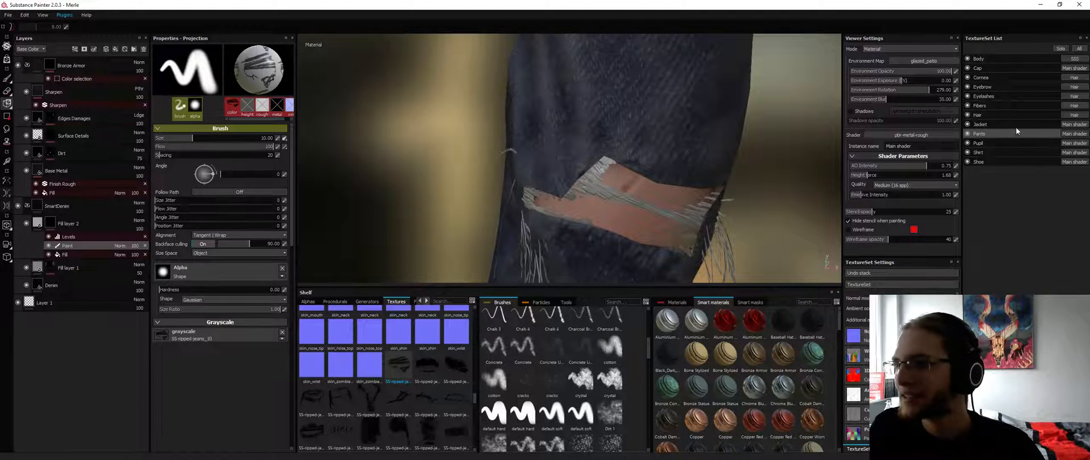
{"action": "key", "text": "s"}
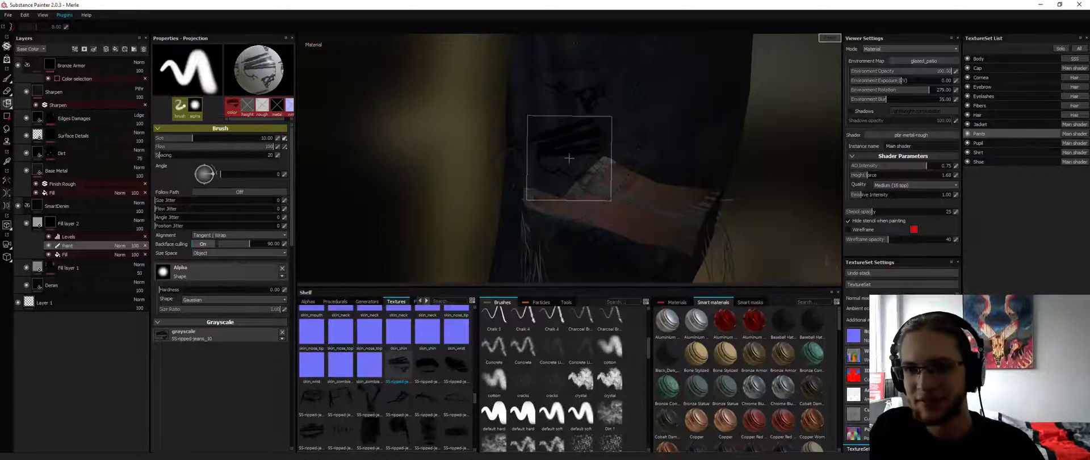
{"action": "key", "text": "s"}
{"action": "left_click_drag", "start_coordinate": [563, 122], "coordinate": [576, 125]}
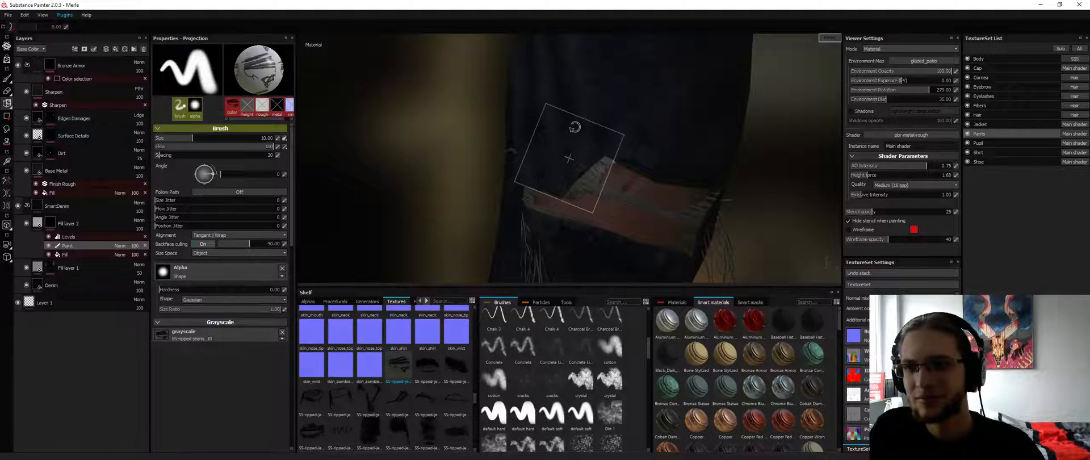
{"action": "right_click_drag", "start_coordinate": [577, 130], "coordinate": [586, 138]}
{"action": "middle_click_drag", "start_coordinate": [592, 141], "coordinate": [562, 198]}
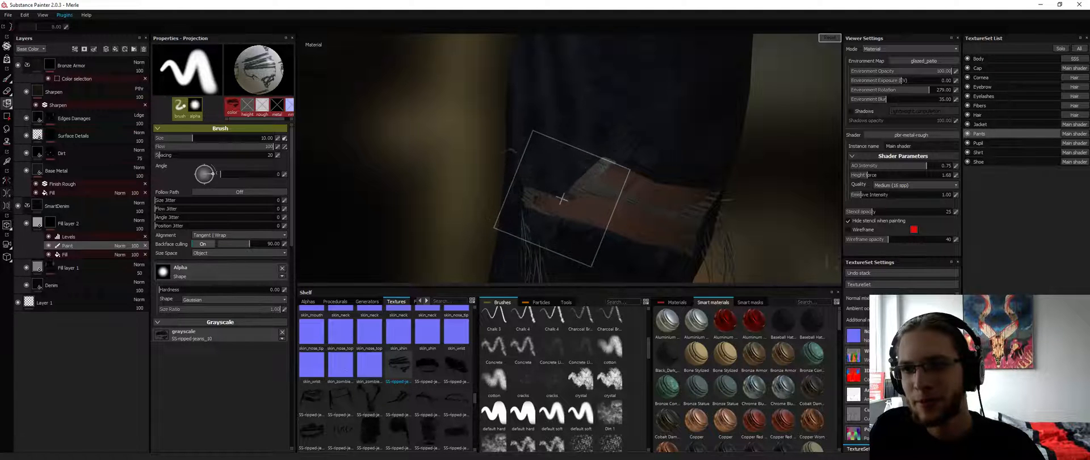
{"action": "middle_click_drag", "start_coordinate": [589, 169], "coordinate": [588, 159]}
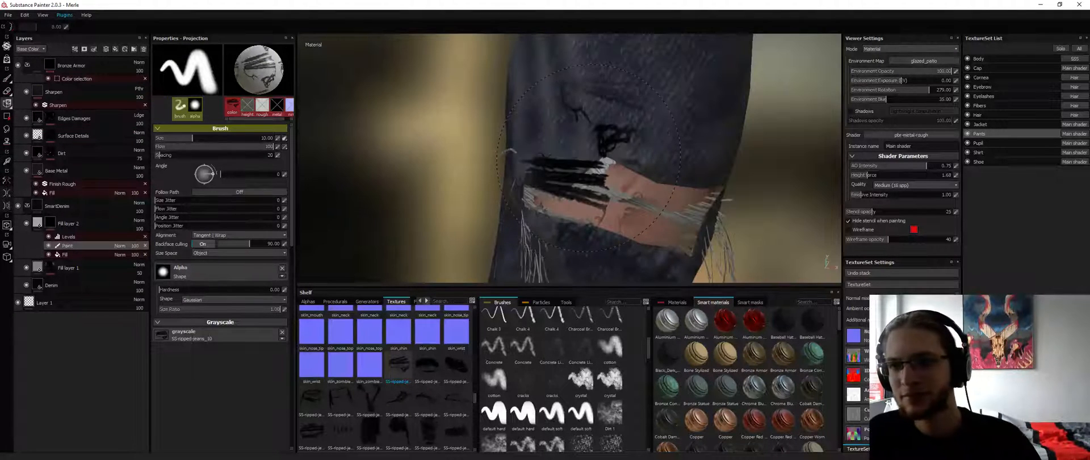
Reduce the brush size to about 4.03 and project the light rips along the outer upper edge of the knee tear
{"action": "right_click_drag", "start_coordinate": [594, 177], "coordinate": [561, 179], "text": "ctrl"}
{"action": "left_click_drag", "start_coordinate": [563, 179], "coordinate": [570, 173]}
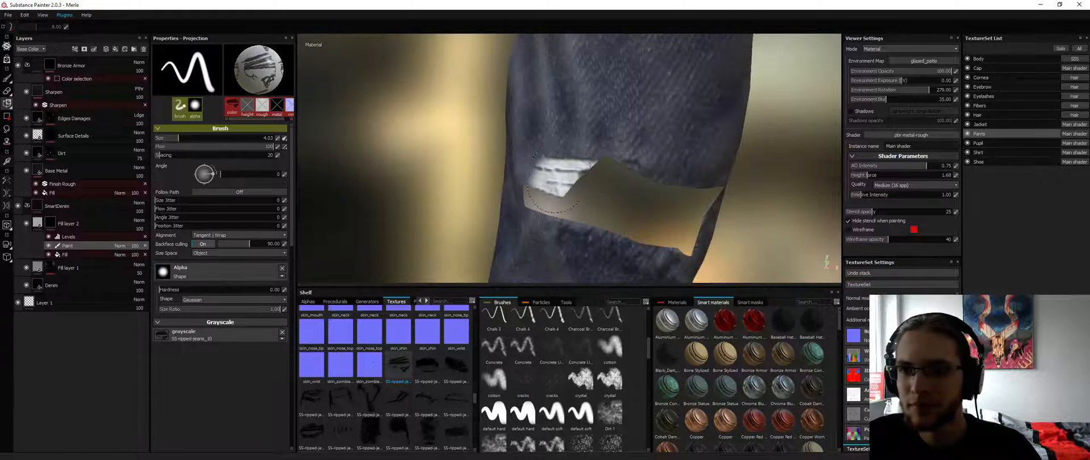
{"action": "mouse_move", "coordinate": [535, 191]}
{"action": "left_mouse_down"}
{"action": "mouse_move", "coordinate": [537, 178]}
{"action": "mouse_move", "coordinate": [545, 200]}
{"action": "left_mouse_up"}
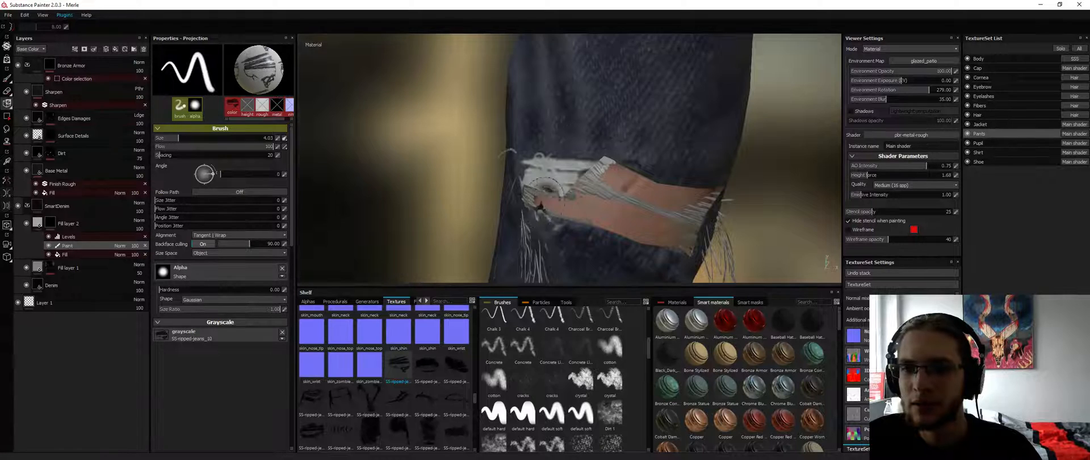
Assign the SS-ripped-jeans_12 texture as the projection's grayscale image
{"action": "left_click_drag", "start_coordinate": [623, 144], "coordinate": [602, 149], "text": "alt"}
{"action": "right_click_drag", "start_coordinate": [602, 149], "coordinate": [568, 156], "text": "alt"}
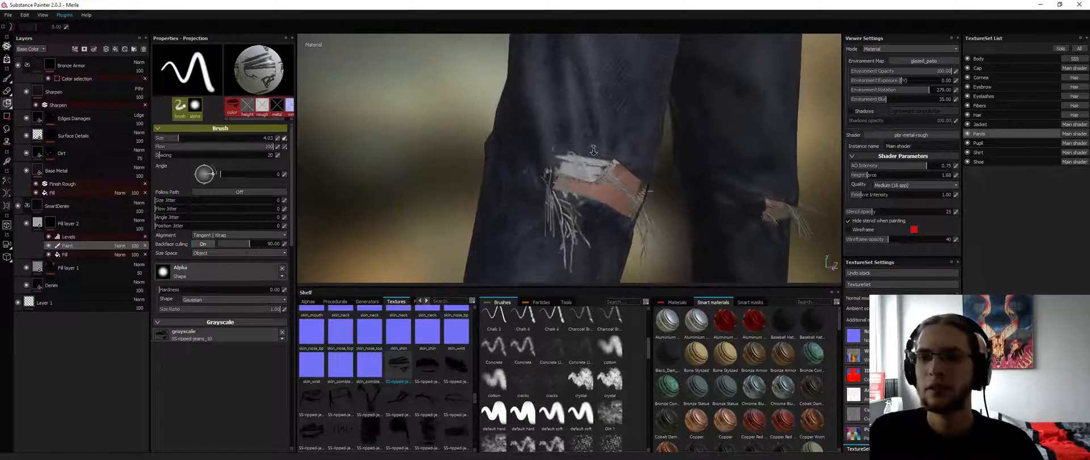
{"action": "left_click_drag", "start_coordinate": [568, 156], "coordinate": [642, 156], "text": "alt"}
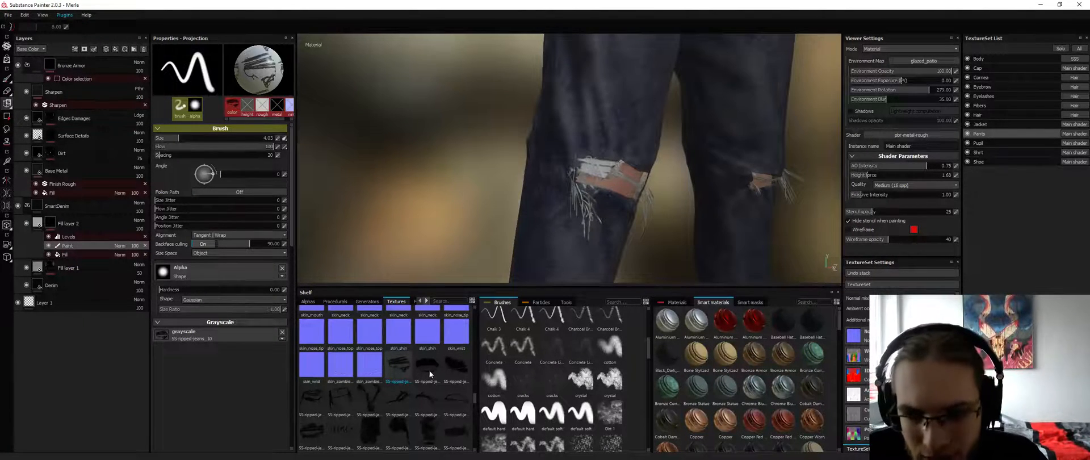
{"action": "left_click_drag", "start_coordinate": [459, 366], "coordinate": [203, 339]}
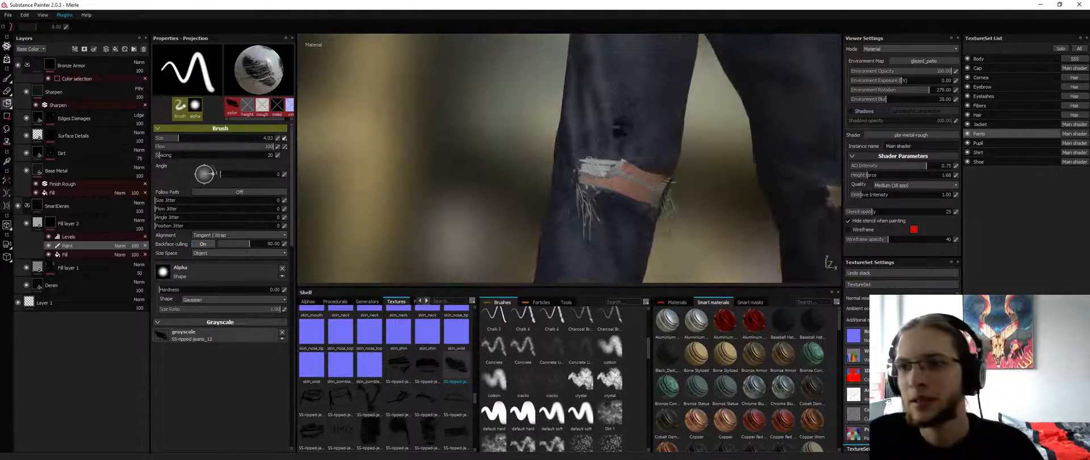
Try projecting the new rip pattern, shrunk and straightened, onto the denim just above the knee tear
{"action": "key", "text": "s"}
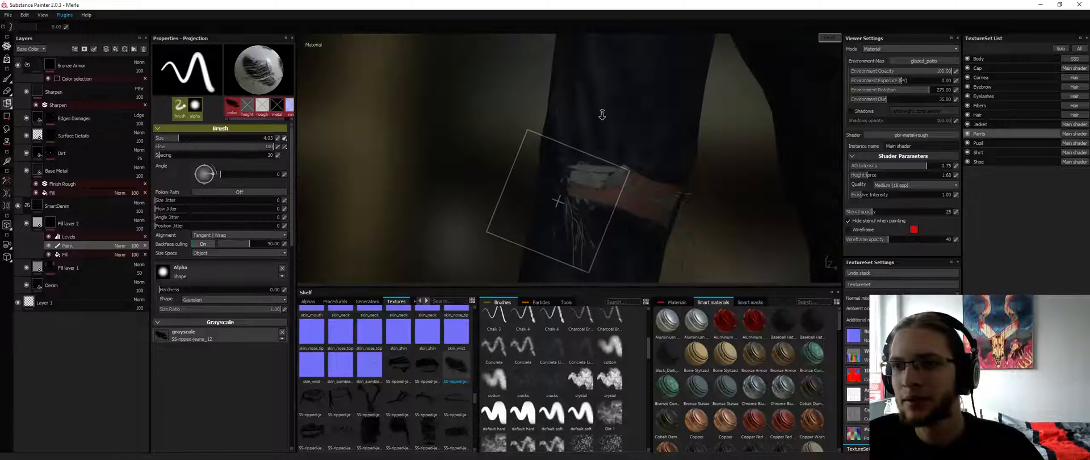
{"action": "right_click_drag", "start_coordinate": [595, 110], "coordinate": [606, 134]}
{"action": "middle_click_drag", "start_coordinate": [606, 134], "coordinate": [643, 106]}
{"action": "left_click", "coordinate": [612, 140]}
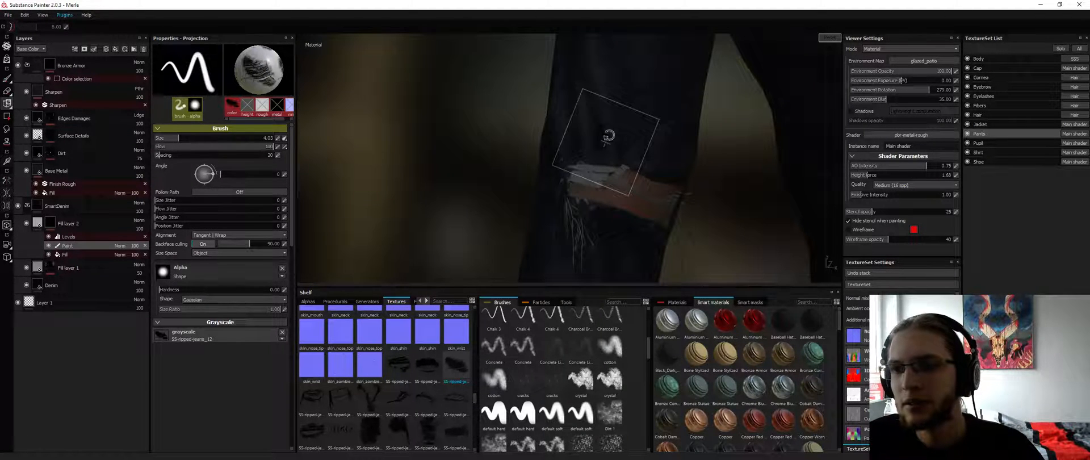
{"action": "left_click", "coordinate": [582, 146]}
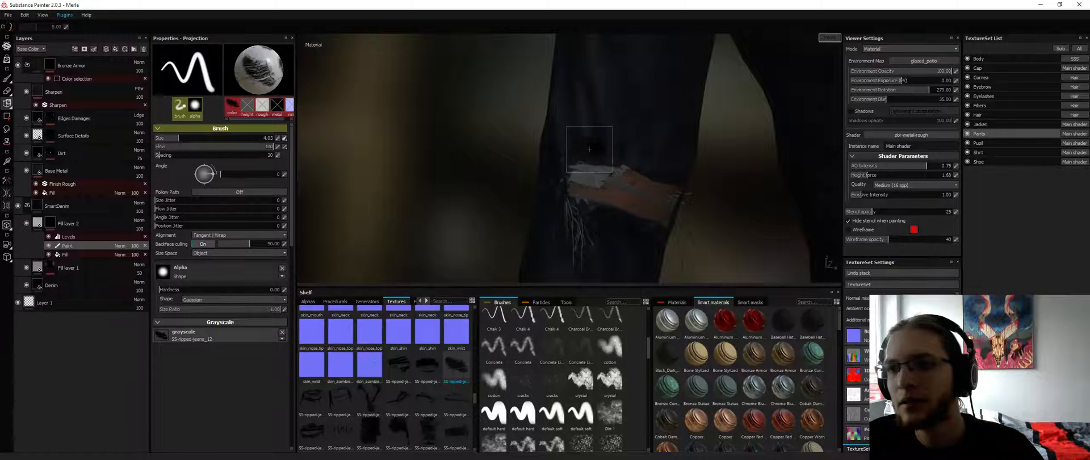
{"action": "left_click", "coordinate": [579, 145]}
{"action": "left_click_drag", "start_coordinate": [580, 143], "coordinate": [568, 145]}
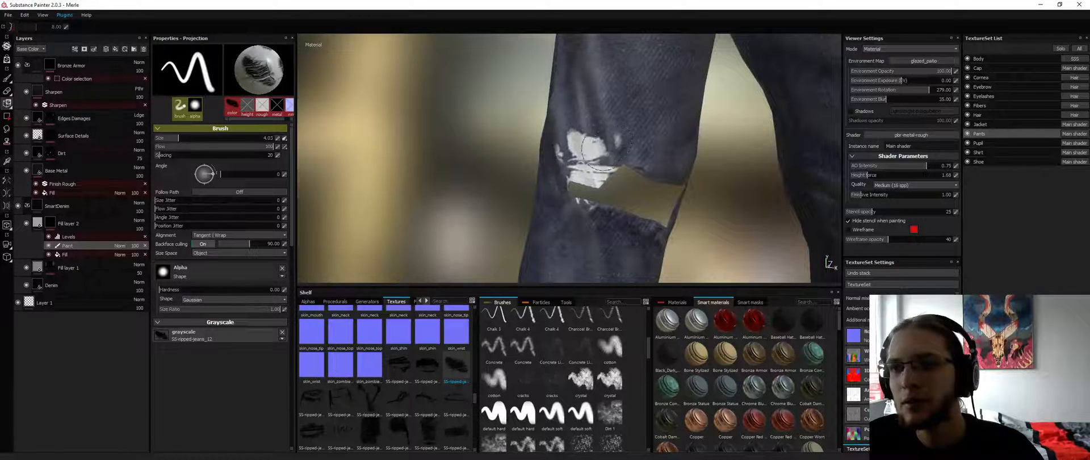
{"action": "scroll", "coordinate": [608, 152], "scroll_direction": "down", "scroll_amount": 6}
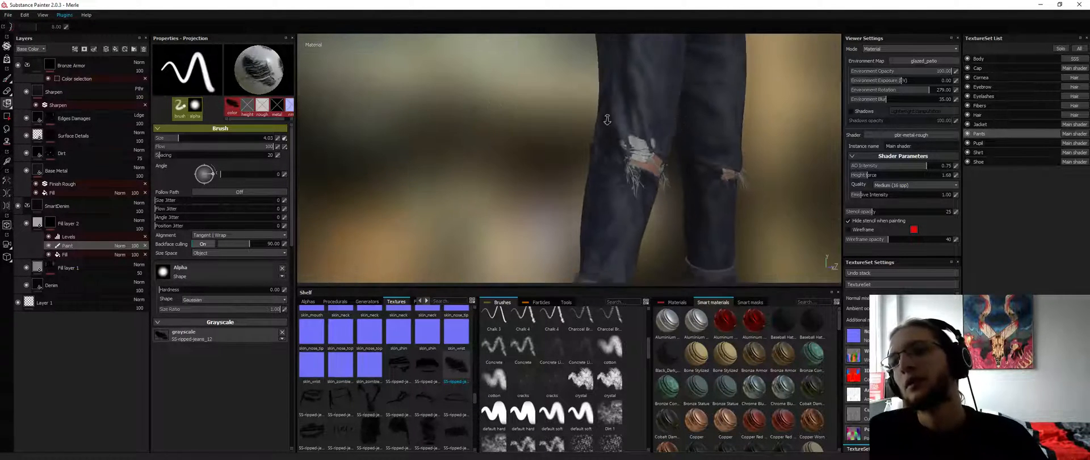
{"action": "left_click_drag", "start_coordinate": [611, 138], "coordinate": [566, 130], "text": "alt"}
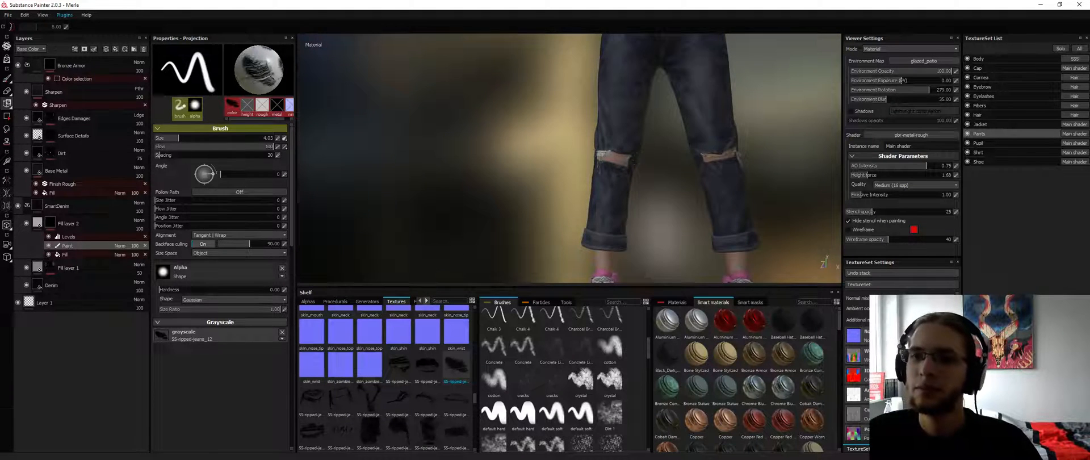
Shrink the rip image over the tear's lower edge and project it there with the brush size reduced to about 2.52
{"action": "scroll", "coordinate": [589, 149], "scroll_direction": "up", "scroll_amount": 6}
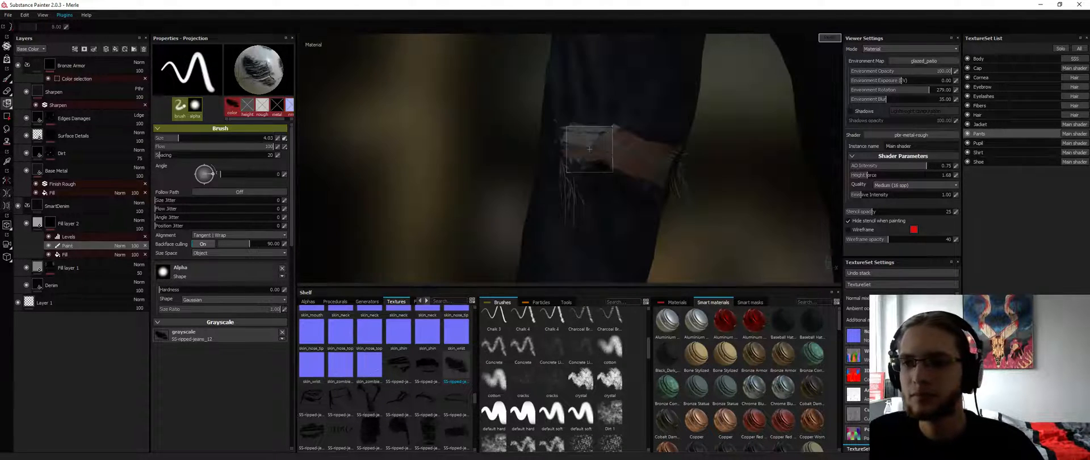
{"action": "key", "text": "s"}
{"action": "middle_click_drag", "start_coordinate": [600, 146], "coordinate": [601, 161]}
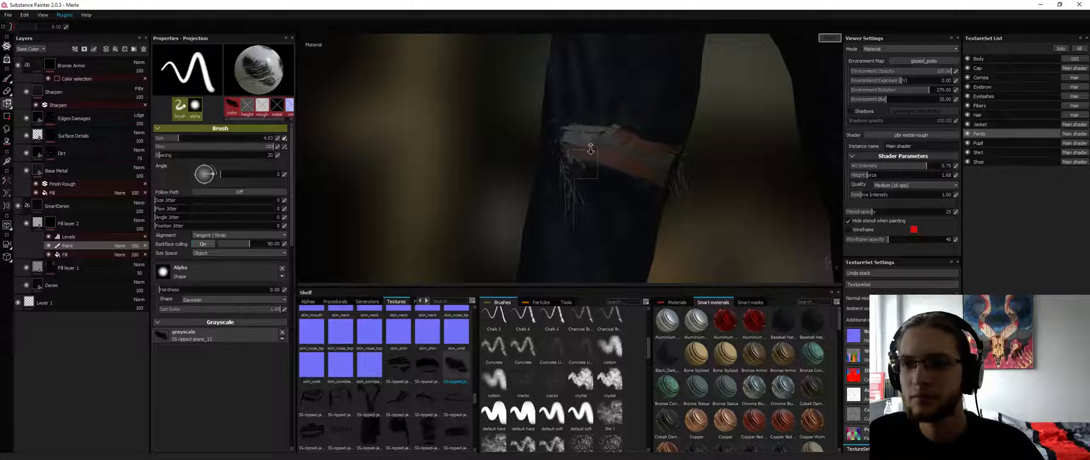
{"action": "left_click_drag", "start_coordinate": [585, 162], "coordinate": [591, 169]}
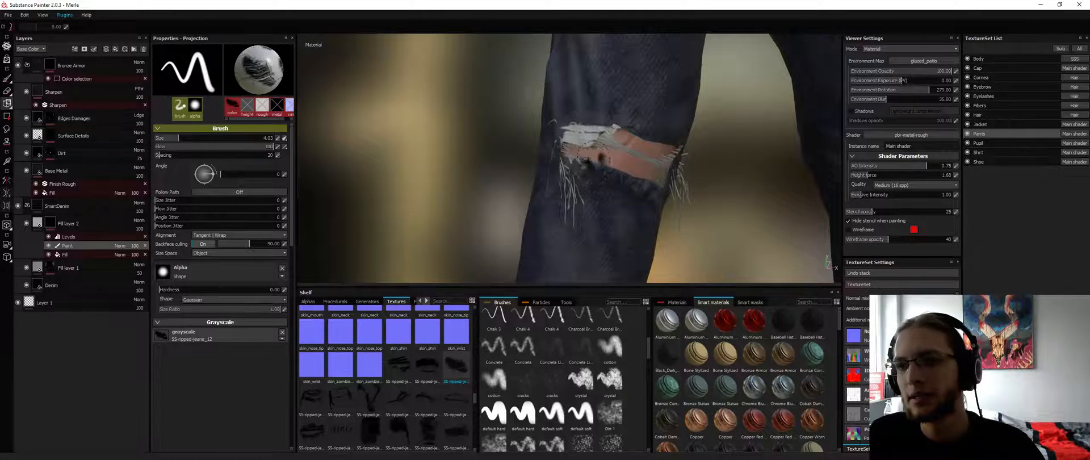
{"action": "right_click_drag", "start_coordinate": [578, 162], "coordinate": [570, 163], "text": "ctrl"}
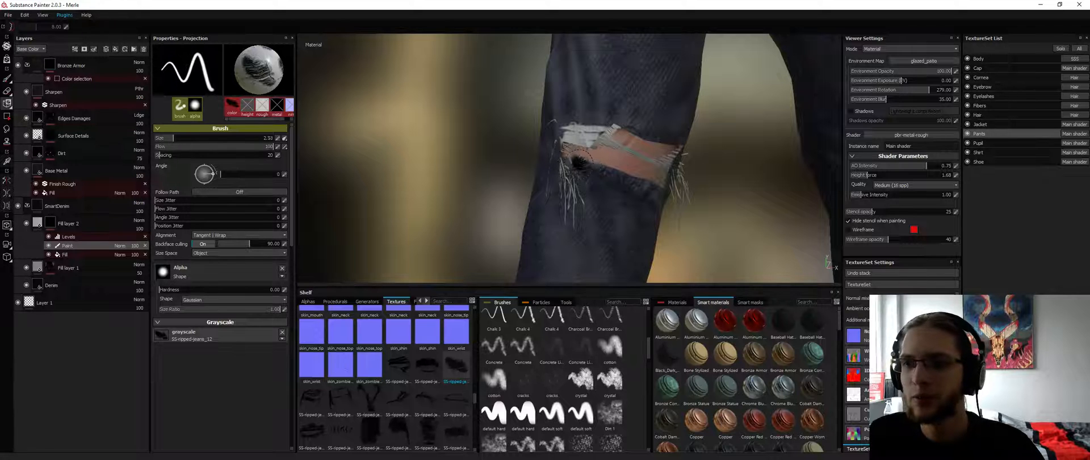
{"action": "left_click_drag", "start_coordinate": [578, 157], "coordinate": [590, 166]}
Assign the SS-ripped-jeans_17 texture as the projection's grayscale image
{"action": "left_click_drag", "start_coordinate": [633, 108], "coordinate": [557, 114], "text": "alt"}
{"action": "middle_click_drag", "start_coordinate": [557, 113], "coordinate": [478, 130], "text": "alt"}
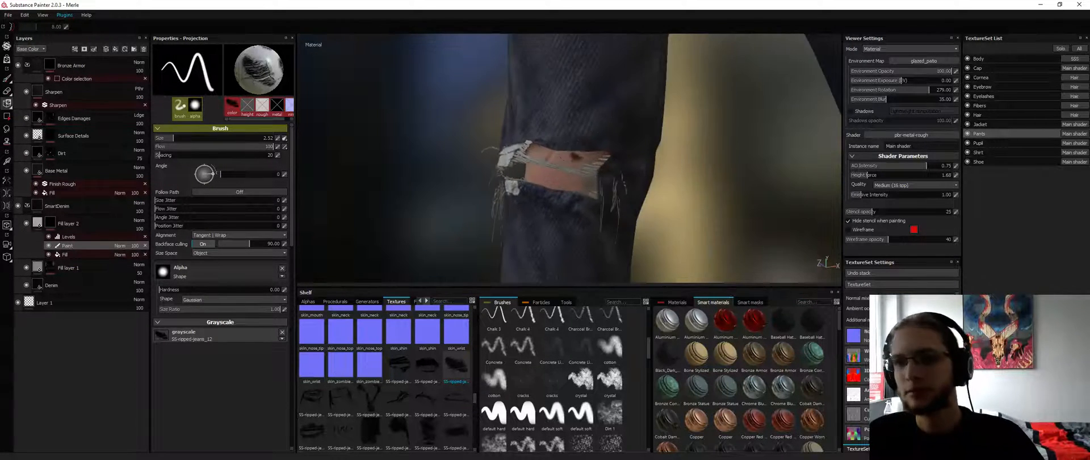
{"action": "left_click", "coordinate": [428, 398]}
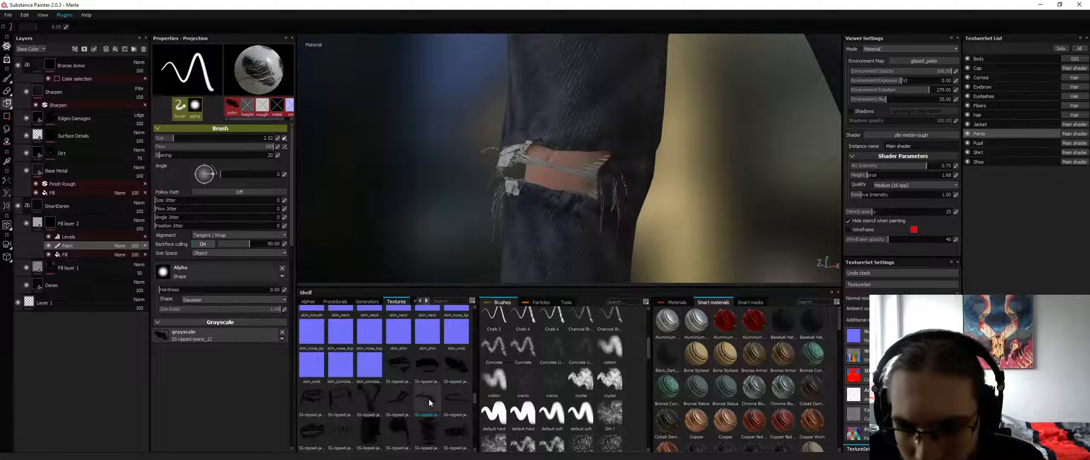
{"action": "left_click_drag", "start_coordinate": [426, 393], "coordinate": [238, 337]}
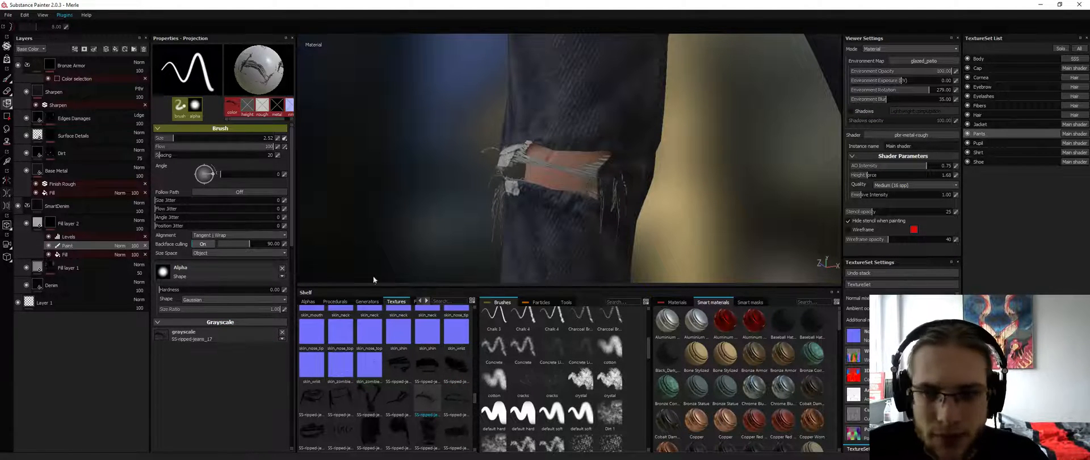
Enlarge, move and rotate the projected rip image over the inner end of the knee tear
{"action": "mouse_move", "coordinate": [605, 149]}
{"action": "left_mouse_down", "text": "alt"}
{"action": "mouse_move", "coordinate": [631, 155]}
{"action": "mouse_move", "coordinate": [592, 153]}
{"action": "left_mouse_up", "text": "alt"}
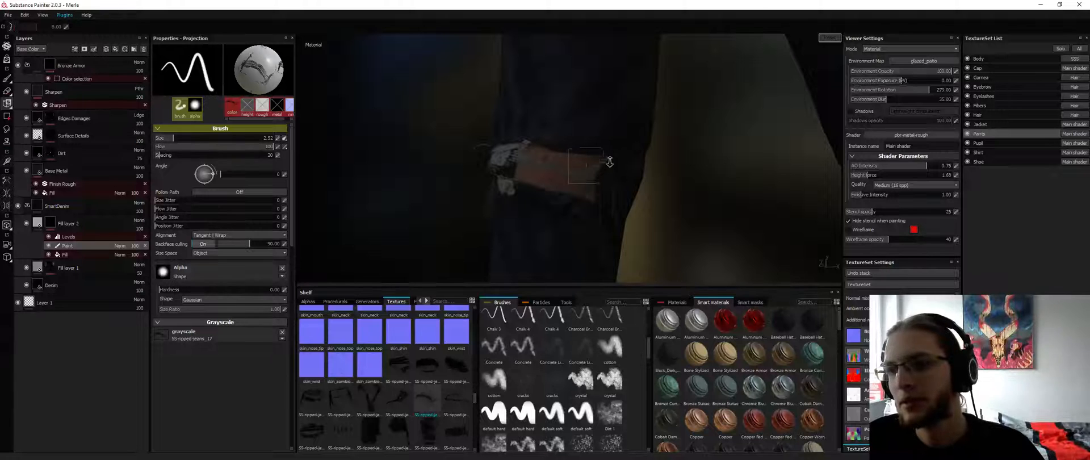
{"action": "right_click_drag", "start_coordinate": [610, 162], "coordinate": [618, 158]}
{"action": "key", "text": "s"}
{"action": "middle_click_drag", "start_coordinate": [592, 155], "coordinate": [633, 146]}
{"action": "key", "text": "s"}
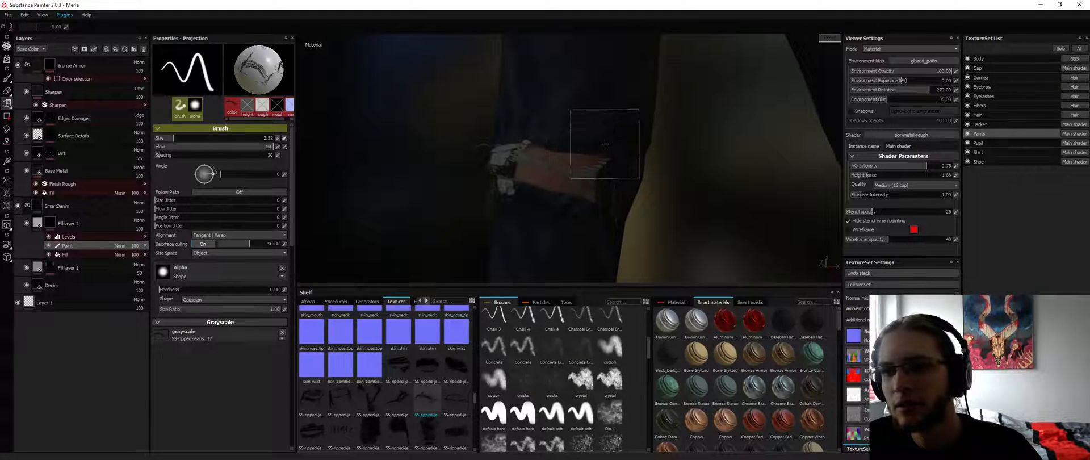
{"action": "left_click_drag", "start_coordinate": [633, 146], "coordinate": [620, 105]}
{"action": "key", "text": "s"}
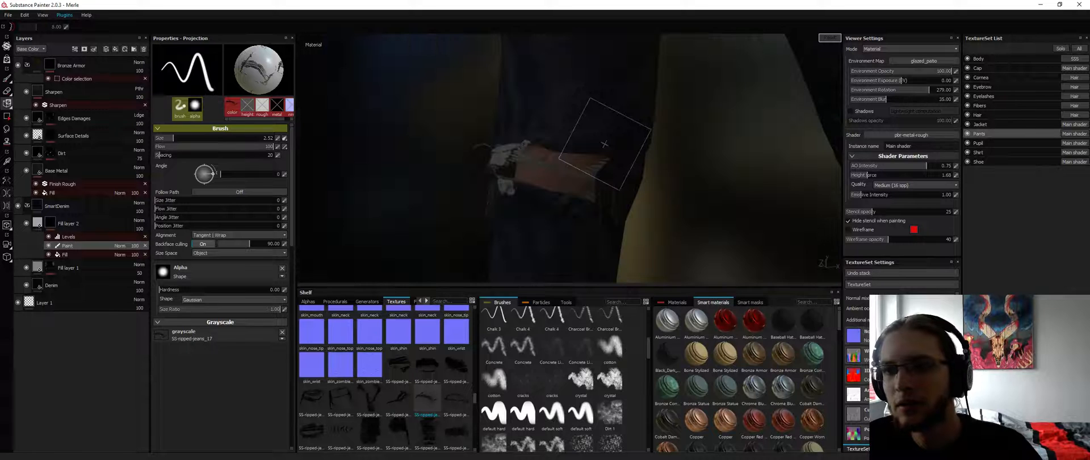
{"action": "middle_click_drag", "start_coordinate": [620, 138], "coordinate": [578, 142]}
{"action": "mouse_move", "coordinate": [624, 135]}
{"action": "left_mouse_down"}
{"action": "mouse_move", "coordinate": [625, 160]}
{"action": "mouse_move", "coordinate": [565, 145]}
{"action": "left_mouse_up"}
{"action": "key", "text": "s"}
{"action": "key", "text": "s"}
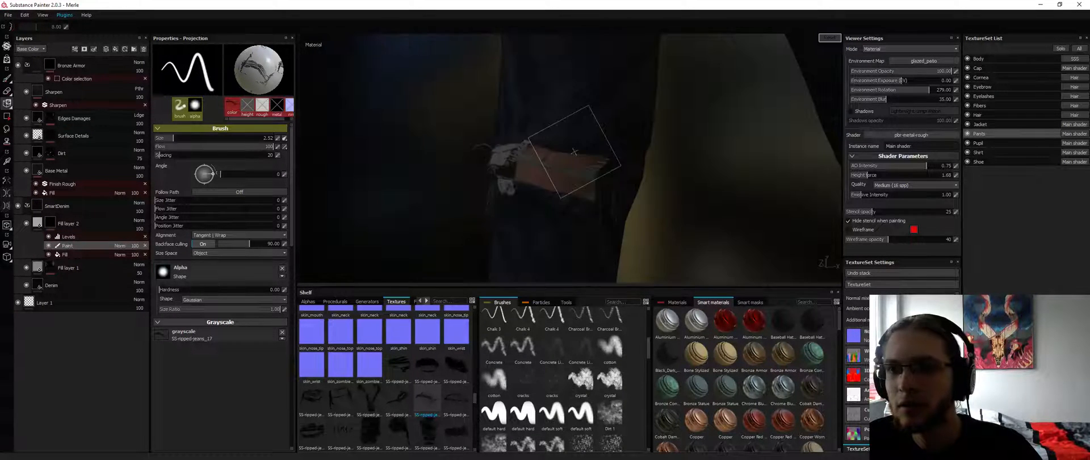
Align the enlarged rip image with the tear's upper edge and try projecting it onto the denim there
{"action": "middle_click_drag", "start_coordinate": [615, 149], "coordinate": [592, 146]}
{"action": "left_click_drag", "start_coordinate": [591, 146], "coordinate": [591, 168]}
{"action": "right_click_drag", "start_coordinate": [590, 168], "coordinate": [585, 154]}
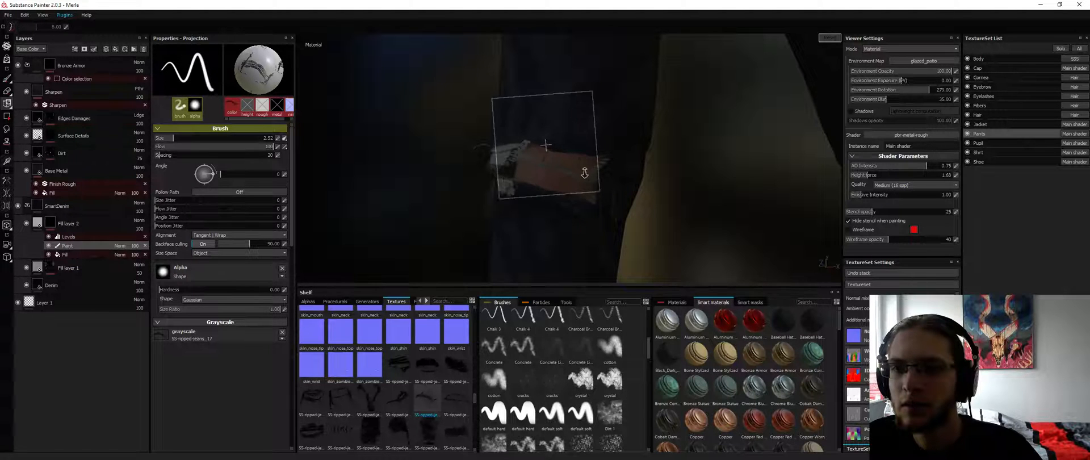
{"action": "middle_click_drag", "start_coordinate": [585, 155], "coordinate": [603, 159]}
{"action": "left_click_drag", "start_coordinate": [581, 147], "coordinate": [542, 134]}
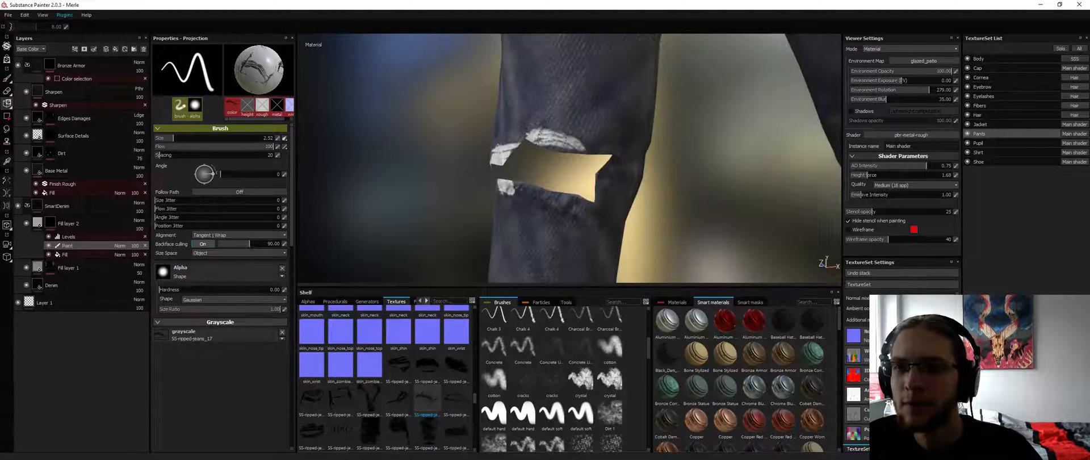
{"action": "left_click_drag", "start_coordinate": [606, 151], "coordinate": [612, 149]}
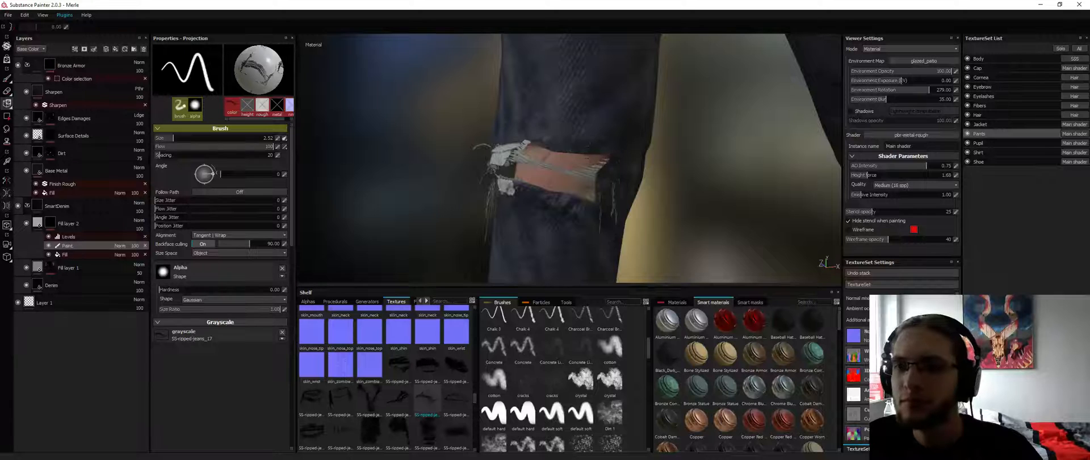
Move the rip image and try projecting it onto the denim along the knee tear's upper edge
{"action": "key", "text": "s"}
{"action": "middle_click_drag", "start_coordinate": [621, 151], "coordinate": [628, 154]}
{"action": "mouse_move", "coordinate": [603, 149]}
{"action": "left_mouse_down"}
{"action": "mouse_move", "coordinate": [560, 159]}
{"action": "mouse_move", "coordinate": [661, 149]}
{"action": "left_mouse_up"}
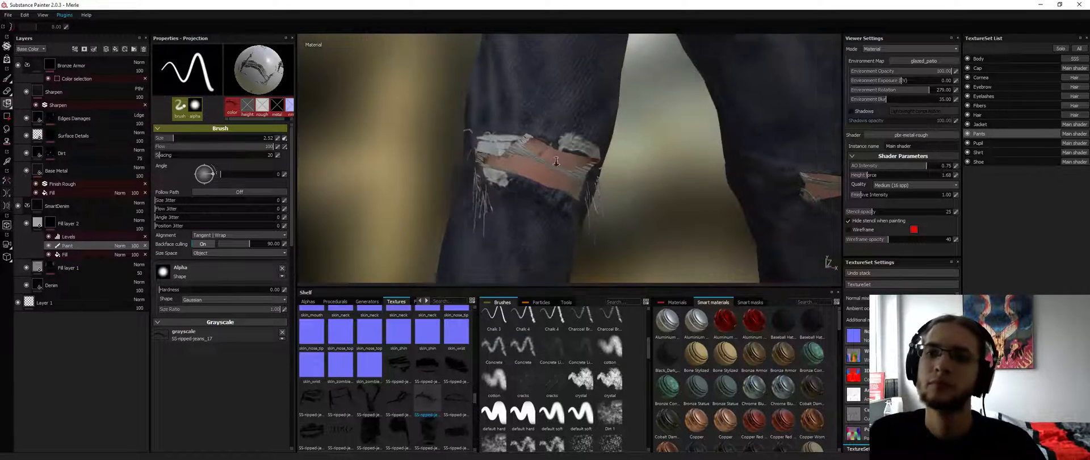
Reposition and rotate the rip image over the knee tear from a front view and set the stencil opacity to 0
{"action": "right_click_drag", "start_coordinate": [662, 149], "coordinate": [630, 141], "text": "alt"}
{"action": "left_click_drag", "start_coordinate": [630, 141], "coordinate": [666, 146], "text": "alt"}
{"action": "right_click_drag", "start_coordinate": [666, 147], "coordinate": [685, 152], "text": "alt"}
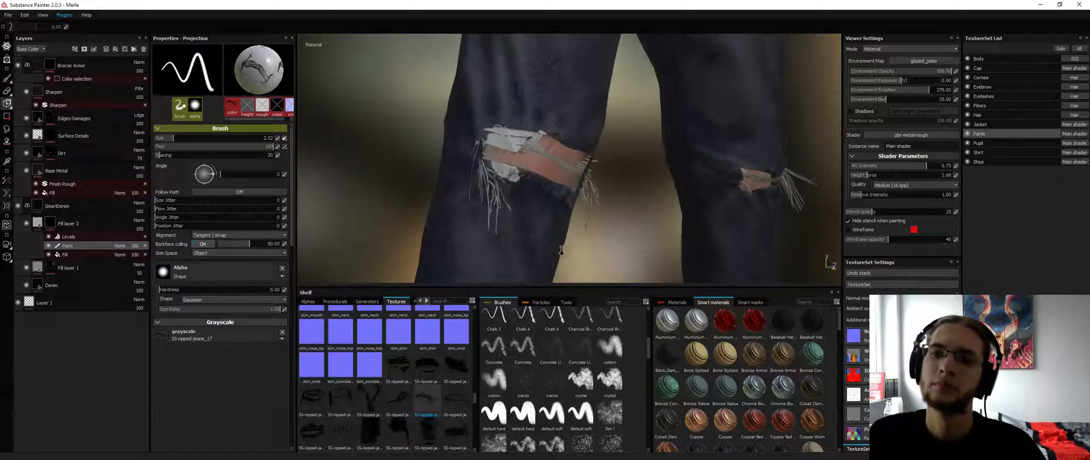
{"action": "key", "text": "s"}
{"action": "middle_click_drag", "start_coordinate": [599, 154], "coordinate": [538, 144]}
{"action": "left_click_drag", "start_coordinate": [542, 135], "coordinate": [568, 150]}
{"action": "key", "text": "s"}
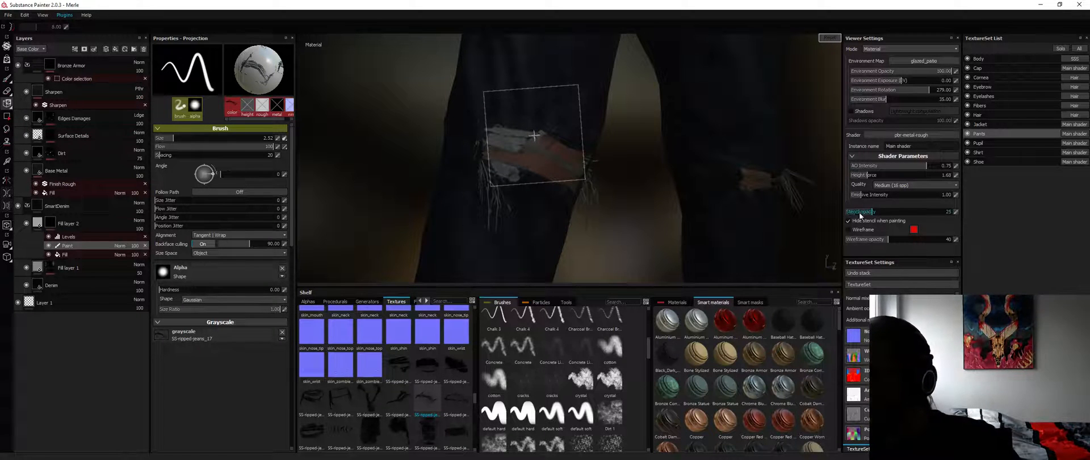
{"action": "left_click_drag", "start_coordinate": [860, 212], "coordinate": [787, 218]}
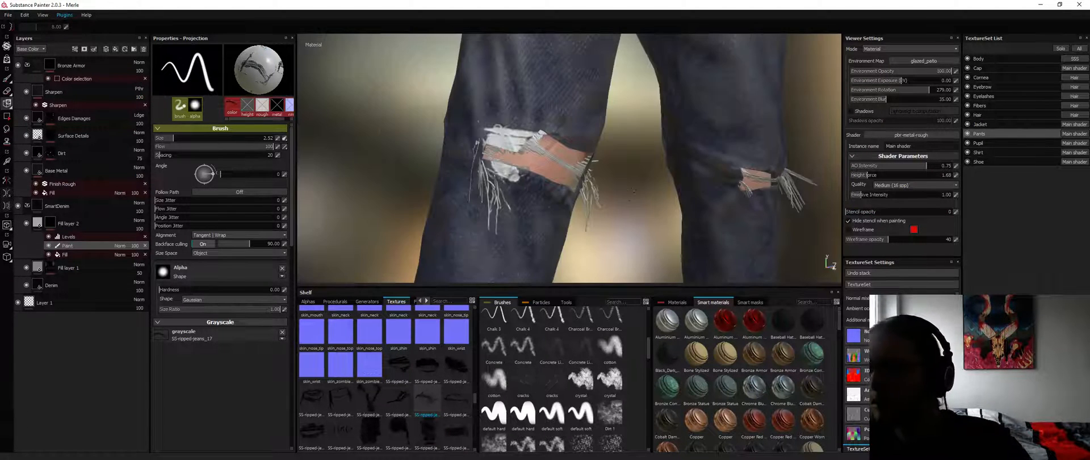
Resize and rotate the rip image, and project it onto the denim along the tear's upper edge
{"action": "key", "text": "s"}
{"action": "key", "text": "s"}
{"action": "right_click_drag", "start_coordinate": [569, 155], "coordinate": [556, 147]}
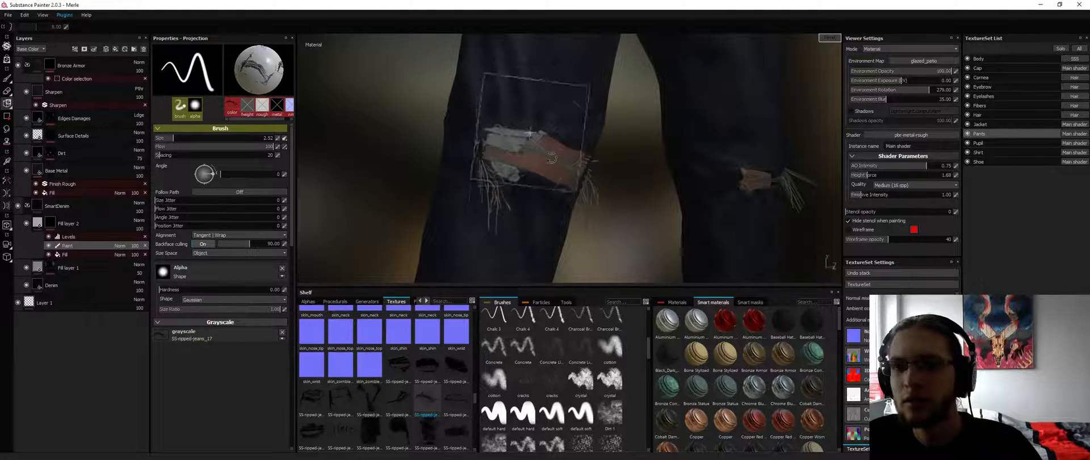
{"action": "mouse_move", "coordinate": [557, 146]}
{"action": "left_mouse_down"}
{"action": "mouse_move", "coordinate": [556, 126]}
{"action": "mouse_move", "coordinate": [484, 135]}
{"action": "mouse_move", "coordinate": [520, 122]}
{"action": "mouse_move", "coordinate": [568, 127]}
{"action": "left_mouse_up"}
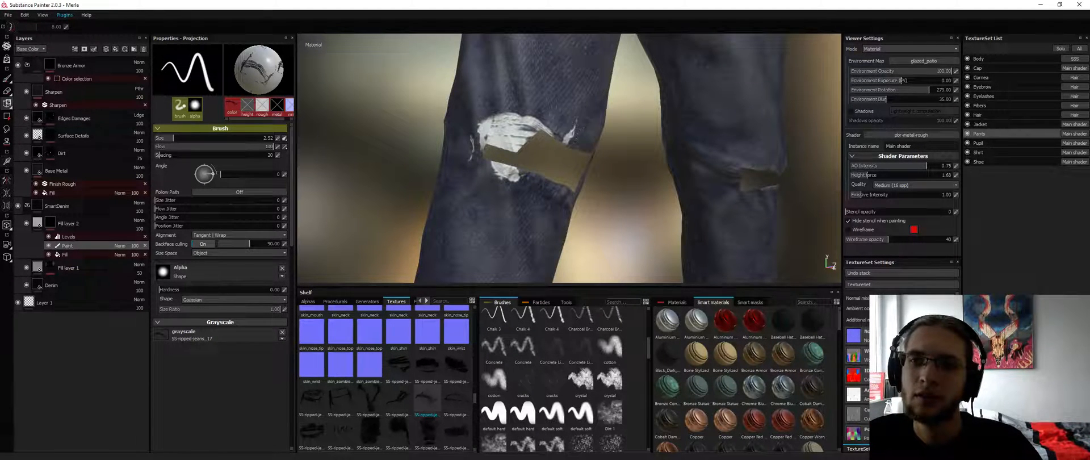
Copy Fill layer 2 from the Pants texture set and paste it at the top of the Fibers layer stack
{"action": "scroll", "coordinate": [623, 119], "scroll_direction": "down", "scroll_amount": 8}
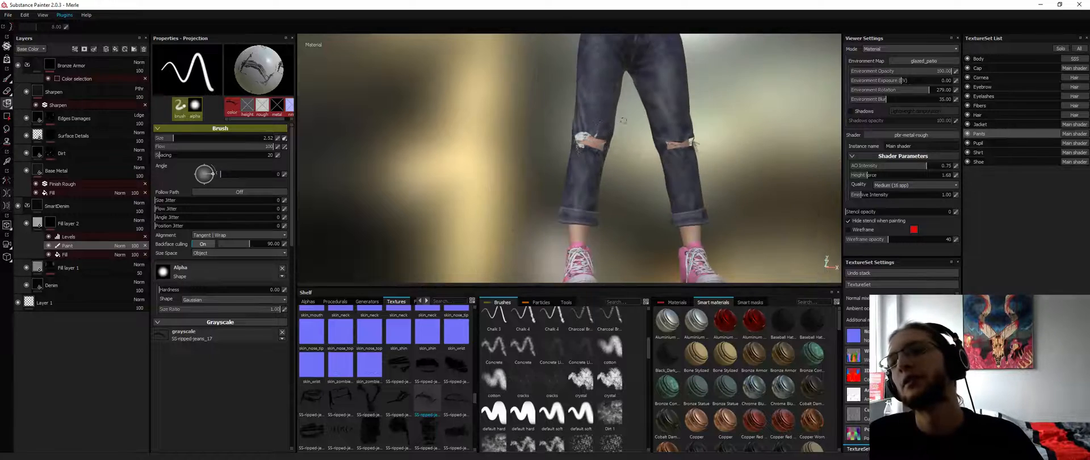
{"action": "left_click_drag", "start_coordinate": [624, 120], "coordinate": [559, 133], "text": "alt"}
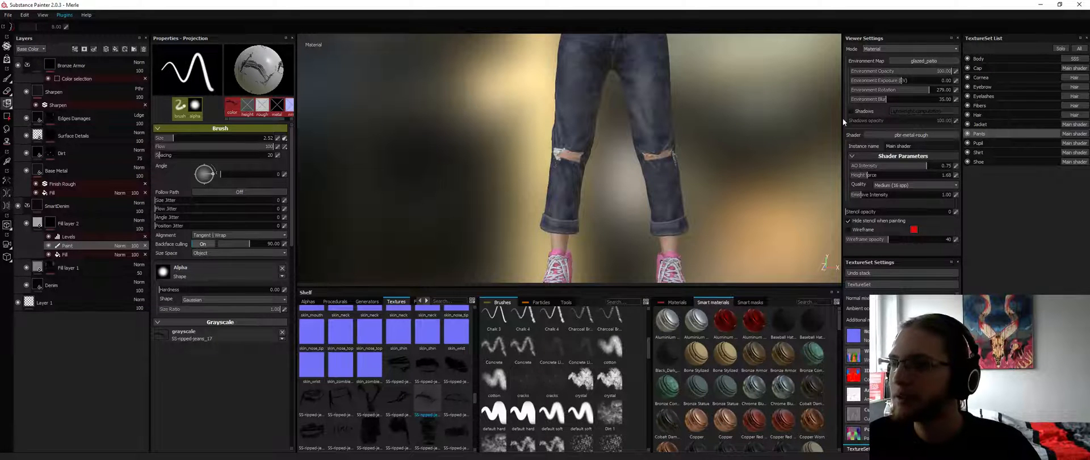
{"action": "left_click", "coordinate": [981, 108]}
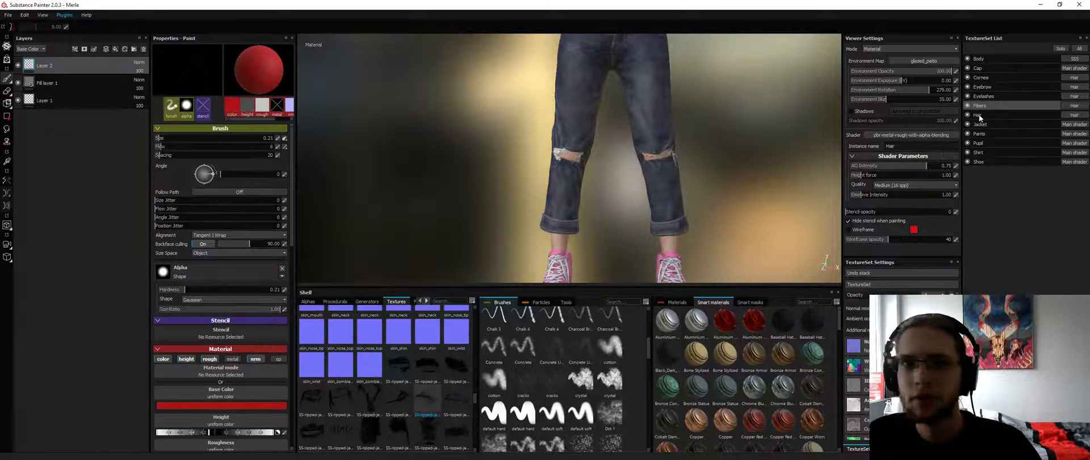
{"action": "left_click", "coordinate": [980, 137]}
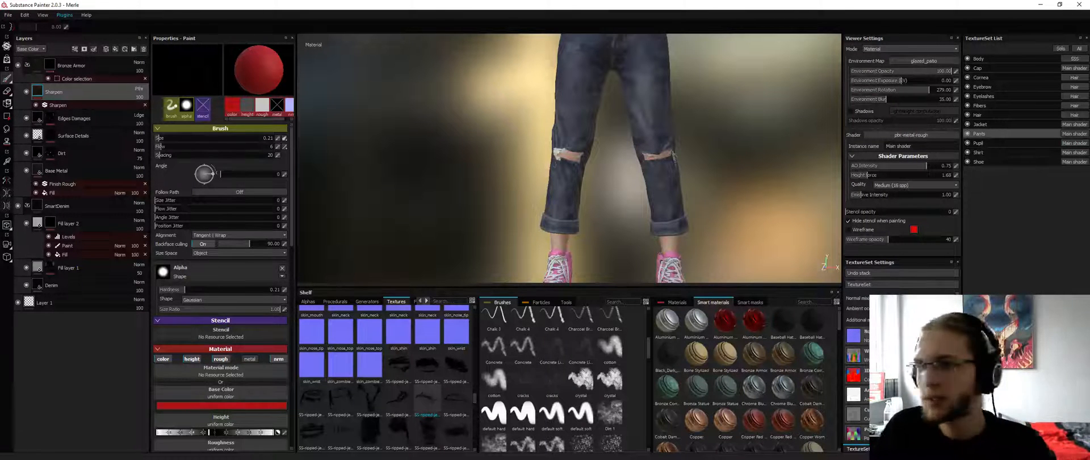
{"action": "right_click", "coordinate": [86, 223]}
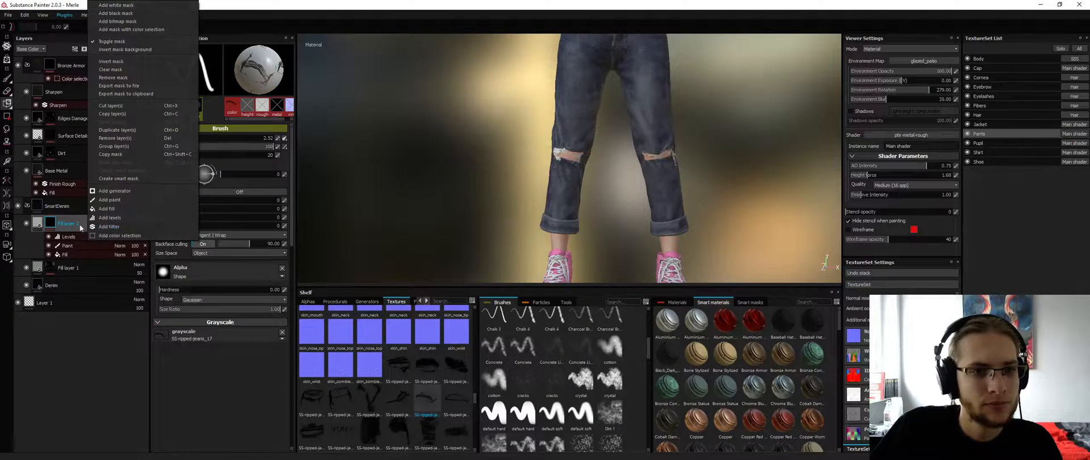
{"action": "left_click", "coordinate": [117, 112]}
{"action": "left_click", "coordinate": [990, 107]}
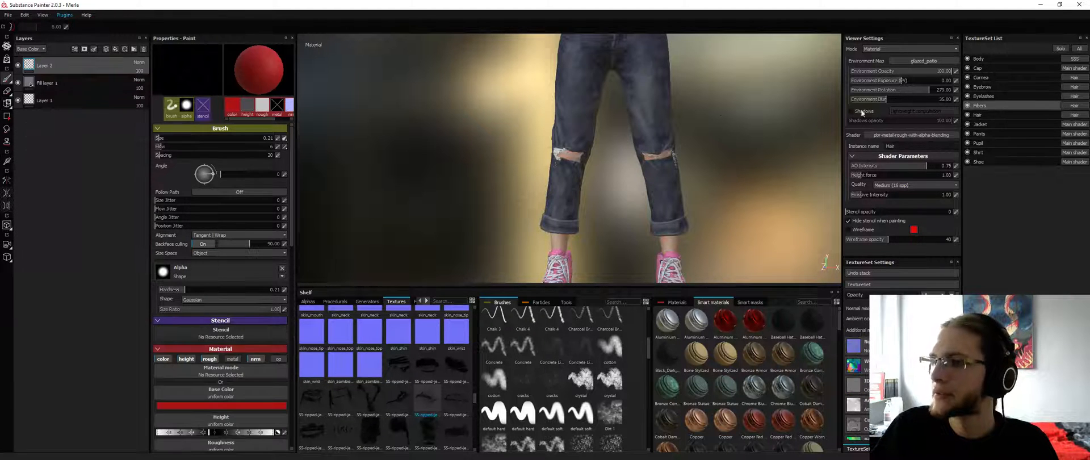
{"action": "right_click", "coordinate": [81, 71]}
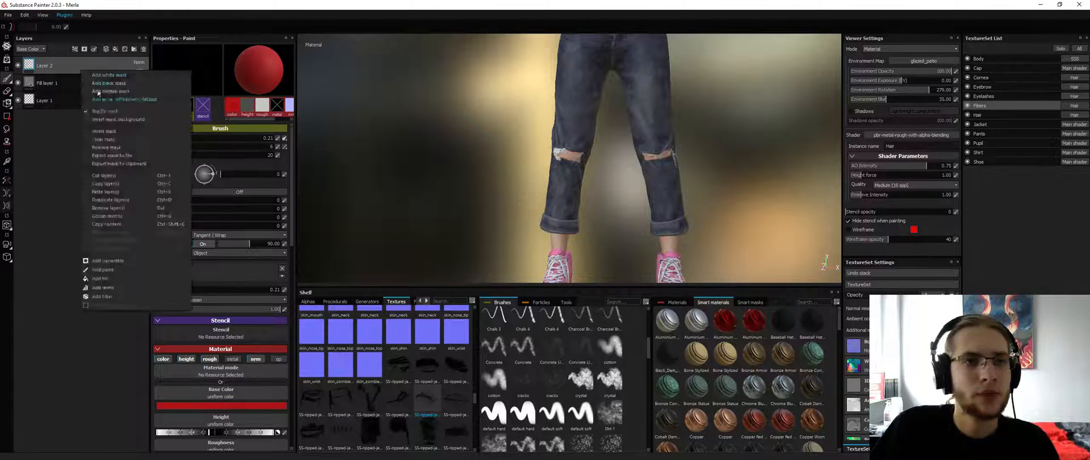
{"action": "left_click", "coordinate": [111, 192]}
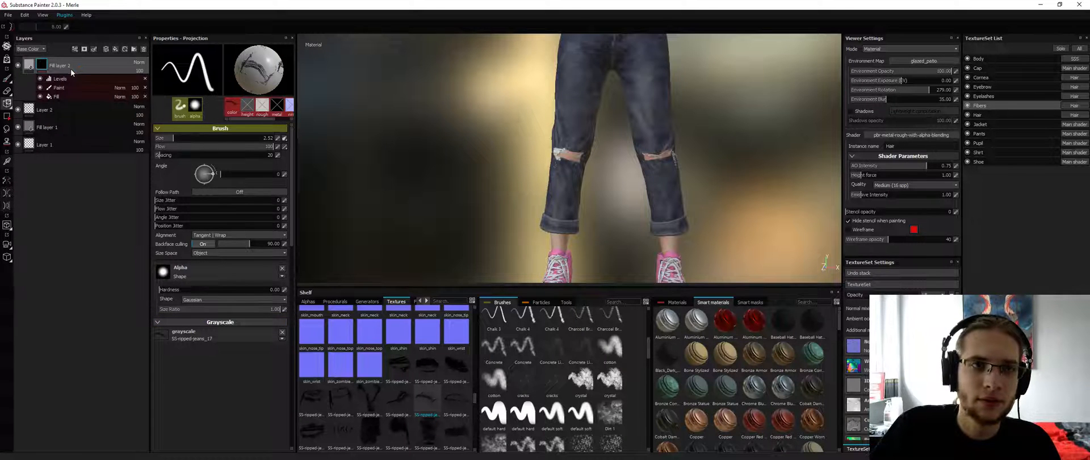
Assign the SS-ripped-jeans_5 texture as the projection's grayscale image for work on the knee fibers
{"action": "left_click_drag", "start_coordinate": [568, 170], "coordinate": [585, 164], "text": "alt"}
{"action": "right_click_drag", "start_coordinate": [585, 165], "coordinate": [665, 182], "text": "alt"}
{"action": "left_click_drag", "start_coordinate": [664, 181], "coordinate": [673, 159], "text": "alt"}
{"action": "middle_click_drag", "start_coordinate": [673, 160], "coordinate": [689, 167], "text": "alt"}
{"action": "right_click_drag", "start_coordinate": [534, 146], "coordinate": [561, 145], "text": "alt"}
{"action": "left_click_drag", "start_coordinate": [561, 145], "coordinate": [574, 159], "text": "alt"}
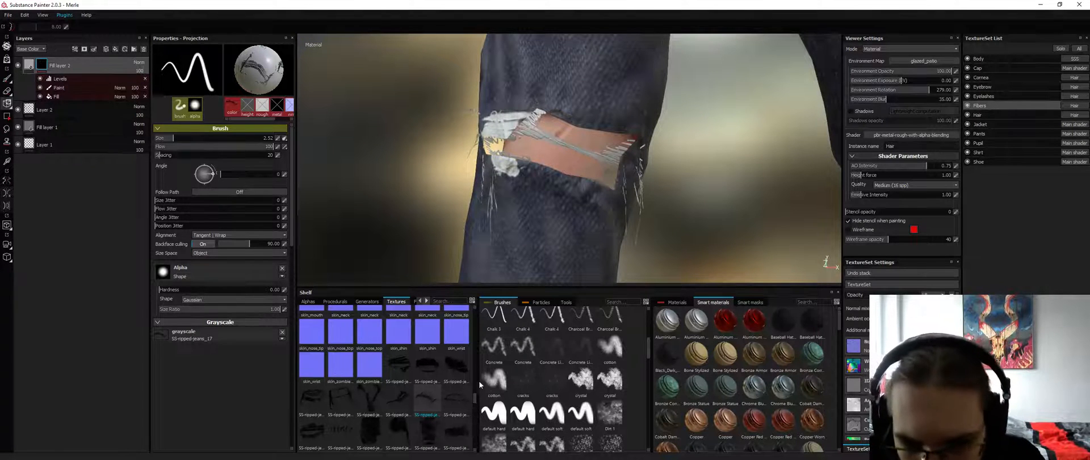
{"action": "left_click_drag", "start_coordinate": [475, 399], "coordinate": [476, 404]}
{"action": "scroll", "coordinate": [478, 406], "scroll_direction": "up", "scroll_amount": 1}
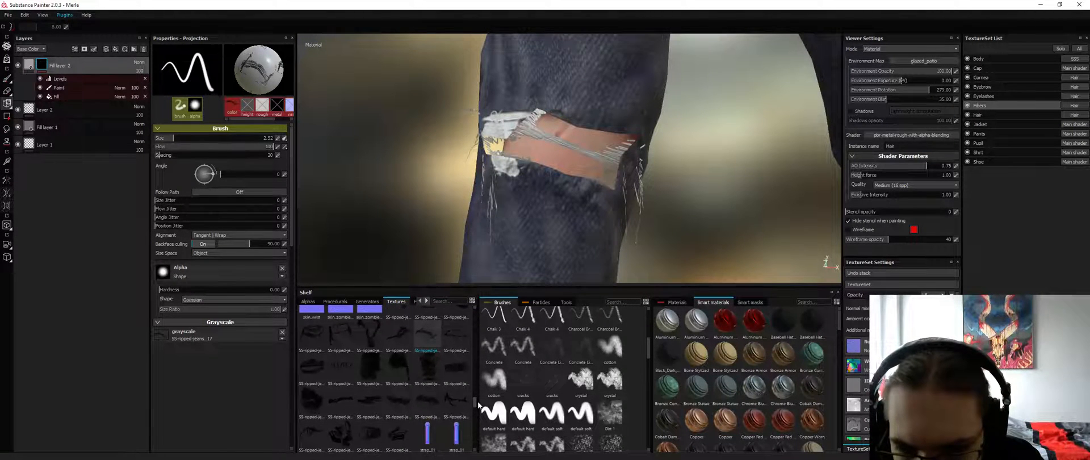
{"action": "left_click", "coordinate": [462, 400]}
{"action": "left_click_drag", "start_coordinate": [461, 400], "coordinate": [182, 335]}
Scale, rotate and move the new rip image over the fibers spanning the knee tear
{"action": "left_click_drag", "start_coordinate": [568, 159], "coordinate": [537, 171], "text": "alt"}
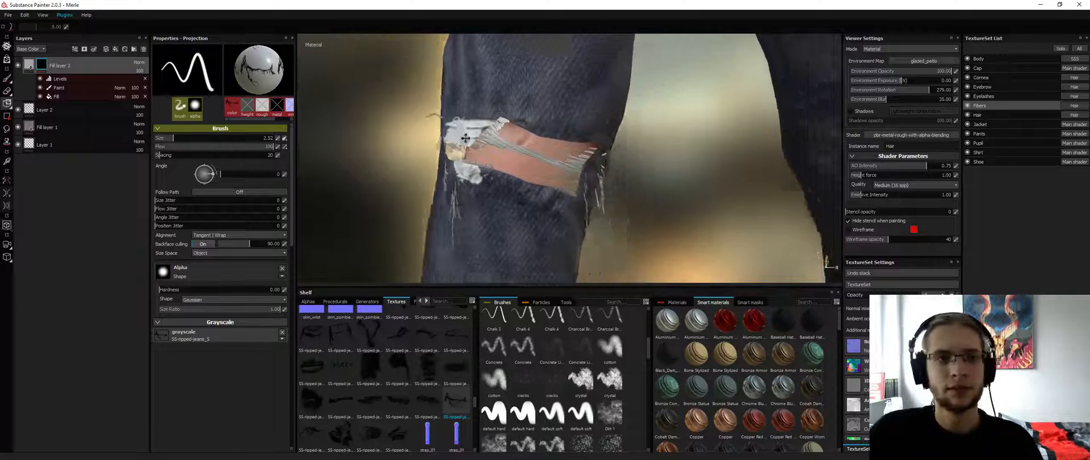
{"action": "key", "text": "s"}
{"action": "key", "text": "s"}
{"action": "right_click_drag", "start_coordinate": [536, 127], "coordinate": [568, 128]}
{"action": "left_click_drag", "start_coordinate": [591, 176], "coordinate": [546, 193]}
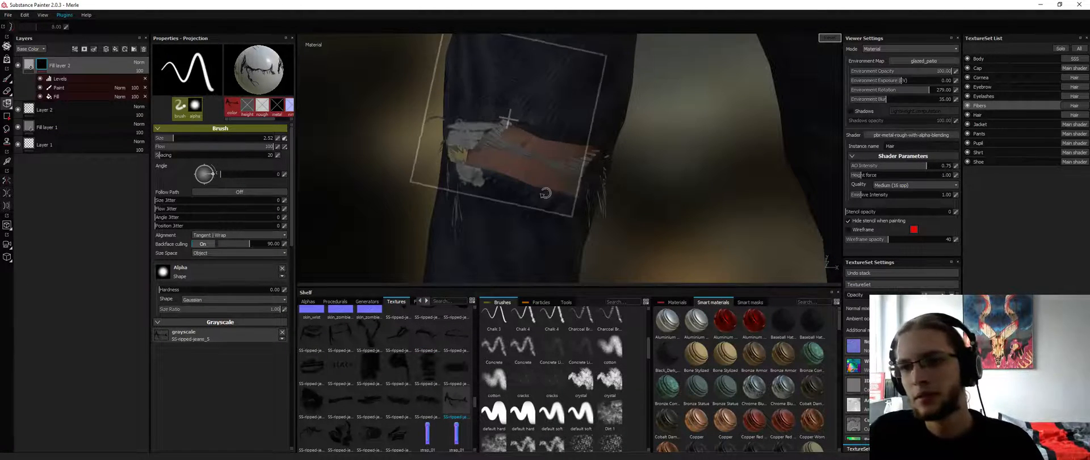
{"action": "middle_click_drag", "start_coordinate": [568, 183], "coordinate": [577, 210]}
Check the Fibers texture set in isolation and select the Paint effect in the pasted fill layer's mask
{"action": "key", "text": "alt+q"}
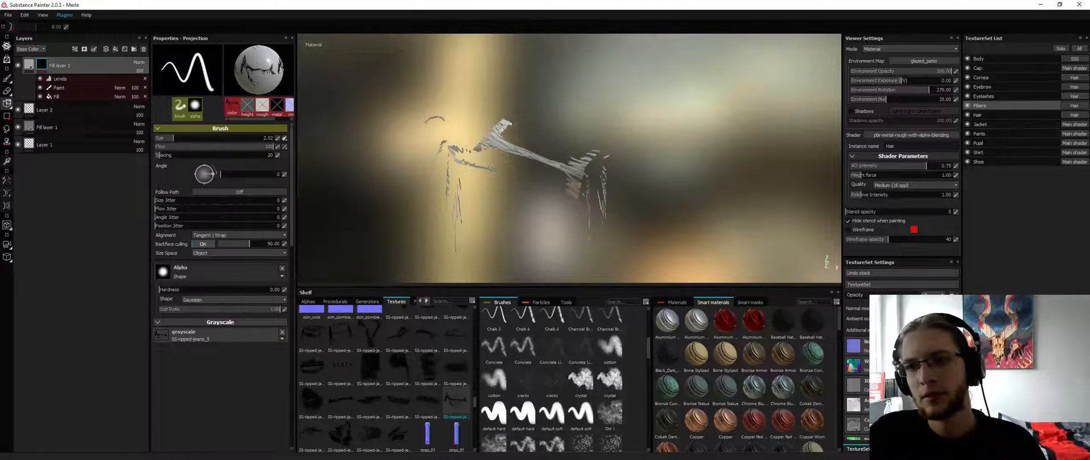
{"action": "key", "text": "alt+q"}
{"action": "left_click", "coordinate": [101, 87]}
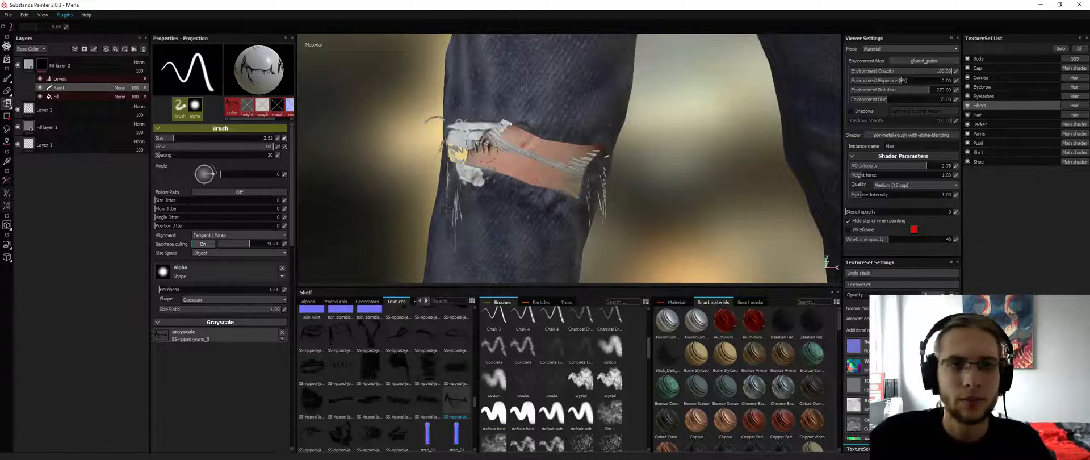
{"action": "key", "text": "alt+q"}
{"action": "key", "text": "alt+q"}
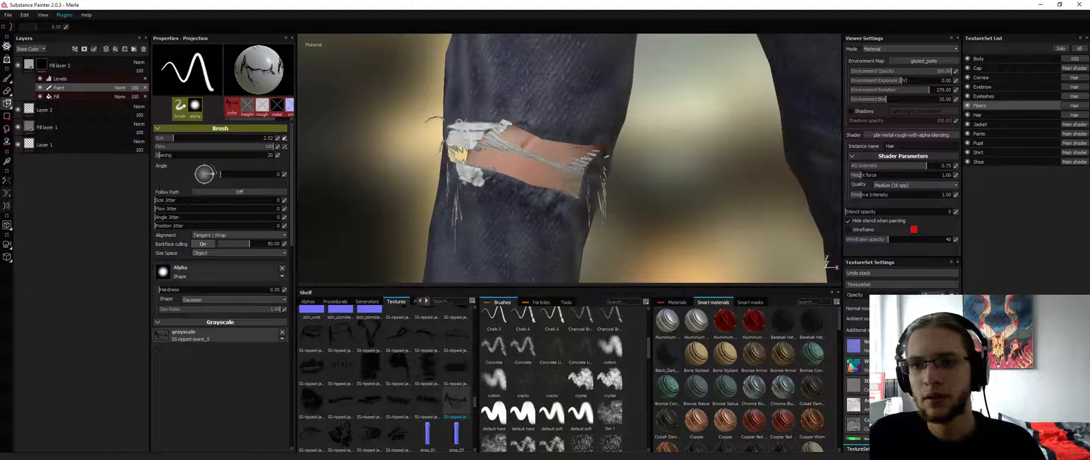
Review the pasted layer's mask fill and material properties, and return to its Paint effect
{"action": "left_click", "coordinate": [74, 96]}
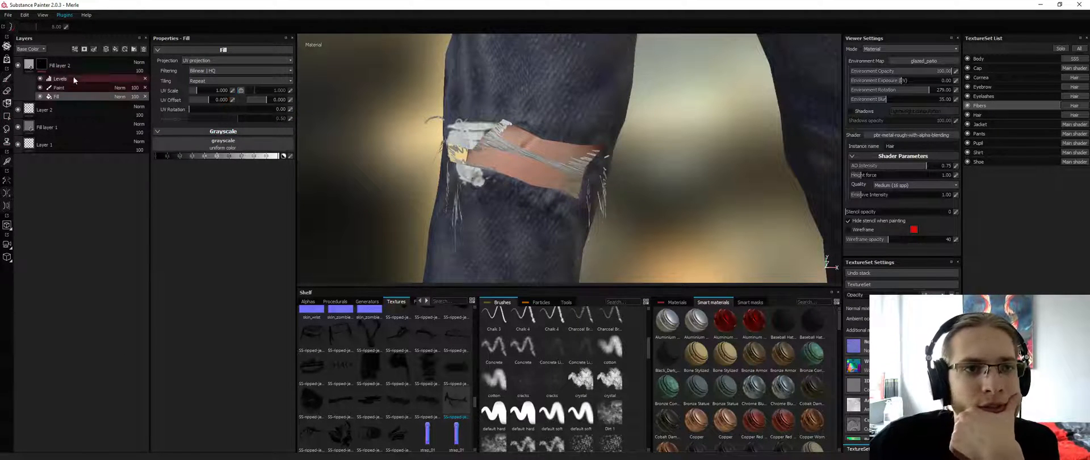
{"action": "left_click", "coordinate": [29, 66]}
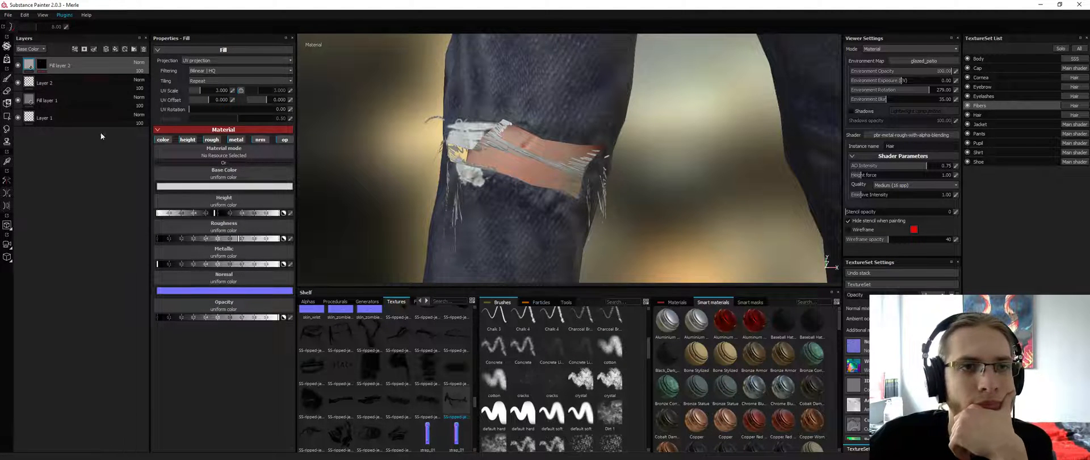
{"action": "left_click", "coordinate": [42, 66]}
{"action": "left_click", "coordinate": [80, 97]}
{"action": "left_click", "coordinate": [79, 88]}
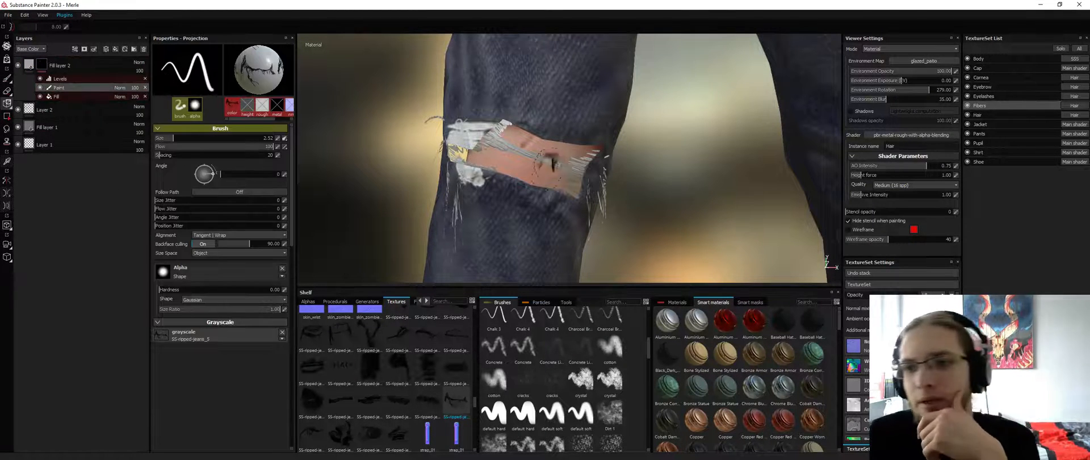
Isolate the Fibers texture set, project the rip image onto the strip across the tear, and restore the full model
{"action": "key", "text": "alt+q"}
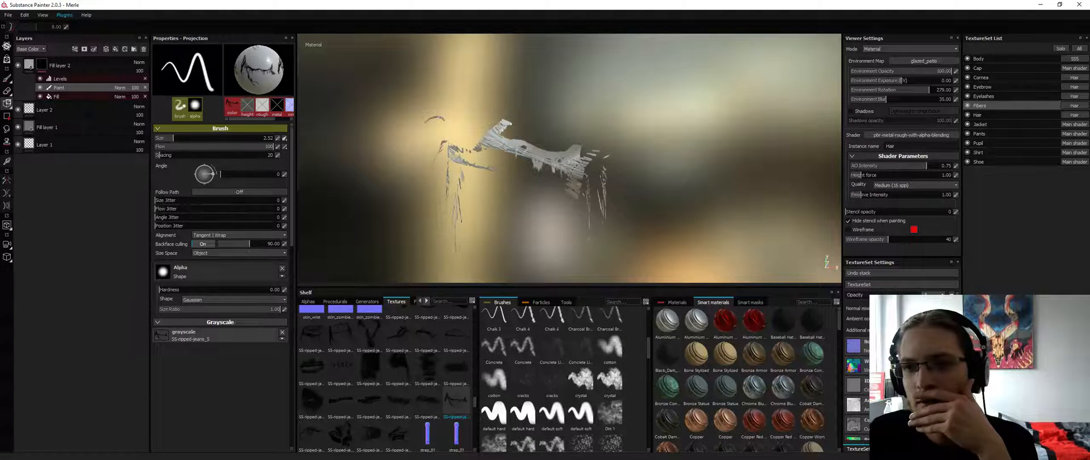
{"action": "key", "text": "alt+q"}
{"action": "key", "text": "alt+q"}
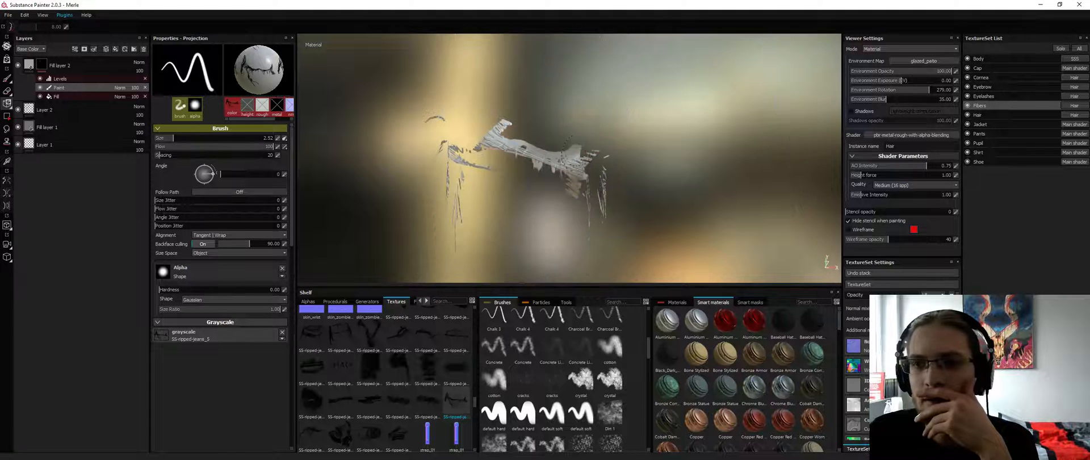
{"action": "key", "text": "alt+q"}
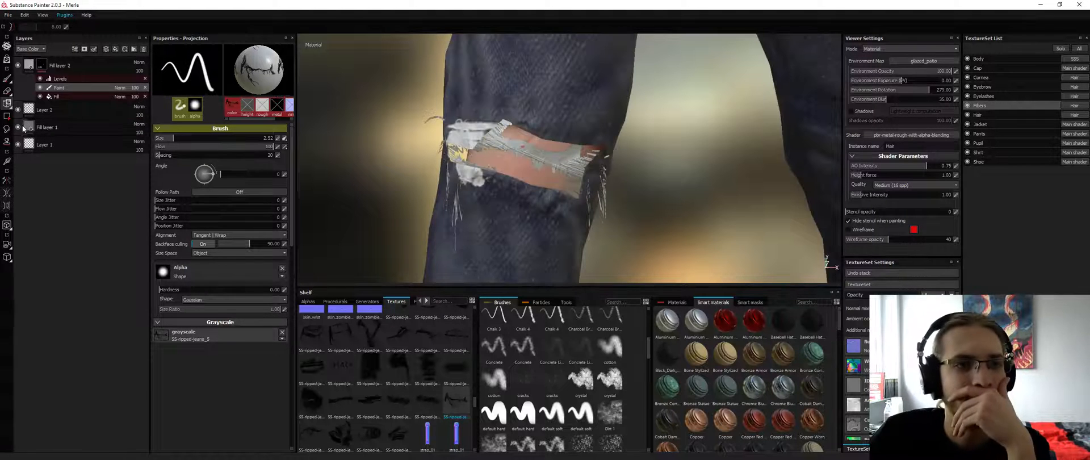
Hide Layer 2 in the Fibers set and test the visibility of Fill layer 1, leaving it on
{"action": "left_click", "coordinate": [18, 111]}
{"action": "left_click", "coordinate": [18, 128]}
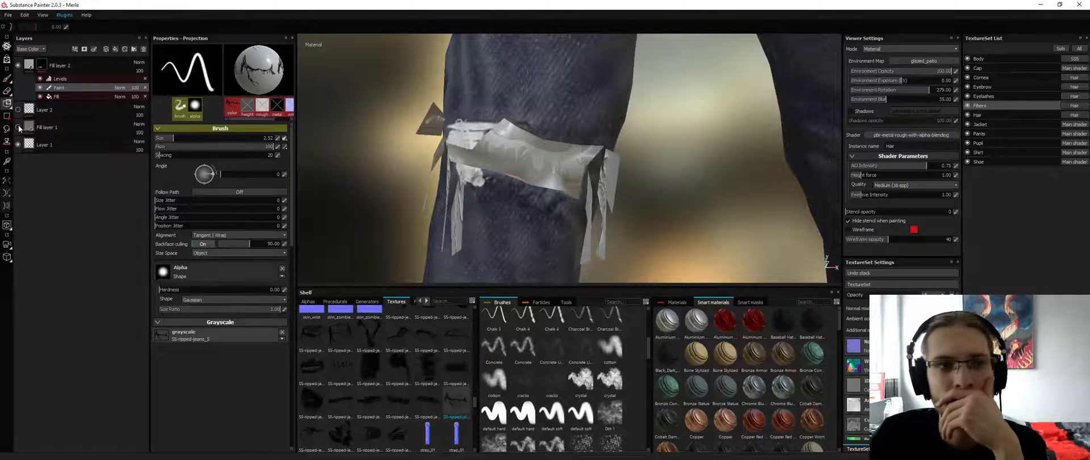
{"action": "left_click", "coordinate": [17, 128]}
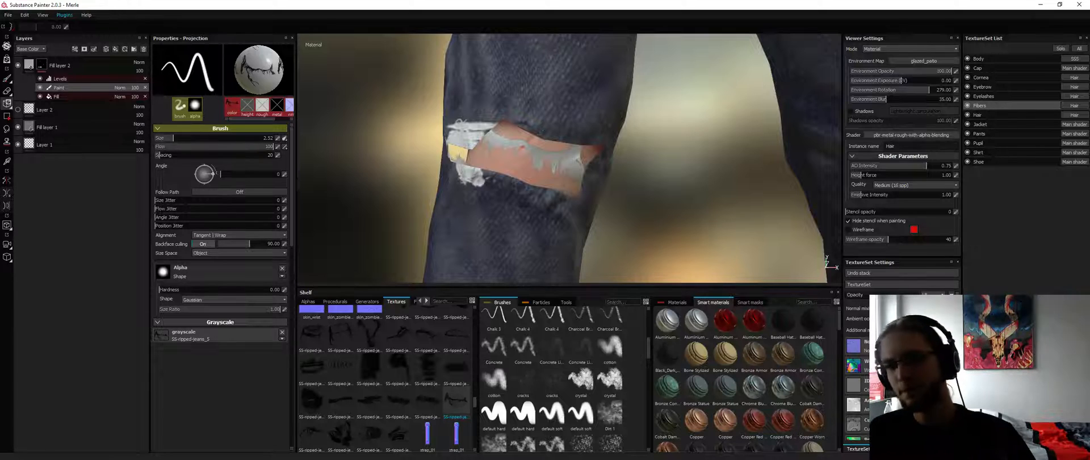
Assign the SS-ripped-jeans_13 texture as the grayscale image and project it along the isolated fiber strip
{"action": "left_click_drag", "start_coordinate": [523, 146], "coordinate": [554, 137], "text": "alt"}
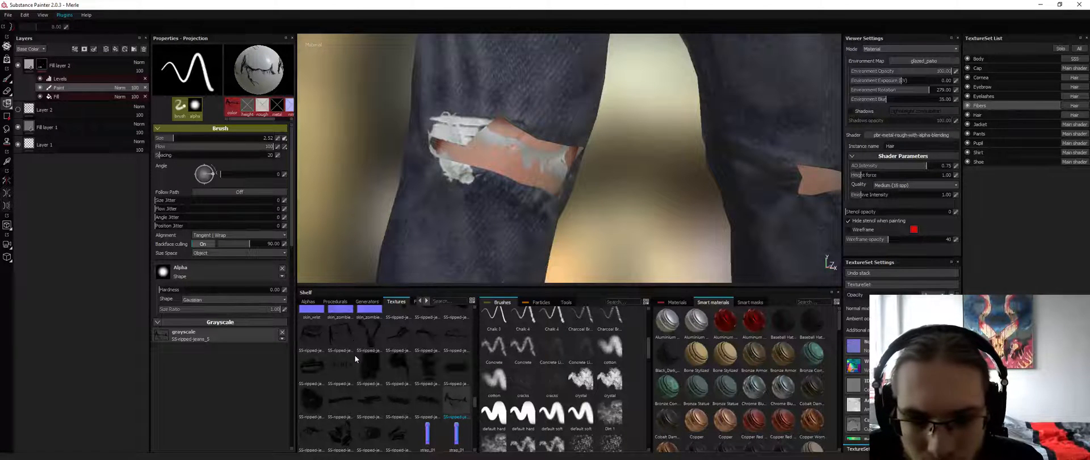
{"action": "left_click_drag", "start_coordinate": [342, 335], "coordinate": [241, 336]}
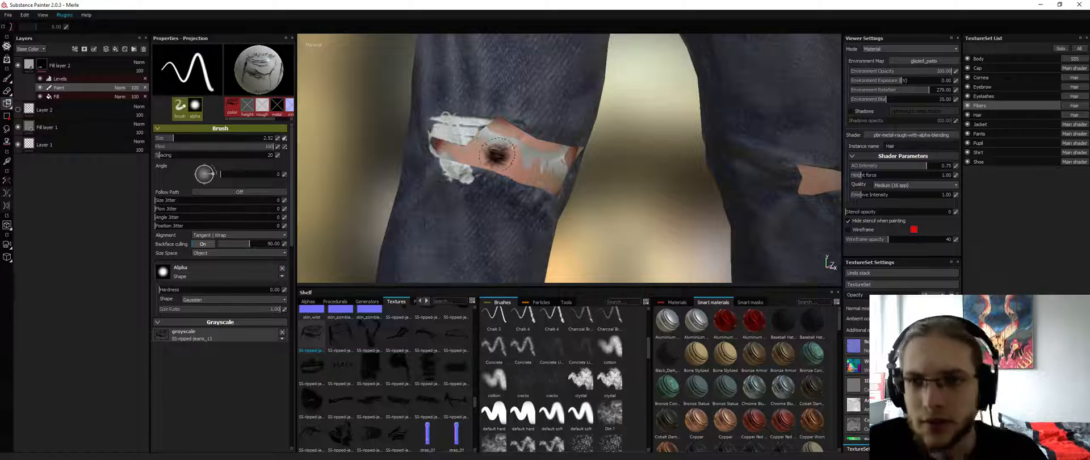
{"action": "scroll", "coordinate": [499, 144], "scroll_direction": "up", "scroll_amount": 5}
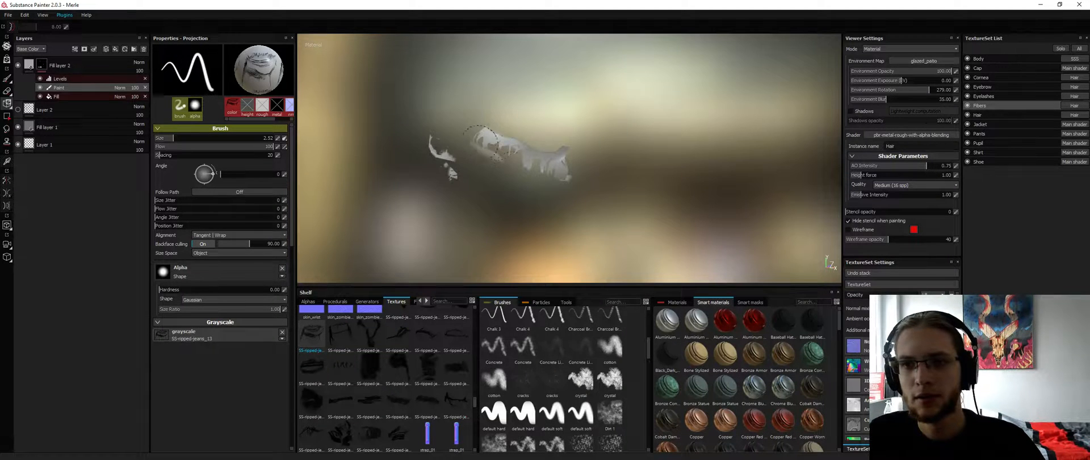
{"action": "left_click_drag", "start_coordinate": [481, 142], "coordinate": [488, 168]}
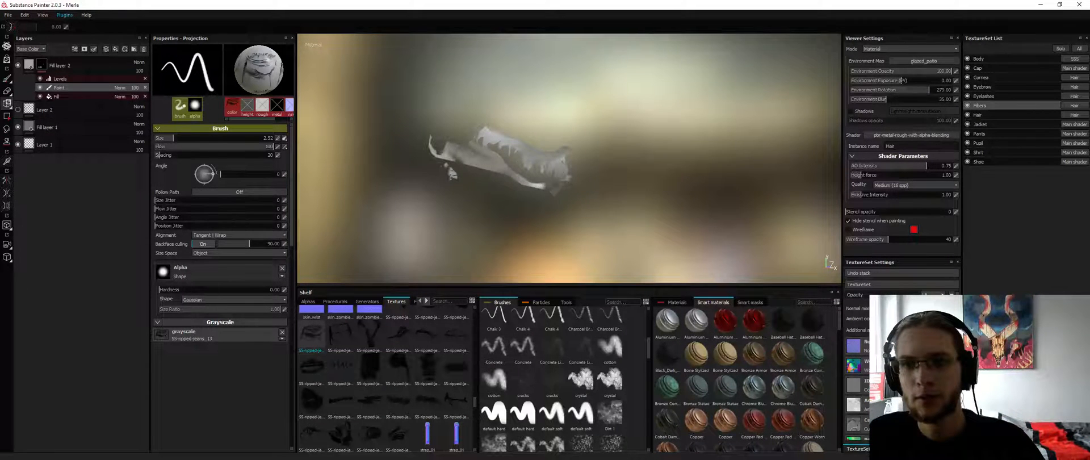
Reposition the rip image over the knee tear from a new angle and project it onto the isolated fiber strip
{"action": "left_click_drag", "start_coordinate": [574, 170], "coordinate": [528, 170], "text": "alt"}
{"action": "key", "text": "s"}
{"action": "middle_click_drag", "start_coordinate": [503, 171], "coordinate": [507, 160]}
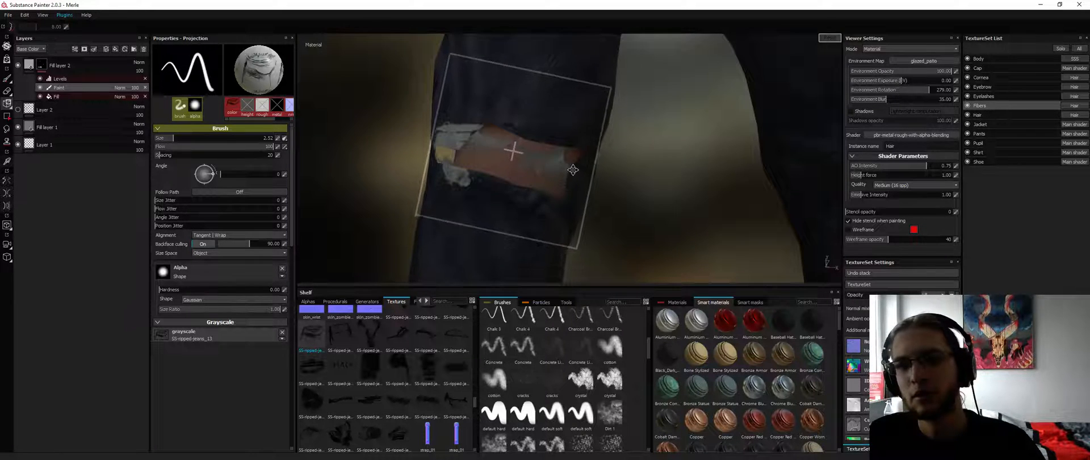
{"action": "left_click_drag", "start_coordinate": [507, 158], "coordinate": [507, 159]}
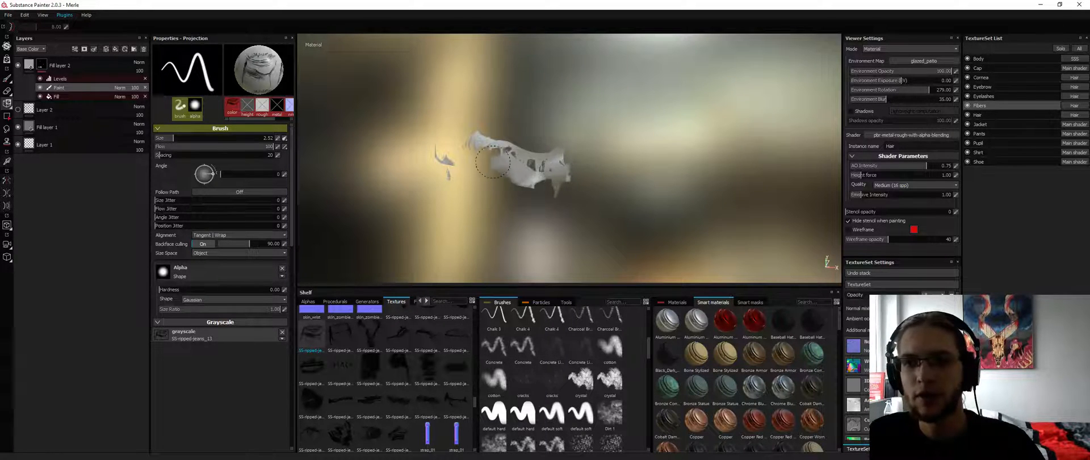
Project the rip image along the isolated fiber strip several times, testing different placements over the knee tear
{"action": "left_click_drag", "start_coordinate": [467, 155], "coordinate": [438, 153]}
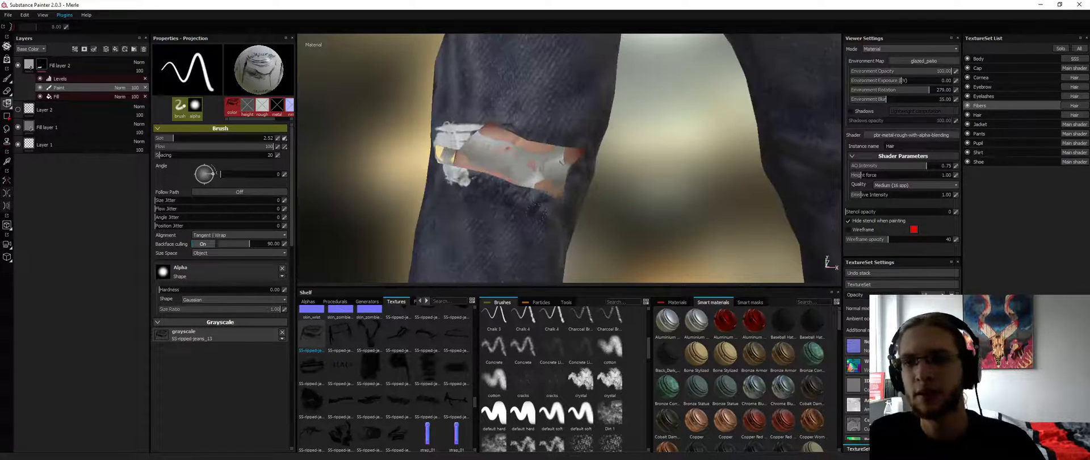
{"action": "mouse_move", "coordinate": [520, 207]}
{"action": "left_mouse_down", "text": "alt"}
{"action": "mouse_move", "coordinate": [577, 214]}
{"action": "mouse_move", "coordinate": [536, 217]}
{"action": "mouse_move", "coordinate": [552, 195]}
{"action": "mouse_move", "coordinate": [528, 186]}
{"action": "mouse_move", "coordinate": [421, 180]}
{"action": "mouse_move", "coordinate": [380, 194]}
{"action": "mouse_move", "coordinate": [600, 204]}
{"action": "mouse_move", "coordinate": [416, 186]}
{"action": "mouse_move", "coordinate": [491, 190]}
{"action": "left_mouse_up", "text": "alt"}
{"action": "scroll", "coordinate": [548, 204], "scroll_direction": "down", "scroll_amount": 5}
{"action": "scroll", "coordinate": [526, 188], "scroll_direction": "up", "scroll_amount": 10}
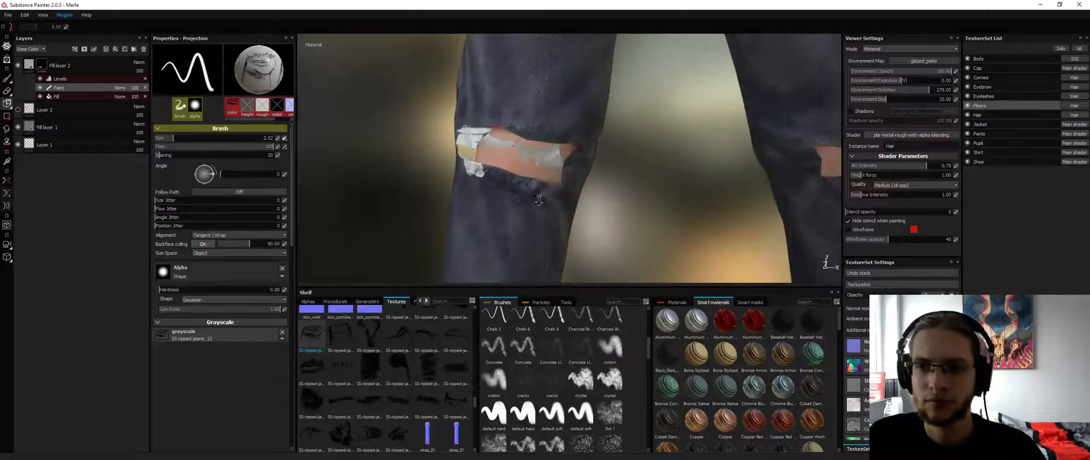
{"action": "scroll", "coordinate": [572, 167], "scroll_direction": "up", "scroll_amount": 4}
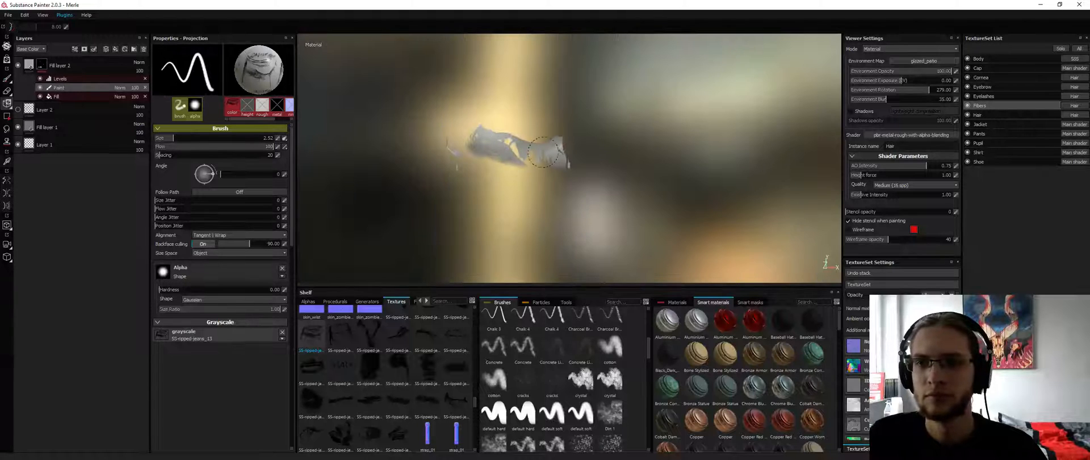
{"action": "scroll", "coordinate": [551, 184], "scroll_direction": "down", "scroll_amount": 5}
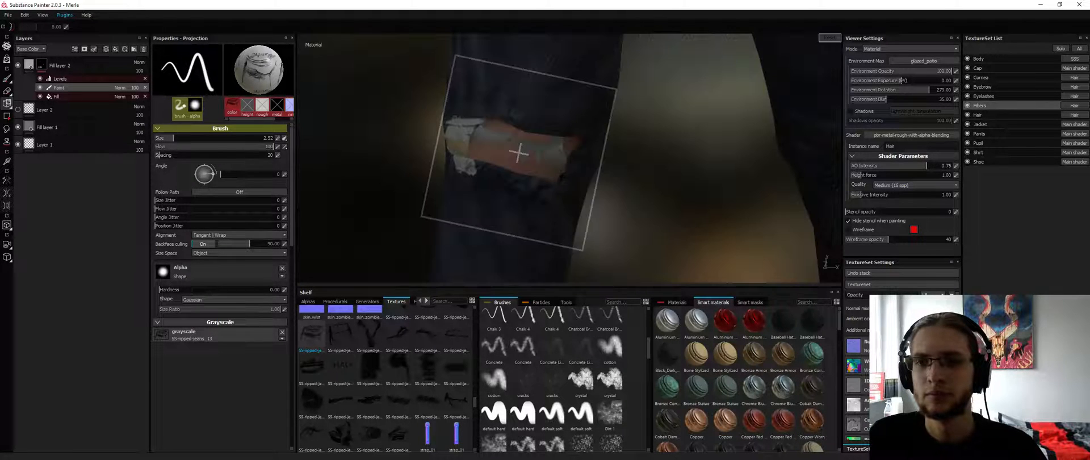
{"action": "scroll", "coordinate": [478, 137], "scroll_direction": "up", "scroll_amount": 4}
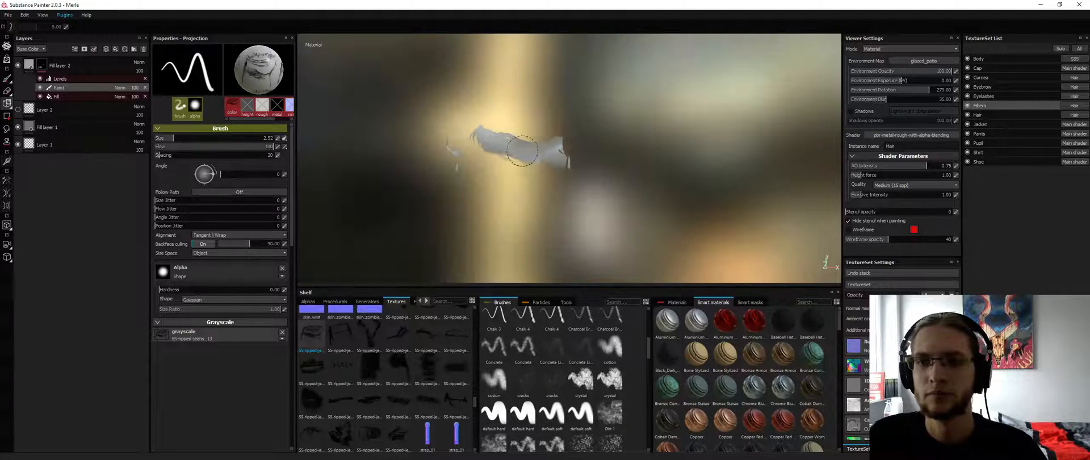
{"action": "scroll", "coordinate": [459, 133], "scroll_direction": "down", "scroll_amount": 6}
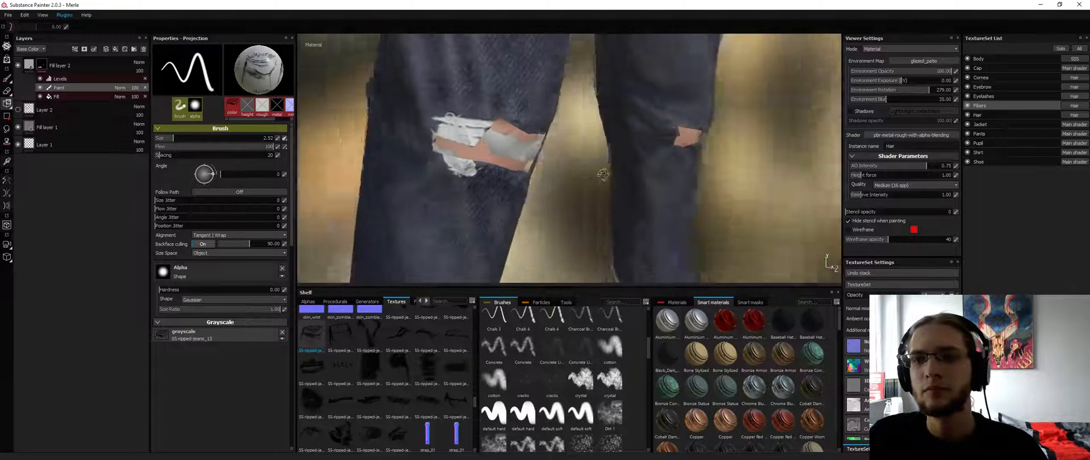
Realign the rip image with the tear, project it again onto the isolated strip, and check both knees on the full model
{"action": "scroll", "coordinate": [526, 135], "scroll_direction": "up", "scroll_amount": 3}
{"action": "mouse_move", "coordinate": [512, 148]}
{"action": "left_mouse_down"}
{"action": "mouse_move", "coordinate": [502, 151]}
{"action": "mouse_move", "coordinate": [528, 139]}
{"action": "left_mouse_up"}
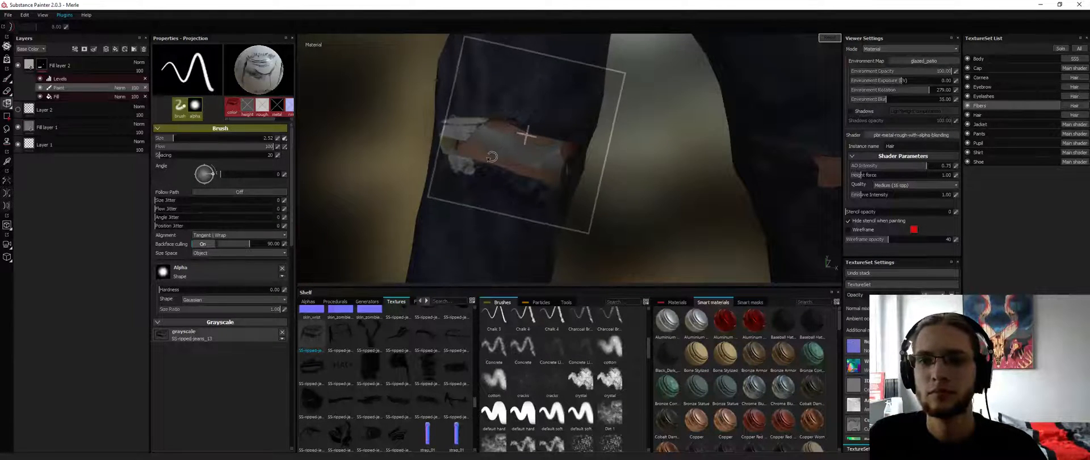
{"action": "middle_click_drag", "start_coordinate": [536, 176], "coordinate": [516, 183]}
{"action": "scroll", "coordinate": [482, 139], "scroll_direction": "up", "scroll_amount": 3}
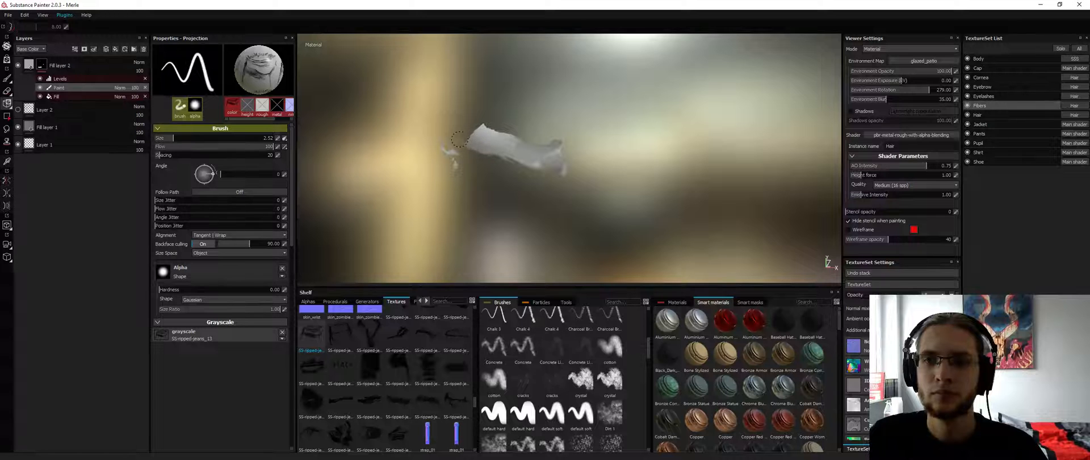
{"action": "scroll", "coordinate": [534, 166], "scroll_direction": "down", "scroll_amount": 4}
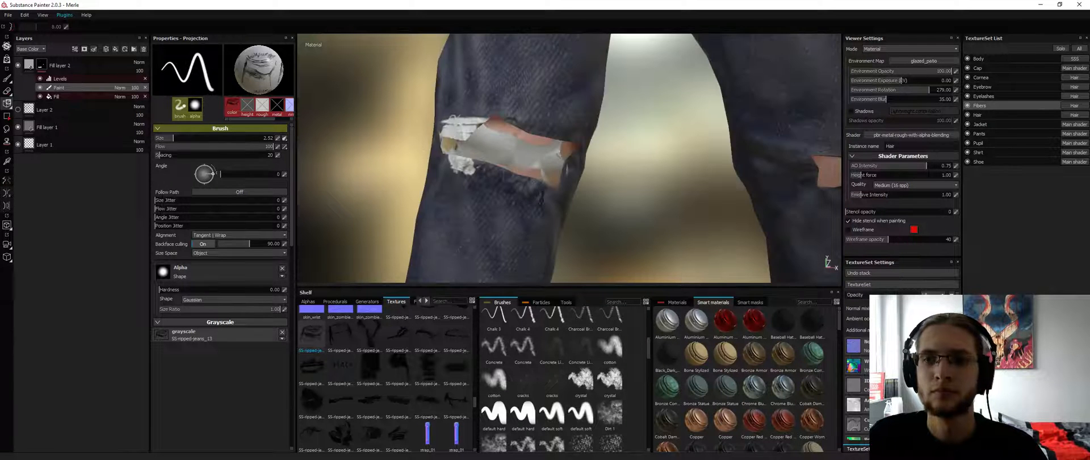
{"action": "scroll", "coordinate": [517, 193], "scroll_direction": "up", "scroll_amount": 3}
{"action": "left_click_drag", "start_coordinate": [524, 182], "coordinate": [670, 166], "text": "alt"}
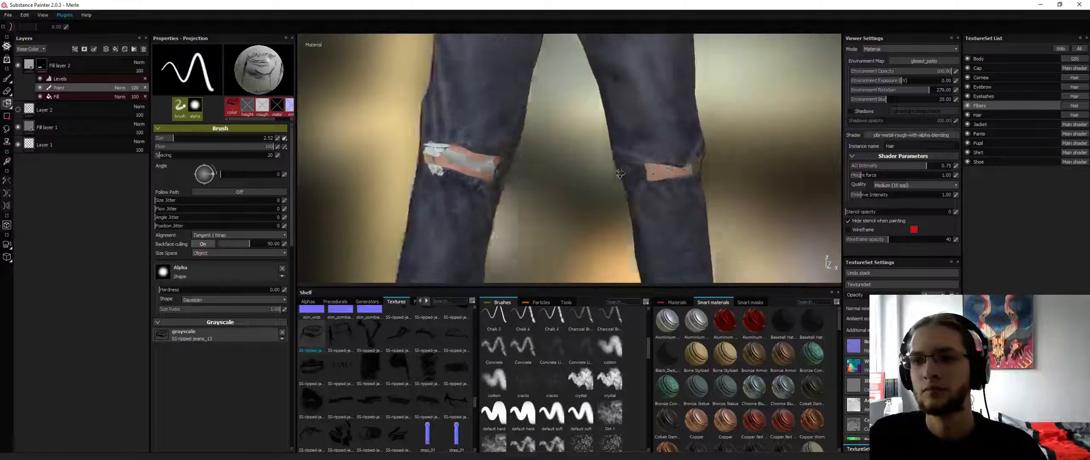
Frame the tear on the other knee and assign the SS-ripped-jeans_26 texture as the grayscale projection image
{"action": "middle_click_drag", "start_coordinate": [670, 166], "coordinate": [504, 165], "text": "alt"}
{"action": "left_click_drag", "start_coordinate": [504, 165], "coordinate": [510, 167], "text": "alt"}
{"action": "middle_click_drag", "start_coordinate": [510, 167], "coordinate": [527, 196], "text": "alt"}
{"action": "right_click_drag", "start_coordinate": [527, 197], "coordinate": [508, 214], "text": "alt"}
{"action": "left_click_drag", "start_coordinate": [509, 214], "coordinate": [489, 184], "text": "alt"}
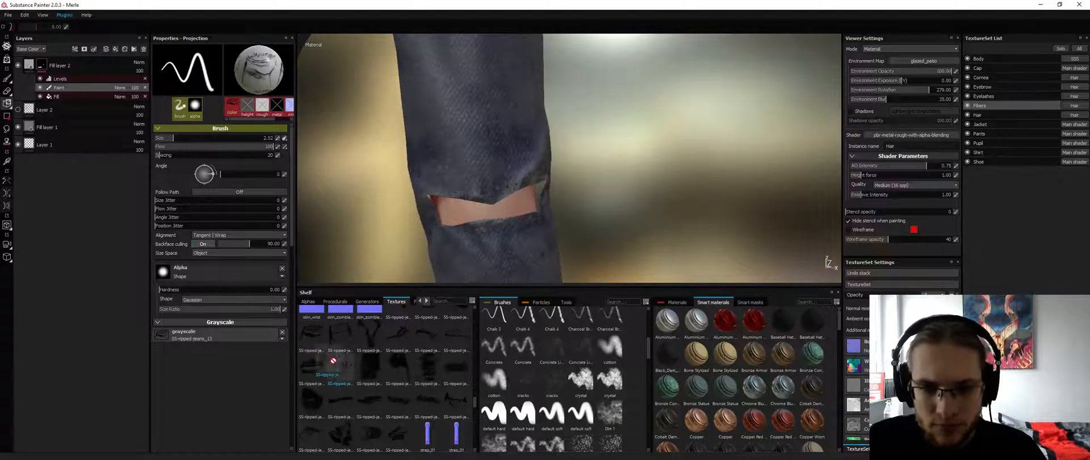
{"action": "left_click_drag", "start_coordinate": [339, 368], "coordinate": [341, 372]}
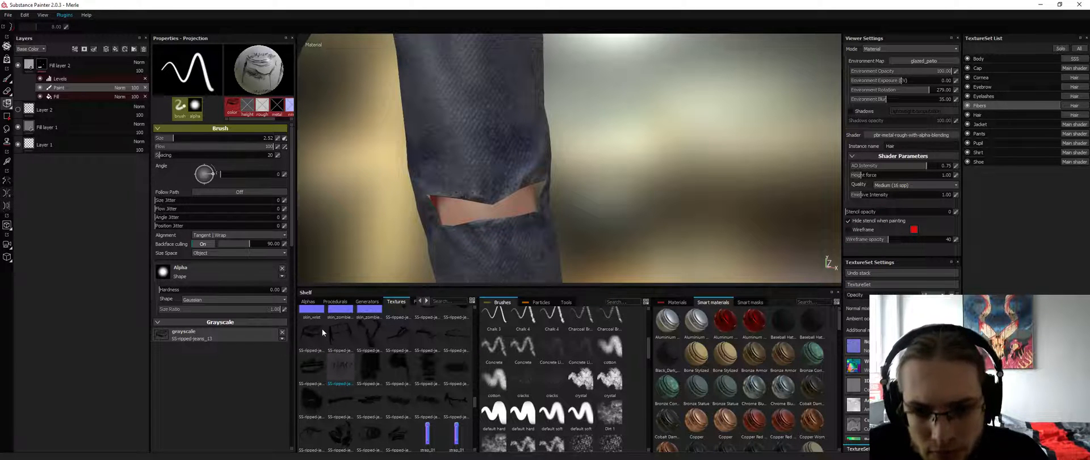
{"action": "left_click_drag", "start_coordinate": [314, 334], "coordinate": [251, 333]}
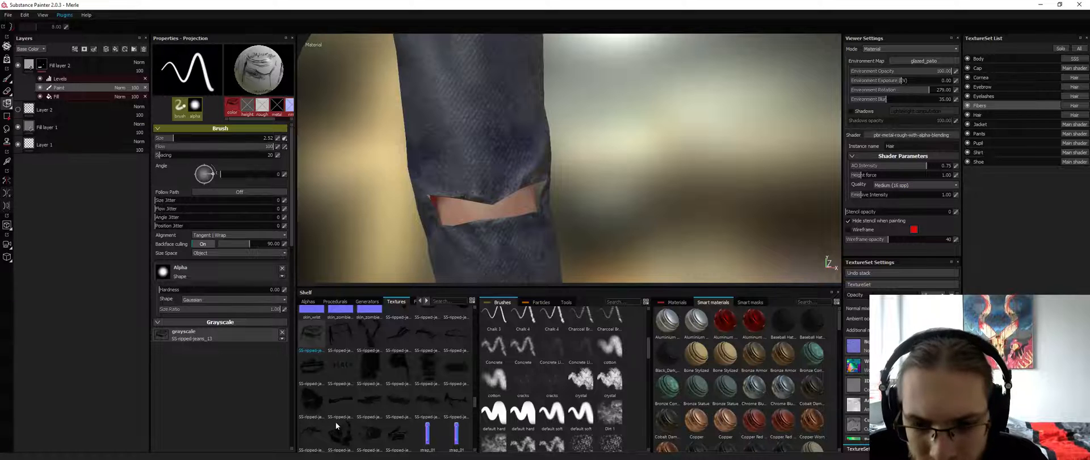
{"action": "left_click_drag", "start_coordinate": [319, 447], "coordinate": [316, 434]}
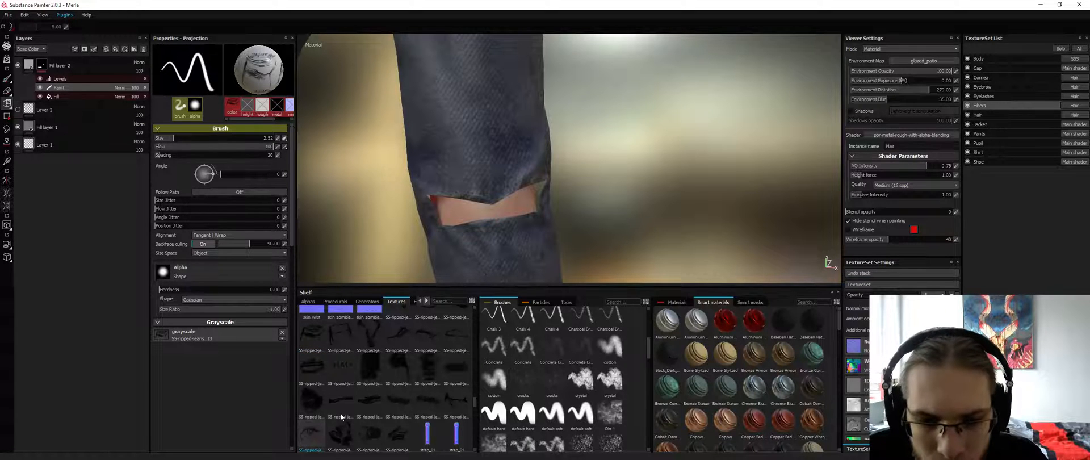
{"action": "left_click_drag", "start_coordinate": [367, 404], "coordinate": [252, 342]}
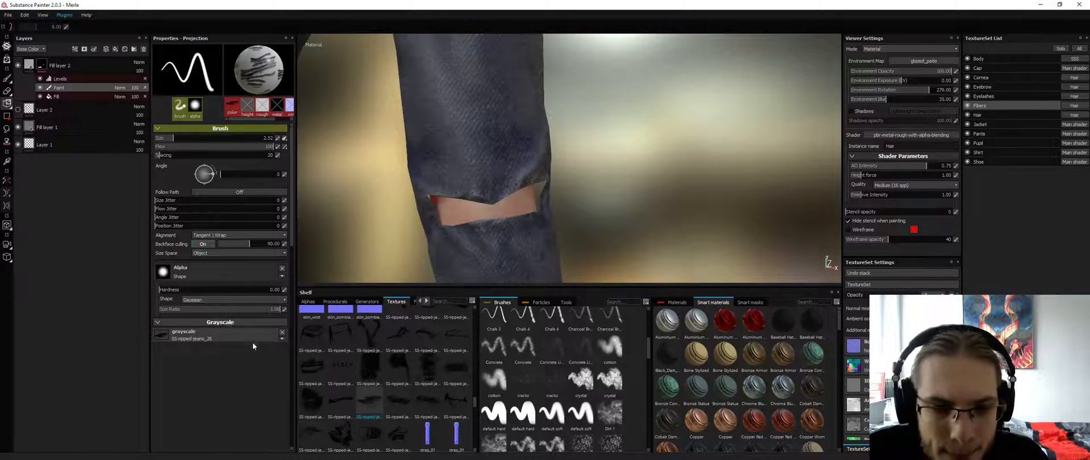
Try to align the rip image over the other knee's tear and project it across the fibers, and undo the stroke
{"action": "key", "text": "s"}
{"action": "middle_click_drag", "start_coordinate": [516, 192], "coordinate": [516, 126], "text": "alt"}
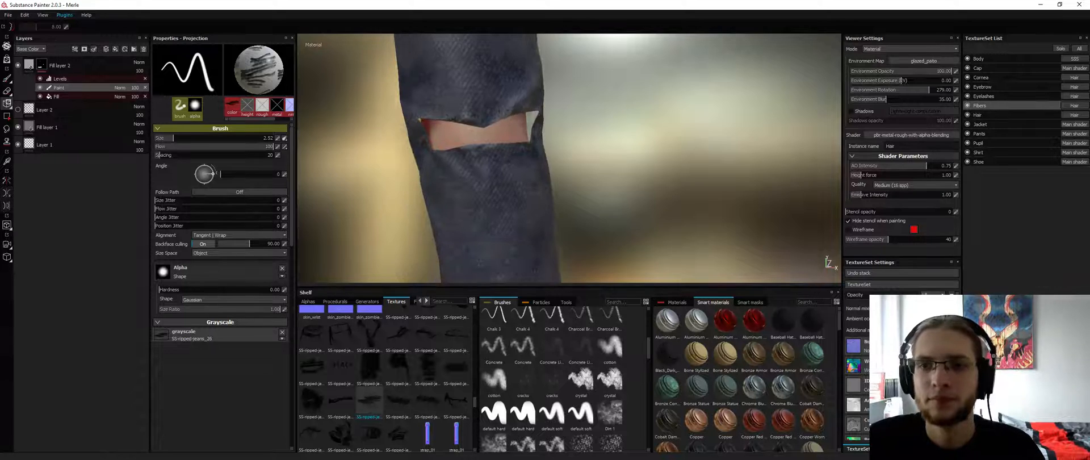
{"action": "mouse_move", "coordinate": [500, 173]}
{"action": "left_mouse_down", "text": "alt"}
{"action": "mouse_move", "coordinate": [498, 140]}
{"action": "mouse_move", "coordinate": [505, 170]}
{"action": "left_mouse_up", "text": "alt"}
{"action": "left_click_drag", "start_coordinate": [592, 163], "coordinate": [597, 140]}
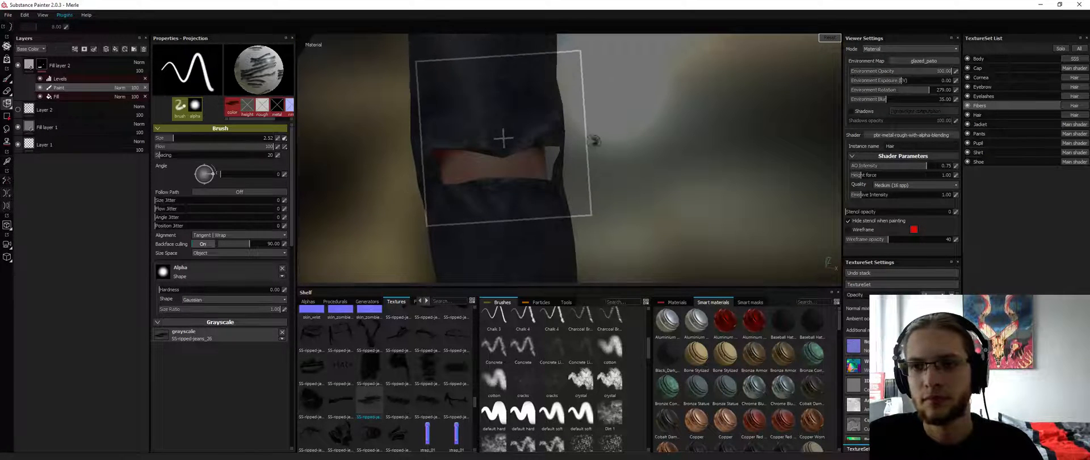
{"action": "middle_click_drag", "start_coordinate": [597, 140], "coordinate": [586, 171]}
{"action": "left_click_drag", "start_coordinate": [507, 166], "coordinate": [483, 169]}
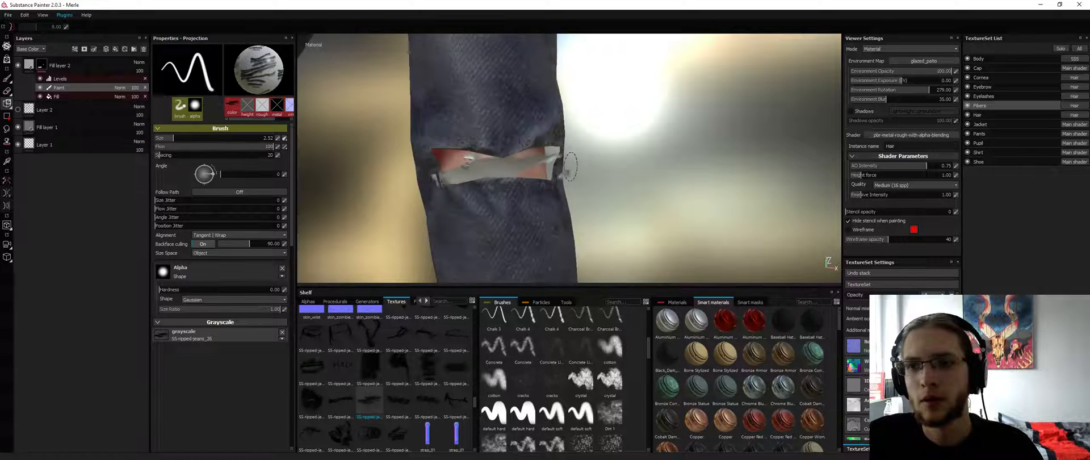
{"action": "key", "text": "ctrl+z"}
Try a shifted placement of the rip image on the same tear and undo the projection
{"action": "key", "text": "s"}
{"action": "left_click_drag", "start_coordinate": [571, 148], "coordinate": [574, 165]}
{"action": "middle_click_drag", "start_coordinate": [574, 165], "coordinate": [580, 146]}
{"action": "left_click_drag", "start_coordinate": [509, 165], "coordinate": [457, 179]}
{"action": "key", "text": "ctrl+z"}
Project the rip image along the isolated fiber strip of the other knee from a closer, adjusted angle
{"action": "left_click_drag", "start_coordinate": [518, 200], "coordinate": [523, 181], "text": "alt"}
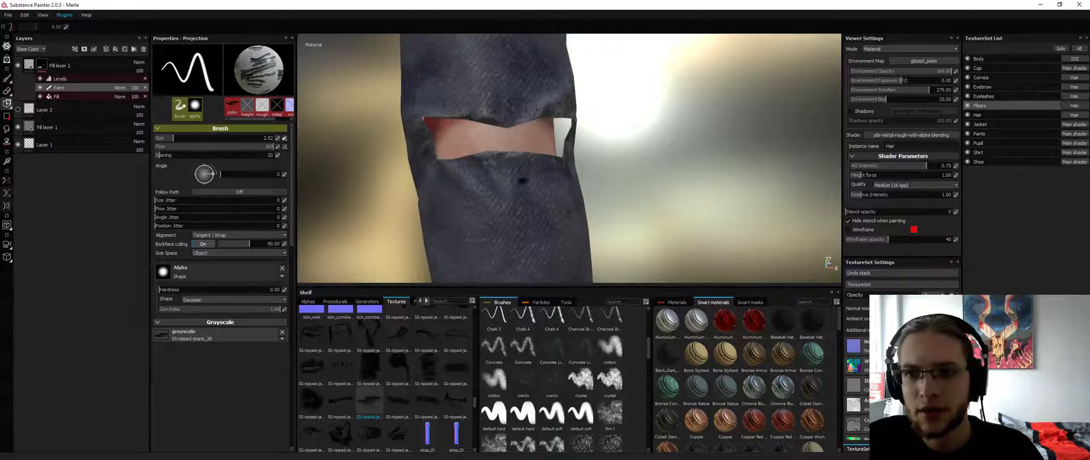
{"action": "right_click_drag", "start_coordinate": [523, 181], "coordinate": [523, 172], "text": "alt"}
{"action": "left_click_drag", "start_coordinate": [533, 129], "coordinate": [536, 130]}
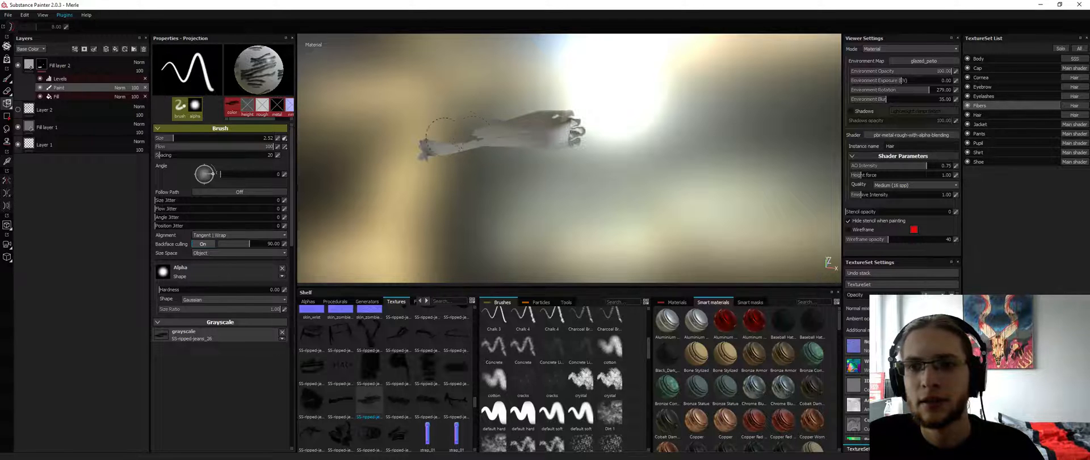
{"action": "left_click_drag", "start_coordinate": [515, 129], "coordinate": [514, 130]}
{"action": "mouse_move", "coordinate": [553, 153]}
{"action": "left_mouse_down", "text": "alt"}
{"action": "mouse_move", "coordinate": [452, 172]}
{"action": "mouse_move", "coordinate": [525, 202]}
{"action": "mouse_move", "coordinate": [567, 127]}
{"action": "mouse_move", "coordinate": [616, 188]}
{"action": "left_mouse_up", "text": "alt"}
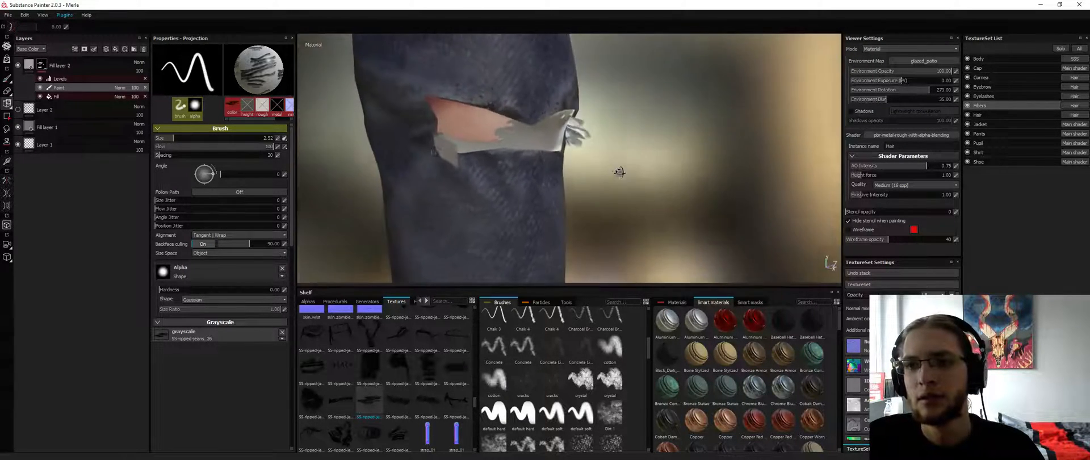
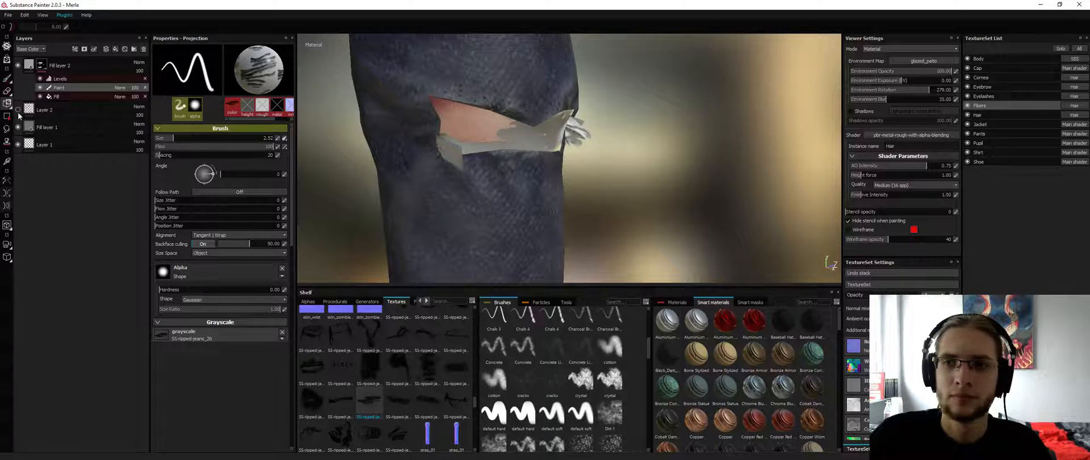
Turn Layer 2 back on in the Fibers set and review the loose threads around both knee tears
{"action": "left_click_drag", "start_coordinate": [528, 133], "coordinate": [433, 93], "text": "alt"}
{"action": "right_click_drag", "start_coordinate": [434, 93], "coordinate": [489, 171], "text": "alt"}
{"action": "left_click_drag", "start_coordinate": [478, 130], "coordinate": [562, 129], "text": "alt"}
{"action": "right_click_drag", "start_coordinate": [562, 128], "coordinate": [600, 166], "text": "alt"}
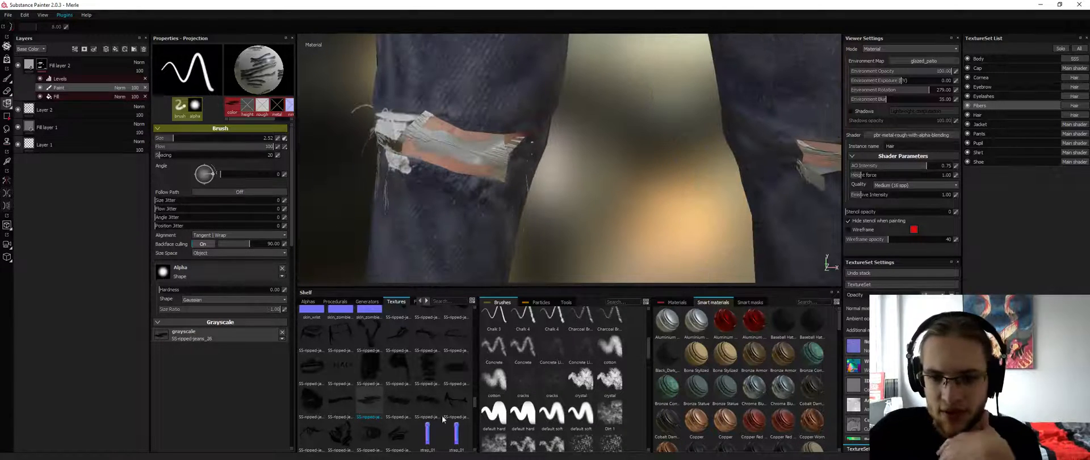
Switch from Projection to the Paint tool and add a new paint layer above Layer 2 in the Fibers set
{"action": "left_click_drag", "start_coordinate": [476, 404], "coordinate": [484, 312]}
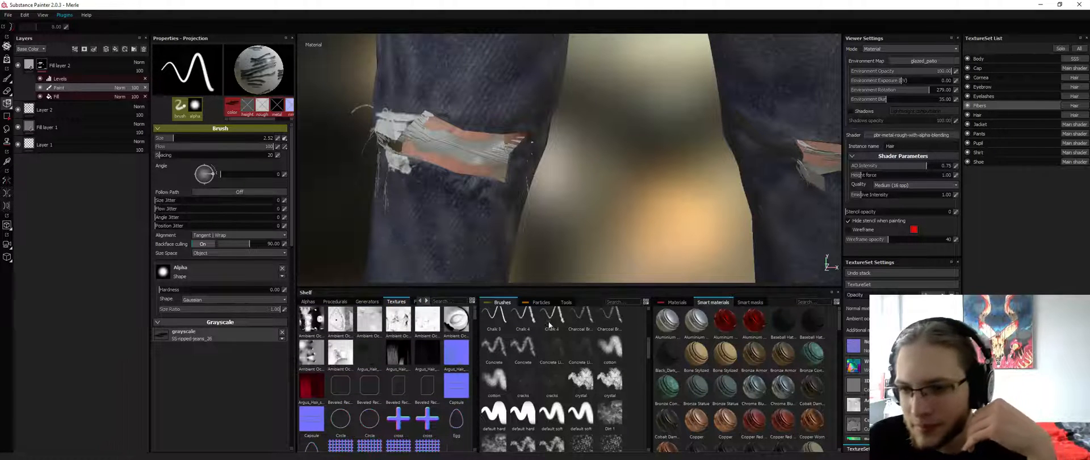
{"action": "left_click", "coordinate": [494, 316]}
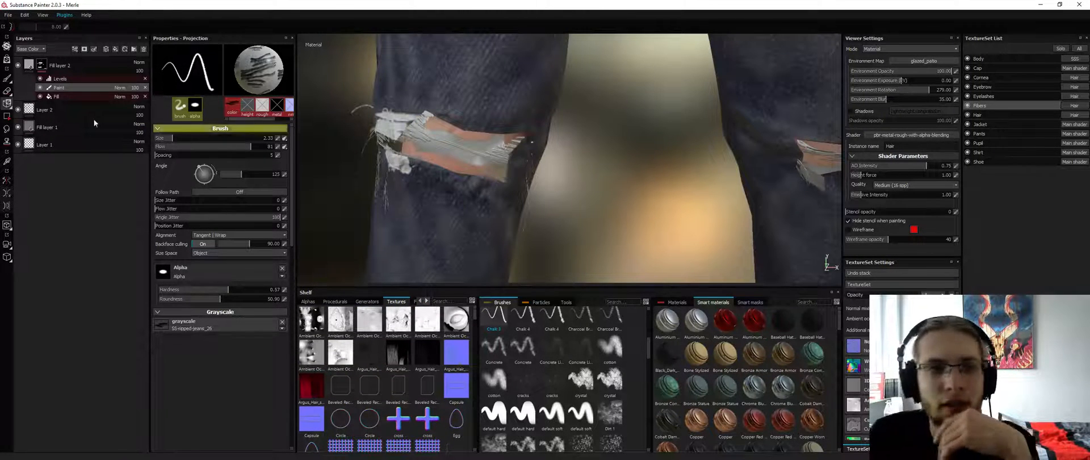
{"action": "left_click", "coordinate": [6, 78]}
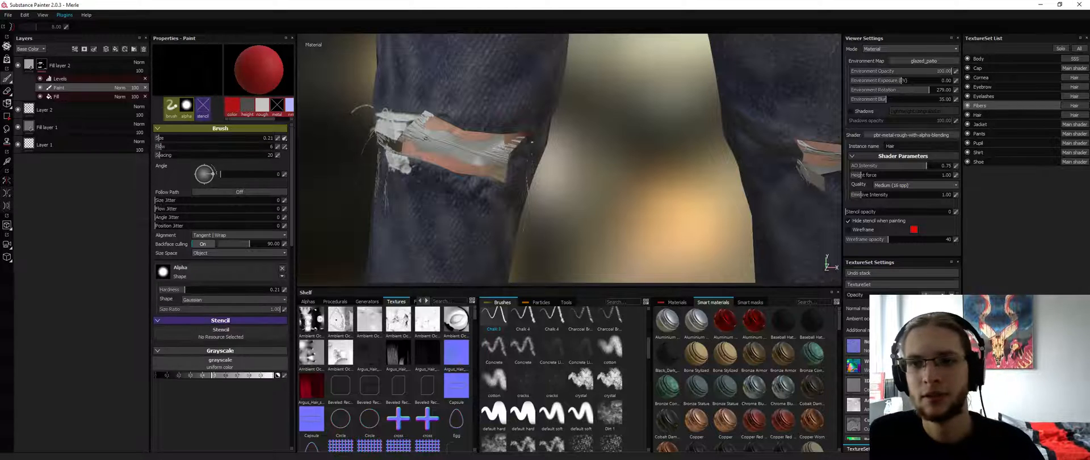
{"action": "left_click_drag", "start_coordinate": [426, 138], "coordinate": [517, 168]}
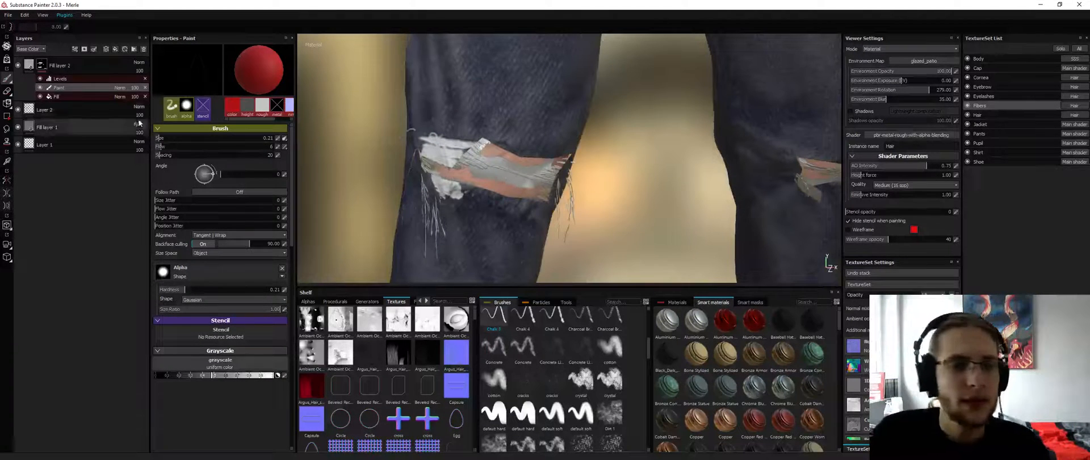
{"action": "left_click", "coordinate": [65, 112]}
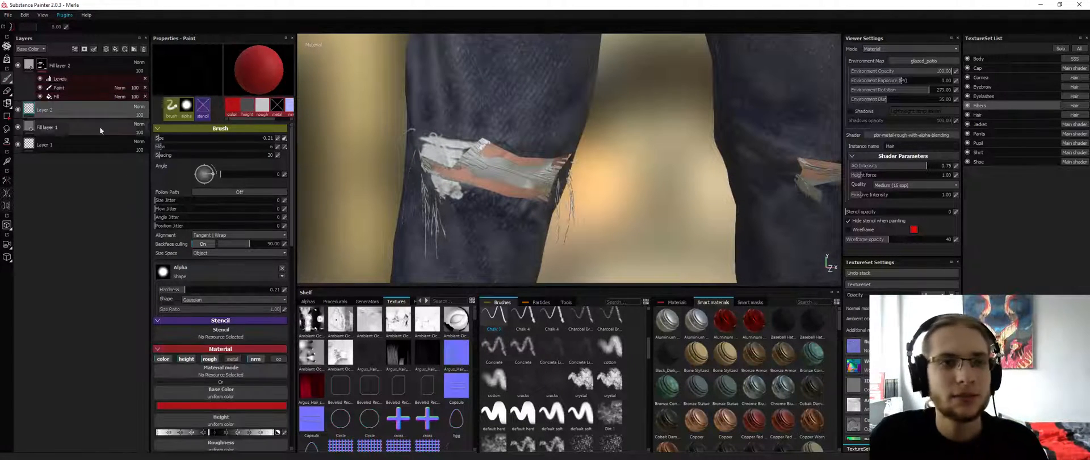
{"action": "left_click", "coordinate": [97, 50]}
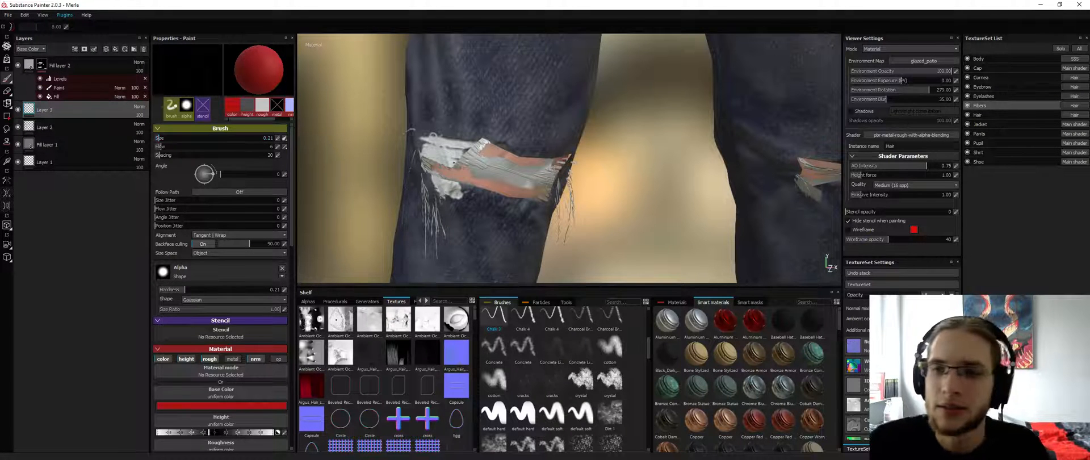
Examine the frayed knee tears from several angles and select Layer 2 for painting
{"action": "left_click_drag", "start_coordinate": [454, 163], "coordinate": [568, 169]}
{"action": "left_click_drag", "start_coordinate": [472, 164], "coordinate": [602, 171], "text": "alt"}
{"action": "left_click_drag", "start_coordinate": [432, 145], "coordinate": [375, 137], "text": "alt"}
{"action": "left_click", "coordinate": [72, 126]}
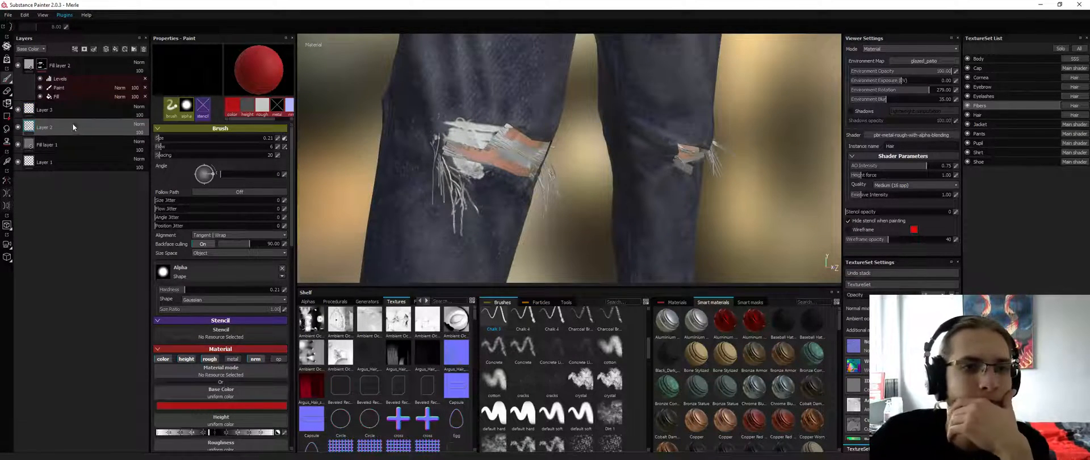
{"action": "left_click_drag", "start_coordinate": [545, 170], "coordinate": [492, 170], "text": "alt"}
Load the default soft brush, shrink it to a thread-thin size, and toggle the isolated view of the fibers
{"action": "mouse_move", "coordinate": [649, 343]}
{"action": "left_mouse_down"}
{"action": "mouse_move", "coordinate": [651, 314]}
{"action": "mouse_move", "coordinate": [645, 363]}
{"action": "left_mouse_up"}
{"action": "left_click", "coordinate": [582, 348]}
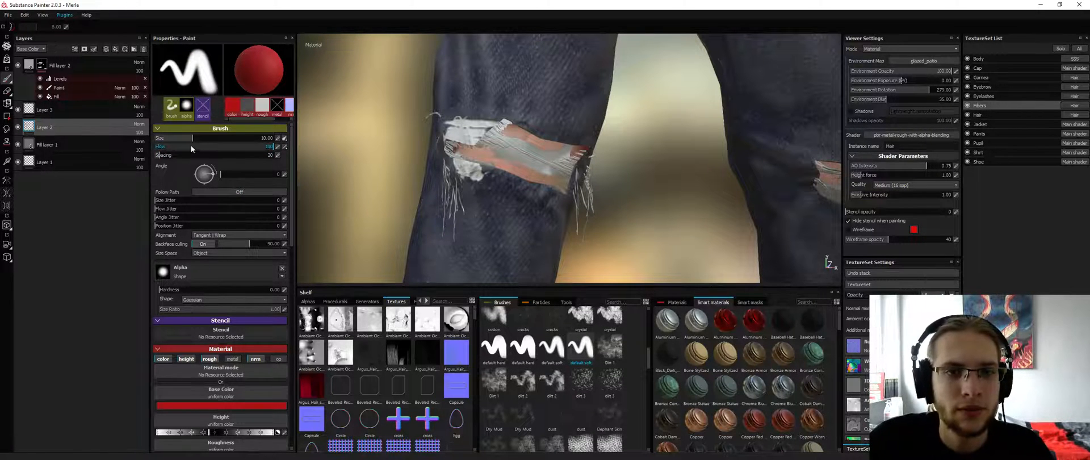
{"action": "left_click_drag", "start_coordinate": [191, 138], "coordinate": [151, 139]}
{"action": "key", "text": "alt+q"}
{"action": "key", "text": "alt+q"}
{"action": "key", "text": "alt+q"}
{"action": "key", "text": "alt+q"}
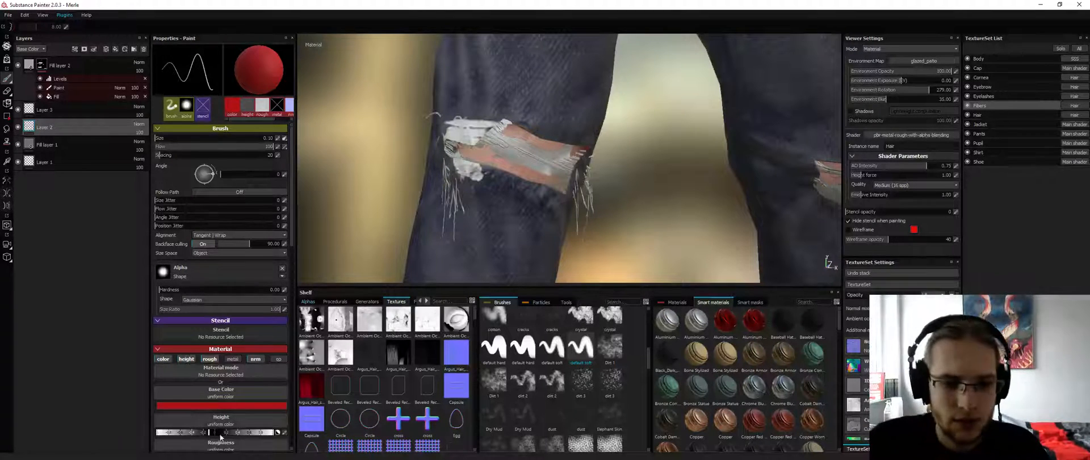
Change the brush's base color to light gray and place the brush on the fibers across the knee tear
{"action": "left_click", "coordinate": [221, 405]}
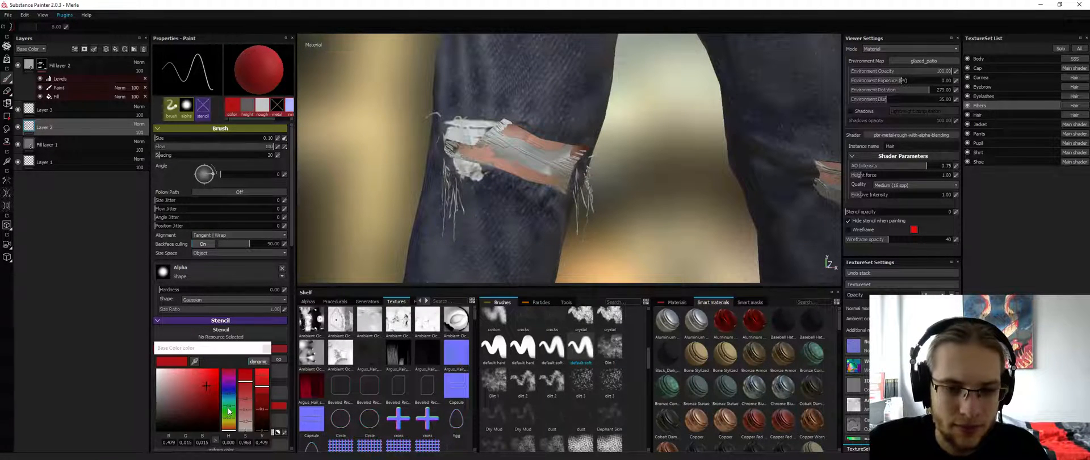
{"action": "left_click_drag", "start_coordinate": [187, 392], "coordinate": [155, 383]}
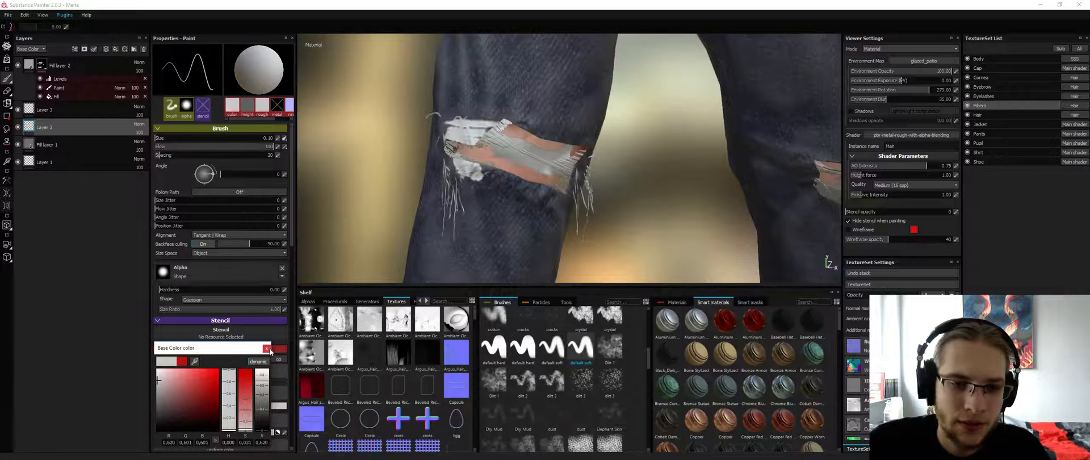
{"action": "left_click", "coordinate": [267, 349]}
{"action": "left_click_drag", "start_coordinate": [513, 142], "coordinate": [506, 147]}
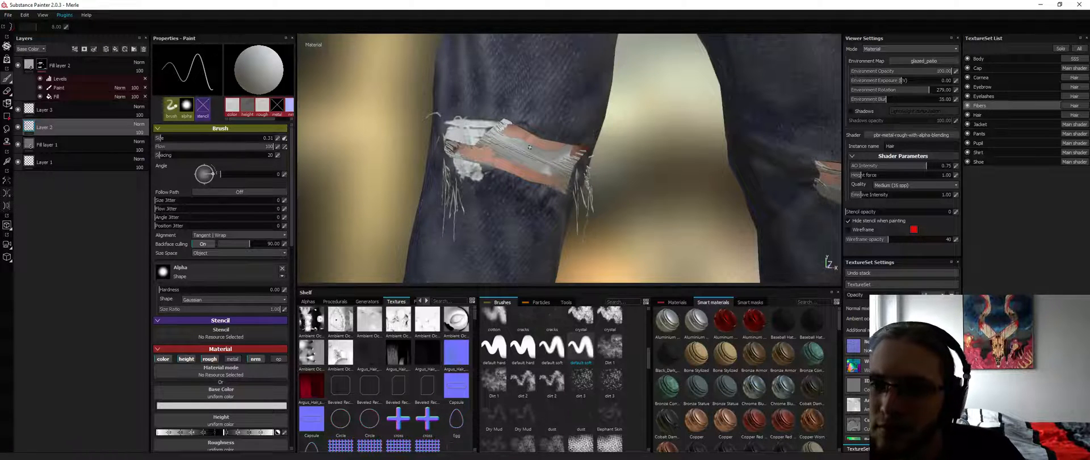
Paint a light thread across the knee tear on Layer 2 and hide Fill layer 2
{"action": "mouse_move", "coordinate": [529, 147]}
{"action": "left_mouse_down", "text": "alt"}
{"action": "mouse_move", "coordinate": [504, 148]}
{"action": "mouse_move", "coordinate": [546, 159]}
{"action": "left_mouse_up", "text": "alt"}
{"action": "mouse_move", "coordinate": [501, 138]}
{"action": "left_mouse_down"}
{"action": "mouse_move", "coordinate": [514, 141]}
{"action": "mouse_move", "coordinate": [506, 149]}
{"action": "mouse_move", "coordinate": [608, 159]}
{"action": "left_mouse_up"}
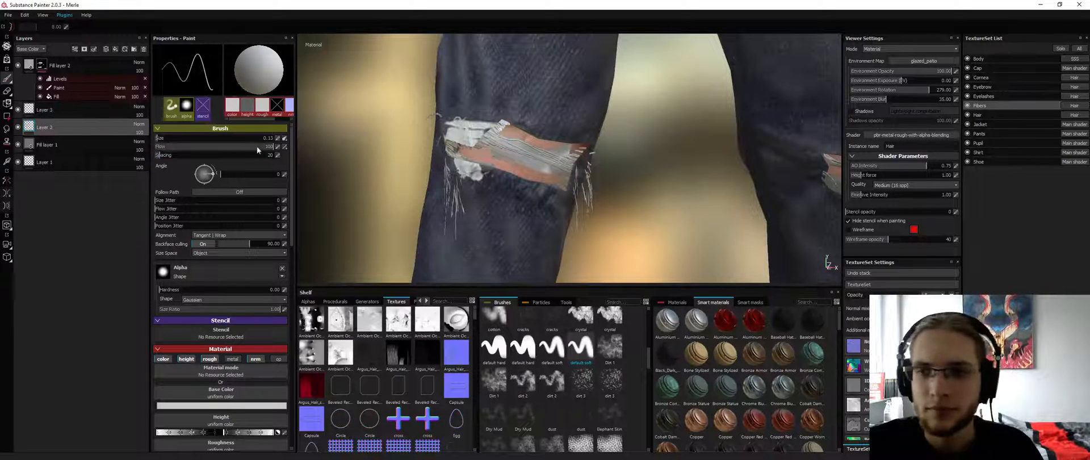
{"action": "left_click", "coordinate": [18, 65]}
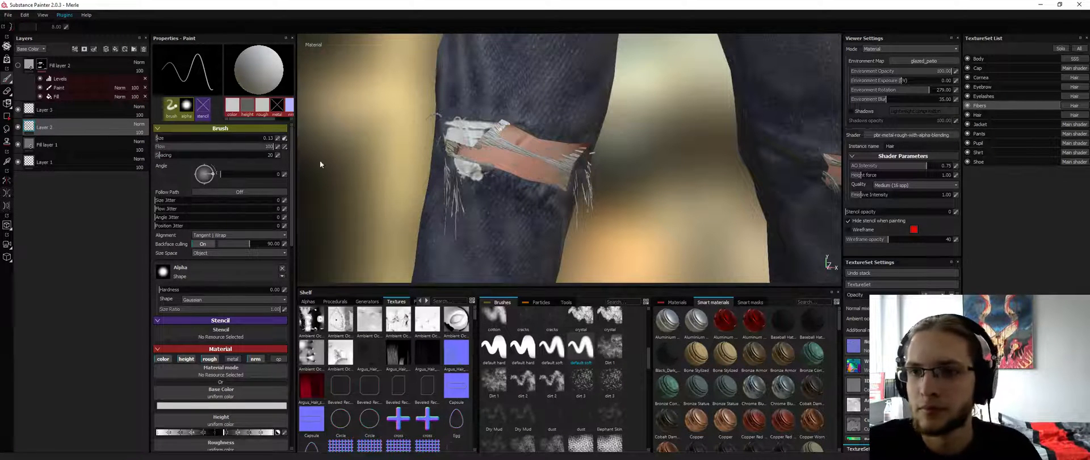
Raise the opacity value of Fill layer 1 so the full fiber cards around the knee tears show
{"action": "left_click_drag", "start_coordinate": [459, 132], "coordinate": [662, 139], "text": "alt"}
{"action": "mouse_move", "coordinate": [477, 149]}
{"action": "left_mouse_down", "text": "alt"}
{"action": "mouse_move", "coordinate": [528, 152]}
{"action": "mouse_move", "coordinate": [471, 151]}
{"action": "mouse_move", "coordinate": [493, 149]}
{"action": "left_mouse_up", "text": "alt"}
{"action": "left_click", "coordinate": [527, 152]}
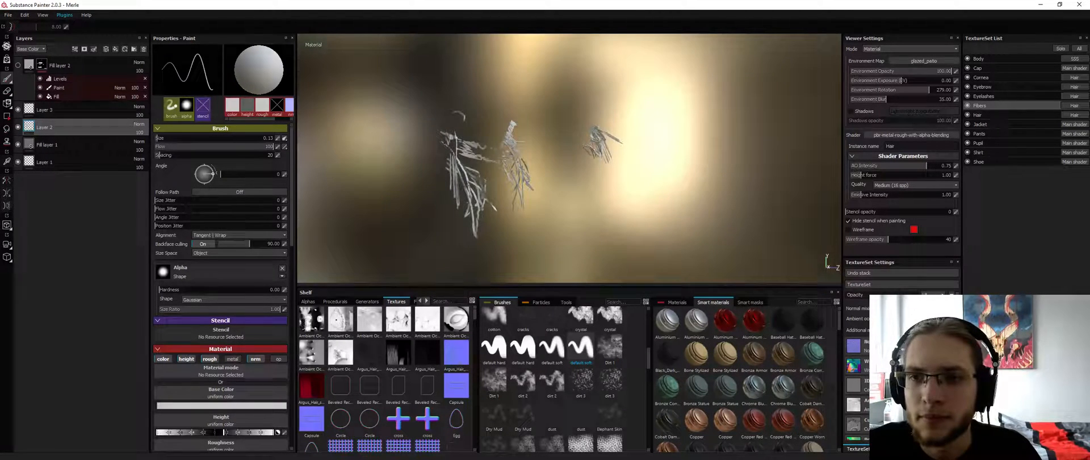
{"action": "left_click", "coordinate": [66, 148]}
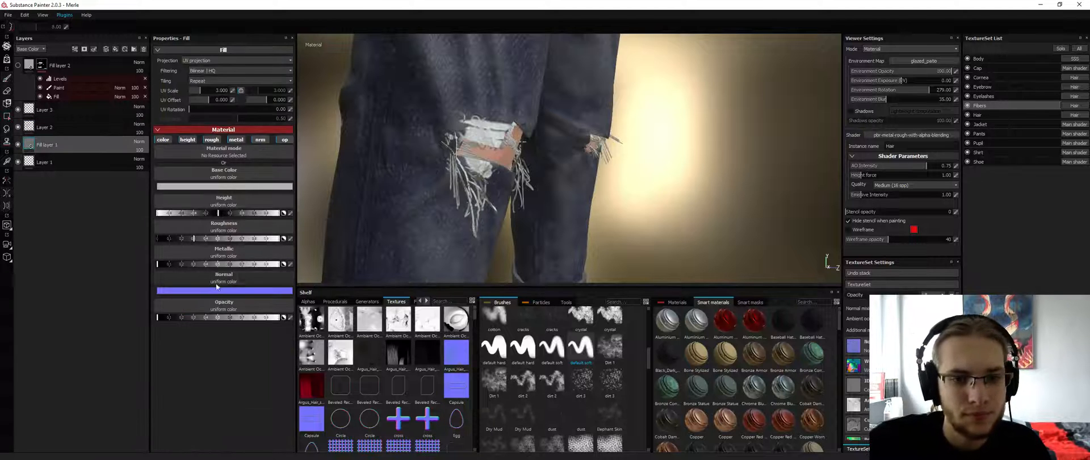
{"action": "left_click_drag", "start_coordinate": [283, 317], "coordinate": [246, 320]}
{"action": "left_click_drag", "start_coordinate": [451, 208], "coordinate": [339, 176], "text": "alt"}
Compare the fibers with and without Layer 2, leave that layer hidden, and select Layer 3 for painting
{"action": "left_click", "coordinate": [77, 133]}
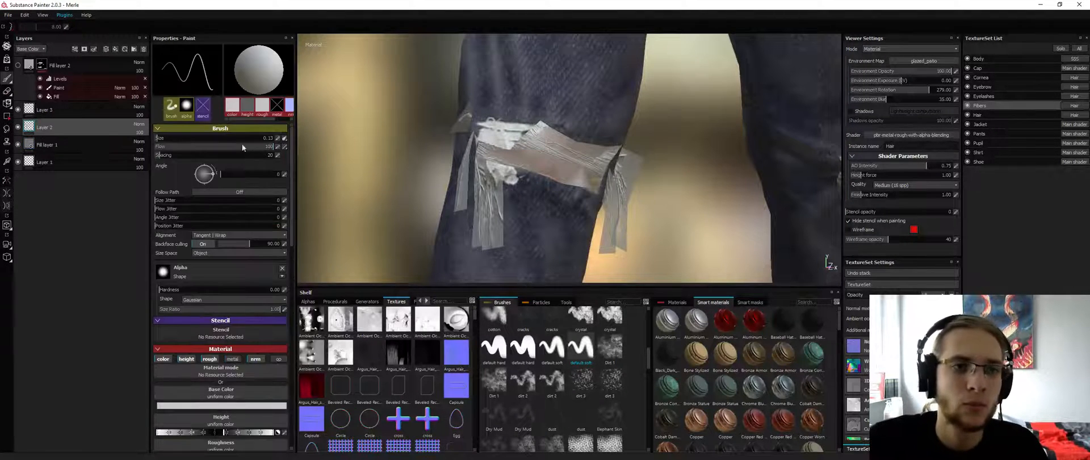
{"action": "left_click", "coordinate": [18, 127]}
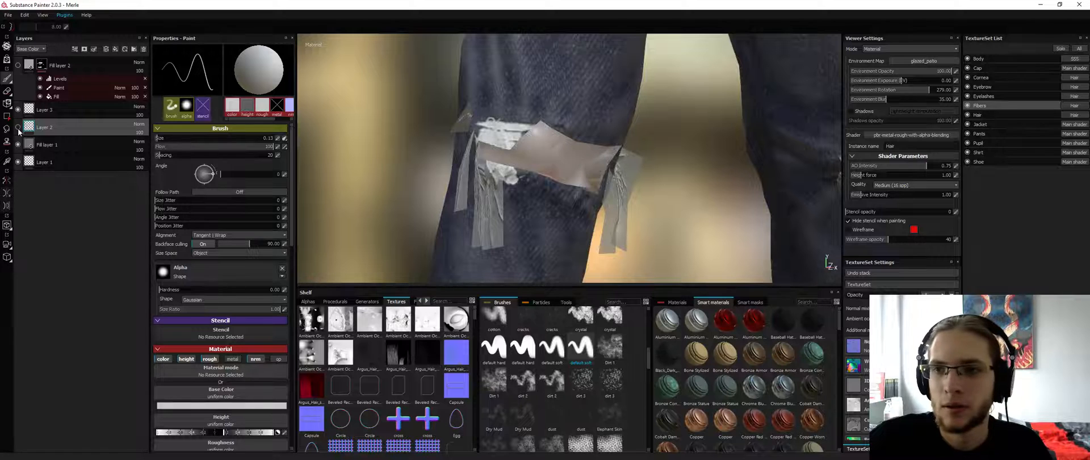
{"action": "left_click", "coordinate": [18, 127]}
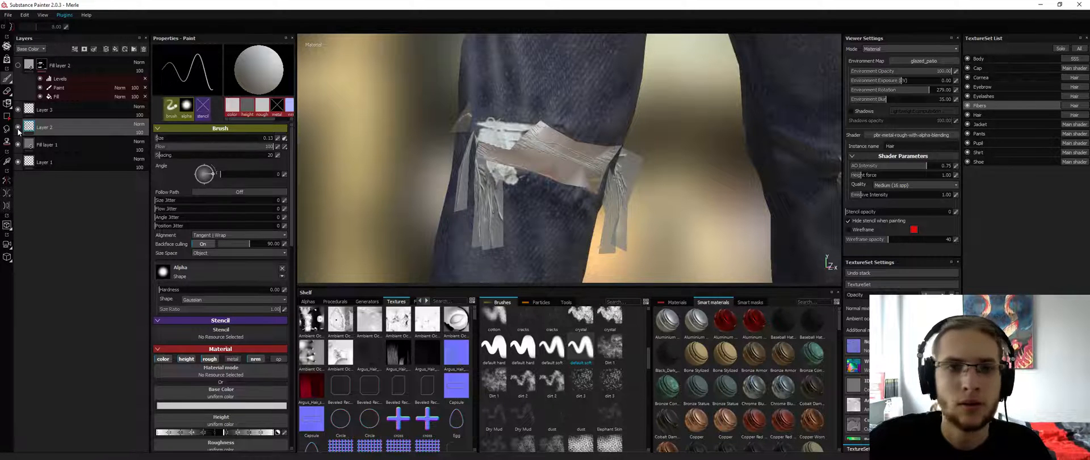
{"action": "left_click", "coordinate": [18, 127]}
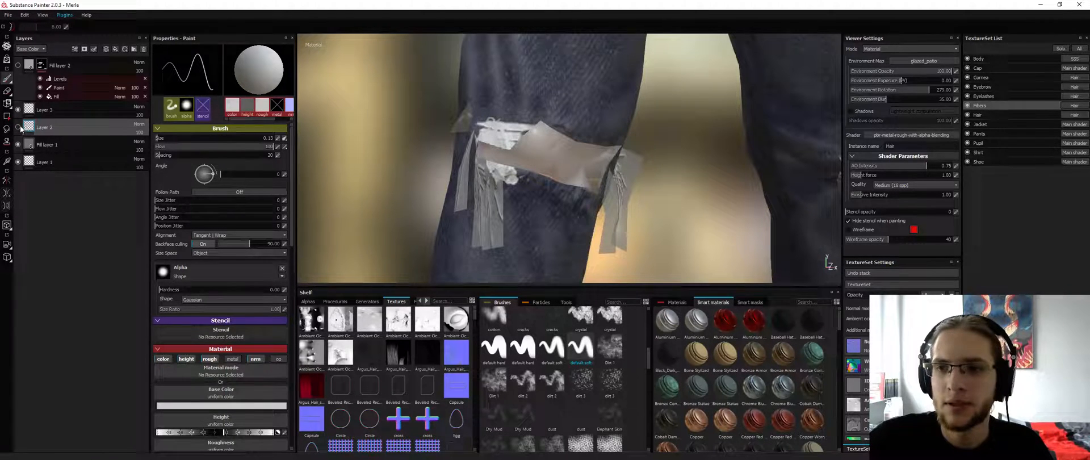
{"action": "left_click", "coordinate": [57, 111]}
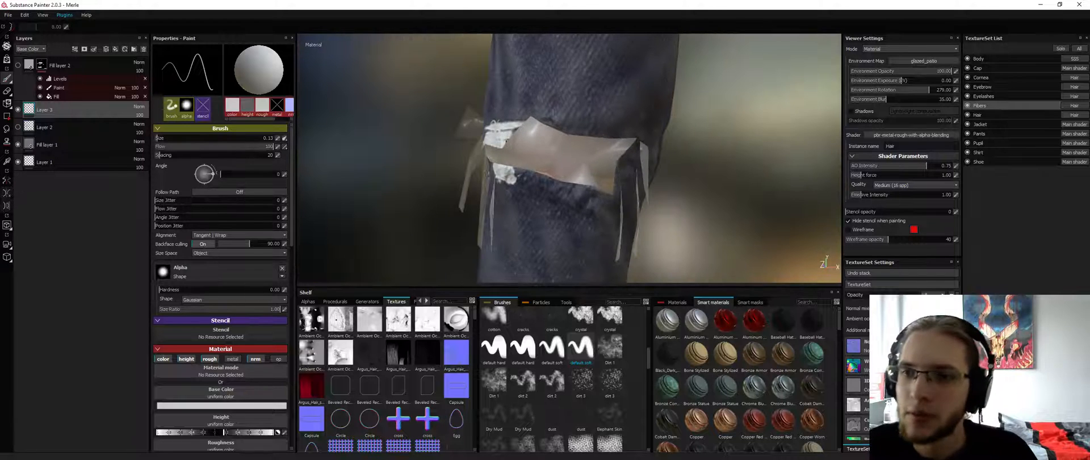
Set the brush size to 0.16 while toggling the isolated view of the fibers
{"action": "key", "text": "alt+q"}
{"action": "key", "text": "alt+q"}
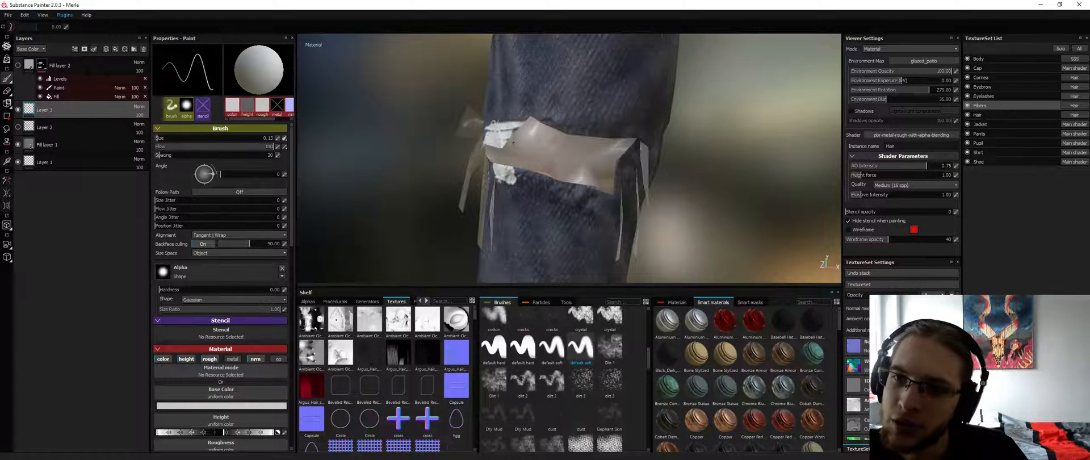
{"action": "key", "text": "bracketleft"}
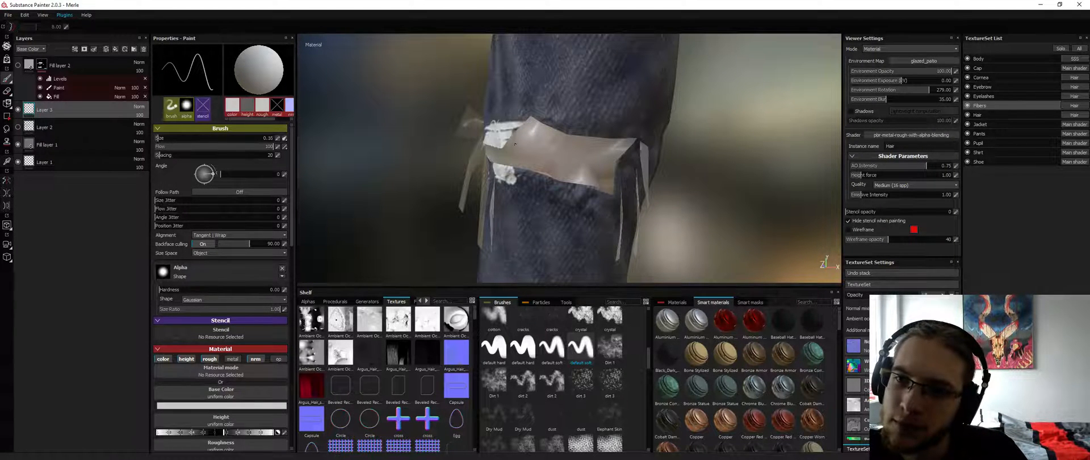
{"action": "key", "text": "alt+q"}
{"action": "key", "text": "alt+q"}
{"action": "key", "text": "alt+q"}
{"action": "key", "text": "alt+q"}
{"action": "key", "text": "alt+q"}
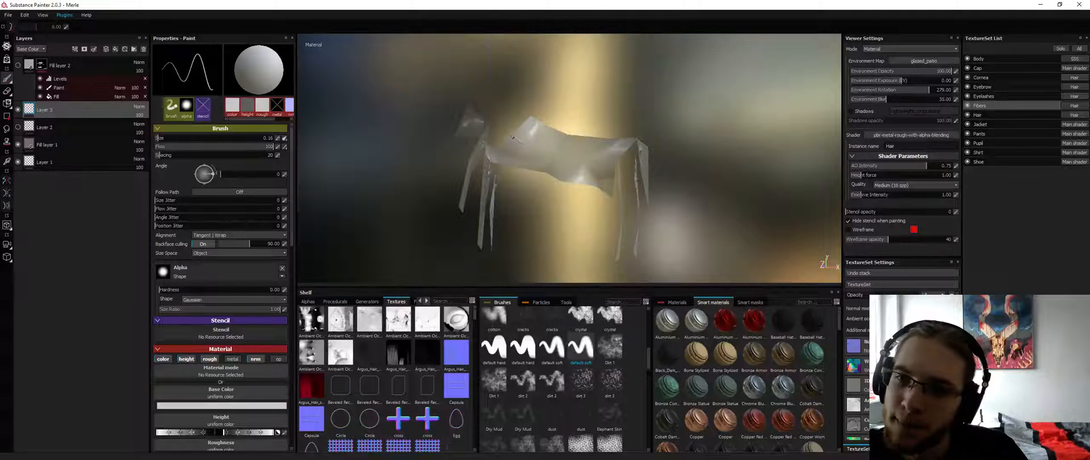
{"action": "key", "text": "alt+q"}
{"action": "key", "text": "alt+q"}
{"action": "key", "text": "alt+q"}
{"action": "key", "text": "alt+q"}
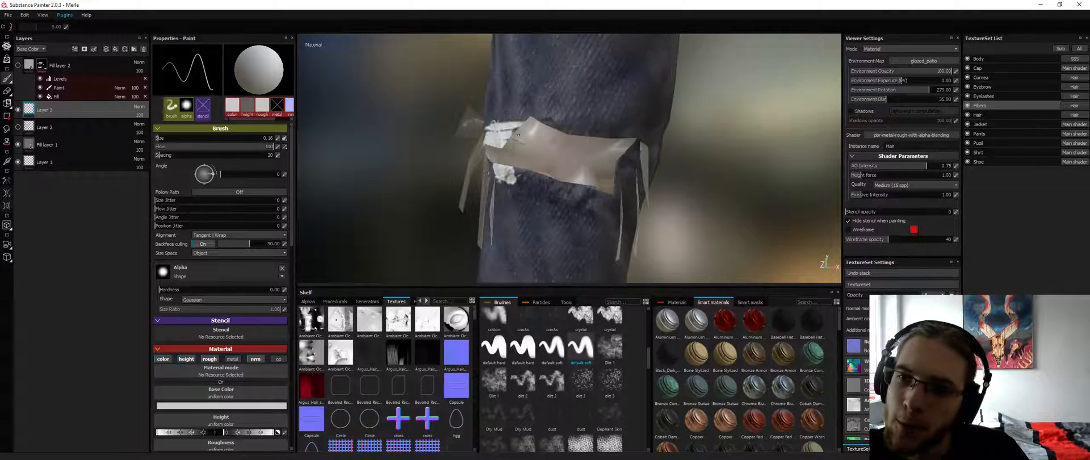
Paint short threads on Layer 3 at the upper corner of the fiber card across the knee tear
{"action": "key", "text": "alt+q"}
{"action": "key", "text": "alt+q"}
{"action": "key", "text": "alt+q"}
{"action": "key", "text": "alt+q"}
{"action": "key", "text": "alt+q"}
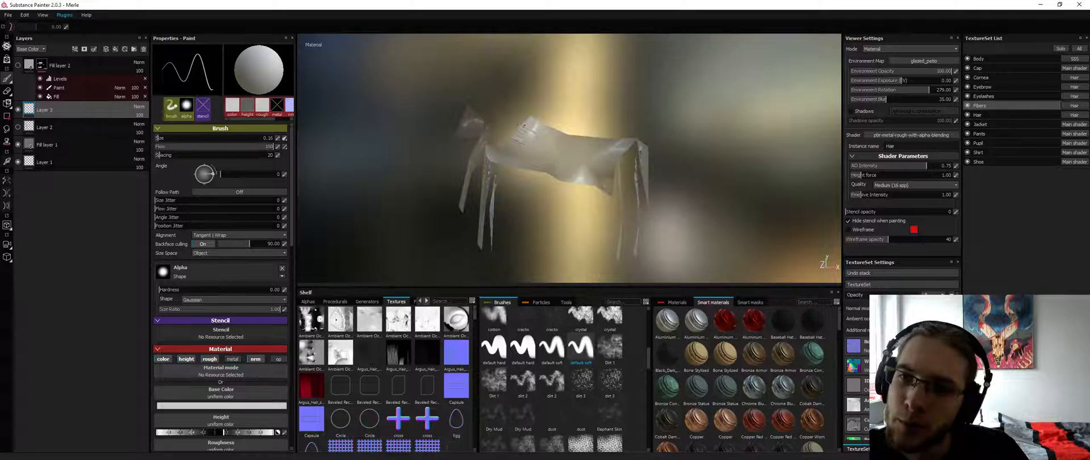
{"action": "key", "text": "alt+q"}
{"action": "key", "text": "alt+q"}
{"action": "key", "text": "alt+q"}
{"action": "key", "text": "alt+q"}
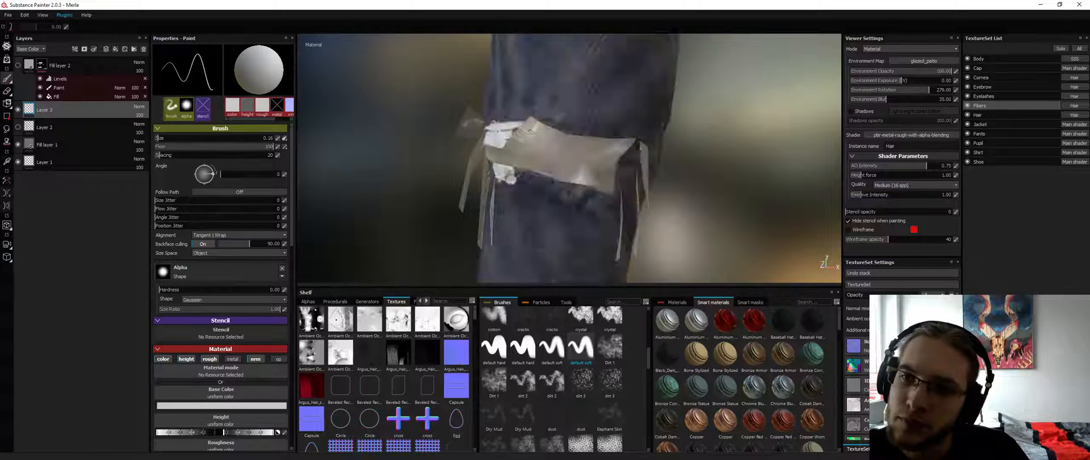
{"action": "key", "text": "alt+q"}
{"action": "key", "text": "alt+q"}
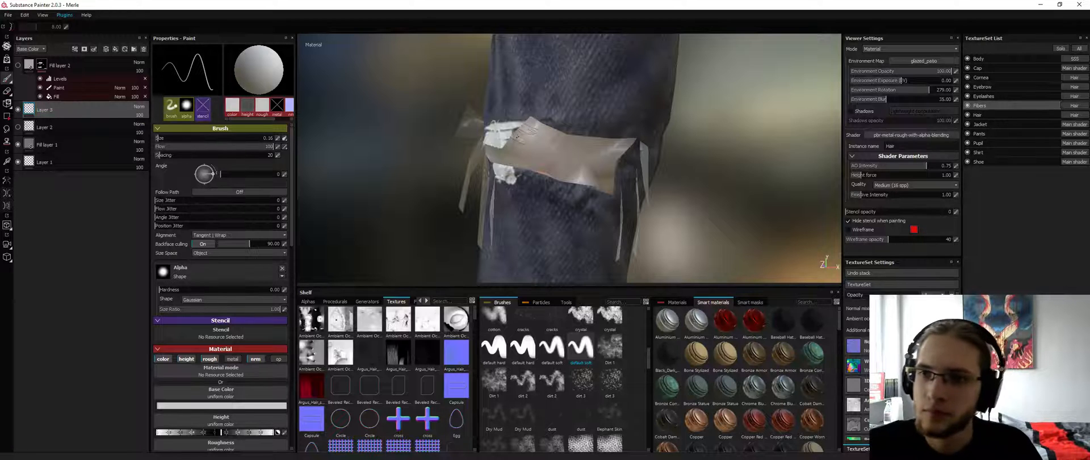
Paint a long thread across the knee tear on Layer 3 and reduce the brush size to 0.12
{"action": "key", "text": "alt+q"}
{"action": "key", "text": "alt+q"}
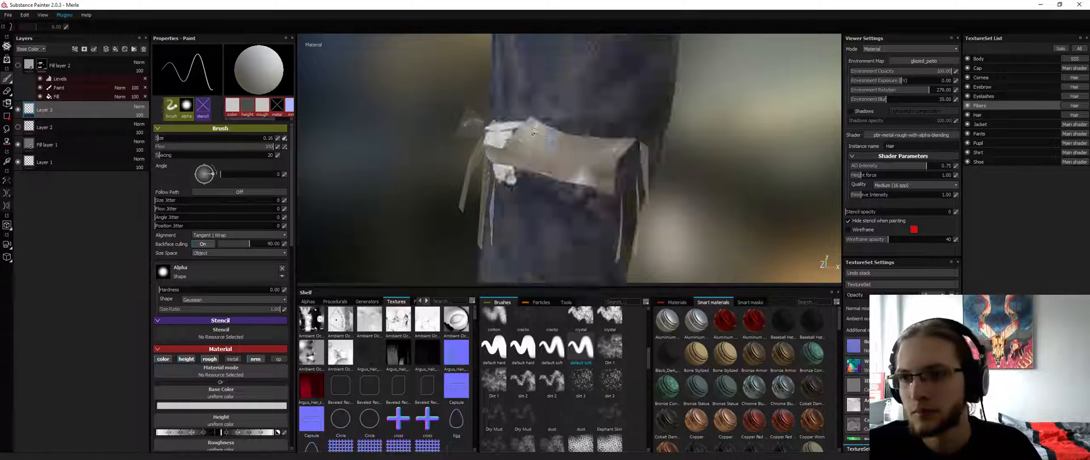
{"action": "key", "text": "alt+q"}
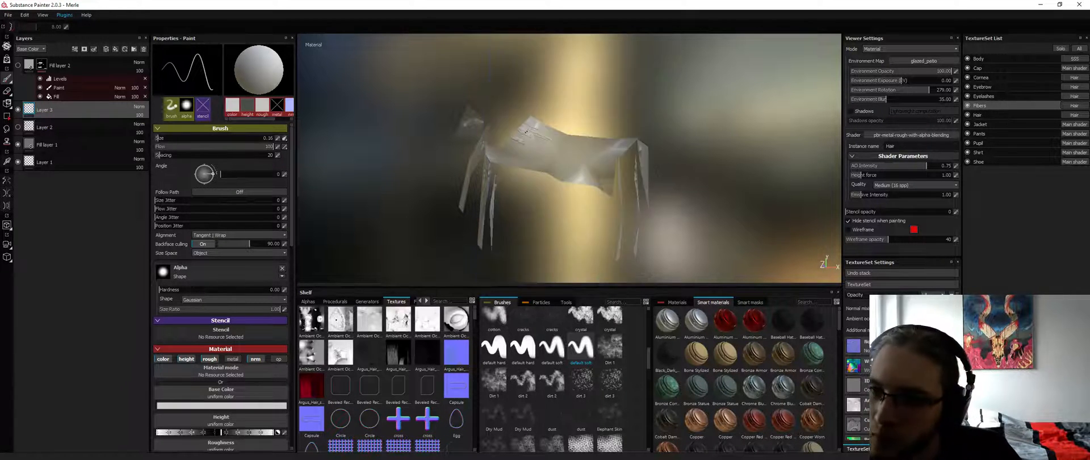
{"action": "key", "text": "alt+q"}
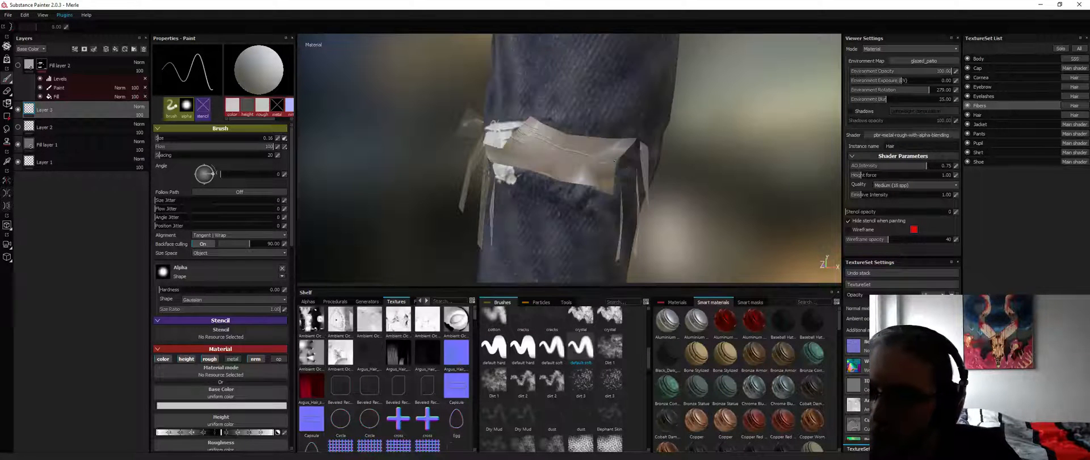
{"action": "key", "text": "alt+q"}
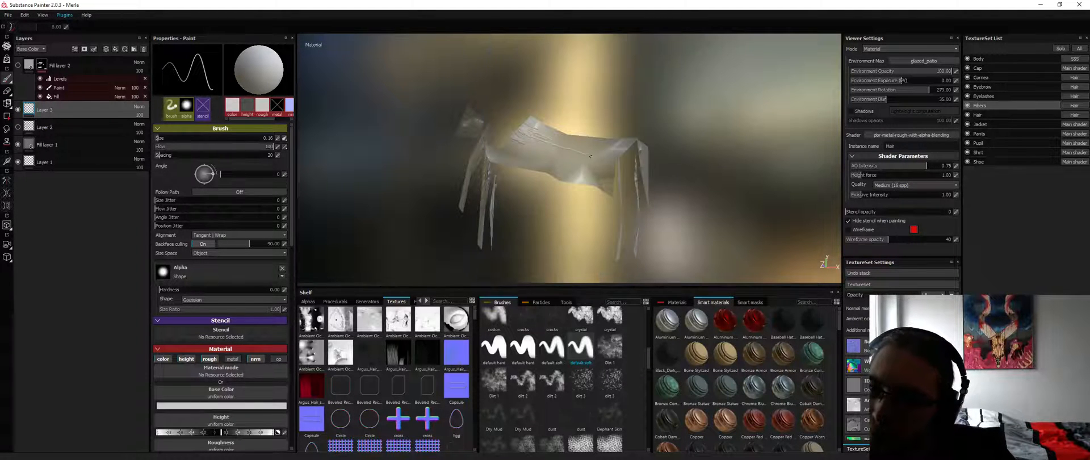
{"action": "key", "text": "alt+q"}
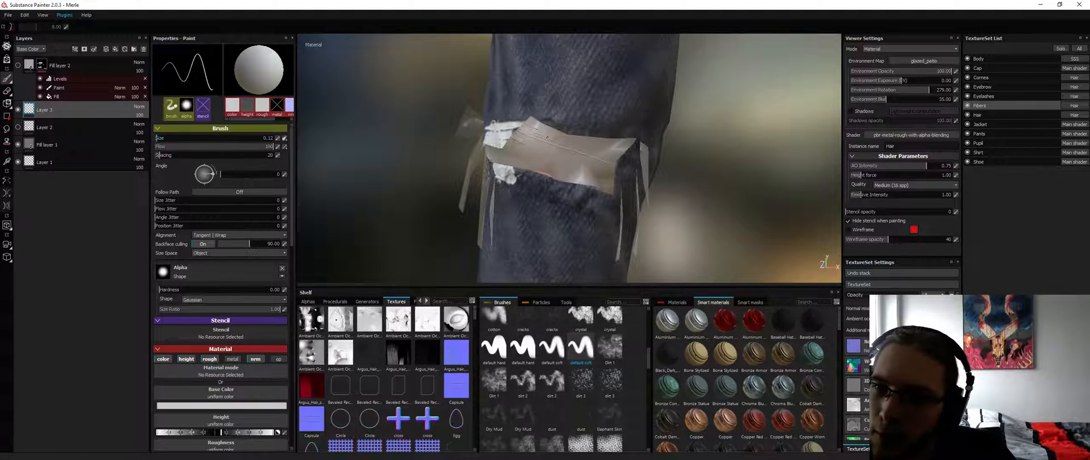
Add more thin threads along the fiber card across the knee tear with the 0.12 brush
{"action": "key", "text": "alt+q"}
{"action": "key", "text": "alt+q"}
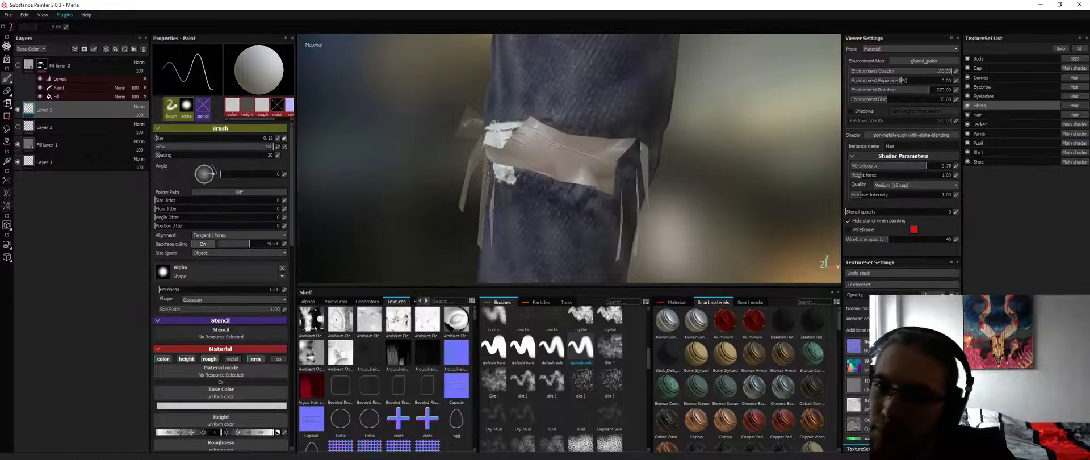
{"action": "key", "text": "alt+q"}
{"action": "key", "text": "alt+q"}
{"action": "left_click_drag", "start_coordinate": [437, 145], "coordinate": [511, 133], "text": "alt"}
{"action": "key", "text": "alt+q"}
{"action": "key", "text": "alt+q"}
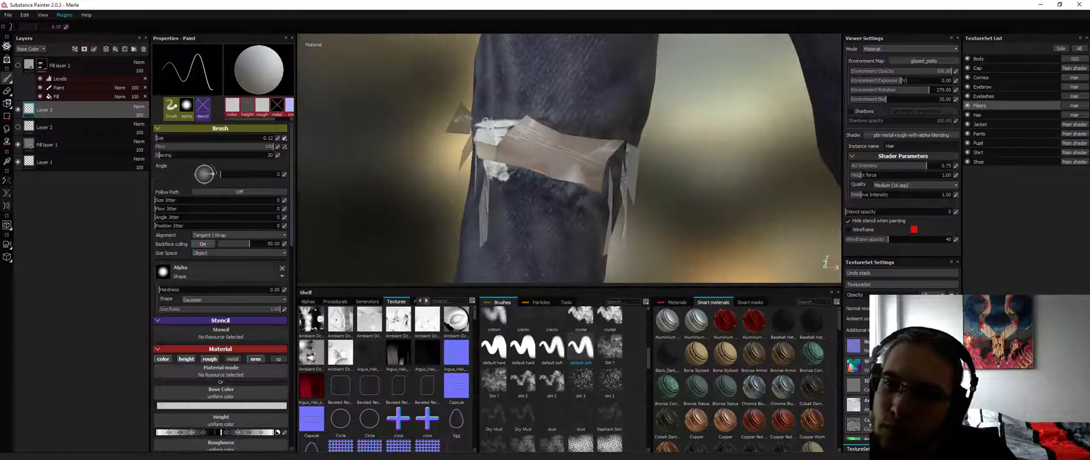
{"action": "key", "text": "alt+q"}
{"action": "key", "text": "alt+q"}
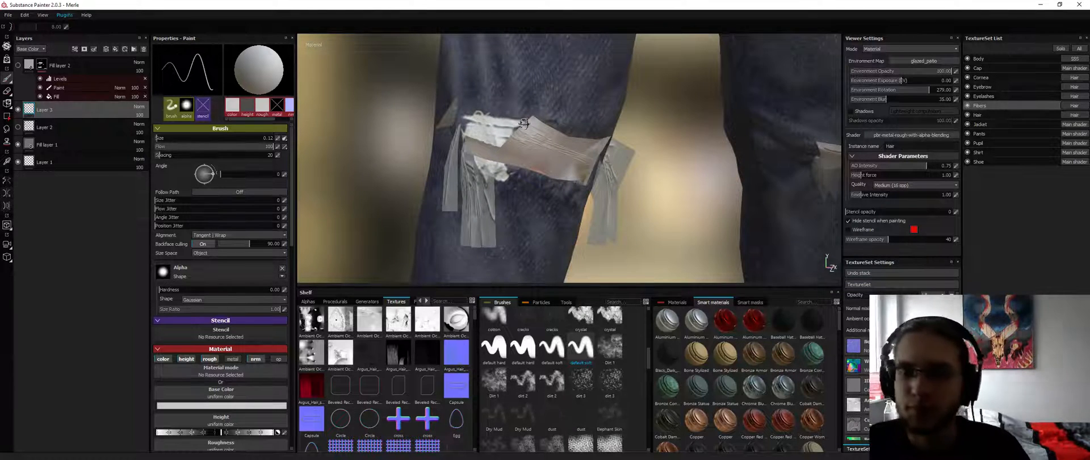
Continue painting thin threads across the knee tear, checking them with and without isolating the fibers
{"action": "left_click_drag", "start_coordinate": [572, 172], "coordinate": [536, 181], "text": "alt"}
{"action": "key", "text": "alt+q"}
{"action": "key", "text": "alt+q"}
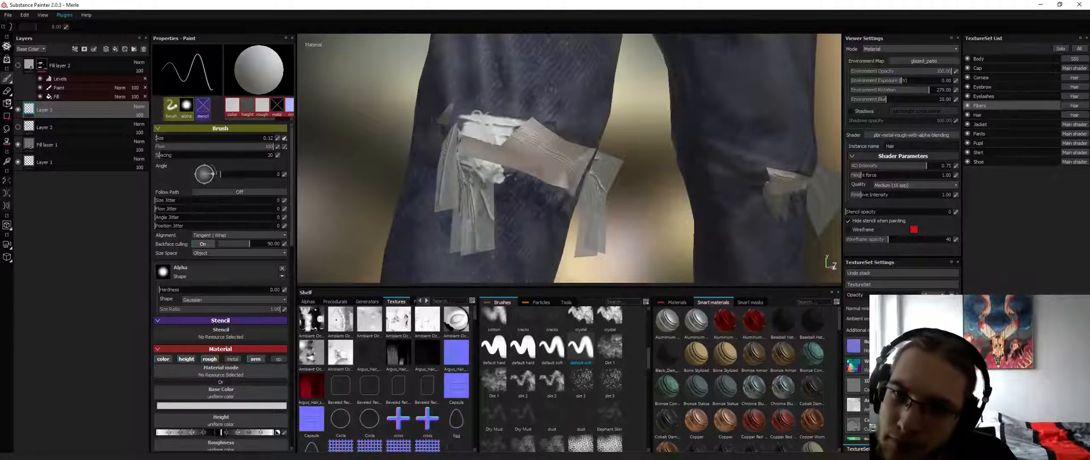
{"action": "key", "text": "alt+q"}
{"action": "key", "text": "alt+q"}
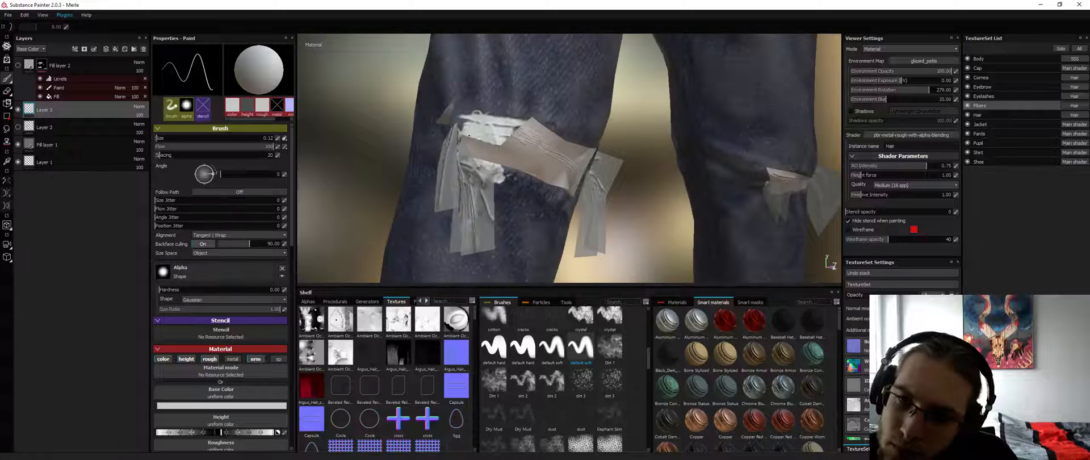
{"action": "left_click_drag", "start_coordinate": [479, 140], "coordinate": [492, 147], "text": "alt"}
Increase the brush size to 0.26 while toggling the isolated view of the fibers around the knee tear
{"action": "key", "text": "alt+q"}
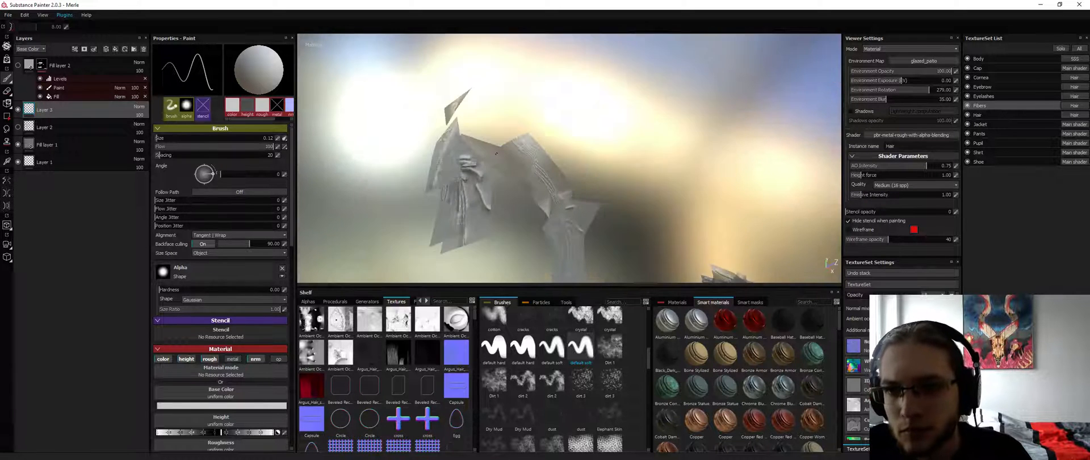
{"action": "key", "text": "alt+q"}
{"action": "key", "text": "alt+q"}
{"action": "key", "text": "alt+q"}
{"action": "key", "text": "alt+q"}
{"action": "key", "text": "alt+q"}
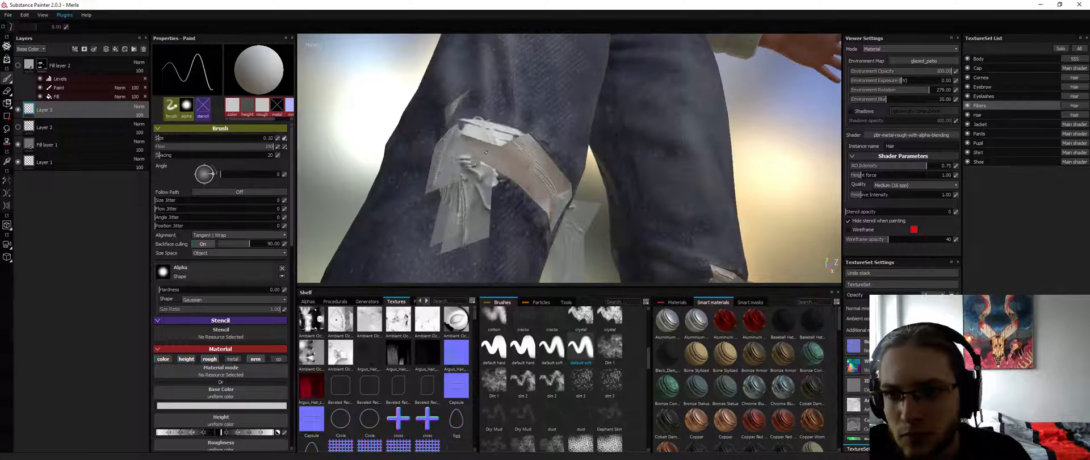
{"action": "key", "text": "alt+q"}
{"action": "key", "text": "alt+q"}
{"action": "key", "text": "alt+q"}
{"action": "key", "text": "alt+q"}
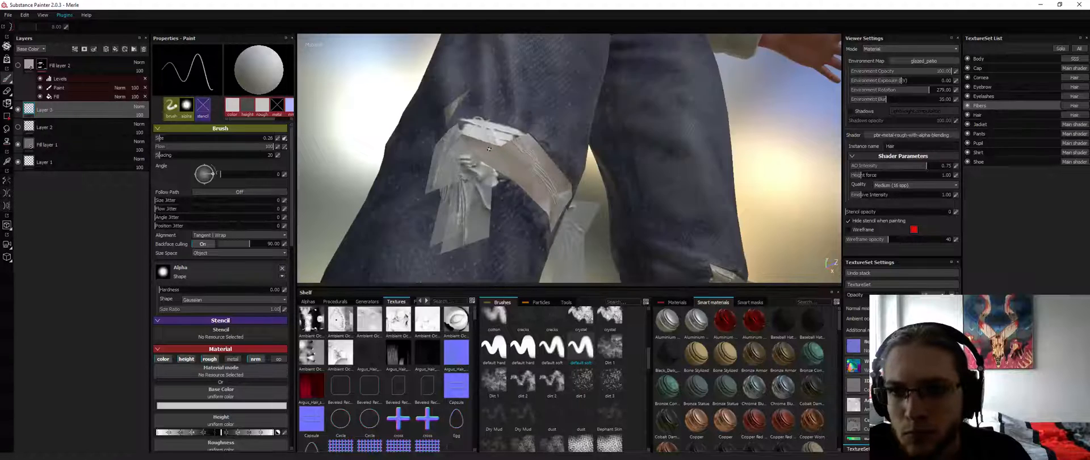
{"action": "key", "text": "alt+q"}
{"action": "key", "text": "alt+q"}
{"action": "key", "text": "alt+q"}
{"action": "key", "text": "alt+q"}
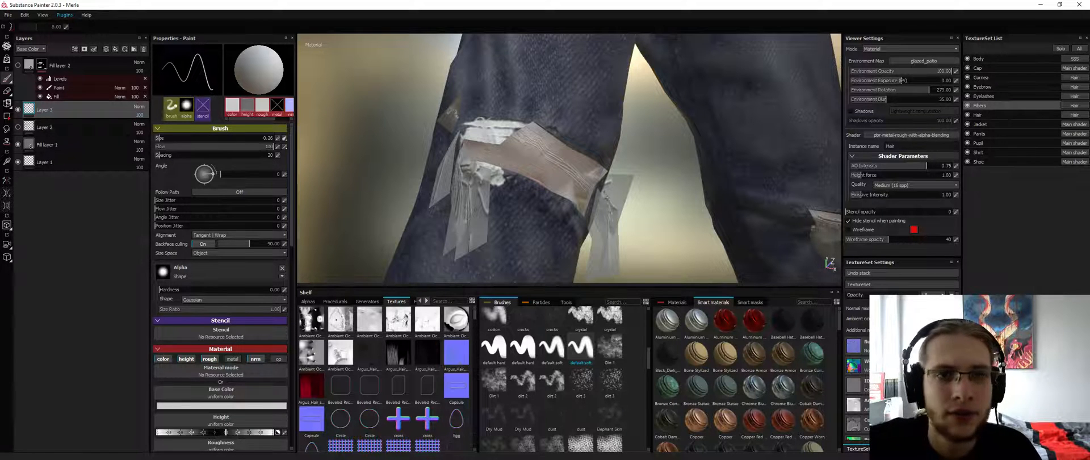
Switch the layer stack display to the Height channel, inspect the isolated fibers, and bring up the brush's material settings
{"action": "left_click", "coordinate": [33, 49]}
{"action": "left_click", "coordinate": [26, 62]}
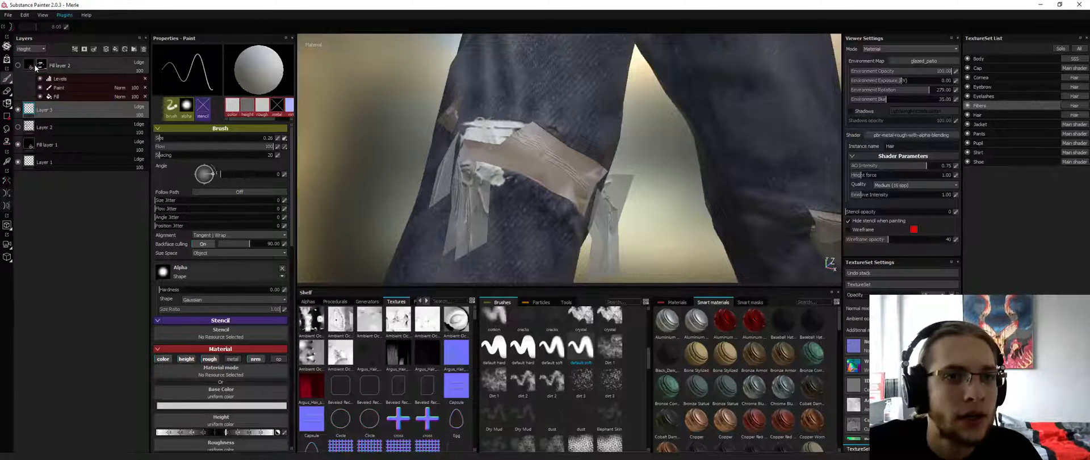
{"action": "key", "text": "alt+q"}
{"action": "key", "text": "alt+q"}
{"action": "key", "text": "alt+q"}
{"action": "key", "text": "alt+q"}
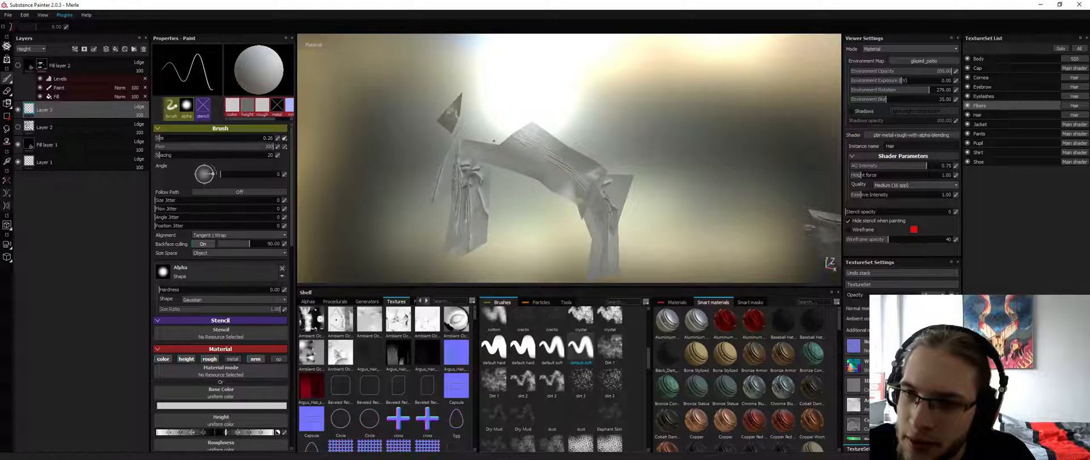
{"action": "key", "text": "alt+q"}
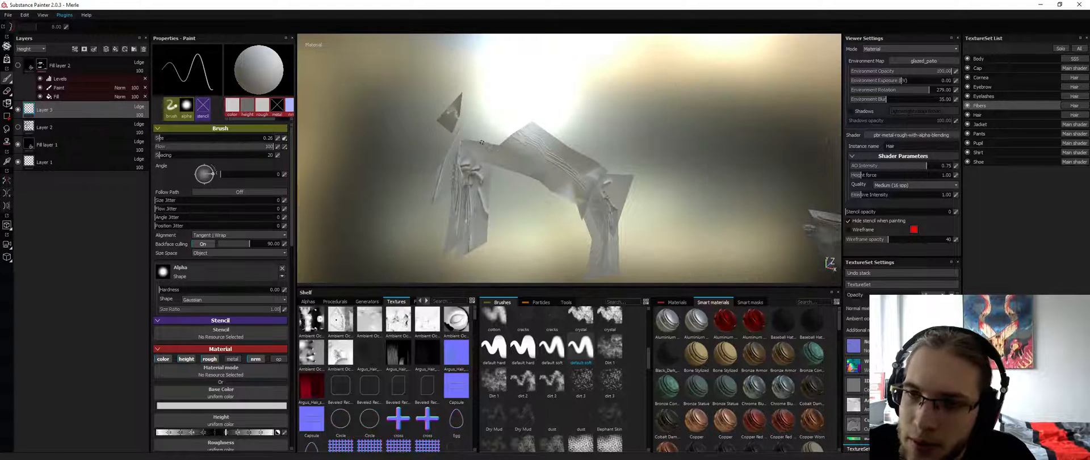
{"action": "key", "text": "alt+q"}
{"action": "key", "text": "alt+q"}
{"action": "key", "text": "alt+q"}
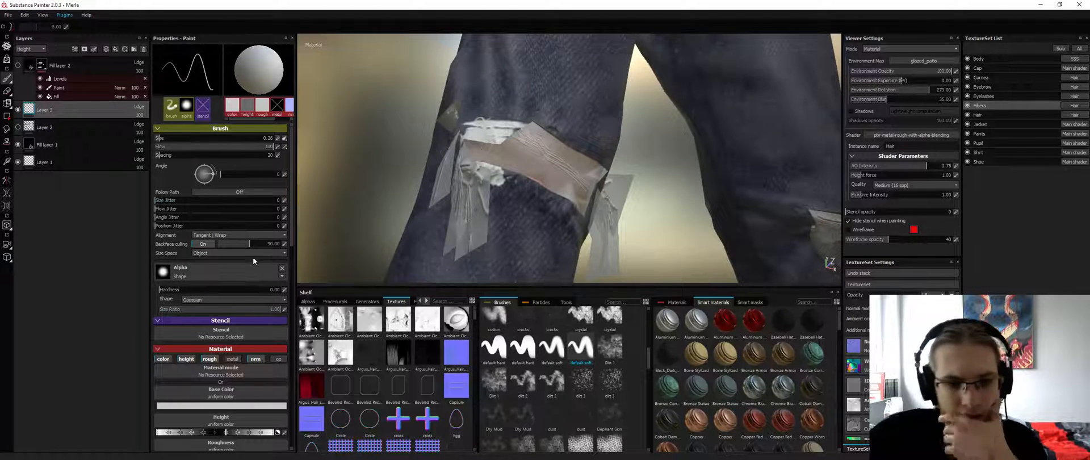
{"action": "left_click_drag", "start_coordinate": [292, 177], "coordinate": [284, 219]}
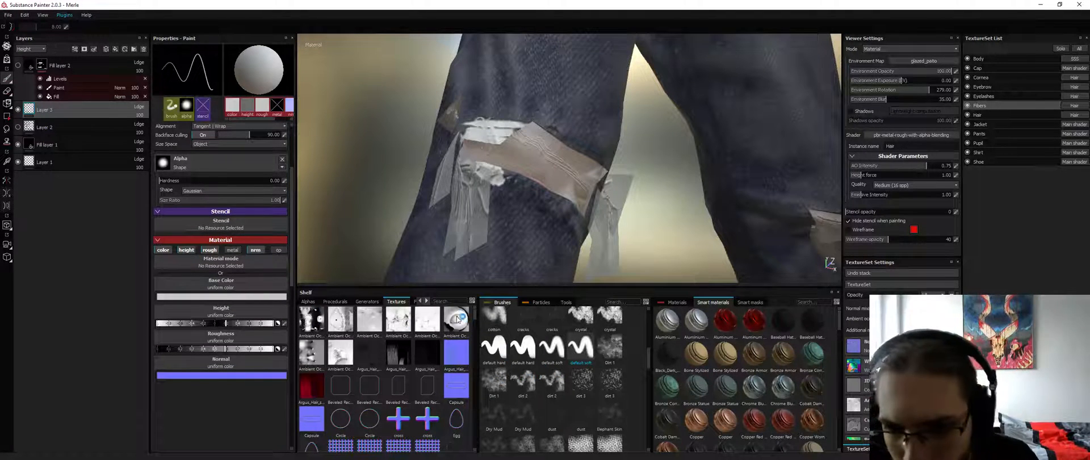
Assign the BnW Spots 2 procedural to the height channel of the brush material
{"action": "left_click", "coordinate": [305, 302]}
{"action": "left_click", "coordinate": [335, 302]}
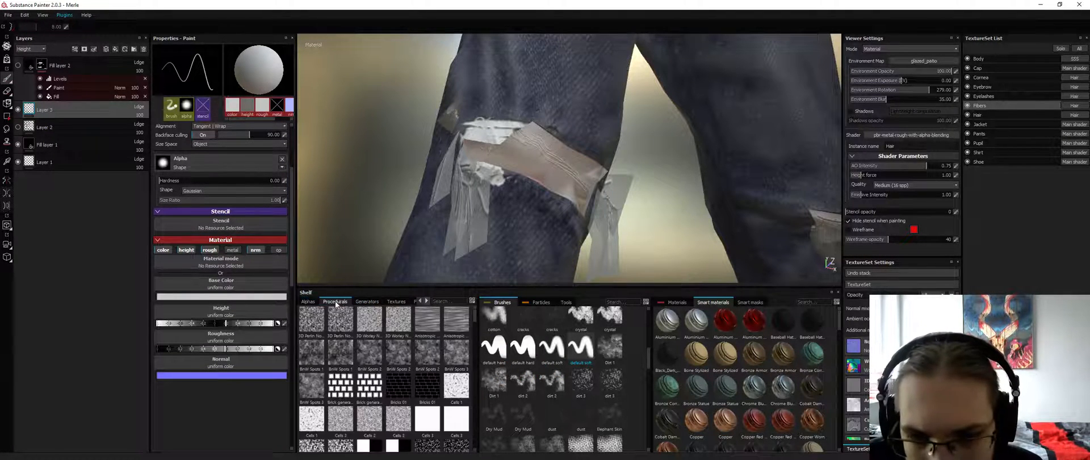
{"action": "left_click_drag", "start_coordinate": [404, 355], "coordinate": [256, 316]}
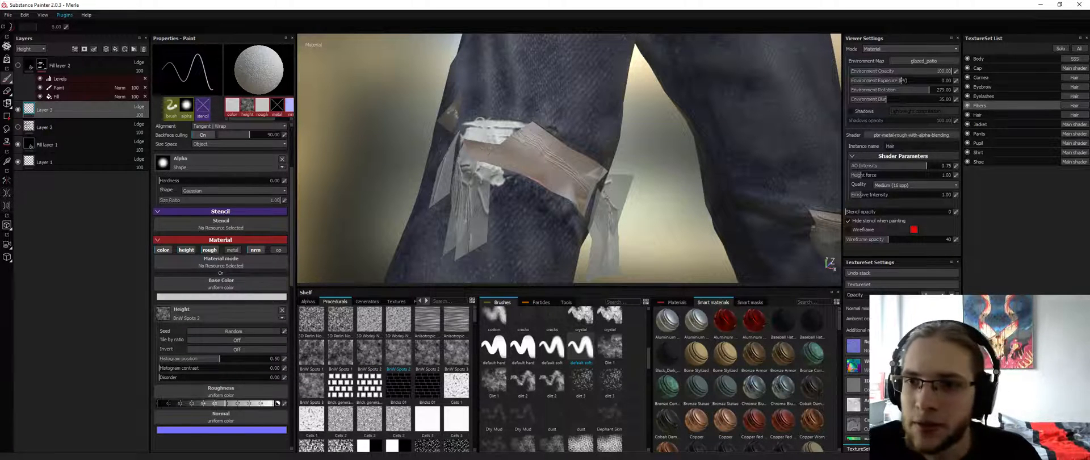
Check the fibers with and without isolation, then set the height procedural's histogram position to 0.65 and keep its contrast at 0
{"action": "left_click_drag", "start_coordinate": [489, 149], "coordinate": [502, 146], "text": "alt"}
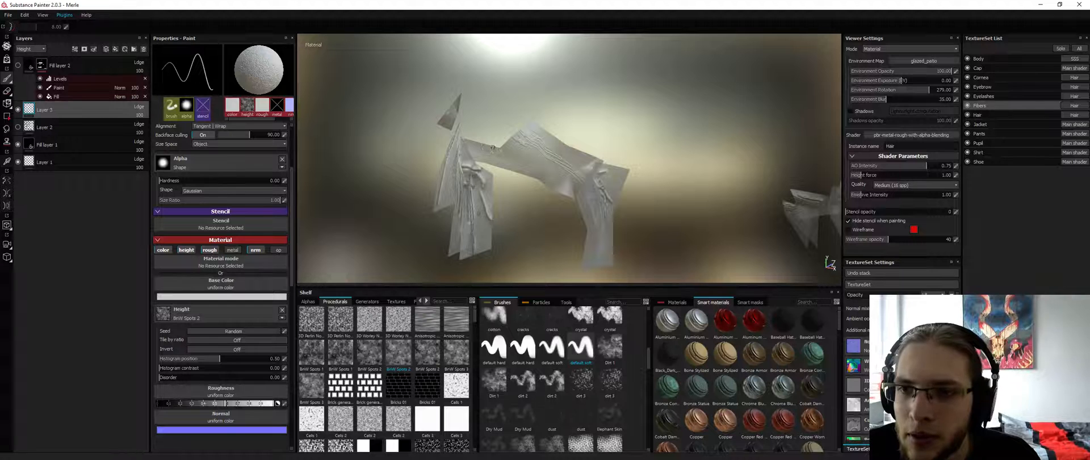
{"action": "key", "text": "alt+q"}
{"action": "mouse_move", "coordinate": [483, 152]}
{"action": "left_mouse_down", "text": "alt"}
{"action": "mouse_move", "coordinate": [432, 156]}
{"action": "mouse_move", "coordinate": [500, 154]}
{"action": "left_mouse_up", "text": "alt"}
{"action": "key", "text": "alt+q"}
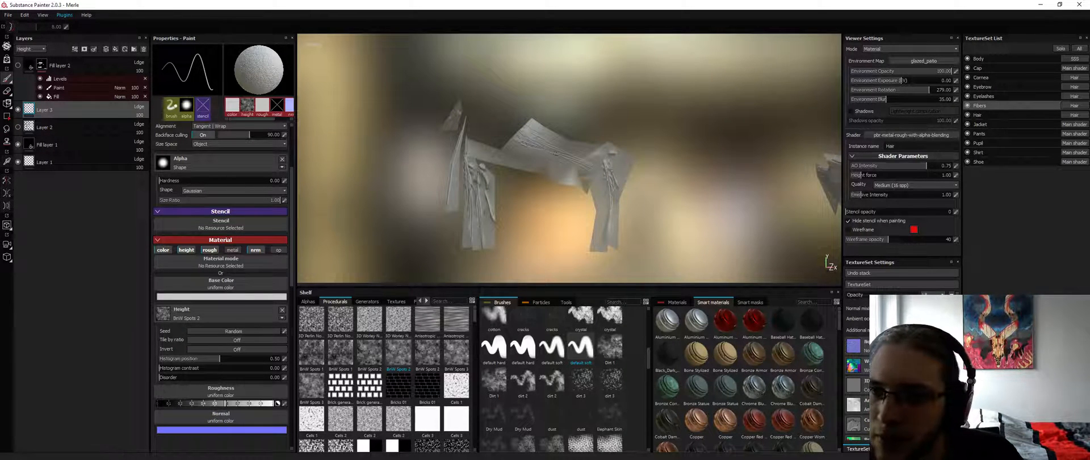
{"action": "key", "text": "alt+q"}
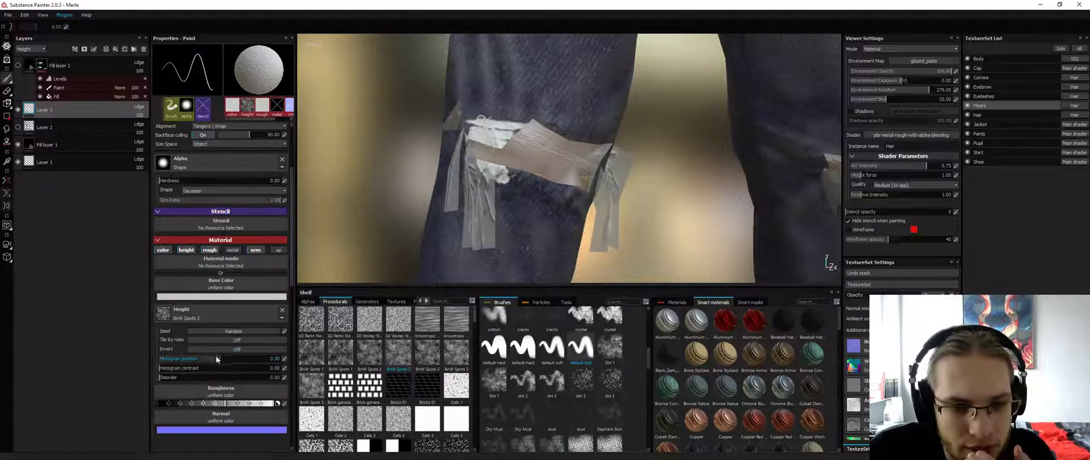
{"action": "left_click_drag", "start_coordinate": [219, 357], "coordinate": [244, 357]}
{"action": "left_click_drag", "start_coordinate": [172, 368], "coordinate": [149, 378]}
{"action": "mouse_move", "coordinate": [223, 357]}
{"action": "left_mouse_down"}
{"action": "mouse_move", "coordinate": [196, 359]}
{"action": "mouse_move", "coordinate": [248, 362]}
{"action": "mouse_move", "coordinate": [239, 363]}
{"action": "left_mouse_up"}
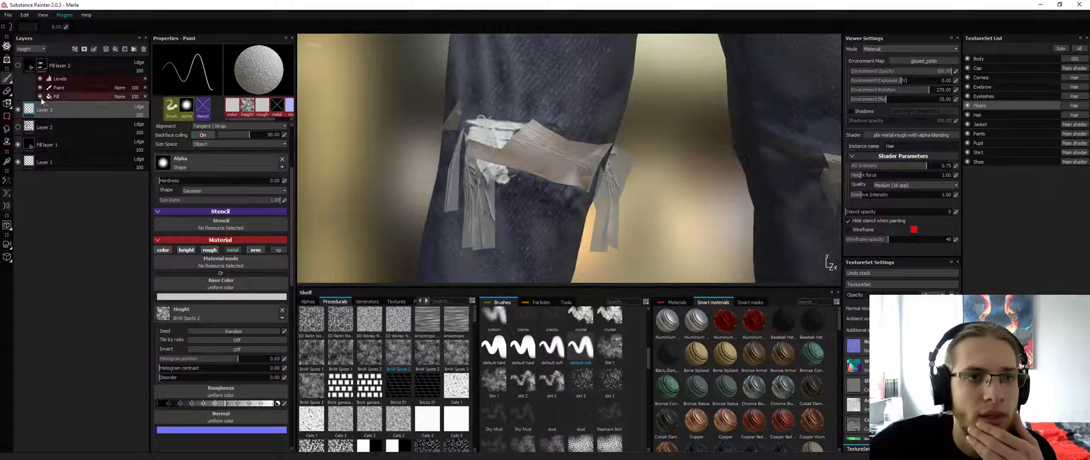
Add a Levels effect to Layer 3 and make it affect the Height channel
{"action": "right_click", "coordinate": [61, 110]}
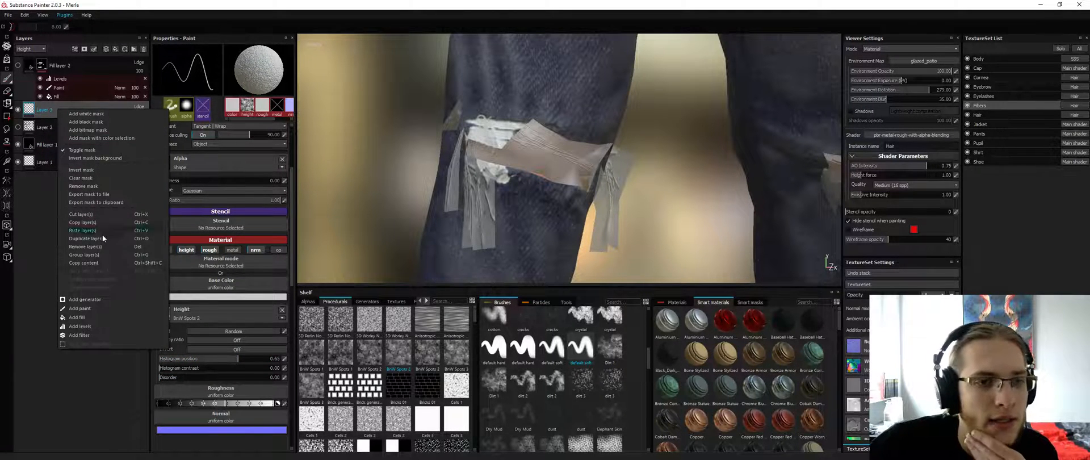
{"action": "left_click", "coordinate": [88, 326]}
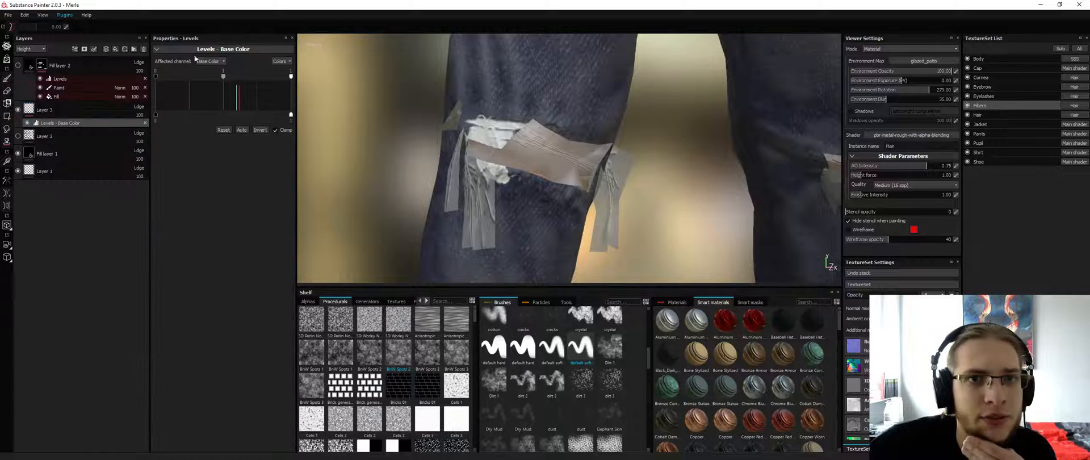
{"action": "left_click", "coordinate": [209, 61]}
{"action": "left_click", "coordinate": [203, 73]}
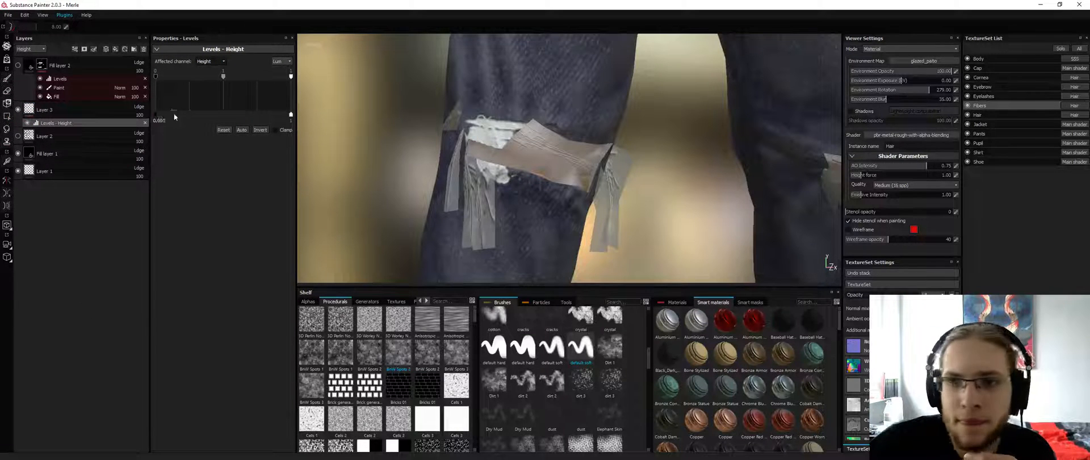
Narrow the Height levels output range to 0.211 through about 0.69 and lower the input white point to 0.544
{"action": "mouse_move", "coordinate": [183, 114]}
{"action": "left_mouse_down"}
{"action": "mouse_move", "coordinate": [216, 117]}
{"action": "mouse_move", "coordinate": [191, 124]}
{"action": "left_mouse_up"}
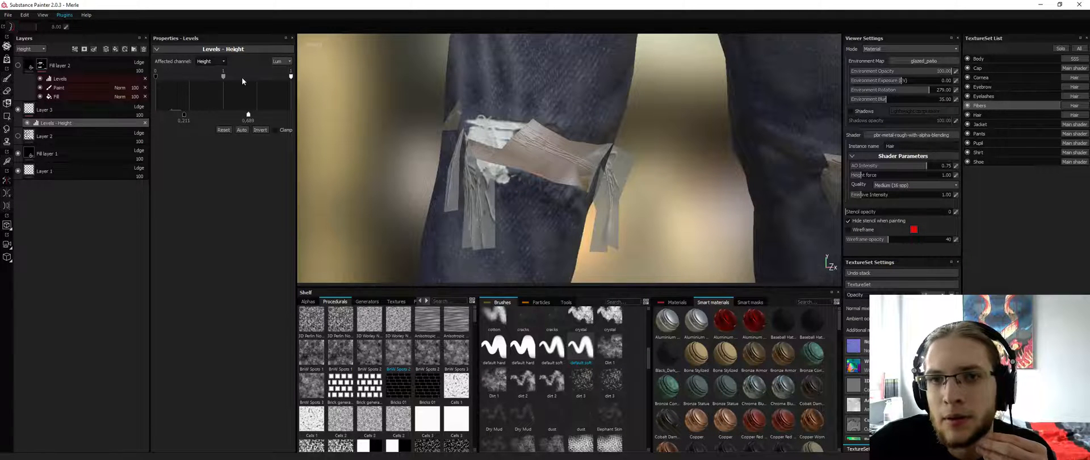
{"action": "left_click_drag", "start_coordinate": [291, 77], "coordinate": [254, 77]}
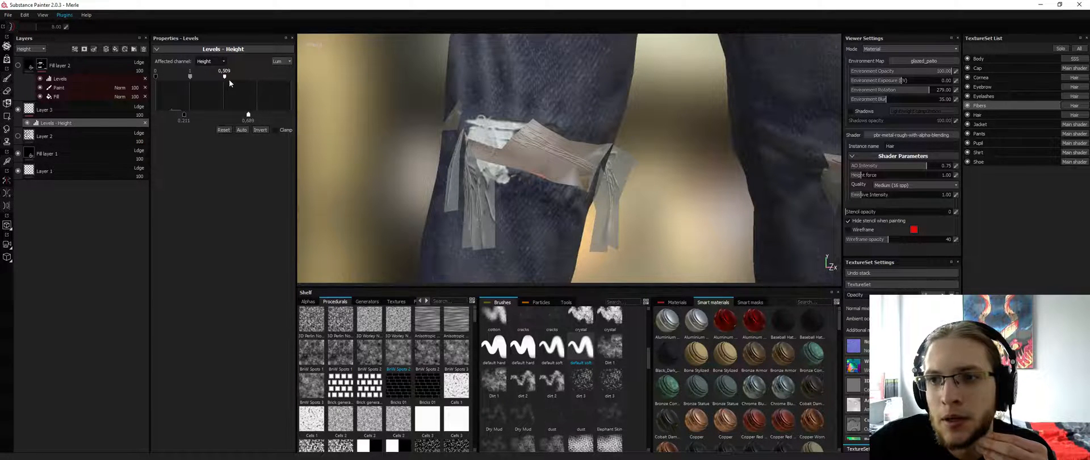
{"action": "left_click_drag", "start_coordinate": [536, 149], "coordinate": [485, 162], "text": "alt"}
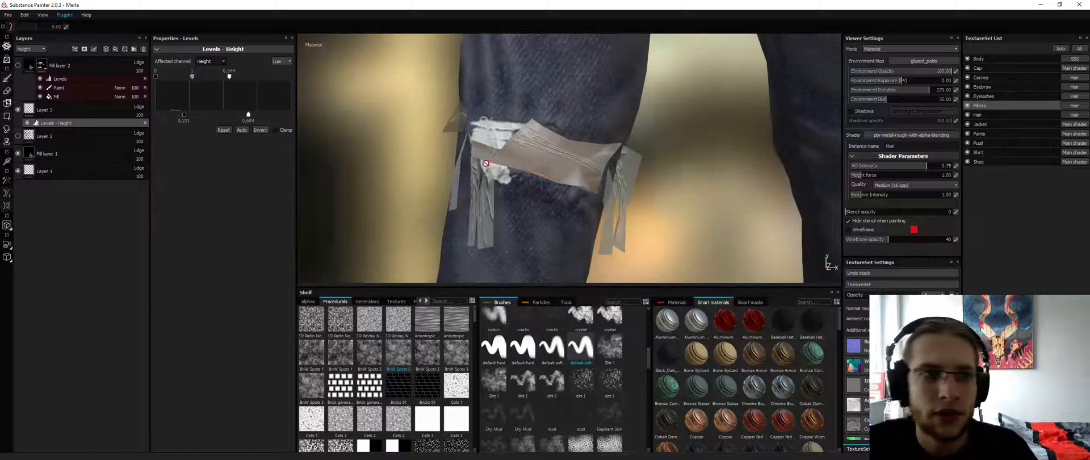
Return to painting on Layer 3 and examine the knee fibers' height from several angles, with and without isolation
{"action": "left_click", "coordinate": [119, 114]}
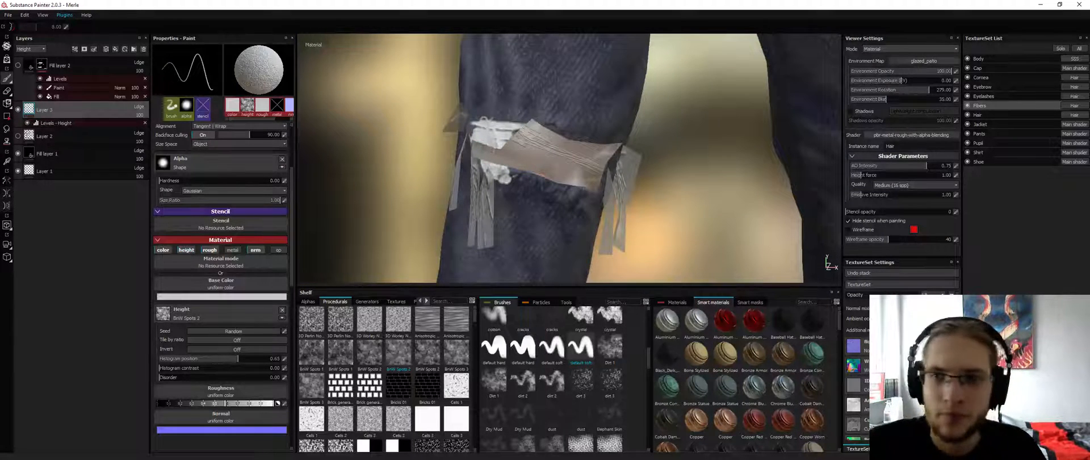
{"action": "key", "text": "alt+q"}
{"action": "key", "text": "alt+q"}
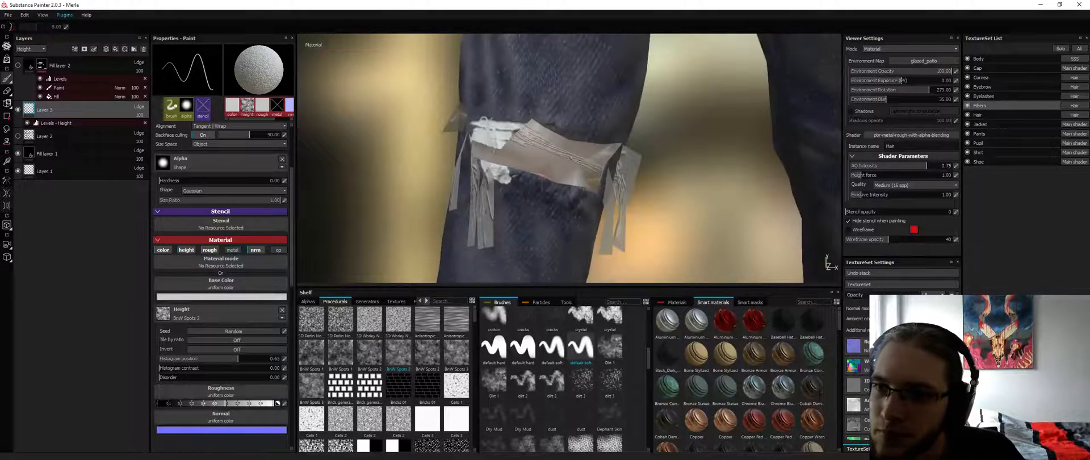
{"action": "left_click_drag", "start_coordinate": [563, 161], "coordinate": [520, 137], "text": "alt"}
{"action": "key", "text": "alt+q"}
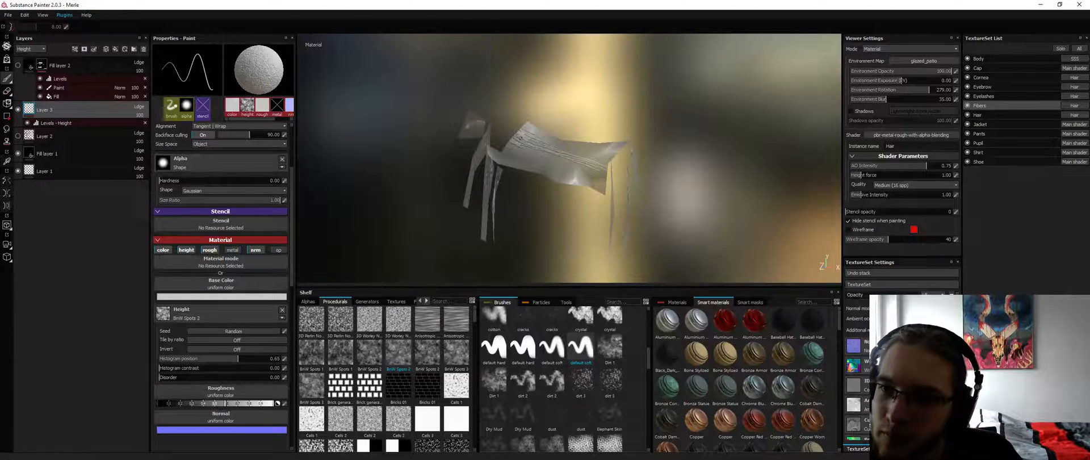
{"action": "key", "text": "alt+q"}
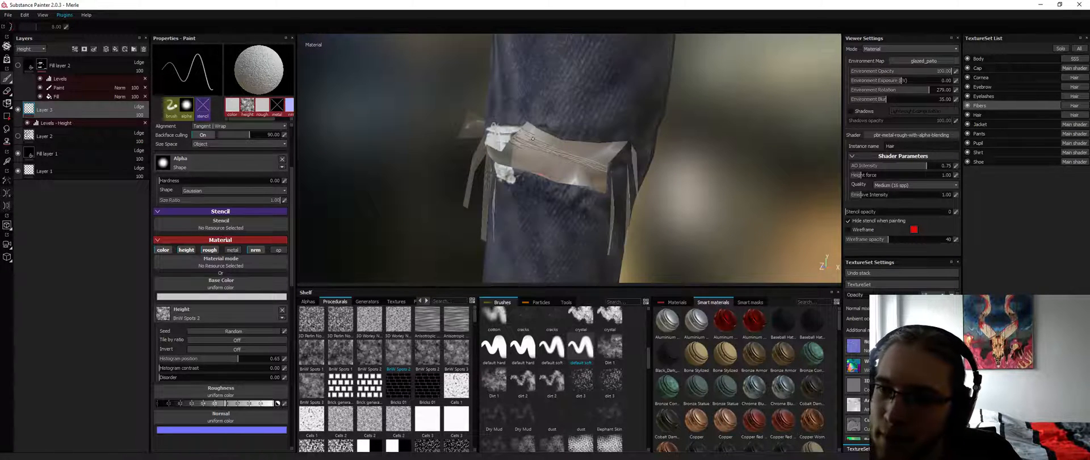
{"action": "key", "text": "alt+q"}
{"action": "key", "text": "alt+q"}
{"action": "left_click_drag", "start_coordinate": [578, 157], "coordinate": [636, 160], "text": "alt"}
Raise the midtone of Layer 3's Height levels to about 7.65
{"action": "left_click", "coordinate": [79, 123]}
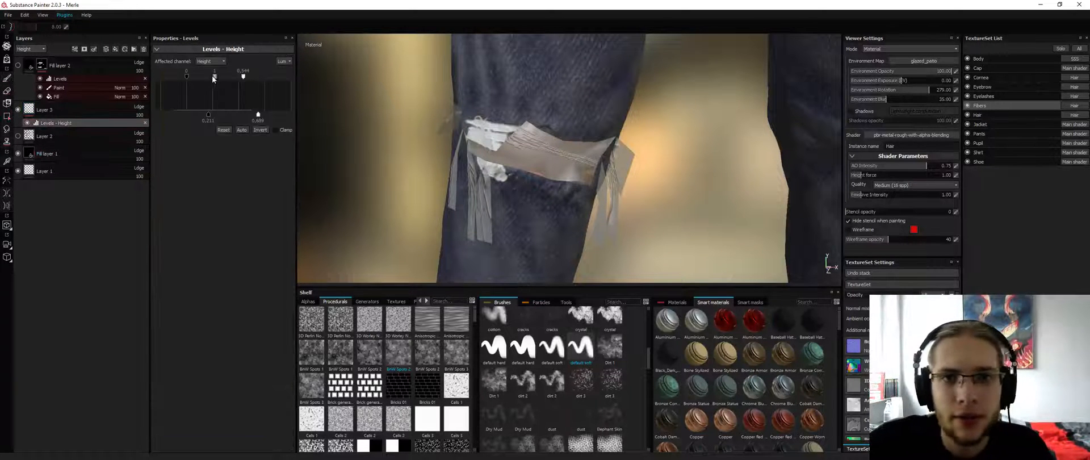
{"action": "mouse_move", "coordinate": [234, 81]}
{"action": "left_mouse_down"}
{"action": "mouse_move", "coordinate": [210, 85]}
{"action": "mouse_move", "coordinate": [239, 87]}
{"action": "mouse_move", "coordinate": [228, 86]}
{"action": "left_mouse_up"}
{"action": "left_click_drag", "start_coordinate": [386, 125], "coordinate": [409, 142], "text": "alt"}
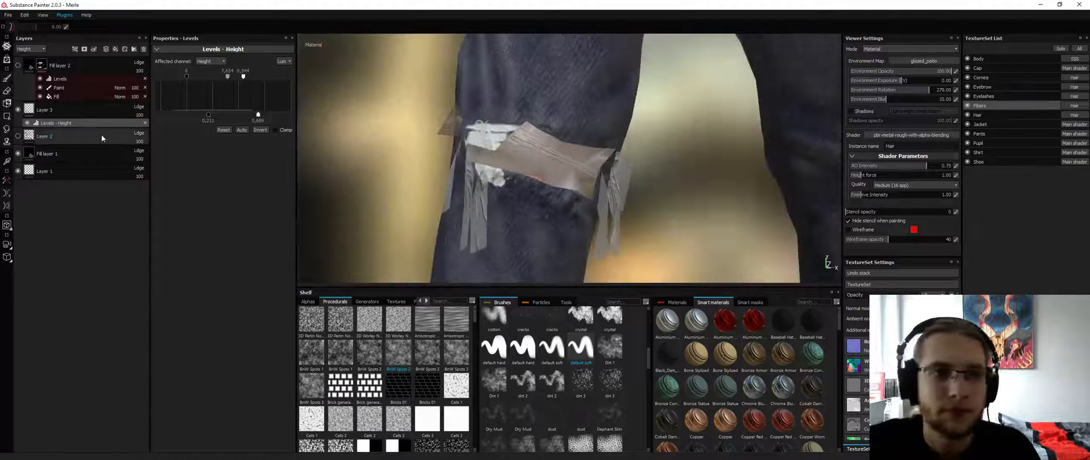
Reselect Layer 3 for painting and compare the adjusted thread relief around the knee in isolated and full views
{"action": "key", "text": "1"}
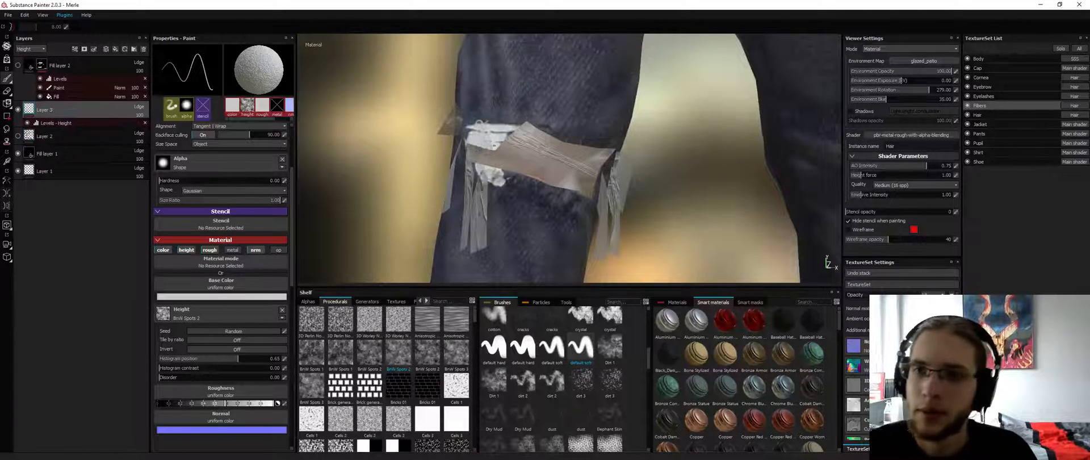
{"action": "left_click_drag", "start_coordinate": [494, 146], "coordinate": [507, 143], "text": "alt"}
{"action": "key", "text": "alt+q"}
{"action": "key", "text": "alt+q"}
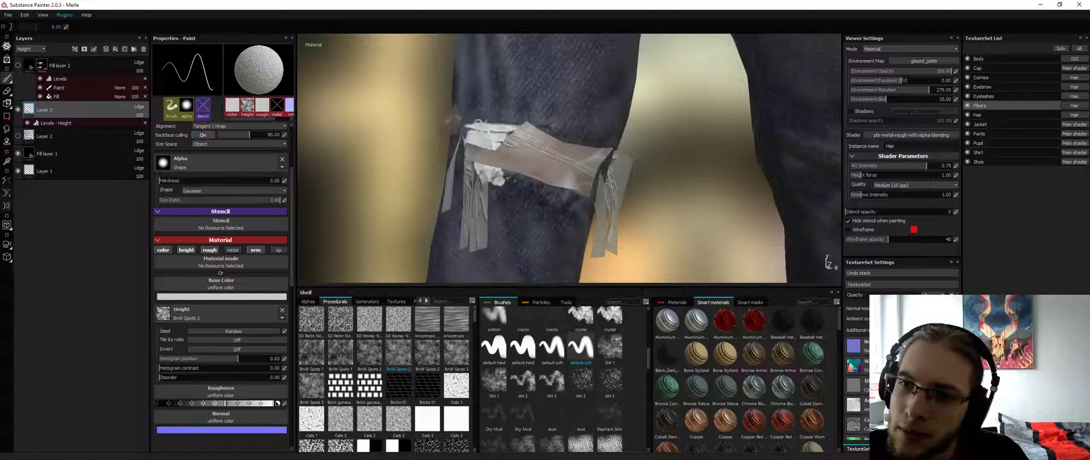
{"action": "key", "text": "alt+q"}
{"action": "key", "text": "alt+q"}
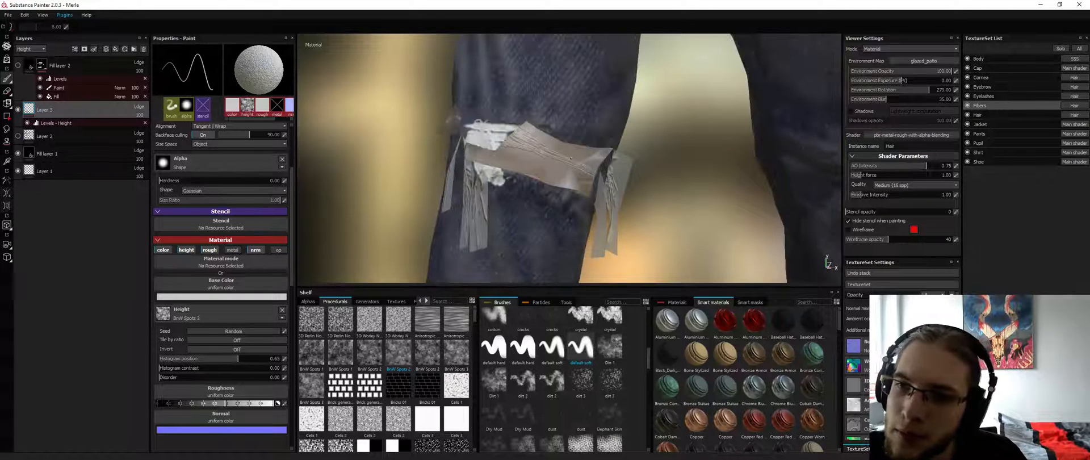
{"action": "left_click_drag", "start_coordinate": [511, 139], "coordinate": [522, 138], "text": "alt"}
{"action": "key", "text": "alt+q"}
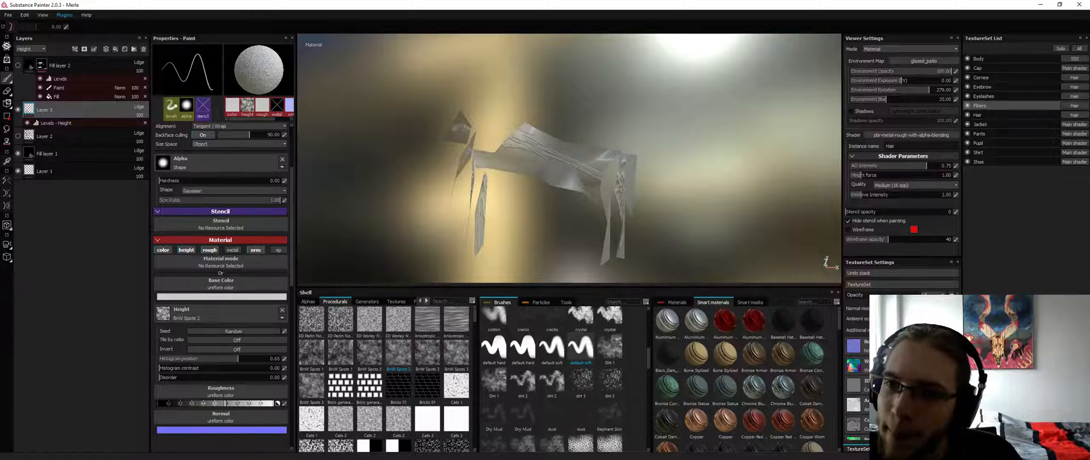
{"action": "key", "text": "alt+q"}
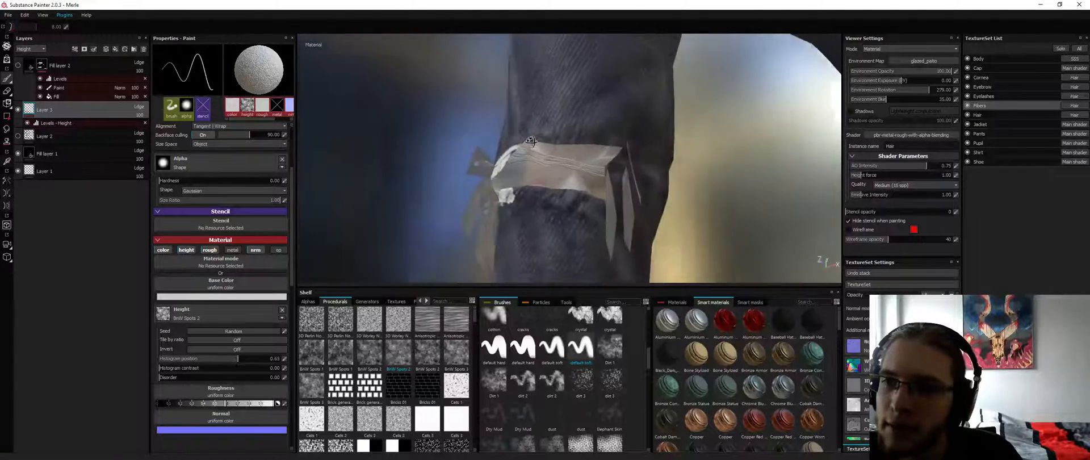
{"action": "left_click_drag", "start_coordinate": [589, 166], "coordinate": [554, 160], "text": "alt"}
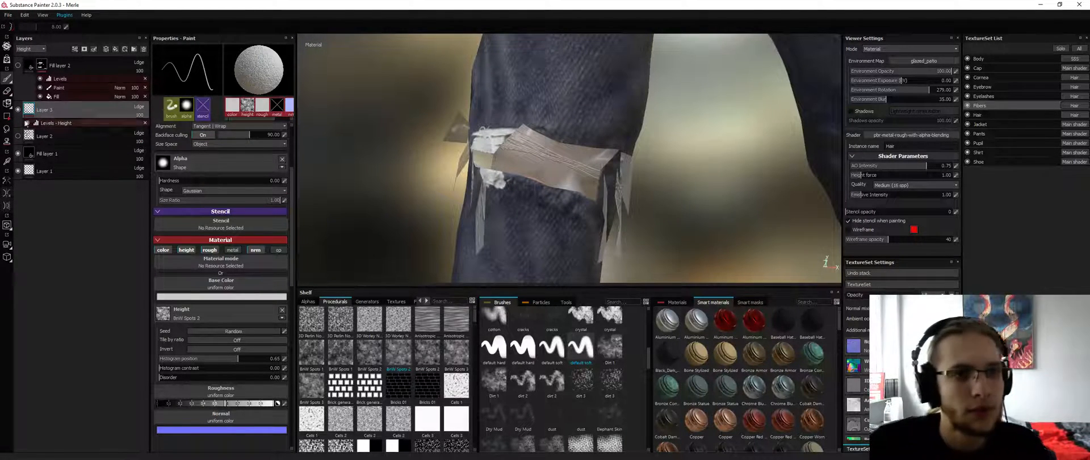
Enable the opacity channel in Layer 3's brush material and lower the visible Fill layer 1's opacity to zero
{"action": "left_click", "coordinate": [18, 153]}
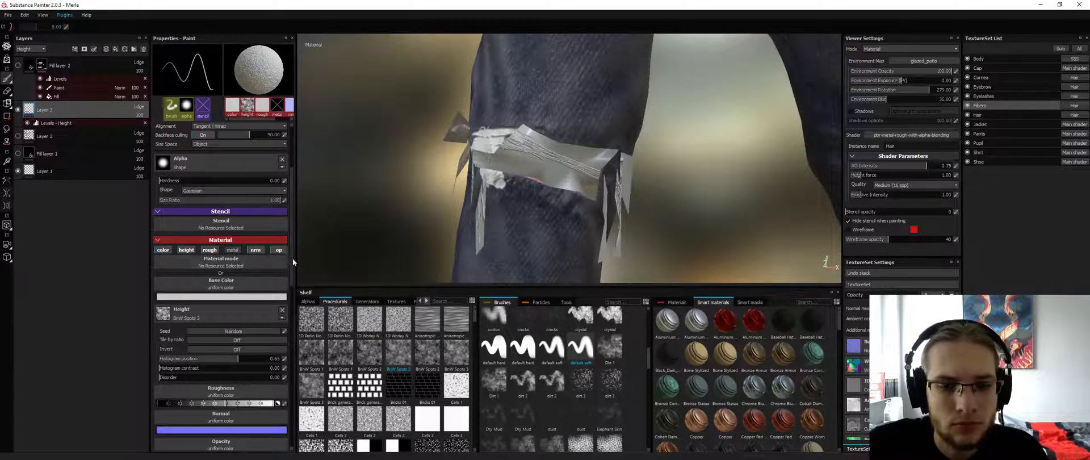
{"action": "left_click_drag", "start_coordinate": [292, 250], "coordinate": [286, 294]}
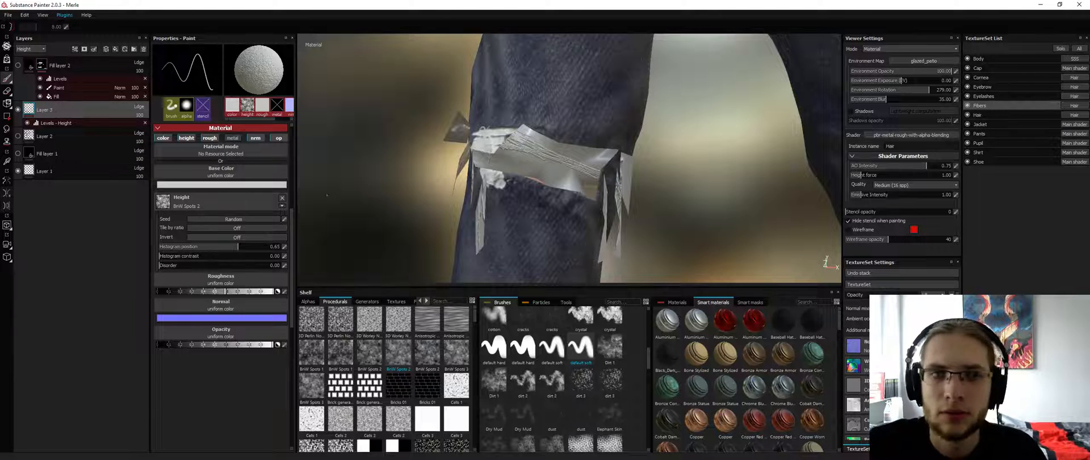
{"action": "left_click", "coordinate": [31, 158]}
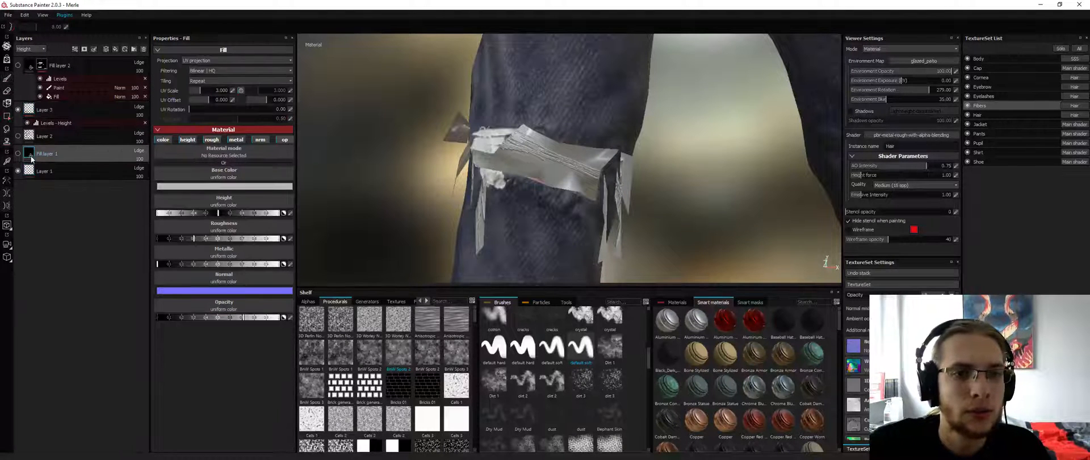
{"action": "left_click", "coordinate": [18, 153]}
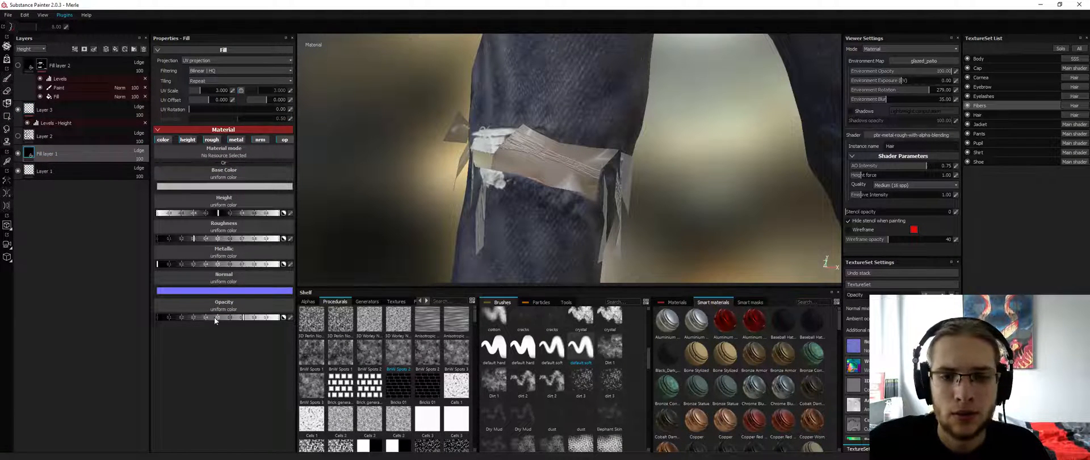
{"action": "left_click_drag", "start_coordinate": [215, 318], "coordinate": [134, 320]}
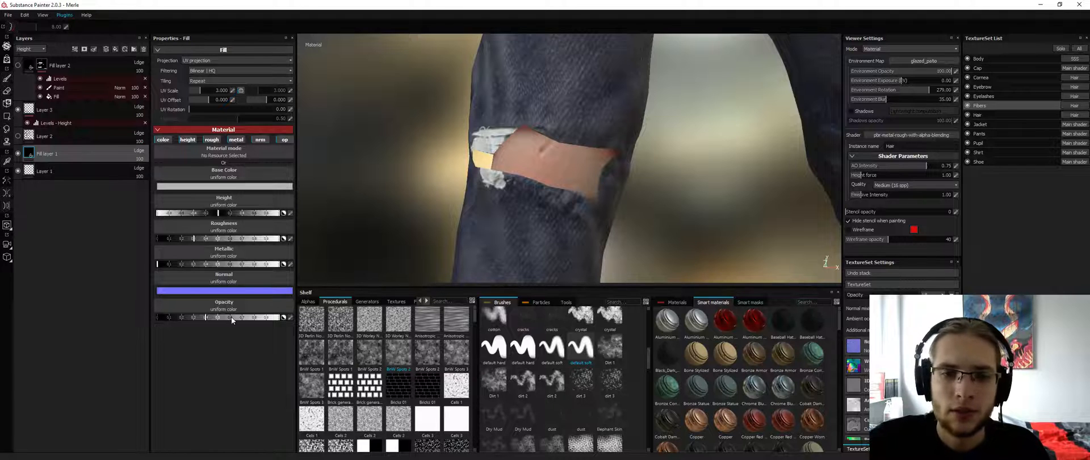
{"action": "left_click_drag", "start_coordinate": [230, 317], "coordinate": [128, 322]}
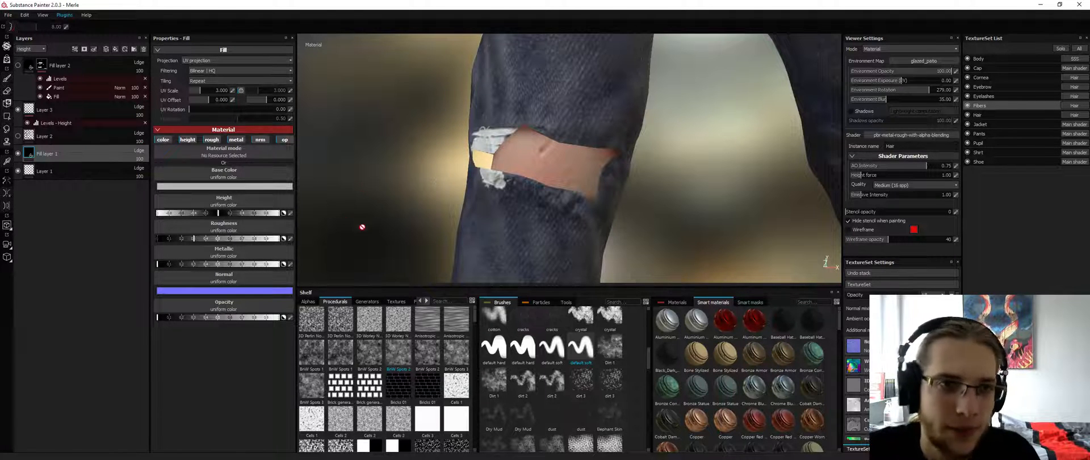
Paint thin diagonal fiber strands on Layer 3 across the torn knee opening
{"action": "left_click", "coordinate": [98, 134]}
{"action": "left_click", "coordinate": [81, 110]}
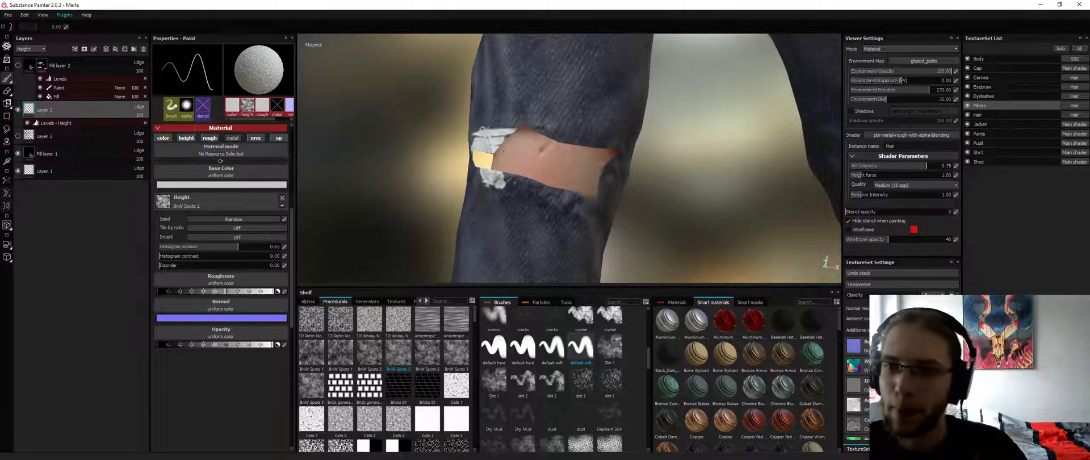
{"action": "mouse_move", "coordinate": [511, 148]}
{"action": "left_mouse_down"}
{"action": "mouse_move", "coordinate": [521, 151]}
{"action": "mouse_move", "coordinate": [507, 139]}
{"action": "left_mouse_up"}
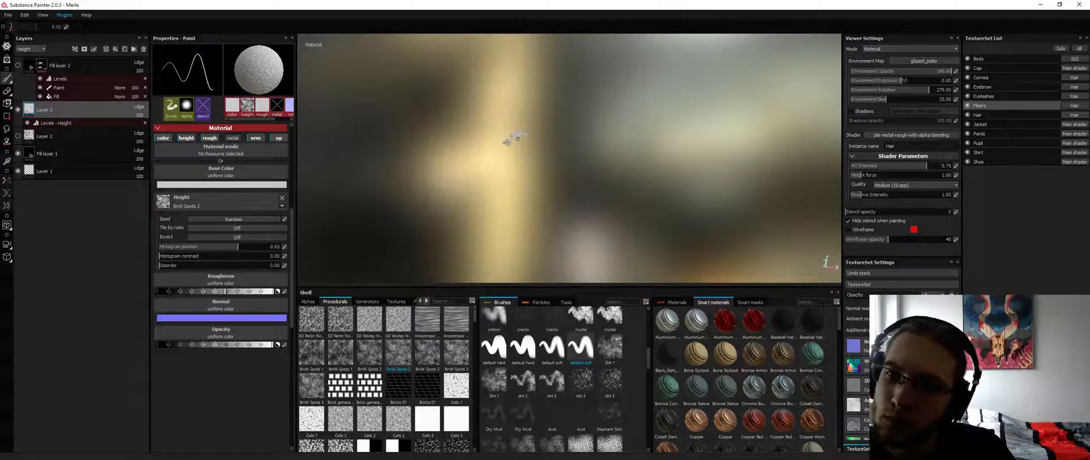
{"action": "left_click_drag", "start_coordinate": [531, 147], "coordinate": [597, 177]}
{"action": "left_click_drag", "start_coordinate": [529, 150], "coordinate": [596, 176]}
{"action": "mouse_move", "coordinate": [532, 152]}
{"action": "left_mouse_down"}
{"action": "mouse_move", "coordinate": [516, 146]}
{"action": "mouse_move", "coordinate": [572, 170]}
{"action": "left_mouse_up"}
{"action": "left_click_drag", "start_coordinate": [511, 143], "coordinate": [581, 177]}
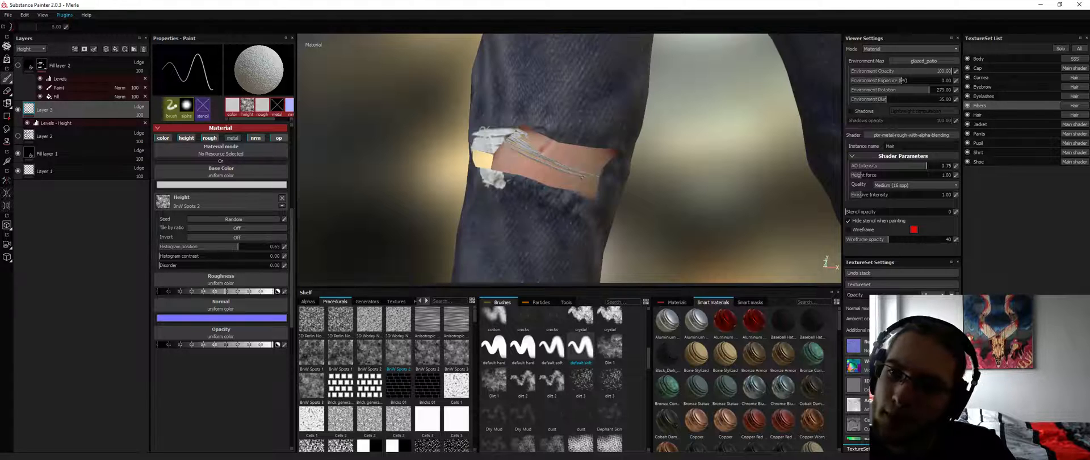
{"action": "left_click_drag", "start_coordinate": [498, 144], "coordinate": [587, 178]}
{"action": "left_click_drag", "start_coordinate": [505, 147], "coordinate": [573, 158]}
Raise Fill layer 1's opacity to a partial level so the fiber planes show faintly around the knee
{"action": "right_click_drag", "start_coordinate": [574, 158], "coordinate": [545, 160], "text": "alt"}
{"action": "mouse_move", "coordinate": [556, 160]}
{"action": "left_mouse_down", "text": "alt"}
{"action": "mouse_move", "coordinate": [616, 162]}
{"action": "mouse_move", "coordinate": [570, 161]}
{"action": "left_mouse_up", "text": "alt"}
{"action": "right_click_drag", "start_coordinate": [571, 162], "coordinate": [599, 163], "text": "alt"}
{"action": "left_click_drag", "start_coordinate": [573, 162], "coordinate": [545, 161], "text": "alt"}
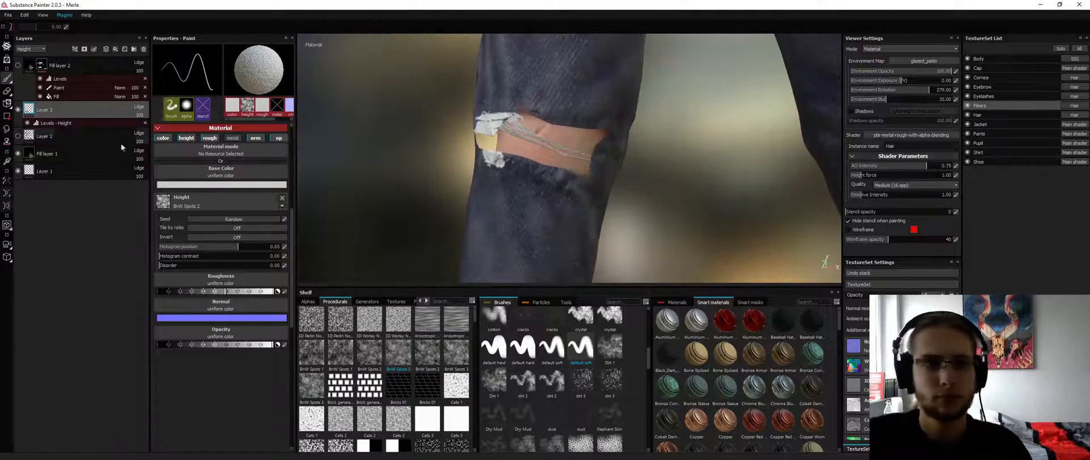
{"action": "left_click", "coordinate": [56, 153]}
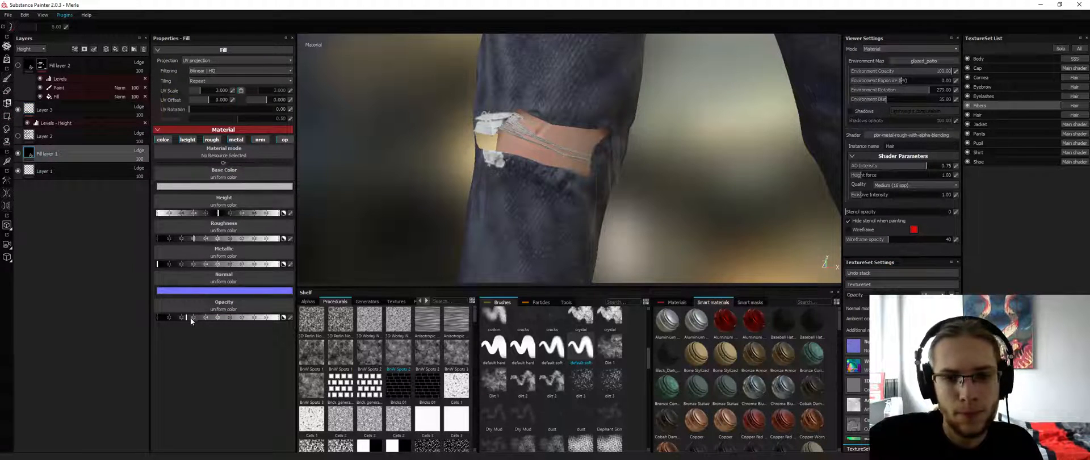
{"action": "left_click_drag", "start_coordinate": [191, 316], "coordinate": [211, 317]}
Paint short crossing fiber strands on Layer 3 over the fiber planes at the side of the knee
{"action": "left_click_drag", "start_coordinate": [533, 173], "coordinate": [676, 159], "text": "alt"}
{"action": "left_click", "coordinate": [452, 135]}
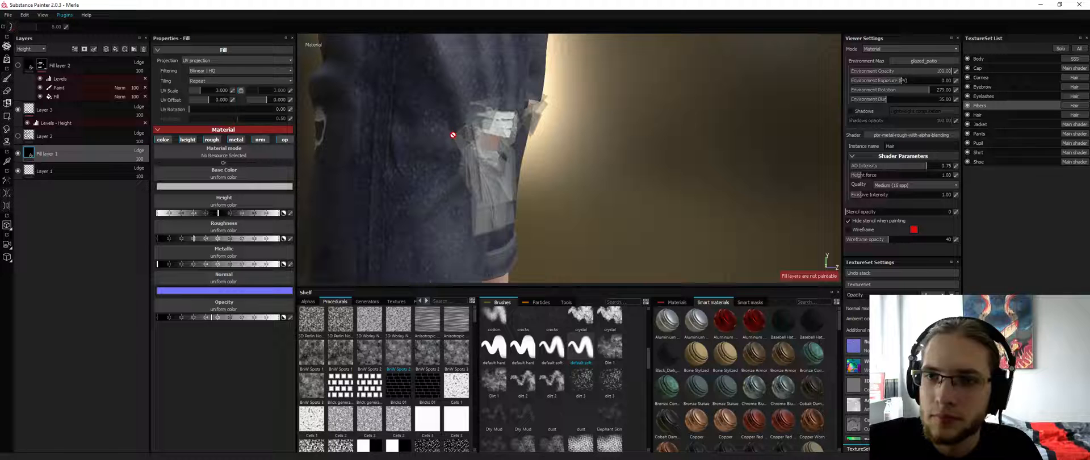
{"action": "left_click", "coordinate": [37, 116]}
{"action": "left_click_drag", "start_coordinate": [469, 143], "coordinate": [461, 137]}
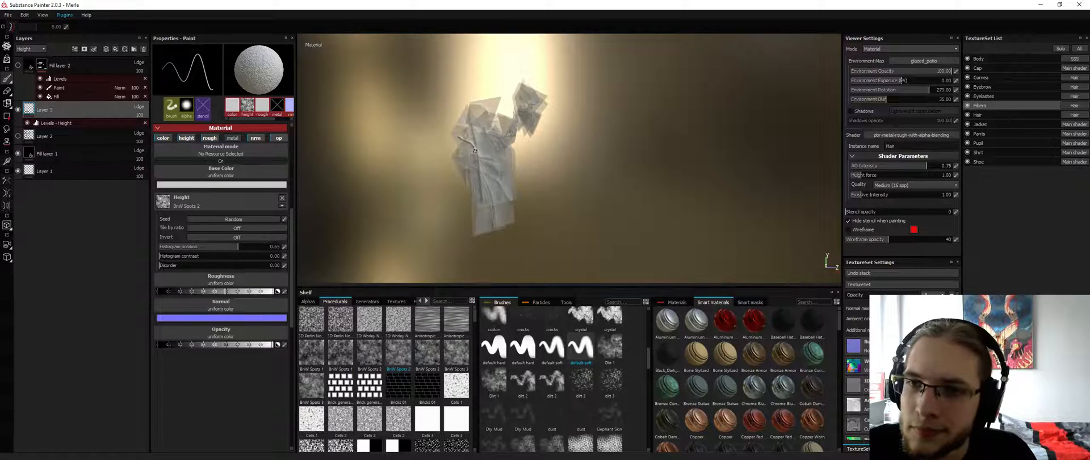
{"action": "left_click_drag", "start_coordinate": [477, 172], "coordinate": [479, 175]}
{"action": "left_click_drag", "start_coordinate": [479, 176], "coordinate": [509, 167], "text": "alt"}
{"action": "left_click_drag", "start_coordinate": [467, 118], "coordinate": [471, 130]}
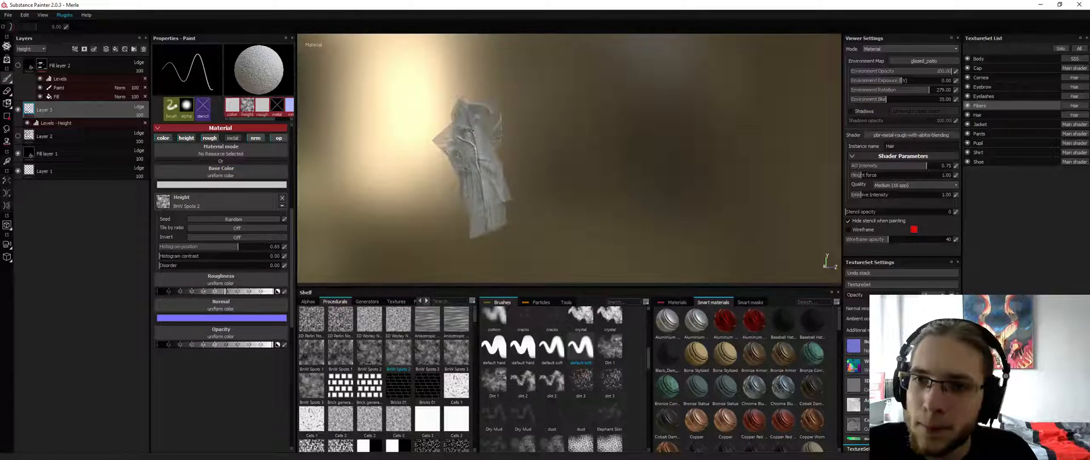
{"action": "mouse_move", "coordinate": [478, 193]}
{"action": "left_mouse_down"}
{"action": "mouse_move", "coordinate": [457, 138]}
{"action": "mouse_move", "coordinate": [466, 132]}
{"action": "left_mouse_up"}
{"action": "left_click_drag", "start_coordinate": [457, 135], "coordinate": [467, 138]}
{"action": "mouse_move", "coordinate": [457, 134]}
{"action": "left_mouse_down"}
{"action": "mouse_move", "coordinate": [482, 143]}
{"action": "mouse_move", "coordinate": [470, 164]}
{"action": "mouse_move", "coordinate": [466, 139]}
{"action": "left_mouse_up"}
{"action": "mouse_move", "coordinate": [483, 149]}
{"action": "left_mouse_down", "text": "alt"}
{"action": "mouse_move", "coordinate": [511, 137]}
{"action": "mouse_move", "coordinate": [467, 141]}
{"action": "left_mouse_up", "text": "alt"}
{"action": "left_click_drag", "start_coordinate": [455, 137], "coordinate": [466, 141]}
{"action": "mouse_move", "coordinate": [456, 135]}
{"action": "left_mouse_down"}
{"action": "mouse_move", "coordinate": [466, 139]}
{"action": "mouse_move", "coordinate": [468, 124]}
{"action": "left_mouse_up"}
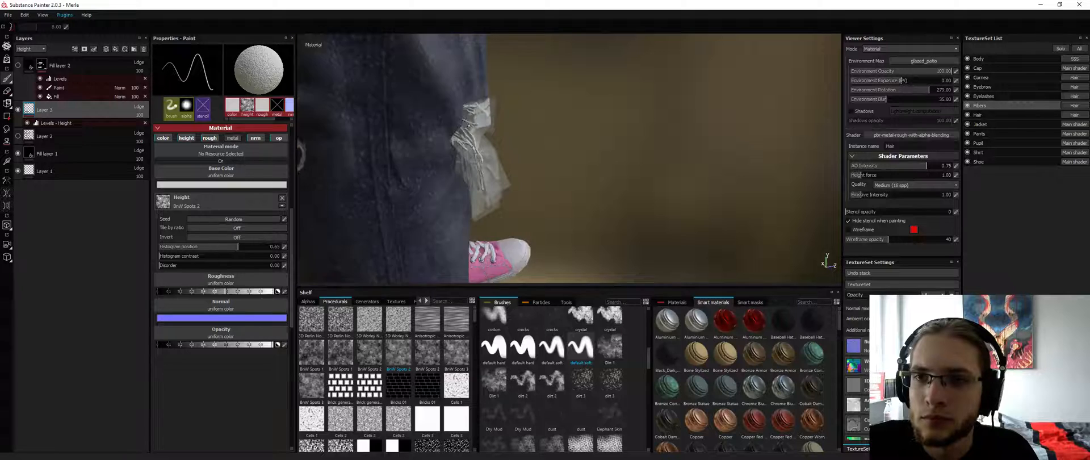
Paint long hanging fiber strands down the side planes and curling threads at the edge of the tear
{"action": "mouse_move", "coordinate": [511, 145]}
{"action": "left_mouse_down", "text": "alt"}
{"action": "mouse_move", "coordinate": [375, 139]}
{"action": "mouse_move", "coordinate": [510, 116]}
{"action": "mouse_move", "coordinate": [491, 122]}
{"action": "left_mouse_up", "text": "alt"}
{"action": "mouse_move", "coordinate": [504, 120]}
{"action": "left_mouse_down"}
{"action": "mouse_move", "coordinate": [471, 140]}
{"action": "mouse_move", "coordinate": [420, 142]}
{"action": "left_mouse_up"}
{"action": "left_click_drag", "start_coordinate": [496, 131], "coordinate": [504, 198]}
{"action": "mouse_move", "coordinate": [495, 170]}
{"action": "left_mouse_down"}
{"action": "mouse_move", "coordinate": [501, 204]}
{"action": "mouse_move", "coordinate": [542, 196]}
{"action": "mouse_move", "coordinate": [506, 212]}
{"action": "left_mouse_up"}
{"action": "mouse_move", "coordinate": [483, 151]}
{"action": "left_mouse_down"}
{"action": "mouse_move", "coordinate": [489, 166]}
{"action": "mouse_move", "coordinate": [579, 154]}
{"action": "left_mouse_up"}
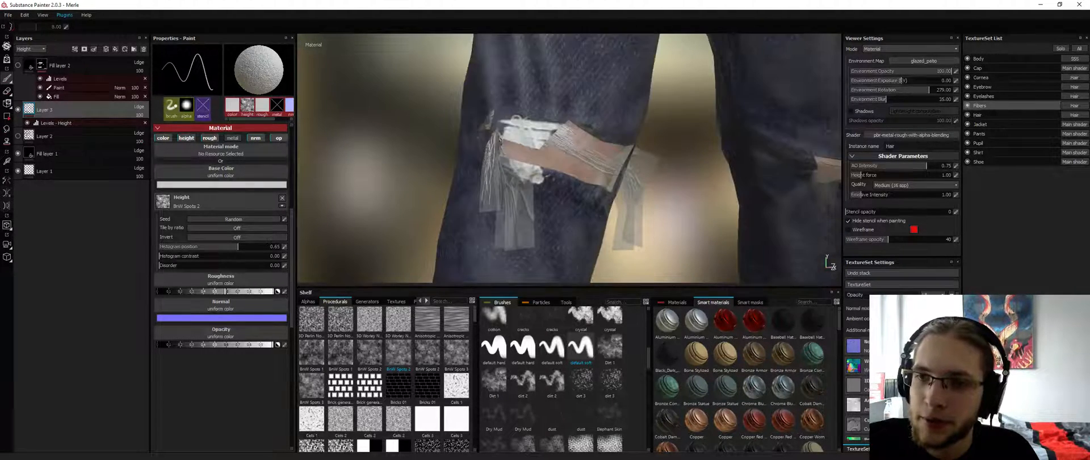
{"action": "mouse_move", "coordinate": [500, 141]}
{"action": "left_mouse_down"}
{"action": "mouse_move", "coordinate": [505, 154]}
{"action": "mouse_move", "coordinate": [594, 127]}
{"action": "mouse_move", "coordinate": [526, 175]}
{"action": "left_mouse_up"}
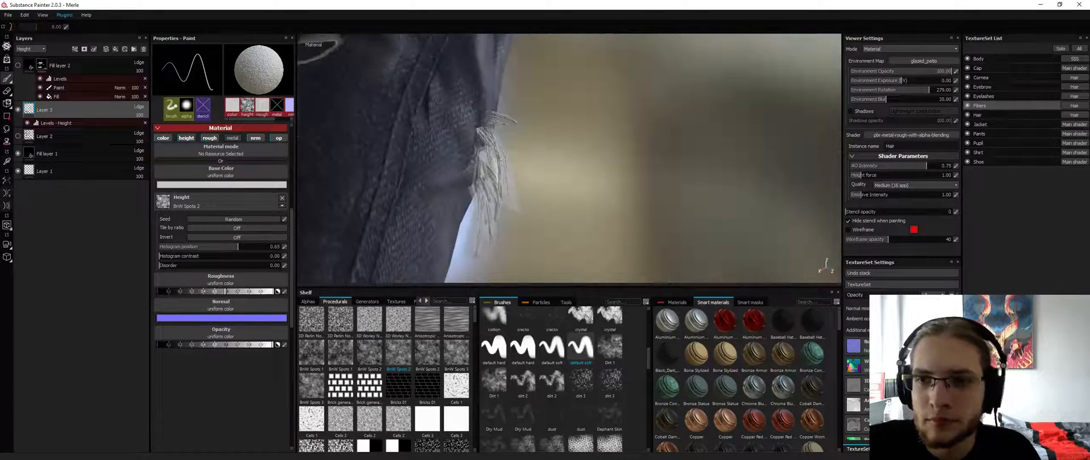
{"action": "left_click_drag", "start_coordinate": [484, 149], "coordinate": [489, 167]}
{"action": "mouse_move", "coordinate": [483, 162]}
{"action": "left_mouse_down", "text": "alt"}
{"action": "mouse_move", "coordinate": [340, 159]}
{"action": "mouse_move", "coordinate": [513, 137]}
{"action": "left_mouse_up", "text": "alt"}
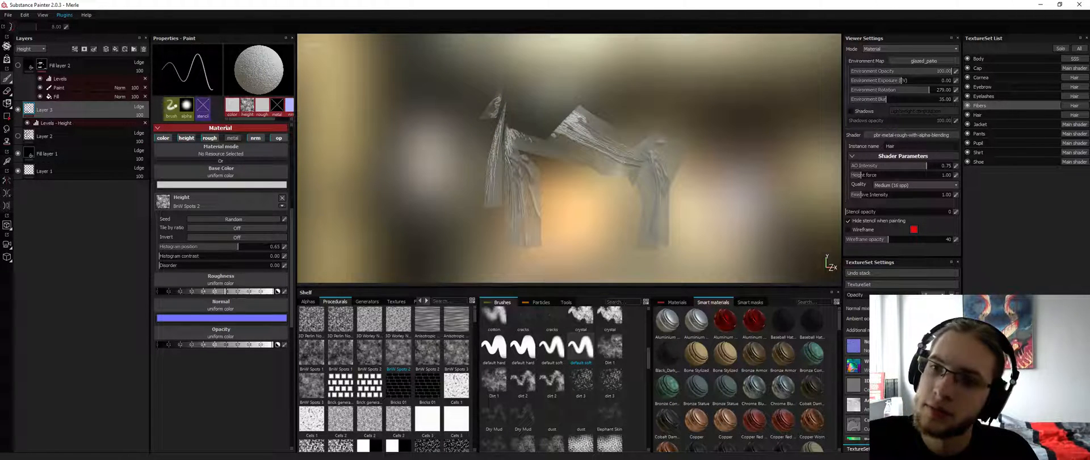
Add strands to the fiber band beside the white frayed patch, alternating between the isolated fibers and the full model
{"action": "key", "text": "alt+q"}
{"action": "key", "text": "alt+q"}
{"action": "key", "text": "alt+q"}
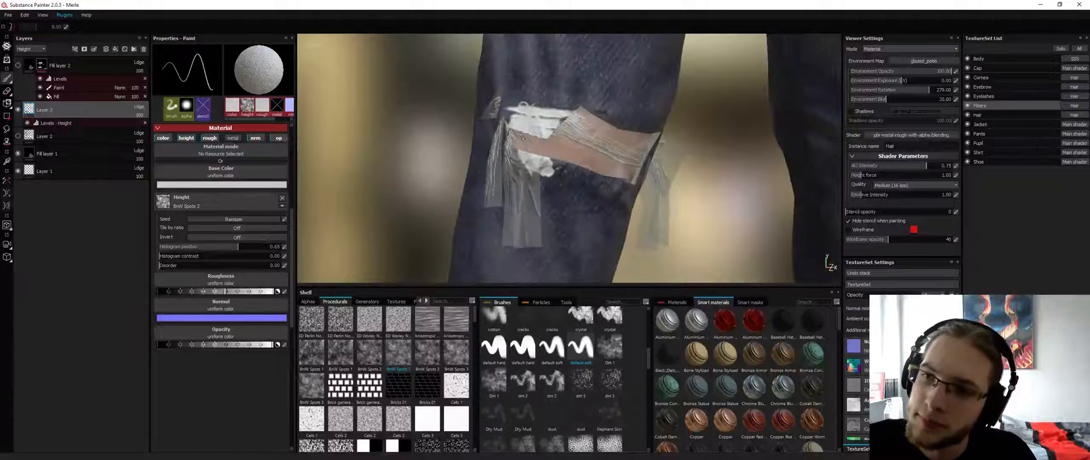
{"action": "key", "text": "alt+q"}
{"action": "key", "text": "alt+q"}
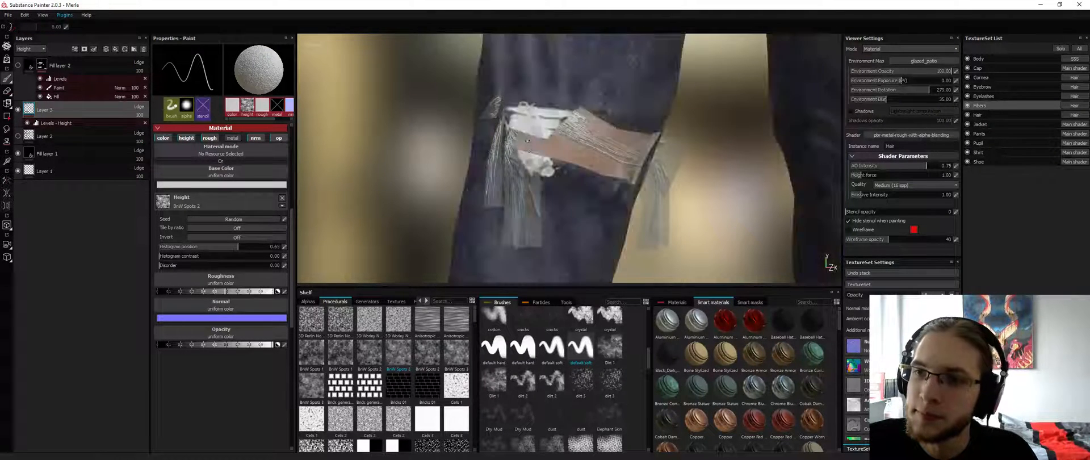
{"action": "key", "text": "alt+q"}
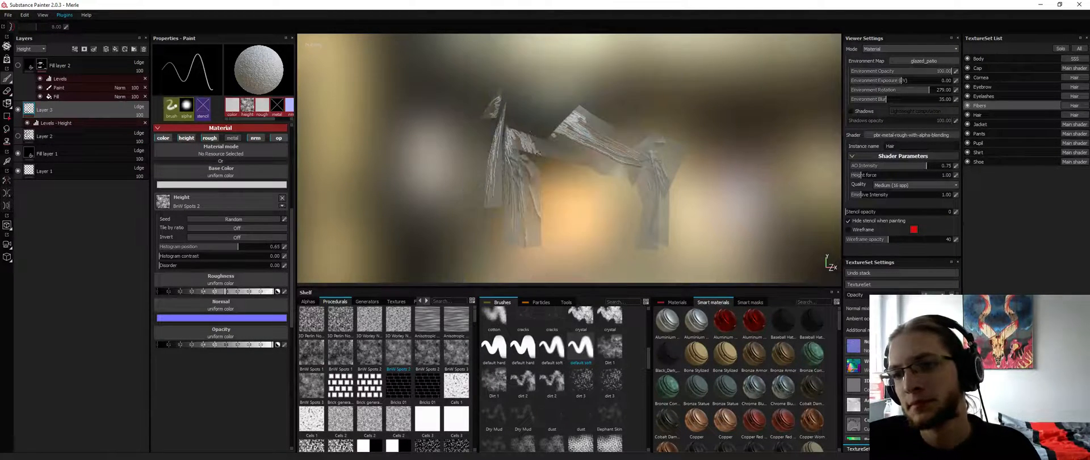
{"action": "key", "text": "alt+q"}
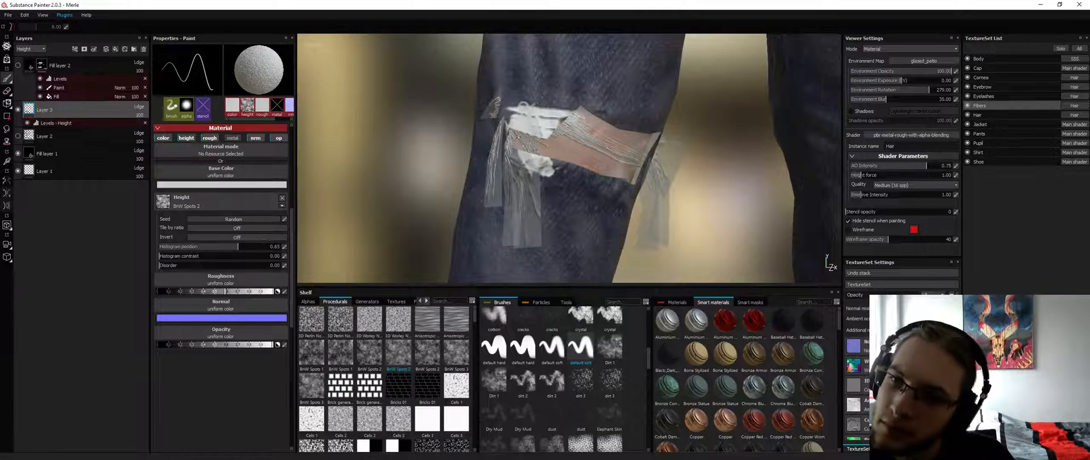
Paint more strands on the small side flap and along the lower part of the front fiber band
{"action": "mouse_move", "coordinate": [547, 149]}
{"action": "left_mouse_down", "text": "alt"}
{"action": "mouse_move", "coordinate": [498, 150]}
{"action": "mouse_move", "coordinate": [591, 142]}
{"action": "mouse_move", "coordinate": [542, 142]}
{"action": "left_mouse_up", "text": "alt"}
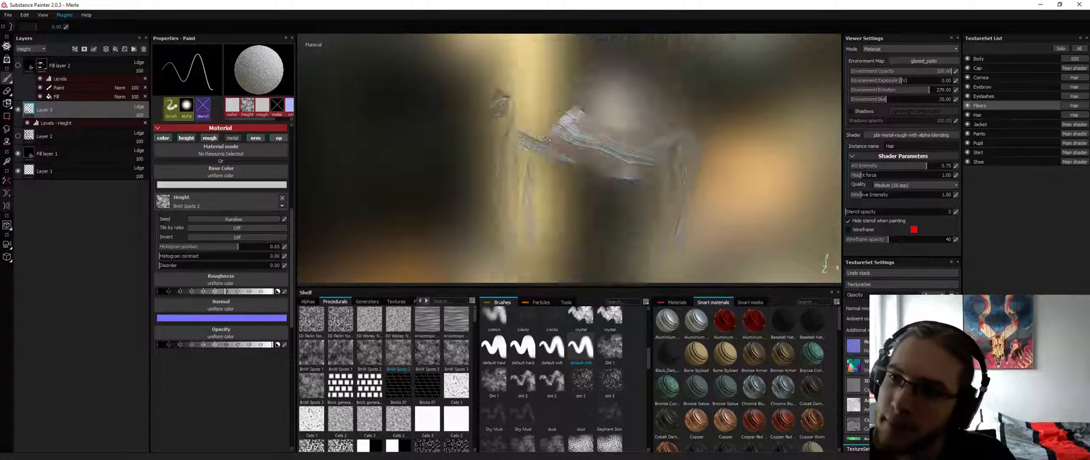
{"action": "left_click_drag", "start_coordinate": [525, 107], "coordinate": [503, 103]}
{"action": "mouse_move", "coordinate": [591, 161]}
{"action": "left_mouse_down"}
{"action": "mouse_move", "coordinate": [599, 165]}
{"action": "mouse_move", "coordinate": [576, 153]}
{"action": "mouse_move", "coordinate": [612, 174]}
{"action": "mouse_move", "coordinate": [581, 165]}
{"action": "mouse_move", "coordinate": [592, 169]}
{"action": "left_mouse_up"}
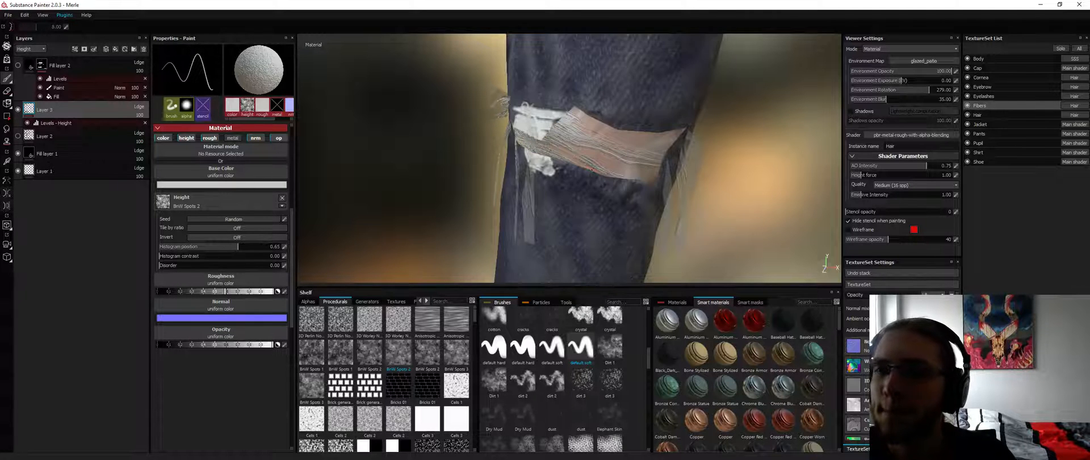
{"action": "mouse_move", "coordinate": [547, 143]}
{"action": "left_mouse_down"}
{"action": "mouse_move", "coordinate": [573, 160]}
{"action": "mouse_move", "coordinate": [531, 147]}
{"action": "mouse_move", "coordinate": [616, 89]}
{"action": "mouse_move", "coordinate": [496, 171]}
{"action": "mouse_move", "coordinate": [691, 107]}
{"action": "mouse_move", "coordinate": [560, 170]}
{"action": "mouse_move", "coordinate": [473, 154]}
{"action": "mouse_move", "coordinate": [511, 149]}
{"action": "mouse_move", "coordinate": [477, 152]}
{"action": "mouse_move", "coordinate": [497, 143]}
{"action": "mouse_move", "coordinate": [454, 136]}
{"action": "mouse_move", "coordinate": [488, 130]}
{"action": "left_mouse_up"}
Extend the horizontal strands across the upper knee band, checking them on the isolated fibers and the full model
{"action": "key", "text": "alt+q"}
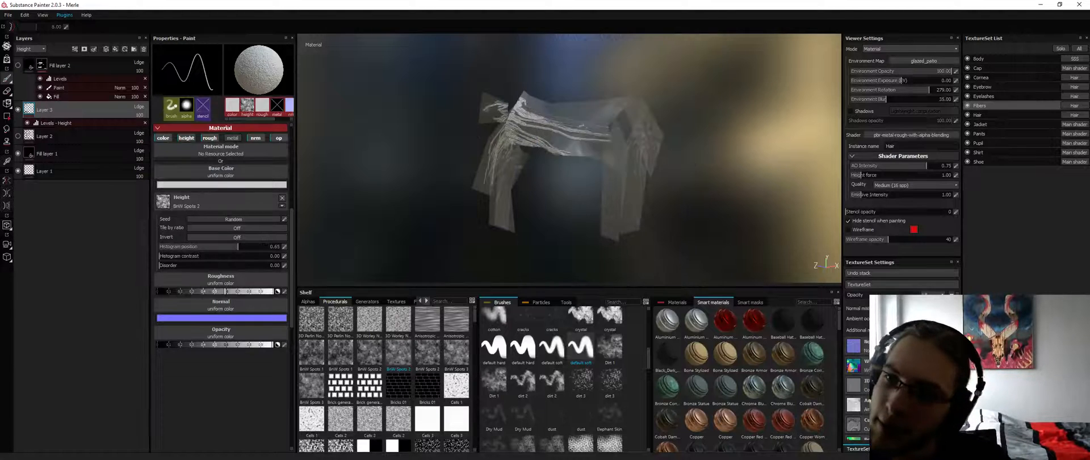
{"action": "key", "text": "alt+q"}
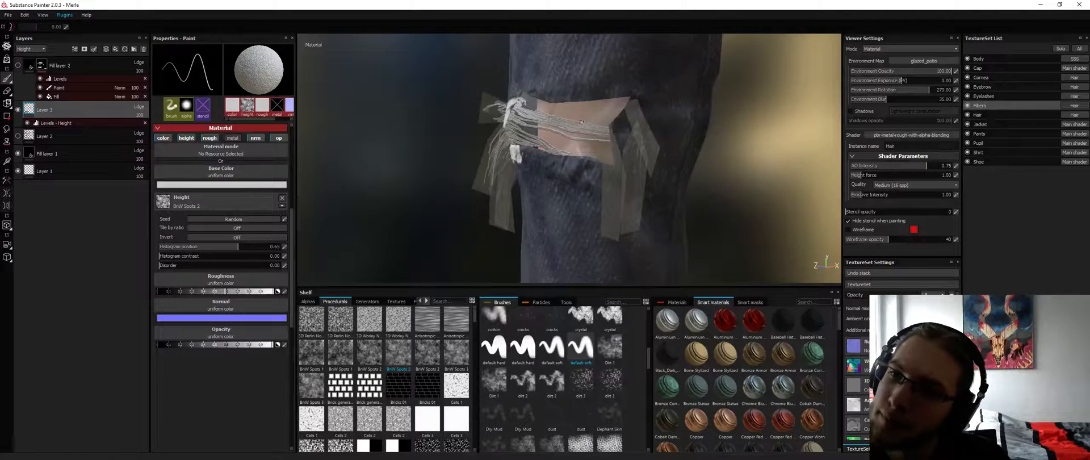
{"action": "key", "text": "alt+q"}
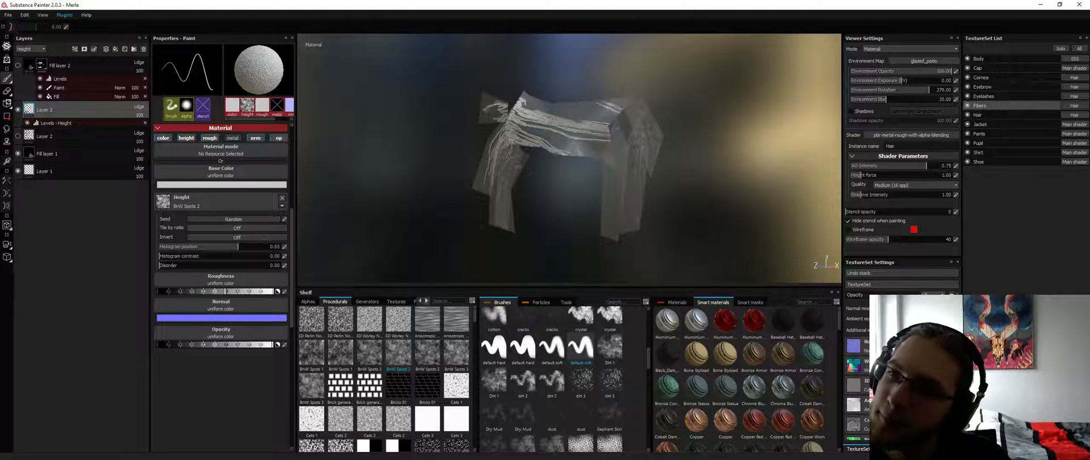
{"action": "key", "text": "alt+q"}
{"action": "key", "text": "alt+q"}
{"action": "key", "text": "alt+q"}
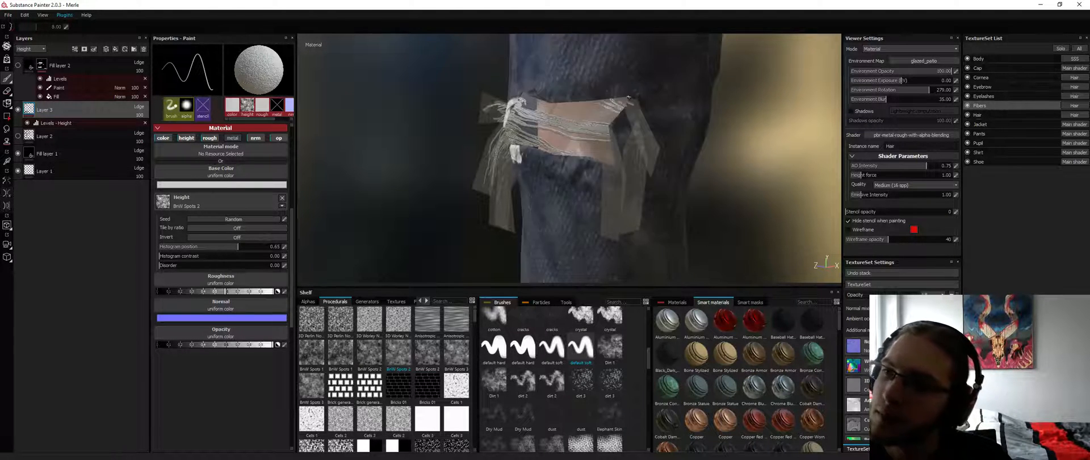
Examine the painted strands around the torn knee from several angles, with the fibers isolated and with the full model
{"action": "left_click_drag", "start_coordinate": [539, 135], "coordinate": [600, 145], "text": "alt"}
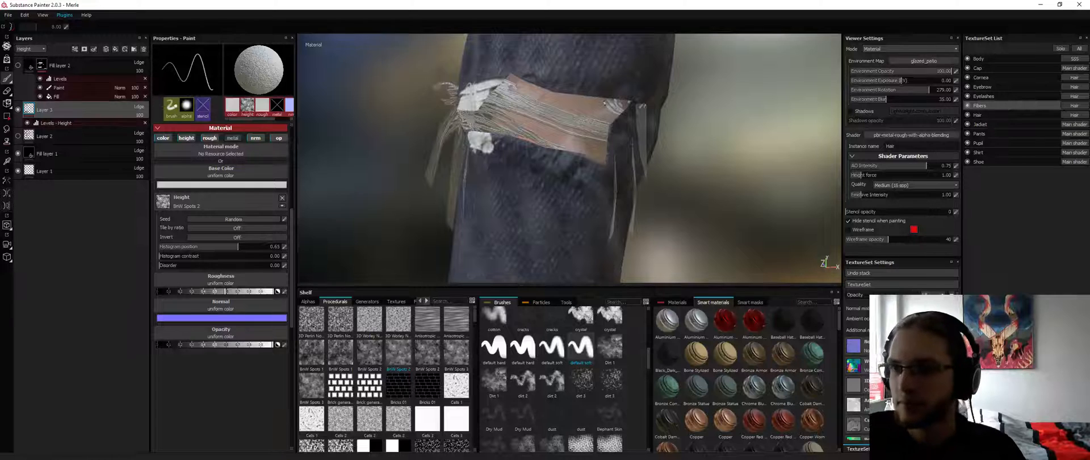
{"action": "left_click_drag", "start_coordinate": [605, 103], "coordinate": [629, 125], "text": "alt"}
{"action": "key", "text": "e"}
{"action": "key", "text": "alt+q"}
{"action": "key", "text": "alt+q"}
{"action": "key", "text": "p"}
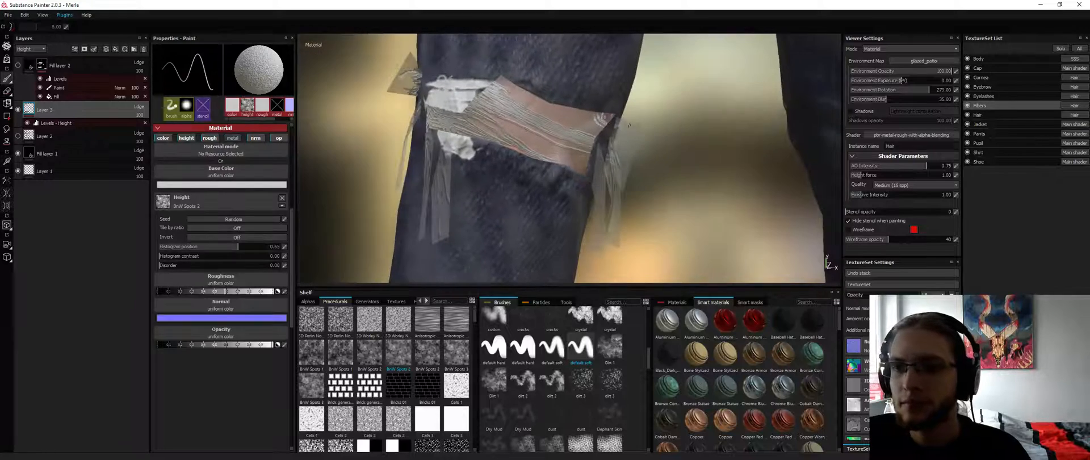
{"action": "left_click_drag", "start_coordinate": [459, 135], "coordinate": [516, 126], "text": "alt"}
{"action": "key", "text": "alt+q"}
{"action": "key", "text": "alt+q"}
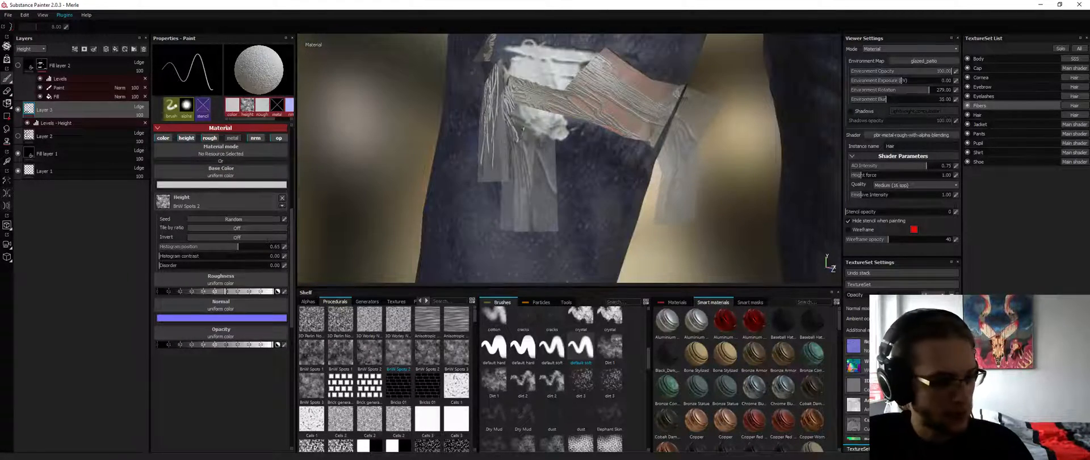
Show the 3D and UV views side by side and paint curved strands on the central UV island of the fibers
{"action": "key", "text": "F1"}
{"action": "middle_click_drag", "start_coordinate": [755, 160], "coordinate": [712, 138]}
{"action": "left_click_drag", "start_coordinate": [722, 163], "coordinate": [692, 171]}
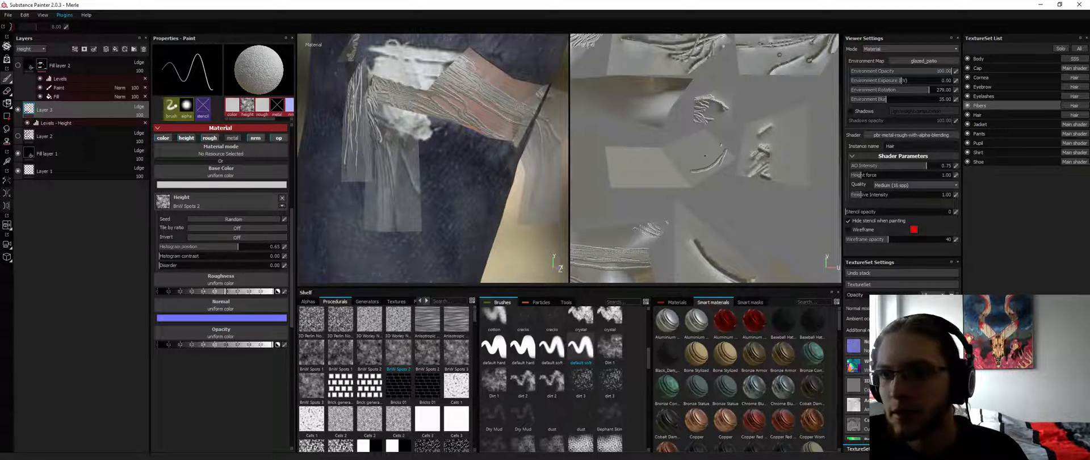
{"action": "left_click_drag", "start_coordinate": [483, 164], "coordinate": [406, 159], "text": "alt"}
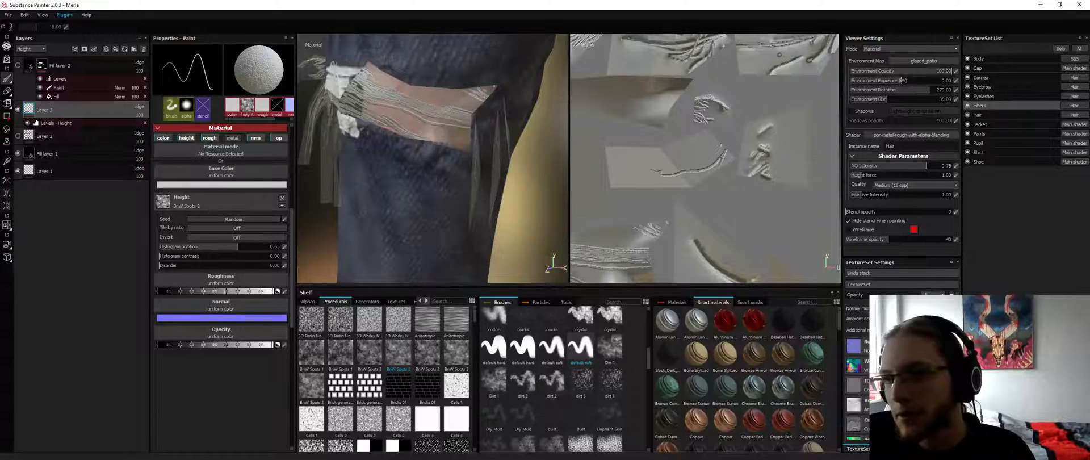
{"action": "left_click_drag", "start_coordinate": [721, 154], "coordinate": [665, 168]}
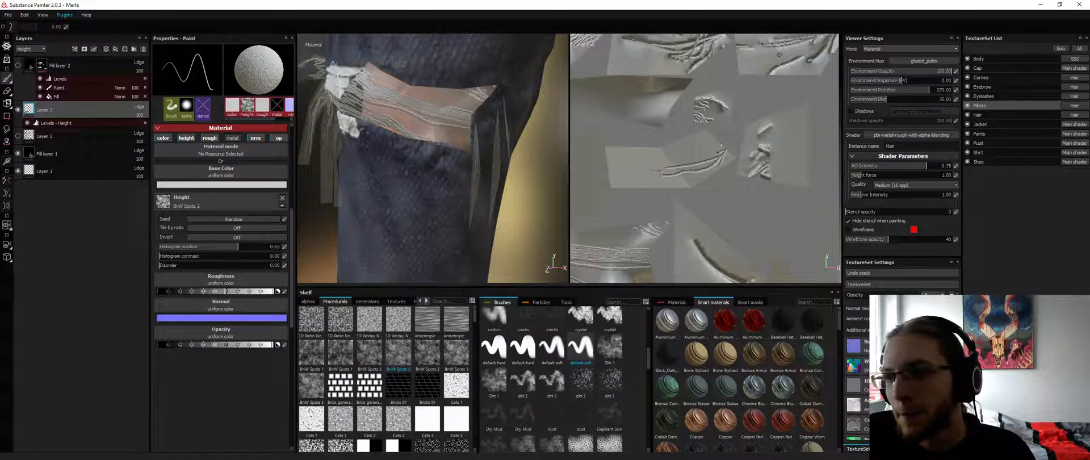
{"action": "right_click_drag", "start_coordinate": [500, 162], "coordinate": [415, 162], "text": "alt"}
{"action": "left_click_drag", "start_coordinate": [415, 162], "coordinate": [449, 159], "text": "alt"}
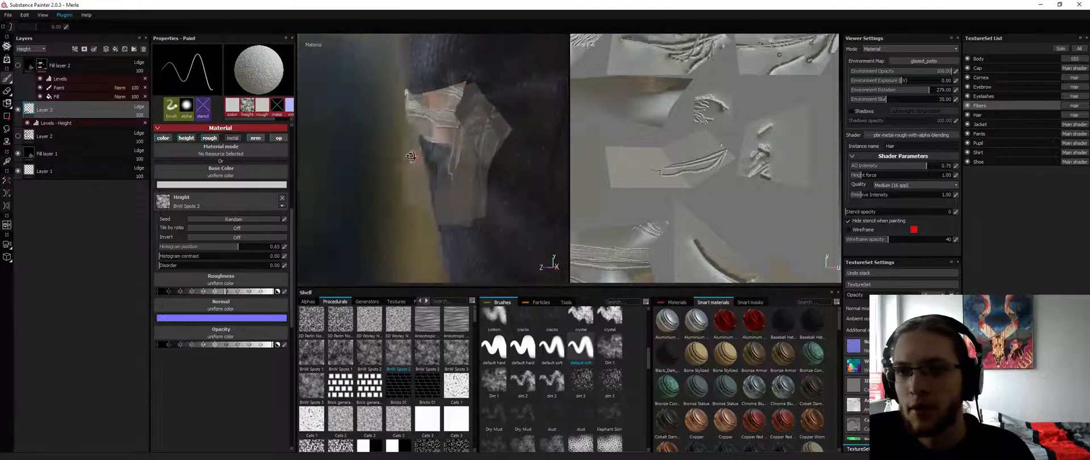
Add more long flowing strands along the central UV island of the fibers
{"action": "right_click_drag", "start_coordinate": [449, 159], "coordinate": [531, 155], "text": "alt"}
{"action": "left_click_drag", "start_coordinate": [531, 155], "coordinate": [563, 159], "text": "alt"}
{"action": "right_click_drag", "start_coordinate": [562, 159], "coordinate": [525, 159], "text": "alt"}
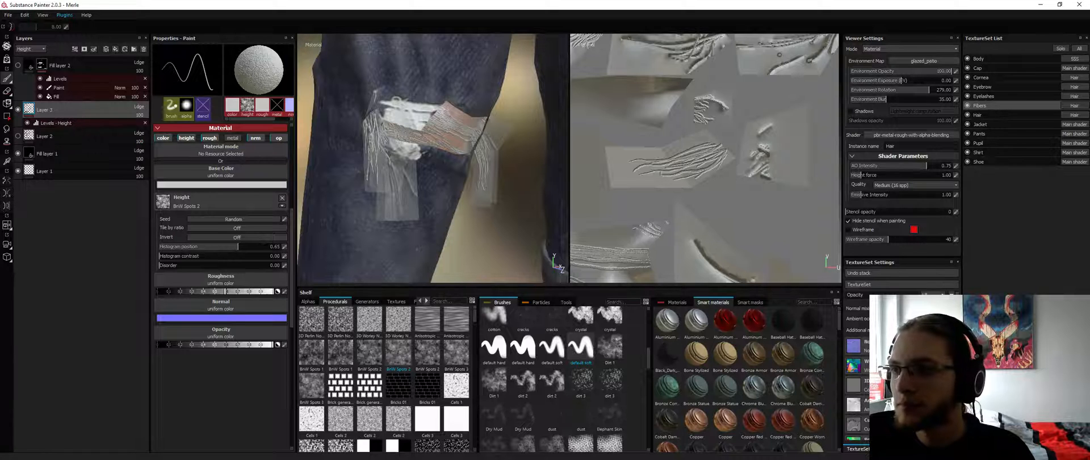
{"action": "left_click_drag", "start_coordinate": [780, 55], "coordinate": [666, 39], "text": "alt"}
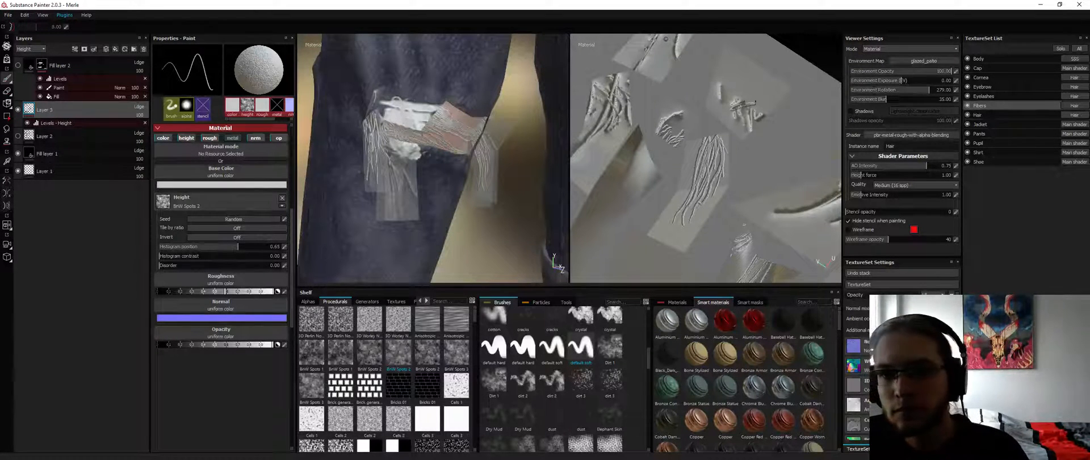
{"action": "key", "text": "ctrl+z"}
Examine the painted fibers on the torn knee from several angles and distances on the full model
{"action": "mouse_move", "coordinate": [514, 162]}
{"action": "left_mouse_down", "text": "alt"}
{"action": "mouse_move", "coordinate": [363, 165]}
{"action": "mouse_move", "coordinate": [560, 167]}
{"action": "left_mouse_up", "text": "alt"}
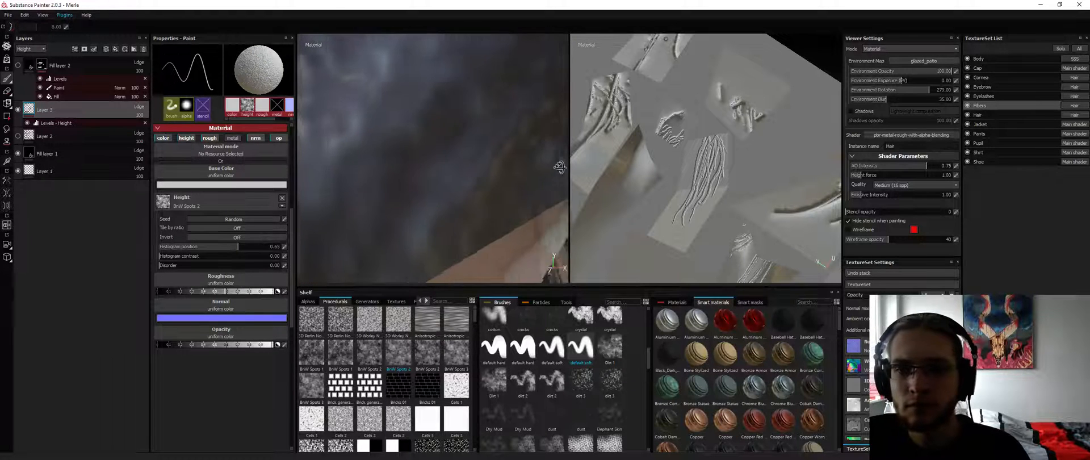
{"action": "right_click_drag", "start_coordinate": [559, 167], "coordinate": [417, 102], "text": "alt"}
{"action": "left_click_drag", "start_coordinate": [417, 113], "coordinate": [494, 125], "text": "alt"}
{"action": "middle_click_drag", "start_coordinate": [494, 125], "coordinate": [454, 74], "text": "alt"}
{"action": "left_click_drag", "start_coordinate": [454, 74], "coordinate": [488, 80], "text": "alt"}
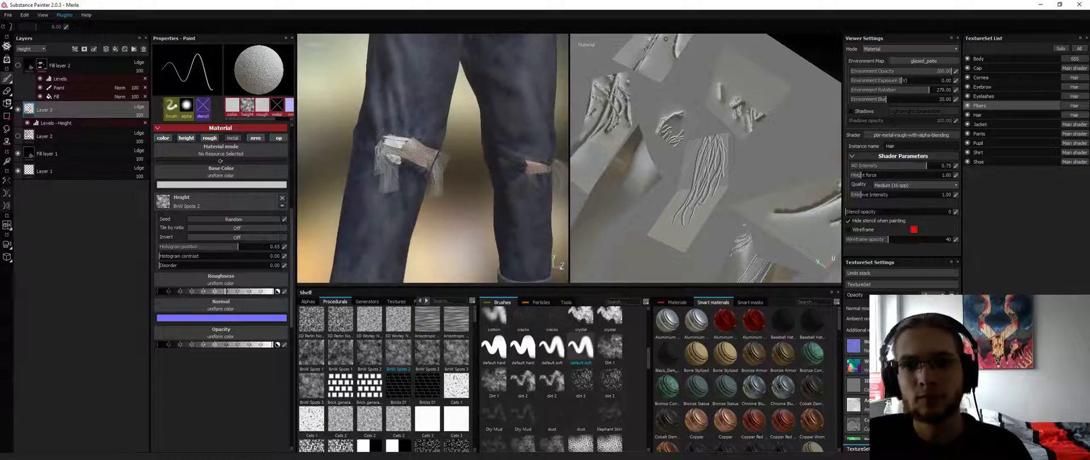
{"action": "left_click_drag", "start_coordinate": [454, 114], "coordinate": [489, 127], "text": "alt"}
{"action": "right_click_drag", "start_coordinate": [488, 128], "coordinate": [454, 113], "text": "alt"}
{"action": "left_click_drag", "start_coordinate": [454, 114], "coordinate": [411, 130], "text": "alt"}
{"action": "right_click_drag", "start_coordinate": [411, 131], "coordinate": [471, 210], "text": "alt"}
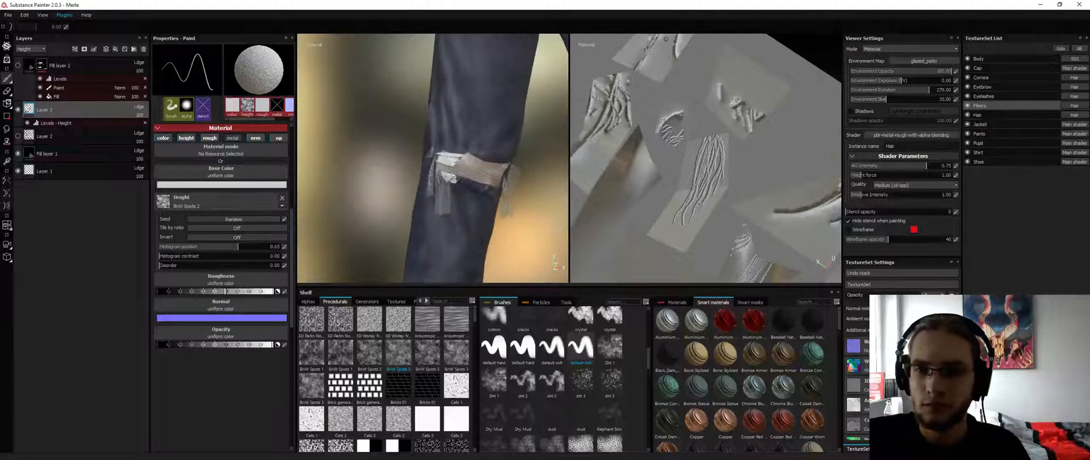
{"action": "left_click_drag", "start_coordinate": [471, 211], "coordinate": [464, 186], "text": "alt"}
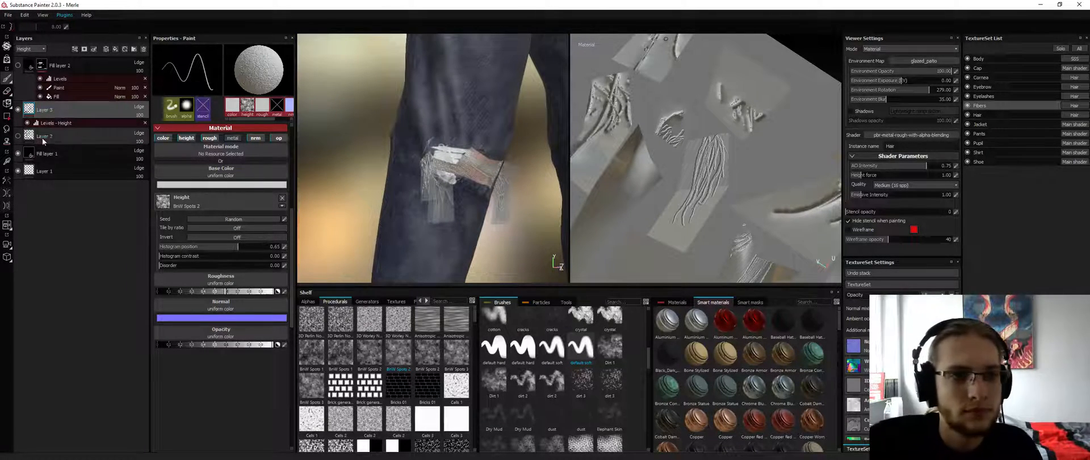
Paint more long strands on the uppermost UV island of the fibers
{"action": "middle_click_drag", "start_coordinate": [683, 63], "coordinate": [673, 166], "text": "alt"}
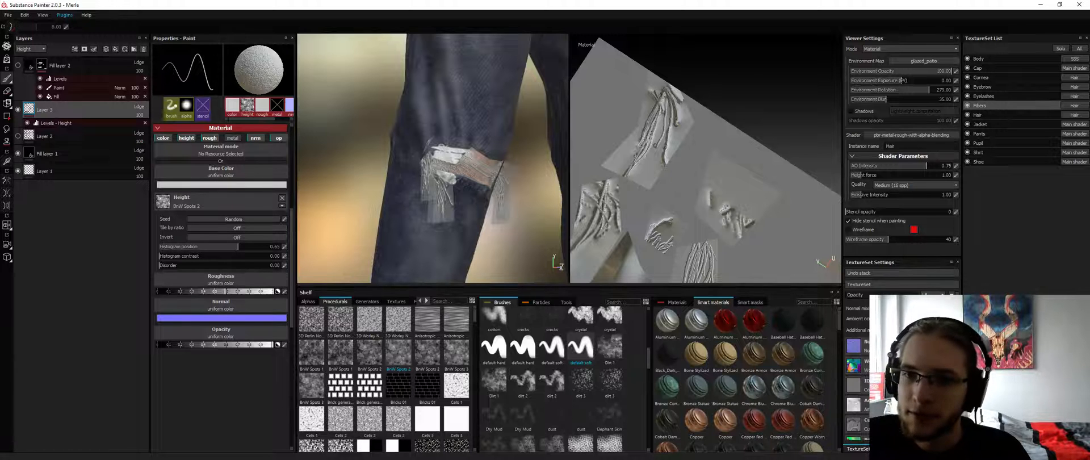
{"action": "mouse_move", "coordinate": [466, 170]}
{"action": "left_mouse_down", "text": "alt"}
{"action": "mouse_move", "coordinate": [397, 171]}
{"action": "mouse_move", "coordinate": [483, 171]}
{"action": "left_mouse_up", "text": "alt"}
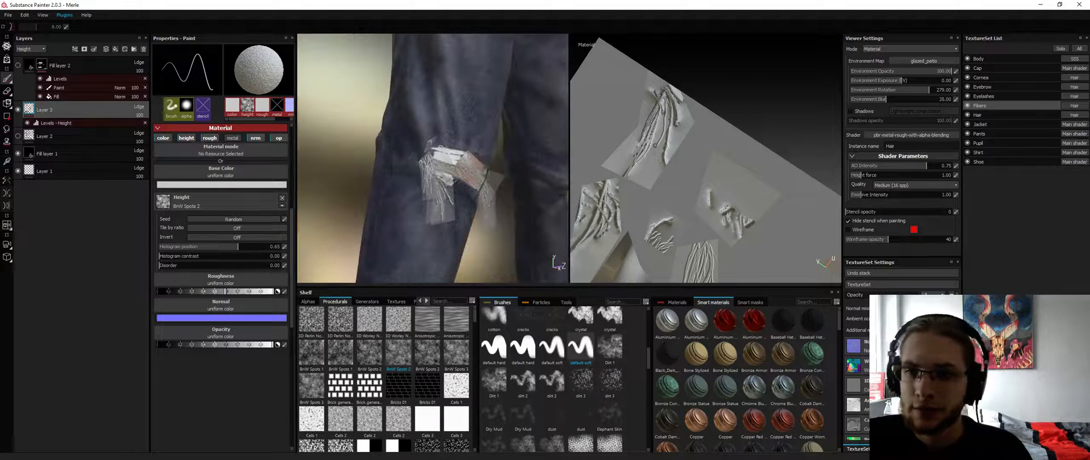
{"action": "left_click_drag", "start_coordinate": [647, 117], "coordinate": [666, 118], "text": "alt"}
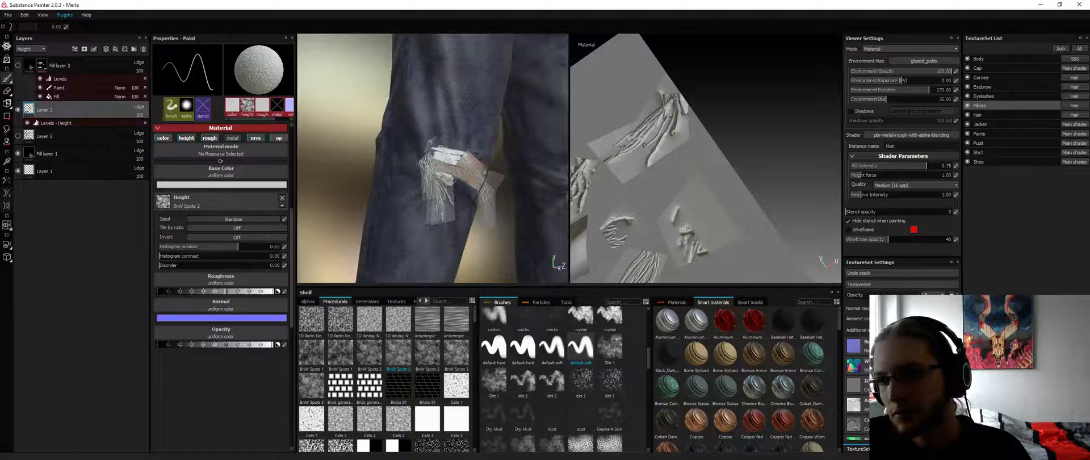
Paint dense branching strands on the UV island next to the small curved one, checking them on the knee
{"action": "middle_click_drag", "start_coordinate": [654, 181], "coordinate": [761, 129], "text": "alt"}
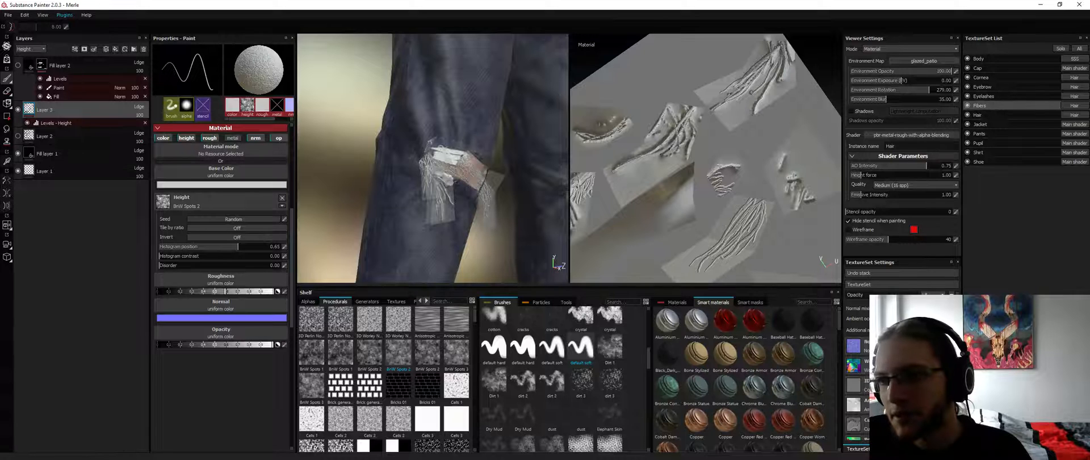
{"action": "left_click_drag", "start_coordinate": [414, 185], "coordinate": [504, 150], "text": "alt"}
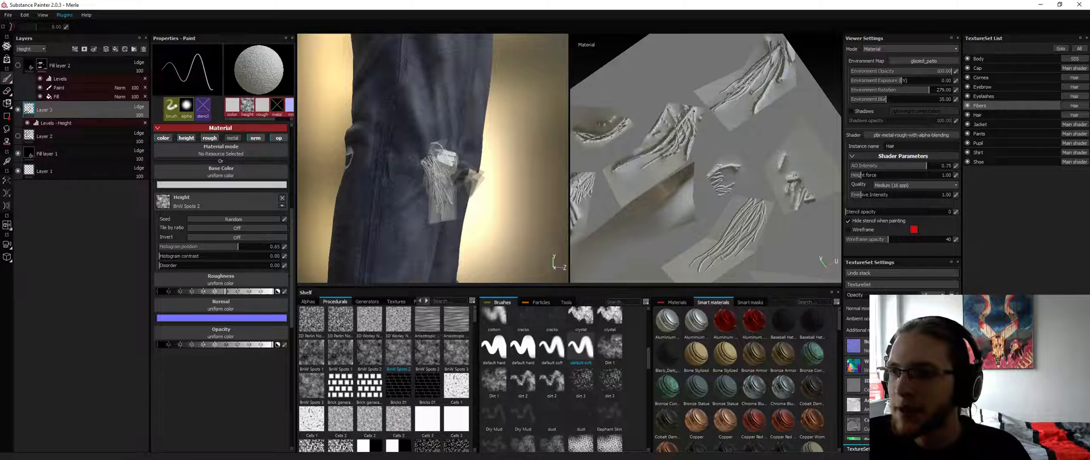
{"action": "left_click_drag", "start_coordinate": [483, 165], "coordinate": [403, 168], "text": "alt"}
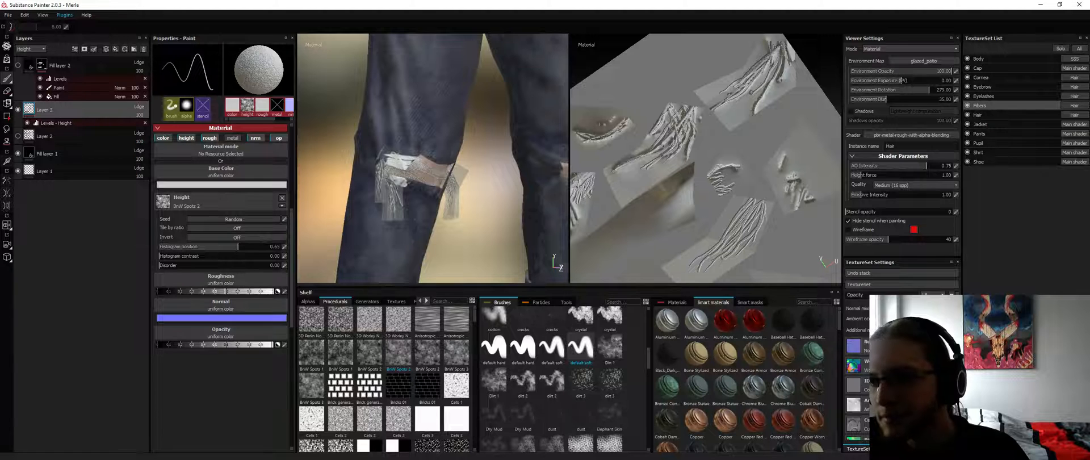
{"action": "middle_click_drag", "start_coordinate": [665, 126], "coordinate": [749, 122], "text": "alt"}
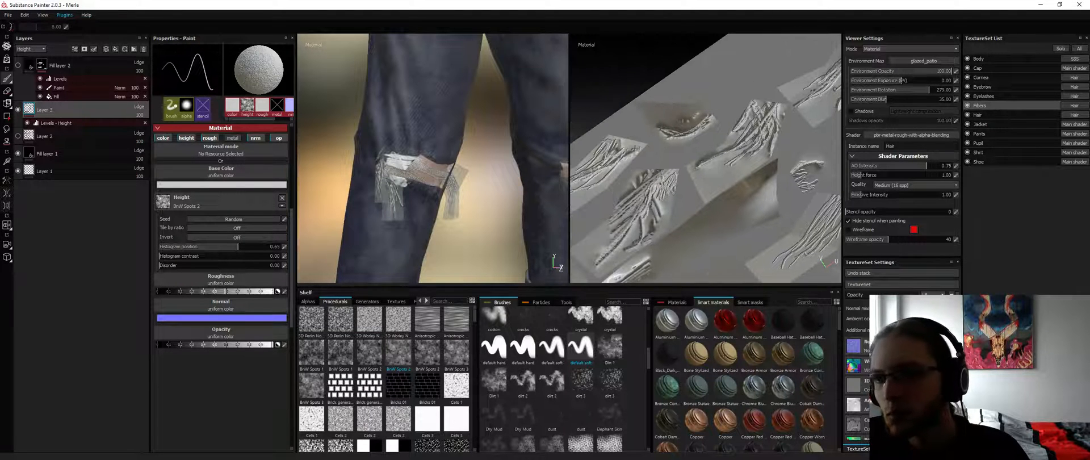
{"action": "mouse_move", "coordinate": [697, 131]}
{"action": "left_mouse_down"}
{"action": "mouse_move", "coordinate": [707, 122]}
{"action": "mouse_move", "coordinate": [683, 131]}
{"action": "left_mouse_up"}
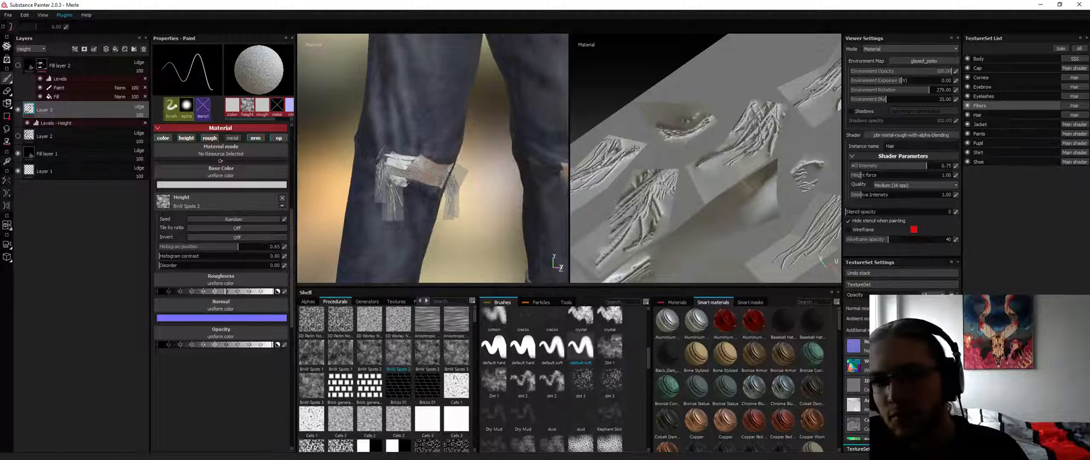
Make the opacity channel of Fill layer 1 fully transparent so only the painted strands show on the knee
{"action": "left_click_drag", "start_coordinate": [487, 169], "coordinate": [527, 188], "text": "alt"}
{"action": "left_click", "coordinate": [66, 168]}
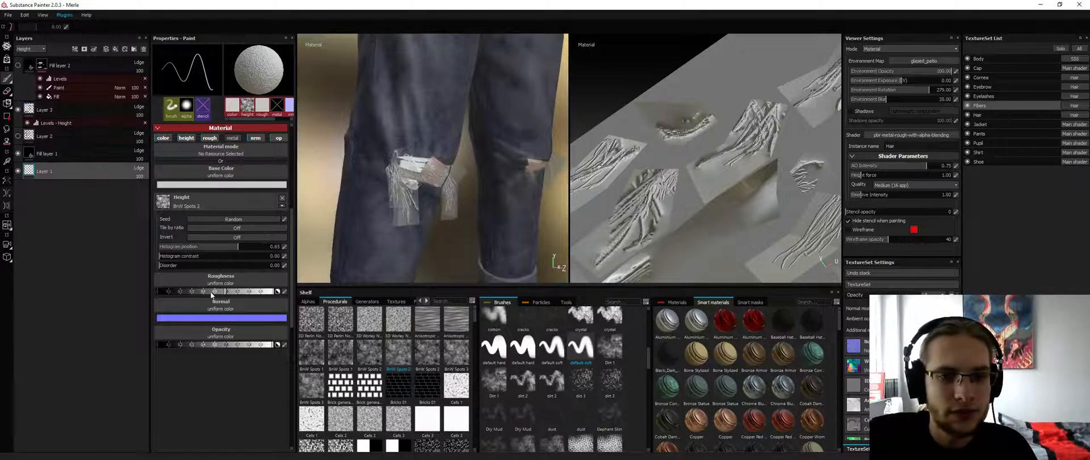
{"action": "left_click", "coordinate": [74, 151]}
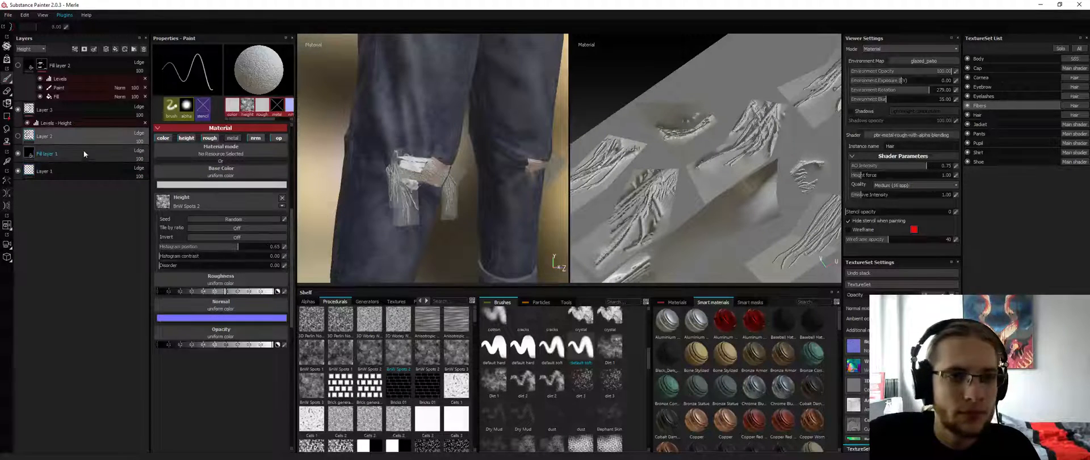
{"action": "left_click_drag", "start_coordinate": [128, 320], "coordinate": [125, 319]}
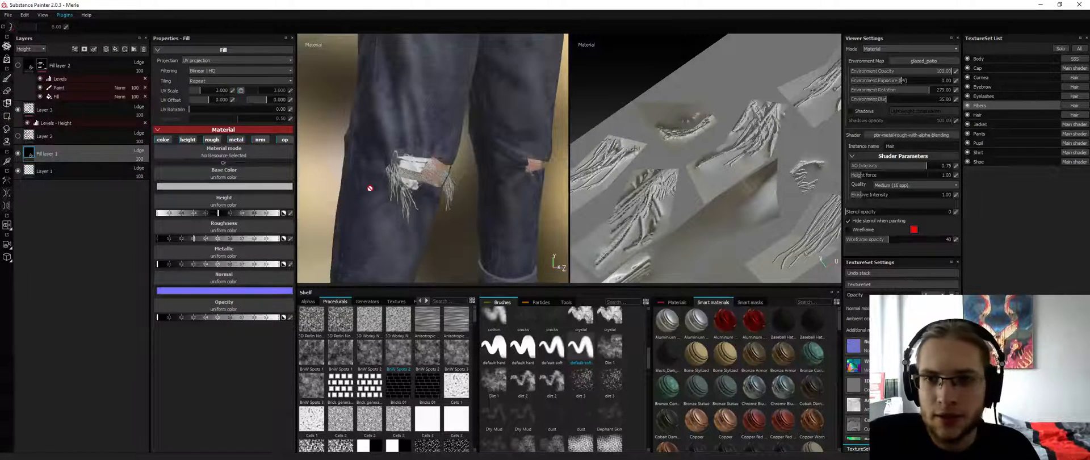
Return to Layer 3 and continue painting strands on the remaining UV islands of the fibers
{"action": "left_click_drag", "start_coordinate": [370, 186], "coordinate": [593, 188], "text": "alt"}
{"action": "middle_click_drag", "start_coordinate": [707, 127], "coordinate": [711, 142], "text": "alt"}
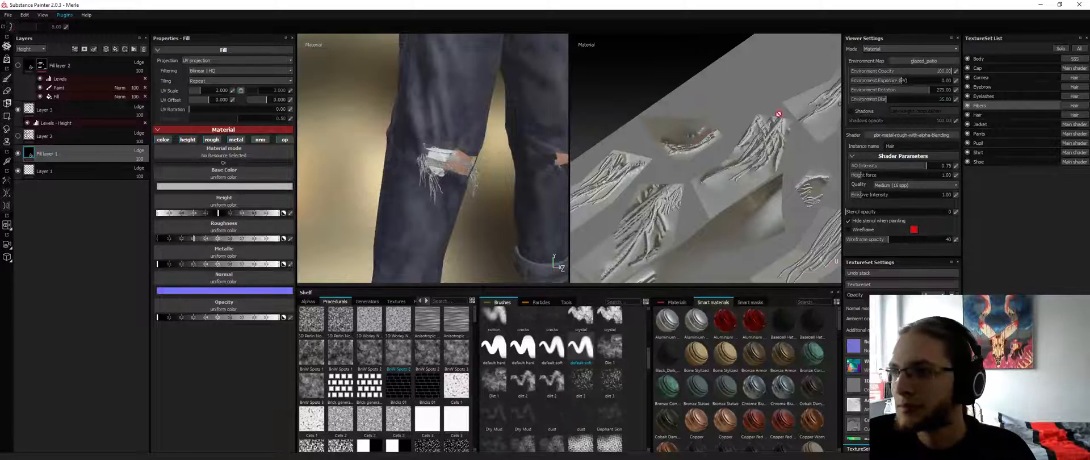
{"action": "left_click", "coordinate": [57, 113]}
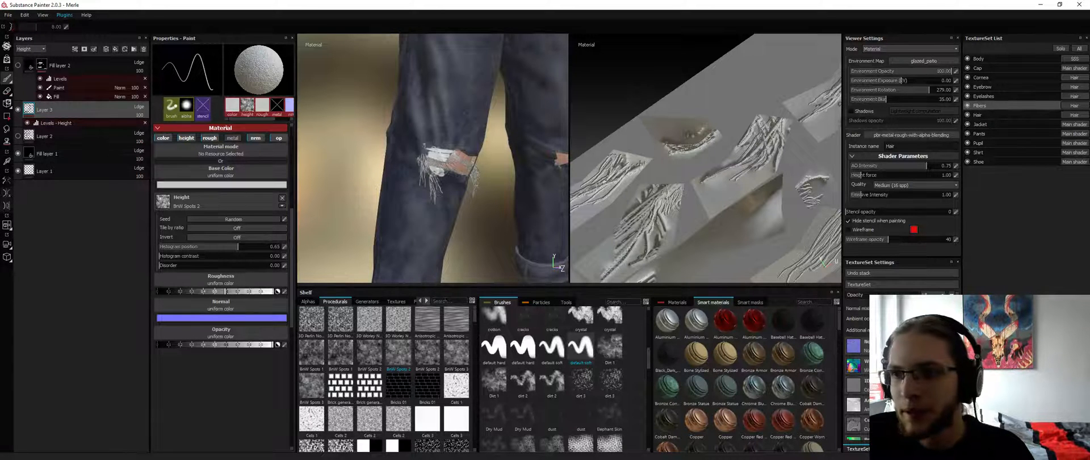
{"action": "middle_click_drag", "start_coordinate": [727, 159], "coordinate": [688, 159], "text": "alt"}
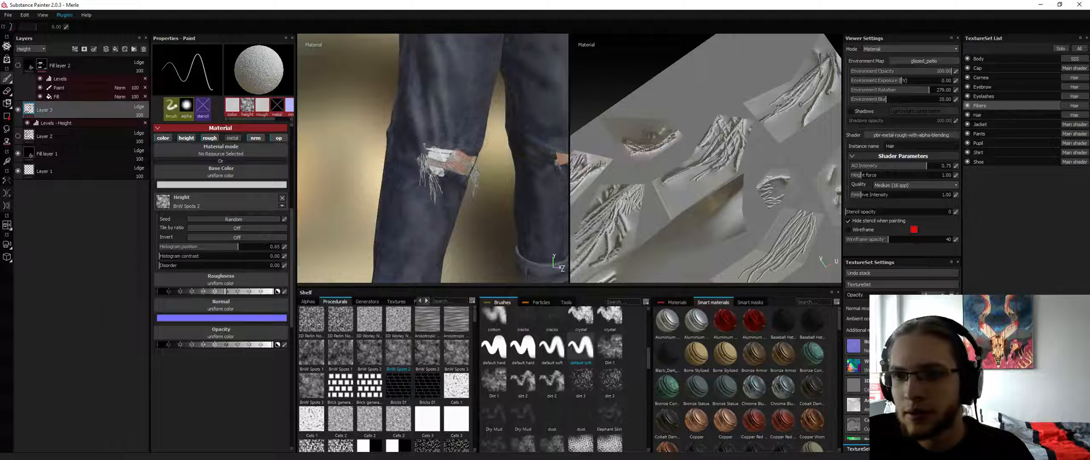
{"action": "middle_click_drag", "start_coordinate": [629, 175], "coordinate": [677, 112], "text": "alt"}
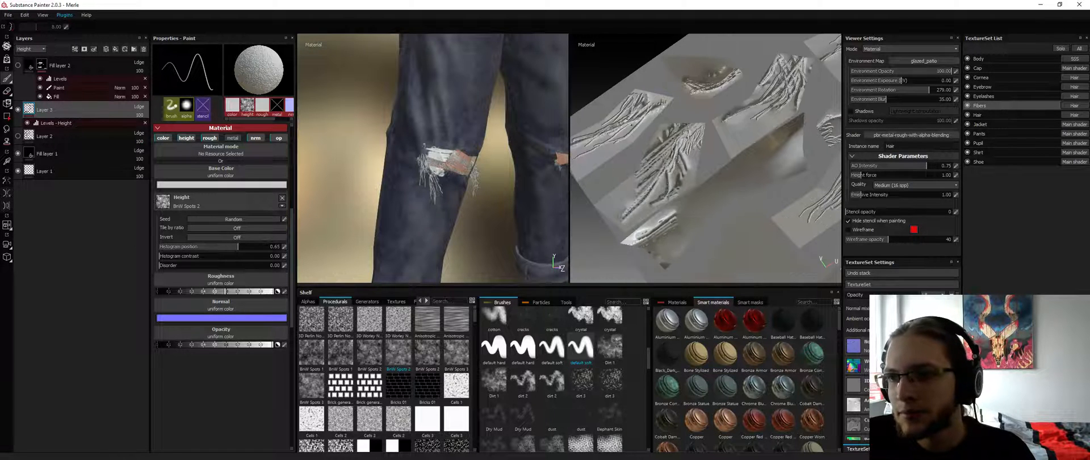
{"action": "middle_click_drag", "start_coordinate": [702, 159], "coordinate": [685, 147], "text": "alt"}
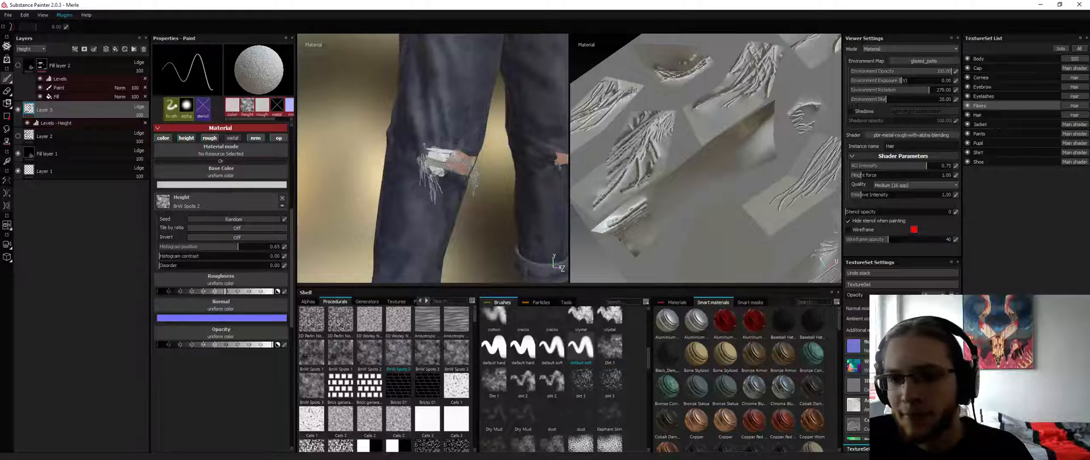
Examine the cut-out strands around the torn knee from the front, side and back of the trouser leg
{"action": "left_click_drag", "start_coordinate": [454, 170], "coordinate": [513, 171], "text": "alt"}
{"action": "middle_click_drag", "start_coordinate": [514, 171], "coordinate": [521, 150], "text": "alt"}
{"action": "right_click_drag", "start_coordinate": [522, 150], "coordinate": [483, 134], "text": "alt"}
{"action": "mouse_move", "coordinate": [482, 134]}
{"action": "left_mouse_down", "text": "alt"}
{"action": "mouse_move", "coordinate": [429, 135]}
{"action": "mouse_move", "coordinate": [488, 135]}
{"action": "left_mouse_up", "text": "alt"}
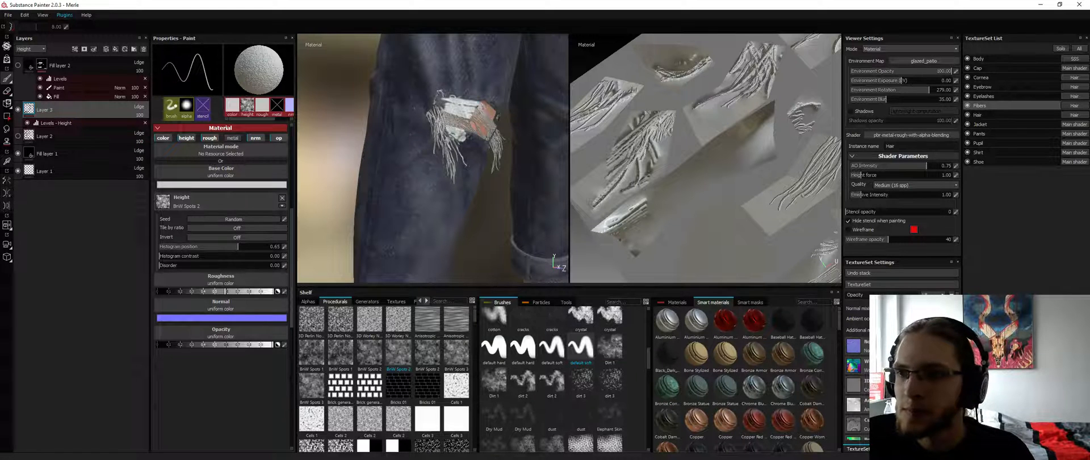
{"action": "left_click_drag", "start_coordinate": [498, 118], "coordinate": [422, 102], "text": "alt"}
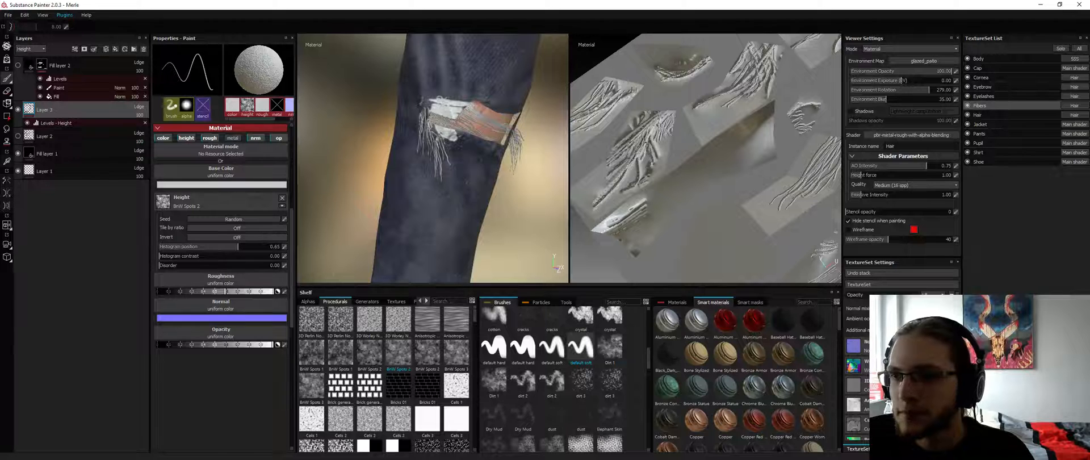
{"action": "left_click_drag", "start_coordinate": [655, 127], "coordinate": [670, 146], "text": "alt"}
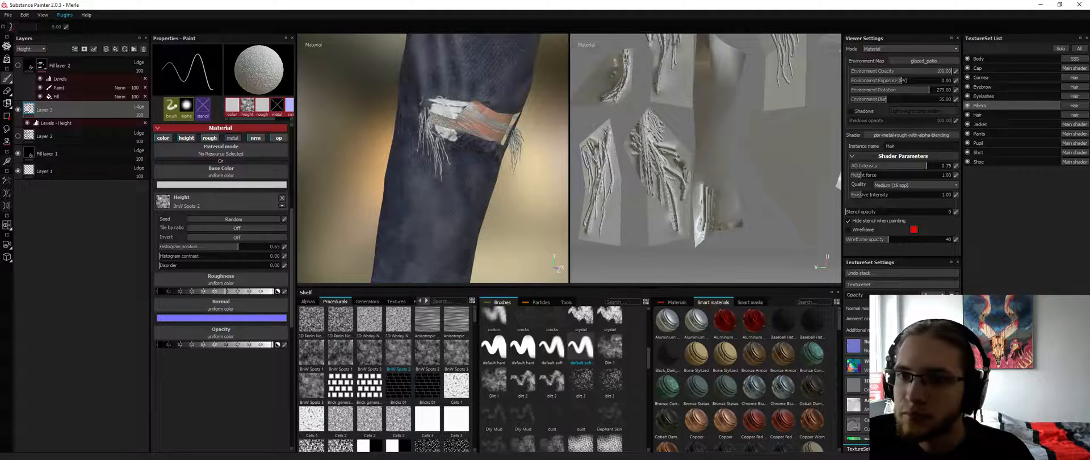
{"action": "left_click_drag", "start_coordinate": [483, 125], "coordinate": [528, 150], "text": "alt"}
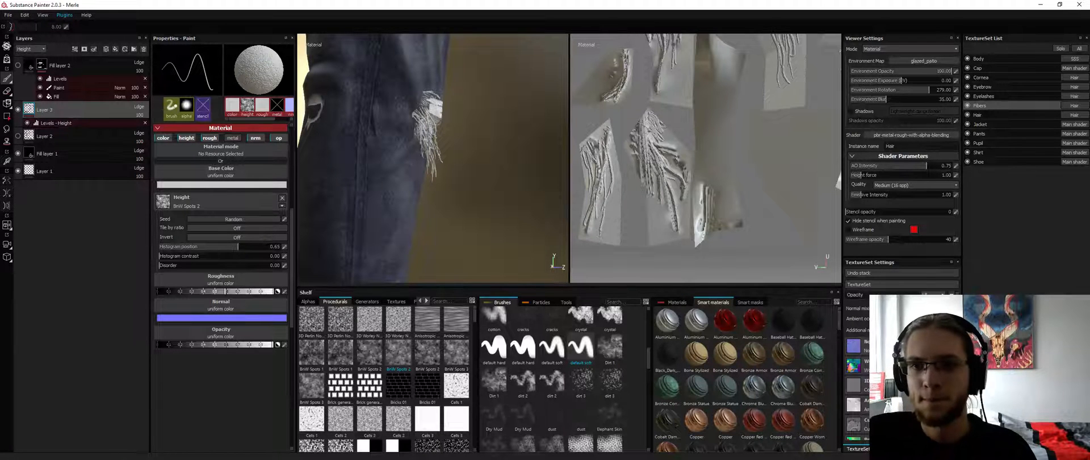
{"action": "left_click_drag", "start_coordinate": [511, 136], "coordinate": [445, 164], "text": "alt"}
{"action": "middle_click_drag", "start_coordinate": [690, 142], "coordinate": [653, 163], "text": "alt"}
{"action": "left_click_drag", "start_coordinate": [513, 159], "coordinate": [427, 151], "text": "alt"}
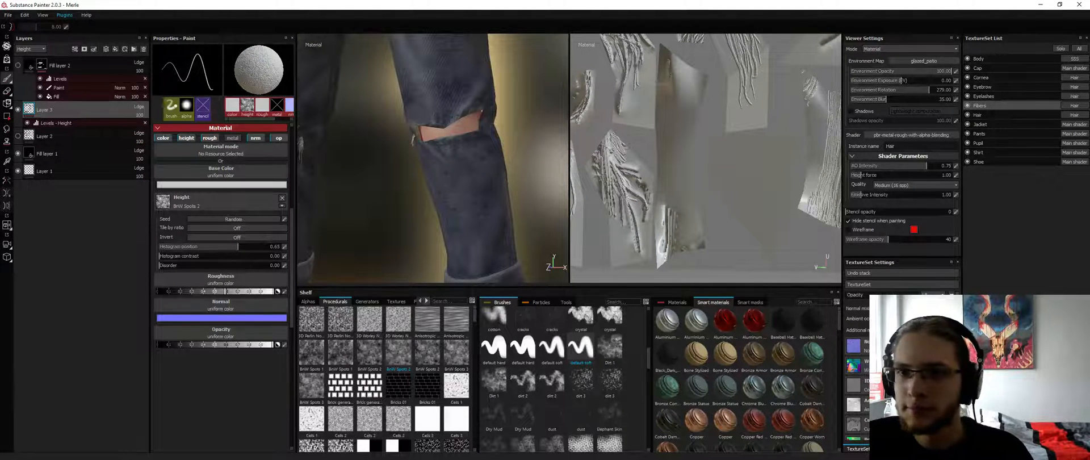
Paint the first long strands along the tall narrow UV island so they cross the open knee tear
{"action": "left_click_drag", "start_coordinate": [668, 84], "coordinate": [668, 149]}
{"action": "left_click_drag", "start_coordinate": [423, 152], "coordinate": [462, 155], "text": "alt"}
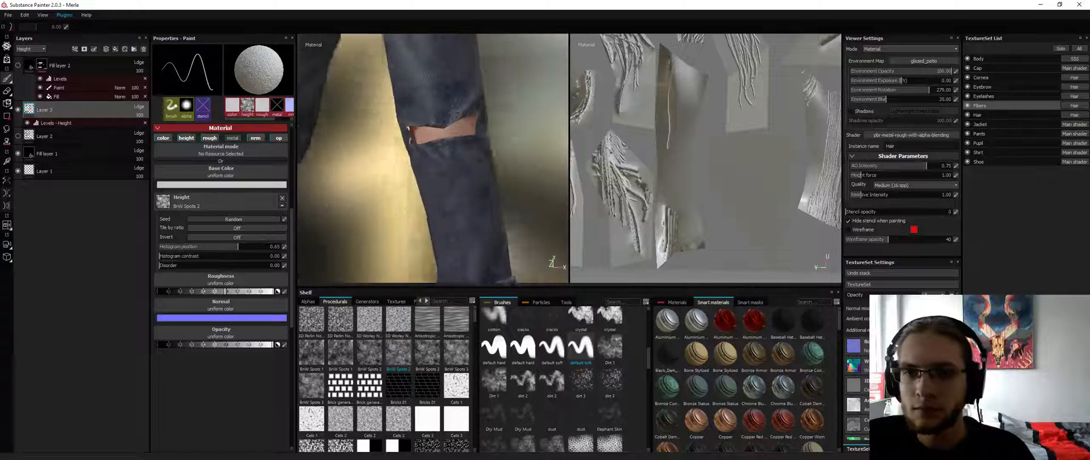
{"action": "scroll", "coordinate": [463, 154], "scroll_direction": "up", "scroll_amount": 4}
{"action": "left_click_drag", "start_coordinate": [396, 135], "coordinate": [446, 137], "text": "alt"}
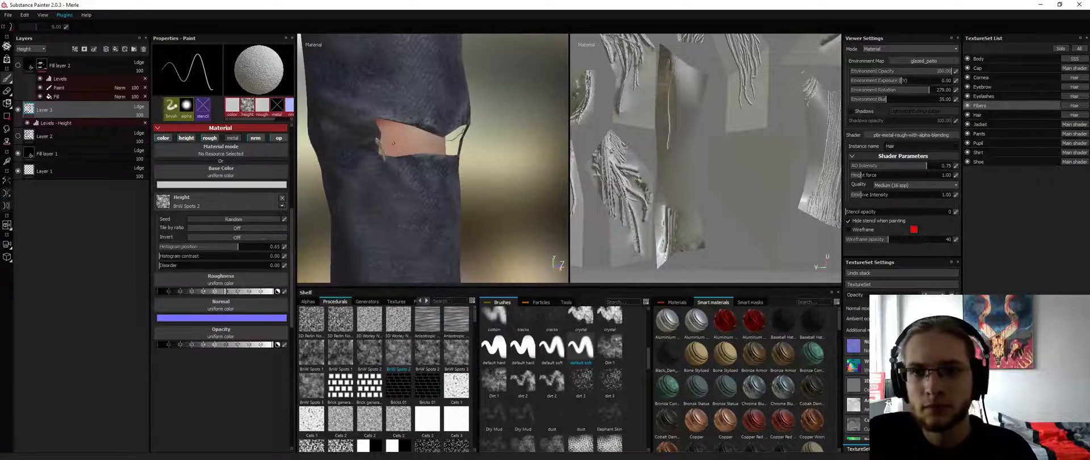
{"action": "key", "text": "alt+q"}
{"action": "key", "text": "alt+q"}
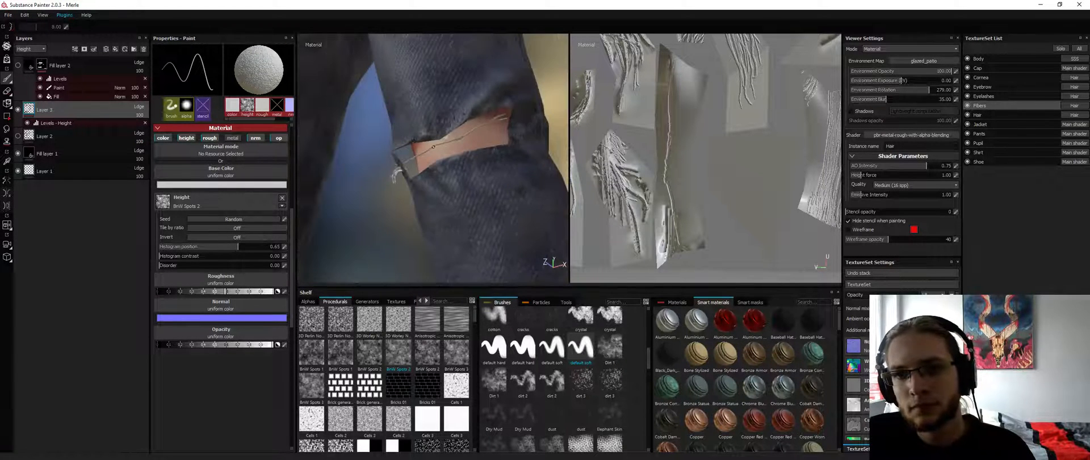
{"action": "key", "text": "alt+q"}
{"action": "key", "text": "alt+q"}
{"action": "left_click_drag", "start_coordinate": [398, 146], "coordinate": [444, 148], "text": "alt"}
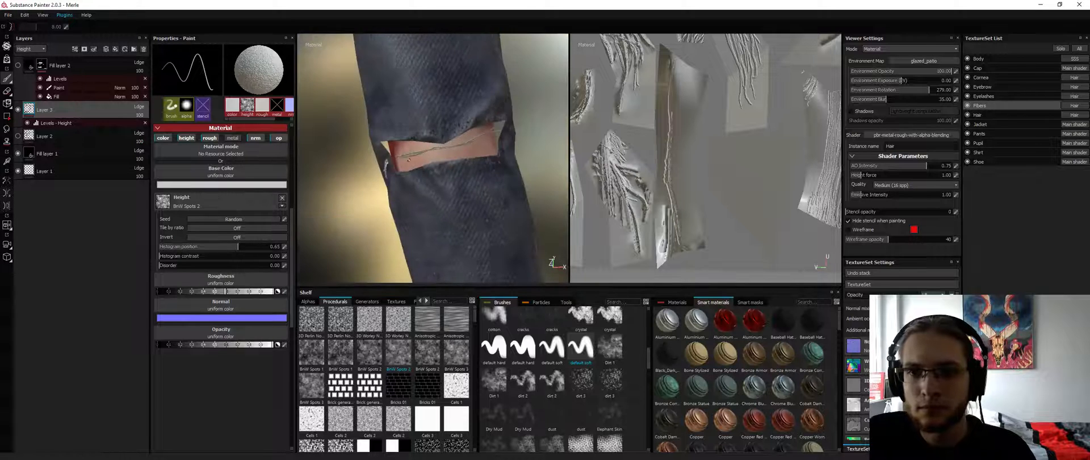
Add further parallel strands beside the first ones on the tall narrow UV island
{"action": "key", "text": "alt+q"}
{"action": "key", "text": "alt+q"}
{"action": "key", "text": "alt+q"}
{"action": "key", "text": "alt+q"}
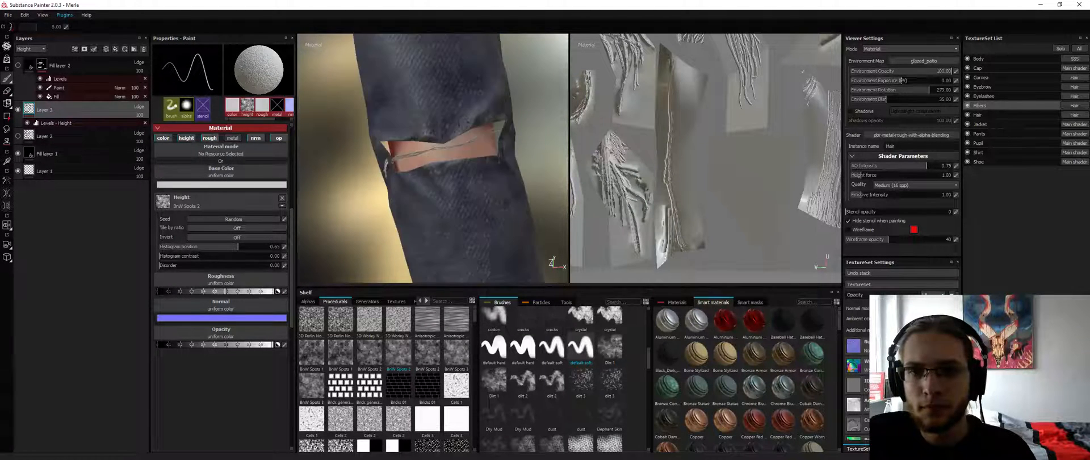
{"action": "key", "text": "alt+q"}
{"action": "key", "text": "alt+q"}
{"action": "key", "text": "alt+q"}
{"action": "key", "text": "alt+q"}
{"action": "key", "text": "alt+q"}
{"action": "key", "text": "alt+q"}
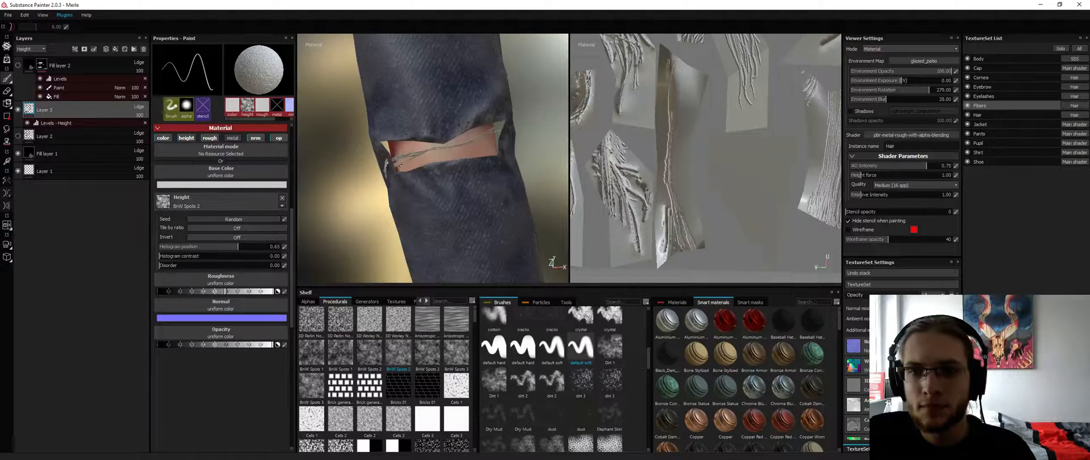
Paint strands fanning out across the wide lower end of the tall UV island and check them on the tear
{"action": "key", "text": "alt+q"}
{"action": "key", "text": "alt+q"}
{"action": "key", "text": "alt+q"}
{"action": "key", "text": "alt+q"}
{"action": "key", "text": "alt+q"}
{"action": "key", "text": "alt+q"}
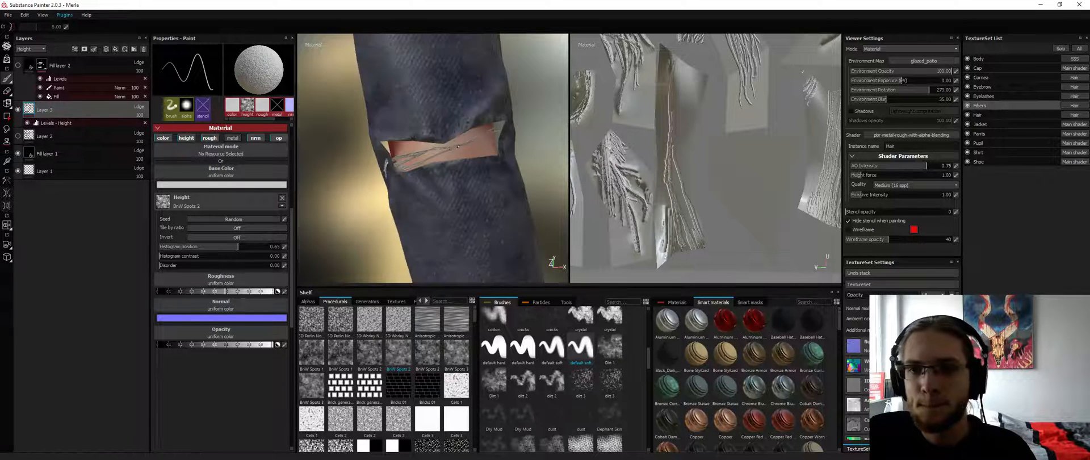
{"action": "key", "text": "alt+q"}
{"action": "key", "text": "alt+q"}
{"action": "key", "text": "alt+q"}
{"action": "key", "text": "alt+q"}
{"action": "key", "text": "alt+q"}
{"action": "key", "text": "alt+q"}
{"action": "left_click_drag", "start_coordinate": [425, 156], "coordinate": [470, 157], "text": "alt"}
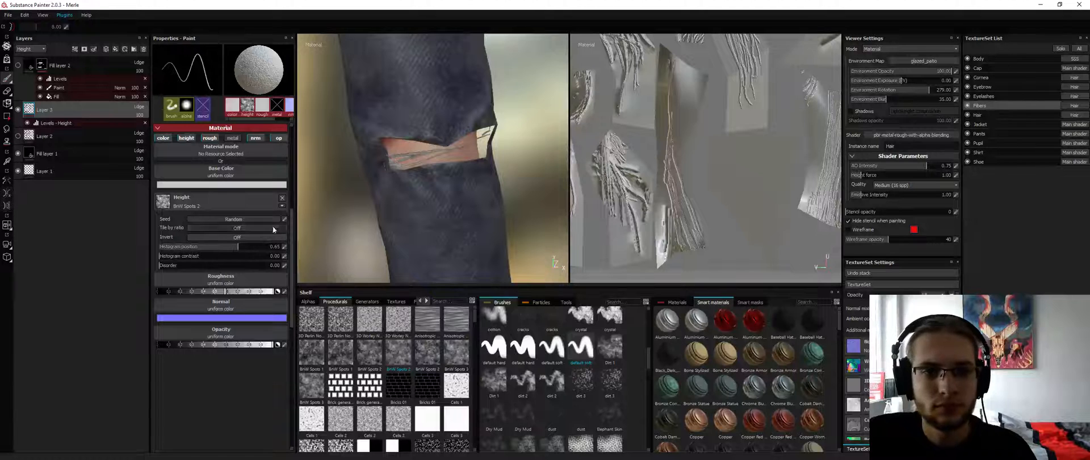
Lighten the brush's base colour to RGB 0.797, 0.760, 0.760 and isolate the Fibers texture set in the 3D view
{"action": "left_click", "coordinate": [244, 185]}
{"action": "left_click_drag", "start_coordinate": [176, 165], "coordinate": [175, 161]}
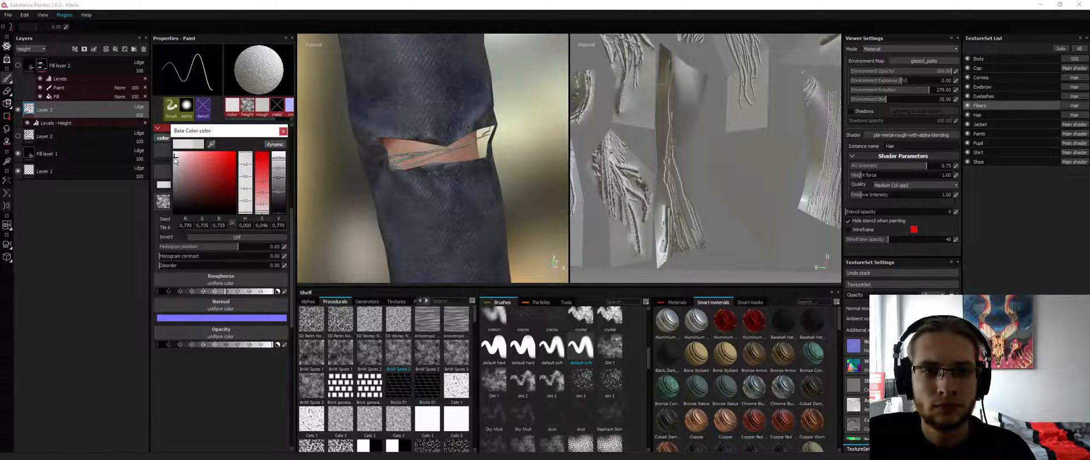
{"action": "left_click", "coordinate": [425, 144]}
{"action": "key", "text": "alt+q"}
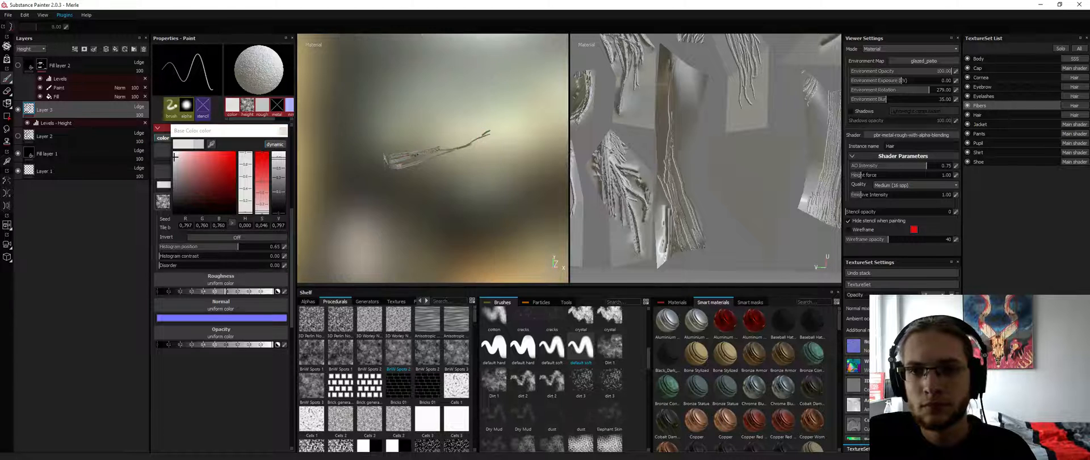
Paint additional lighter strands along the tall UV island, comparing them isolated and on the open knee tear
{"action": "key", "text": "alt+q"}
{"action": "key", "text": "alt+q"}
{"action": "key", "text": "alt+q"}
{"action": "key", "text": "alt+q"}
{"action": "key", "text": "alt+q"}
{"action": "key", "text": "alt+q"}
{"action": "key", "text": "alt+q"}
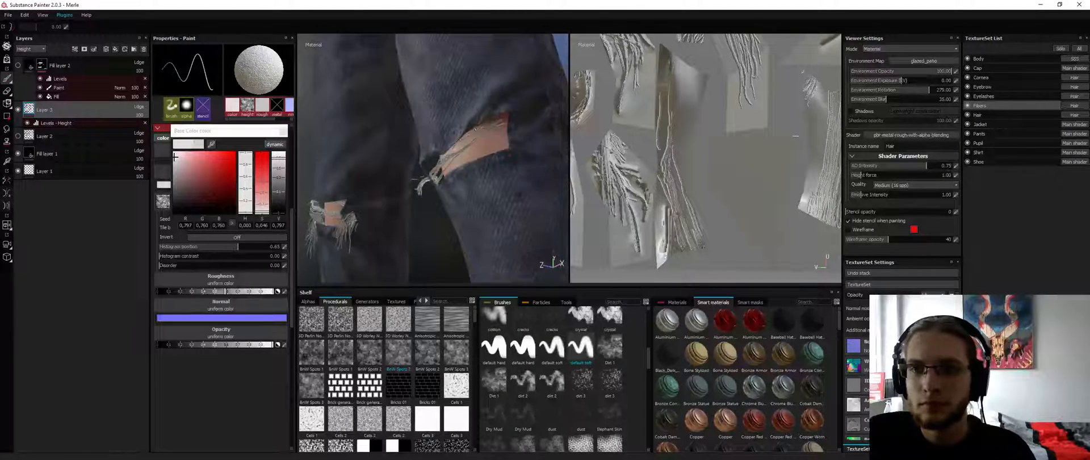
{"action": "left_click_drag", "start_coordinate": [483, 128], "coordinate": [475, 155], "text": "alt"}
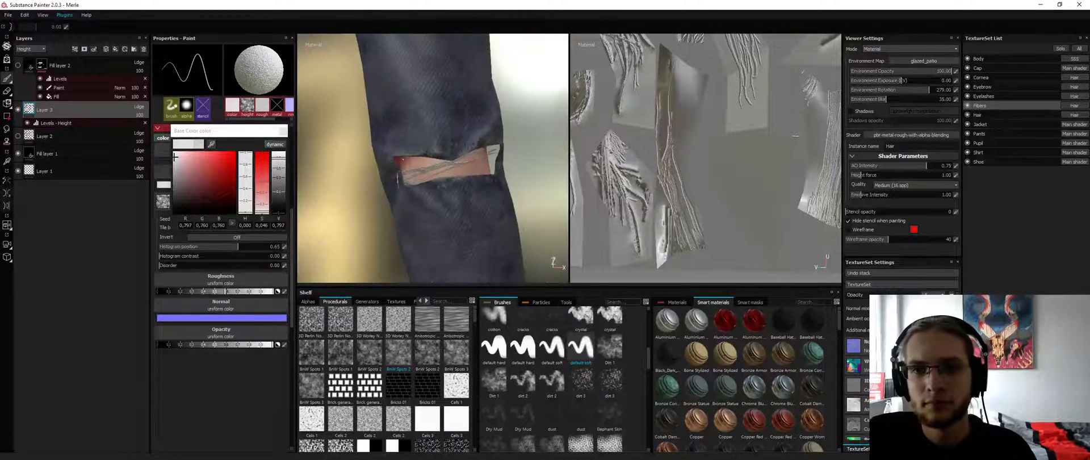
Paint short frayed strands in the lower corner of the tall UV island, checking them with the trousers hidden and shown
{"action": "key", "text": "alt+q"}
{"action": "key", "text": "alt+q"}
{"action": "key", "text": "alt+q"}
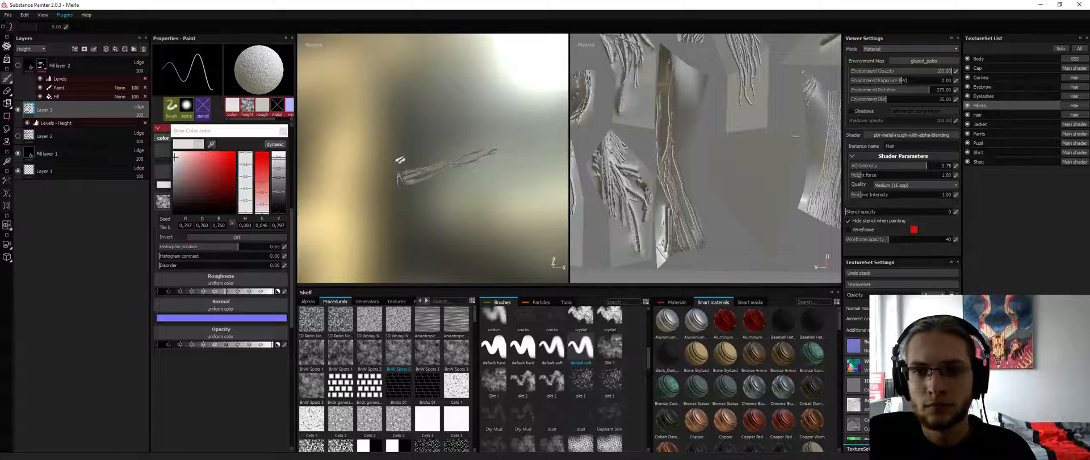
{"action": "key", "text": "alt+q"}
{"action": "key", "text": "alt+q"}
{"action": "key", "text": "alt+q"}
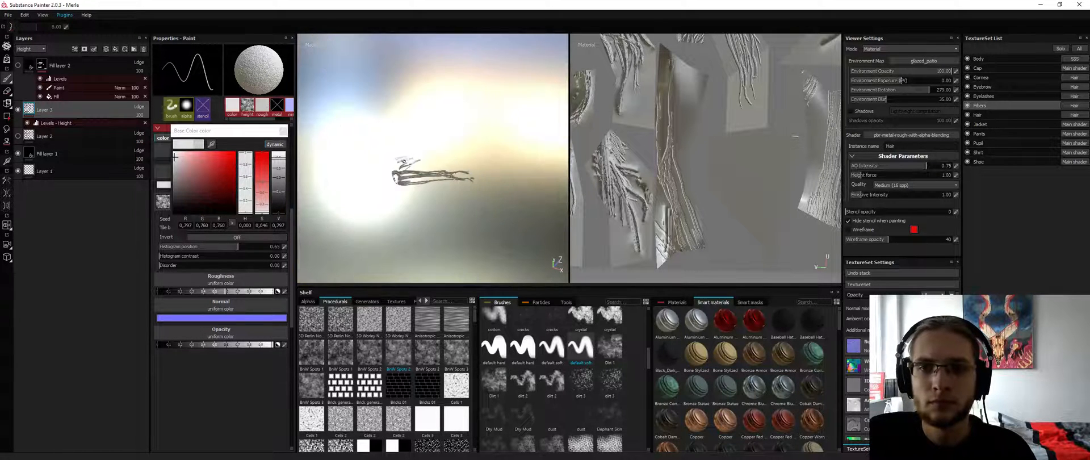
{"action": "key", "text": "alt+q"}
{"action": "key", "text": "alt+q"}
{"action": "key", "text": "alt+q"}
{"action": "key", "text": "alt+q"}
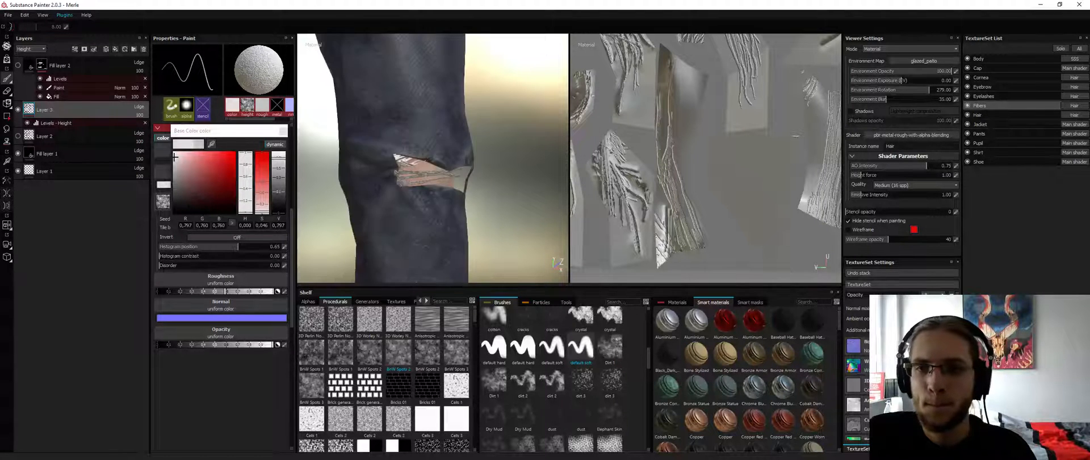
Extend the short slanted strands up the side edge at the lower end of the tall UV island
{"action": "key", "text": "alt+q"}
{"action": "key", "text": "alt+q"}
{"action": "key", "text": "alt+q"}
{"action": "key", "text": "alt+q"}
{"action": "key", "text": "alt+q"}
{"action": "key", "text": "alt+q"}
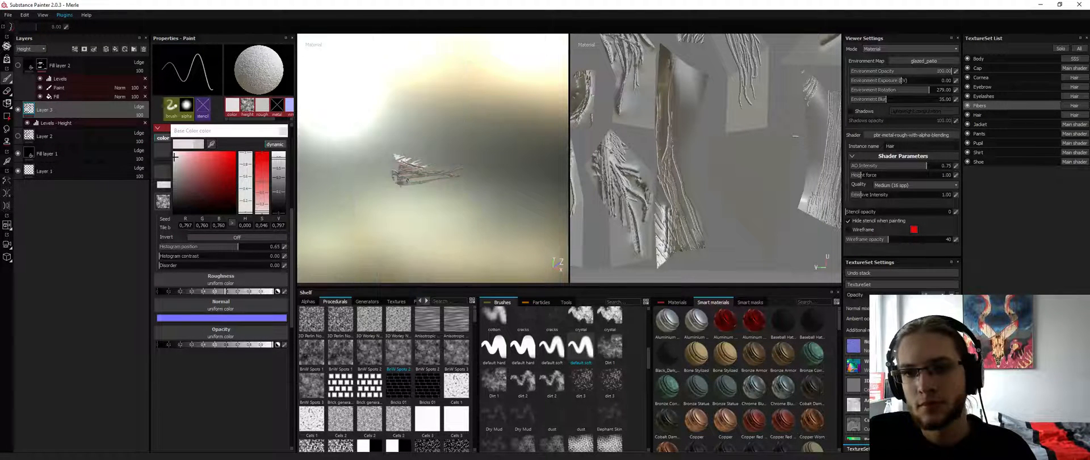
{"action": "left_click_drag", "start_coordinate": [410, 167], "coordinate": [469, 185], "text": "alt"}
Paint more long strands beside the existing ones on the tall UV island and a first strand on the thin sliver island
{"action": "key", "text": "alt+q"}
{"action": "key", "text": "alt+q"}
{"action": "key", "text": "alt+q"}
{"action": "key", "text": "alt+q"}
{"action": "key", "text": "alt+q"}
{"action": "key", "text": "alt+q"}
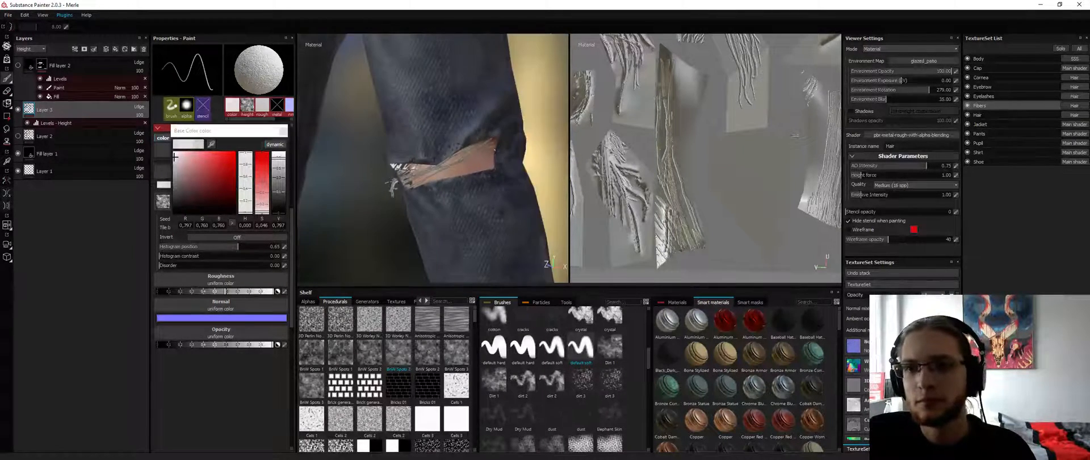
{"action": "key", "text": "alt+q"}
{"action": "key", "text": "alt+q"}
{"action": "key", "text": "alt+q"}
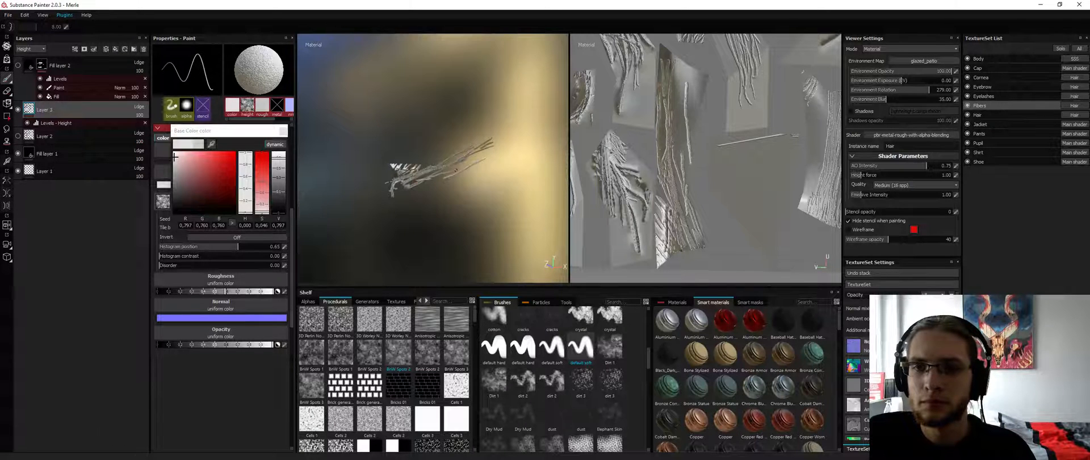
{"action": "key", "text": "alt+q"}
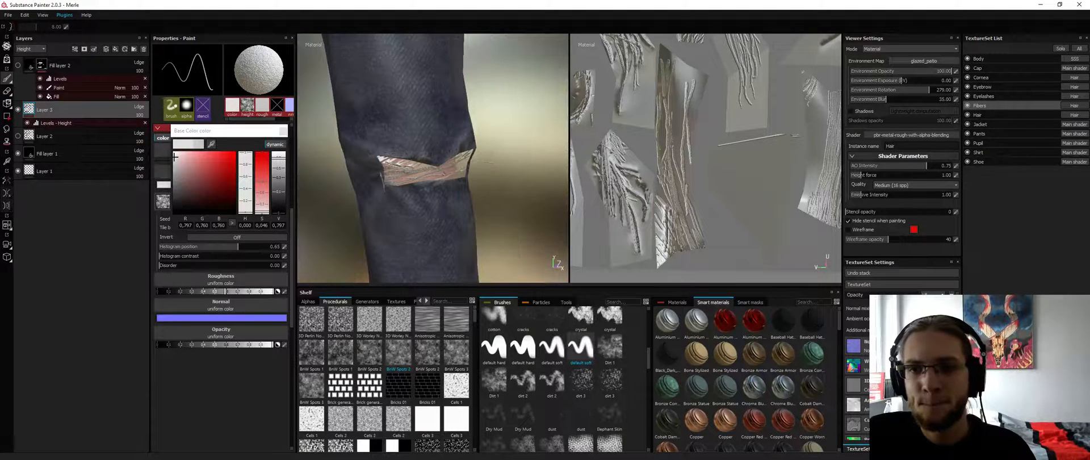
Fill the upper part of the tall UV island with denser strands and add a few more on the thin sliver island
{"action": "left_click_drag", "start_coordinate": [443, 175], "coordinate": [417, 186], "text": "alt"}
{"action": "key", "text": "alt+q"}
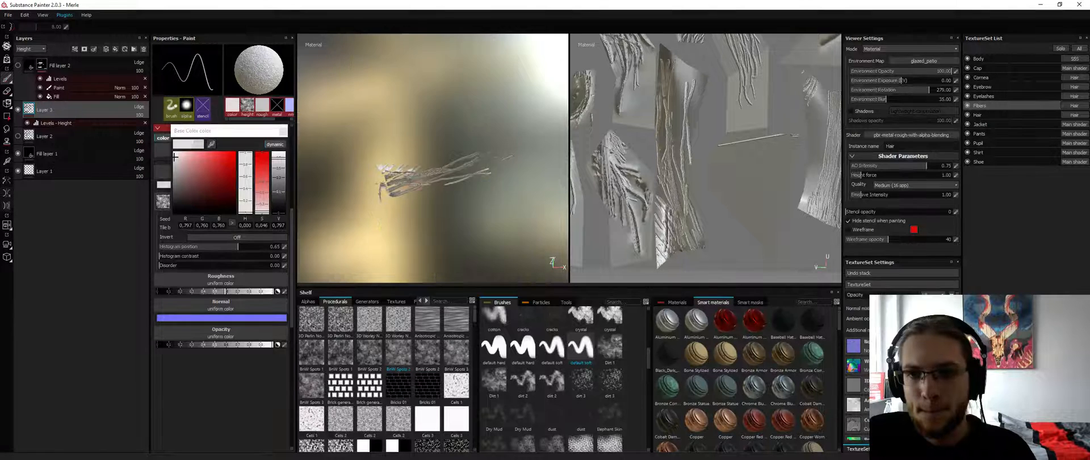
{"action": "key", "text": "alt+q"}
{"action": "key", "text": "alt+q"}
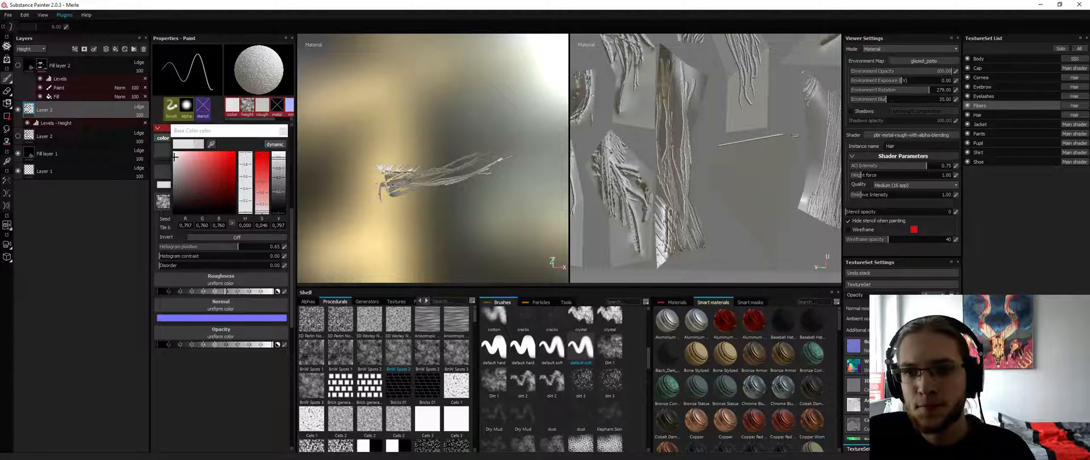
{"action": "key", "text": "alt+q"}
{"action": "key", "text": "alt+q"}
{"action": "key", "text": "alt+q"}
{"action": "key", "text": "alt+q"}
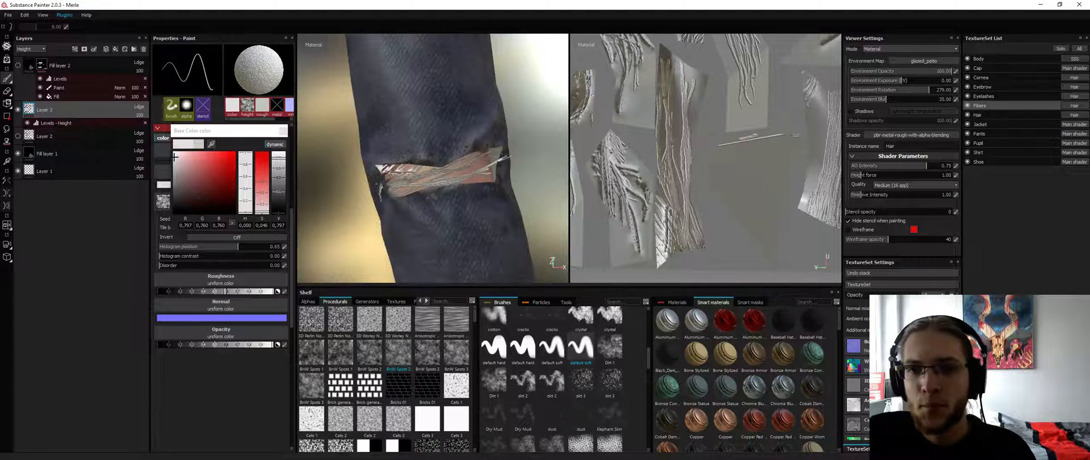
{"action": "key", "text": "alt+q"}
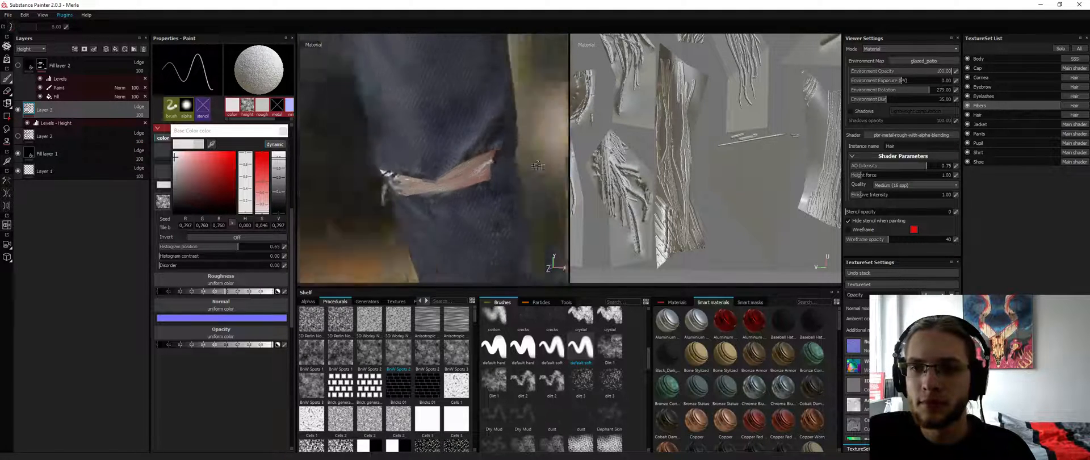
{"action": "key", "text": "alt+q"}
{"action": "key", "text": "alt+q"}
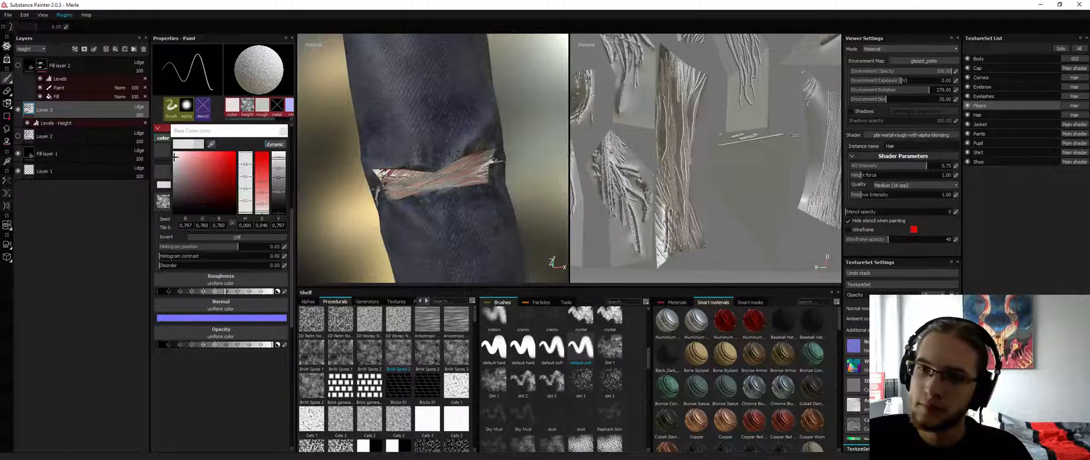
Inspect both torn knees, then make the Pants texture set active and view the knee with the hanging threads up close
{"action": "mouse_move", "coordinate": [398, 149]}
{"action": "left_mouse_down", "text": "alt"}
{"action": "mouse_move", "coordinate": [458, 137]}
{"action": "mouse_move", "coordinate": [381, 142]}
{"action": "left_mouse_up", "text": "alt"}
{"action": "scroll", "coordinate": [434, 145], "scroll_direction": "down", "scroll_amount": 3}
{"action": "scroll", "coordinate": [421, 139], "scroll_direction": "down", "scroll_amount": 4}
{"action": "scroll", "coordinate": [381, 142], "scroll_direction": "up", "scroll_amount": 2}
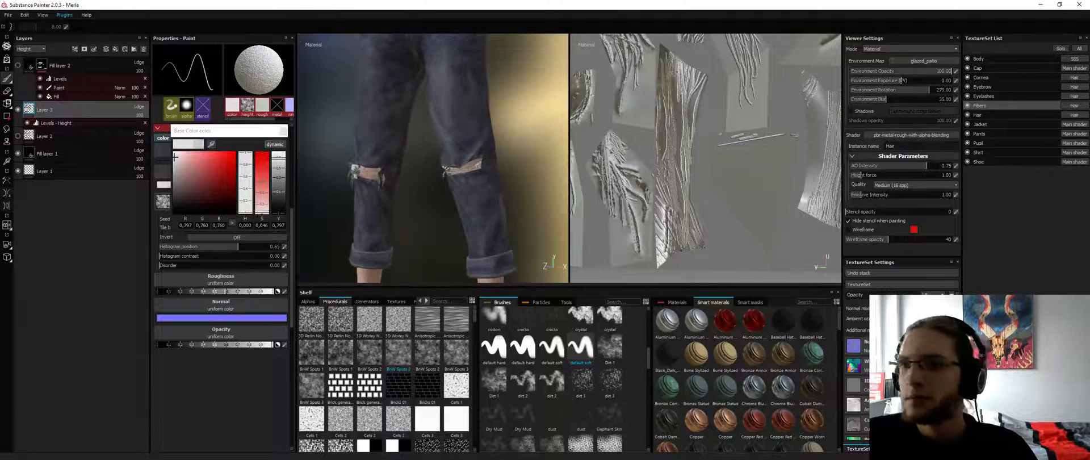
{"action": "middle_click_drag", "start_coordinate": [752, 85], "coordinate": [592, 180], "text": "alt"}
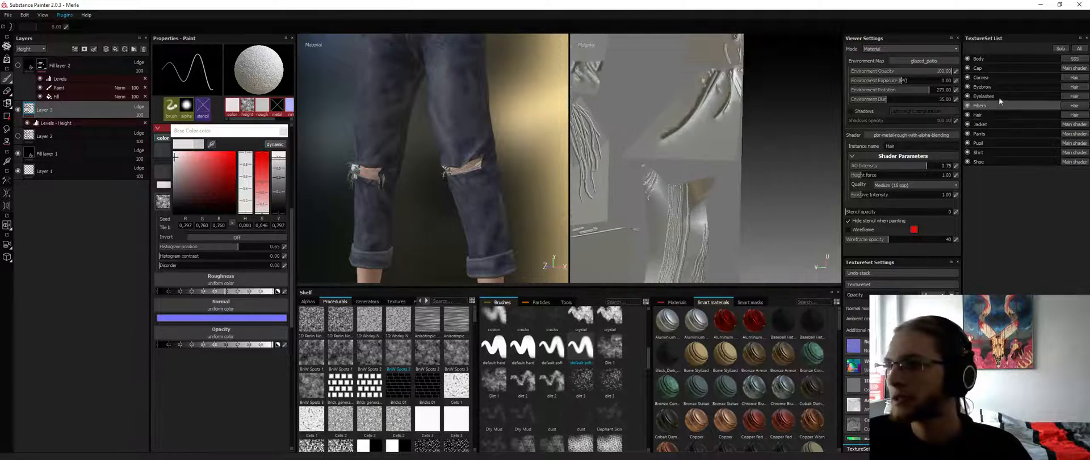
{"action": "left_click", "coordinate": [983, 134]}
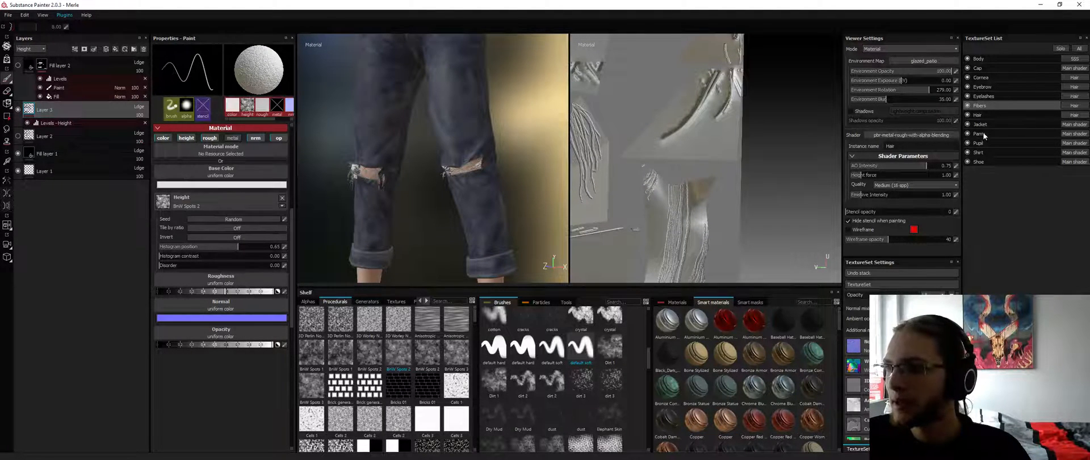
{"action": "left_click_drag", "start_coordinate": [402, 189], "coordinate": [476, 196], "text": "alt"}
{"action": "right_click_drag", "start_coordinate": [476, 196], "coordinate": [484, 312], "text": "alt"}
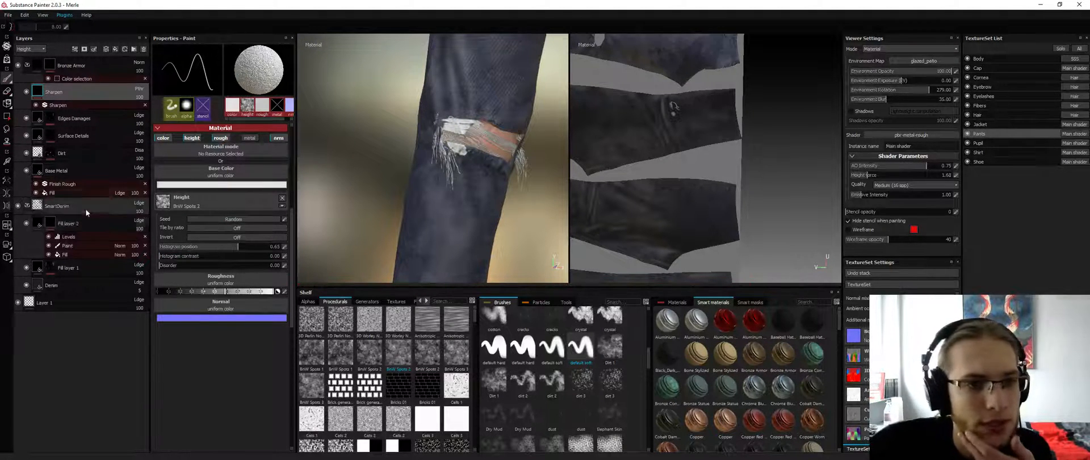
Add an empty paint layer above Fill layer 2 in the Pants layer stack
{"action": "left_click", "coordinate": [87, 224]}
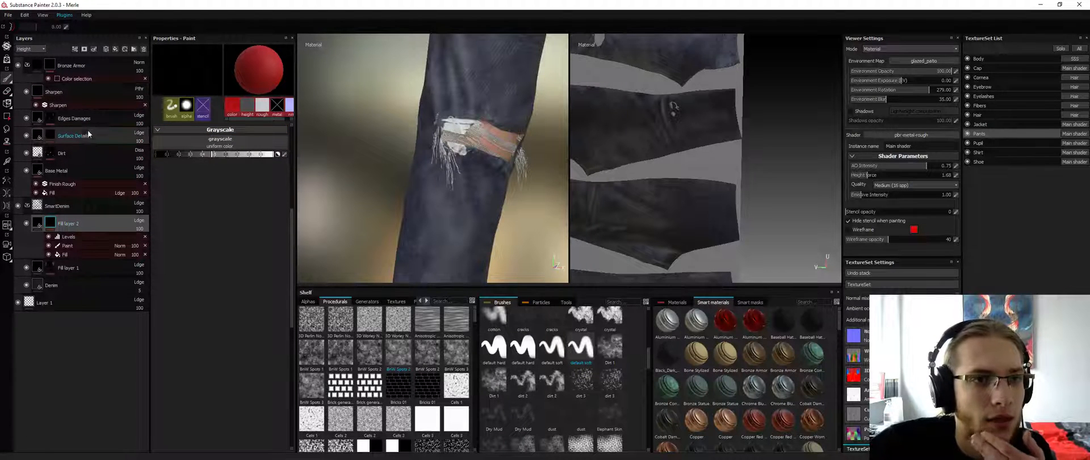
{"action": "left_click", "coordinate": [82, 66]}
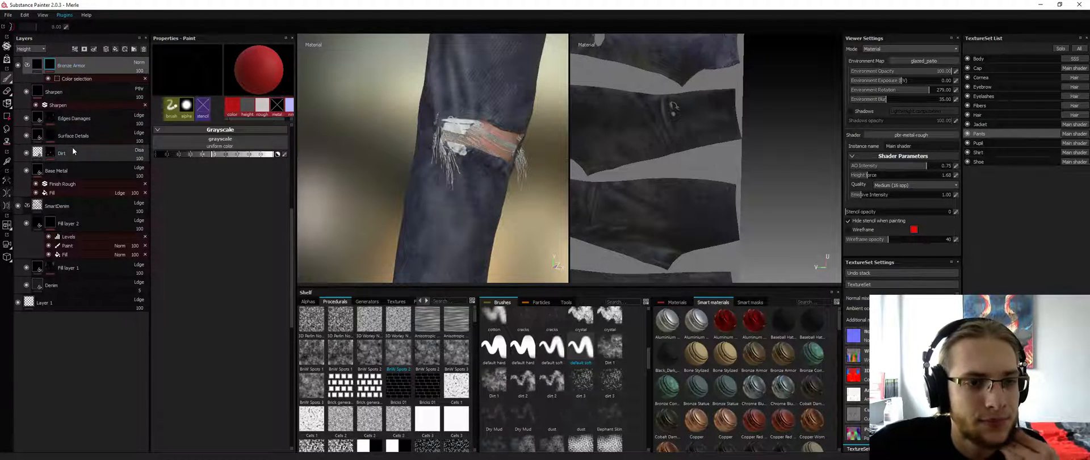
{"action": "left_click", "coordinate": [80, 225]}
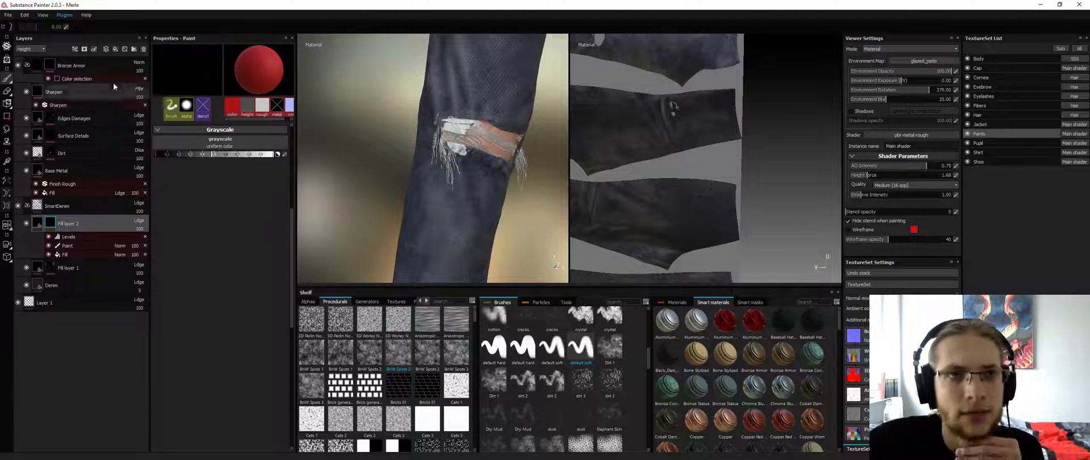
{"action": "left_click", "coordinate": [106, 49]}
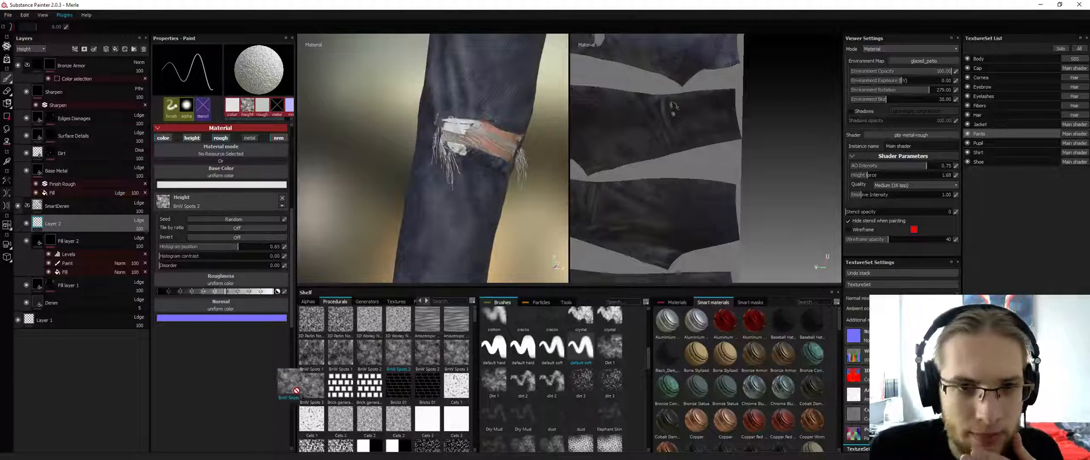
Paint light threads on the denim along the upper edge of the knee tear
{"action": "left_click_drag", "start_coordinate": [509, 162], "coordinate": [455, 160], "text": "alt"}
{"action": "right_click_drag", "start_coordinate": [454, 160], "coordinate": [474, 148], "text": "alt"}
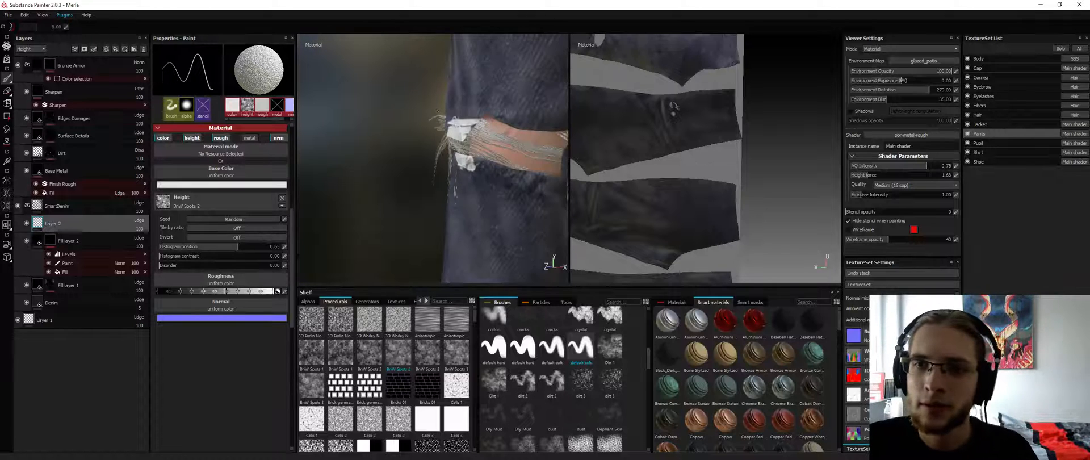
{"action": "left_click_drag", "start_coordinate": [443, 149], "coordinate": [488, 136], "text": "alt"}
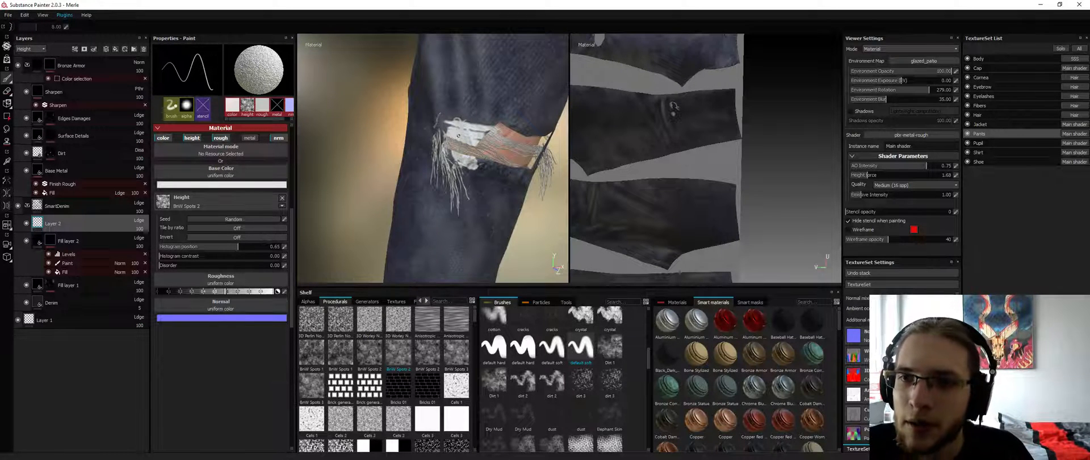
{"action": "mouse_move", "coordinate": [445, 140]}
{"action": "left_mouse_down"}
{"action": "mouse_move", "coordinate": [463, 130]}
{"action": "mouse_move", "coordinate": [471, 144]}
{"action": "mouse_move", "coordinate": [484, 138]}
{"action": "left_mouse_up"}
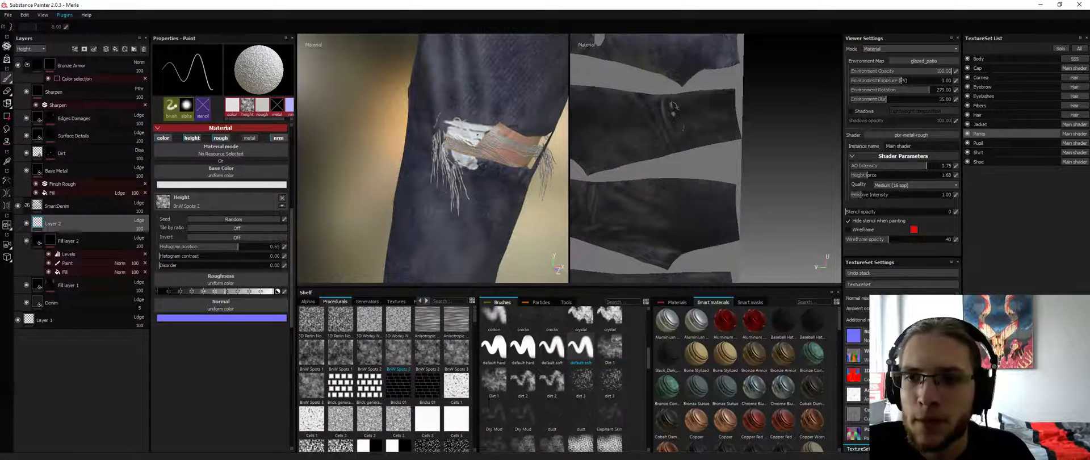
Darken the brush's base colour to RGB 0.489, 0.481, 0.481 and paint more threads along the tear's upper edge
{"action": "left_click", "coordinate": [194, 184]}
{"action": "left_click_drag", "start_coordinate": [127, 164], "coordinate": [120, 170]}
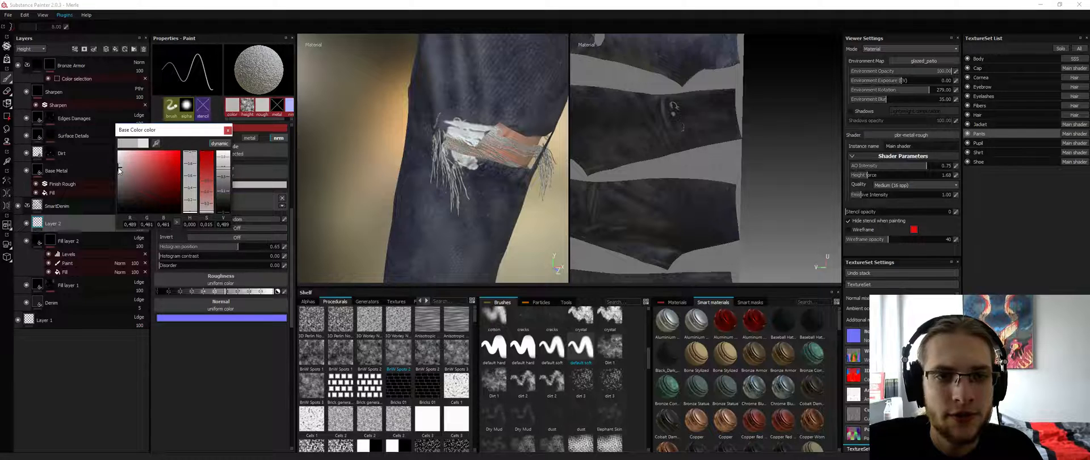
{"action": "left_click", "coordinate": [227, 131]}
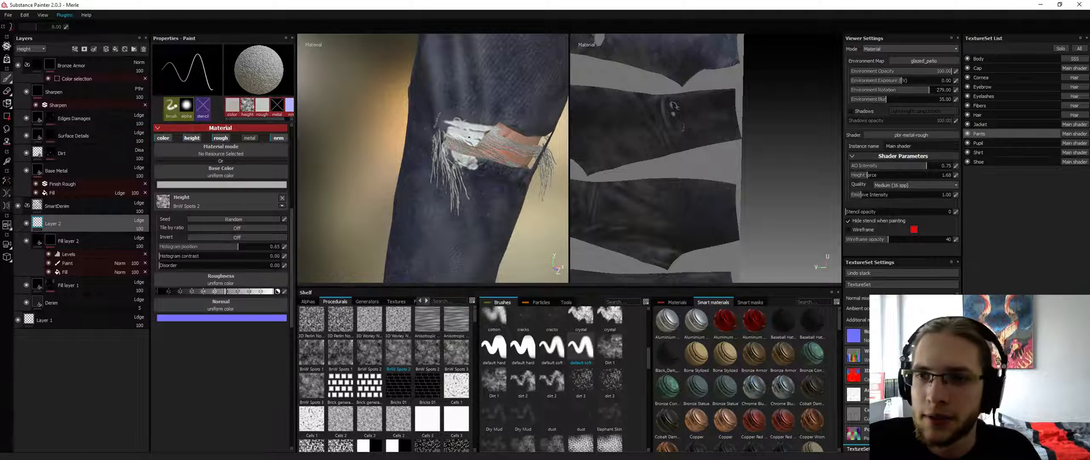
{"action": "left_click_drag", "start_coordinate": [469, 137], "coordinate": [478, 140]}
{"action": "mouse_move", "coordinate": [474, 142]}
{"action": "left_mouse_down", "text": "alt"}
{"action": "mouse_move", "coordinate": [519, 145]}
{"action": "mouse_move", "coordinate": [442, 140]}
{"action": "mouse_move", "coordinate": [488, 128]}
{"action": "left_mouse_up", "text": "alt"}
{"action": "left_click_drag", "start_coordinate": [477, 139], "coordinate": [521, 143], "text": "alt"}
{"action": "mouse_move", "coordinate": [481, 129]}
{"action": "left_mouse_down"}
{"action": "mouse_move", "coordinate": [370, 131]}
{"action": "mouse_move", "coordinate": [455, 136]}
{"action": "left_mouse_up"}
Rotate the environment lighting to 243 and inspect the painted threads on the knee
{"action": "scroll", "coordinate": [469, 135], "scroll_direction": "down", "scroll_amount": 3}
{"action": "right_click_drag", "start_coordinate": [455, 136], "coordinate": [420, 137], "text": "shift"}
{"action": "mouse_move", "coordinate": [420, 136]}
{"action": "left_mouse_down", "text": "alt"}
{"action": "mouse_move", "coordinate": [454, 138]}
{"action": "mouse_move", "coordinate": [443, 141]}
{"action": "mouse_move", "coordinate": [475, 151]}
{"action": "mouse_move", "coordinate": [449, 153]}
{"action": "mouse_move", "coordinate": [484, 157]}
{"action": "mouse_move", "coordinate": [426, 158]}
{"action": "mouse_move", "coordinate": [452, 156]}
{"action": "left_mouse_up", "text": "alt"}
{"action": "scroll", "coordinate": [446, 141], "scroll_direction": "up", "scroll_amount": 3}
{"action": "scroll", "coordinate": [475, 151], "scroll_direction": "up", "scroll_amount": 1}
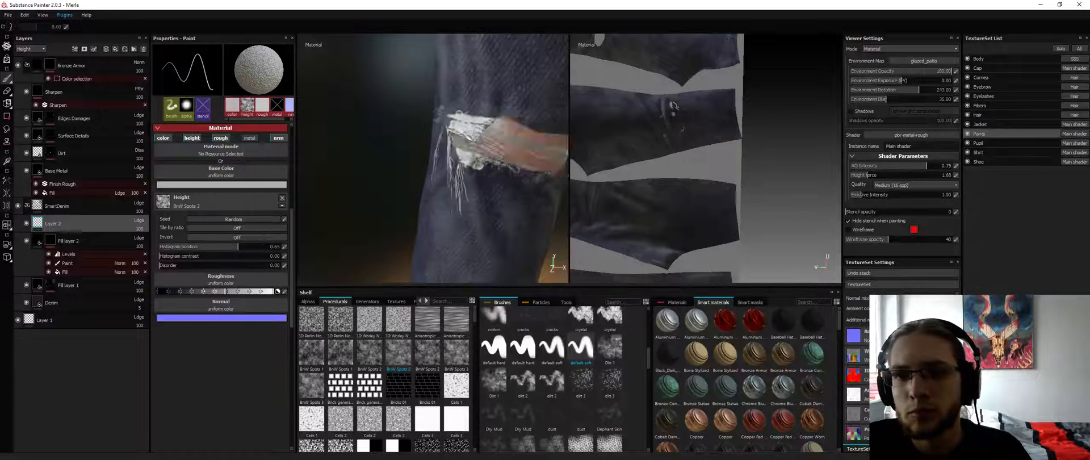
Paint further threads on the denim along the lower and upper edges of the tear, checking them around the leg
{"action": "mouse_move", "coordinate": [471, 162]}
{"action": "left_mouse_down"}
{"action": "mouse_move", "coordinate": [501, 170]}
{"action": "mouse_move", "coordinate": [478, 163]}
{"action": "left_mouse_up"}
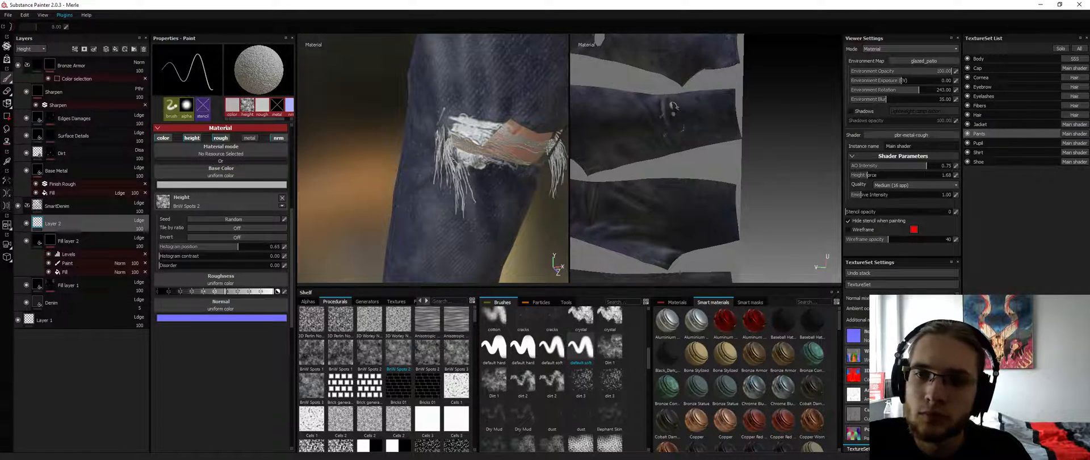
{"action": "mouse_move", "coordinate": [464, 117]}
{"action": "left_mouse_down"}
{"action": "mouse_move", "coordinate": [494, 143]}
{"action": "mouse_move", "coordinate": [528, 144]}
{"action": "left_mouse_up"}
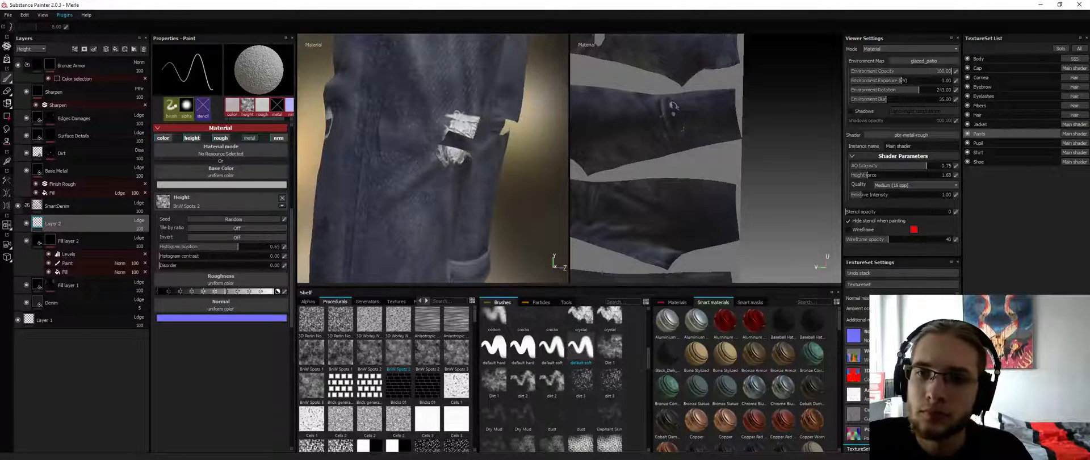
{"action": "mouse_move", "coordinate": [460, 142]}
{"action": "left_mouse_down", "text": "alt"}
{"action": "mouse_move", "coordinate": [488, 143]}
{"action": "mouse_move", "coordinate": [480, 164]}
{"action": "mouse_move", "coordinate": [511, 155]}
{"action": "left_mouse_up", "text": "alt"}
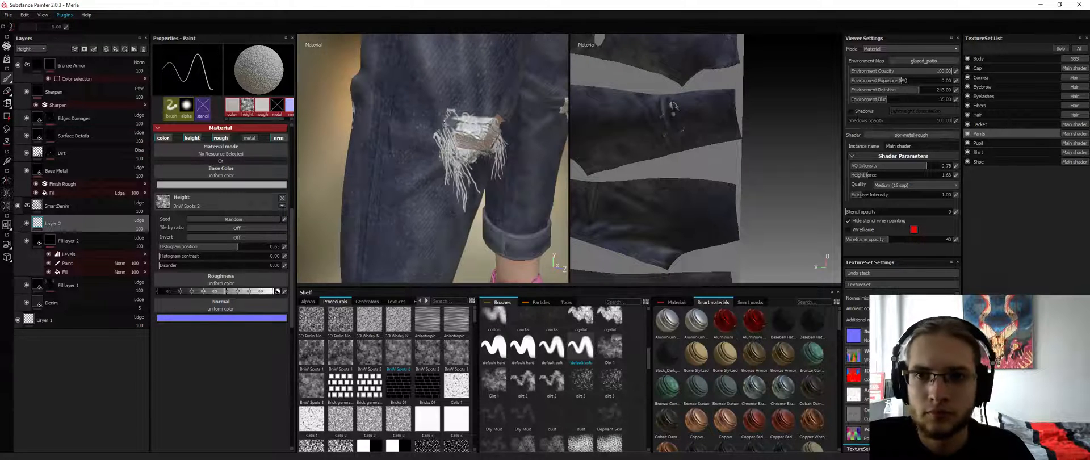
{"action": "left_click", "coordinate": [988, 105]}
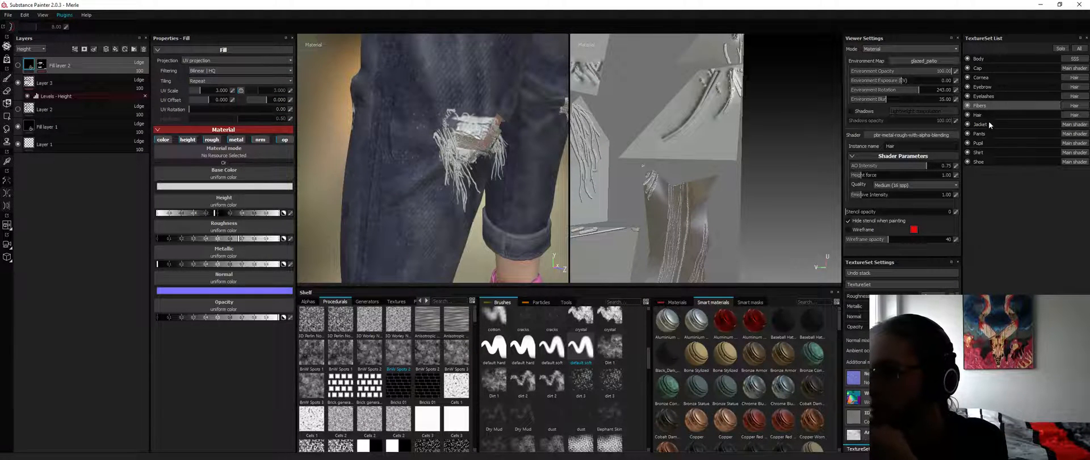
{"action": "left_click", "coordinate": [980, 133]}
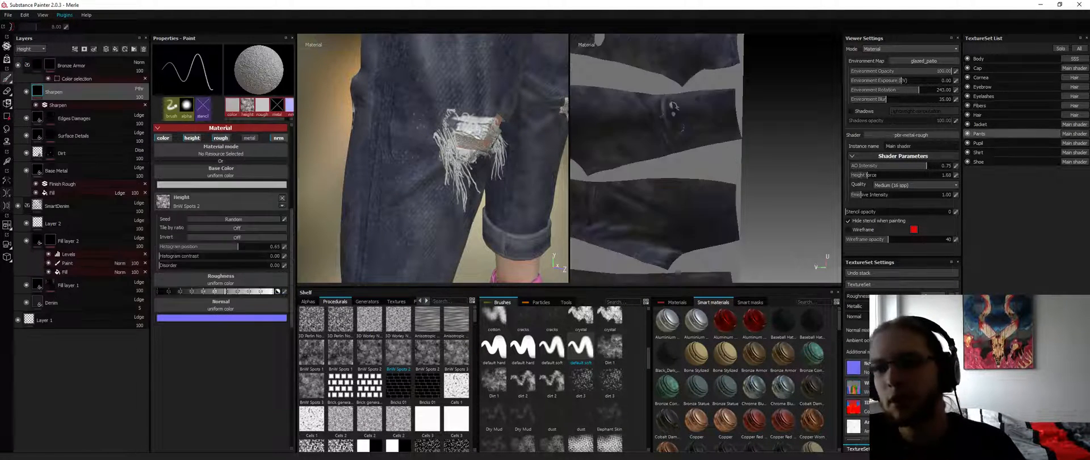
Compare the knee tear with the Fibers texture set hidden and shown to judge how the painted threads blend in
{"action": "left_click_drag", "start_coordinate": [454, 165], "coordinate": [434, 154], "text": "alt"}
{"action": "left_click", "coordinate": [968, 106]}
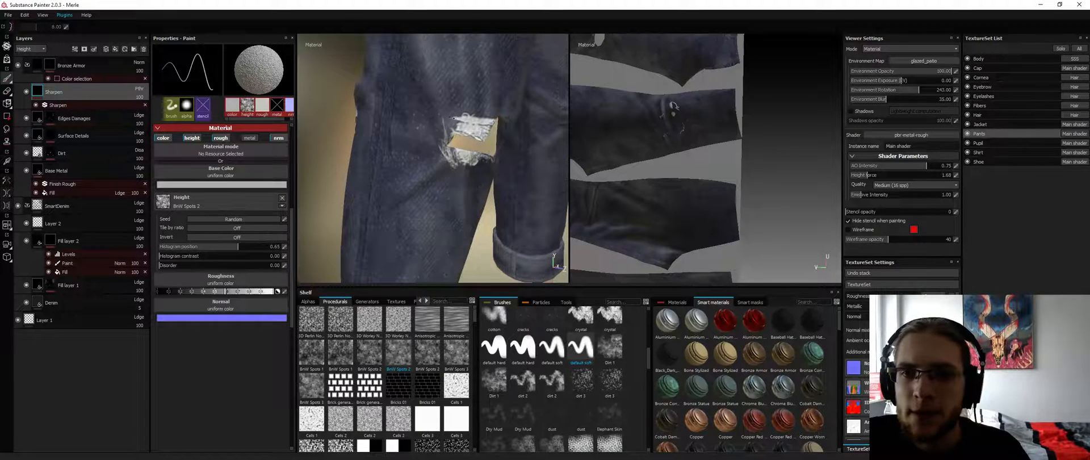
{"action": "left_click", "coordinate": [968, 105]}
{"action": "left_click", "coordinate": [967, 106]}
{"action": "left_click", "coordinate": [967, 105]}
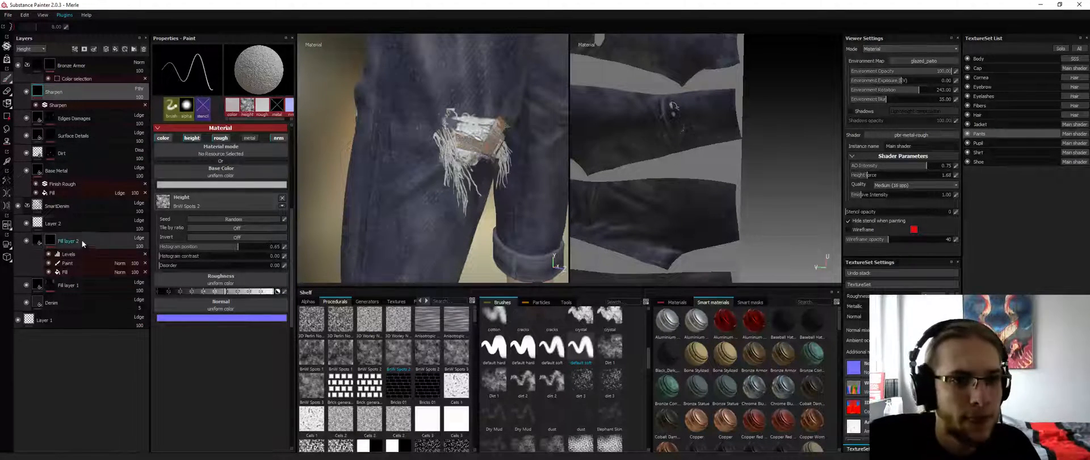
Paint another short thread on Layer 2 of the Pants texture set beside the torn knee
{"action": "left_click", "coordinate": [85, 224]}
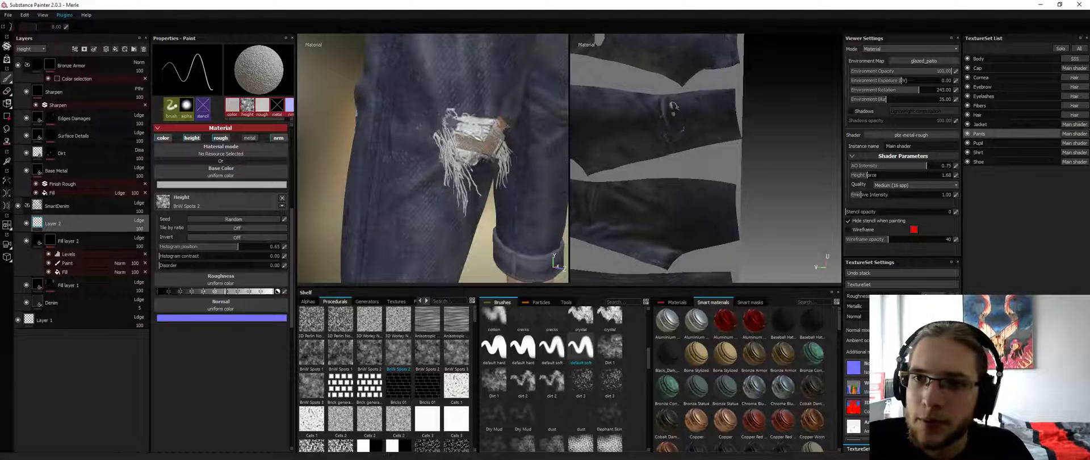
{"action": "mouse_move", "coordinate": [464, 116]}
{"action": "left_mouse_down", "text": "alt"}
{"action": "mouse_move", "coordinate": [393, 123]}
{"action": "mouse_move", "coordinate": [465, 114]}
{"action": "mouse_move", "coordinate": [471, 126]}
{"action": "mouse_move", "coordinate": [443, 136]}
{"action": "mouse_move", "coordinate": [514, 163]}
{"action": "left_mouse_up", "text": "alt"}
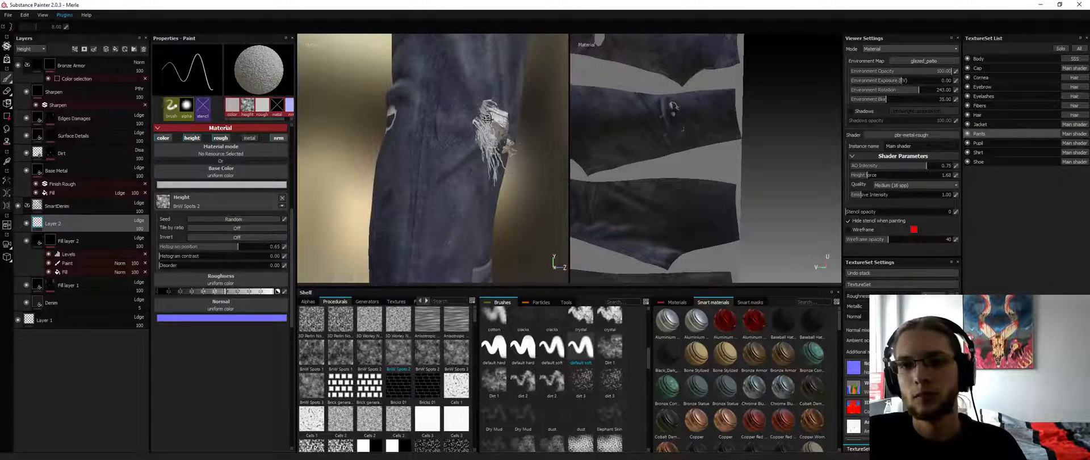
{"action": "mouse_move", "coordinate": [487, 118]}
{"action": "left_mouse_down", "text": "alt"}
{"action": "mouse_move", "coordinate": [503, 120]}
{"action": "mouse_move", "coordinate": [449, 123]}
{"action": "mouse_move", "coordinate": [490, 116]}
{"action": "mouse_move", "coordinate": [488, 142]}
{"action": "left_mouse_up", "text": "alt"}
{"action": "mouse_move", "coordinate": [487, 134]}
{"action": "left_mouse_down"}
{"action": "mouse_move", "coordinate": [539, 133]}
{"action": "mouse_move", "coordinate": [454, 127]}
{"action": "mouse_move", "coordinate": [492, 129]}
{"action": "mouse_move", "coordinate": [527, 112]}
{"action": "mouse_move", "coordinate": [469, 117]}
{"action": "mouse_move", "coordinate": [502, 129]}
{"action": "mouse_move", "coordinate": [490, 136]}
{"action": "mouse_move", "coordinate": [503, 139]}
{"action": "mouse_move", "coordinate": [483, 141]}
{"action": "left_mouse_up"}
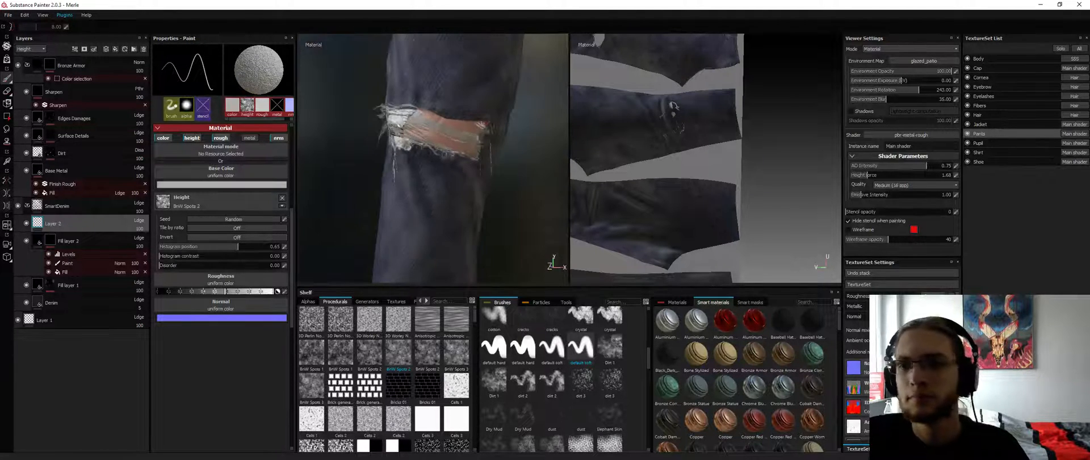
Make Fibers the active texture set and select its Layer 3
{"action": "left_click", "coordinate": [999, 104]}
{"action": "left_click_drag", "start_coordinate": [512, 148], "coordinate": [459, 156], "text": "alt"}
{"action": "scroll", "coordinate": [457, 157], "scroll_direction": "up", "scroll_amount": 2}
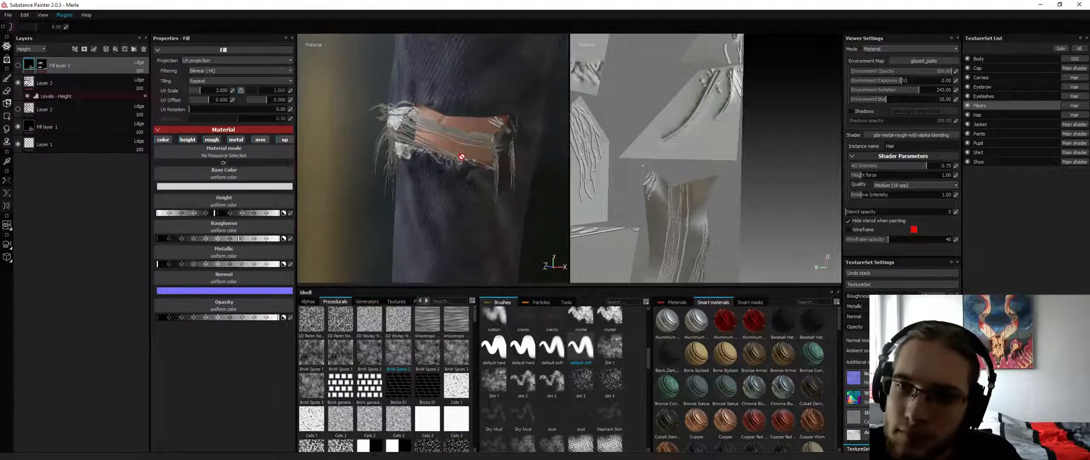
{"action": "left_click", "coordinate": [458, 157]}
{"action": "left_click", "coordinate": [69, 84]}
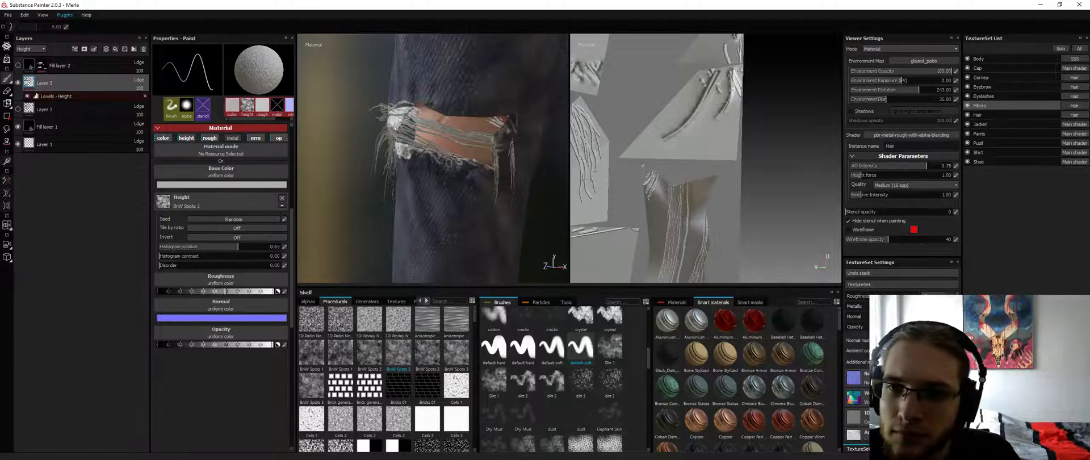
Compare the isolated fiber strands with the complete knee tear from several angles around the leg
{"action": "key", "text": "alt+q"}
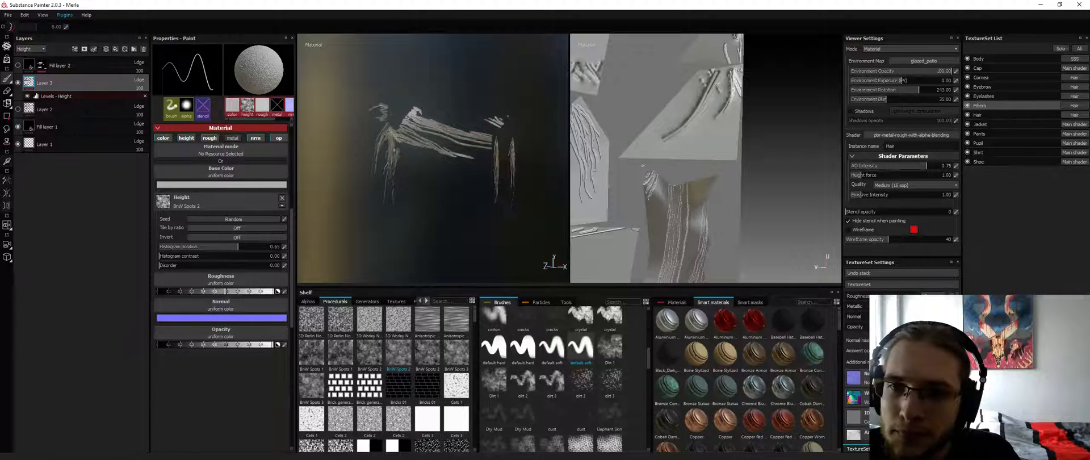
{"action": "key", "text": "alt+q"}
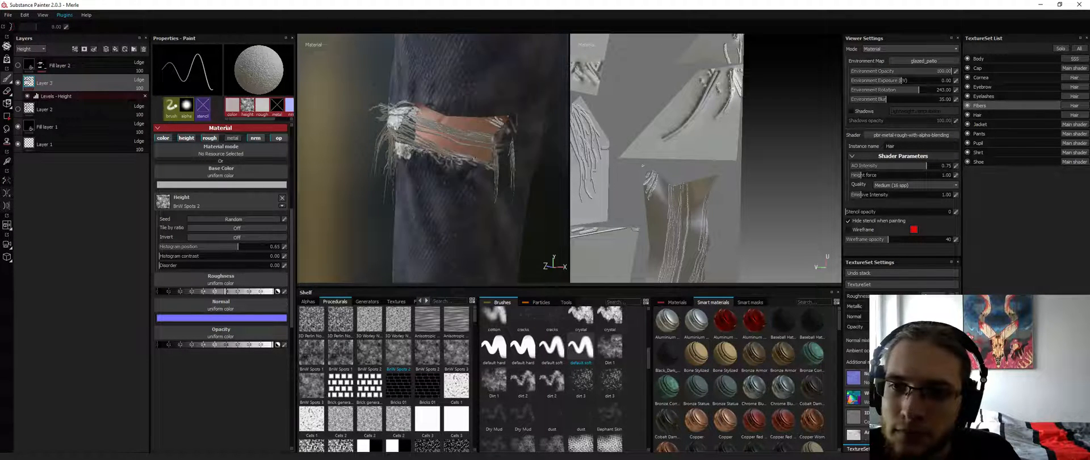
{"action": "key", "text": "alt+q"}
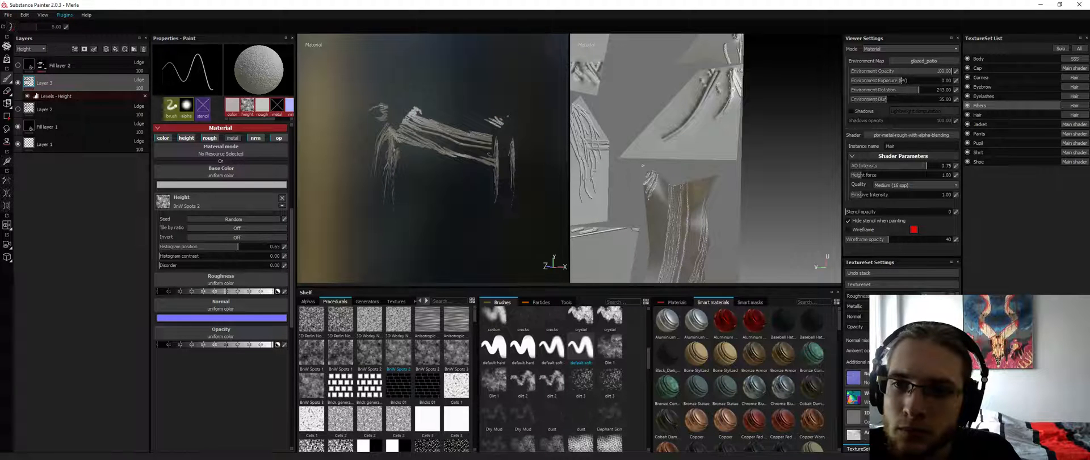
{"action": "key", "text": "alt+q"}
{"action": "key", "text": "alt+q"}
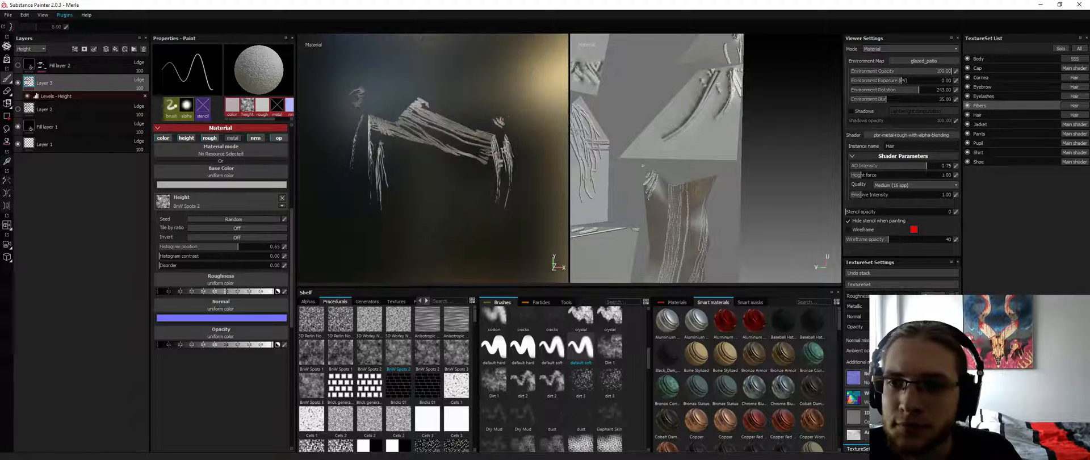
{"action": "key", "text": "alt+q"}
{"action": "key", "text": "alt+q"}
{"action": "key", "text": "alt+q"}
{"action": "key", "text": "alt+q"}
{"action": "key", "text": "alt+q"}
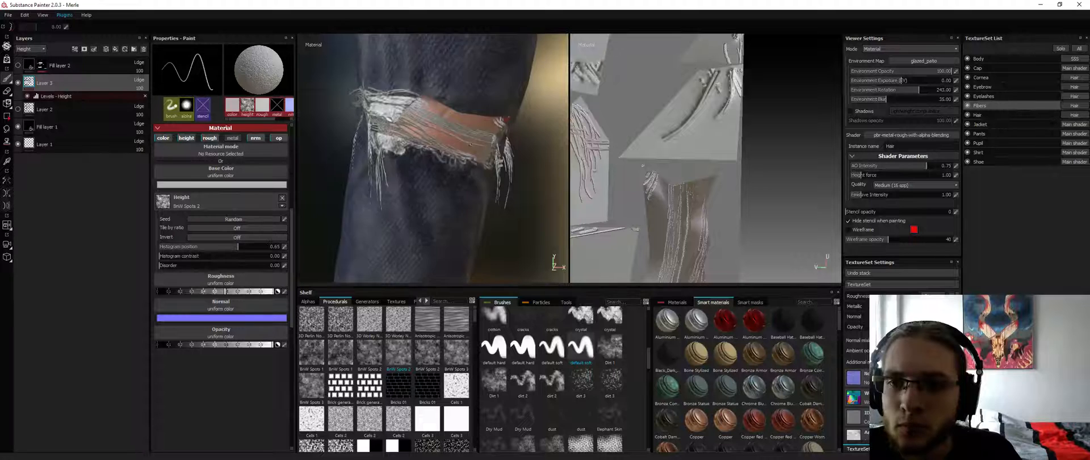
{"action": "key", "text": "alt+q"}
{"action": "key", "text": "alt+q"}
{"action": "key", "text": "alt+q"}
{"action": "key", "text": "alt+q"}
{"action": "key", "text": "alt+q"}
{"action": "key", "text": "alt+q"}
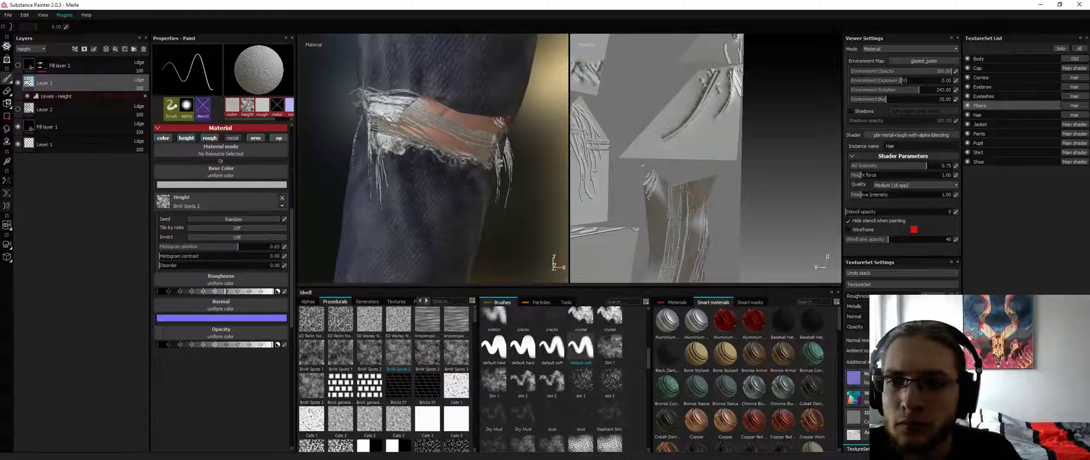
{"action": "key", "text": "alt+q"}
{"action": "key", "text": "alt+q"}
{"action": "key", "text": "alt+q"}
{"action": "key", "text": "alt+q"}
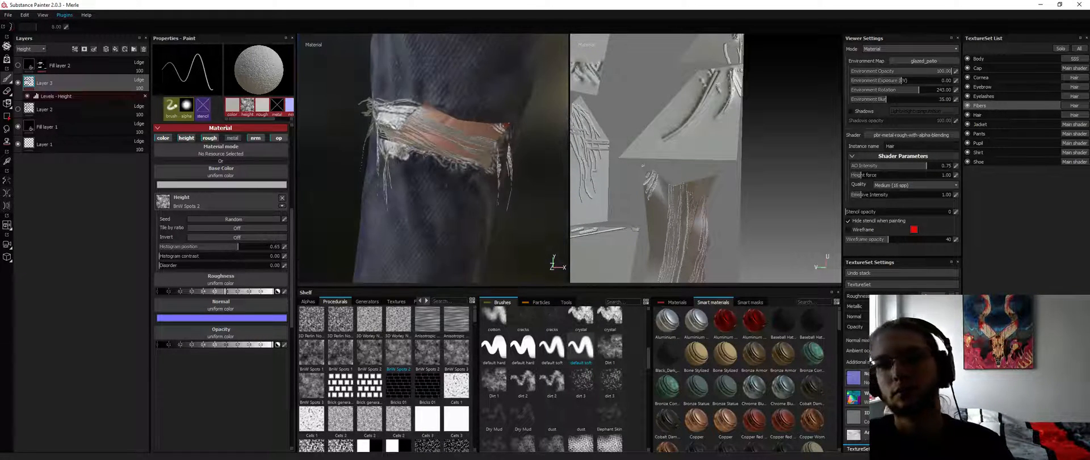
{"action": "key", "text": "alt+q"}
{"action": "key", "text": "alt+q"}
{"action": "key", "text": "alt+q"}
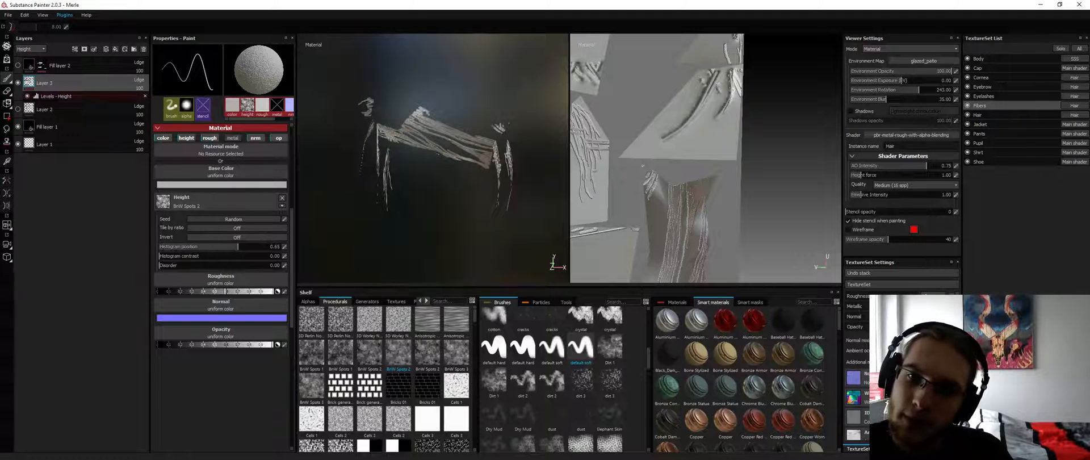
{"action": "key", "text": "alt+q"}
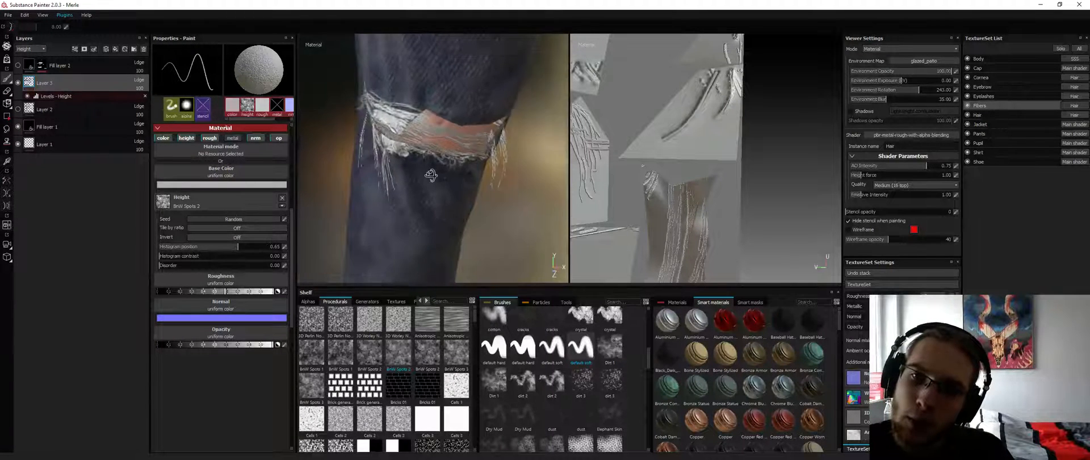
{"action": "left_click_drag", "start_coordinate": [482, 125], "coordinate": [437, 122], "text": "alt"}
{"action": "key", "text": "alt+q"}
{"action": "key", "text": "alt+q"}
{"action": "key", "text": "alt+q"}
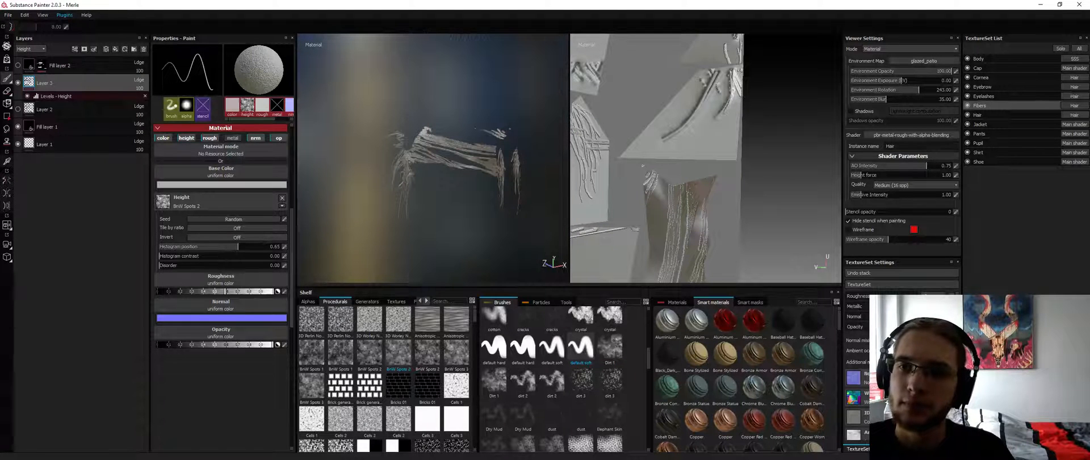
{"action": "key", "text": "alt+q"}
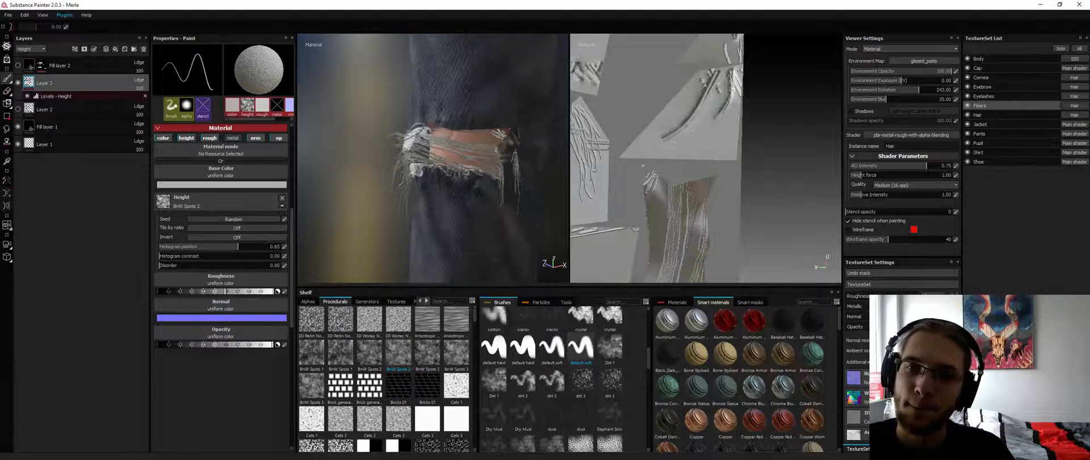
{"action": "left_click_drag", "start_coordinate": [395, 124], "coordinate": [438, 124], "text": "alt"}
{"action": "key", "text": "alt+q"}
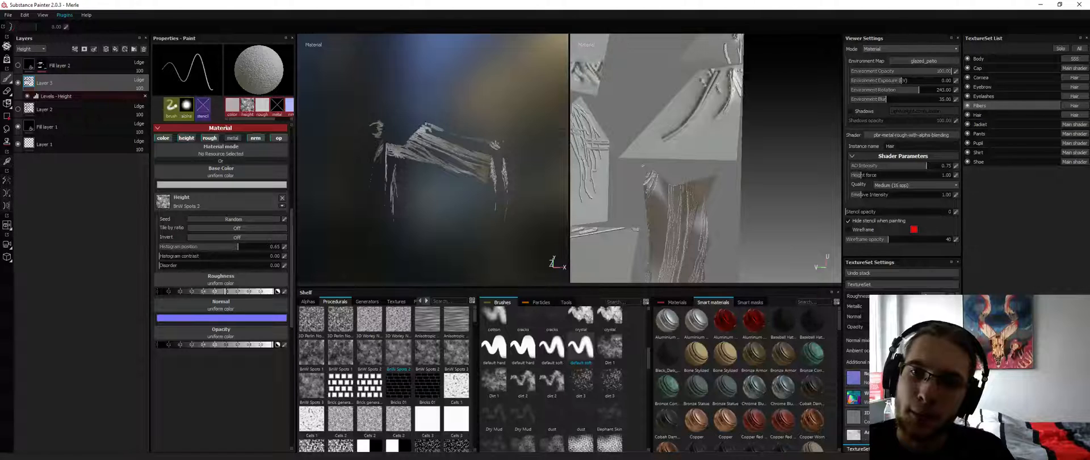
{"action": "key", "text": "alt+q"}
{"action": "key", "text": "alt+q"}
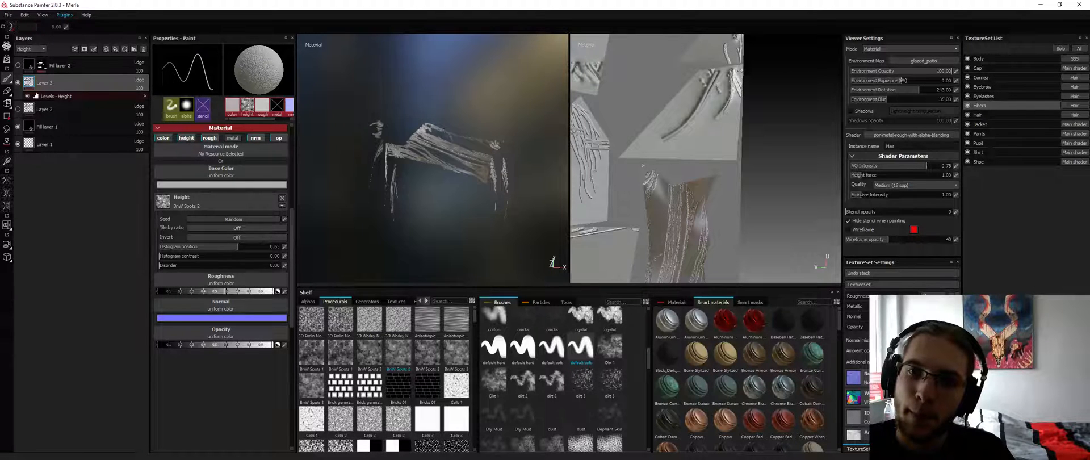
{"action": "key", "text": "alt+q"}
{"action": "key", "text": "alt+q"}
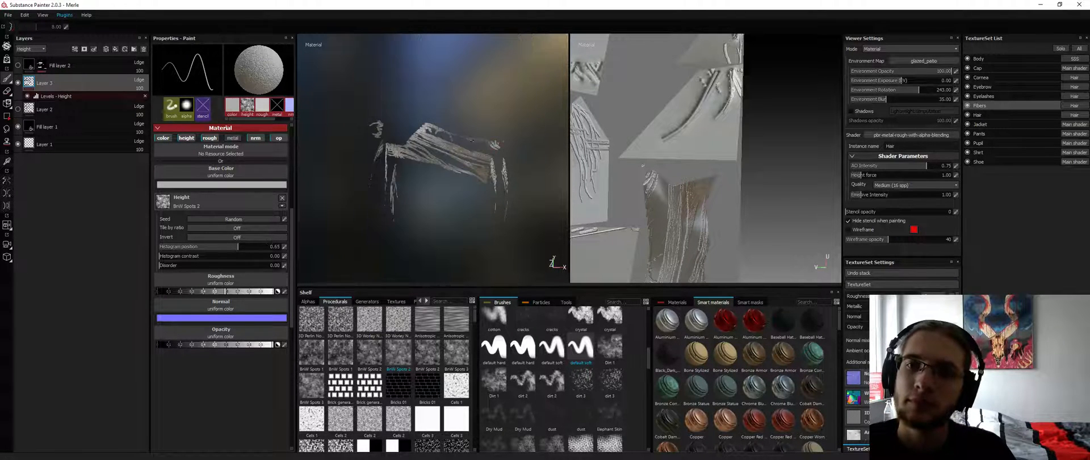
{"action": "key", "text": "alt+q"}
{"action": "left_click_drag", "start_coordinate": [476, 141], "coordinate": [403, 152], "text": "alt"}
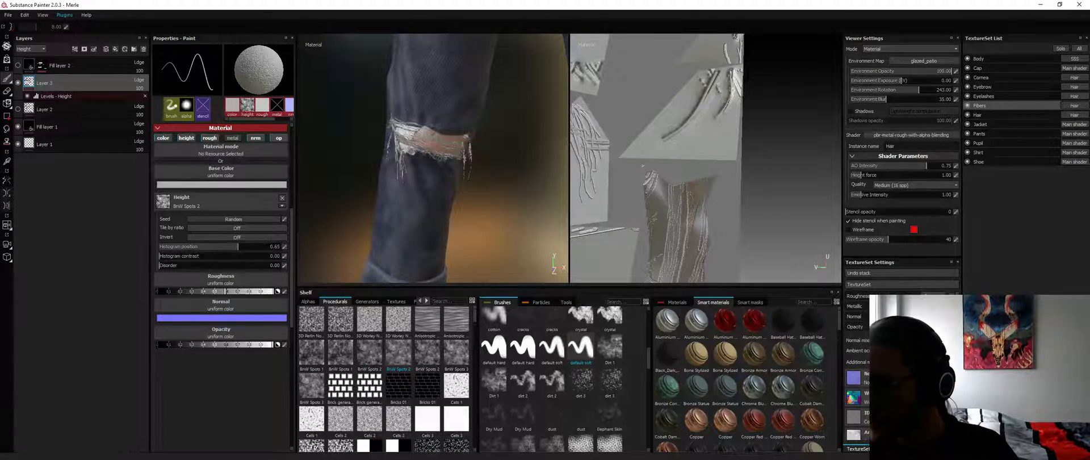
Set the Fibers texture set's size to 1024
{"action": "scroll", "coordinate": [903, 340], "scroll_direction": "up", "scroll_amount": 2}
{"action": "left_click", "coordinate": [880, 296]}
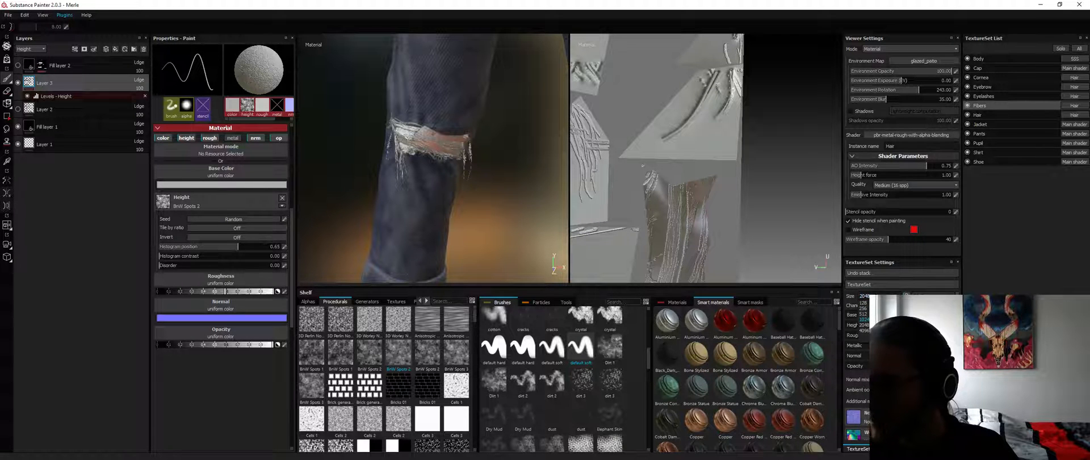
{"action": "left_click", "coordinate": [864, 318]}
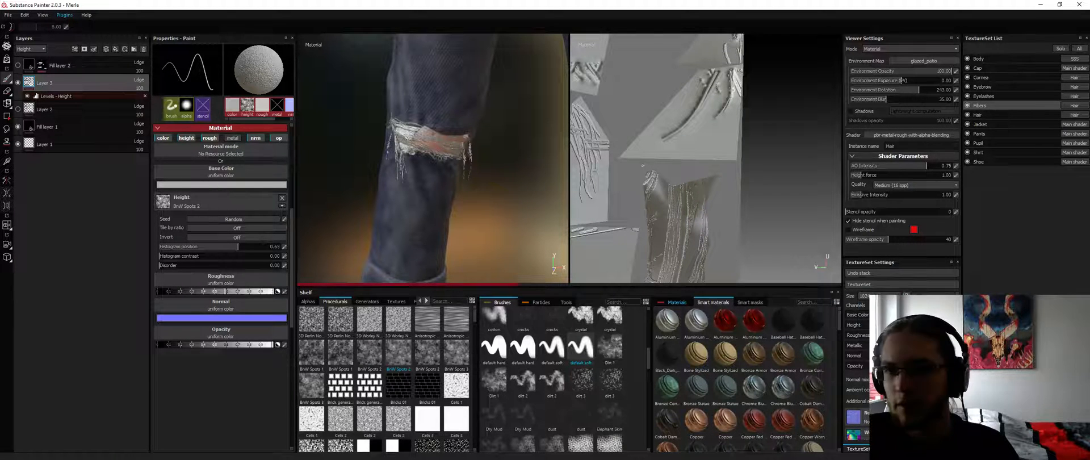
Examine the fiber strands on both torn knees up close and from a distance, toggling their isolation
{"action": "mouse_move", "coordinate": [448, 156]}
{"action": "left_mouse_down", "text": "alt"}
{"action": "mouse_move", "coordinate": [412, 149]}
{"action": "mouse_move", "coordinate": [474, 151]}
{"action": "mouse_move", "coordinate": [397, 157]}
{"action": "left_mouse_up", "text": "alt"}
{"action": "right_click_drag", "start_coordinate": [398, 157], "coordinate": [268, 165], "text": "alt"}
{"action": "mouse_move", "coordinate": [364, 149]}
{"action": "left_mouse_down", "text": "alt"}
{"action": "mouse_move", "coordinate": [426, 149]}
{"action": "mouse_move", "coordinate": [360, 140]}
{"action": "mouse_move", "coordinate": [437, 166]}
{"action": "left_mouse_up", "text": "alt"}
{"action": "right_click_drag", "start_coordinate": [438, 167], "coordinate": [528, 161], "text": "alt"}
{"action": "left_click_drag", "start_coordinate": [528, 161], "coordinate": [392, 128], "text": "alt"}
{"action": "key", "text": "alt+q"}
{"action": "key", "text": "alt+q"}
{"action": "right_click_drag", "start_coordinate": [392, 127], "coordinate": [303, 103], "text": "alt"}
{"action": "left_click_drag", "start_coordinate": [341, 122], "coordinate": [437, 139], "text": "alt"}
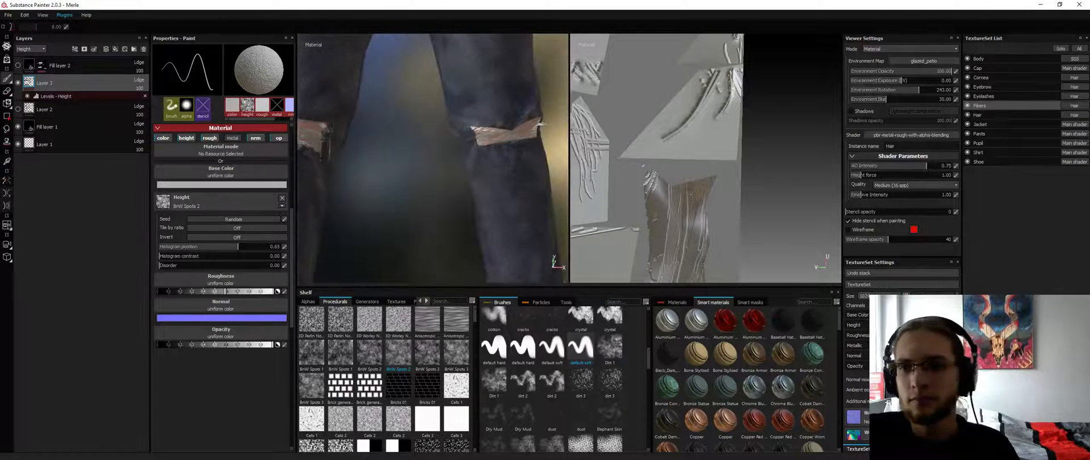
Rename Layer 2 of the Pants texture set to FiberPaint
{"action": "left_click", "coordinate": [999, 133]}
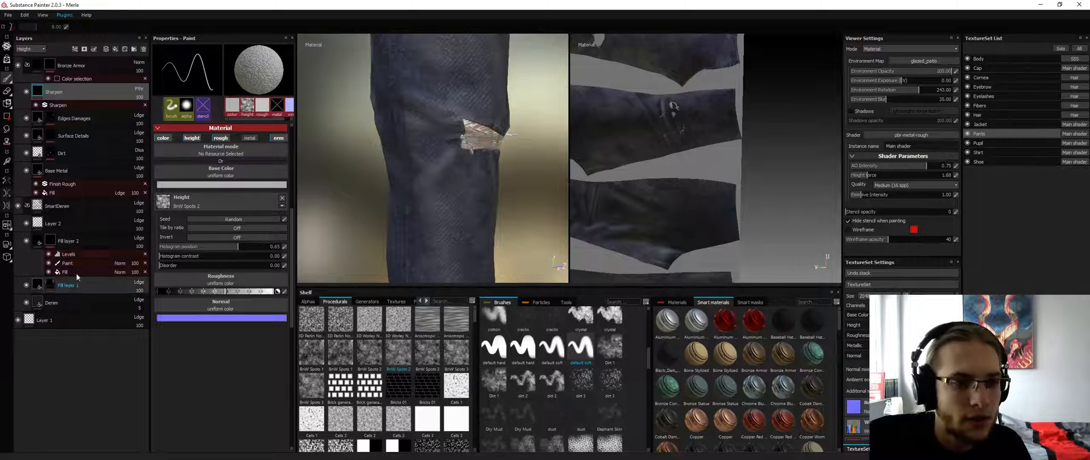
{"action": "left_click", "coordinate": [82, 238]}
{"action": "left_click", "coordinate": [46, 223]}
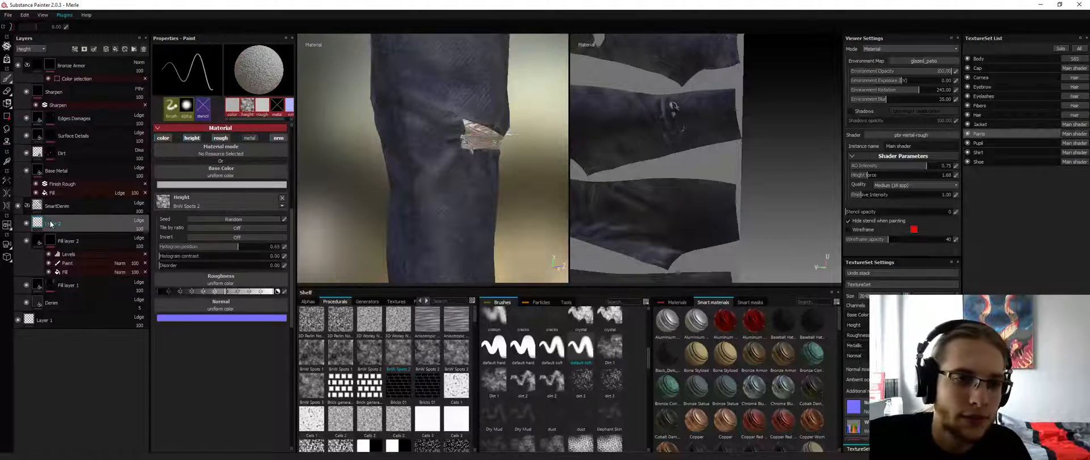
{"action": "double_click", "coordinate": [60, 224]}
{"action": "key", "text": "Escape"}
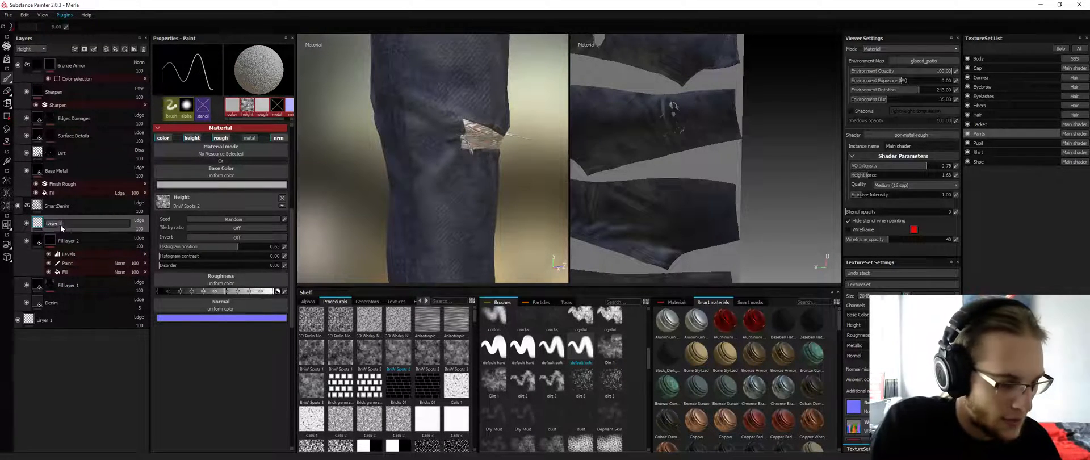
{"action": "key", "text": "f"}
{"action": "double_click", "coordinate": [61, 223]}
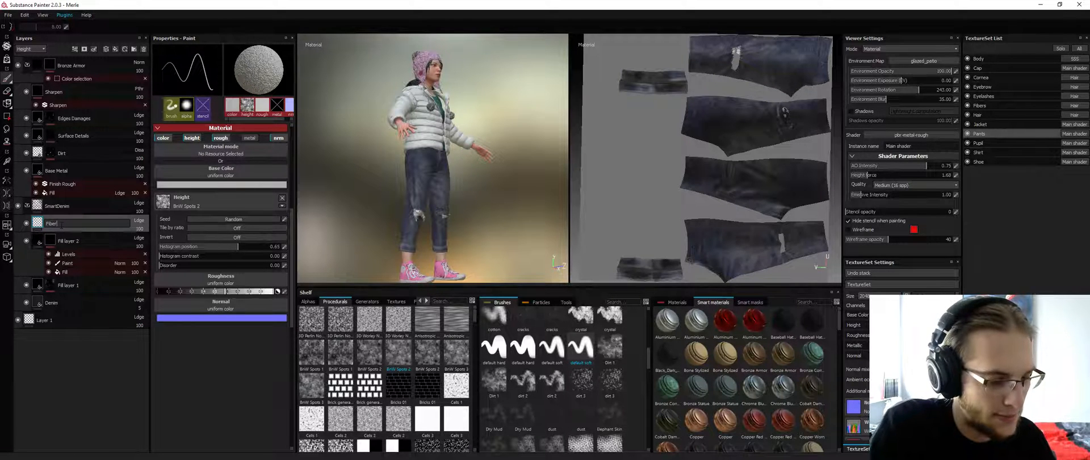
{"action": "key", "text": "Return"}
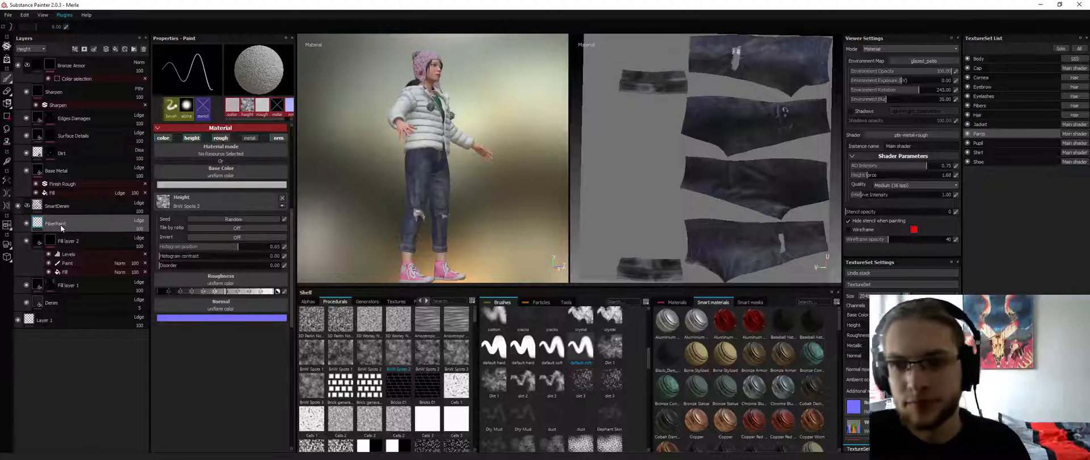
Inspect the front knee tear, comparing the isolated trousers with the full character from two angles
{"action": "middle_click_drag", "start_coordinate": [397, 195], "coordinate": [398, 120], "text": "alt"}
{"action": "right_click_drag", "start_coordinate": [399, 120], "coordinate": [474, 151], "text": "alt"}
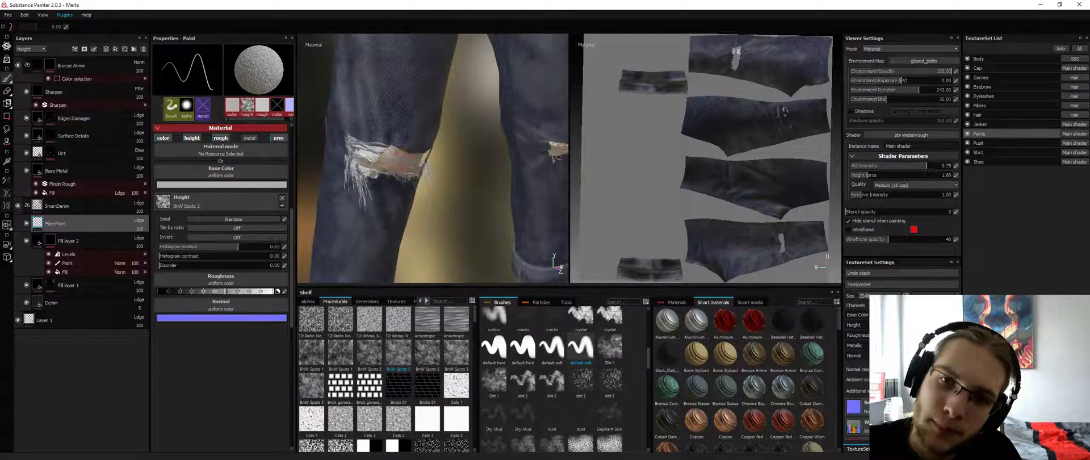
{"action": "left_click_drag", "start_coordinate": [378, 155], "coordinate": [363, 154], "text": "alt"}
{"action": "key", "text": "alt+q"}
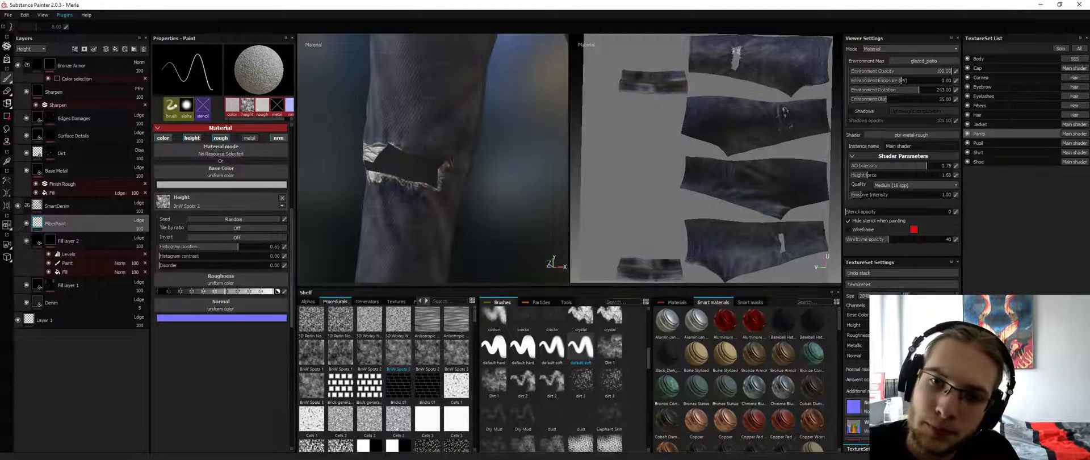
{"action": "key", "text": "alt+q"}
{"action": "key", "text": "alt+q"}
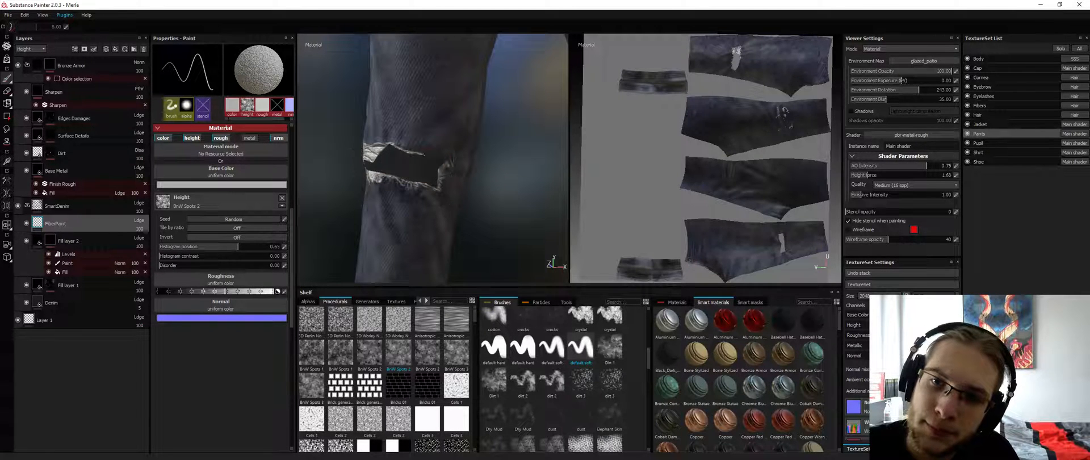
{"action": "key", "text": "alt+q"}
{"action": "left_click_drag", "start_coordinate": [405, 153], "coordinate": [430, 159], "text": "alt"}
{"action": "key", "text": "alt+q"}
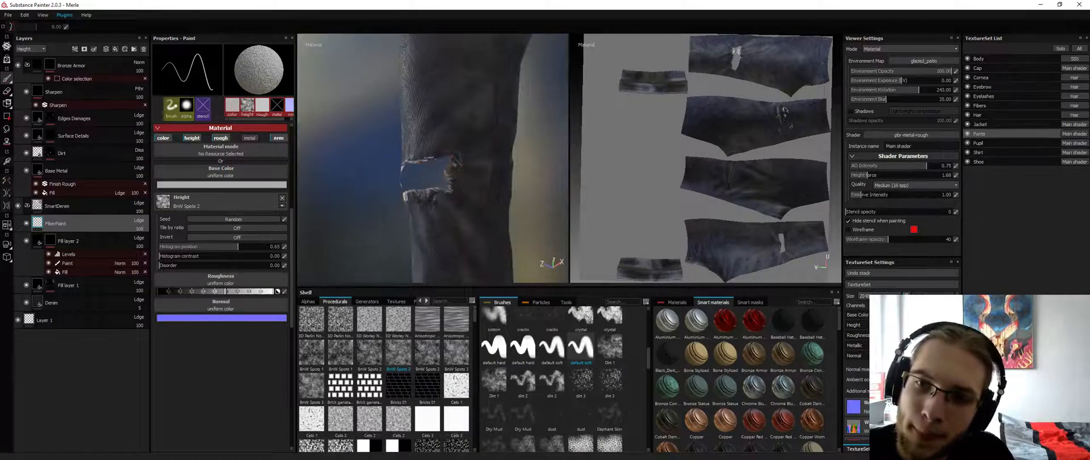
{"action": "key", "text": "alt+q"}
{"action": "key", "text": "alt+q"}
{"action": "key", "text": "alt+q"}
{"action": "key", "text": "alt+q"}
{"action": "key", "text": "alt+q"}
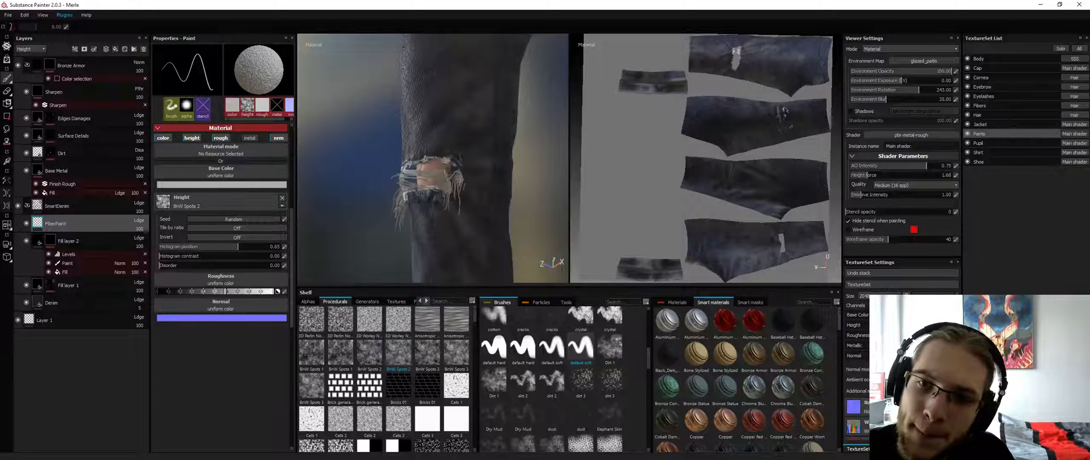
Compare the trousers in isolation with the full character at the front knee tear, viewing the torn edge from two angles
{"action": "key", "text": "alt+q"}
{"action": "key", "text": "alt+q"}
{"action": "key", "text": "alt+q"}
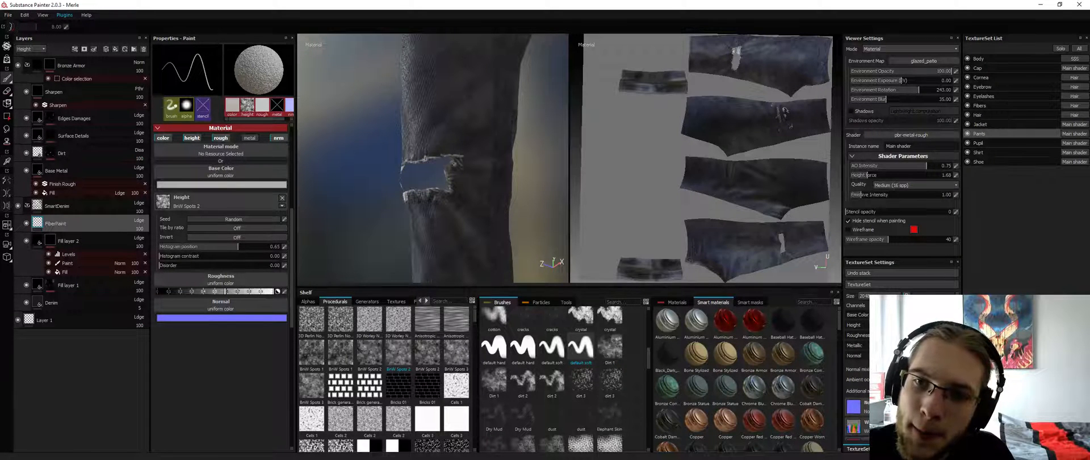
{"action": "key", "text": "alt+q"}
{"action": "left_click_drag", "start_coordinate": [455, 164], "coordinate": [471, 171], "text": "alt"}
{"action": "key", "text": "alt+q"}
{"action": "key", "text": "alt+q"}
{"action": "key", "text": "alt+q"}
{"action": "key", "text": "alt+q"}
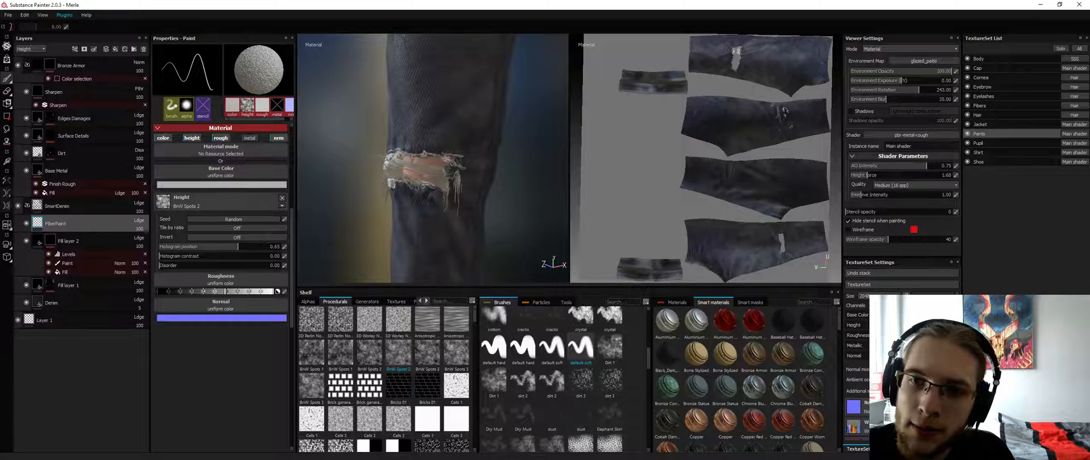
{"action": "key", "text": "alt+q"}
{"action": "key", "text": "alt+q"}
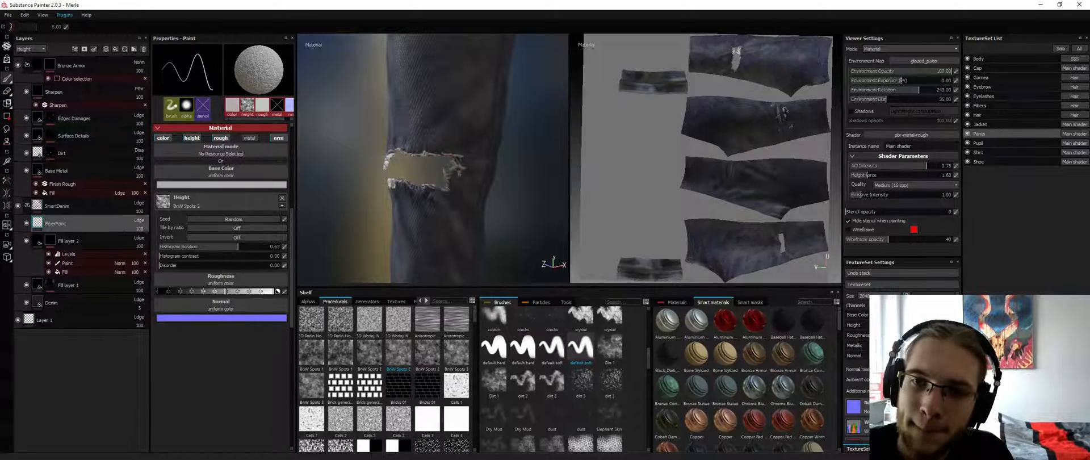
{"action": "key", "text": "alt+q"}
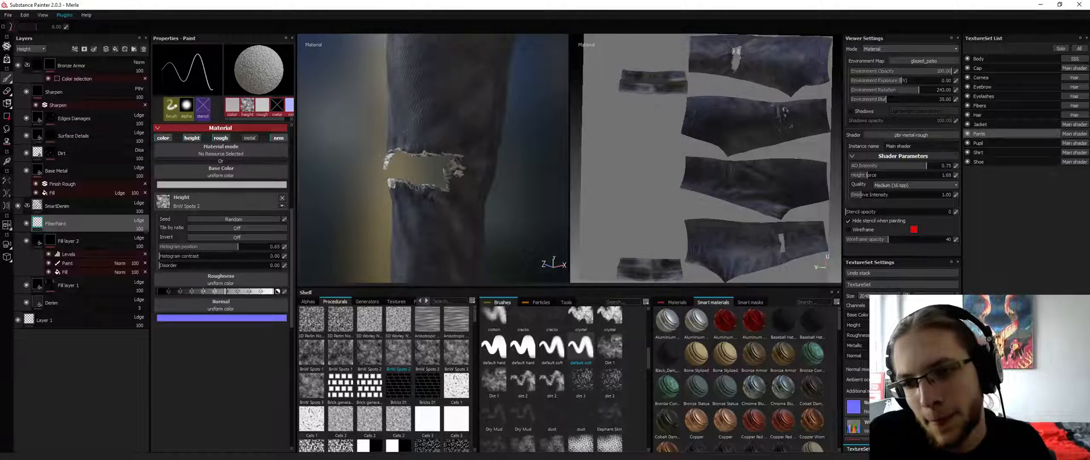
{"action": "key", "text": "alt+q"}
{"action": "key", "text": "alt+q"}
{"action": "key", "text": "alt+q"}
{"action": "key", "text": "alt+q"}
{"action": "key", "text": "alt+q"}
{"action": "key", "text": "alt+q"}
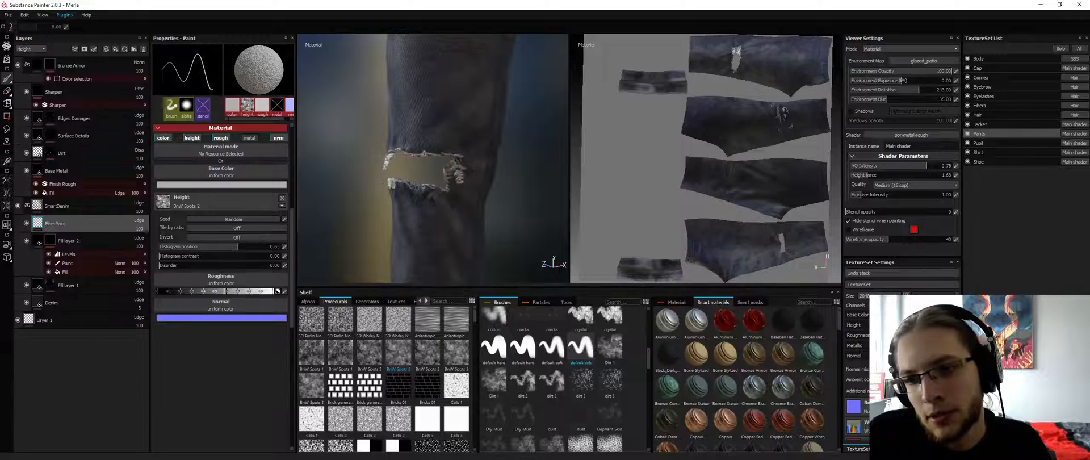
{"action": "key", "text": "alt+q"}
Switch to the PureRef reference board and frame the two ripped-jeans photos
{"action": "key", "text": "alt+Tab"}
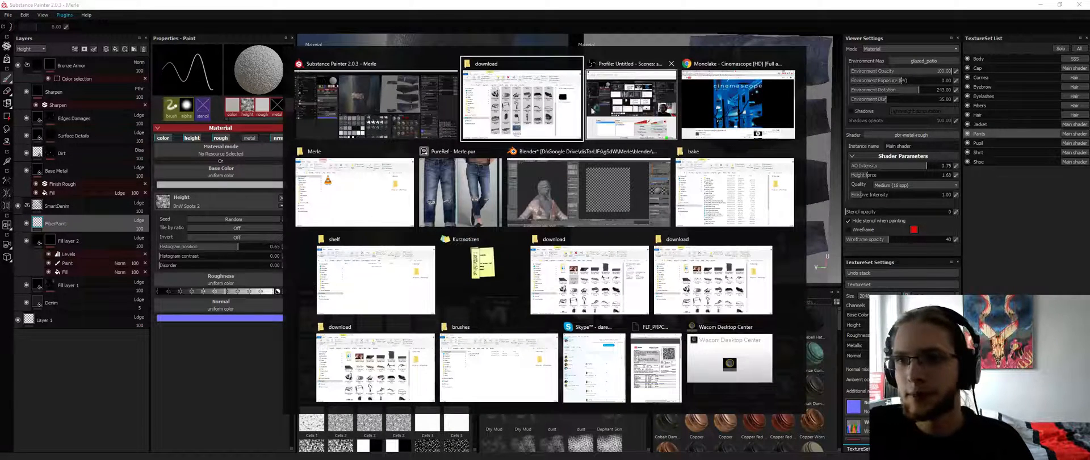
{"action": "left_click", "coordinate": [473, 191]}
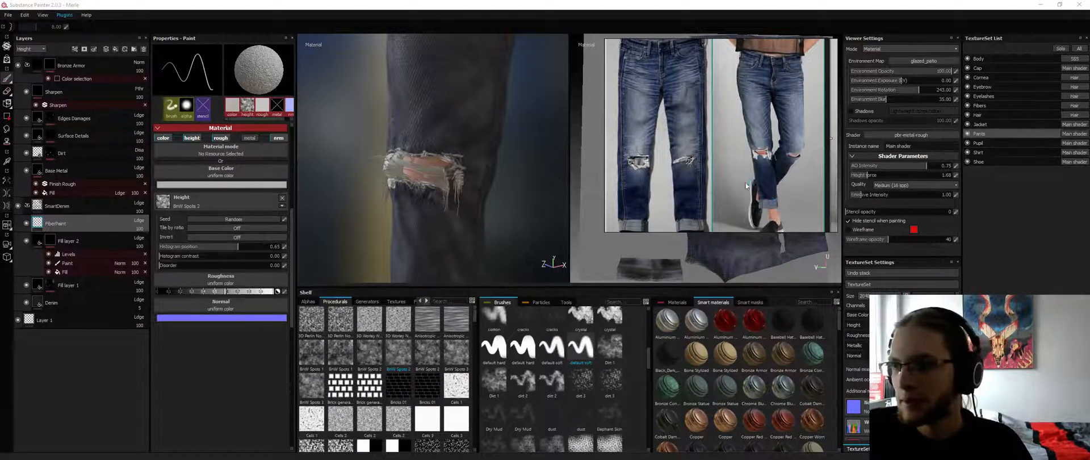
{"action": "middle_click_drag", "start_coordinate": [762, 154], "coordinate": [766, 147]}
Examine the fibers on both torn knees from several angles against the ripped-jeans reference photos
{"action": "mouse_move", "coordinate": [437, 182]}
{"action": "left_mouse_down", "text": "alt"}
{"action": "mouse_move", "coordinate": [483, 182]}
{"action": "mouse_move", "coordinate": [463, 182]}
{"action": "left_mouse_up", "text": "alt"}
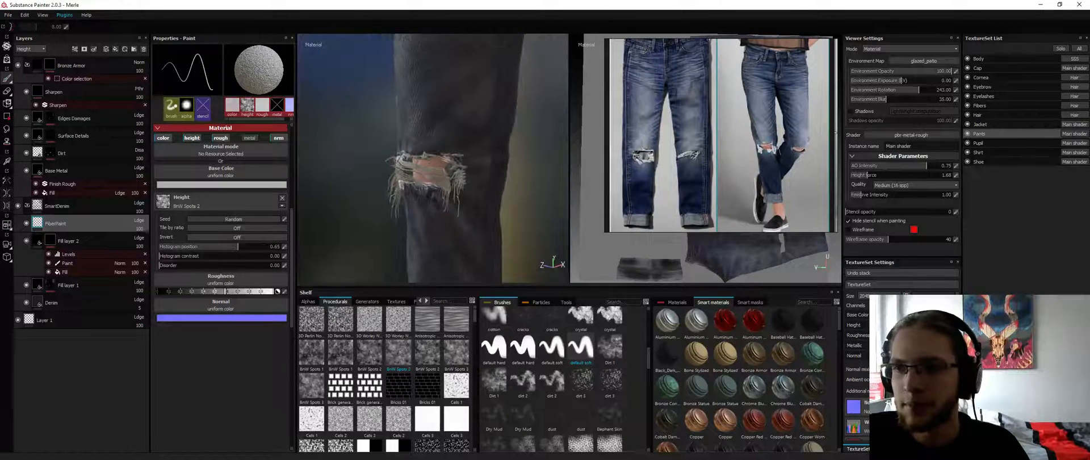
{"action": "middle_click_drag", "start_coordinate": [434, 184], "coordinate": [418, 146], "text": "alt"}
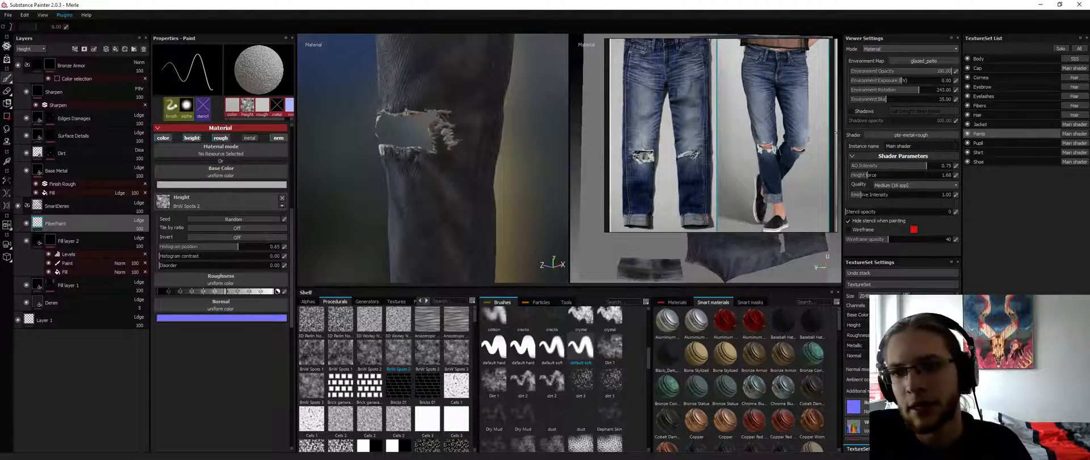
{"action": "left_click_drag", "start_coordinate": [420, 156], "coordinate": [445, 142], "text": "alt"}
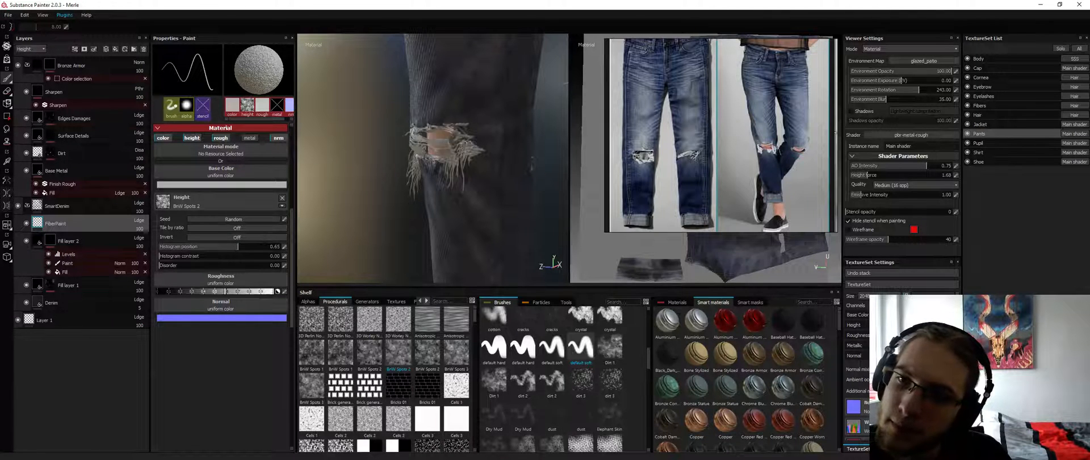
{"action": "left_click_drag", "start_coordinate": [420, 148], "coordinate": [453, 184], "text": "alt"}
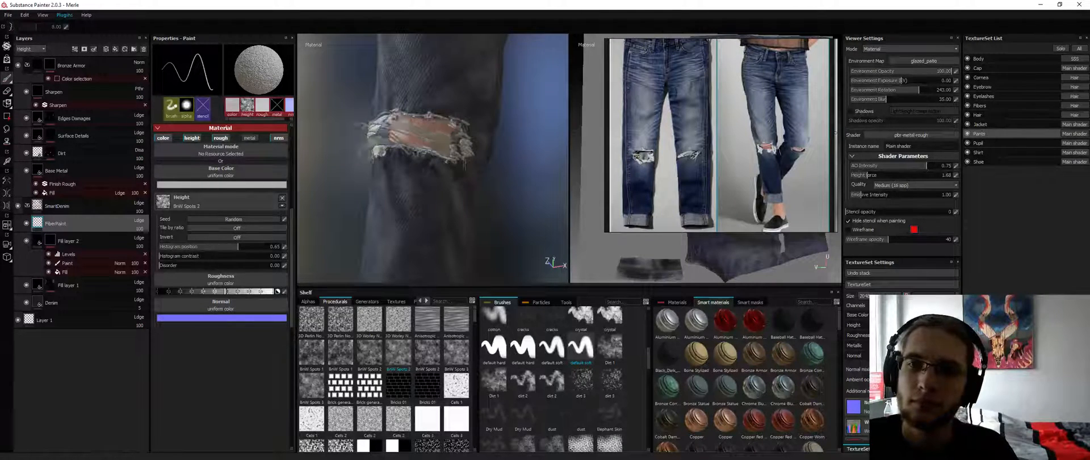
{"action": "left_click_drag", "start_coordinate": [397, 170], "coordinate": [499, 170], "text": "alt"}
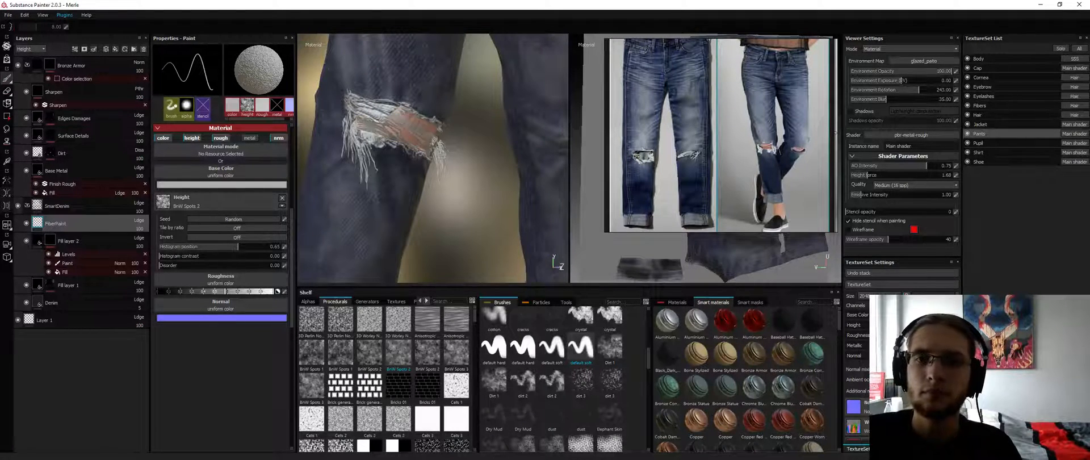
{"action": "right_click_drag", "start_coordinate": [443, 148], "coordinate": [381, 179], "text": "alt"}
{"action": "left_click_drag", "start_coordinate": [397, 170], "coordinate": [483, 173], "text": "alt"}
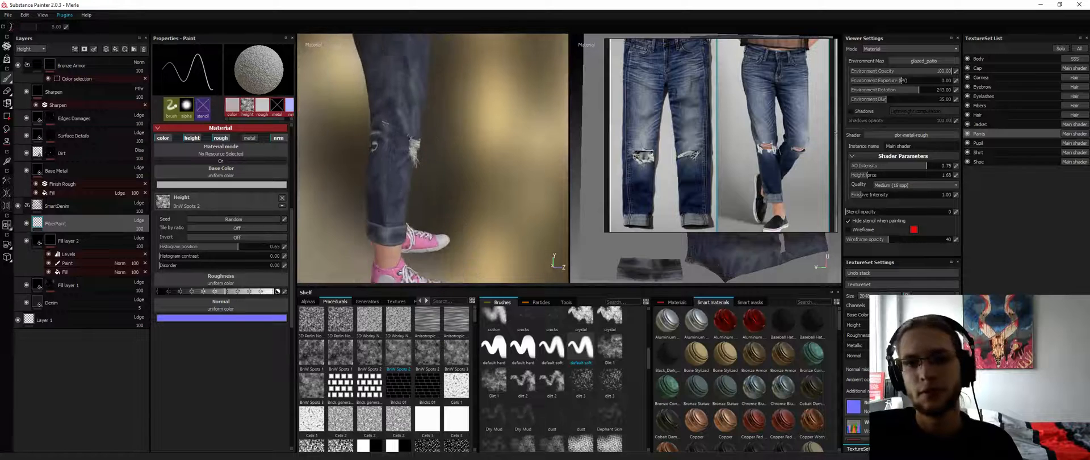
Hide Fill layer 2 and erase the stray painted threads behind the knee on the FiberPaint layer
{"action": "right_click_drag", "start_coordinate": [397, 135], "coordinate": [441, 120], "text": "alt"}
{"action": "key", "text": "2"}
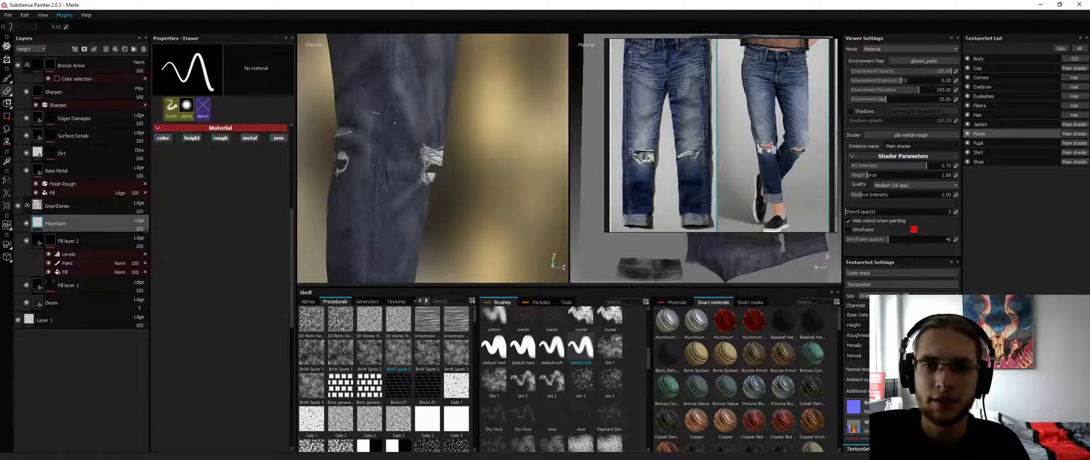
{"action": "mouse_move", "coordinate": [449, 150]}
{"action": "left_mouse_down", "text": "alt"}
{"action": "mouse_move", "coordinate": [382, 126]}
{"action": "mouse_move", "coordinate": [366, 170]}
{"action": "left_mouse_up", "text": "alt"}
{"action": "middle_click_drag", "start_coordinate": [367, 170], "coordinate": [415, 155], "text": "alt"}
{"action": "left_click", "coordinate": [88, 240]}
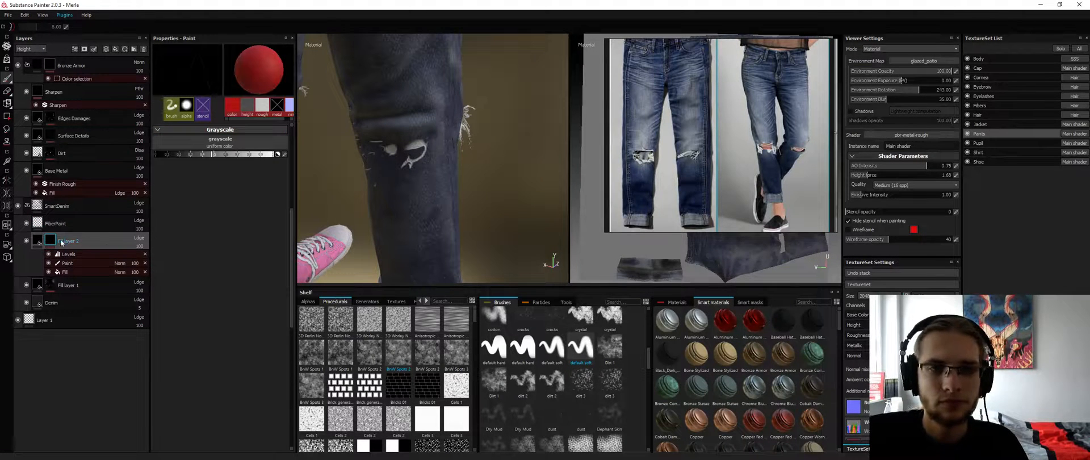
{"action": "left_click", "coordinate": [26, 242]}
{"action": "mouse_move", "coordinate": [428, 154]}
{"action": "left_mouse_down", "text": "alt"}
{"action": "mouse_move", "coordinate": [188, 156]}
{"action": "mouse_move", "coordinate": [319, 123]}
{"action": "mouse_move", "coordinate": [280, 113]}
{"action": "mouse_move", "coordinate": [404, 141]}
{"action": "left_mouse_up", "text": "alt"}
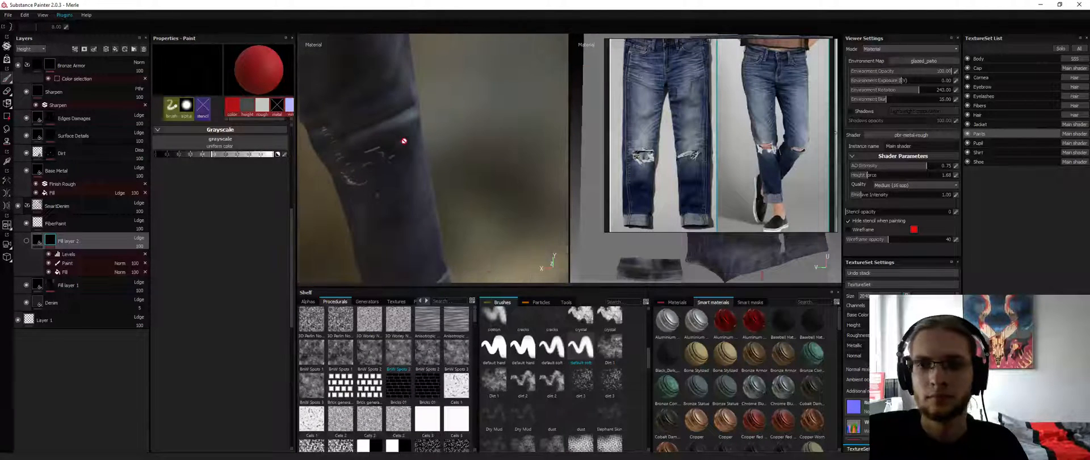
{"action": "key", "text": "e"}
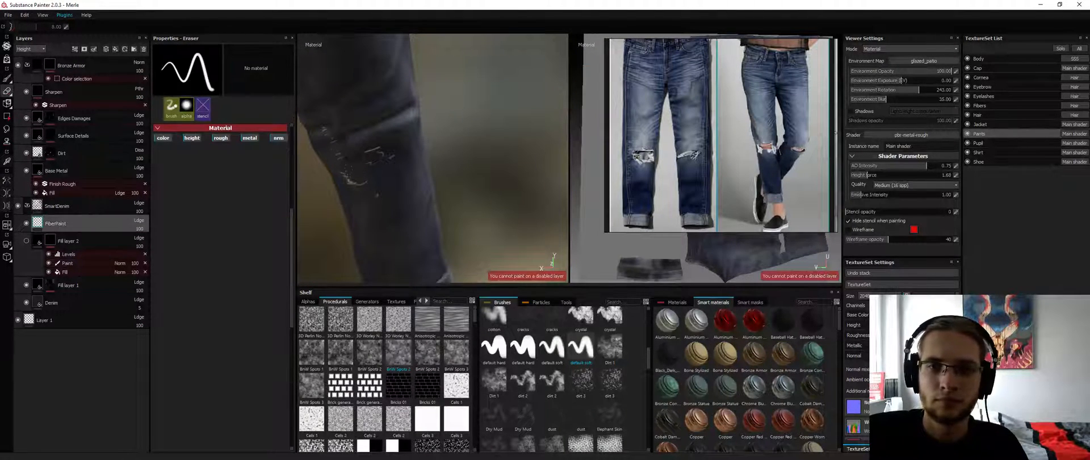
{"action": "left_click", "coordinate": [78, 226]}
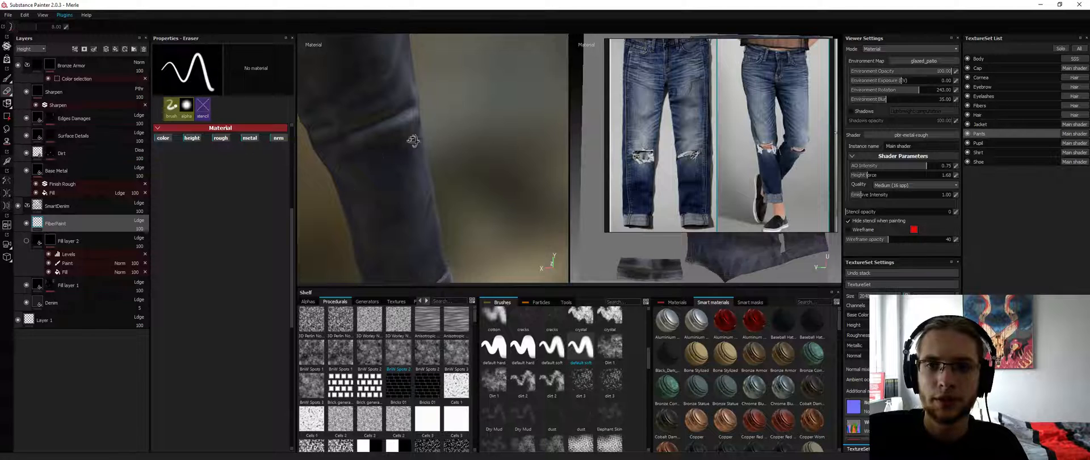
Compare the front knee tear with the FiberPaint layer shown and hidden
{"action": "left_click_drag", "start_coordinate": [413, 140], "coordinate": [476, 135], "text": "alt"}
{"action": "key", "text": "1"}
{"action": "middle_click_drag", "start_coordinate": [508, 182], "coordinate": [479, 158], "text": "alt"}
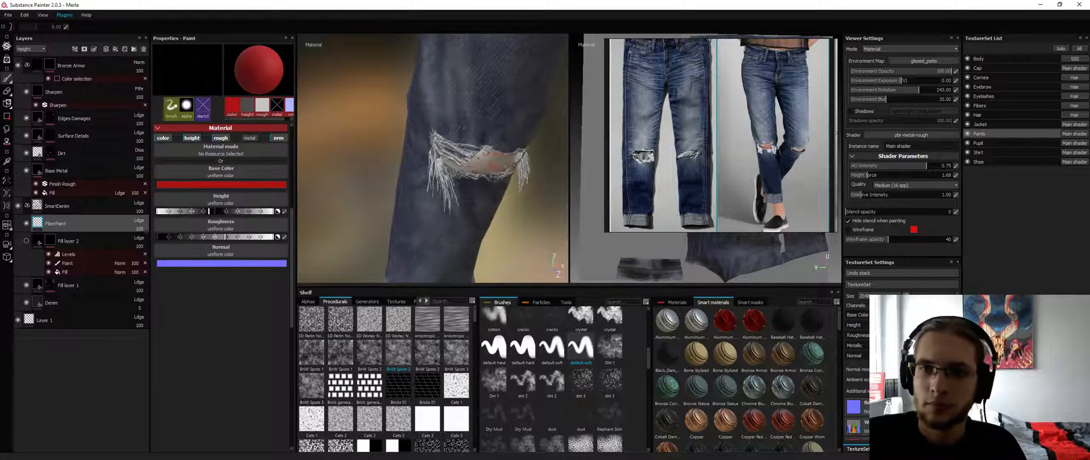
{"action": "left_click", "coordinate": [26, 224]}
{"action": "left_click", "coordinate": [26, 224]}
{"action": "left_click", "coordinate": [26, 224]}
{"action": "left_click", "coordinate": [26, 224]}
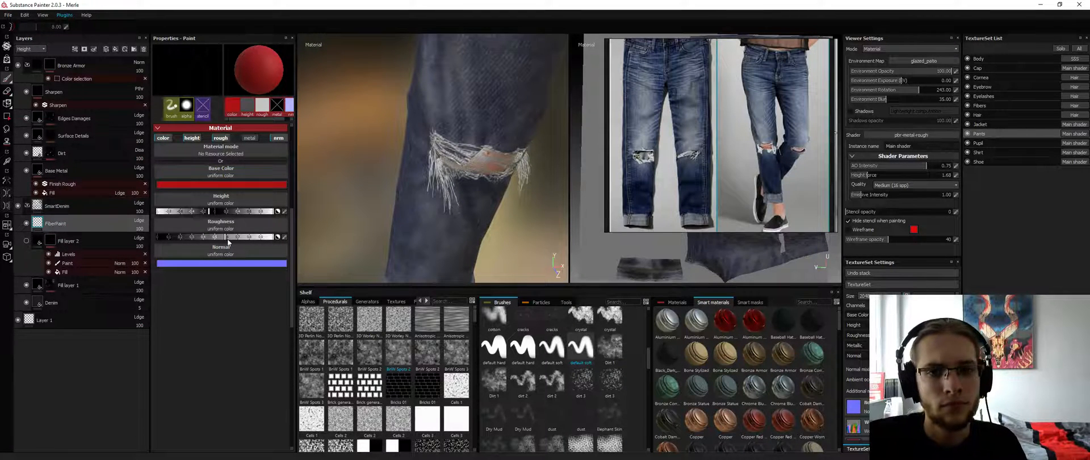
Set the paint material's base color to a pale pink and assign BnW Spots 2 as its height
{"action": "left_click", "coordinate": [227, 184]}
{"action": "left_click_drag", "start_coordinate": [187, 165], "coordinate": [164, 155]}
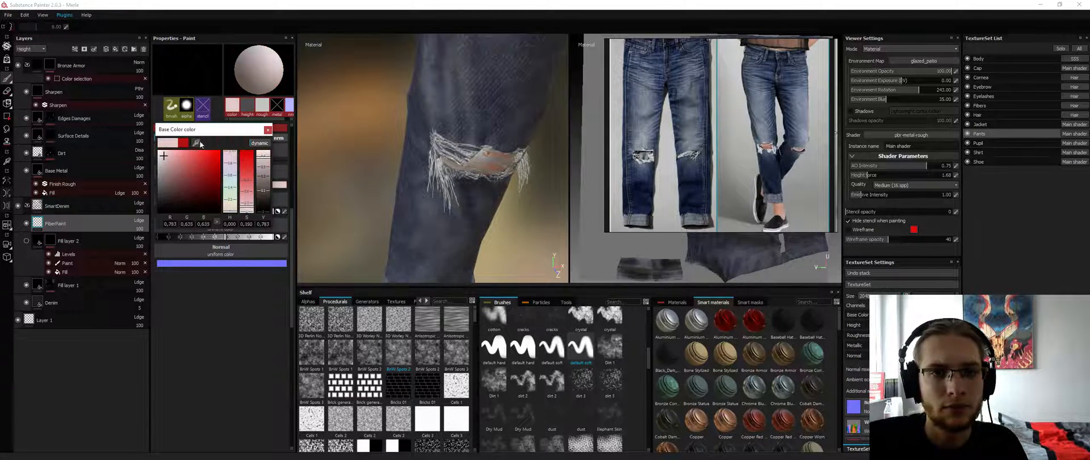
{"action": "left_click", "coordinate": [272, 130]}
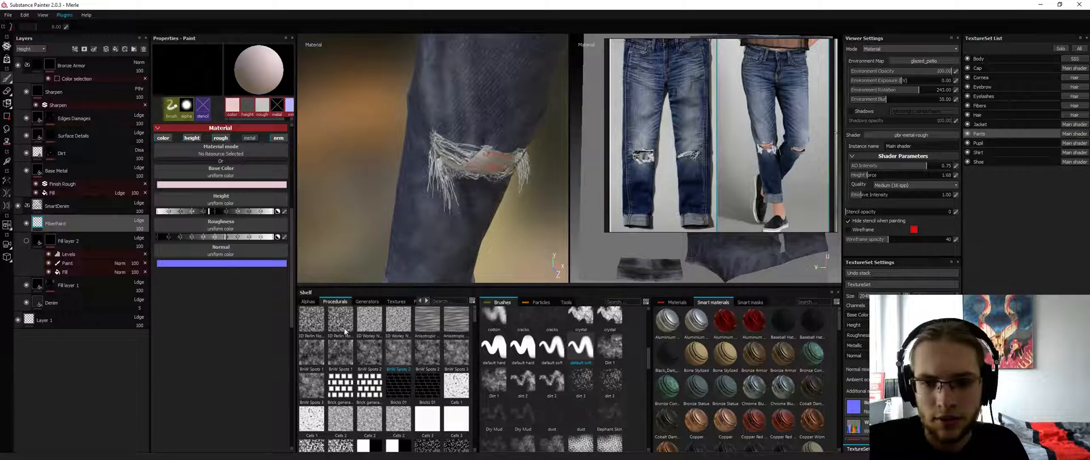
{"action": "left_click_drag", "start_coordinate": [394, 360], "coordinate": [248, 197]}
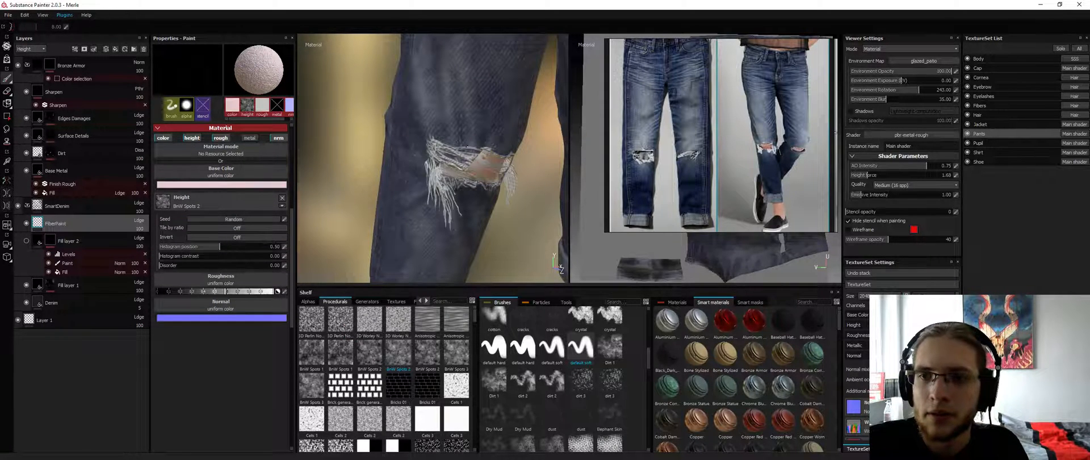
{"action": "left_click", "coordinate": [266, 185]}
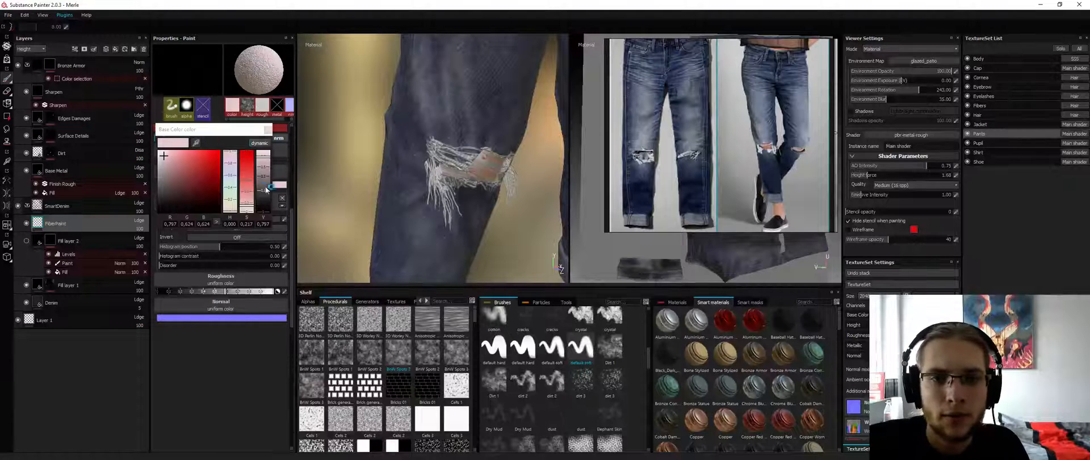
{"action": "left_click", "coordinate": [267, 130]}
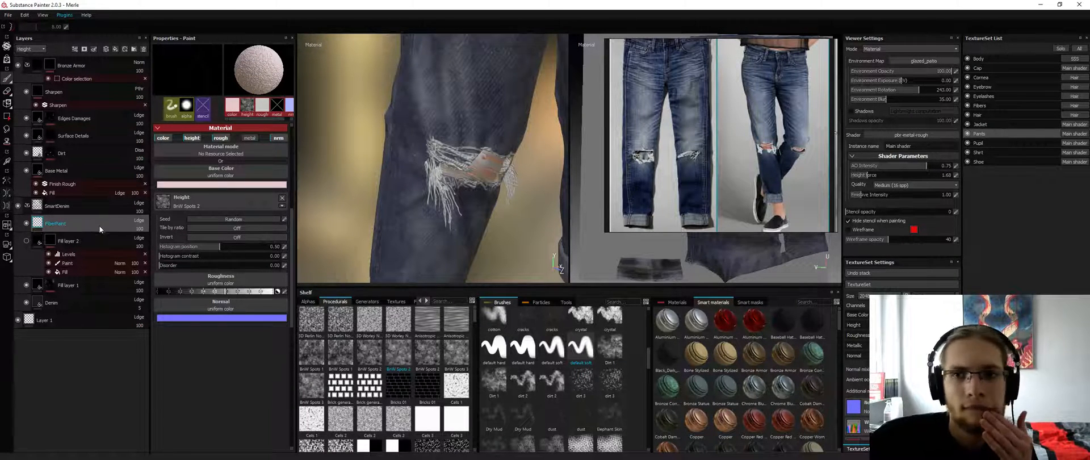
Switch to the Fibers texture set and disable the Levels - Height effect on Layer 3
{"action": "left_click_drag", "start_coordinate": [449, 137], "coordinate": [417, 129], "text": "alt"}
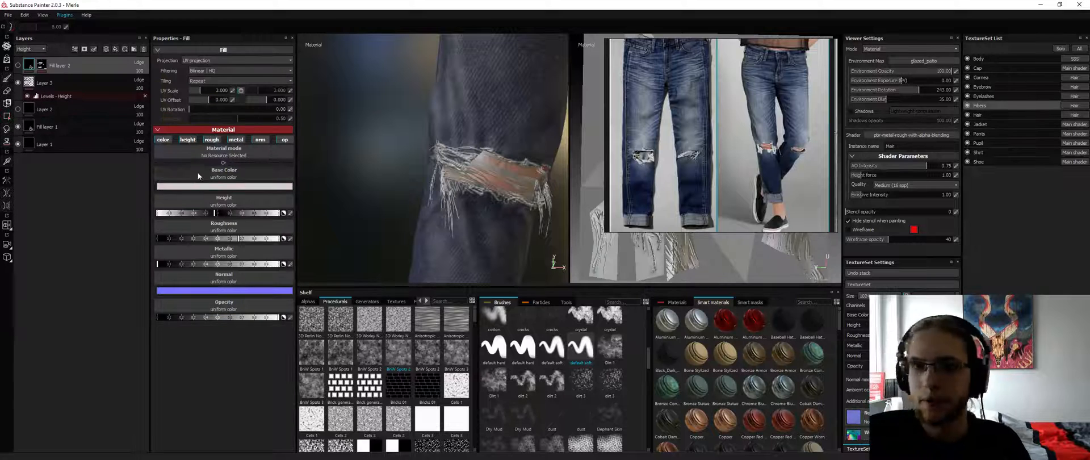
{"action": "left_click", "coordinate": [59, 80]}
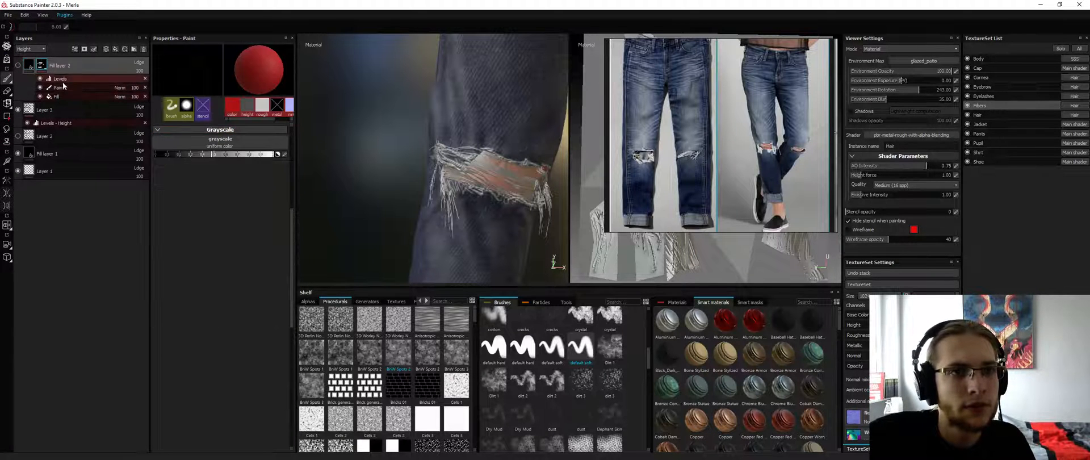
{"action": "left_click", "coordinate": [48, 108]}
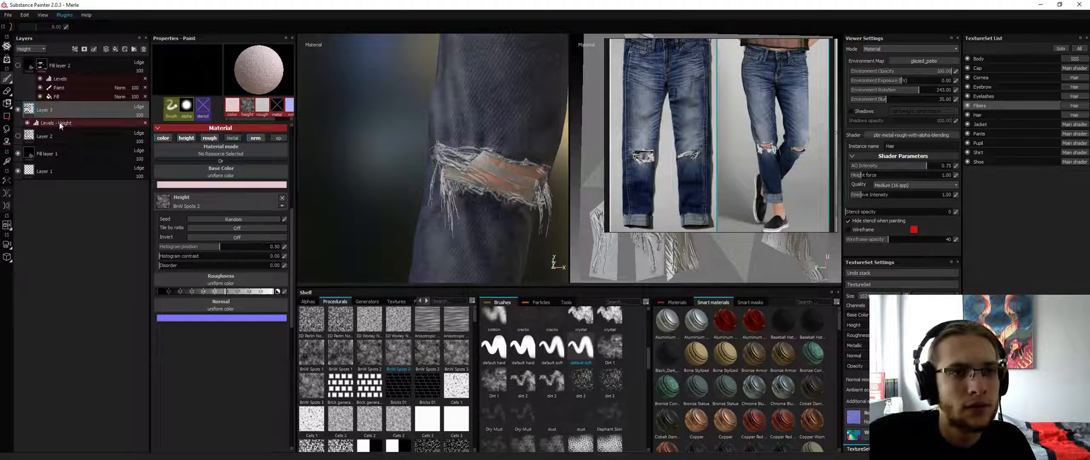
{"action": "left_click", "coordinate": [59, 123]}
{"action": "right_click", "coordinate": [83, 123]}
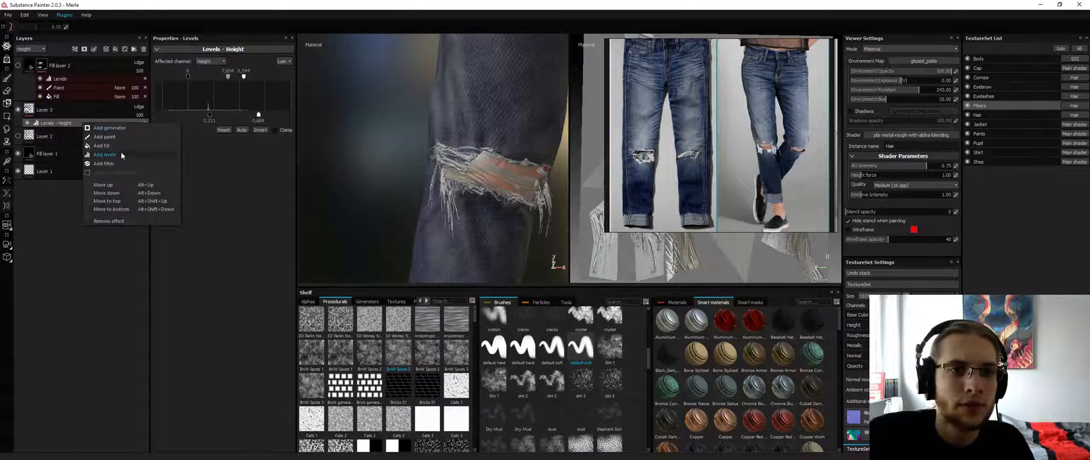
{"action": "left_click", "coordinate": [57, 113]}
{"action": "right_click", "coordinate": [54, 112]}
{"action": "left_click", "coordinate": [50, 124]}
{"action": "right_click", "coordinate": [50, 124]}
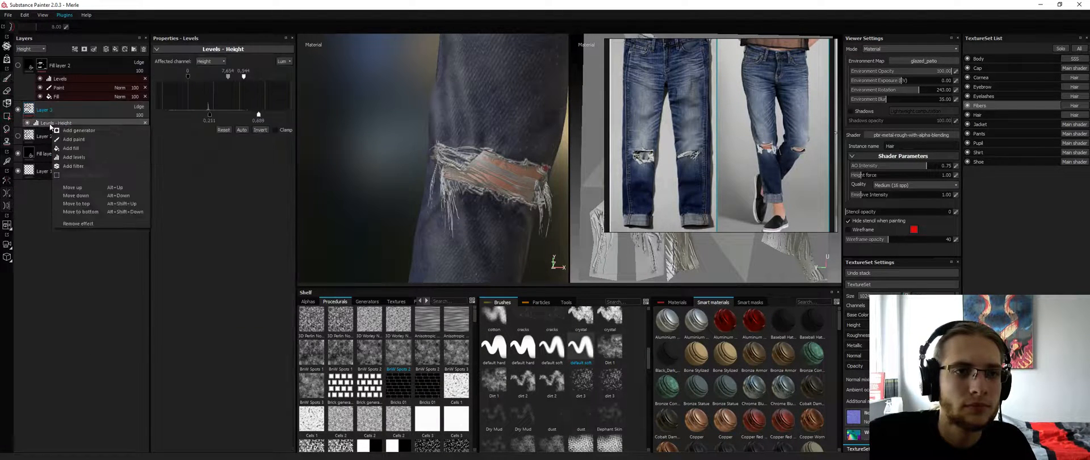
{"action": "left_click", "coordinate": [308, 227]}
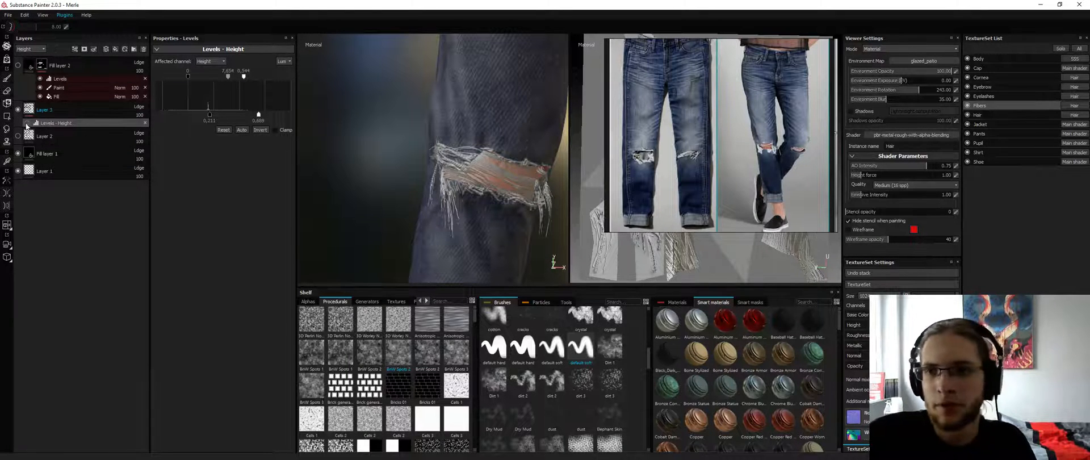
{"action": "left_click_drag", "start_coordinate": [475, 184], "coordinate": [413, 176], "text": "alt"}
{"action": "left_click_drag", "start_coordinate": [502, 189], "coordinate": [368, 144], "text": "alt"}
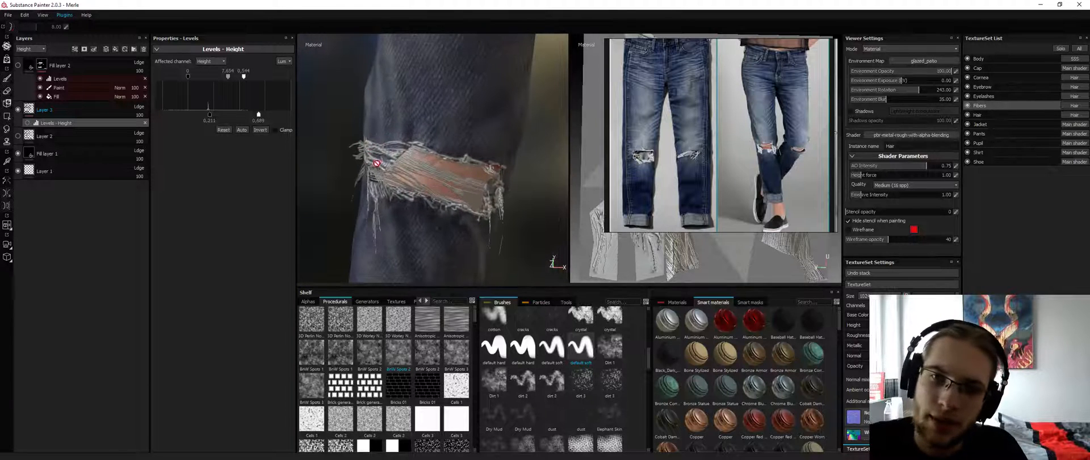
Select Layer 3 of the Fibers texture set and check its strands in isolation against the full character
{"action": "left_click", "coordinate": [130, 110]}
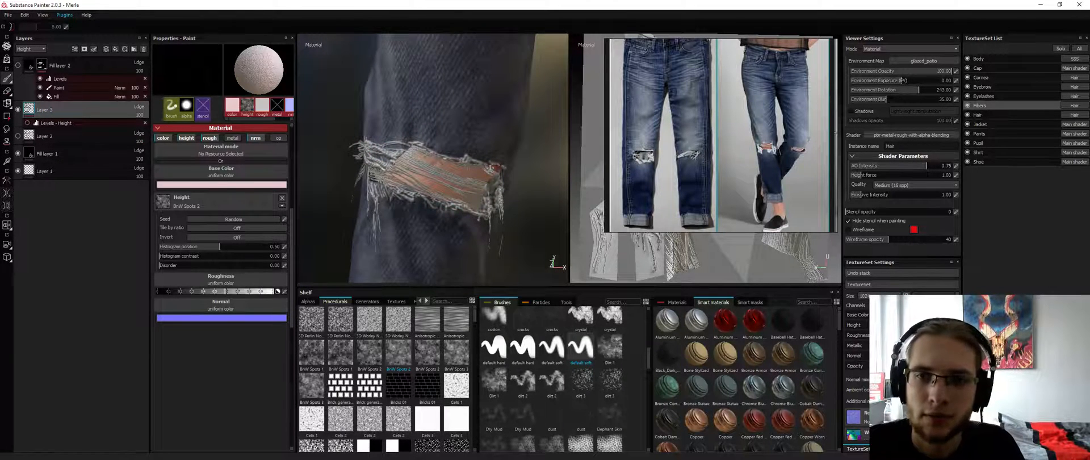
{"action": "key", "text": "alt+q"}
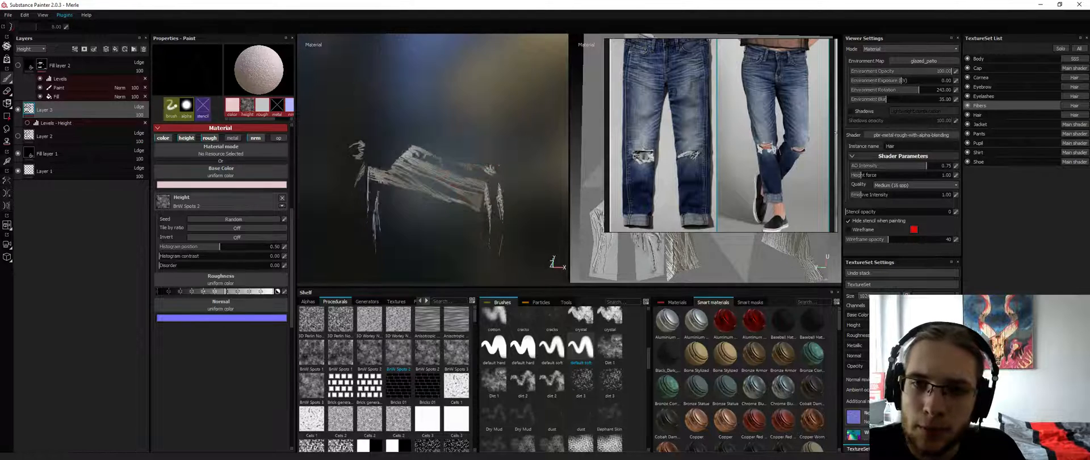
{"action": "key", "text": "alt+q"}
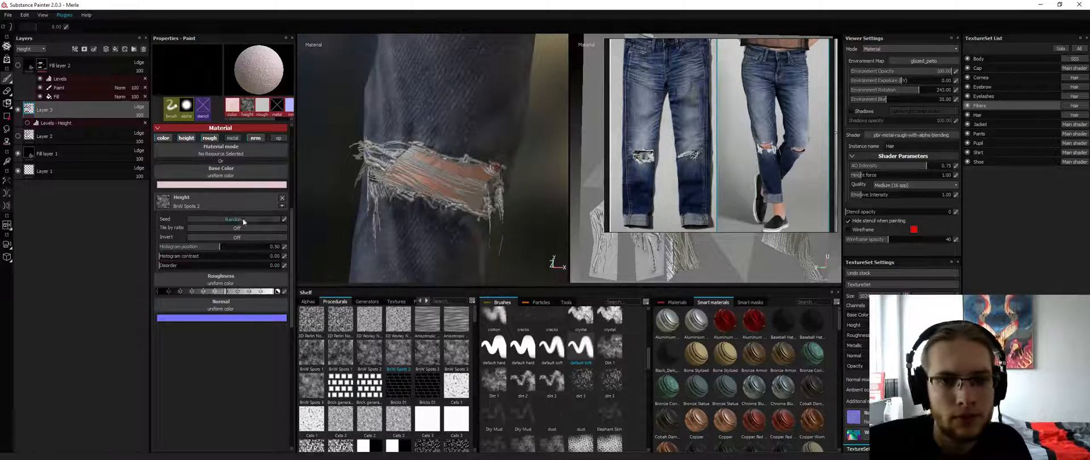
Enable the opacity channel of Layer 3's paint material at full opacity and check the fibers in isolation against the full character
{"action": "left_click", "coordinate": [279, 138]}
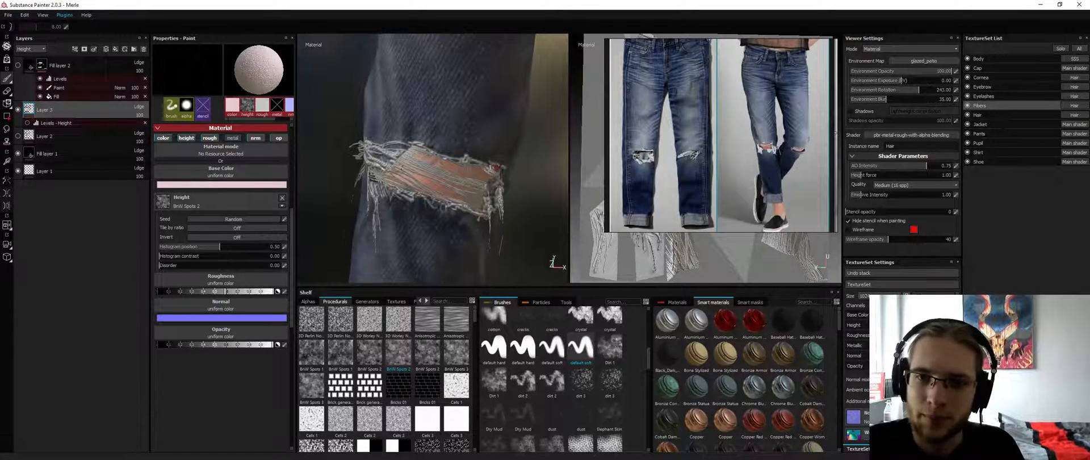
{"action": "key", "text": "alt+q"}
{"action": "key", "text": "alt+q"}
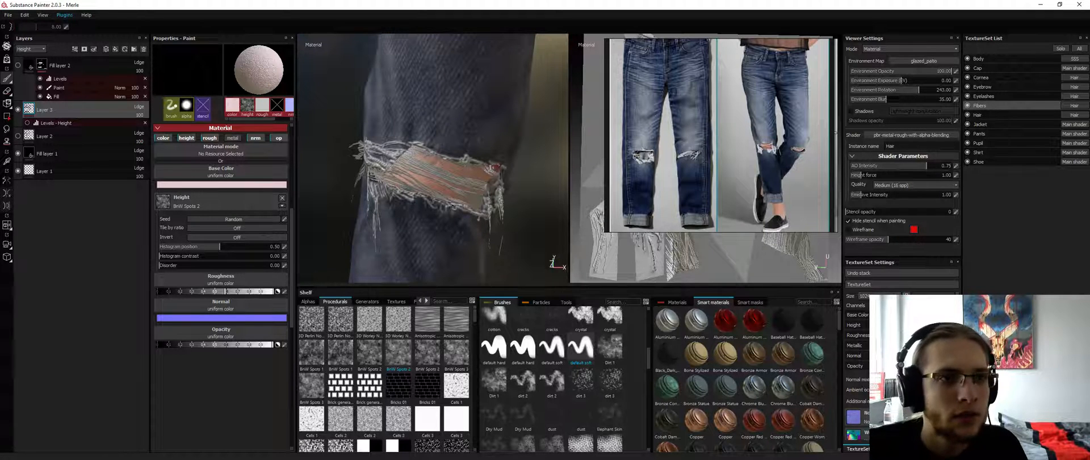
{"action": "key", "text": "e"}
{"action": "key", "text": "alt+q"}
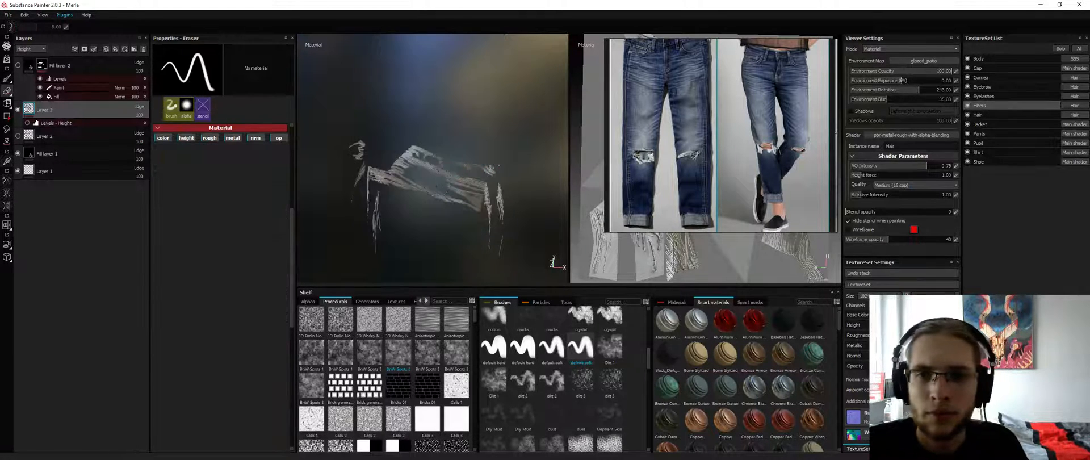
{"action": "key", "text": "alt+q"}
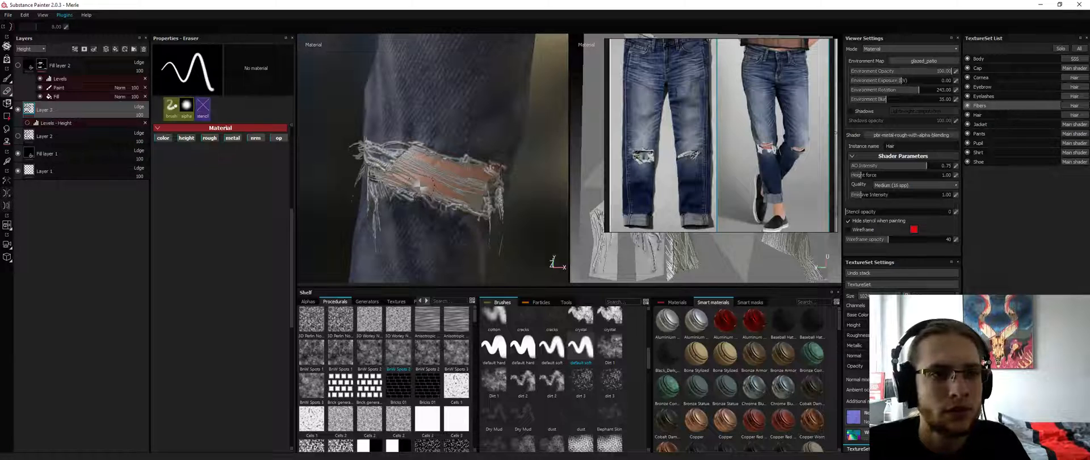
{"action": "key", "text": "p"}
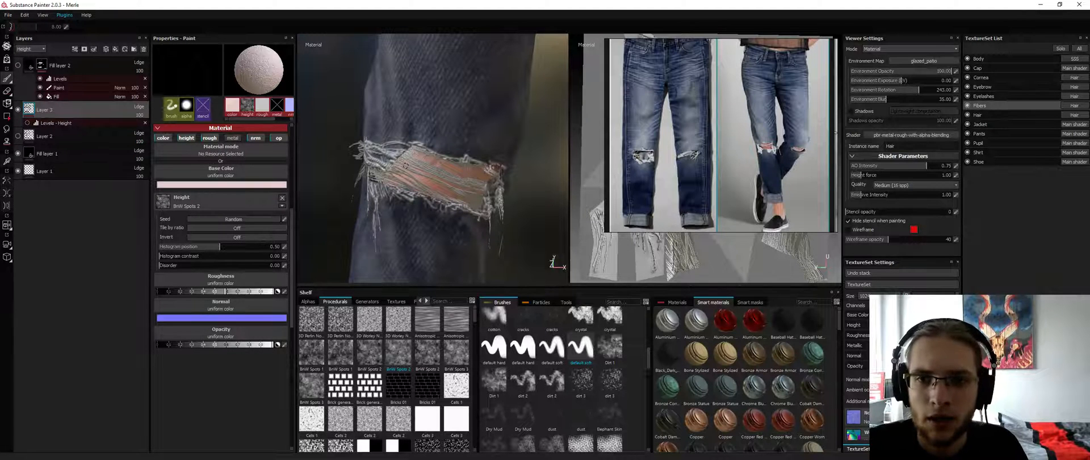
{"action": "key", "text": "alt+q"}
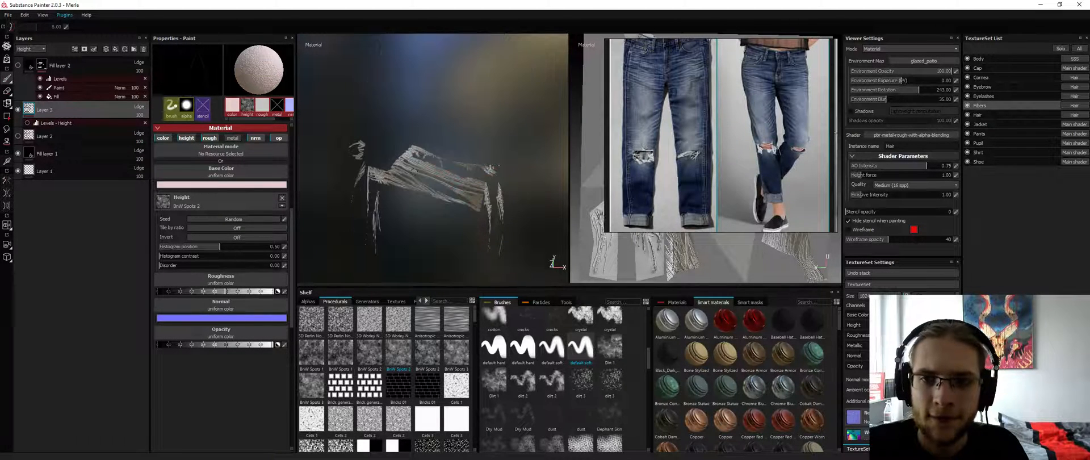
{"action": "key", "text": "alt+q"}
{"action": "left_click_drag", "start_coordinate": [252, 347], "coordinate": [275, 347]}
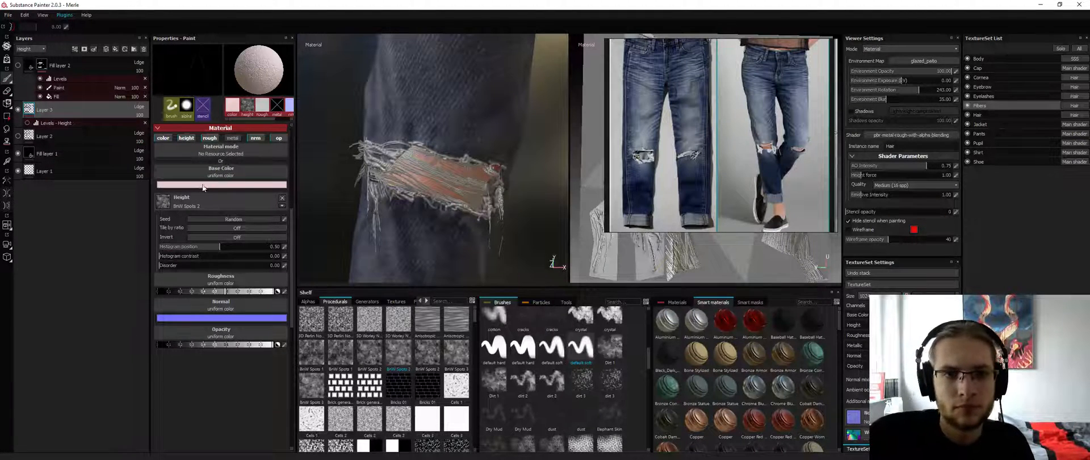
Set the paint material's base color to a neutral off-white and switch the layer stack to the Base Color channel
{"action": "left_click", "coordinate": [162, 183]}
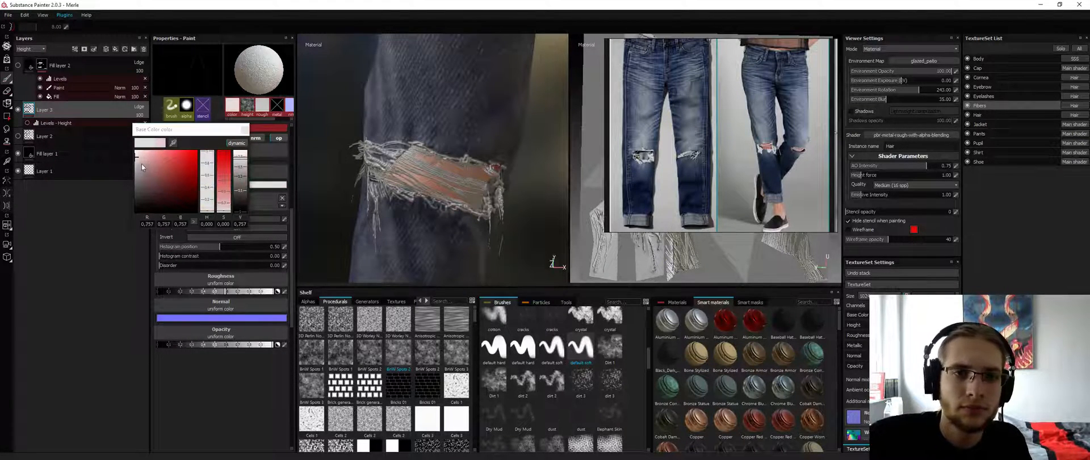
{"action": "left_click_drag", "start_coordinate": [139, 163], "coordinate": [131, 157]}
{"action": "left_click", "coordinate": [245, 130]}
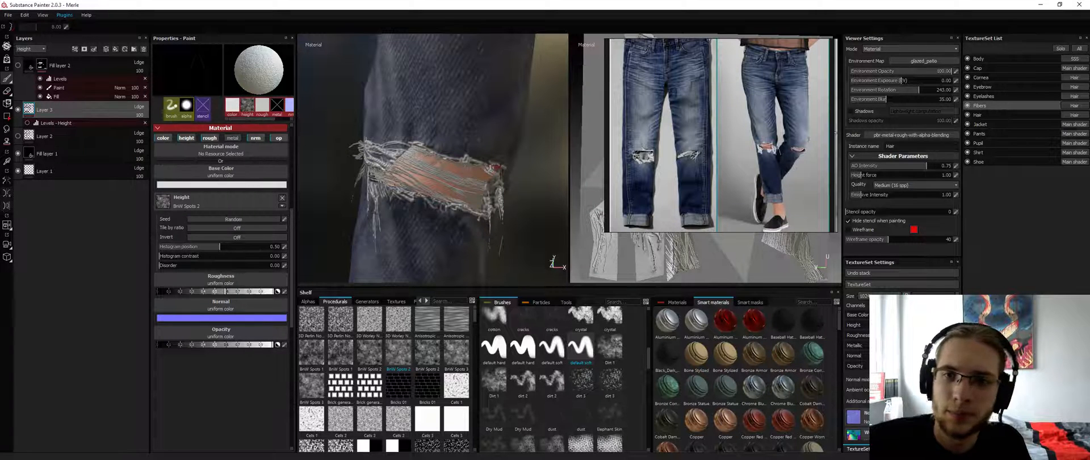
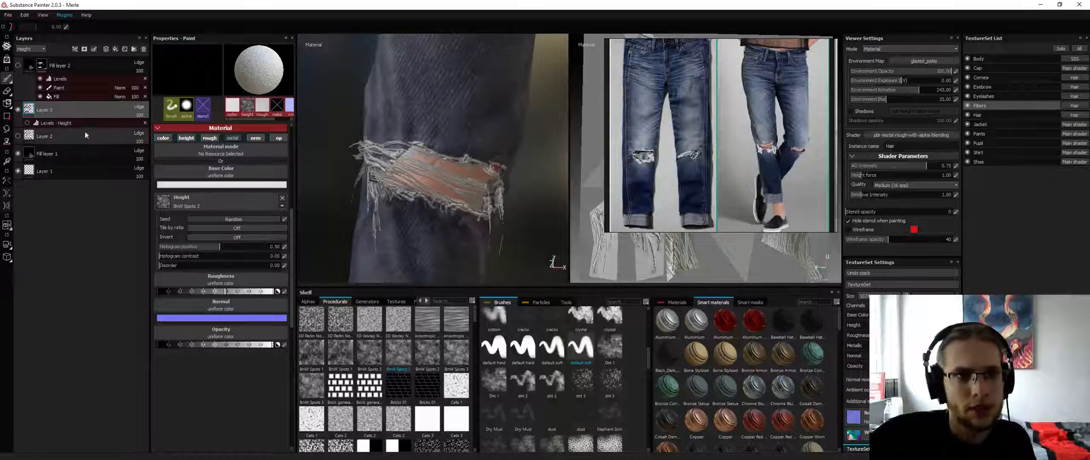
{"action": "left_click", "coordinate": [41, 49]}
{"action": "left_click", "coordinate": [41, 57]}
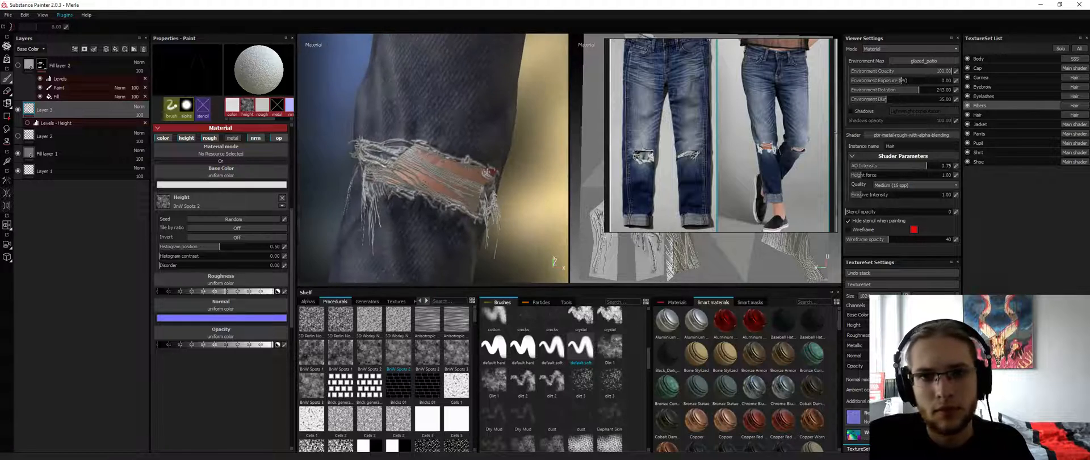
Paint over the fibers across the front knee tear on Layer 3, reducing the brush size to 0.25
{"action": "scroll", "coordinate": [240, 139], "scroll_direction": "up", "scroll_amount": 5}
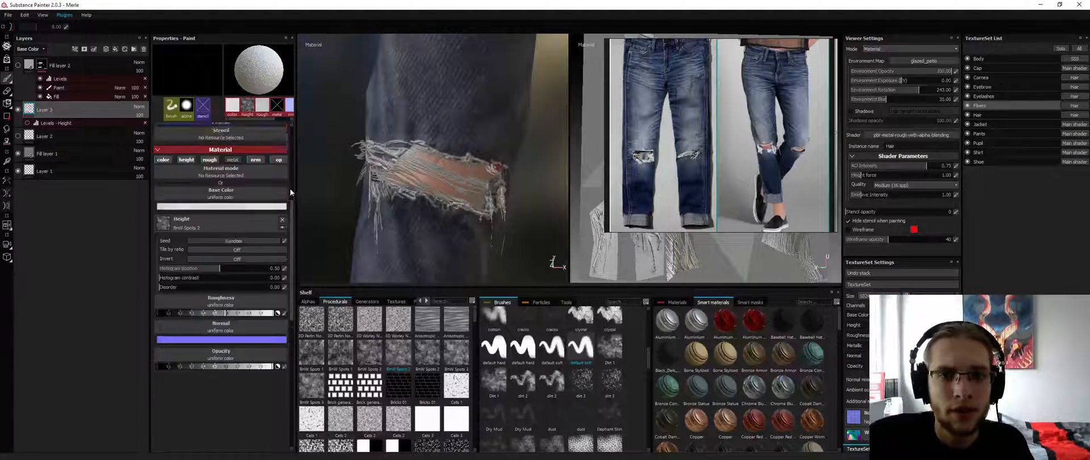
{"action": "left_click_drag", "start_coordinate": [179, 147], "coordinate": [288, 148]}
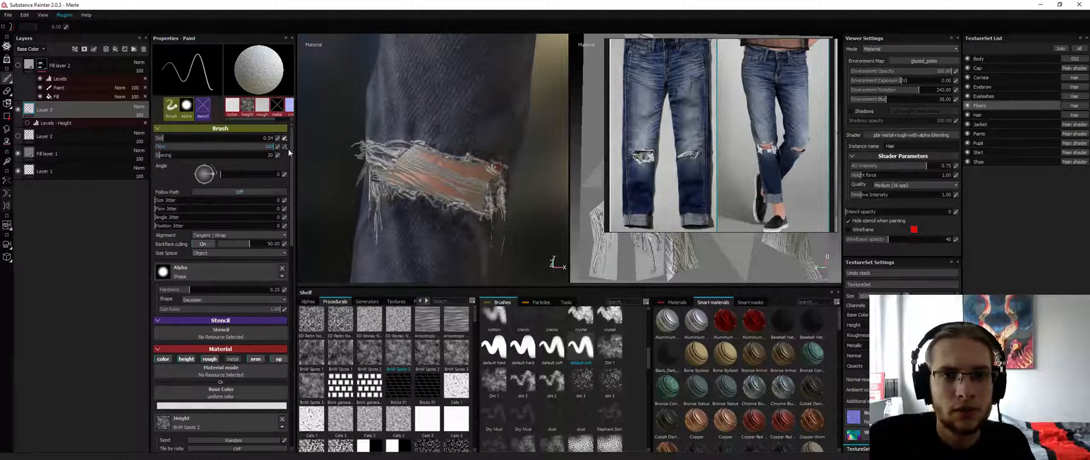
{"action": "mouse_move", "coordinate": [424, 176]}
{"action": "left_mouse_down"}
{"action": "mouse_move", "coordinate": [433, 180]}
{"action": "mouse_move", "coordinate": [414, 166]}
{"action": "left_mouse_up"}
{"action": "right_click_drag", "start_coordinate": [414, 165], "coordinate": [410, 167], "text": "ctrl"}
{"action": "mouse_move", "coordinate": [406, 169]}
{"action": "left_mouse_down", "text": "alt"}
{"action": "mouse_move", "coordinate": [377, 177]}
{"action": "mouse_move", "coordinate": [444, 177]}
{"action": "mouse_move", "coordinate": [389, 177]}
{"action": "left_mouse_up", "text": "alt"}
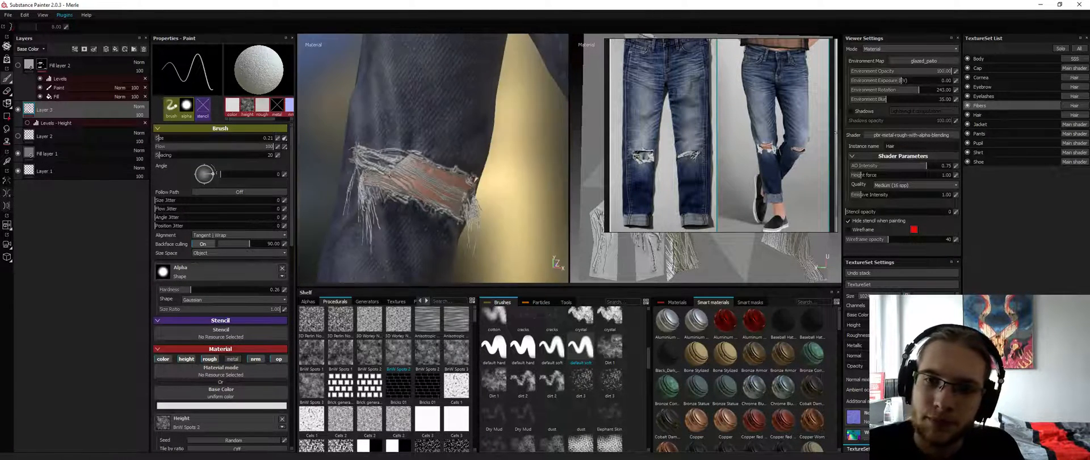
Enable Layer 3's Levels - Height effect, extend its input range below 0 and up to 1, lower the output minimum and set the midpoint to 1.436
{"action": "left_click", "coordinate": [26, 123]}
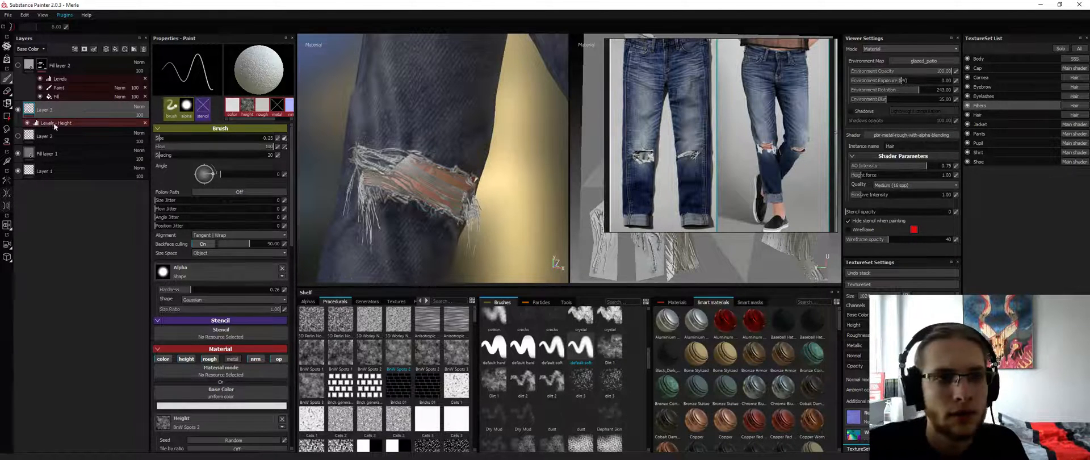
{"action": "left_click", "coordinate": [55, 123]}
{"action": "left_click_drag", "start_coordinate": [246, 76], "coordinate": [299, 79]}
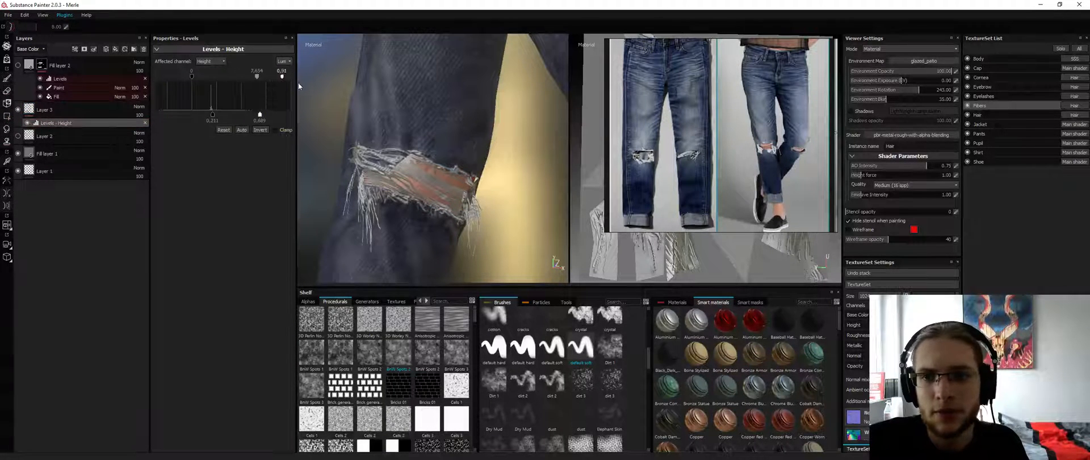
{"action": "left_click_drag", "start_coordinate": [213, 112], "coordinate": [160, 120]}
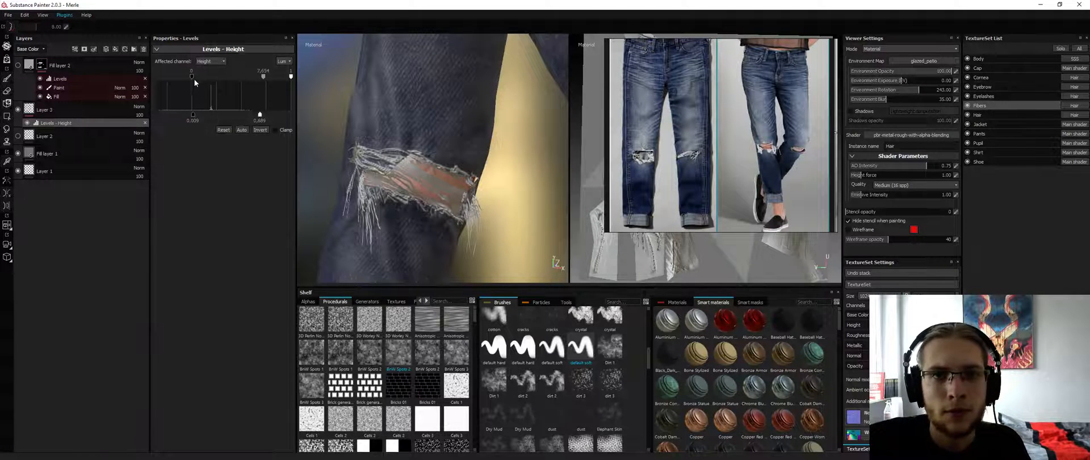
{"action": "left_click_drag", "start_coordinate": [159, 83], "coordinate": [165, 81]}
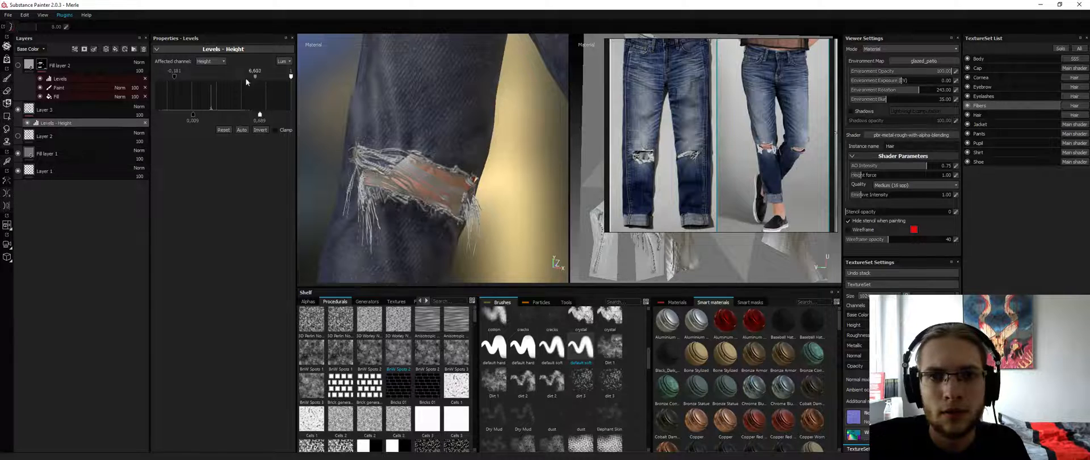
{"action": "mouse_move", "coordinate": [246, 81]}
{"action": "left_mouse_down"}
{"action": "mouse_move", "coordinate": [204, 83]}
{"action": "mouse_move", "coordinate": [247, 84]}
{"action": "mouse_move", "coordinate": [234, 86]}
{"action": "left_mouse_up"}
Switch to the Pants texture set and select its FiberPaint layer
{"action": "left_click_drag", "start_coordinate": [499, 190], "coordinate": [510, 223], "text": "alt"}
{"action": "scroll", "coordinate": [455, 190], "scroll_direction": "down", "scroll_amount": 2}
{"action": "scroll", "coordinate": [443, 195], "scroll_direction": "down", "scroll_amount": 3}
{"action": "scroll", "coordinate": [510, 224], "scroll_direction": "up", "scroll_amount": 3}
{"action": "left_click_drag", "start_coordinate": [455, 198], "coordinate": [513, 183], "text": "alt"}
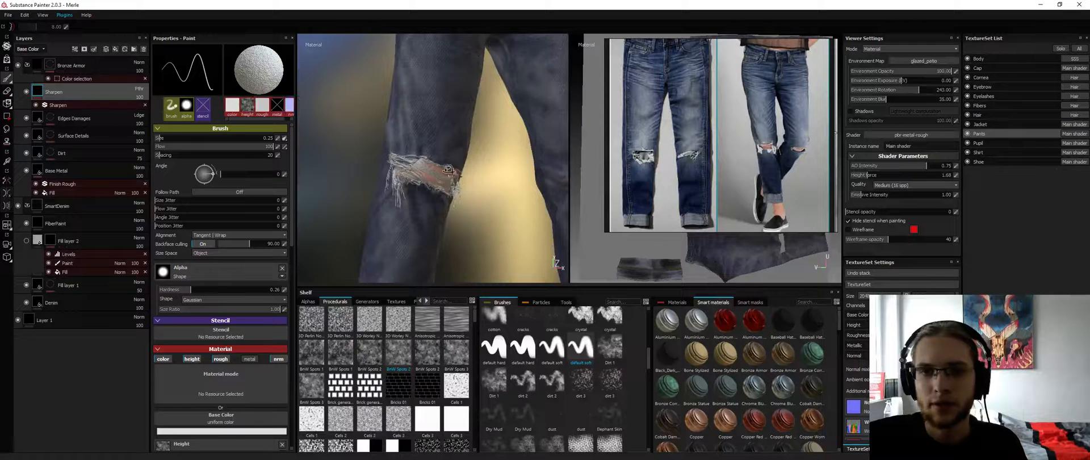
{"action": "mouse_move", "coordinate": [450, 171]}
{"action": "left_mouse_down", "text": "alt"}
{"action": "mouse_move", "coordinate": [483, 171]}
{"action": "mouse_move", "coordinate": [426, 170]}
{"action": "left_mouse_up", "text": "alt"}
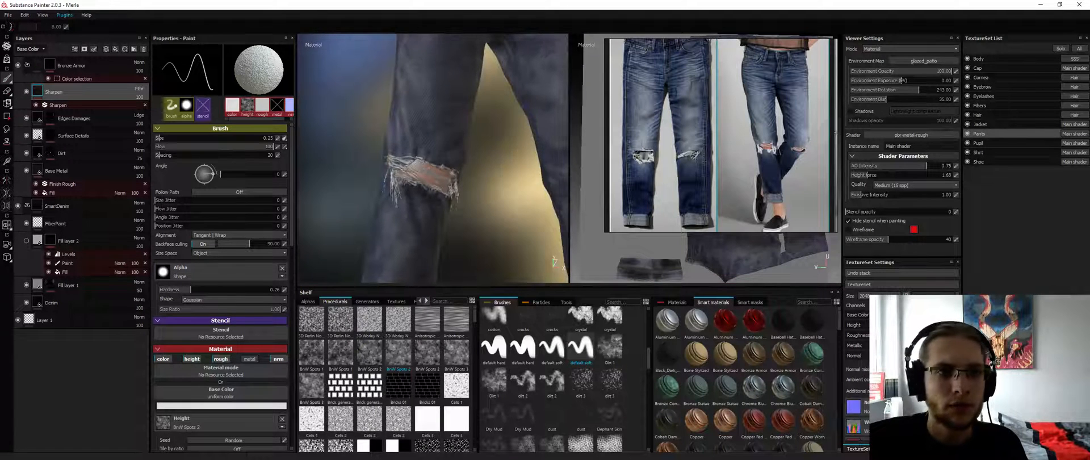
{"action": "scroll", "coordinate": [426, 170], "scroll_direction": "up", "scroll_amount": 2}
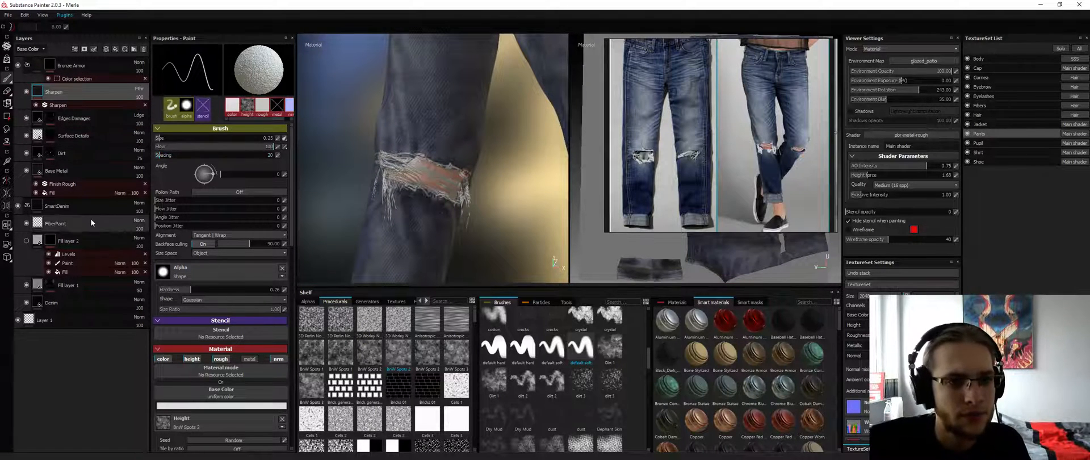
{"action": "left_click", "coordinate": [91, 222]}
Paint a thin vertical frayed strand on the side of the pant leg beside the knee tear
{"action": "left_click_drag", "start_coordinate": [392, 148], "coordinate": [418, 150], "text": "alt"}
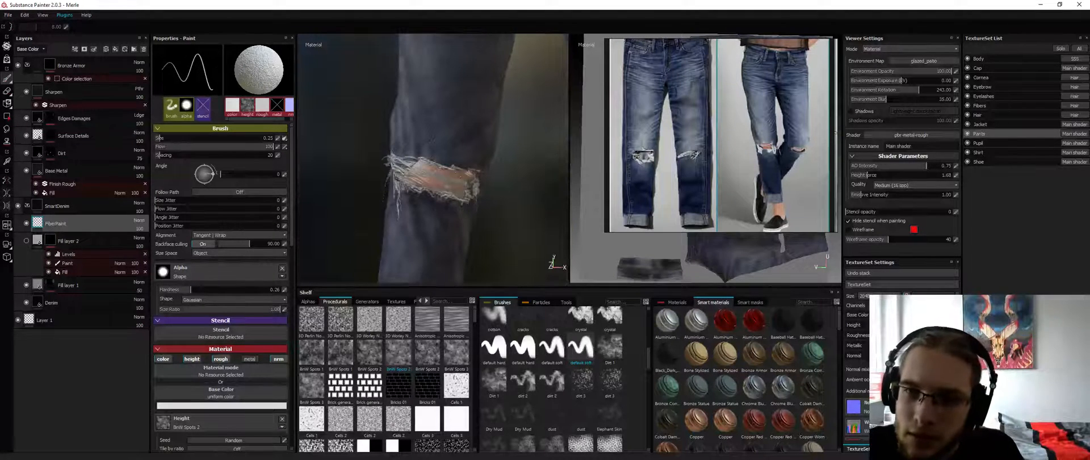
{"action": "mouse_move", "coordinate": [425, 178]}
{"action": "left_mouse_down"}
{"action": "mouse_move", "coordinate": [443, 185]}
{"action": "mouse_move", "coordinate": [416, 189]}
{"action": "mouse_move", "coordinate": [435, 199]}
{"action": "mouse_move", "coordinate": [397, 165]}
{"action": "mouse_move", "coordinate": [363, 185]}
{"action": "mouse_move", "coordinate": [440, 159]}
{"action": "mouse_move", "coordinate": [365, 146]}
{"action": "mouse_move", "coordinate": [516, 141]}
{"action": "mouse_move", "coordinate": [372, 137]}
{"action": "mouse_move", "coordinate": [404, 135]}
{"action": "mouse_move", "coordinate": [406, 102]}
{"action": "left_mouse_up"}
{"action": "key", "text": "e"}
{"action": "key", "text": "1"}
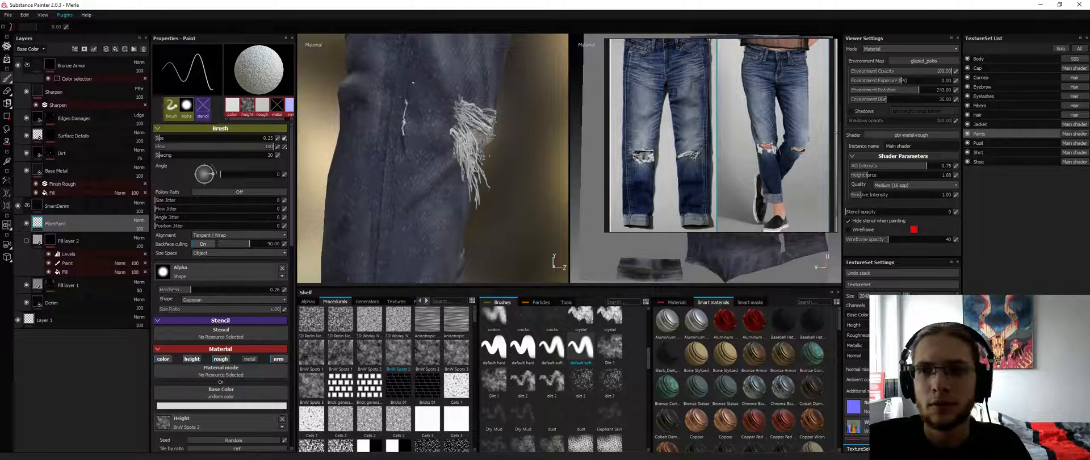
{"action": "middle_click_drag", "start_coordinate": [407, 102], "coordinate": [416, 142], "text": "alt"}
{"action": "middle_click_drag", "start_coordinate": [440, 104], "coordinate": [451, 138], "text": "alt"}
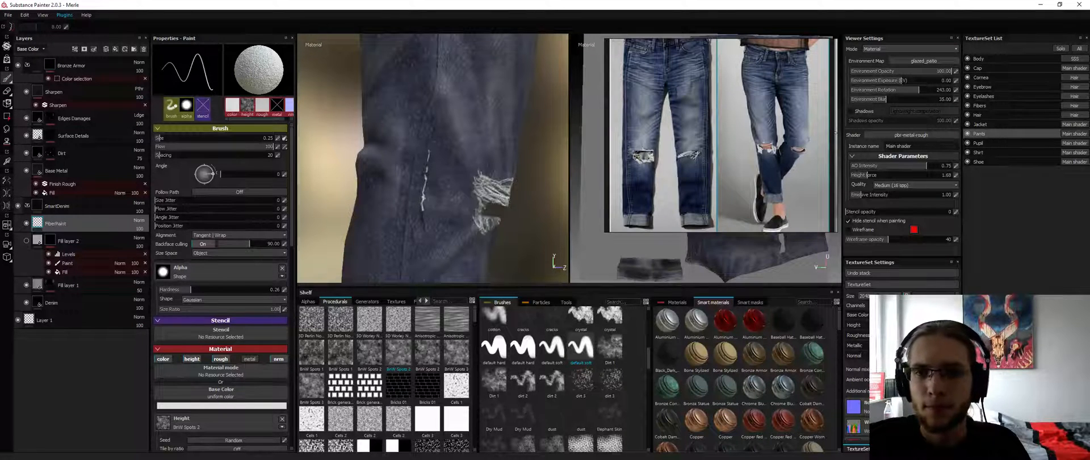
{"action": "left_click_drag", "start_coordinate": [428, 159], "coordinate": [457, 130], "text": "alt"}
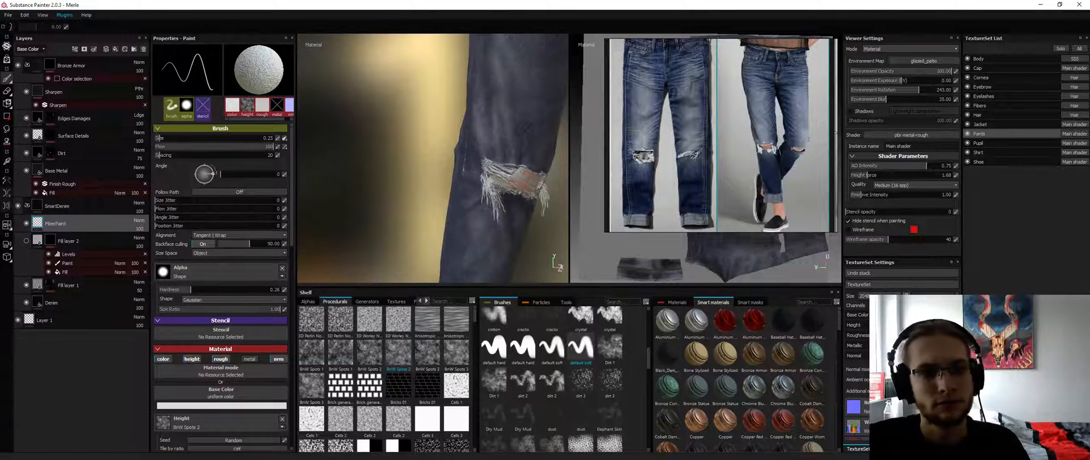
{"action": "middle_click_drag", "start_coordinate": [483, 170], "coordinate": [410, 164], "text": "alt"}
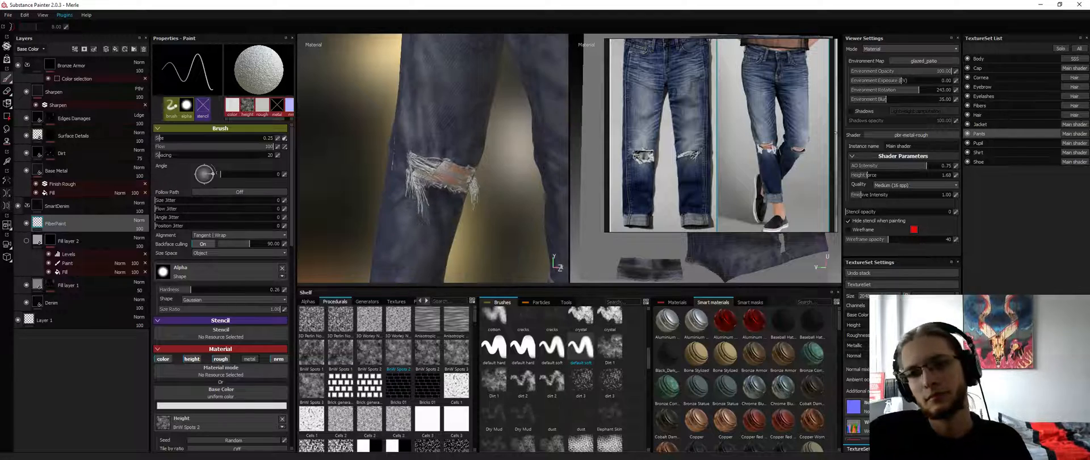
{"action": "mouse_move", "coordinate": [413, 170]}
{"action": "left_mouse_down", "text": "alt"}
{"action": "mouse_move", "coordinate": [489, 162]}
{"action": "mouse_move", "coordinate": [418, 131]}
{"action": "mouse_move", "coordinate": [456, 138]}
{"action": "mouse_move", "coordinate": [391, 137]}
{"action": "left_mouse_up", "text": "alt"}
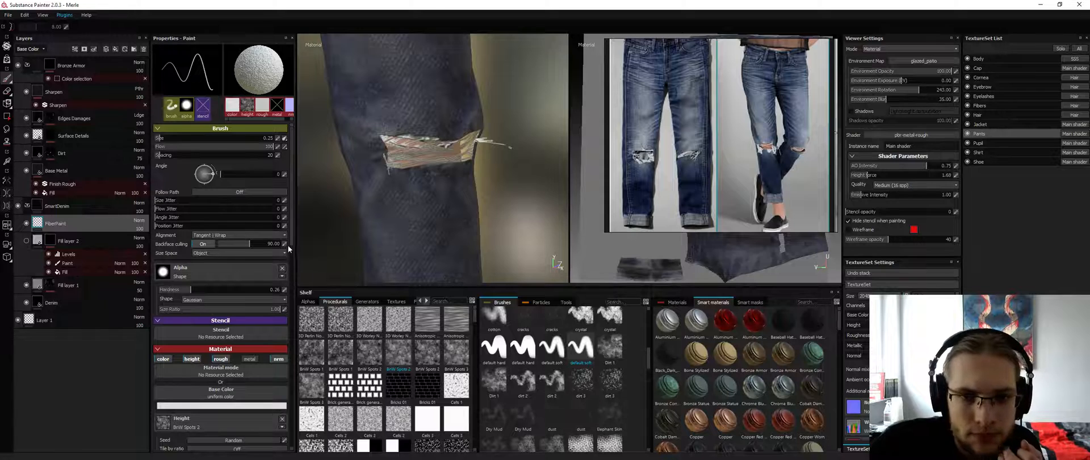
Look through the options for Layer 3 and its Levels - Height effect in the Fibers texture set, and return to the Pants set
{"action": "left_click_drag", "start_coordinate": [290, 244], "coordinate": [292, 290]}
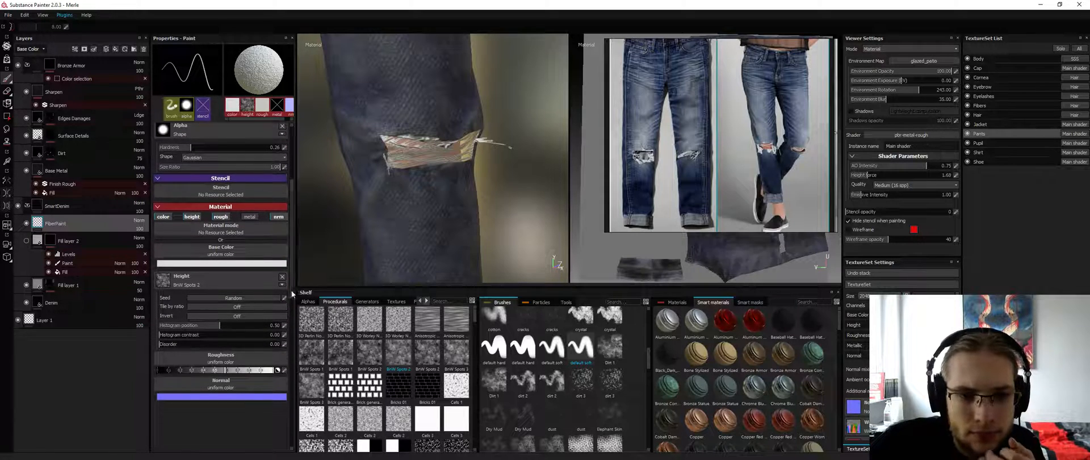
{"action": "left_click", "coordinate": [979, 105]}
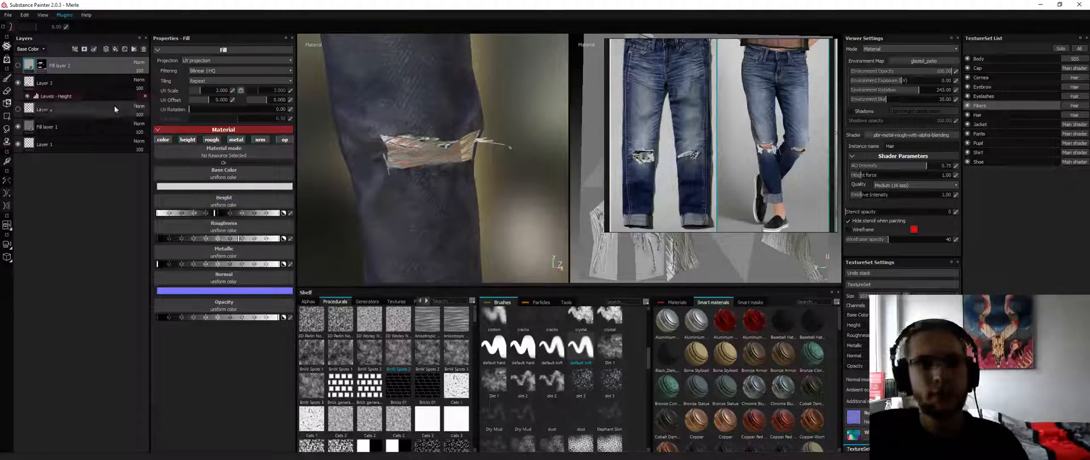
{"action": "left_click", "coordinate": [43, 67]}
{"action": "left_click", "coordinate": [44, 108]}
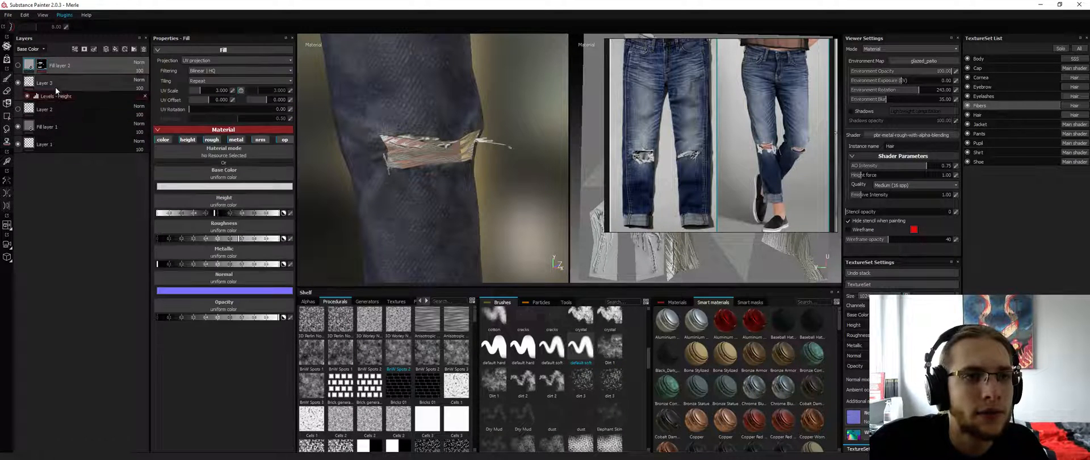
{"action": "left_click", "coordinate": [59, 96]}
{"action": "right_click", "coordinate": [60, 95]}
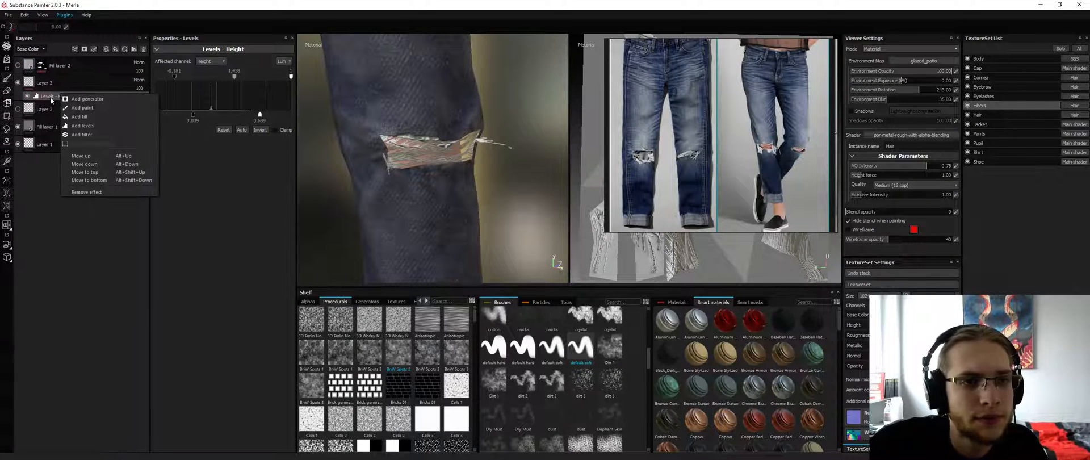
{"action": "left_click", "coordinate": [48, 85]}
{"action": "right_click", "coordinate": [50, 85]}
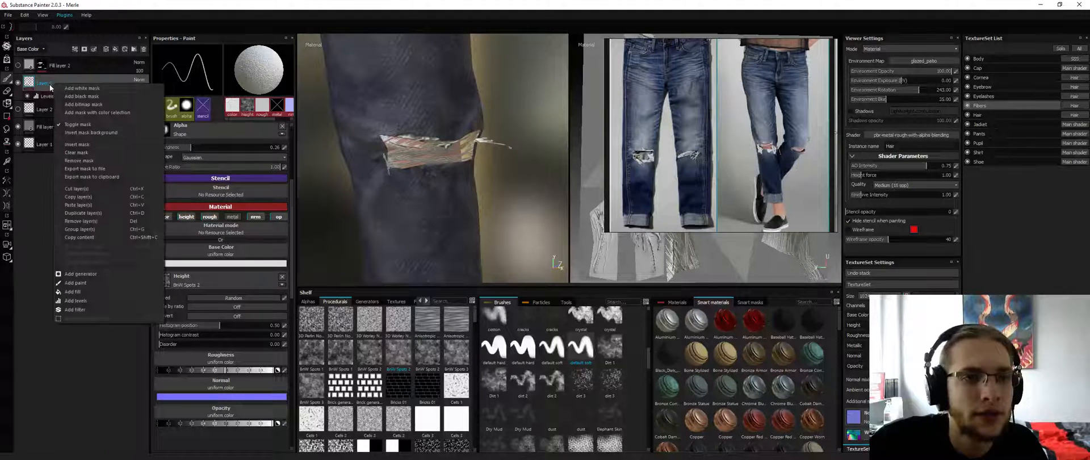
{"action": "left_click", "coordinate": [45, 96]}
{"action": "right_click", "coordinate": [44, 97]}
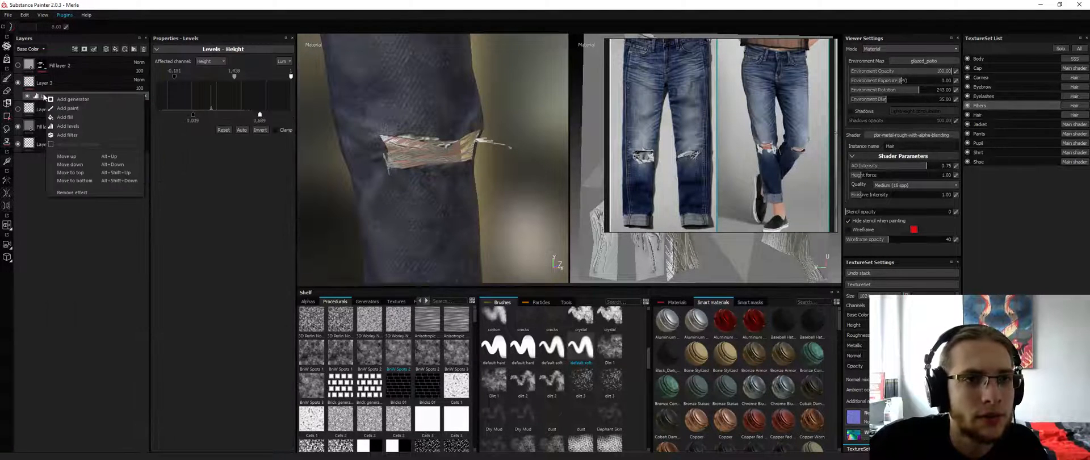
{"action": "left_click", "coordinate": [46, 83]}
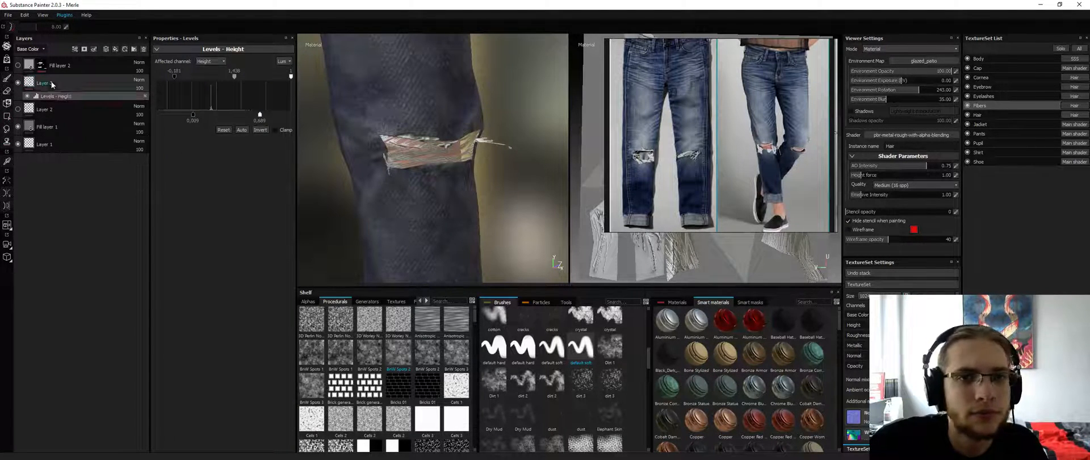
{"action": "left_click", "coordinate": [980, 134]}
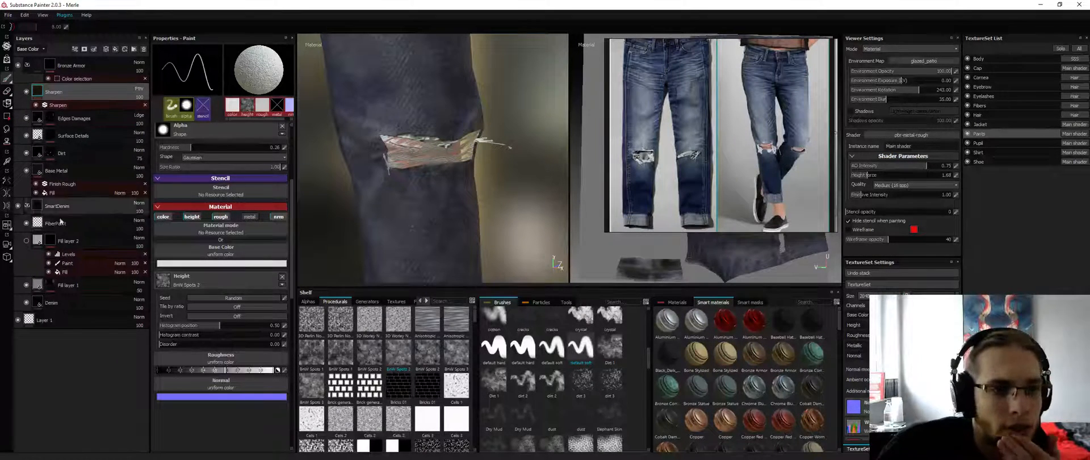
Add a Levels effect on the Height channel of the FiberPaint layer, turn off clamping, extend the input range below 0 and raise the midpoint to 1.405
{"action": "right_click", "coordinate": [68, 224]}
{"action": "left_click", "coordinate": [101, 217]}
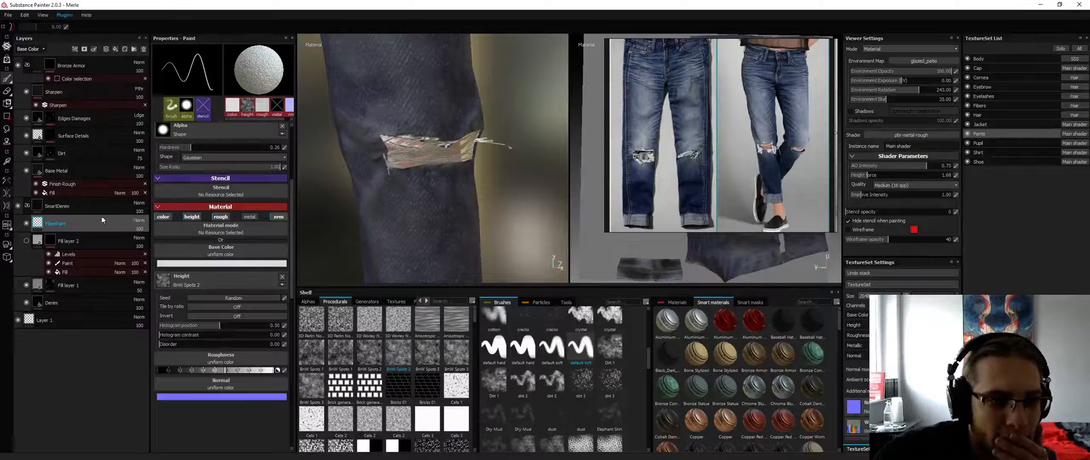
{"action": "left_click", "coordinate": [209, 62]}
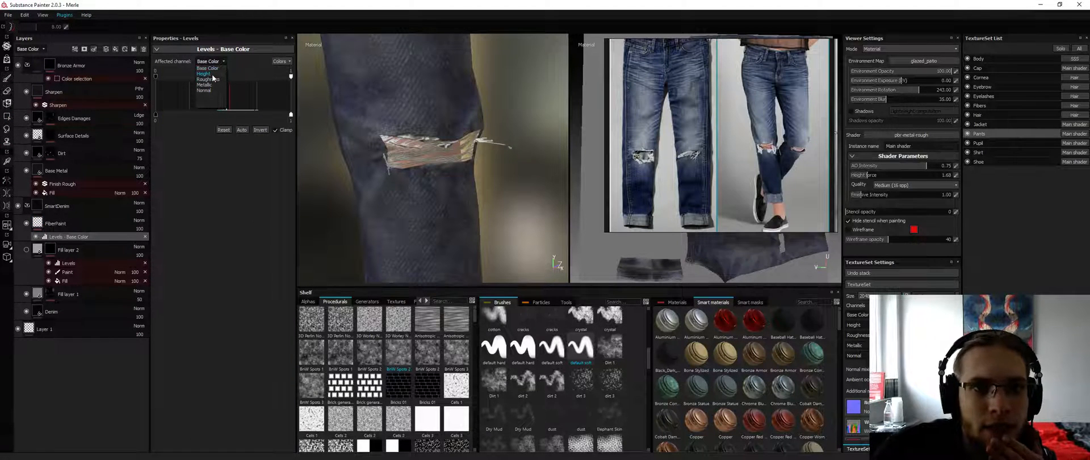
{"action": "left_click", "coordinate": [212, 74]}
{"action": "left_click_drag", "start_coordinate": [179, 77], "coordinate": [230, 76]}
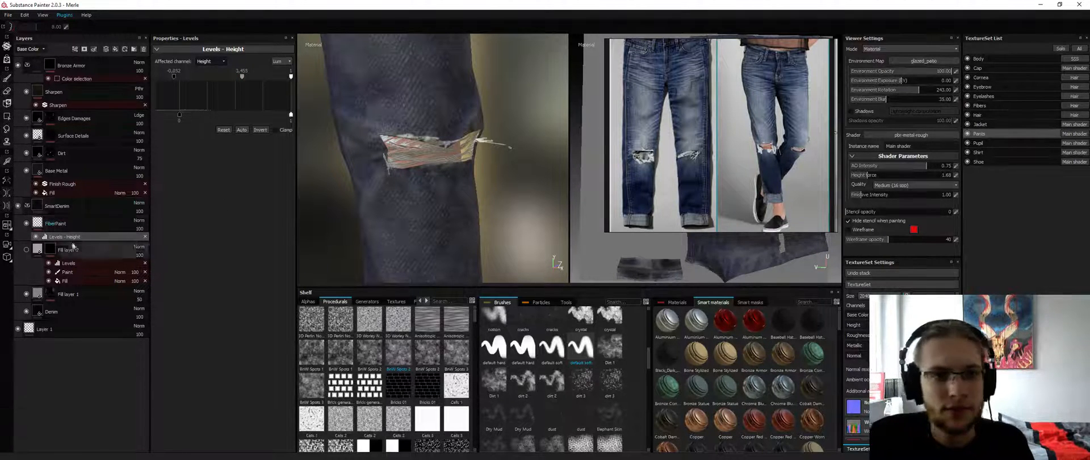
Select the FiberPaint layer and set the histogram position of its brush height texture to 0.70
{"action": "left_click", "coordinate": [112, 222]}
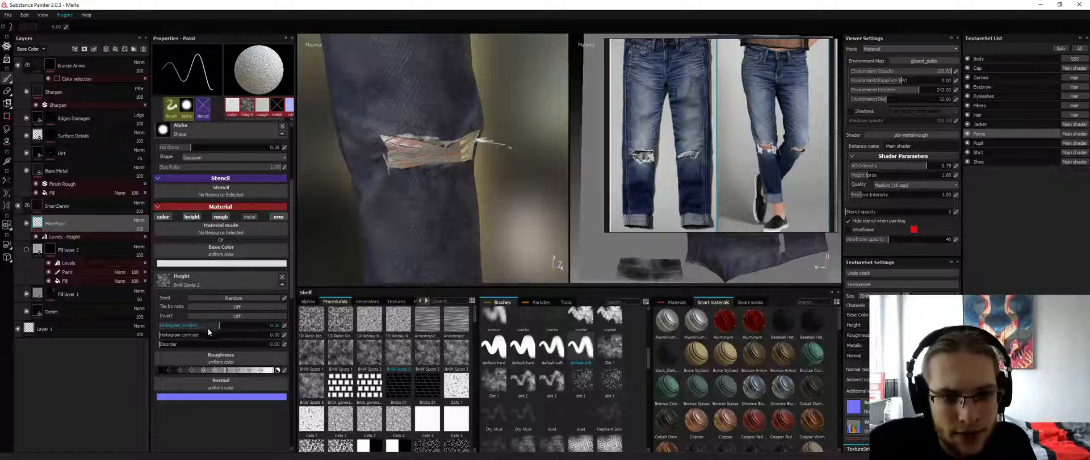
{"action": "mouse_move", "coordinate": [223, 321]}
{"action": "left_mouse_down"}
{"action": "mouse_move", "coordinate": [261, 318]}
{"action": "mouse_move", "coordinate": [244, 324]}
{"action": "left_mouse_up"}
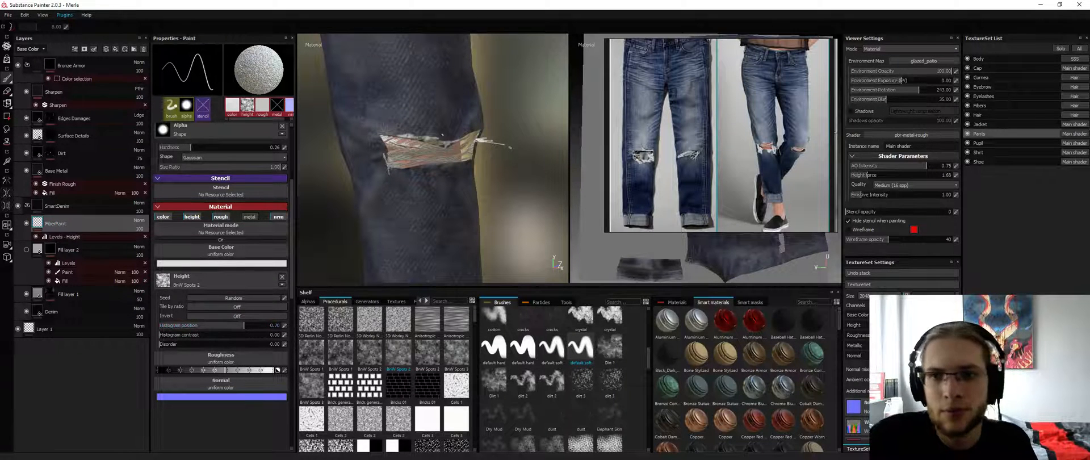
Compare the knee tear with and without the fibers by repeatedly isolating the Pants texture set from several angles
{"action": "left_click_drag", "start_coordinate": [511, 147], "coordinate": [478, 138], "text": "alt"}
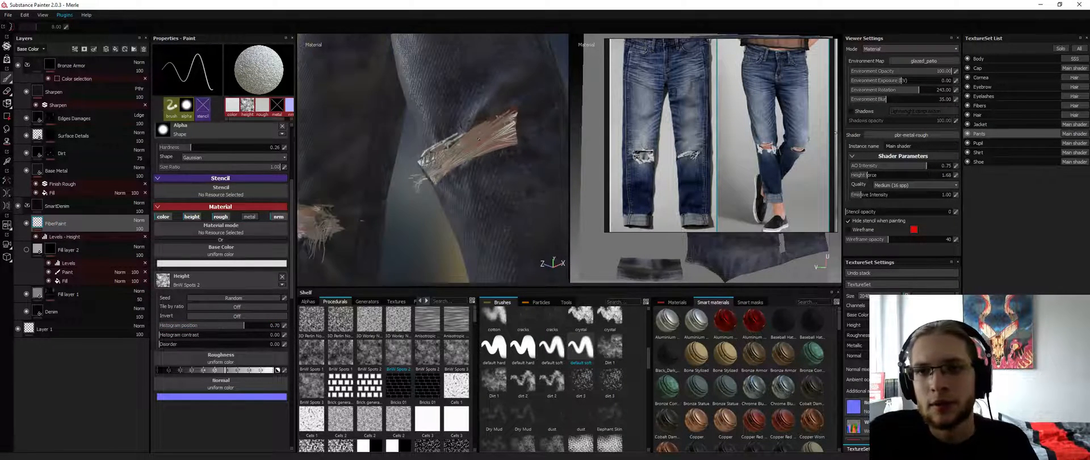
{"action": "left_click_drag", "start_coordinate": [362, 224], "coordinate": [304, 196], "text": "alt"}
{"action": "key", "text": "alt+q"}
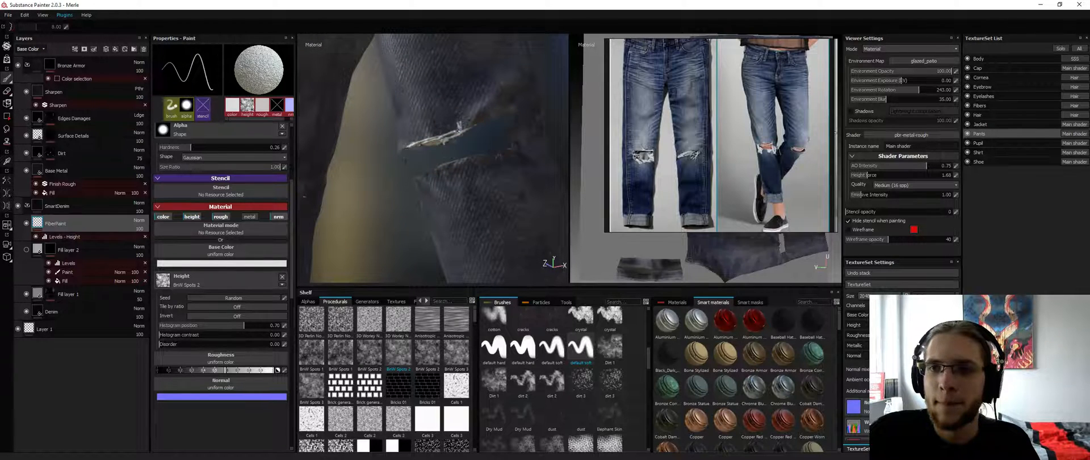
{"action": "key", "text": "alt+q"}
{"action": "key", "text": "alt+q"}
{"action": "key", "text": "alt+q"}
{"action": "key", "text": "alt+q"}
{"action": "key", "text": "alt+q"}
{"action": "key", "text": "alt+q"}
{"action": "key", "text": "alt+q"}
{"action": "key", "text": "alt+q"}
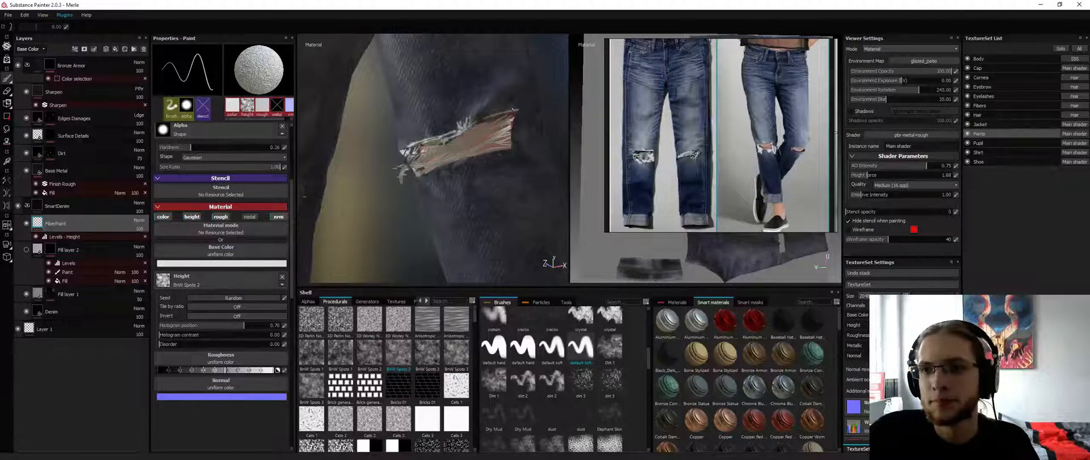
{"action": "key", "text": "alt+q"}
{"action": "key", "text": "alt+q"}
{"action": "key", "text": "alt+q"}
{"action": "key", "text": "alt+q"}
{"action": "key", "text": "alt+q"}
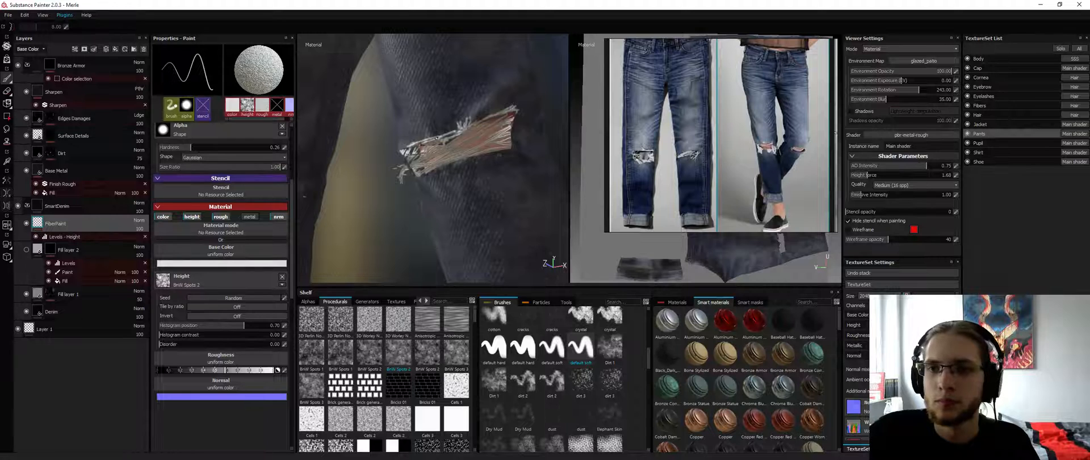
{"action": "left_click_drag", "start_coordinate": [304, 196], "coordinate": [452, 158], "text": "alt"}
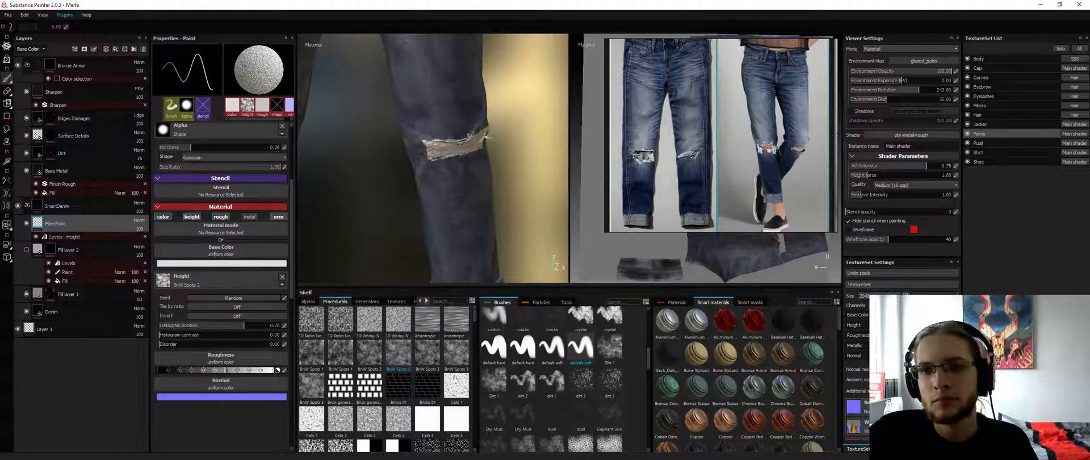
Toggle the Fibers texture set's visibility repeatedly to examine how the knee tear looks with and without the fibers
{"action": "key", "text": "ctrl+z"}
{"action": "key", "text": "ctrl+z"}
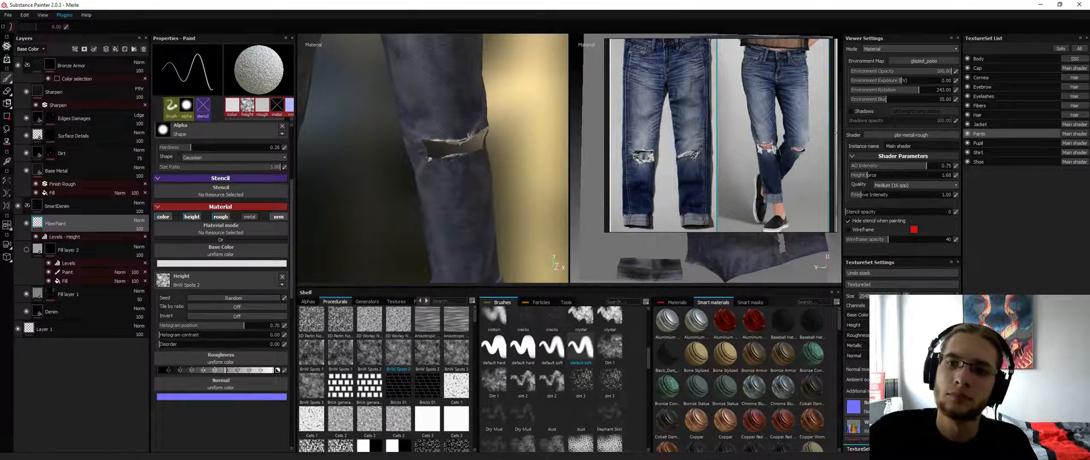
{"action": "left_click", "coordinate": [967, 105]}
{"action": "left_click", "coordinate": [968, 105]}
{"action": "left_click", "coordinate": [968, 106]}
{"action": "left_click", "coordinate": [968, 106]}
{"action": "left_click", "coordinate": [968, 106]}
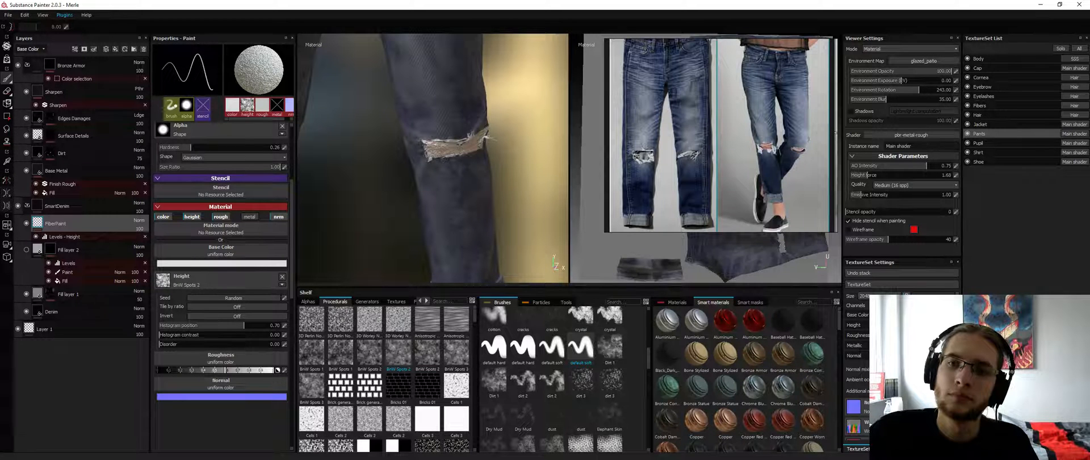
{"action": "left_click", "coordinate": [968, 105]}
{"action": "left_click", "coordinate": [968, 106]}
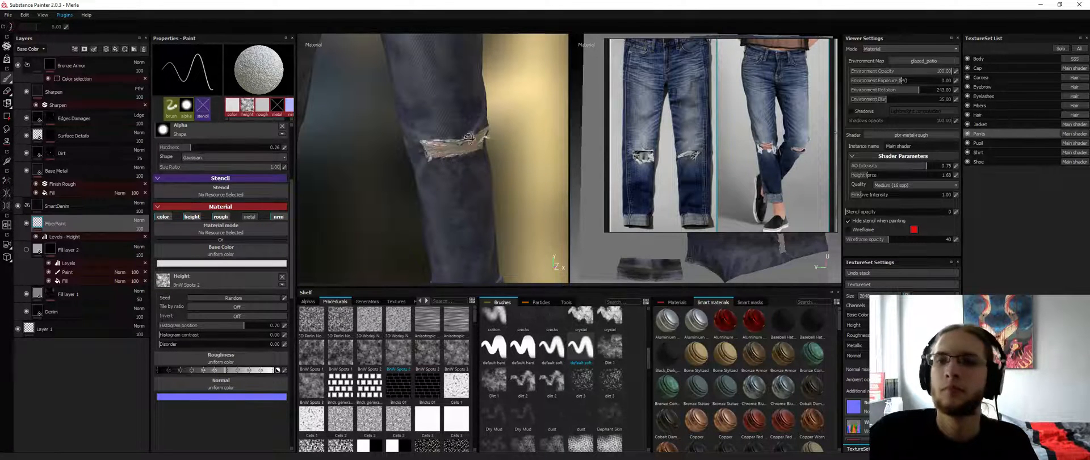
Compare both knee tears from the front and side while switching the isolation of the Pants texture set on and off
{"action": "left_click_drag", "start_coordinate": [489, 165], "coordinate": [408, 165], "text": "alt"}
{"action": "key", "text": "alt+q"}
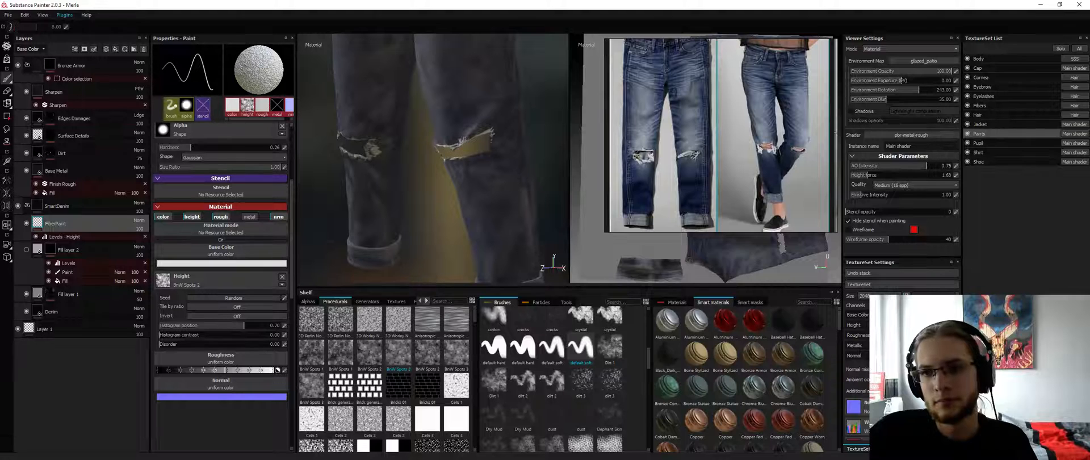
{"action": "key", "text": "alt+q"}
{"action": "key", "text": "alt+q"}
{"action": "key", "text": "alt+q"}
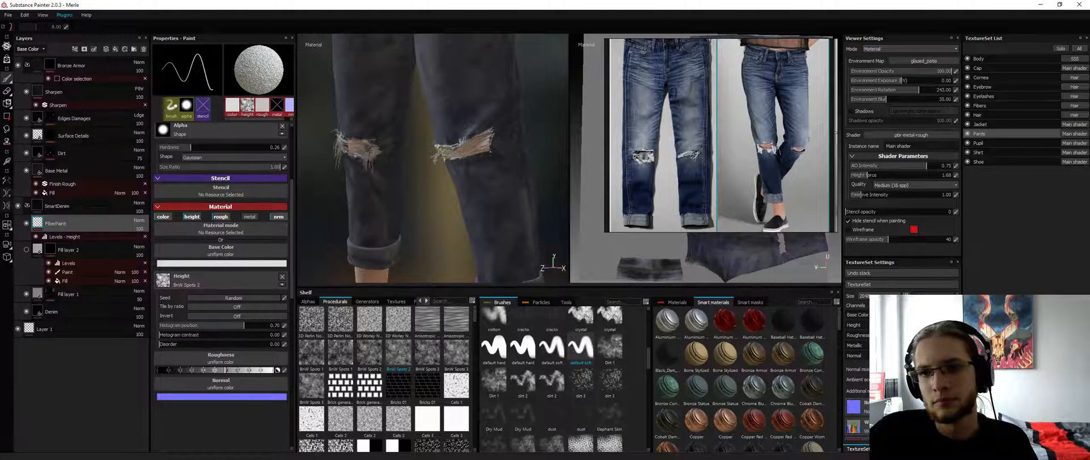
{"action": "key", "text": "alt+q"}
{"action": "key", "text": "alt+q"}
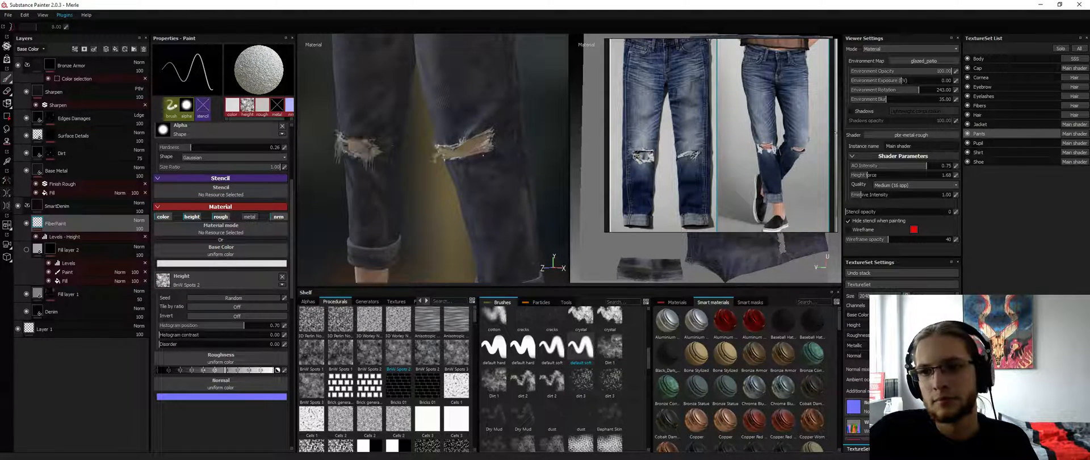
{"action": "left_click_drag", "start_coordinate": [436, 153], "coordinate": [469, 164], "text": "alt"}
{"action": "key", "text": "alt+q"}
{"action": "key", "text": "alt+q"}
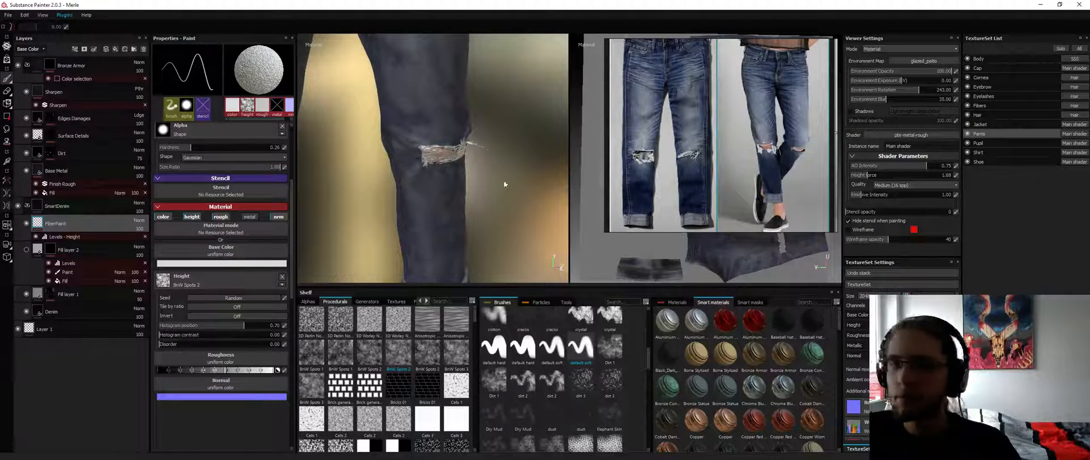
Switch to the Fibers texture set and move the jeans reference window off the UV view
{"action": "left_click", "coordinate": [981, 106]}
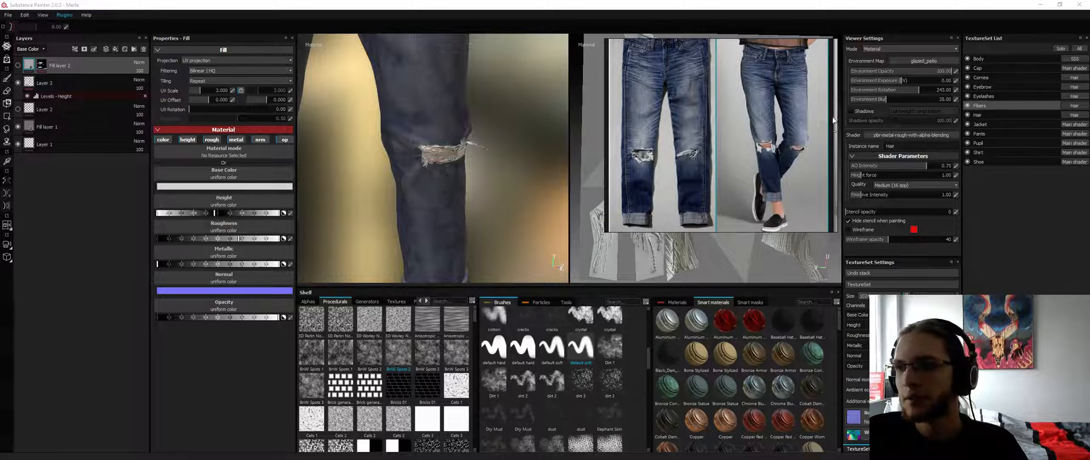
{"action": "mouse_move", "coordinate": [832, 125]}
{"action": "middle_mouse_down"}
{"action": "mouse_move", "coordinate": [786, 126]}
{"action": "mouse_move", "coordinate": [857, 117]}
{"action": "mouse_move", "coordinate": [846, 123]}
{"action": "middle_mouse_up"}
{"action": "right_click", "coordinate": [625, 136]}
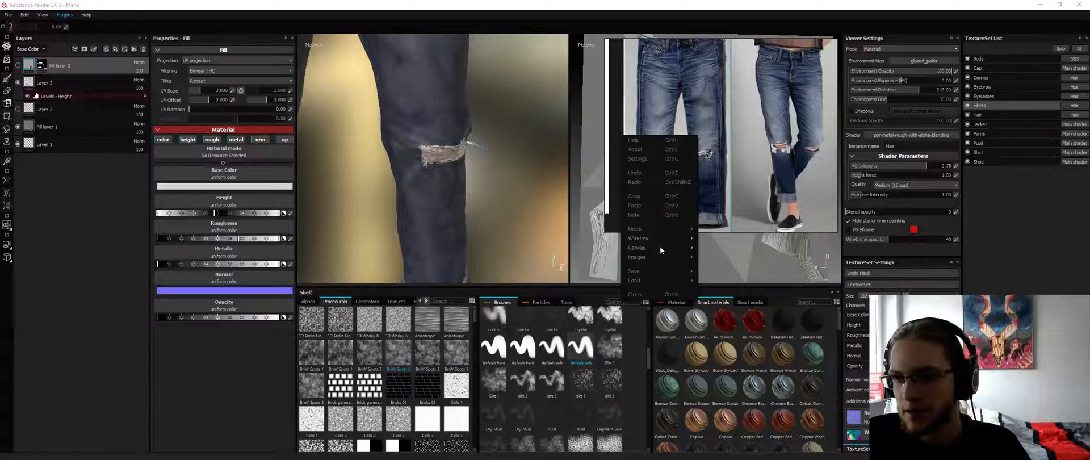
{"action": "mouse_move", "coordinate": [666, 240]}
{"action": "left_click", "coordinate": [711, 264]}
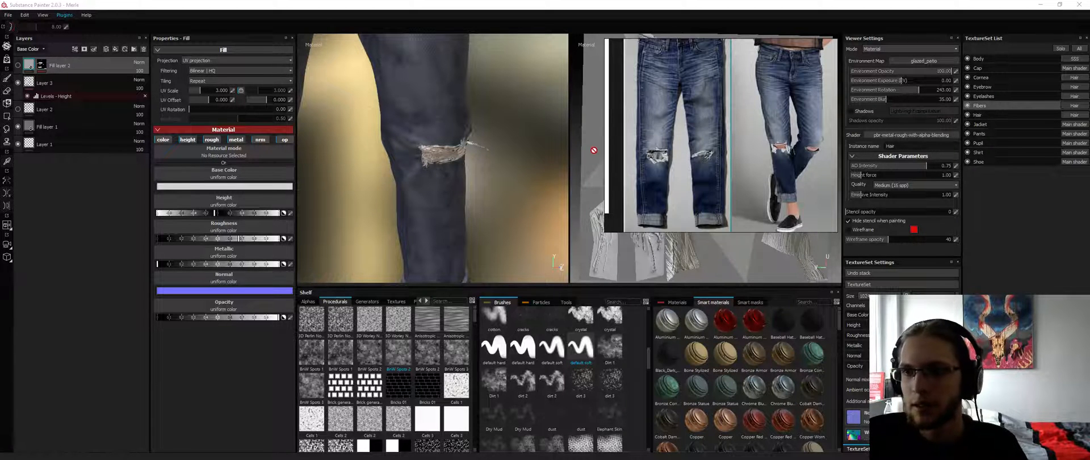
{"action": "mouse_move", "coordinate": [615, 152]}
{"action": "middle_mouse_down"}
{"action": "mouse_move", "coordinate": [606, 155]}
{"action": "mouse_move", "coordinate": [614, 150]}
{"action": "middle_mouse_up"}
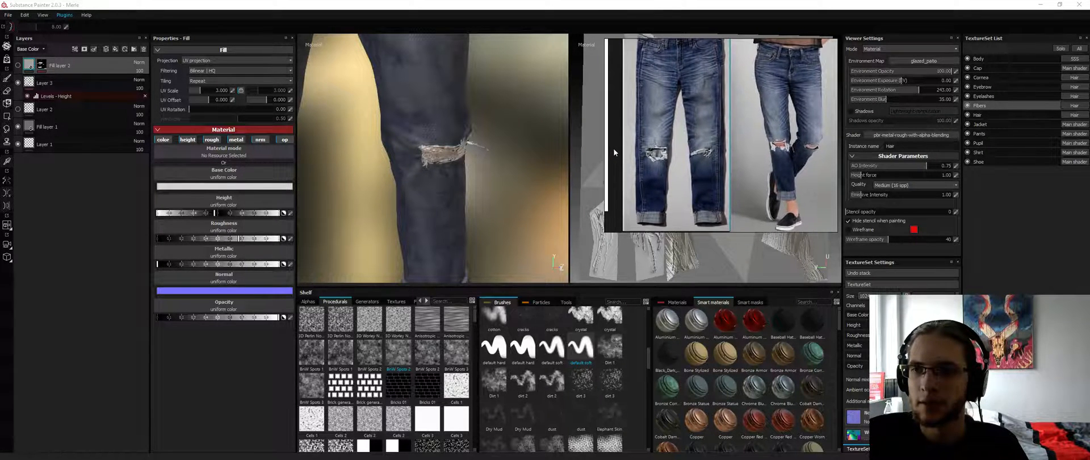
{"action": "right_click_drag", "start_coordinate": [614, 149], "coordinate": [22, 368]}
Select Layer 3 of the Fibers set and paint thin frayed strands on the triangular fiber card in the UV view
{"action": "left_click_drag", "start_coordinate": [374, 164], "coordinate": [591, 156], "text": "alt"}
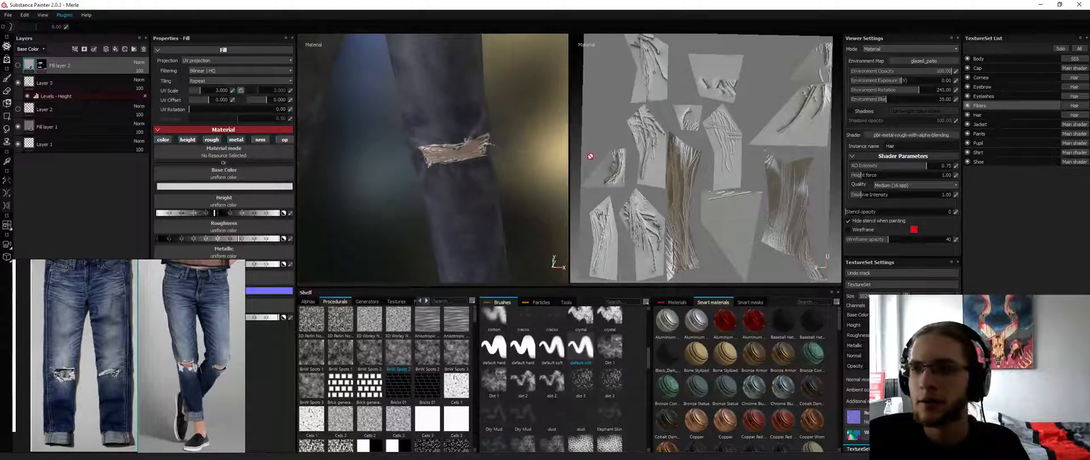
{"action": "middle_click_drag", "start_coordinate": [758, 188], "coordinate": [752, 129], "text": "alt"}
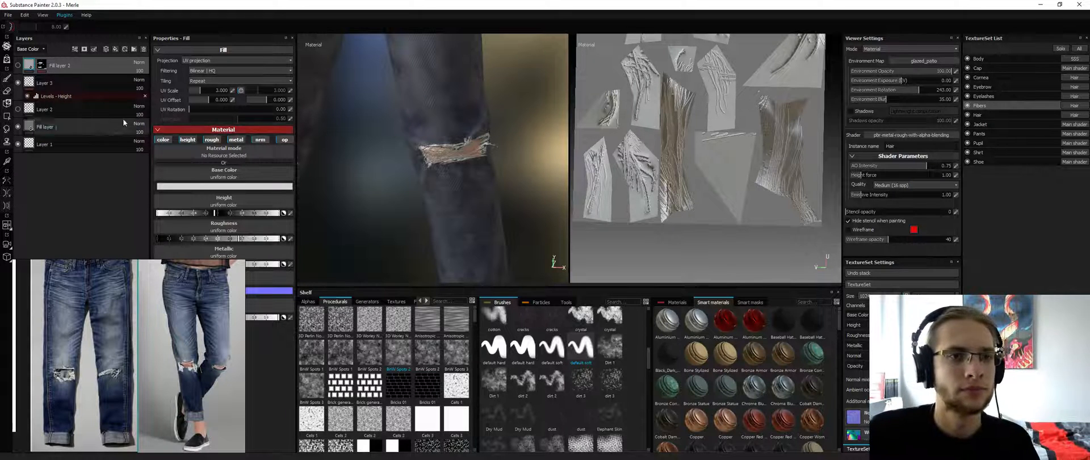
{"action": "left_click", "coordinate": [86, 82]}
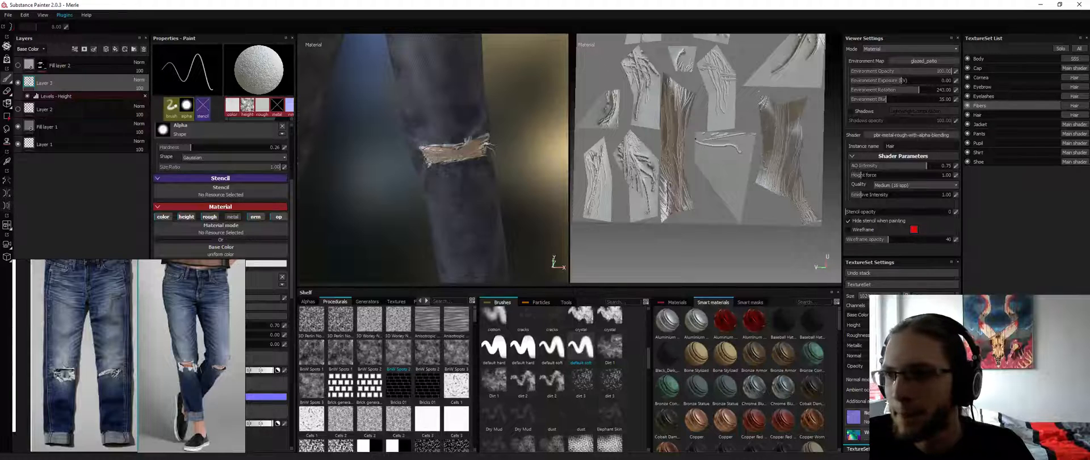
{"action": "left_click_drag", "start_coordinate": [725, 134], "coordinate": [728, 94], "text": "alt"}
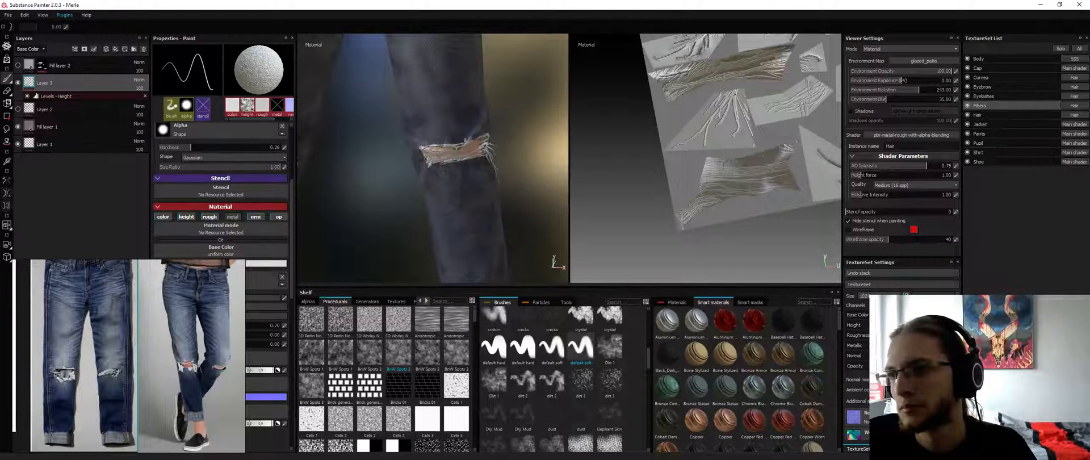
{"action": "key", "text": "e"}
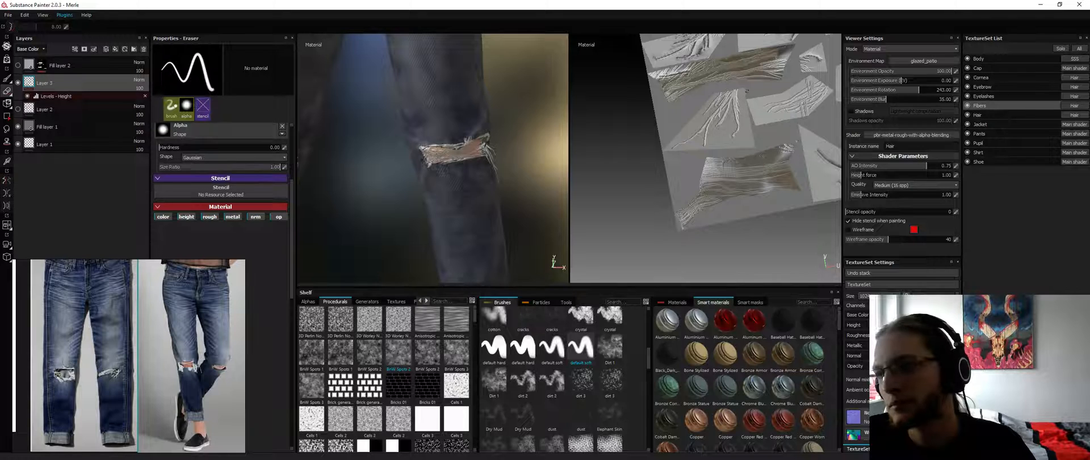
{"action": "key", "text": "1"}
{"action": "middle_click_drag", "start_coordinate": [775, 103], "coordinate": [661, 124], "text": "alt"}
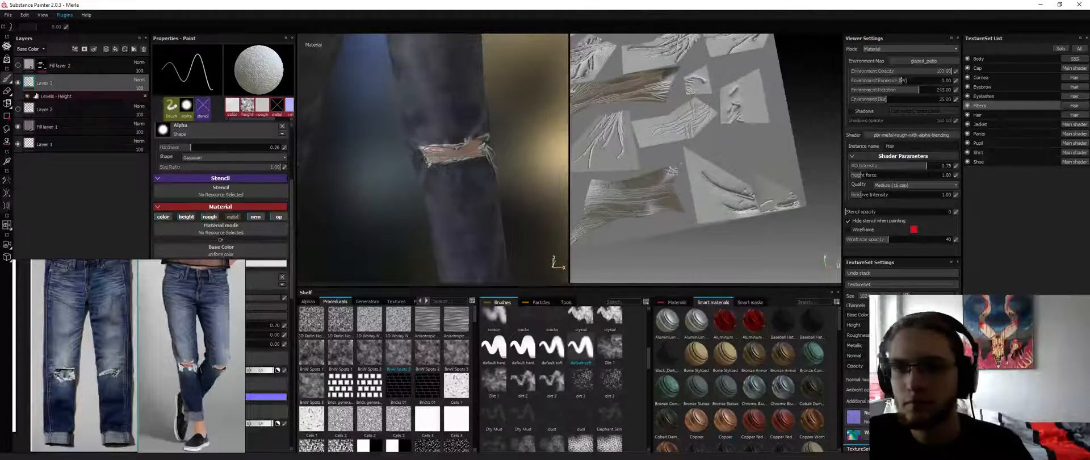
Paint more loose strands across the triangular fiber card so threads hang down from the side of the knee tear
{"action": "mouse_move", "coordinate": [455, 156]}
{"action": "left_mouse_down", "text": "alt"}
{"action": "mouse_move", "coordinate": [553, 171]}
{"action": "mouse_move", "coordinate": [402, 171]}
{"action": "left_mouse_up", "text": "alt"}
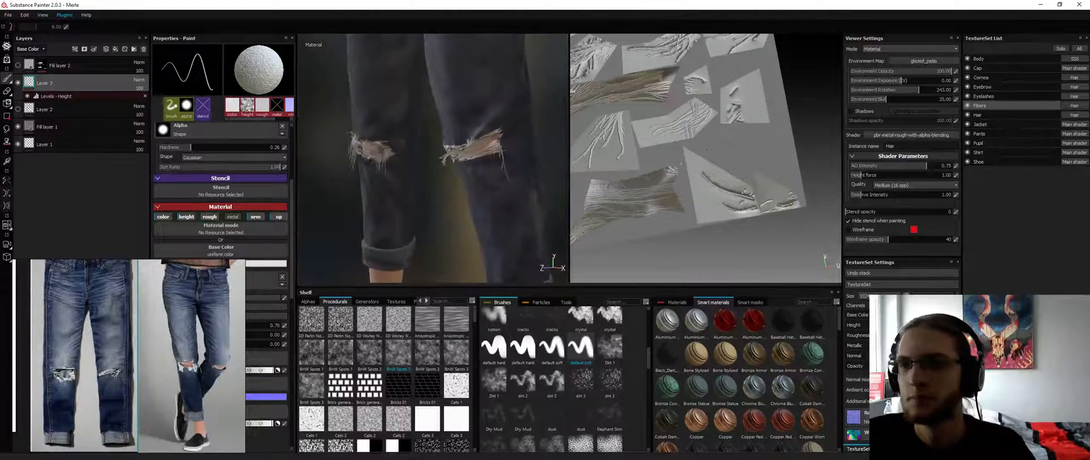
{"action": "middle_click_drag", "start_coordinate": [710, 153], "coordinate": [672, 136], "text": "alt"}
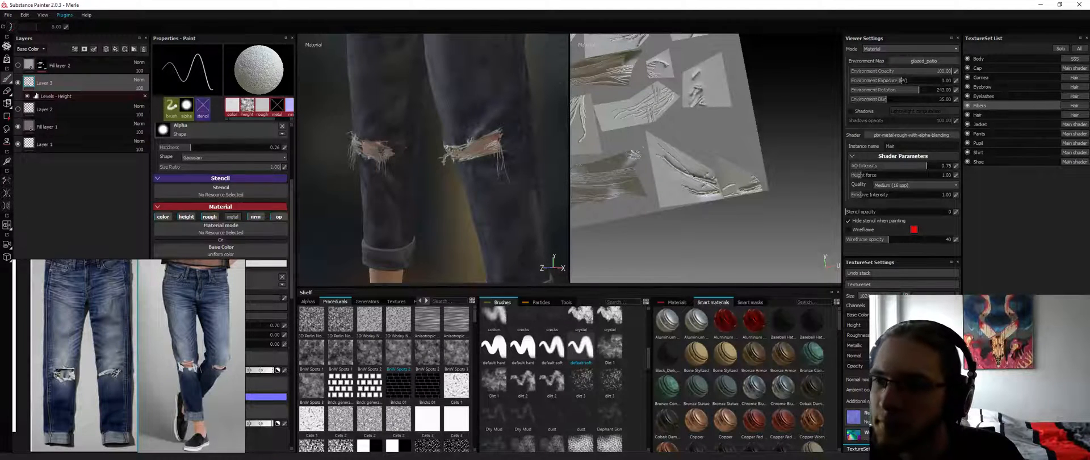
{"action": "left_click_drag", "start_coordinate": [518, 150], "coordinate": [395, 161], "text": "alt"}
{"action": "right_click_drag", "start_coordinate": [448, 193], "coordinate": [482, 203], "text": "alt"}
{"action": "middle_click_drag", "start_coordinate": [482, 203], "coordinate": [494, 211], "text": "alt"}
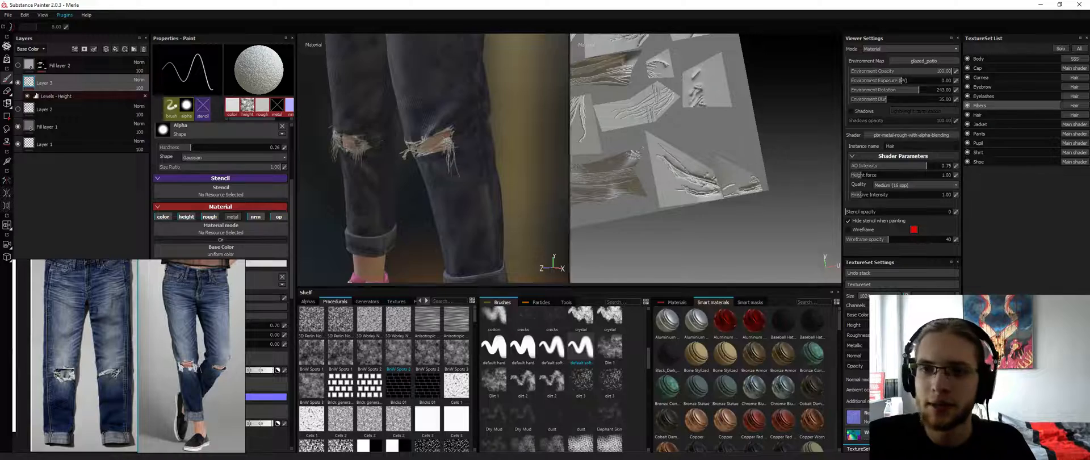
{"action": "left_click_drag", "start_coordinate": [397, 158], "coordinate": [534, 147], "text": "alt"}
{"action": "middle_click_drag", "start_coordinate": [732, 95], "coordinate": [737, 133], "text": "alt"}
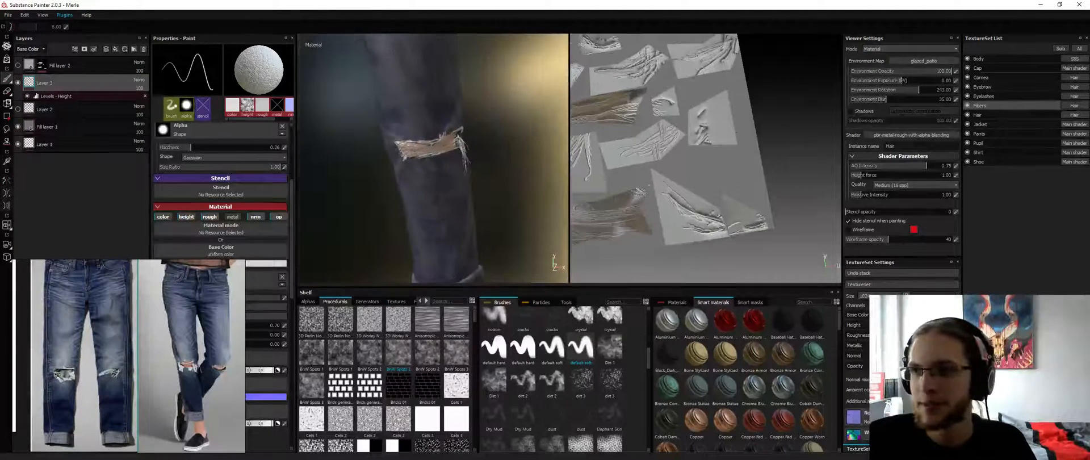
Paint denser short strands across the small four-sided fiber card next to the triangular one, undoing a stray stroke
{"action": "middle_click_drag", "start_coordinate": [514, 178], "coordinate": [704, 149], "text": "alt"}
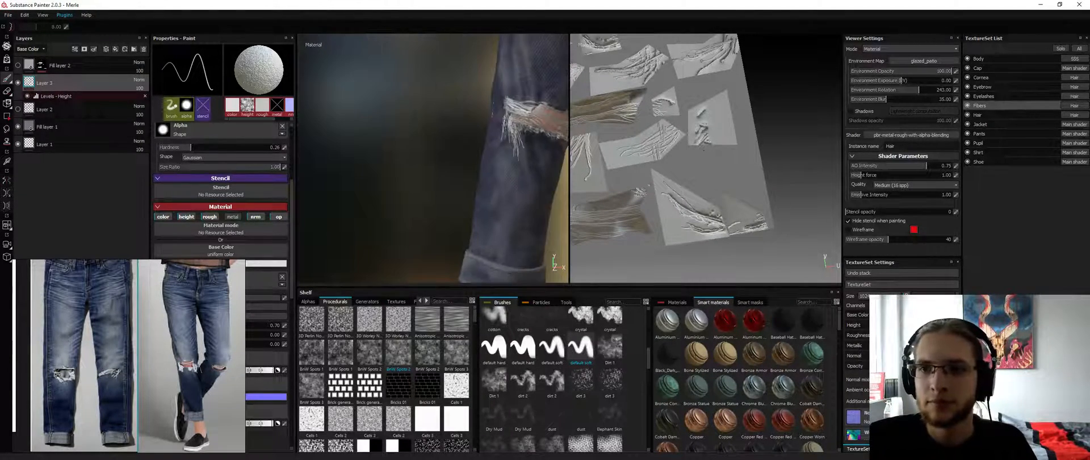
{"action": "left_click_drag", "start_coordinate": [533, 168], "coordinate": [568, 164], "text": "alt"}
{"action": "middle_click_drag", "start_coordinate": [568, 164], "coordinate": [523, 165], "text": "alt"}
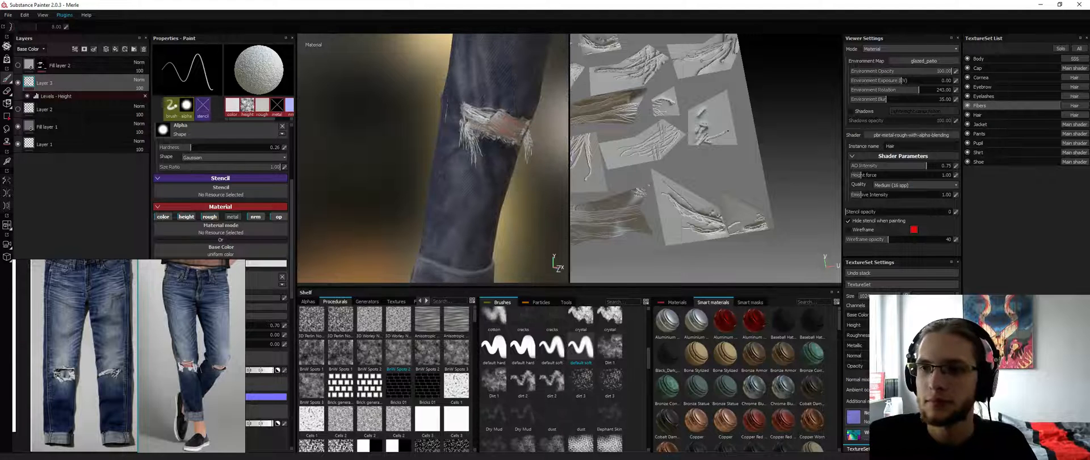
{"action": "left_click_drag", "start_coordinate": [733, 133], "coordinate": [713, 131]}
{"action": "key", "text": "ctrl+z"}
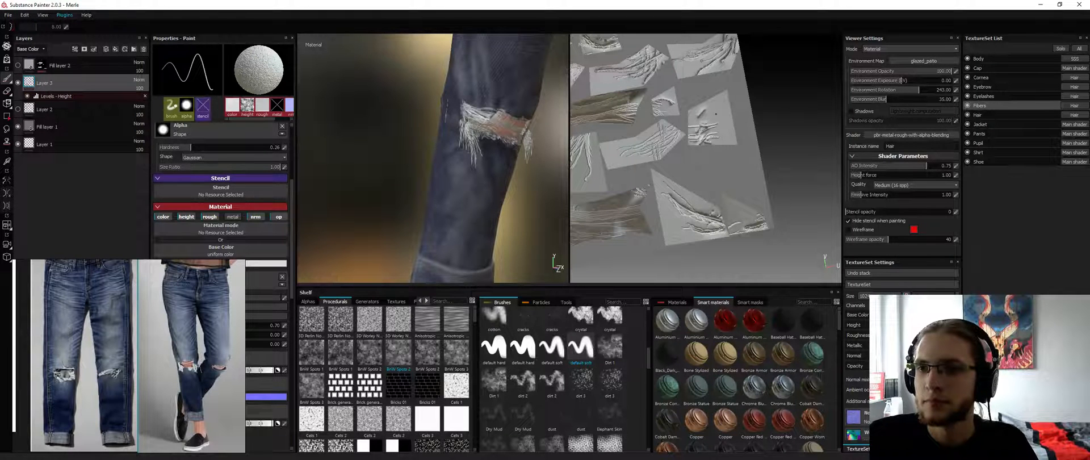
{"action": "left_click_drag", "start_coordinate": [489, 142], "coordinate": [517, 154], "text": "alt"}
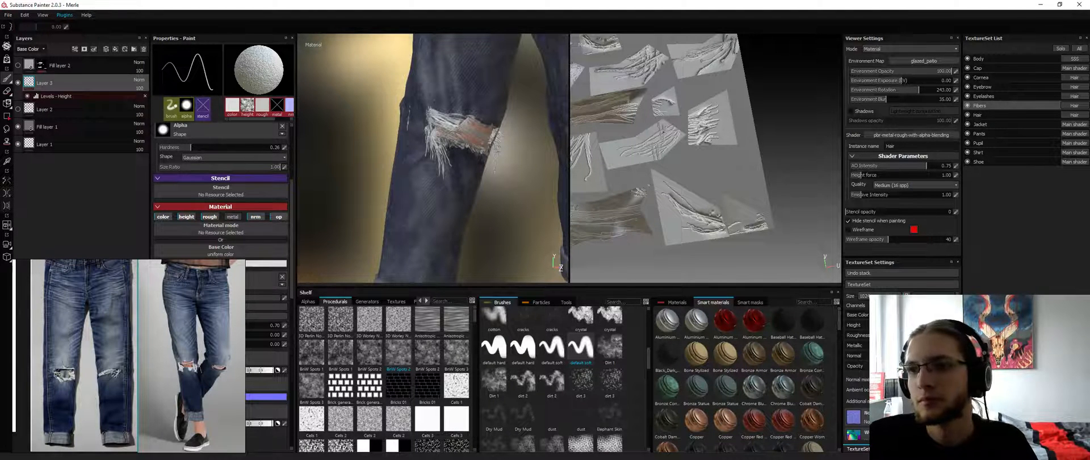
Refine the frayed strands on the small four-sided fiber card, trimming with the eraser and painting more threads
{"action": "left_click_drag", "start_coordinate": [517, 150], "coordinate": [471, 149], "text": "alt"}
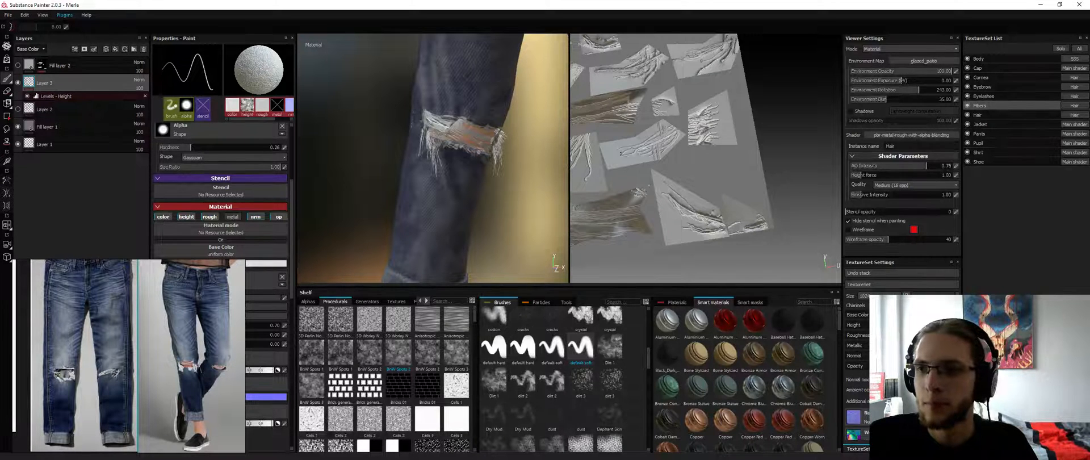
{"action": "key", "text": "e"}
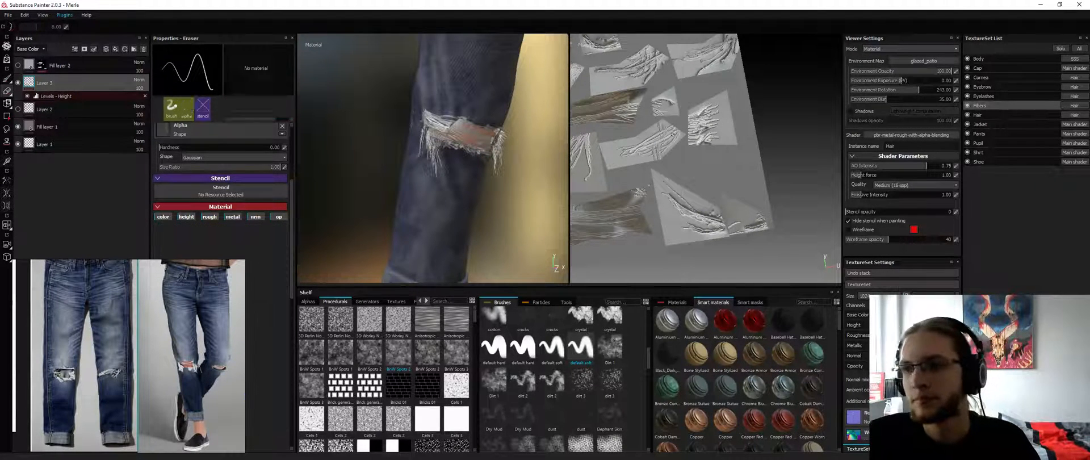
{"action": "key", "text": "1"}
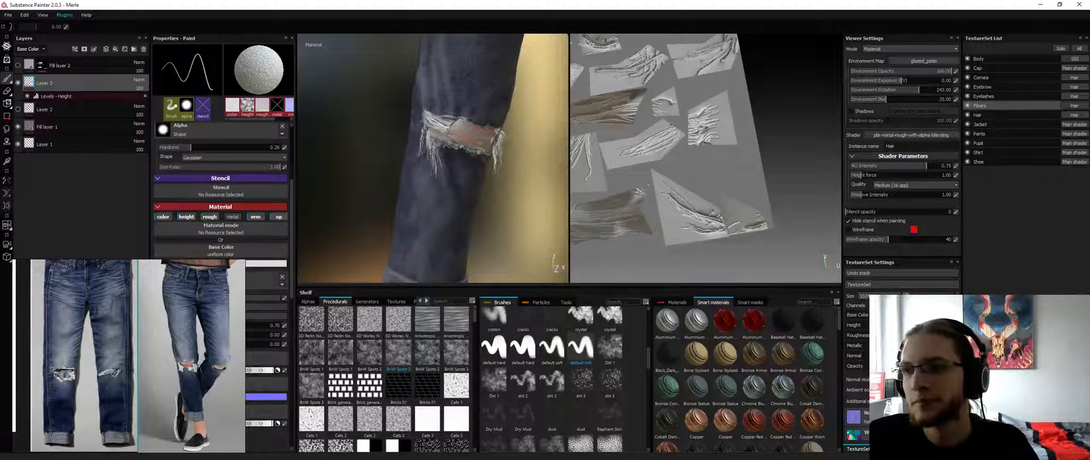
{"action": "left_click_drag", "start_coordinate": [673, 111], "coordinate": [686, 137], "text": "alt"}
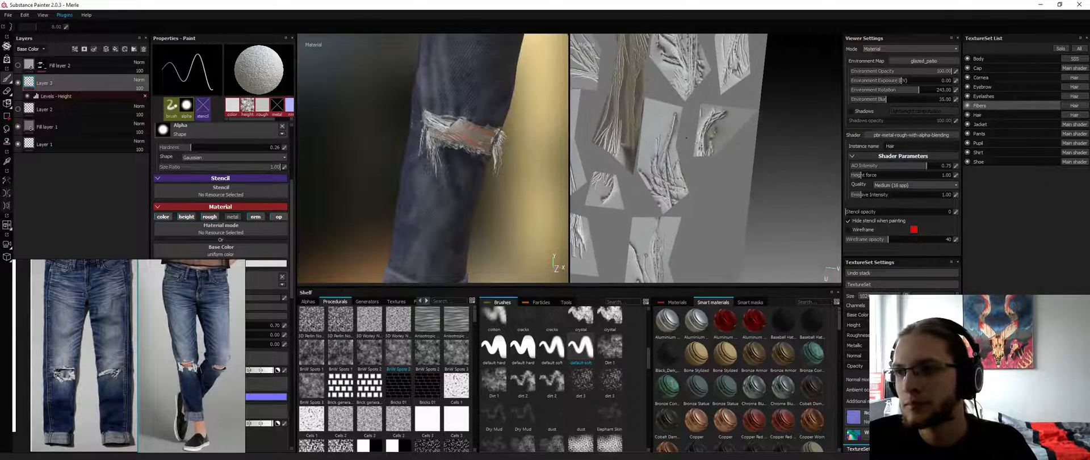
Examine the frayed strands on both knee tears from the sides and front, toggling isolation of the Fibers set
{"action": "left_click_drag", "start_coordinate": [514, 167], "coordinate": [506, 156], "text": "alt"}
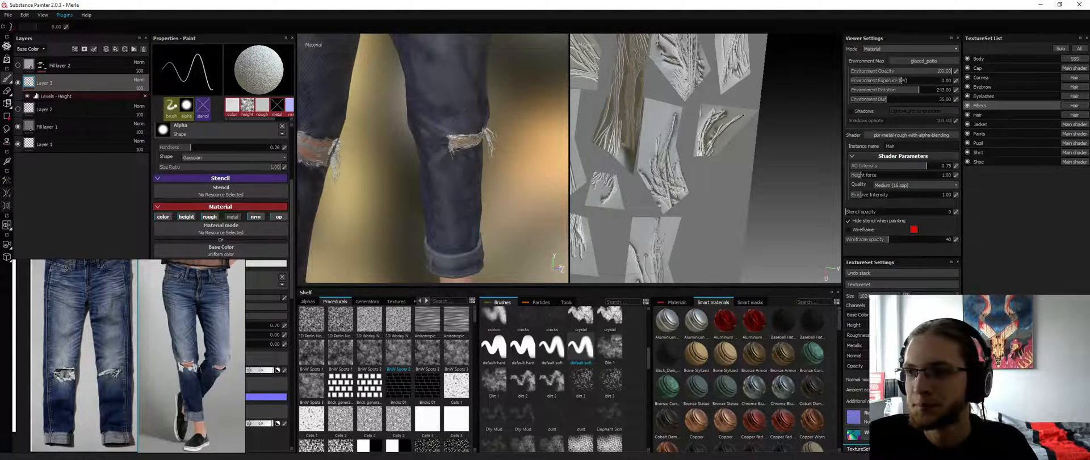
{"action": "mouse_move", "coordinate": [438, 162]}
{"action": "left_mouse_down", "text": "alt"}
{"action": "mouse_move", "coordinate": [500, 164]}
{"action": "mouse_move", "coordinate": [454, 165]}
{"action": "left_mouse_up", "text": "alt"}
{"action": "right_click_drag", "start_coordinate": [455, 165], "coordinate": [503, 165], "text": "alt"}
{"action": "left_click_drag", "start_coordinate": [503, 165], "coordinate": [514, 144], "text": "alt"}
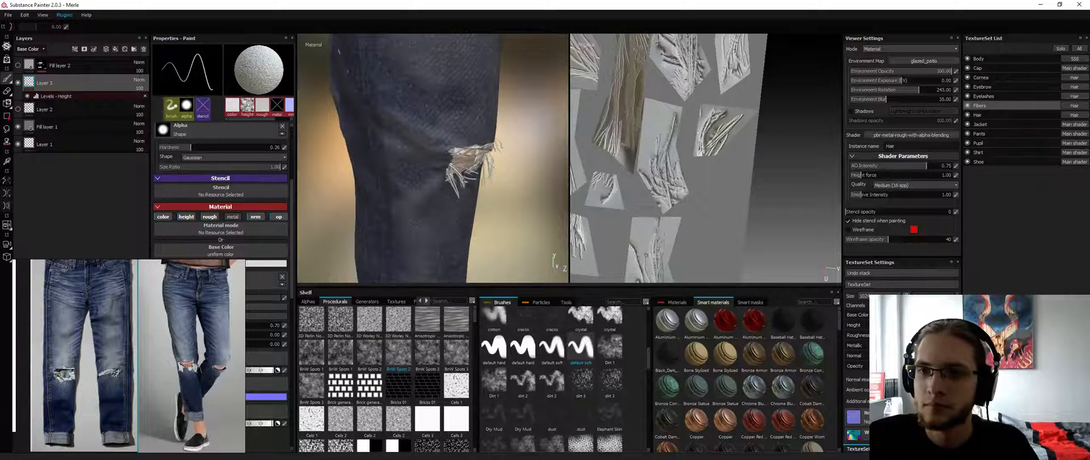
{"action": "key", "text": "alt+q"}
{"action": "key", "text": "alt+q"}
{"action": "key", "text": "alt+q"}
{"action": "key", "text": "alt+q"}
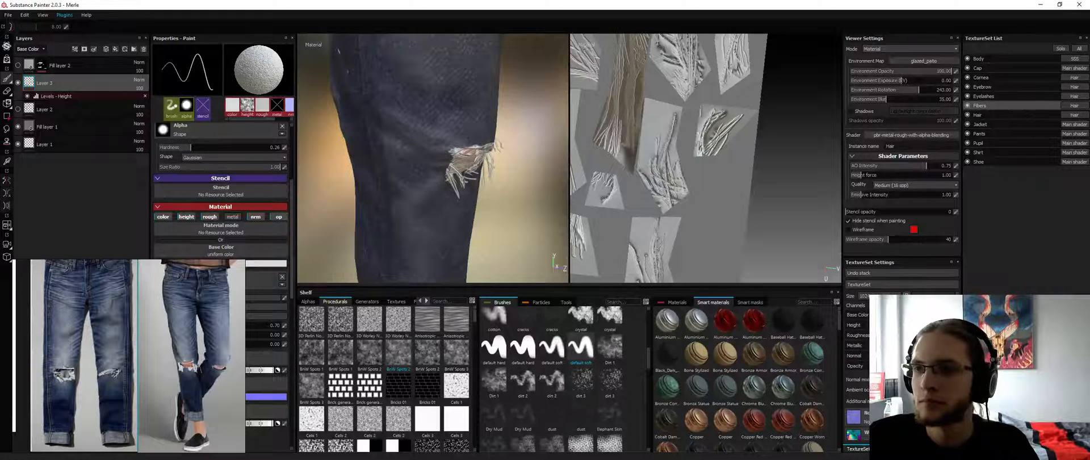
{"action": "left_click_drag", "start_coordinate": [488, 159], "coordinate": [358, 159], "text": "alt"}
{"action": "right_click_drag", "start_coordinate": [511, 159], "coordinate": [443, 168], "text": "alt"}
{"action": "left_click_drag", "start_coordinate": [500, 162], "coordinate": [577, 171], "text": "alt"}
{"action": "middle_click_drag", "start_coordinate": [577, 171], "coordinate": [503, 168], "text": "alt"}
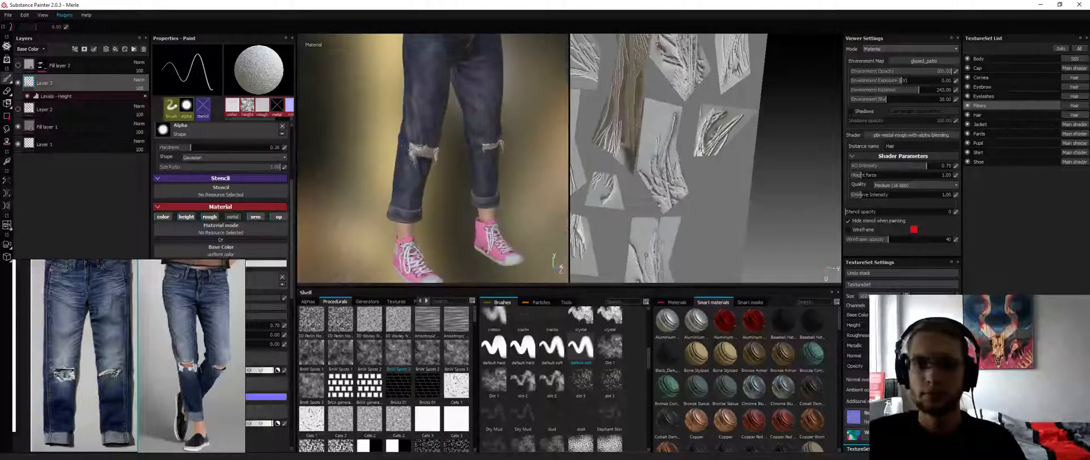
{"action": "left_click_drag", "start_coordinate": [503, 168], "coordinate": [559, 170], "text": "alt"}
{"action": "key", "text": "alt+Tab"}
{"action": "left_click", "coordinate": [734, 106]}
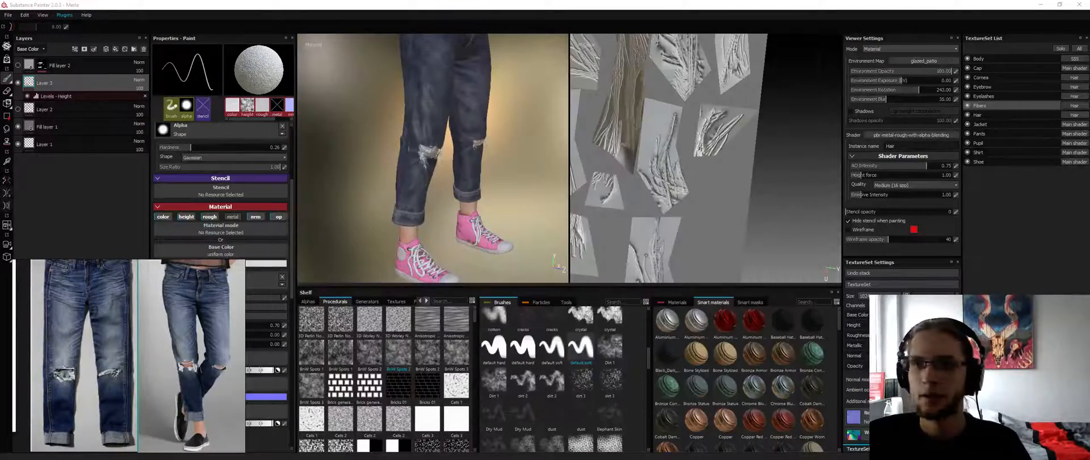
{"action": "left_click_drag", "start_coordinate": [482, 184], "coordinate": [418, 179], "text": "alt"}
{"action": "right_click_drag", "start_coordinate": [418, 179], "coordinate": [446, 175], "text": "alt"}
{"action": "mouse_move", "coordinate": [429, 173]}
{"action": "left_mouse_down", "text": "alt"}
{"action": "mouse_move", "coordinate": [471, 173]}
{"action": "mouse_move", "coordinate": [401, 173]}
{"action": "mouse_move", "coordinate": [426, 172]}
{"action": "left_mouse_up", "text": "alt"}
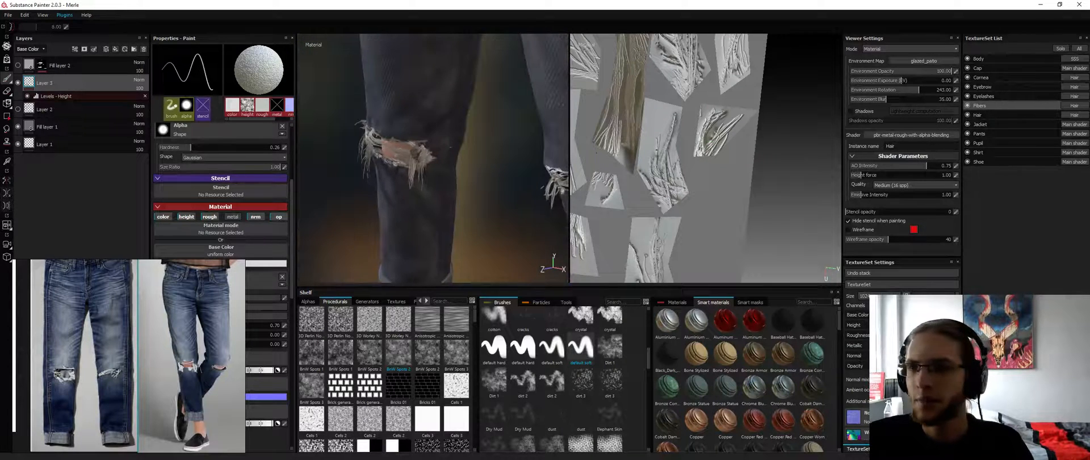
Erase and repaint loose strands on the fiber cards near the UV layout's edge to refine the inner side of the knee tear
{"action": "middle_click_drag", "start_coordinate": [670, 136], "coordinate": [703, 196], "text": "alt"}
{"action": "middle_click_drag", "start_coordinate": [713, 149], "coordinate": [646, 184], "text": "alt"}
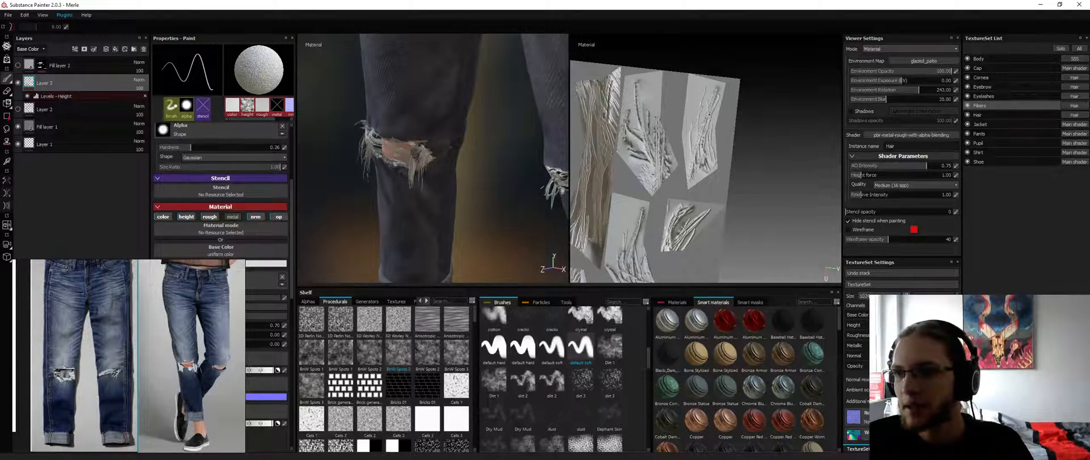
{"action": "left_click_drag", "start_coordinate": [469, 186], "coordinate": [508, 185], "text": "alt"}
{"action": "middle_click_drag", "start_coordinate": [508, 185], "coordinate": [415, 181], "text": "alt"}
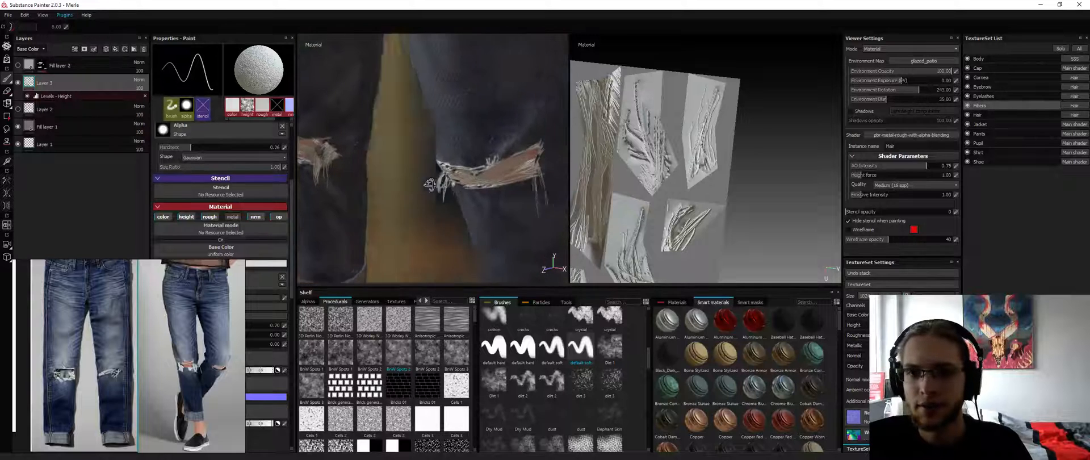
{"action": "left_click_drag", "start_coordinate": [415, 180], "coordinate": [429, 179], "text": "alt"}
{"action": "middle_click_drag", "start_coordinate": [649, 214], "coordinate": [645, 189], "text": "alt"}
{"action": "key", "text": "e"}
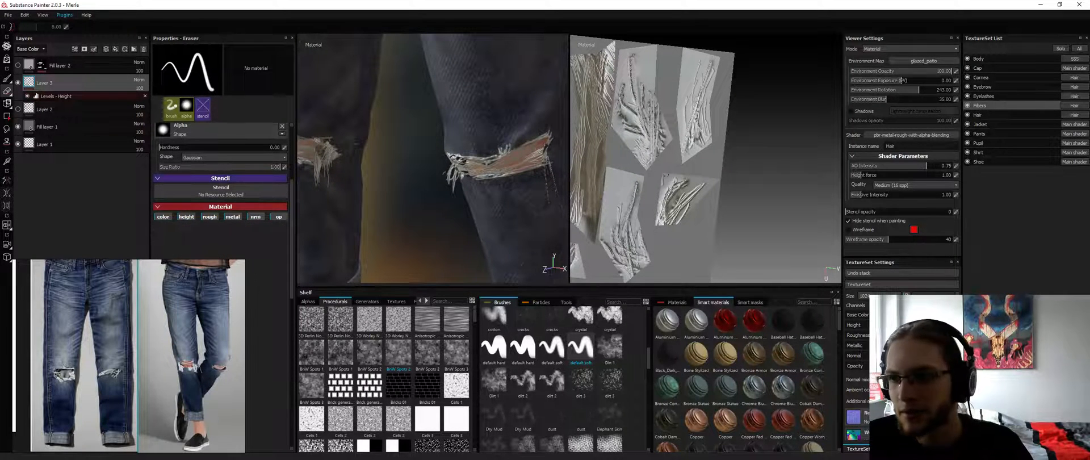
{"action": "key", "text": "p"}
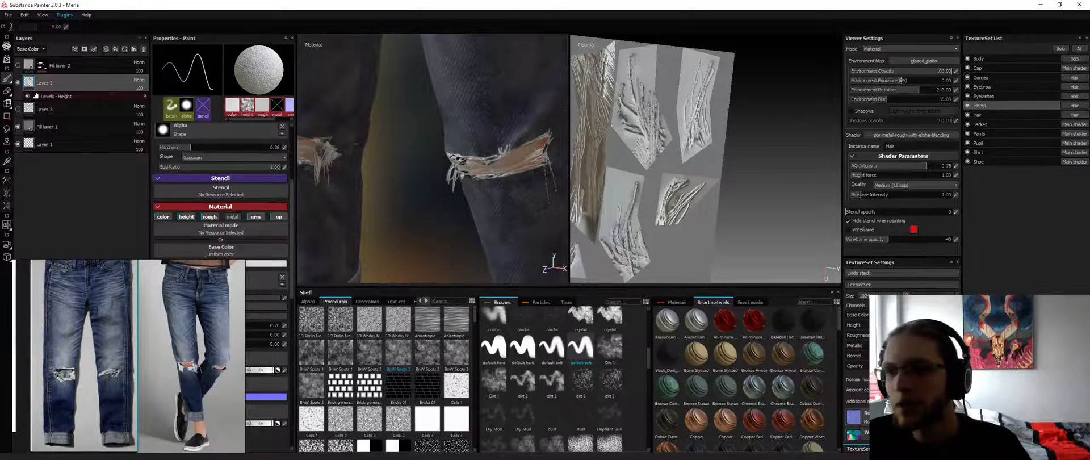
Rework the thin strands on the small corner fiber card in the UV view, undoing three strokes and trimming with the eraser
{"action": "left_click_drag", "start_coordinate": [409, 170], "coordinate": [489, 171], "text": "alt"}
{"action": "right_click_drag", "start_coordinate": [455, 171], "coordinate": [489, 176], "text": "alt"}
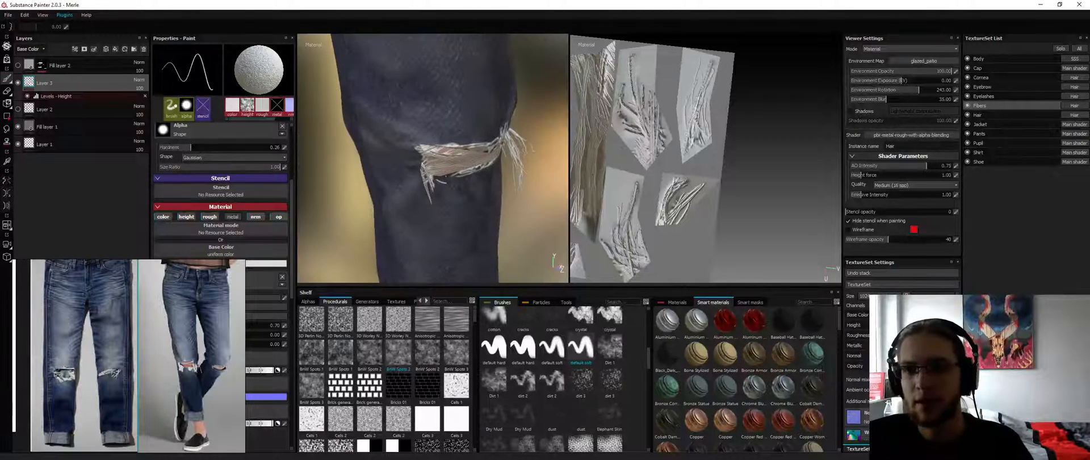
{"action": "middle_click_drag", "start_coordinate": [647, 193], "coordinate": [684, 147], "text": "alt"}
{"action": "right_click_drag", "start_coordinate": [684, 147], "coordinate": [653, 142], "text": "alt"}
{"action": "middle_click_drag", "start_coordinate": [624, 149], "coordinate": [772, 111], "text": "alt"}
{"action": "right_click_drag", "start_coordinate": [771, 111], "coordinate": [837, 165], "text": "alt"}
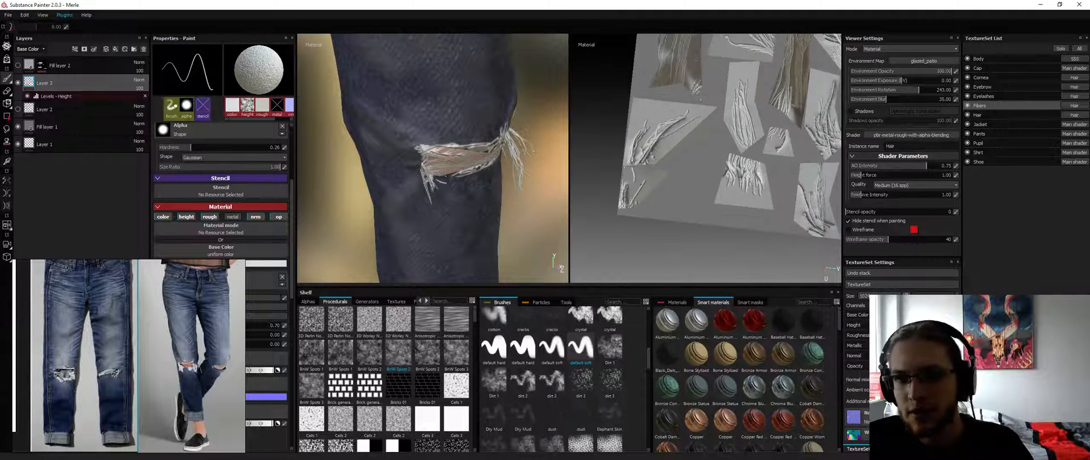
{"action": "key", "text": "ctrl+z"}
{"action": "key", "text": "ctrl+z"}
{"action": "key", "text": "ctrl+z"}
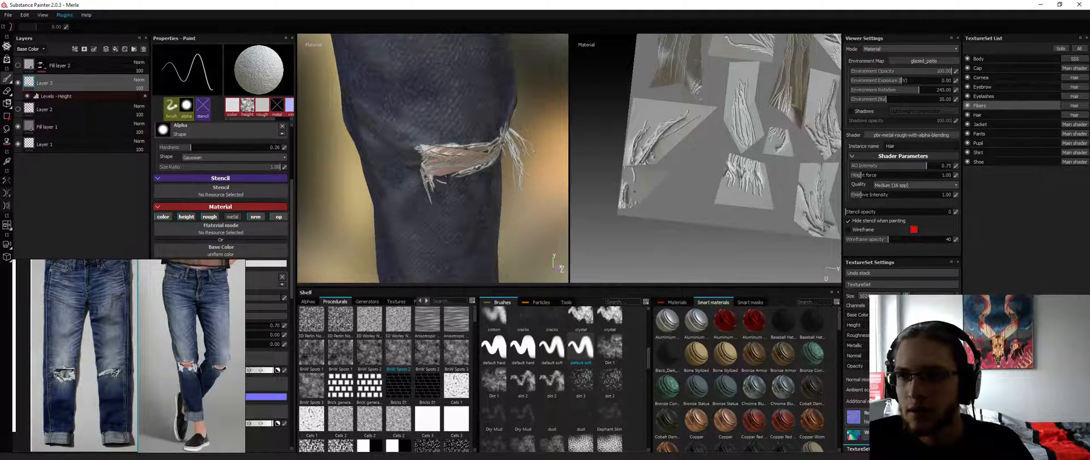
{"action": "key", "text": "e"}
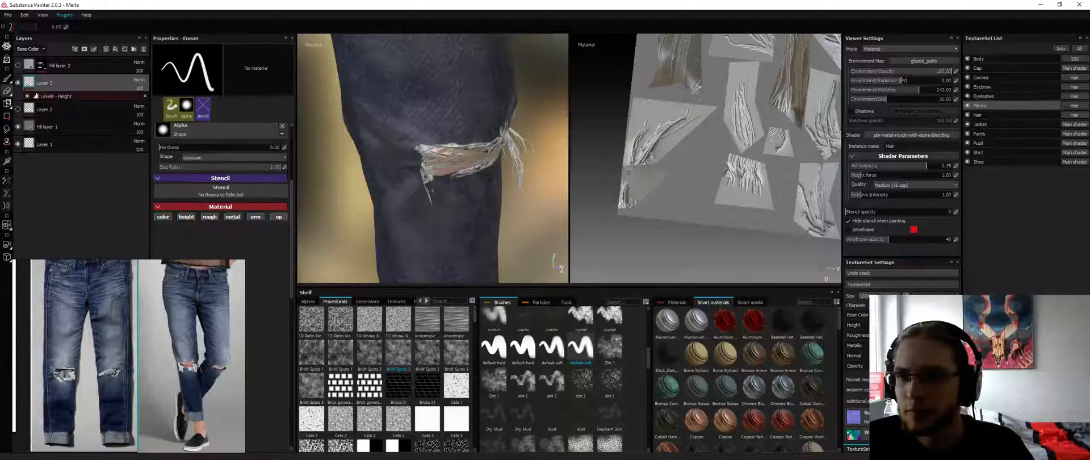
{"action": "key", "text": "p"}
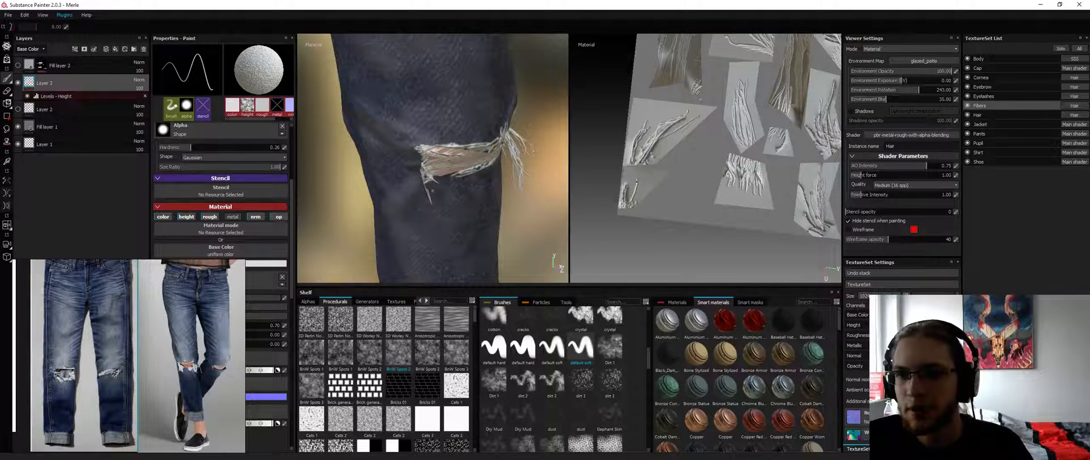
{"action": "left_click_drag", "start_coordinate": [635, 191], "coordinate": [687, 191], "text": "alt"}
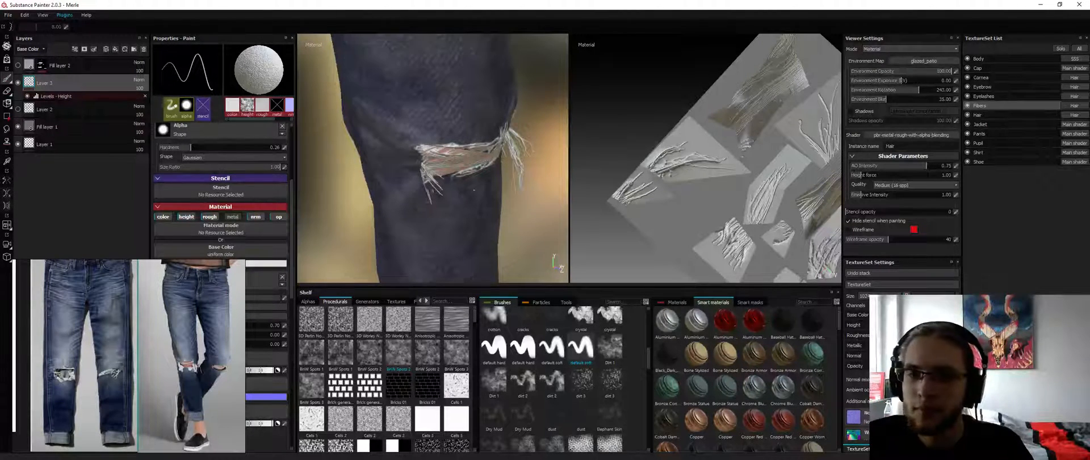
Erase stray strands at the side of the knee tear on the model with a resized eraser, and check both knees
{"action": "mouse_move", "coordinate": [474, 190]}
{"action": "left_mouse_down", "text": "alt"}
{"action": "mouse_move", "coordinate": [520, 199]}
{"action": "mouse_move", "coordinate": [469, 193]}
{"action": "mouse_move", "coordinate": [506, 201]}
{"action": "mouse_move", "coordinate": [446, 214]}
{"action": "left_mouse_up", "text": "alt"}
{"action": "key", "text": "2"}
{"action": "right_click_drag", "start_coordinate": [445, 215], "coordinate": [441, 207], "text": "ctrl"}
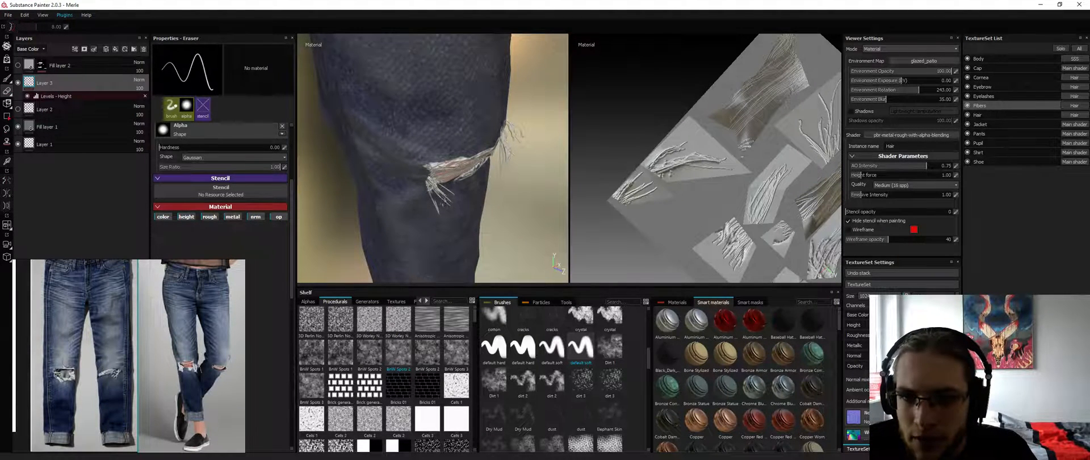
{"action": "left_click_drag", "start_coordinate": [440, 208], "coordinate": [515, 161]}
{"action": "right_click_drag", "start_coordinate": [515, 162], "coordinate": [483, 167], "text": "alt"}
{"action": "left_click_drag", "start_coordinate": [483, 167], "coordinate": [434, 169], "text": "alt"}
{"action": "right_click_drag", "start_coordinate": [434, 169], "coordinate": [418, 164], "text": "alt"}
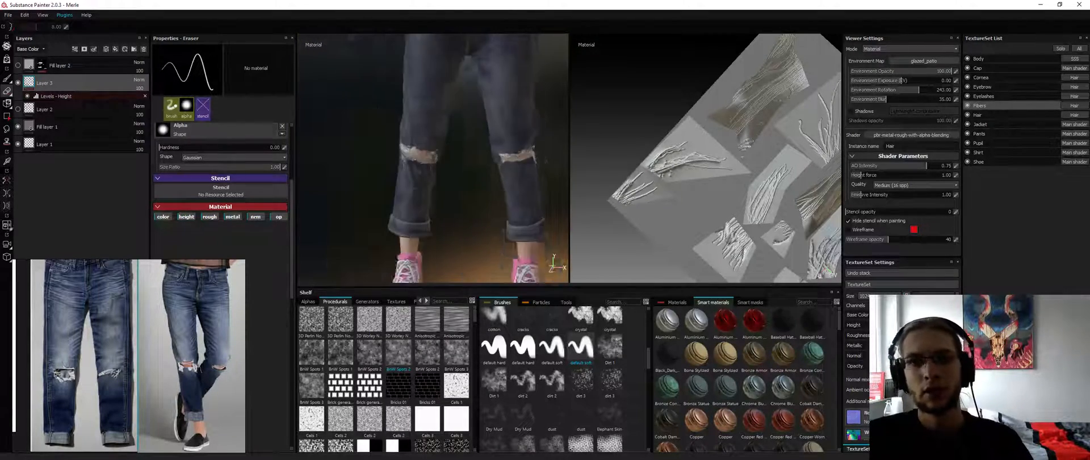
{"action": "left_click_drag", "start_coordinate": [420, 165], "coordinate": [324, 184], "text": "alt"}
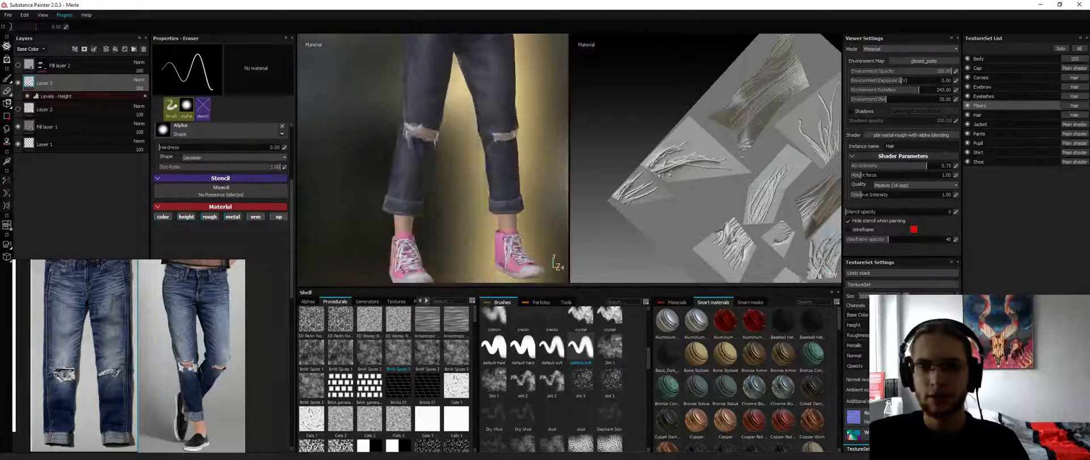
{"action": "mouse_move", "coordinate": [452, 155]}
{"action": "left_mouse_down", "text": "alt"}
{"action": "mouse_move", "coordinate": [346, 151]}
{"action": "mouse_move", "coordinate": [390, 175]}
{"action": "mouse_move", "coordinate": [437, 155]}
{"action": "mouse_move", "coordinate": [403, 139]}
{"action": "mouse_move", "coordinate": [417, 147]}
{"action": "mouse_move", "coordinate": [373, 159]}
{"action": "mouse_move", "coordinate": [443, 132]}
{"action": "left_mouse_up", "text": "alt"}
Move the jeans reference image off the material settings and set the paint brush's base color to near white
{"action": "key", "text": "1"}
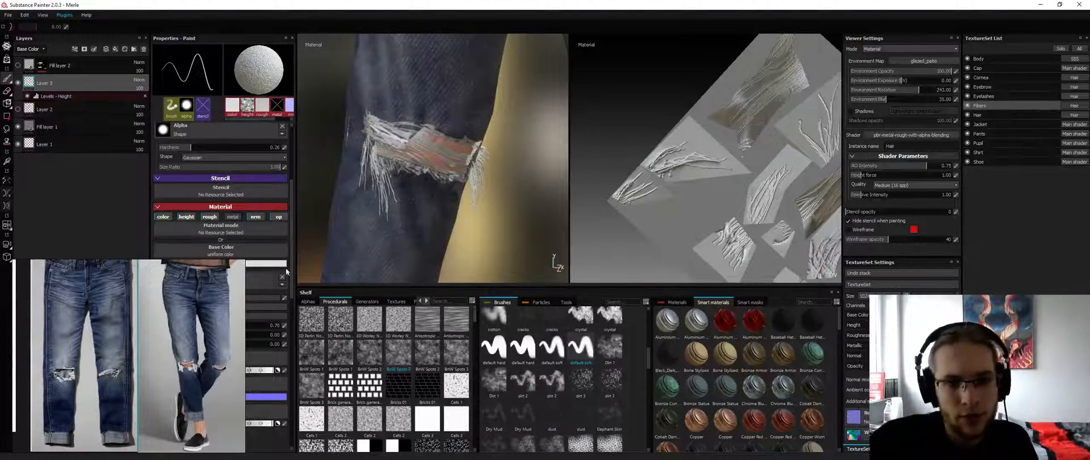
{"action": "mouse_move", "coordinate": [163, 269]}
{"action": "middle_mouse_down"}
{"action": "mouse_move", "coordinate": [159, 260]}
{"action": "mouse_move", "coordinate": [172, 283]}
{"action": "middle_mouse_up"}
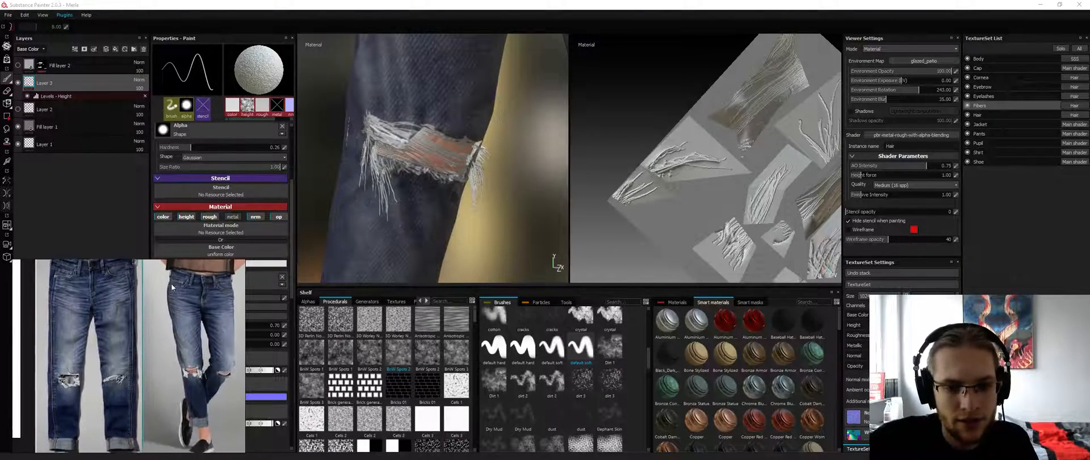
{"action": "right_click_drag", "start_coordinate": [103, 330], "coordinate": [13, 334]}
{"action": "left_click", "coordinate": [184, 264]}
{"action": "left_click", "coordinate": [116, 244]}
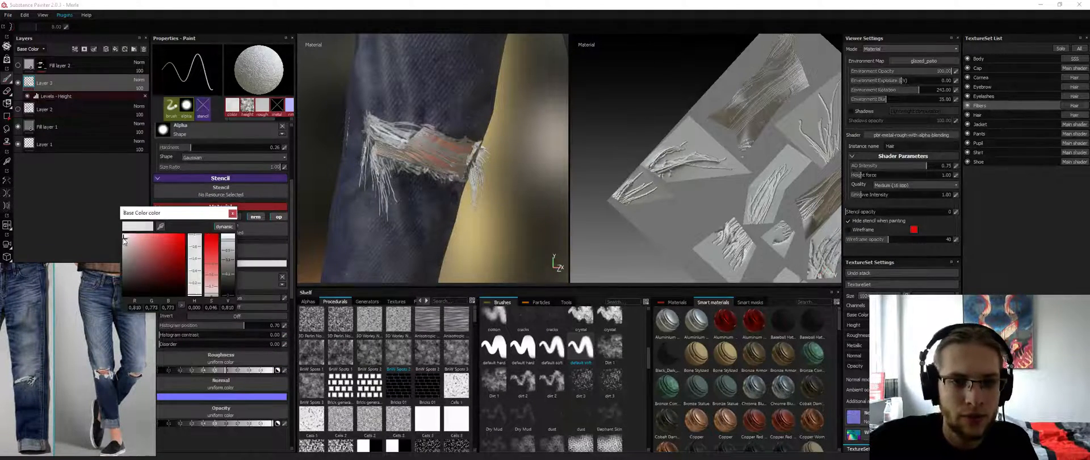
{"action": "left_click", "coordinate": [233, 213]}
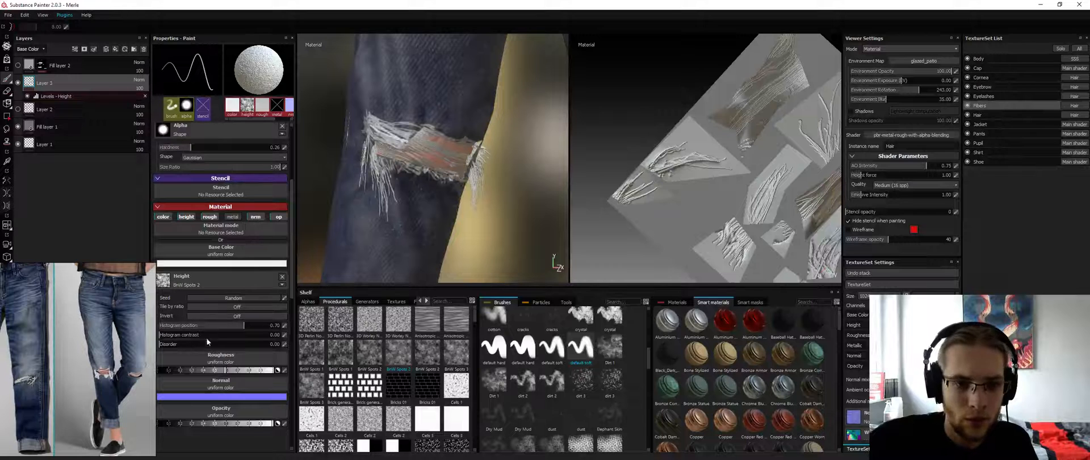
Clear the brush's height texture, reapply BnW Spots 2 as height, and set its Histogram position to 0.80
{"action": "left_click", "coordinate": [282, 277]}
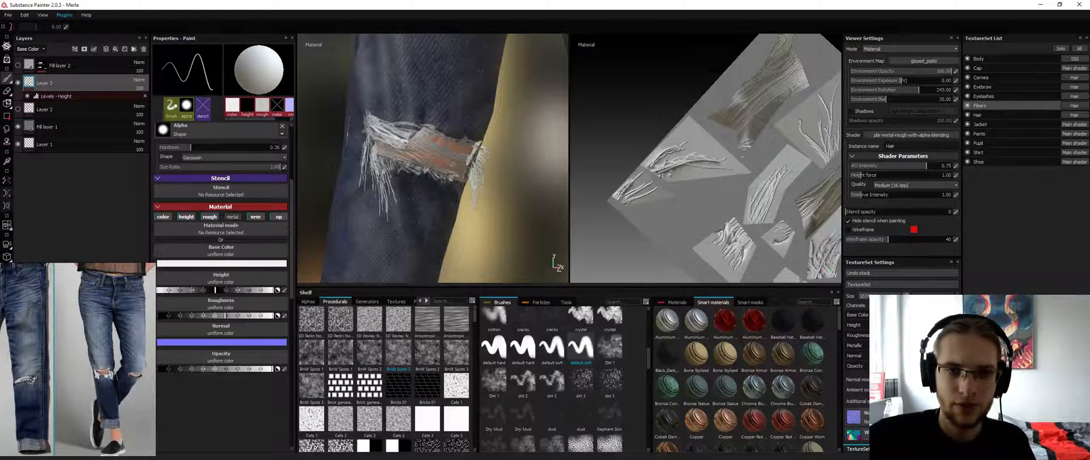
{"action": "key", "text": "alt+q"}
{"action": "key", "text": "alt+q"}
{"action": "key", "text": "alt+q"}
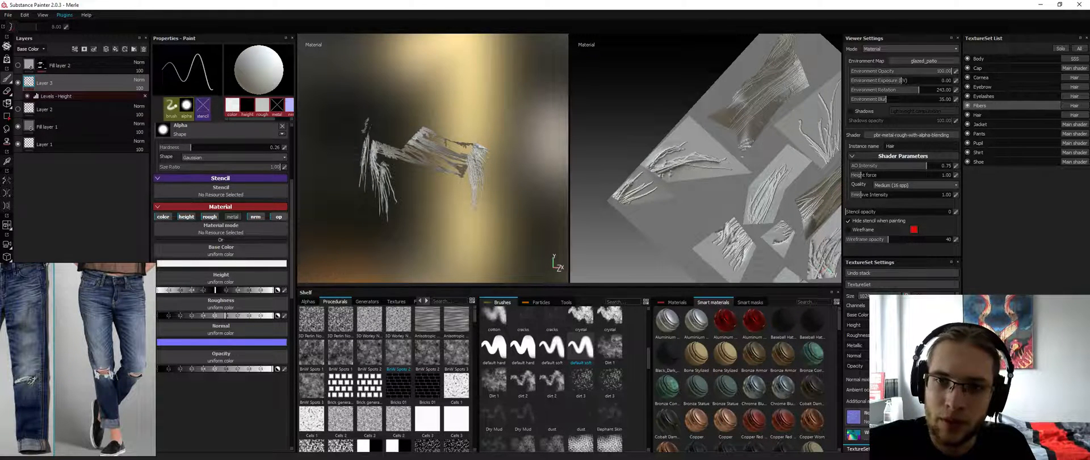
{"action": "key", "text": "alt+q"}
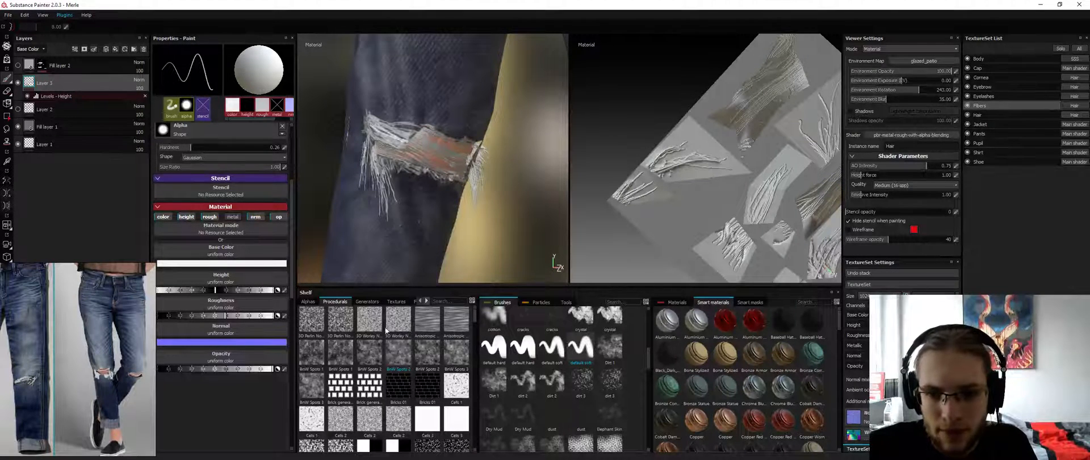
{"action": "left_click_drag", "start_coordinate": [399, 351], "coordinate": [248, 281]}
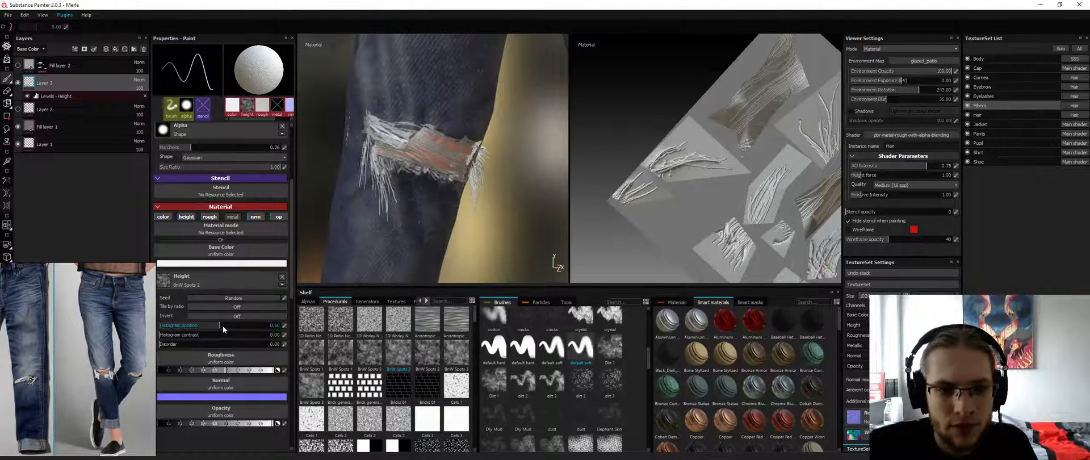
{"action": "left_click_drag", "start_coordinate": [223, 328], "coordinate": [256, 328]}
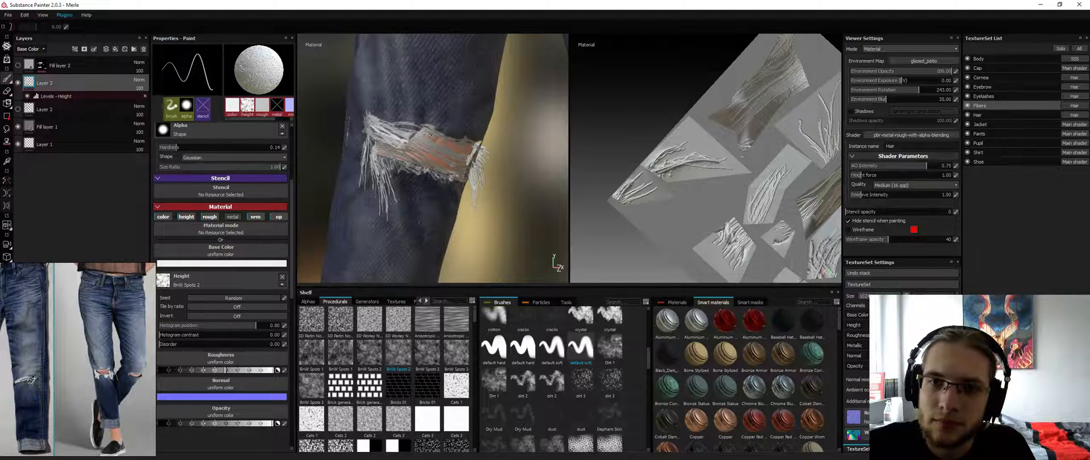
Paint light denim threads across the front of the knee tear on the model, undoing one stroke
{"action": "left_click_drag", "start_coordinate": [421, 136], "coordinate": [422, 133]}
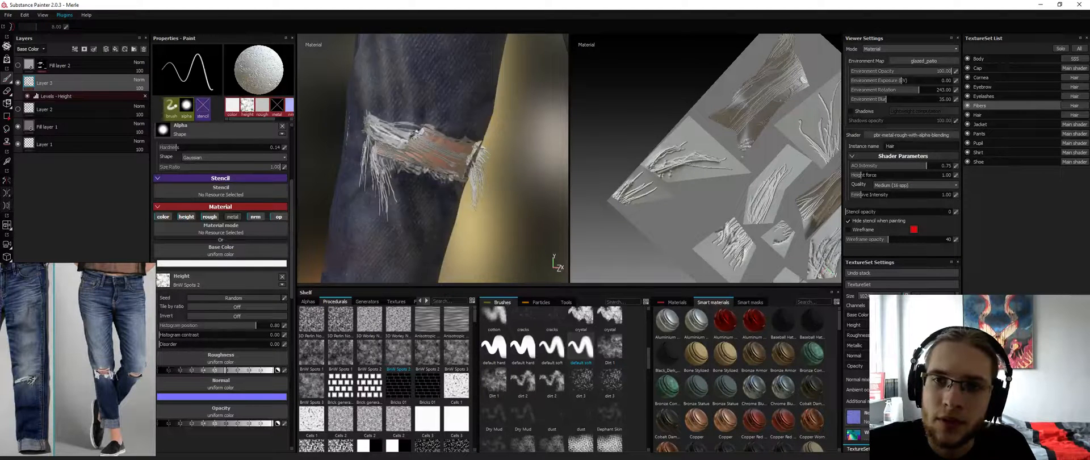
{"action": "mouse_move", "coordinate": [420, 130]}
{"action": "left_mouse_down"}
{"action": "mouse_move", "coordinate": [456, 159]}
{"action": "mouse_move", "coordinate": [446, 160]}
{"action": "mouse_move", "coordinate": [493, 163]}
{"action": "mouse_move", "coordinate": [433, 158]}
{"action": "mouse_move", "coordinate": [449, 166]}
{"action": "mouse_move", "coordinate": [421, 168]}
{"action": "mouse_move", "coordinate": [435, 140]}
{"action": "mouse_move", "coordinate": [461, 148]}
{"action": "left_mouse_up"}
{"action": "key", "text": "ctrl+z"}
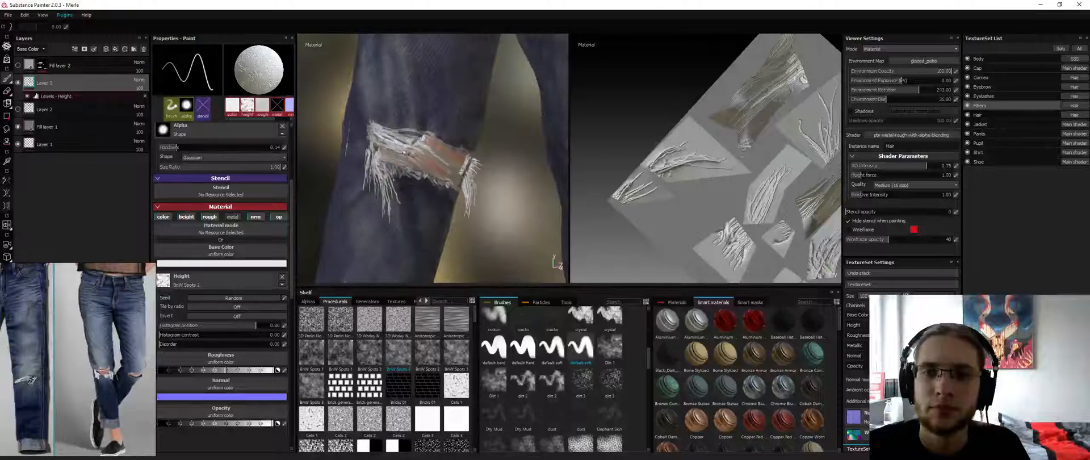
{"action": "left_click_drag", "start_coordinate": [392, 150], "coordinate": [401, 152]}
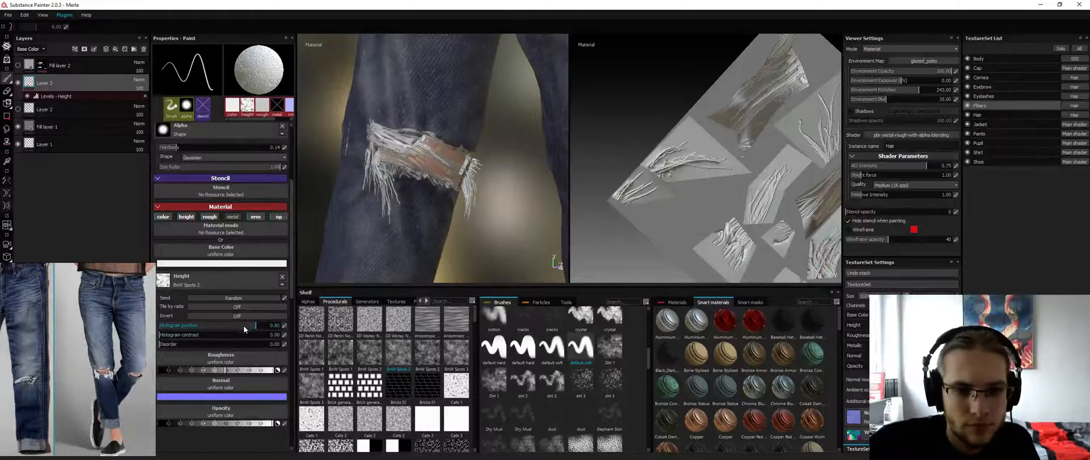
Set the BnW Spots 2 height texture's Histogram contrast to 0.84 and paint another light thread across the knee tear
{"action": "left_click_drag", "start_coordinate": [253, 335], "coordinate": [273, 334]}
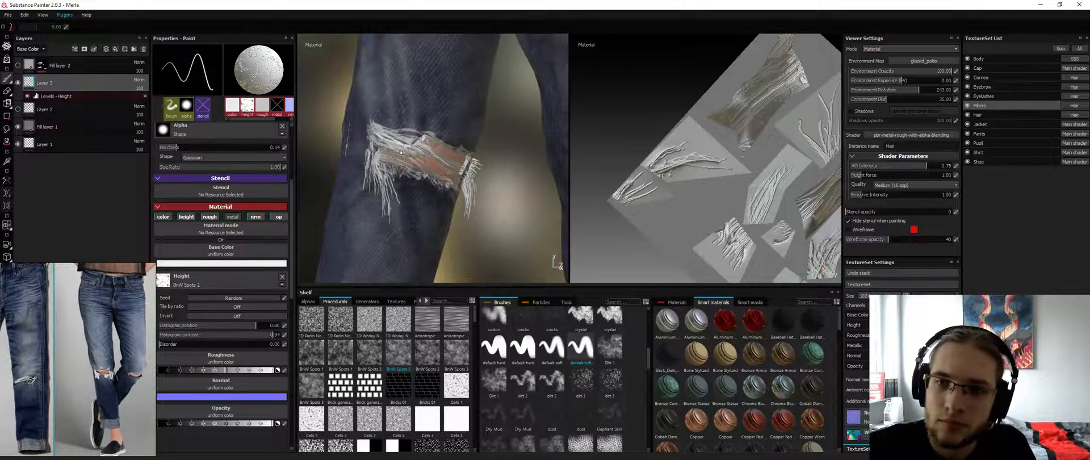
{"action": "left_click_drag", "start_coordinate": [401, 153], "coordinate": [382, 148]}
Examine the torn threads on both knees from the front, sides and back of the legs
{"action": "mouse_move", "coordinate": [398, 153]}
{"action": "left_mouse_down", "text": "alt"}
{"action": "mouse_move", "coordinate": [346, 153]}
{"action": "mouse_move", "coordinate": [379, 146]}
{"action": "mouse_move", "coordinate": [383, 155]}
{"action": "mouse_move", "coordinate": [349, 153]}
{"action": "mouse_move", "coordinate": [413, 161]}
{"action": "mouse_move", "coordinate": [396, 142]}
{"action": "left_mouse_up", "text": "alt"}
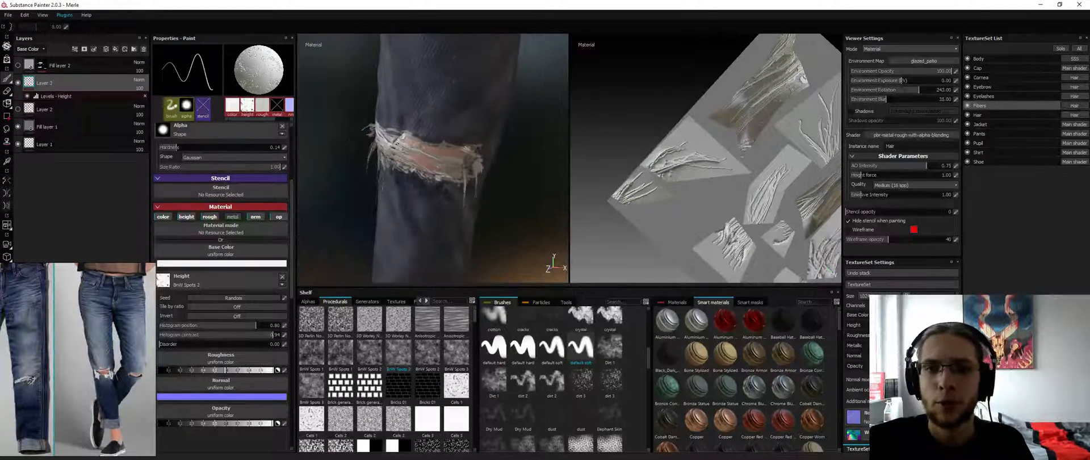
{"action": "left_click_drag", "start_coordinate": [443, 166], "coordinate": [476, 139], "text": "alt"}
{"action": "right_click_drag", "start_coordinate": [476, 139], "coordinate": [429, 123], "text": "alt"}
{"action": "left_click_drag", "start_coordinate": [430, 123], "coordinate": [391, 142], "text": "alt"}
{"action": "right_click_drag", "start_coordinate": [391, 142], "coordinate": [423, 137], "text": "alt"}
{"action": "mouse_move", "coordinate": [423, 137]}
{"action": "left_mouse_down", "text": "alt"}
{"action": "mouse_move", "coordinate": [396, 130]}
{"action": "mouse_move", "coordinate": [413, 133]}
{"action": "left_mouse_up", "text": "alt"}
{"action": "right_click_drag", "start_coordinate": [413, 133], "coordinate": [448, 137], "text": "alt"}
{"action": "left_click_drag", "start_coordinate": [448, 137], "coordinate": [457, 138], "text": "alt"}
{"action": "right_click_drag", "start_coordinate": [457, 138], "coordinate": [494, 145], "text": "alt"}
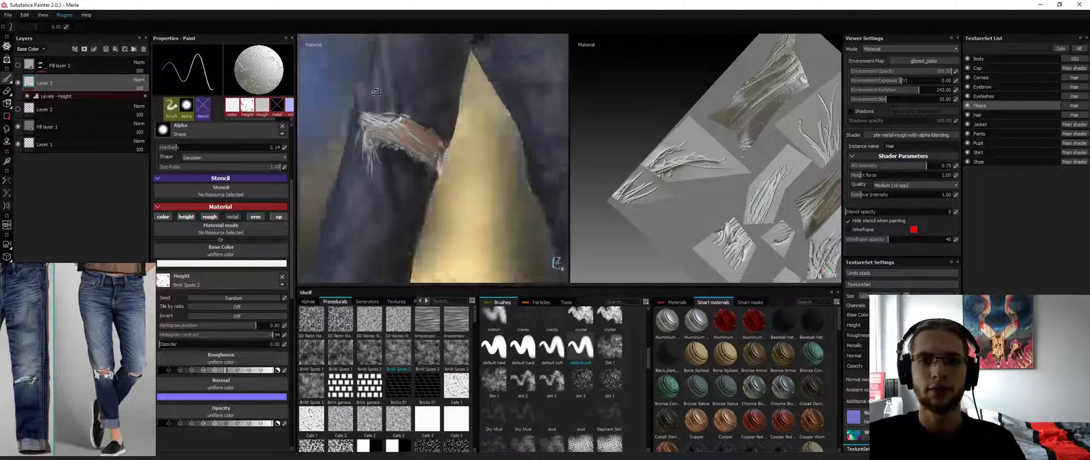
{"action": "left_click_drag", "start_coordinate": [494, 145], "coordinate": [471, 133], "text": "alt"}
{"action": "right_click_drag", "start_coordinate": [449, 142], "coordinate": [345, 170], "text": "alt"}
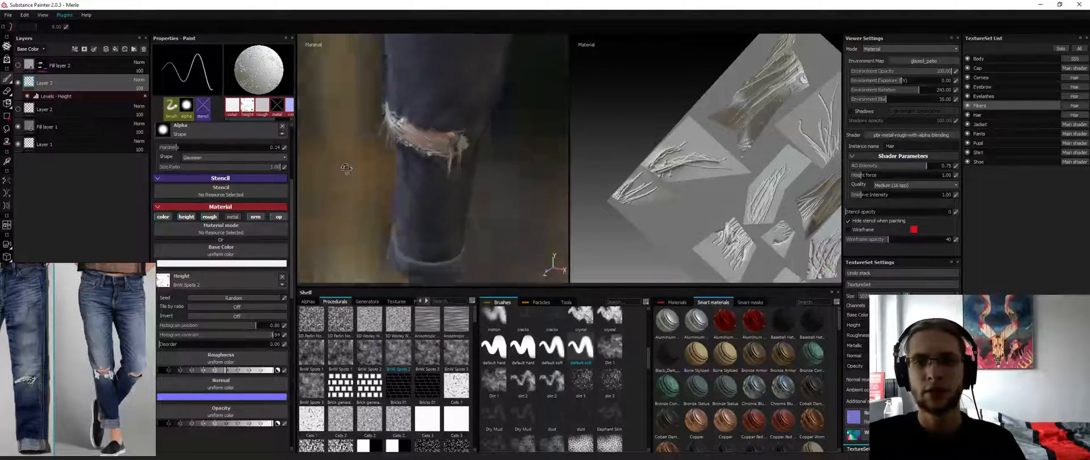
{"action": "left_click_drag", "start_coordinate": [345, 171], "coordinate": [360, 173], "text": "alt"}
{"action": "right_click_drag", "start_coordinate": [360, 174], "coordinate": [381, 159], "text": "alt"}
{"action": "left_click_drag", "start_coordinate": [380, 159], "coordinate": [317, 138], "text": "alt"}
{"action": "right_click_drag", "start_coordinate": [317, 138], "coordinate": [280, 141], "text": "alt"}
{"action": "mouse_move", "coordinate": [281, 141]}
{"action": "left_mouse_down", "text": "alt"}
{"action": "mouse_move", "coordinate": [345, 131]}
{"action": "mouse_move", "coordinate": [541, 140]}
{"action": "mouse_move", "coordinate": [512, 153]}
{"action": "left_mouse_up", "text": "alt"}
{"action": "right_click_drag", "start_coordinate": [420, 198], "coordinate": [472, 211], "text": "alt"}
Erase the stray light threads behind the knee on the FiberPaint layer of the Pants texture set
{"action": "key", "text": "2"}
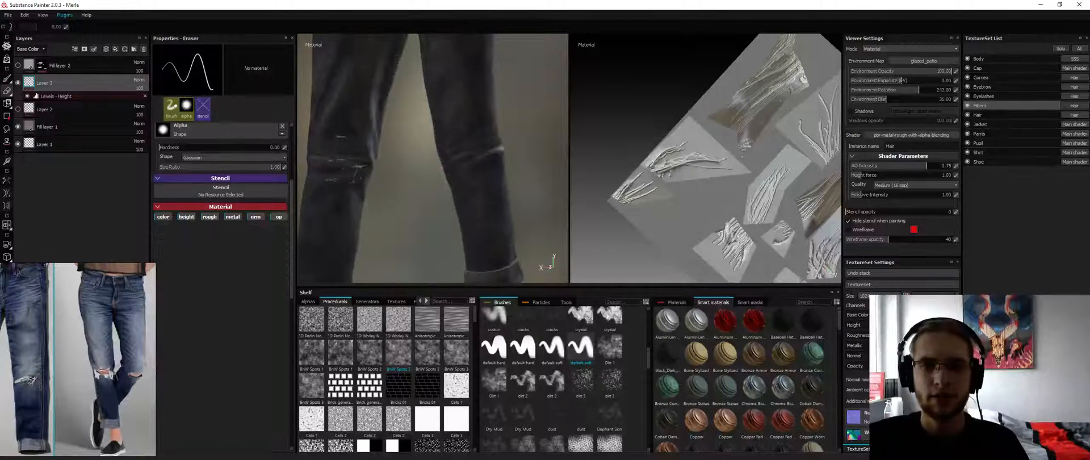
{"action": "key", "text": "alt+q"}
{"action": "key", "text": "alt+q"}
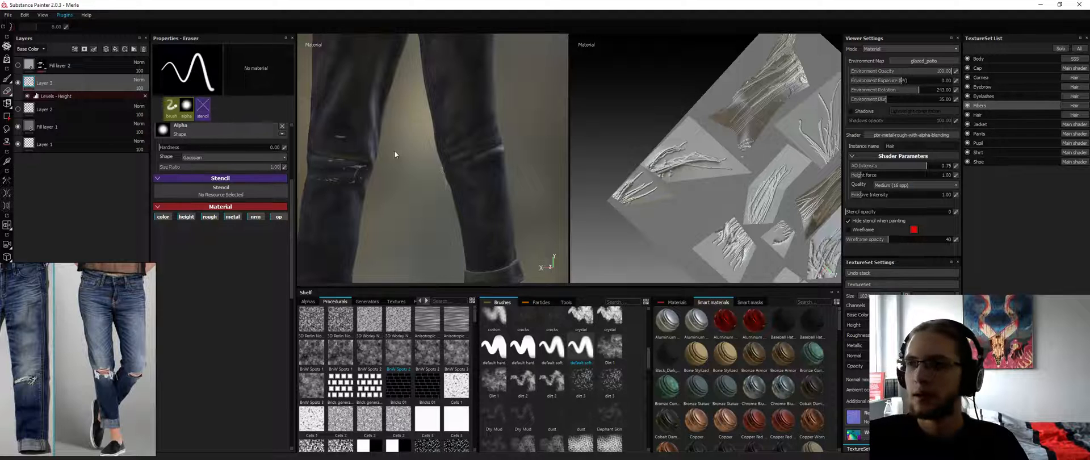
{"action": "right_click", "coordinate": [352, 170], "text": "ctrl+alt"}
{"action": "left_click_drag", "start_coordinate": [316, 191], "coordinate": [413, 161], "text": "ctrl+alt"}
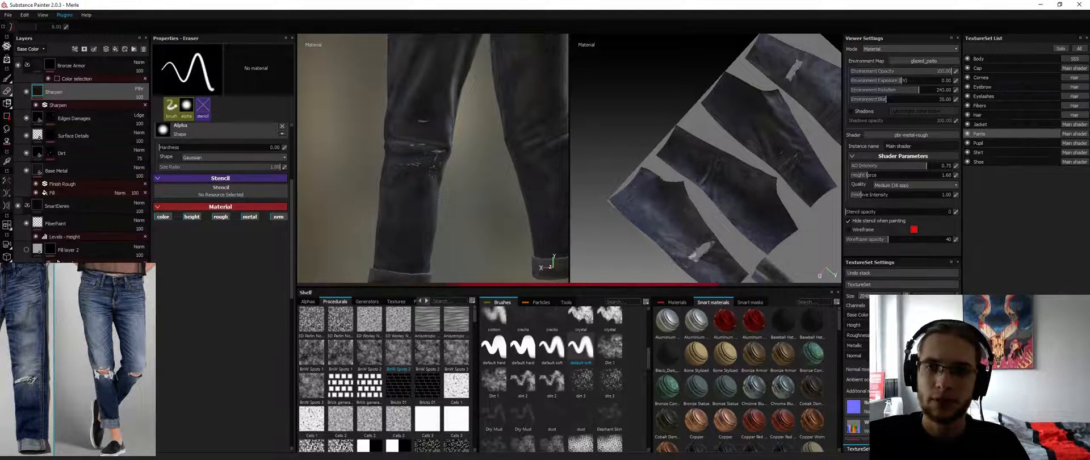
{"action": "left_click", "coordinate": [79, 207]}
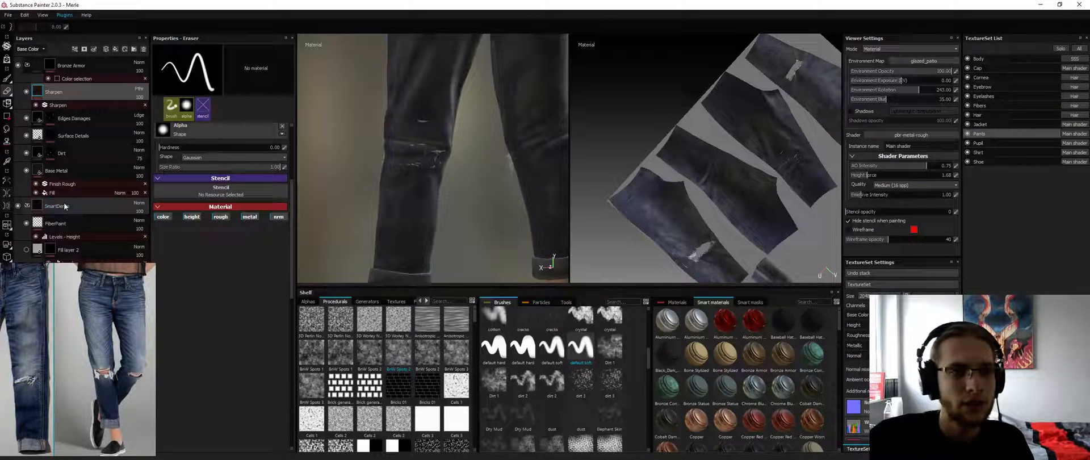
{"action": "left_click", "coordinate": [84, 227]}
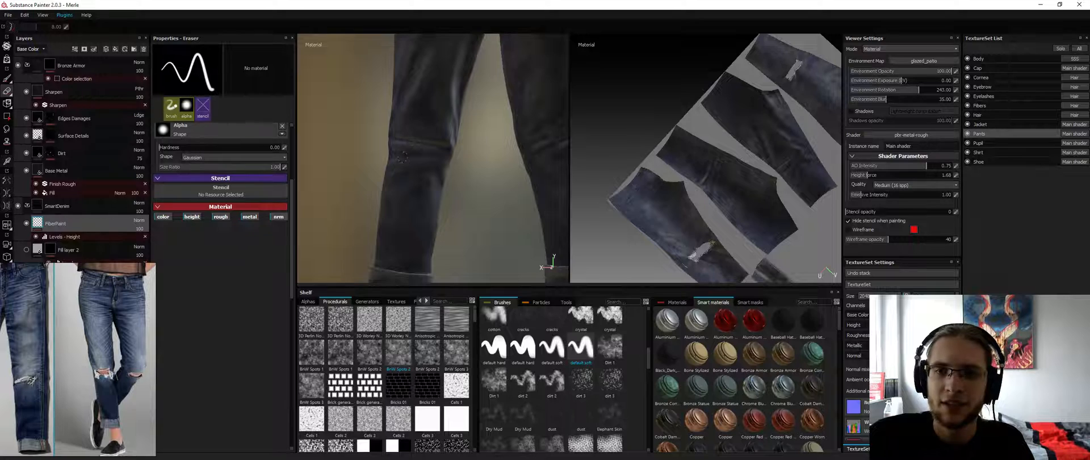
Inspect the cleaned back of the knee and the frayed tears on the front of both legs
{"action": "left_click_drag", "start_coordinate": [402, 158], "coordinate": [364, 154], "text": "alt"}
{"action": "right_click_drag", "start_coordinate": [397, 148], "coordinate": [415, 159], "text": "alt"}
{"action": "left_click_drag", "start_coordinate": [415, 159], "coordinate": [341, 170], "text": "alt"}
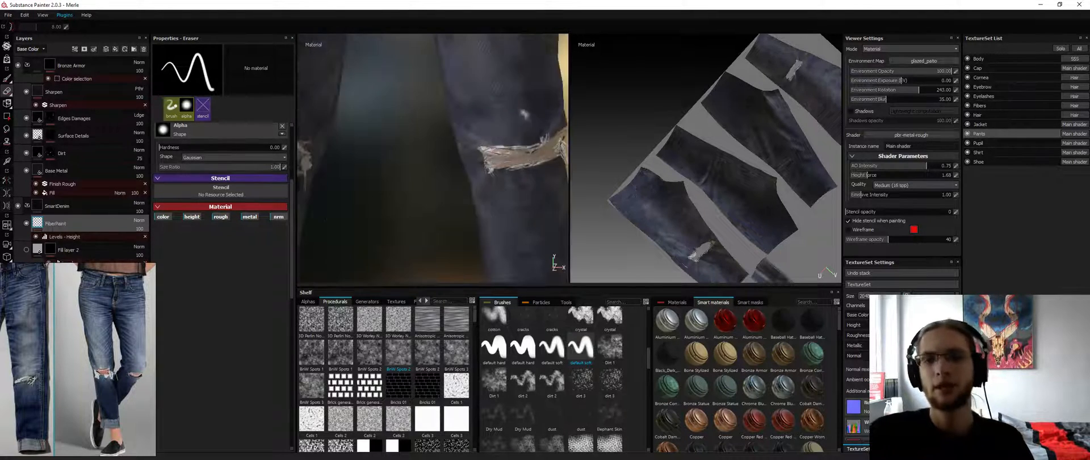
{"action": "right_click_drag", "start_coordinate": [525, 113], "coordinate": [449, 134], "text": "alt"}
{"action": "left_click_drag", "start_coordinate": [448, 133], "coordinate": [380, 156], "text": "alt"}
{"action": "right_click_drag", "start_coordinate": [381, 157], "coordinate": [440, 170], "text": "alt"}
{"action": "left_click_drag", "start_coordinate": [440, 170], "coordinate": [447, 131], "text": "alt"}
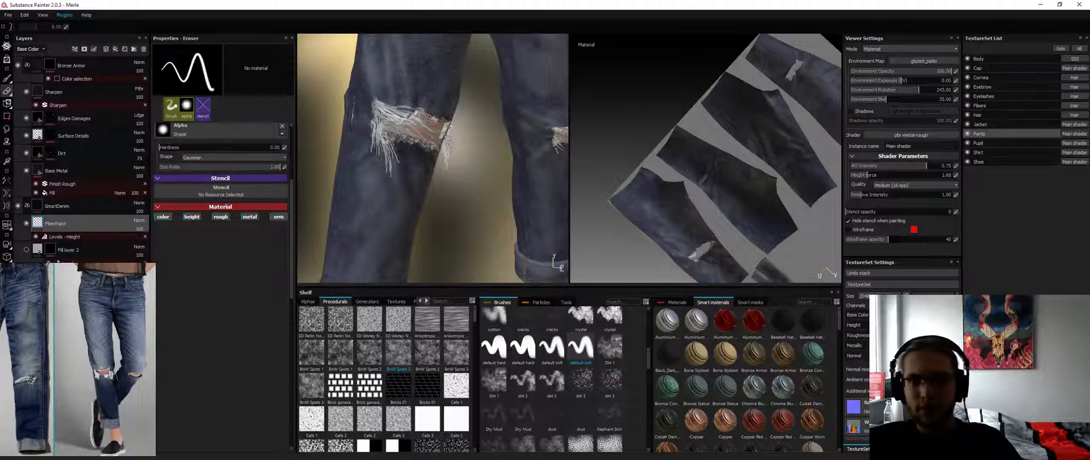
Show only the 3D viewport and frame the full length of the jeans on the character
{"action": "key", "text": "F2"}
{"action": "key", "text": "F1"}
{"action": "key", "text": "F2"}
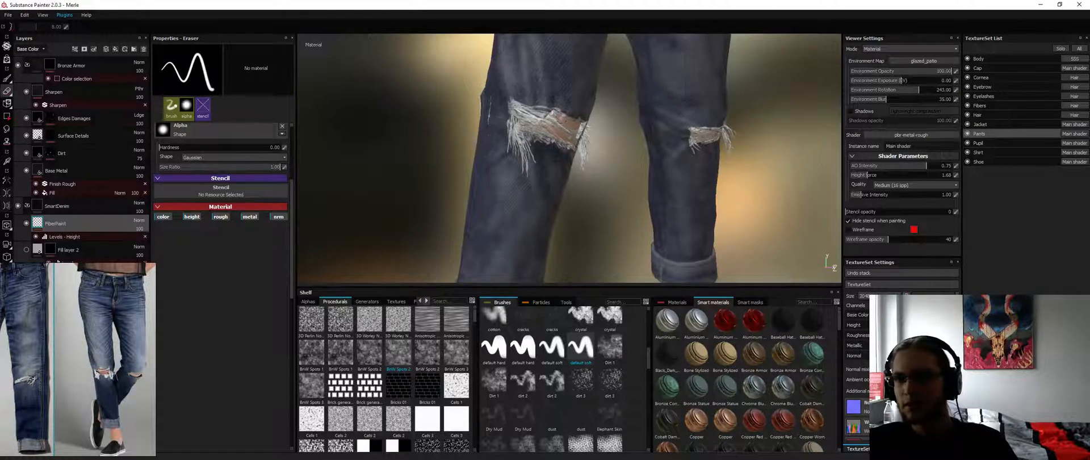
{"action": "left_click_drag", "start_coordinate": [561, 119], "coordinate": [659, 124], "text": "alt"}
{"action": "right_click_drag", "start_coordinate": [659, 124], "coordinate": [591, 120], "text": "alt"}
{"action": "left_click_drag", "start_coordinate": [591, 119], "coordinate": [520, 122], "text": "alt"}
{"action": "middle_click_drag", "start_coordinate": [520, 121], "coordinate": [522, 150], "text": "alt"}
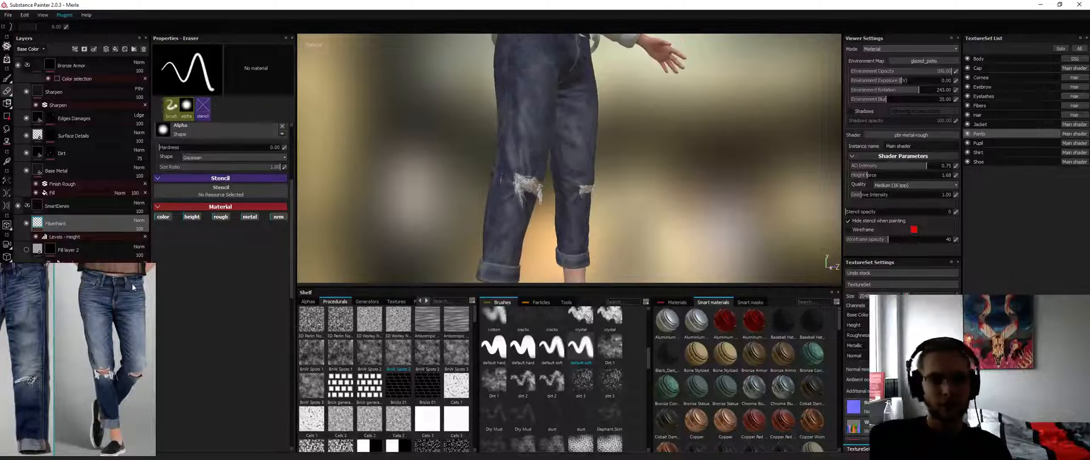
Move the jeans reference image beside the model and compare it with the whole character under rotated environment lighting
{"action": "middle_click_drag", "start_coordinate": [108, 282], "coordinate": [96, 304]}
{"action": "right_click_drag", "start_coordinate": [96, 303], "coordinate": [784, 94]}
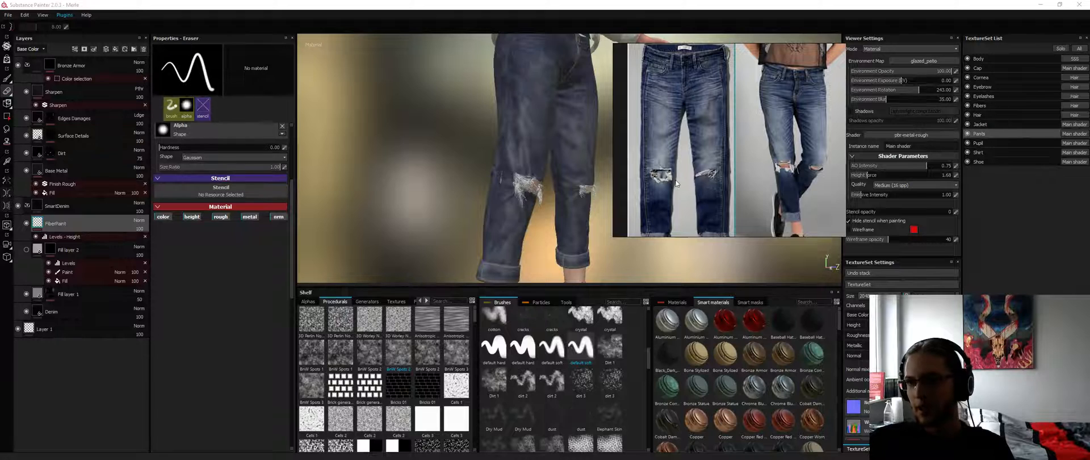
{"action": "left_click_drag", "start_coordinate": [546, 131], "coordinate": [562, 131], "text": "alt"}
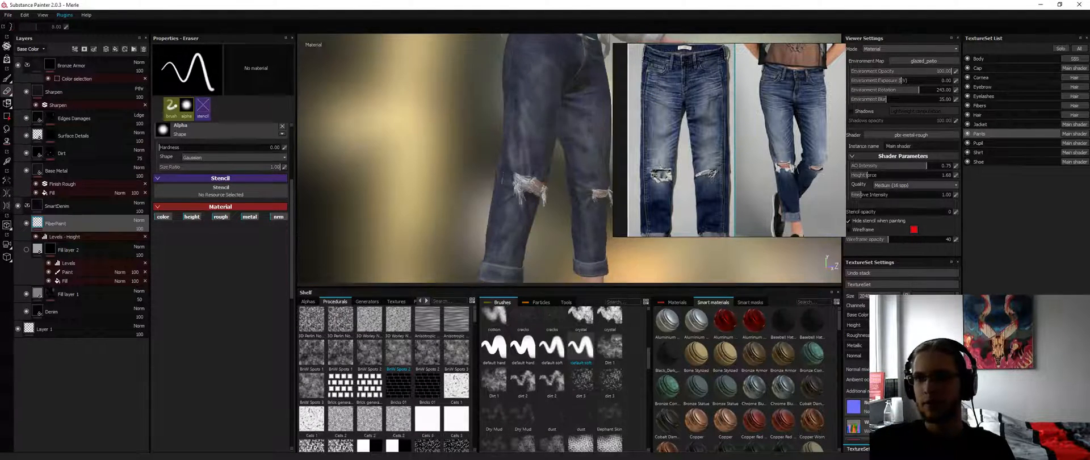
{"action": "middle_click_drag", "start_coordinate": [562, 131], "coordinate": [537, 131], "text": "alt"}
{"action": "right_click_drag", "start_coordinate": [537, 132], "coordinate": [533, 104], "text": "alt"}
{"action": "left_click_drag", "start_coordinate": [533, 104], "coordinate": [454, 128], "text": "alt"}
{"action": "middle_click_drag", "start_coordinate": [455, 129], "coordinate": [406, 165], "text": "alt"}
{"action": "right_click_drag", "start_coordinate": [406, 165], "coordinate": [483, 178], "text": "shift"}
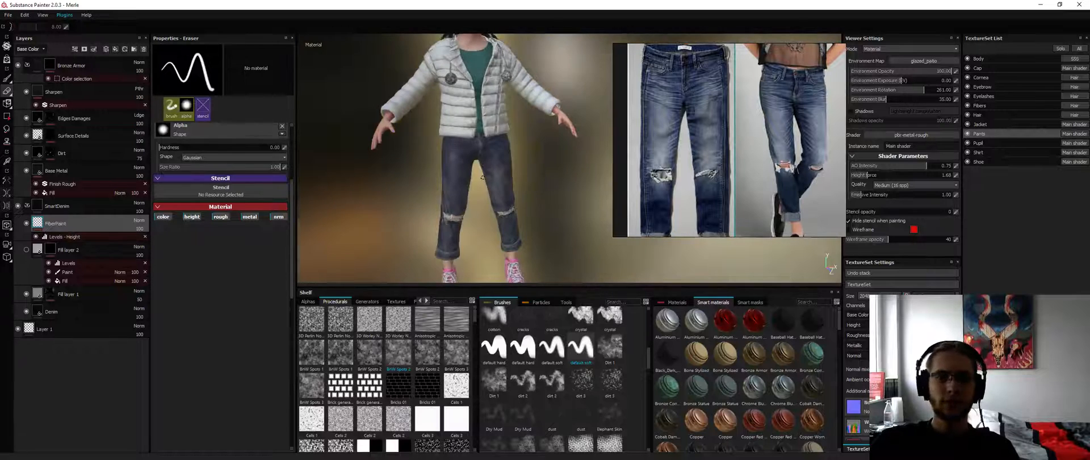